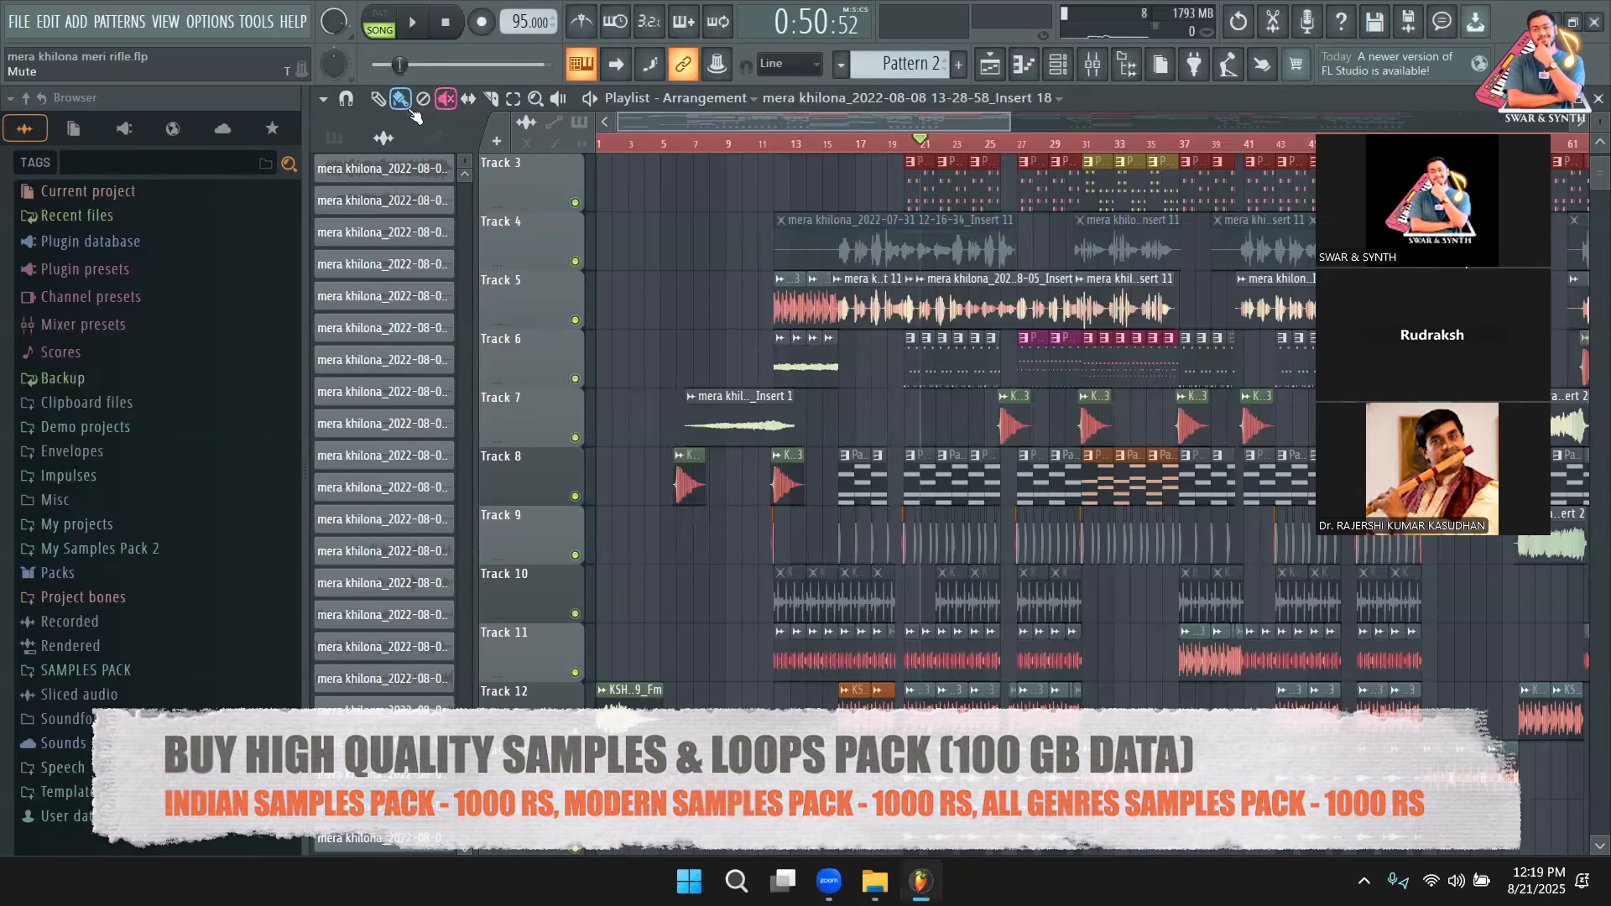
Solo Track 12 in the playlist and play it to hear its drum loop on its own.
left_click(378, 98)
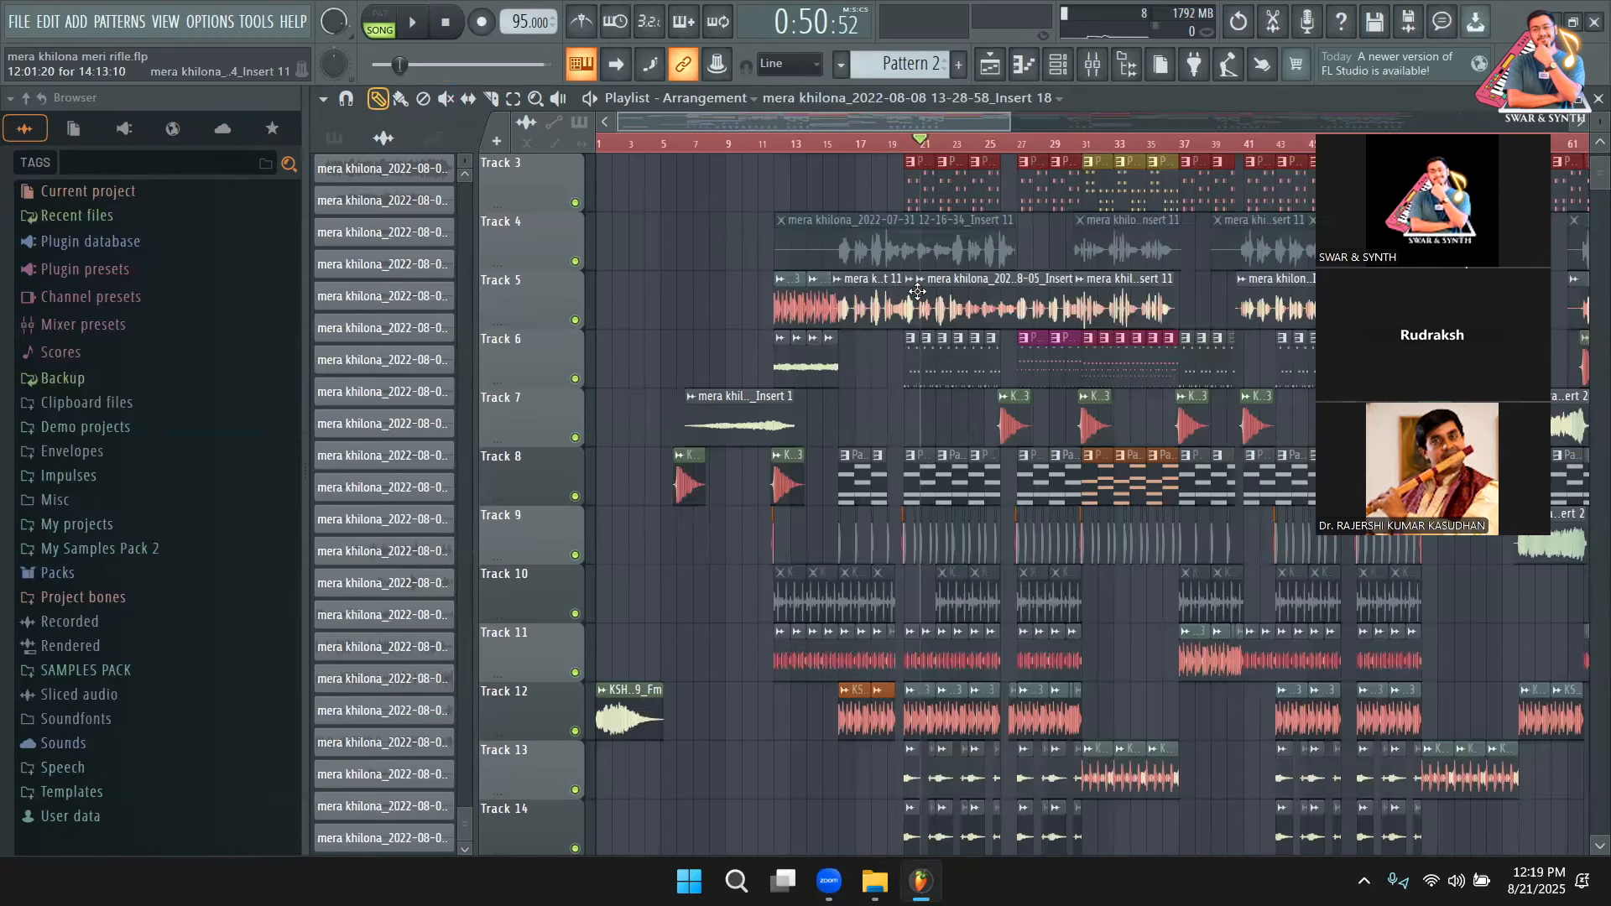
scroll(917, 292, "up", 2)
left_click_drag(817, 122, 853, 187)
scroll(971, 351, "down", 5)
scroll(971, 352, "down", 6)
scroll(940, 328, "up", 10)
scroll(938, 309, "down", 4)
right_click(576, 554)
key("space")
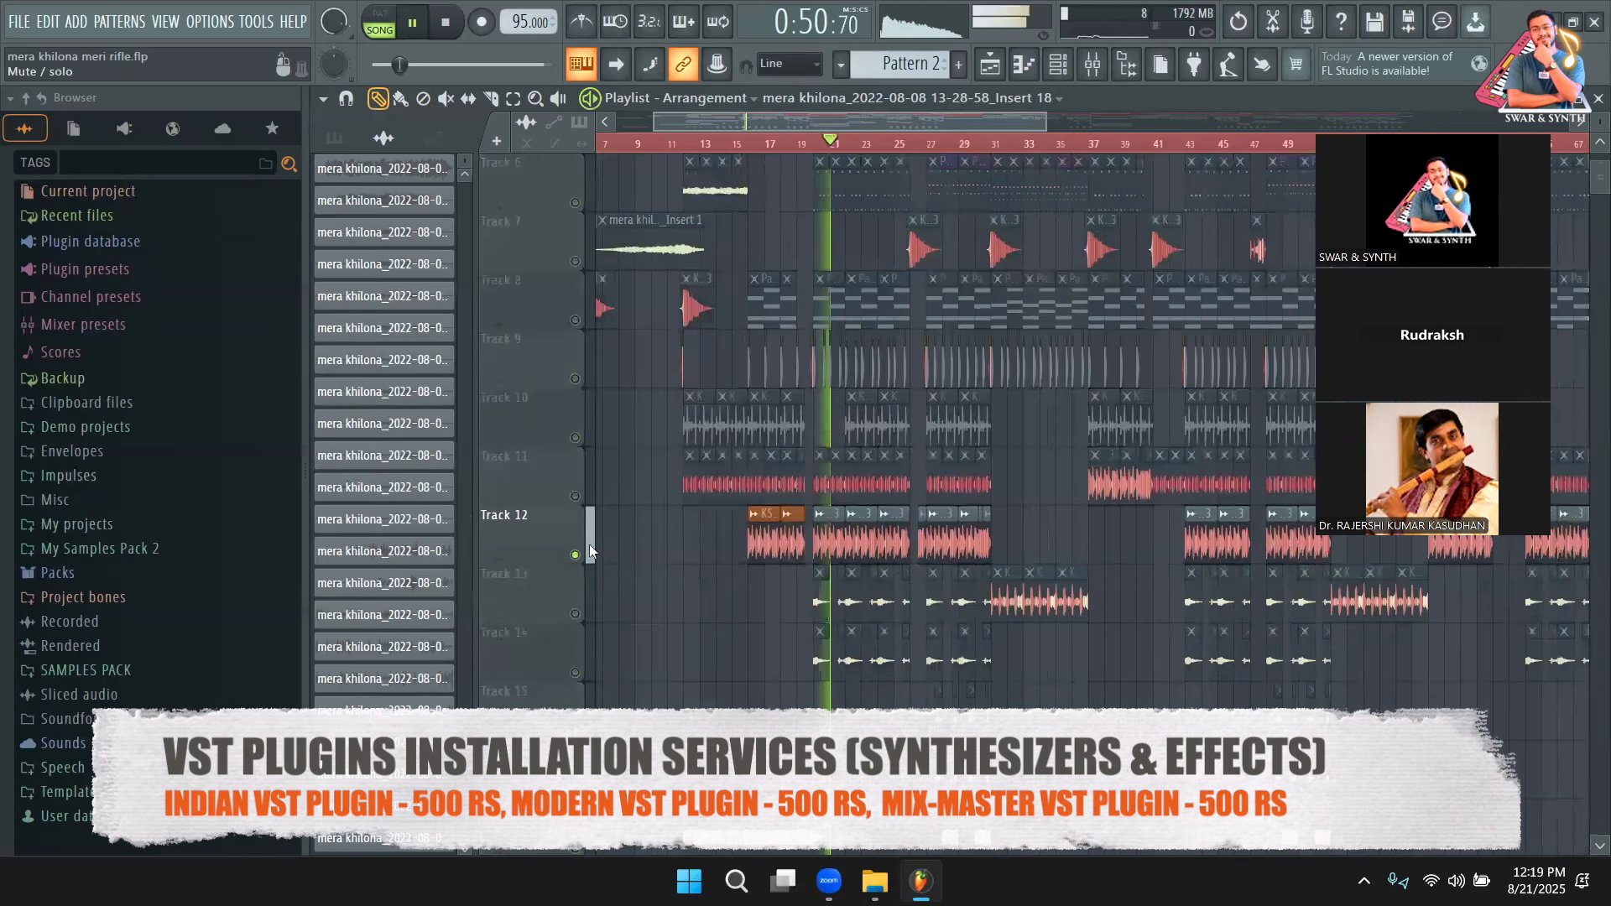
Inspect the channel settings of the cinematic drum loop clip on Track 12 and stop playback.
double_click(863, 515)
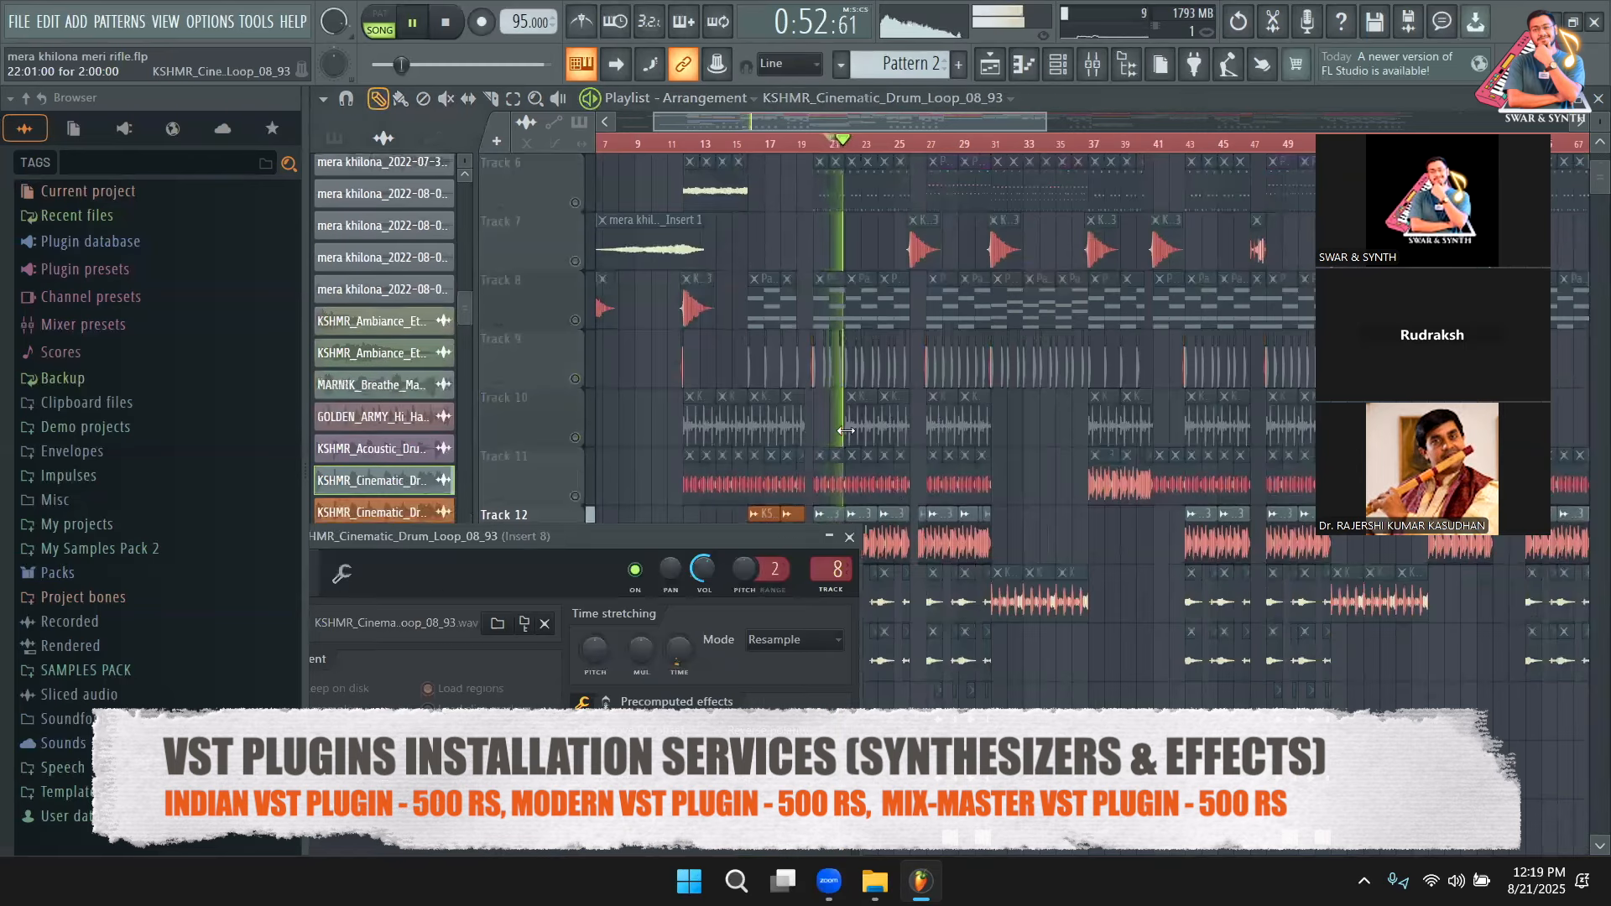
key("space")
key("Escape")
Play Track 11 together with Track 12, and solo Track 11.
left_click(575, 496)
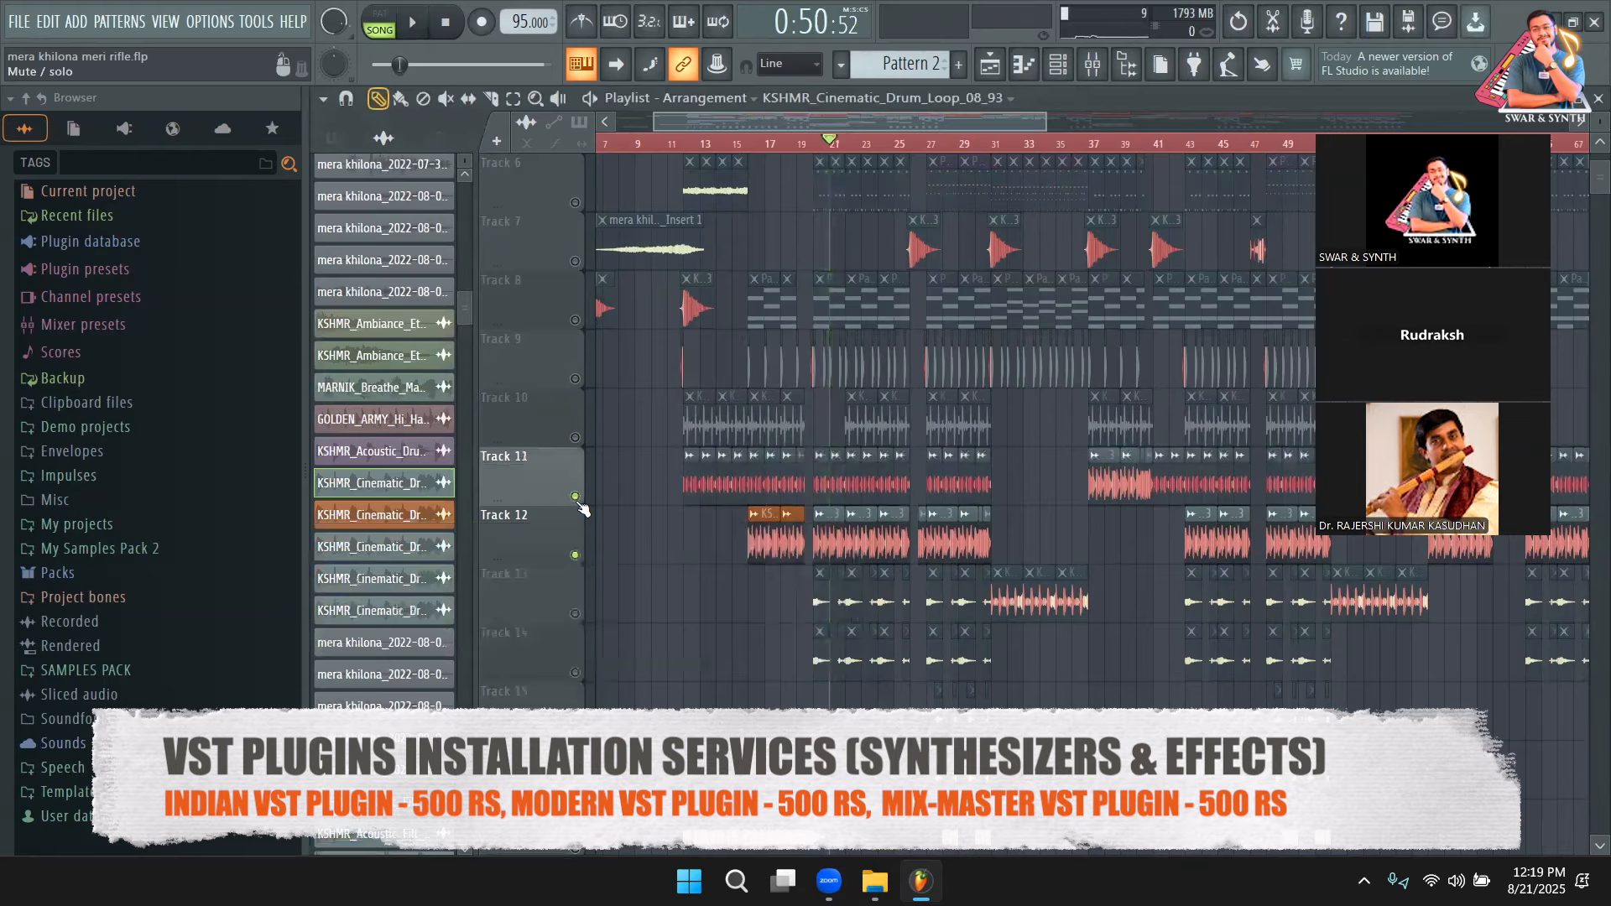
key("space")
right_click(575, 496)
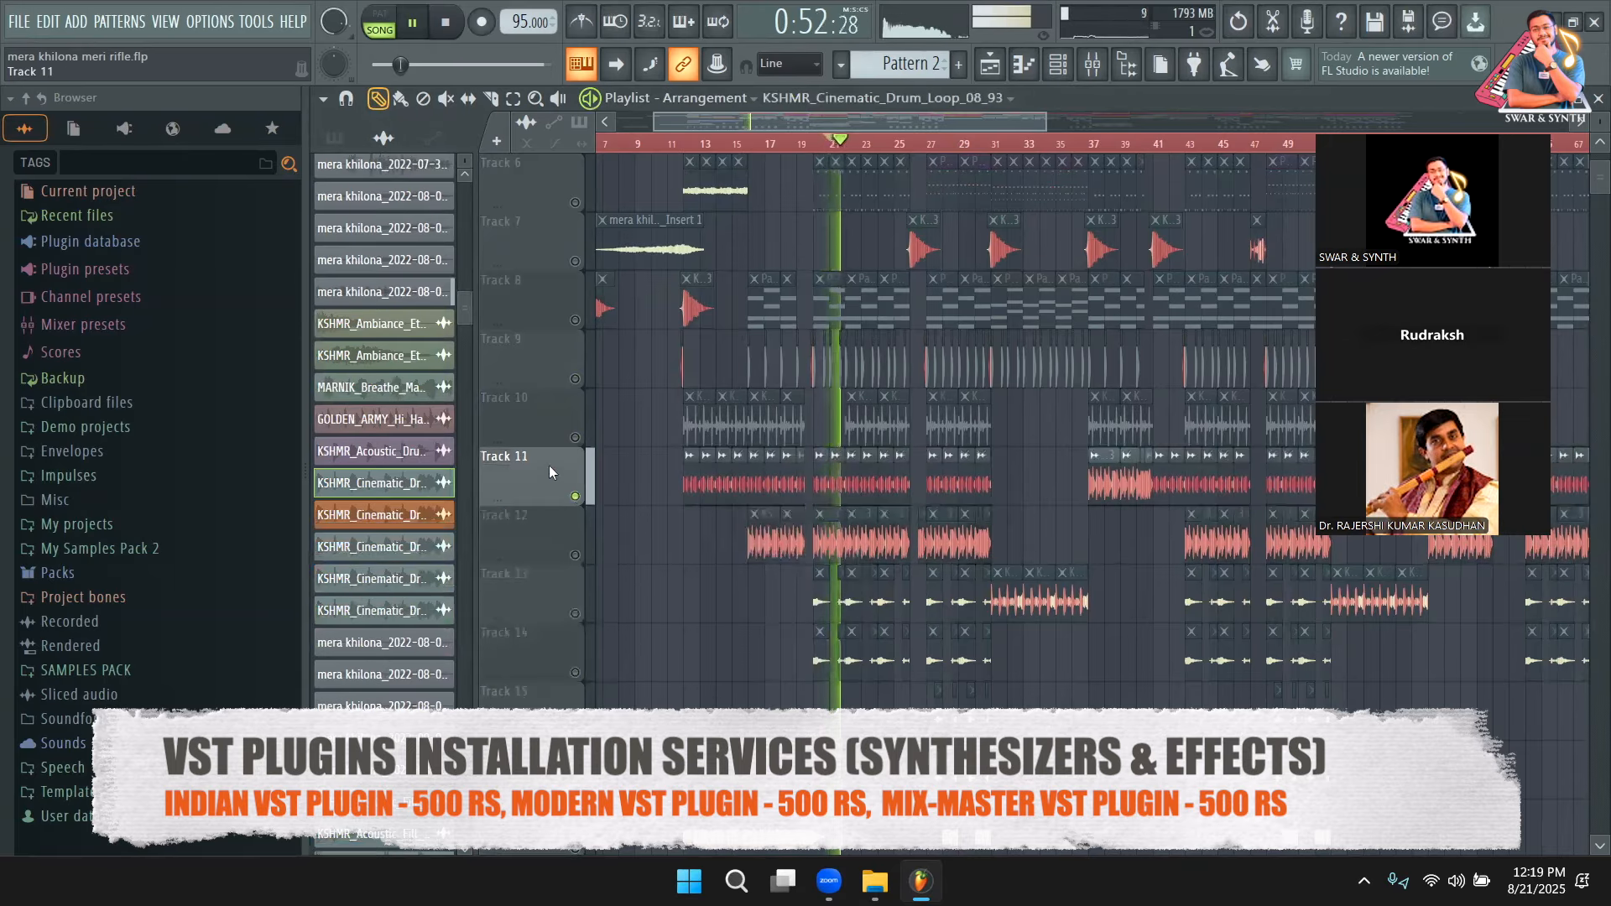
Unmute Track 6 and mute Track 11 during playback to hear only Track 6.
scroll(569, 290, "up", 2)
left_click(575, 319)
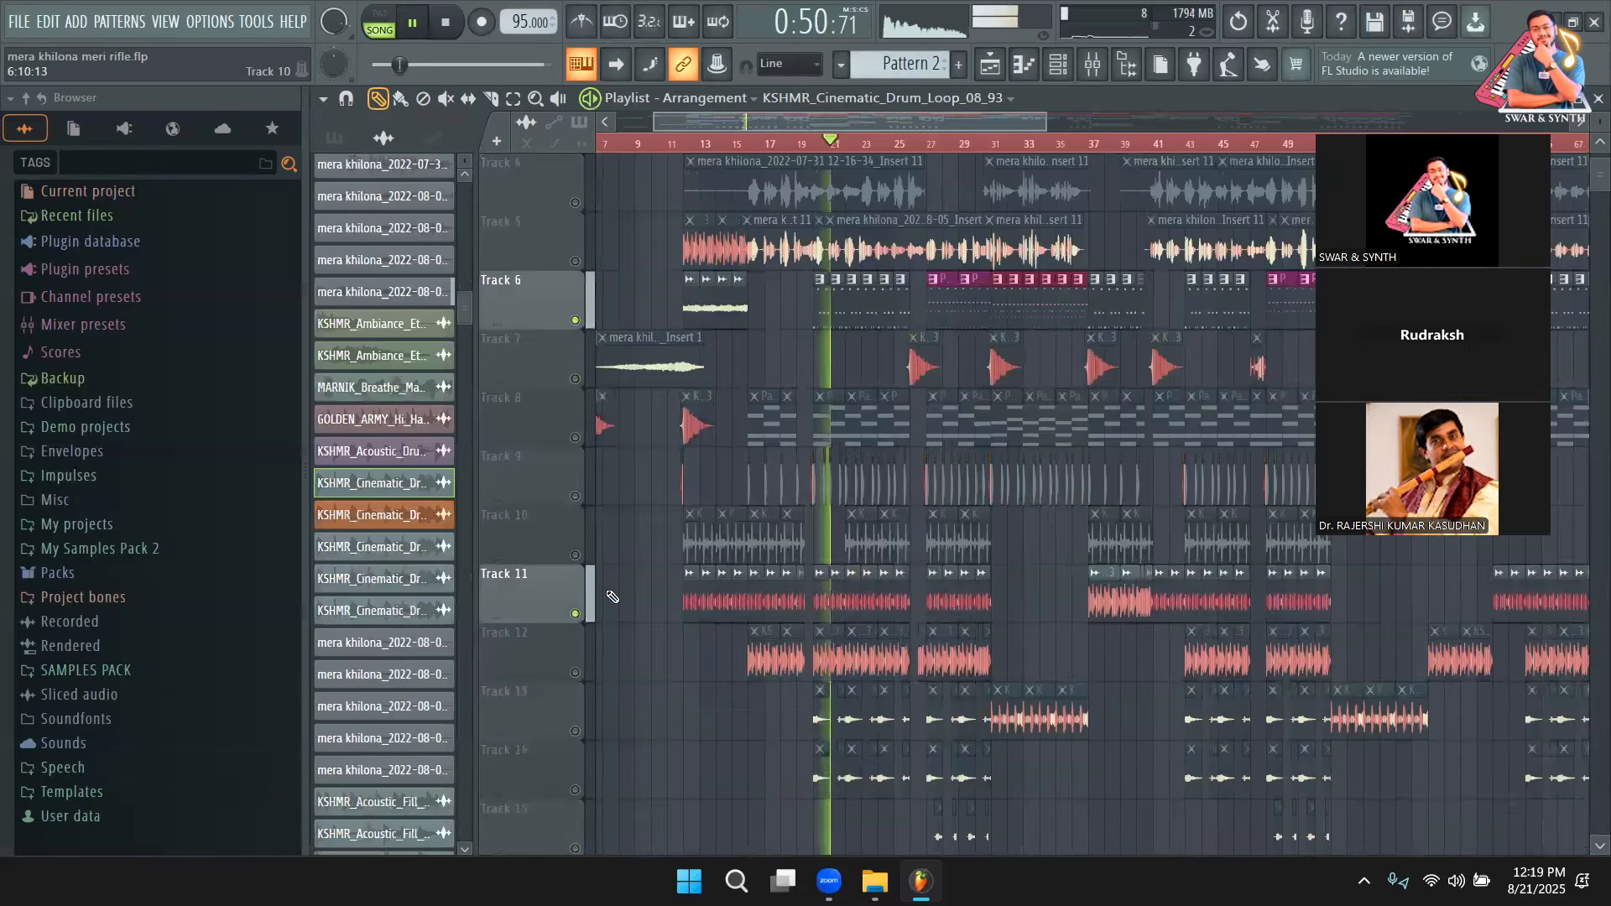
left_click(575, 614)
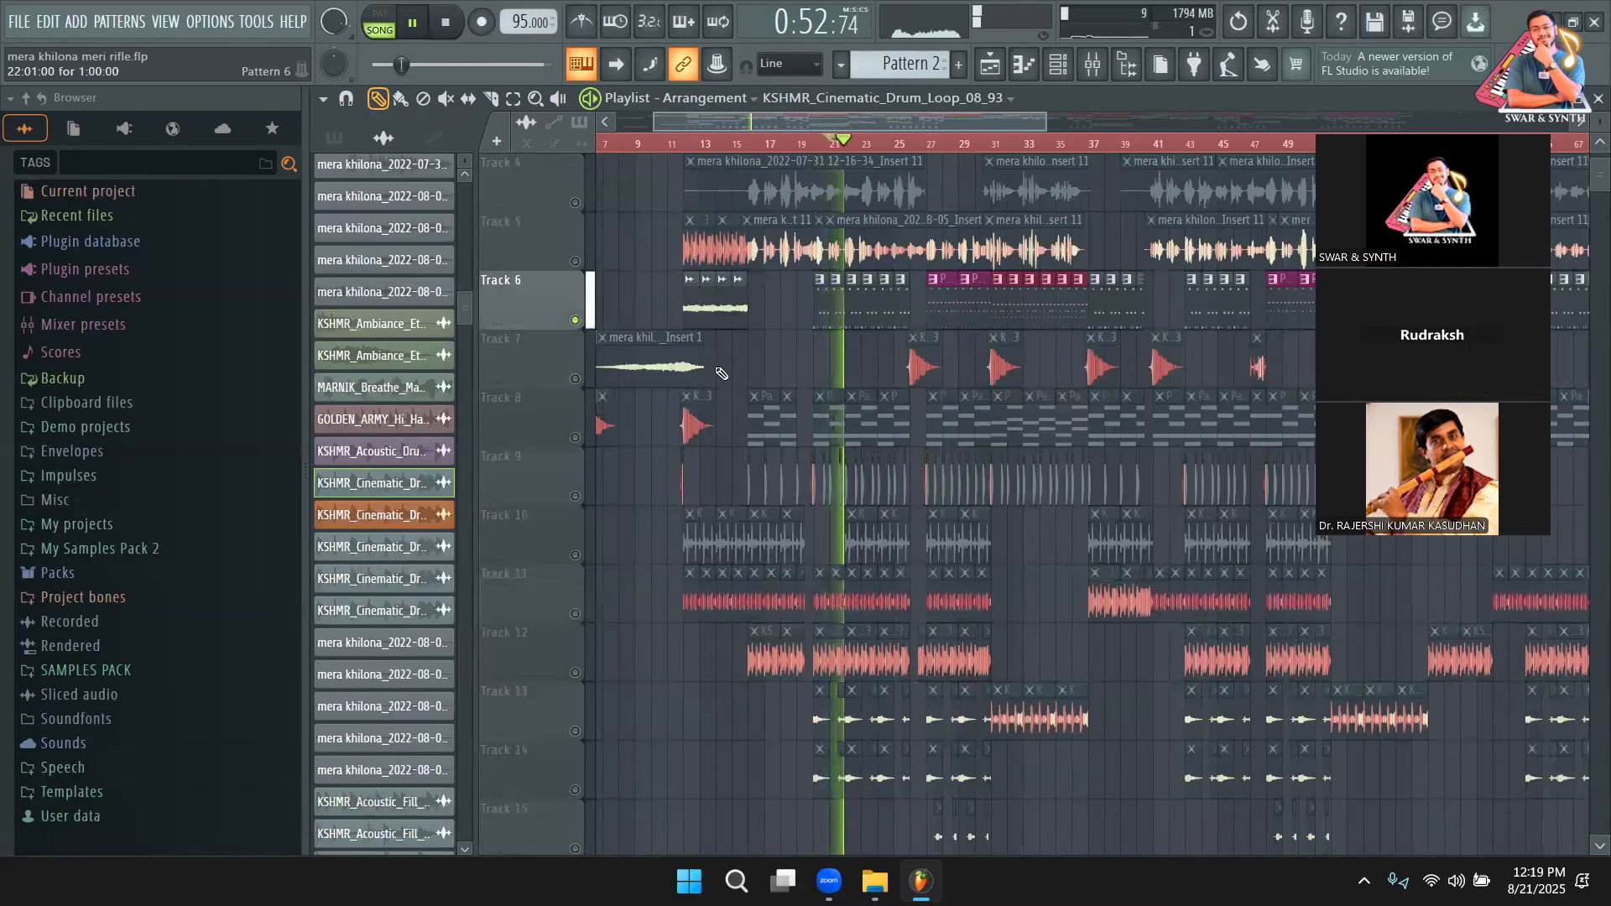
Mute Track 6, unmute Tracks 2 and 3, and play those two tracks.
scroll(720, 373, "up", 3)
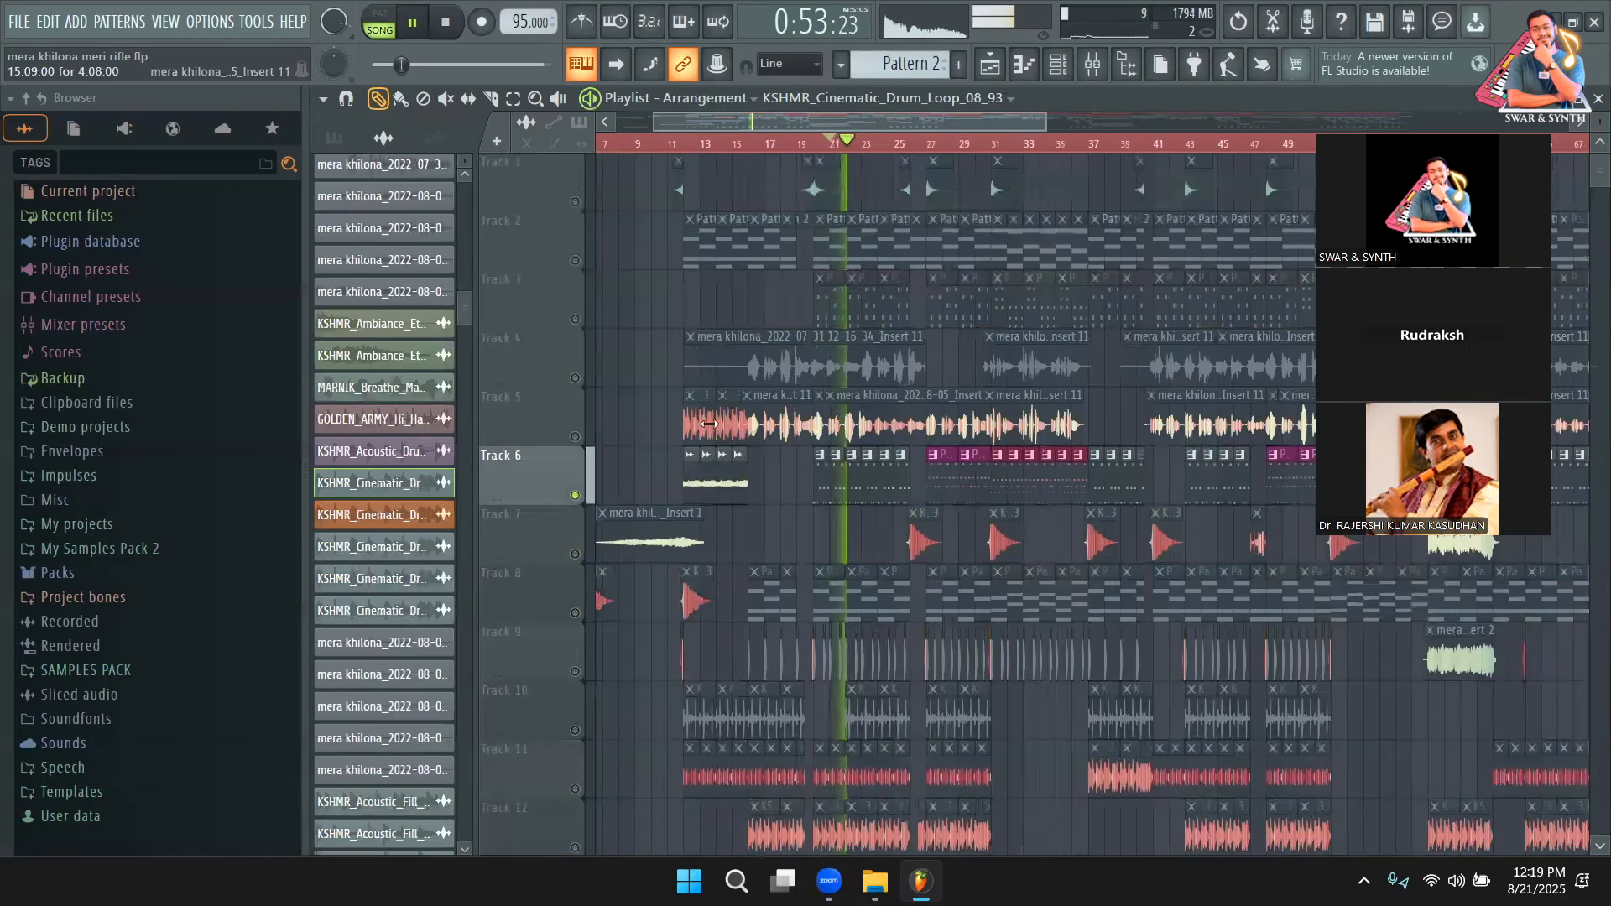
left_click(575, 261)
left_click(575, 496)
key("space")
left_click(574, 320)
key("space")
scroll(642, 459, "down", 2)
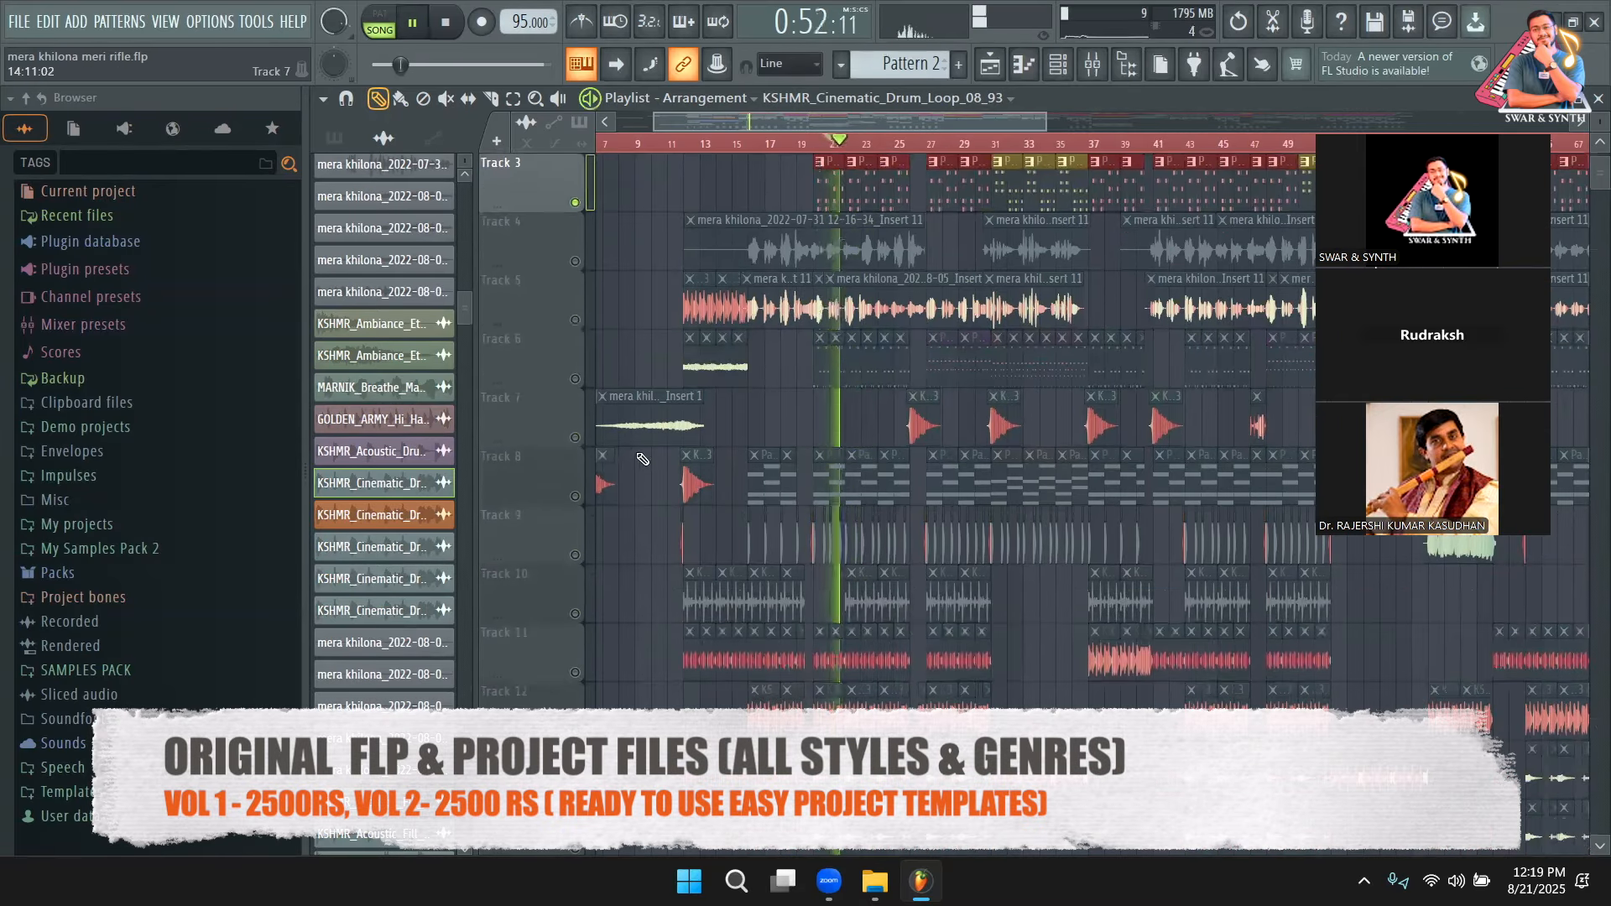
Unmute Tracks 8, 12, 11, 10 and 6 and listen to them together with Tracks 2 and 3.
left_click(575, 495)
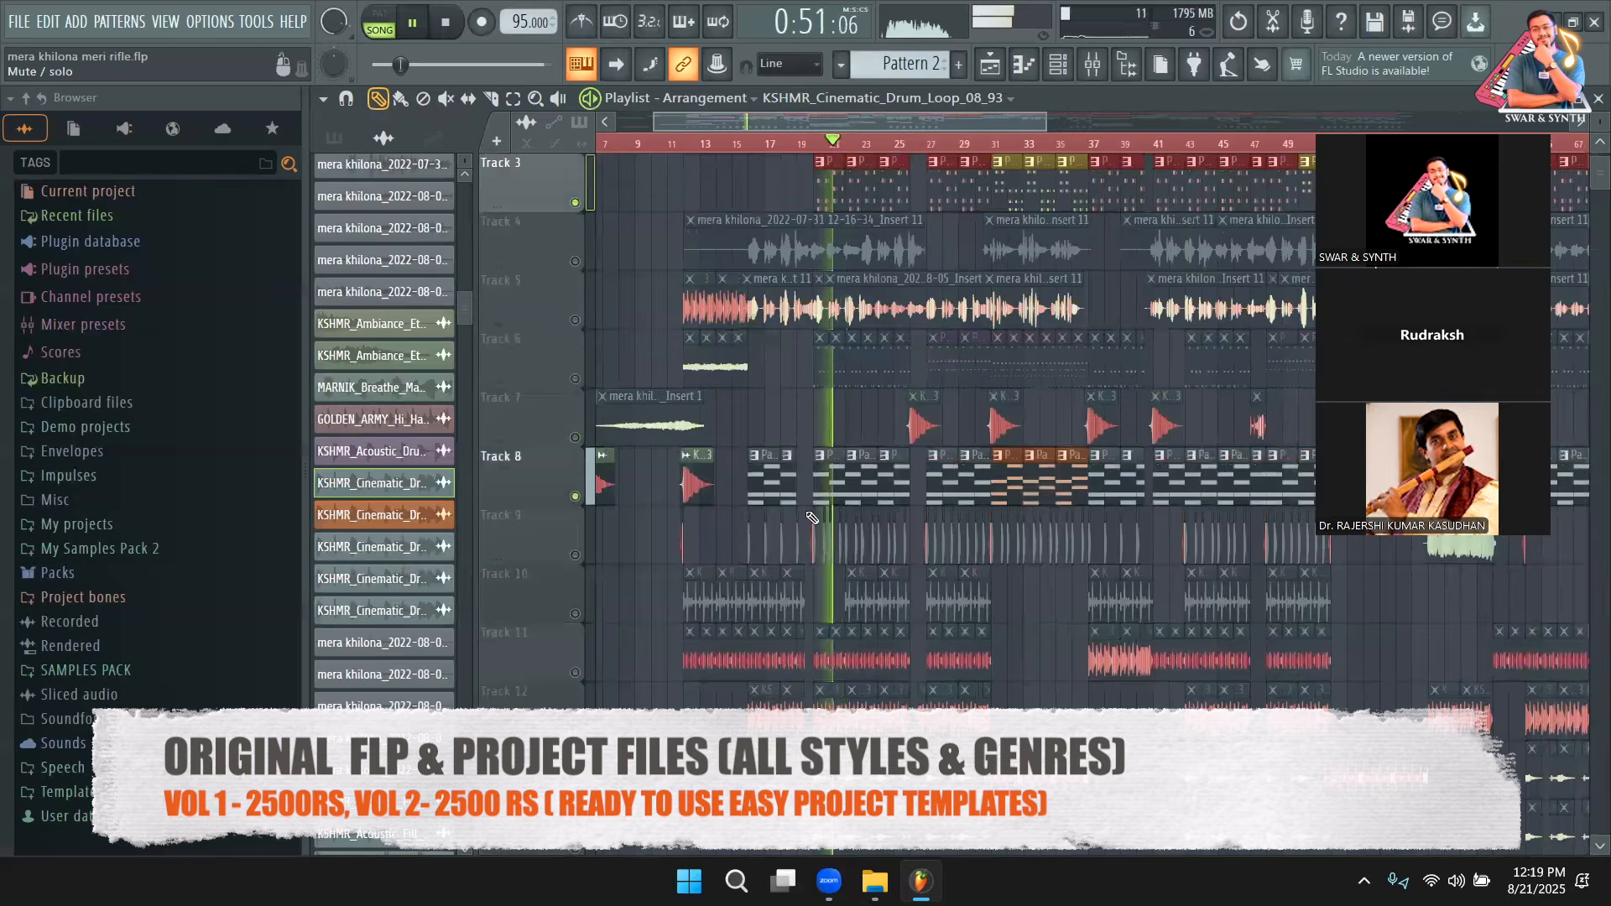
scroll(831, 470, "down", 2)
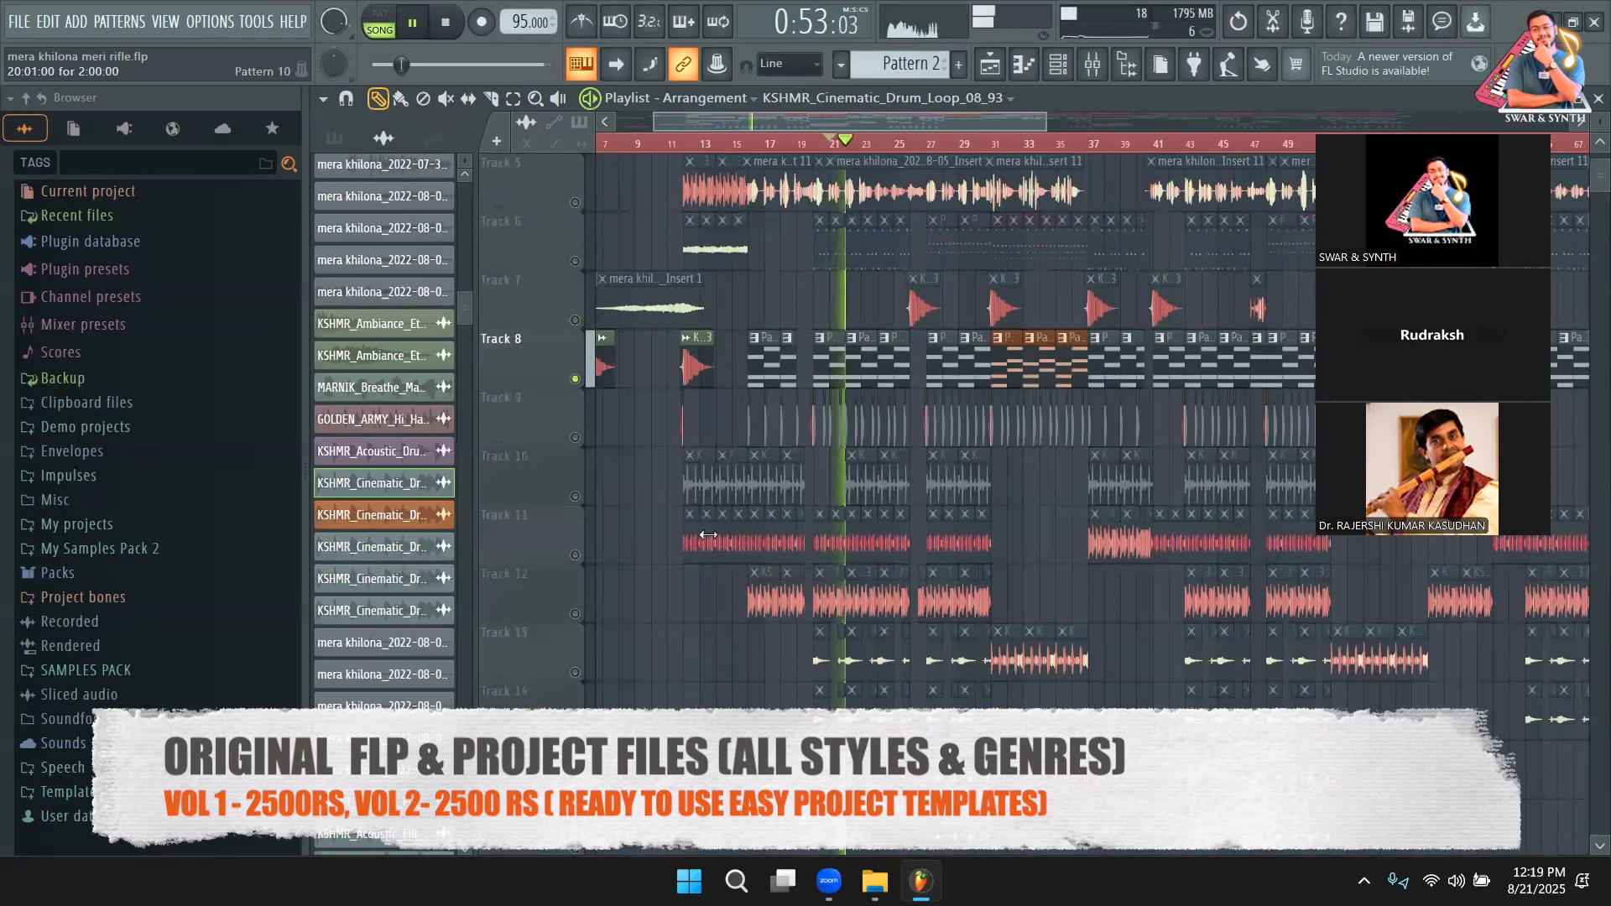
key("space")
left_click(575, 614)
left_click(575, 554)
left_click(575, 496)
scroll(579, 470, "up", 1)
left_click(575, 320)
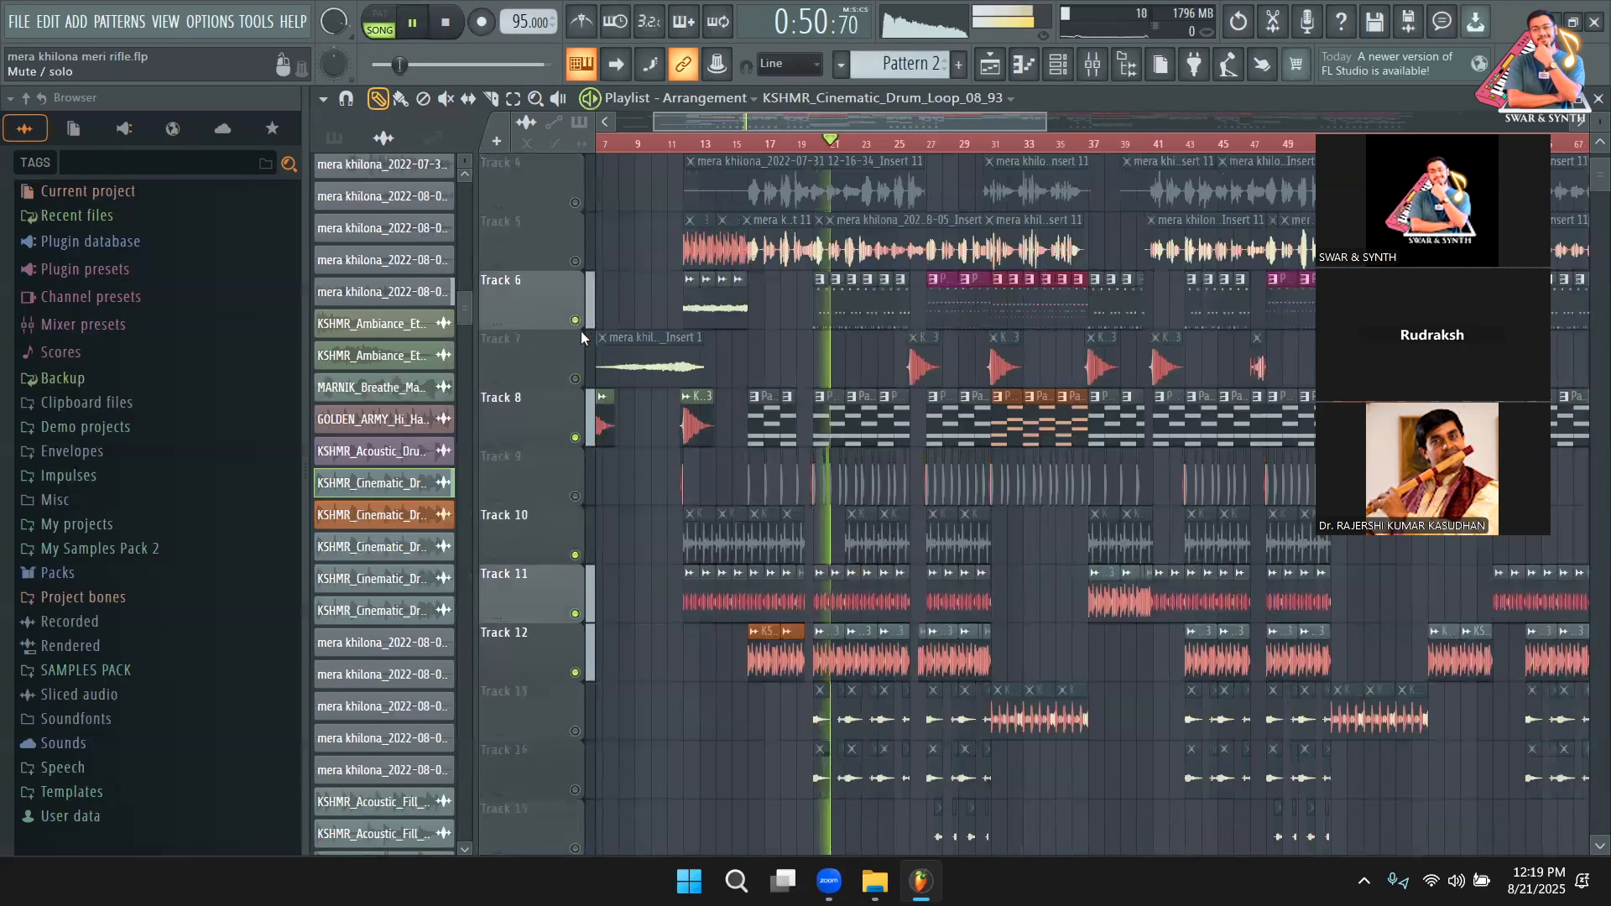
key("space")
scroll(806, 445, "up", 3)
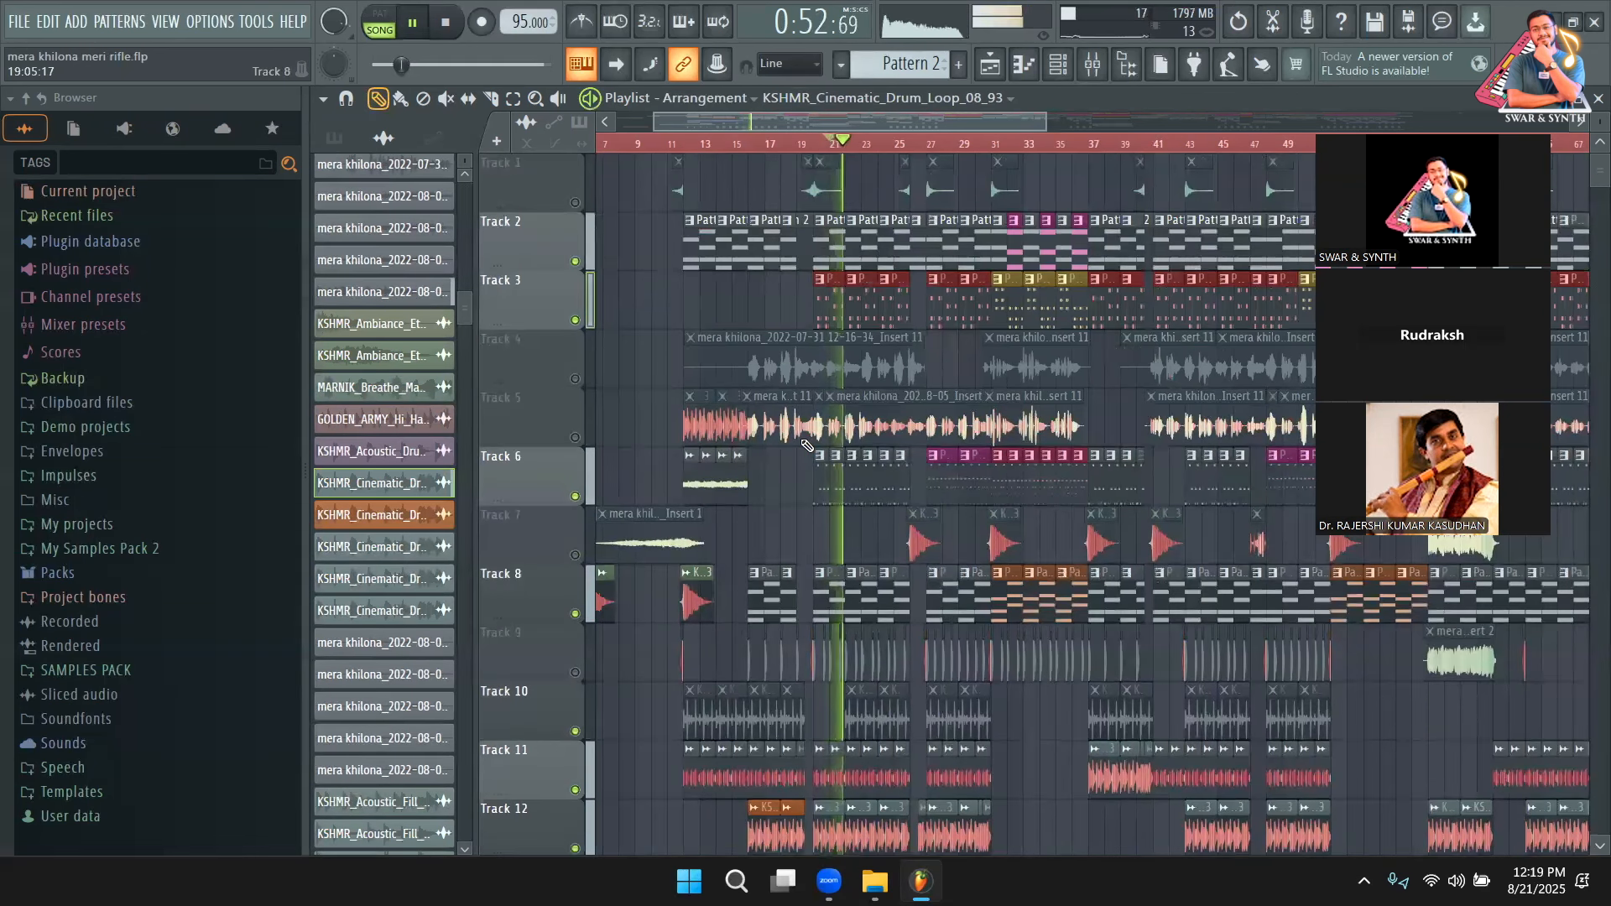
key("space")
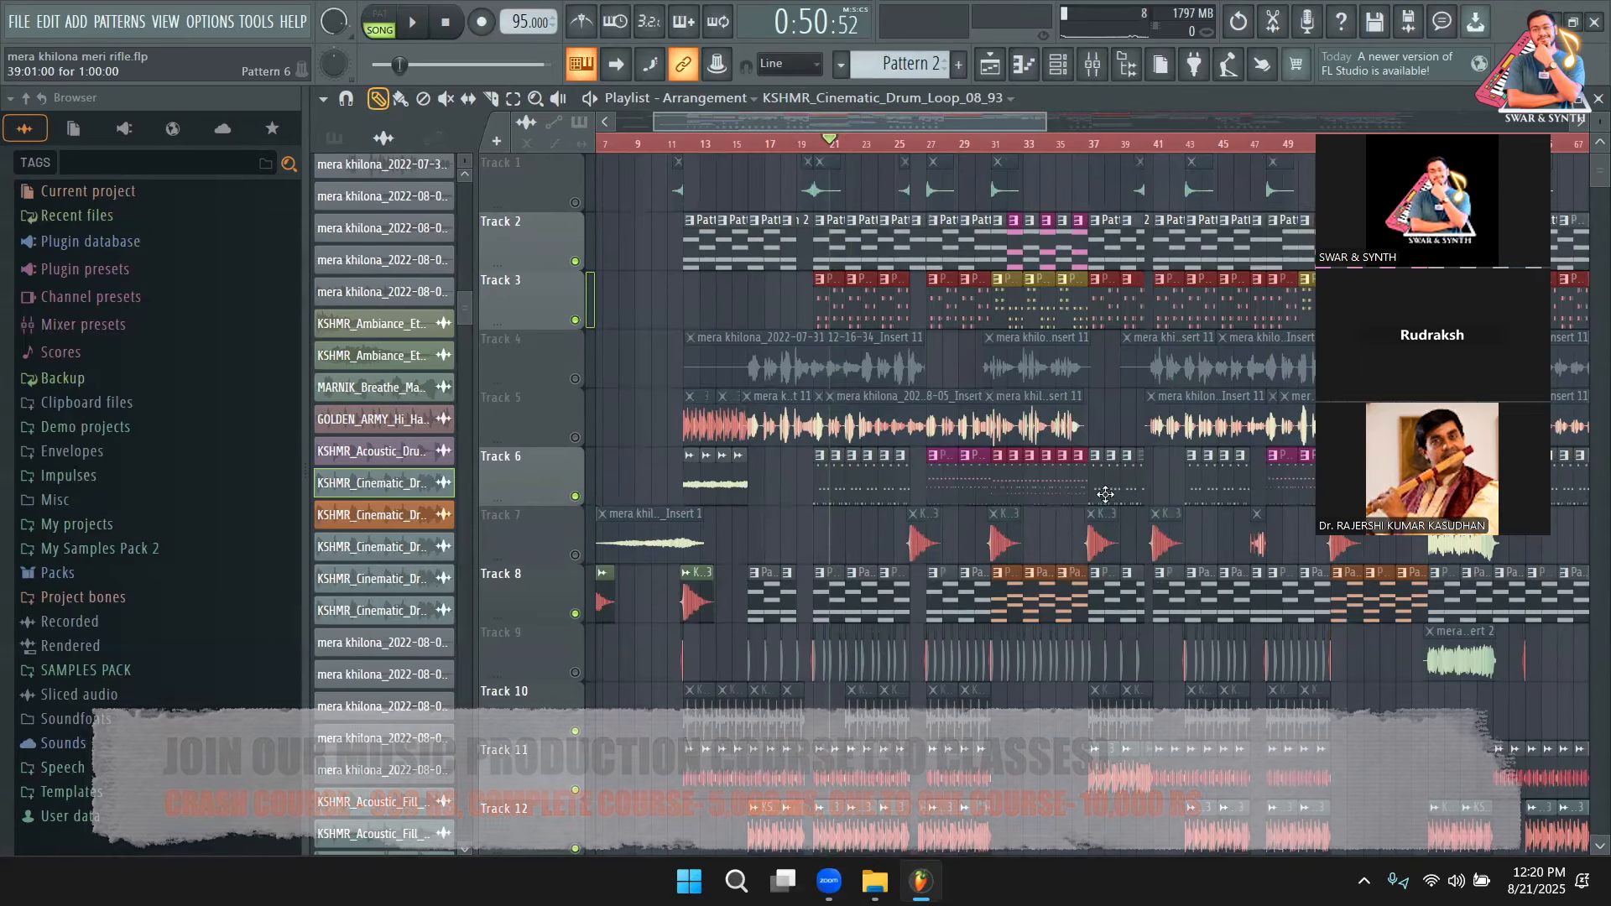
Turn all playlist tracks back on and briefly play the full arrangement.
scroll(1040, 621, "down", 3)
scroll(1041, 621, "up", 3)
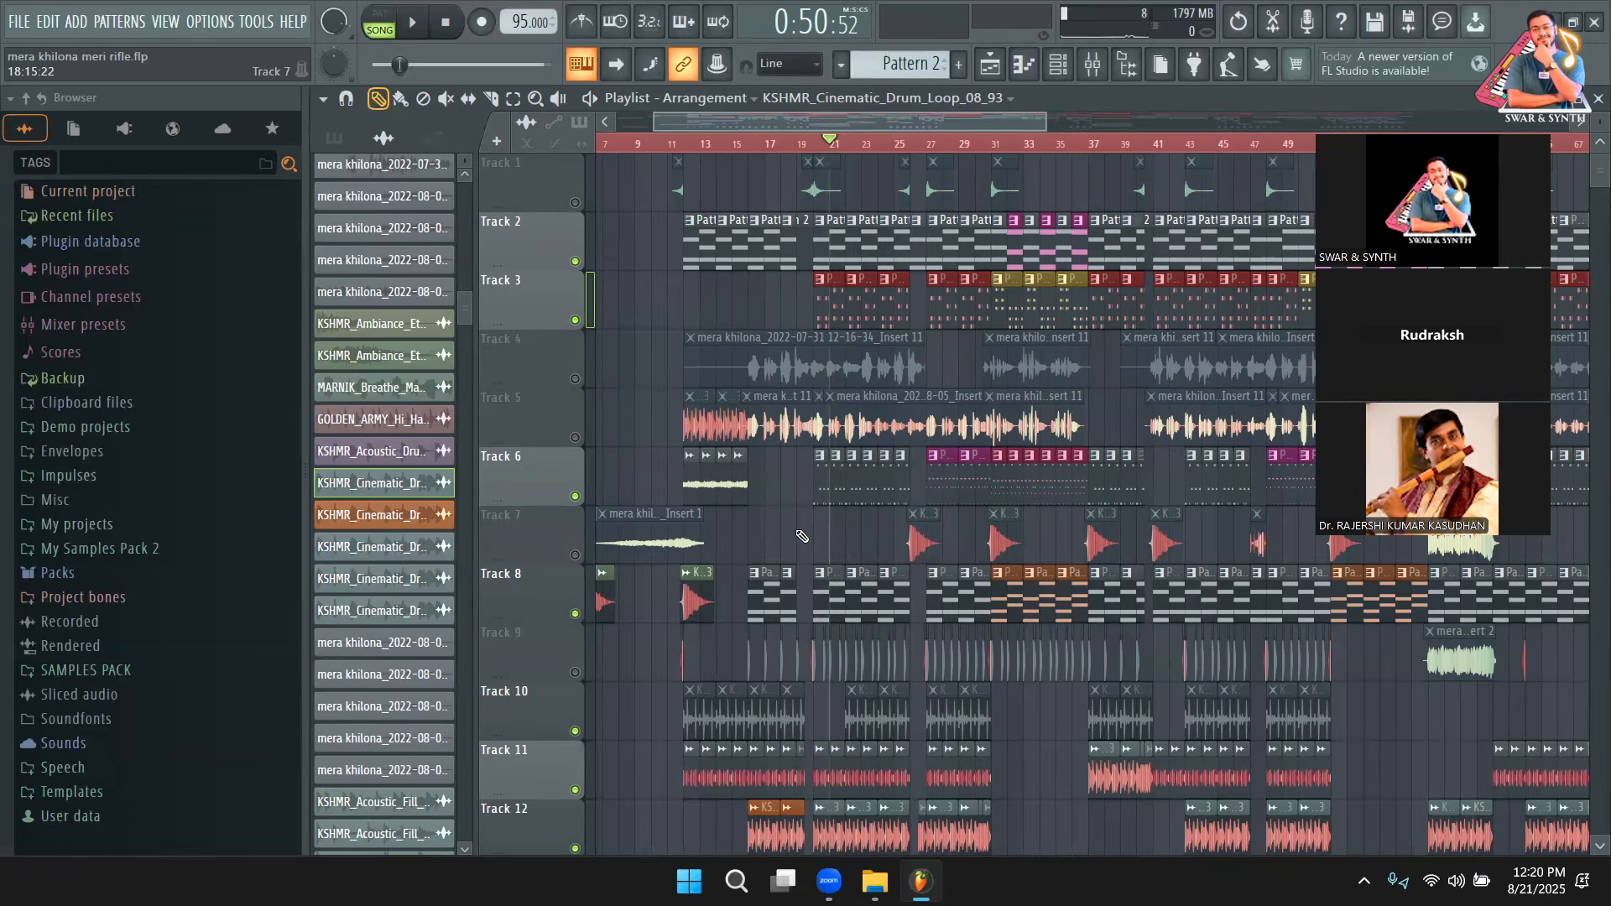
scroll(822, 462, "down", 2)
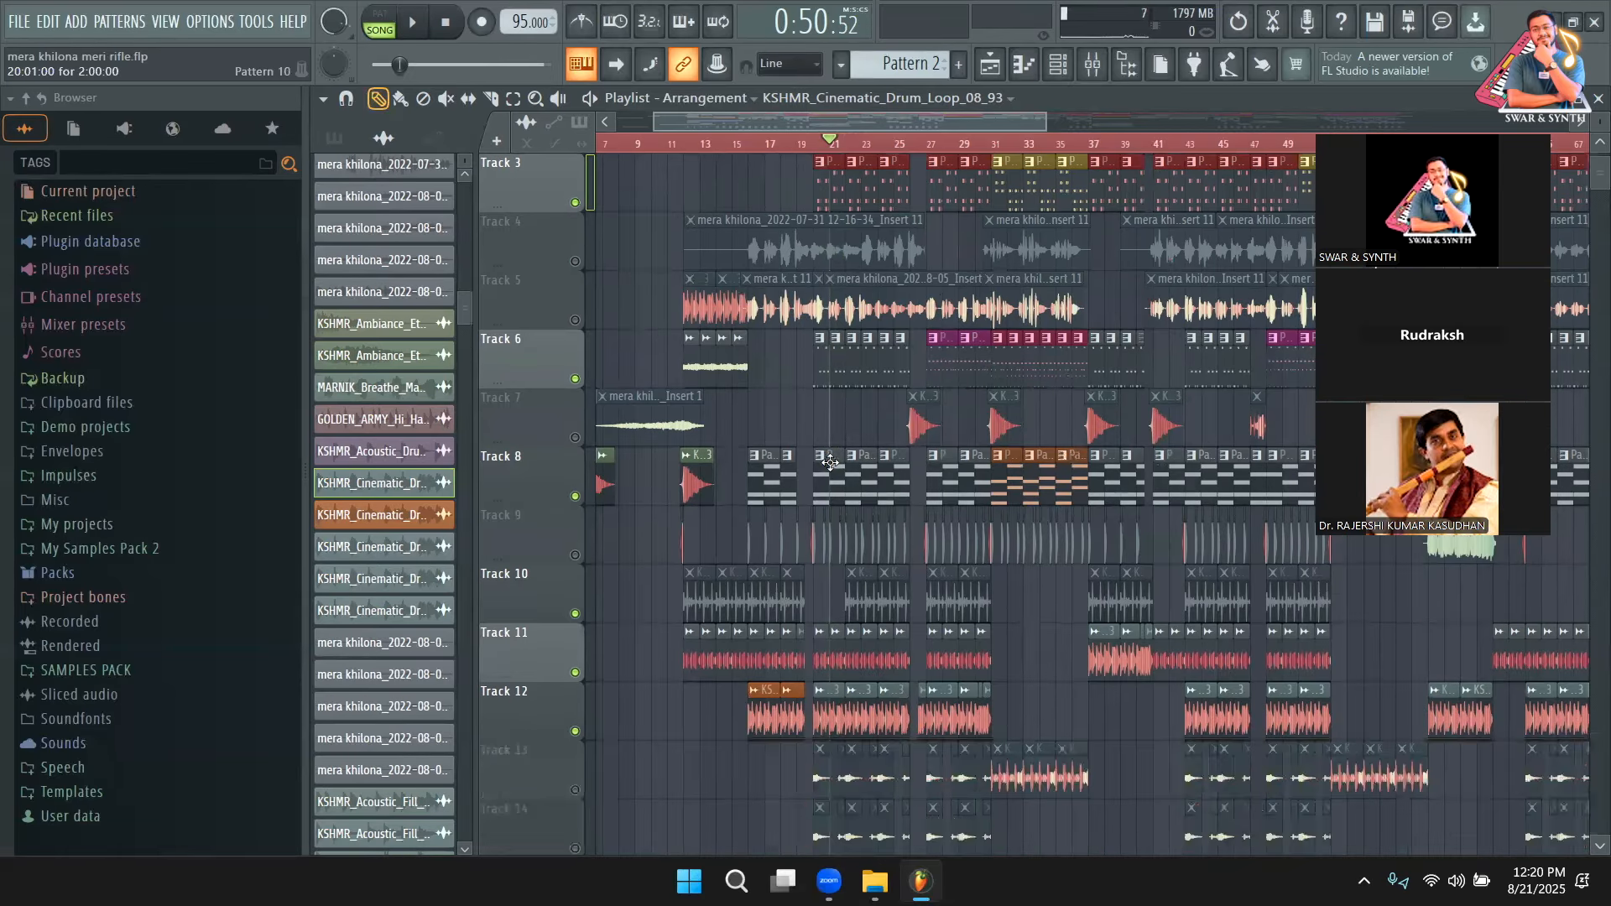
scroll(823, 461, "up", 2)
right_click(579, 440)
key("space")
key("space")
Listen to the full arrangement from bar 16, and again from bar 14.
left_click(751, 146)
key("space")
left_click(714, 144)
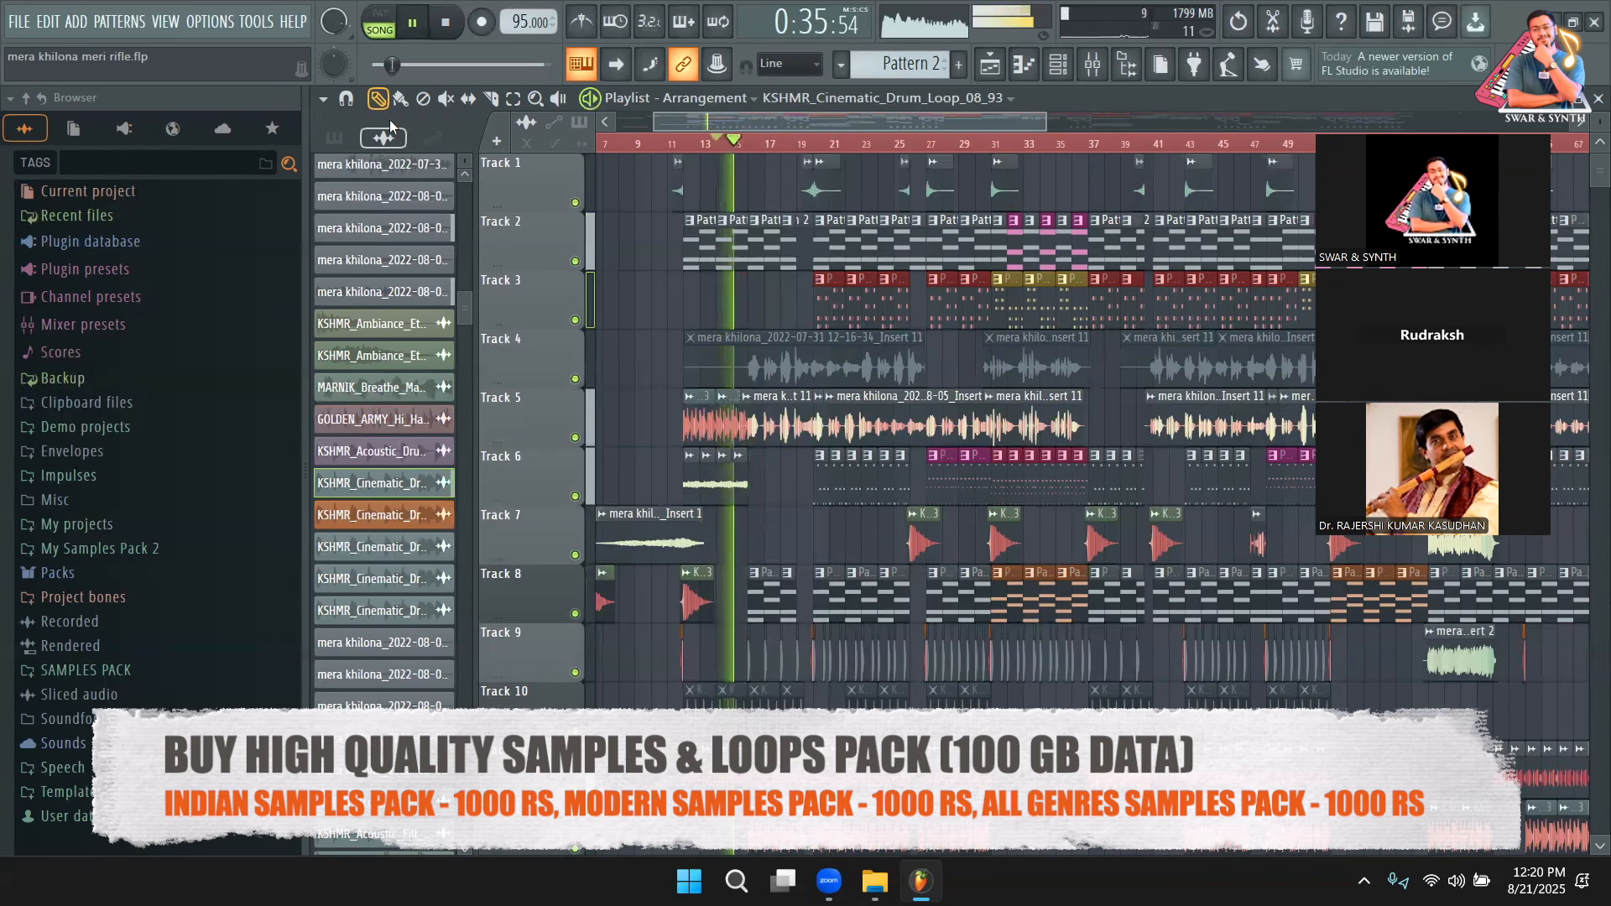
key("space")
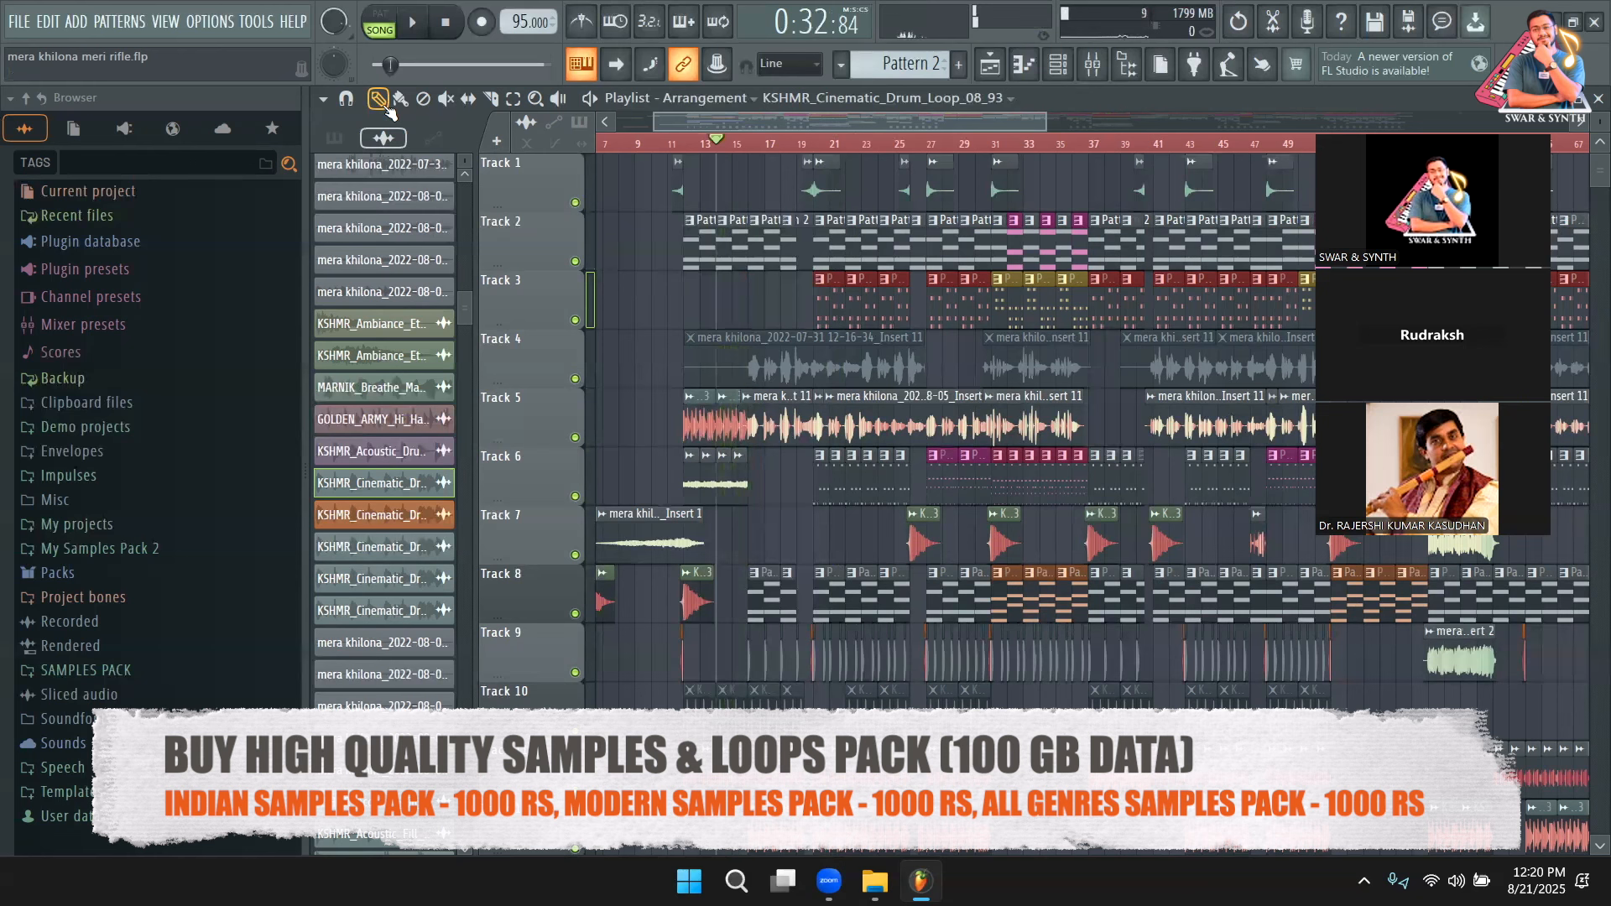
Move the playhead to bar 12 and play the section's opening twice.
left_click(693, 141)
key("space")
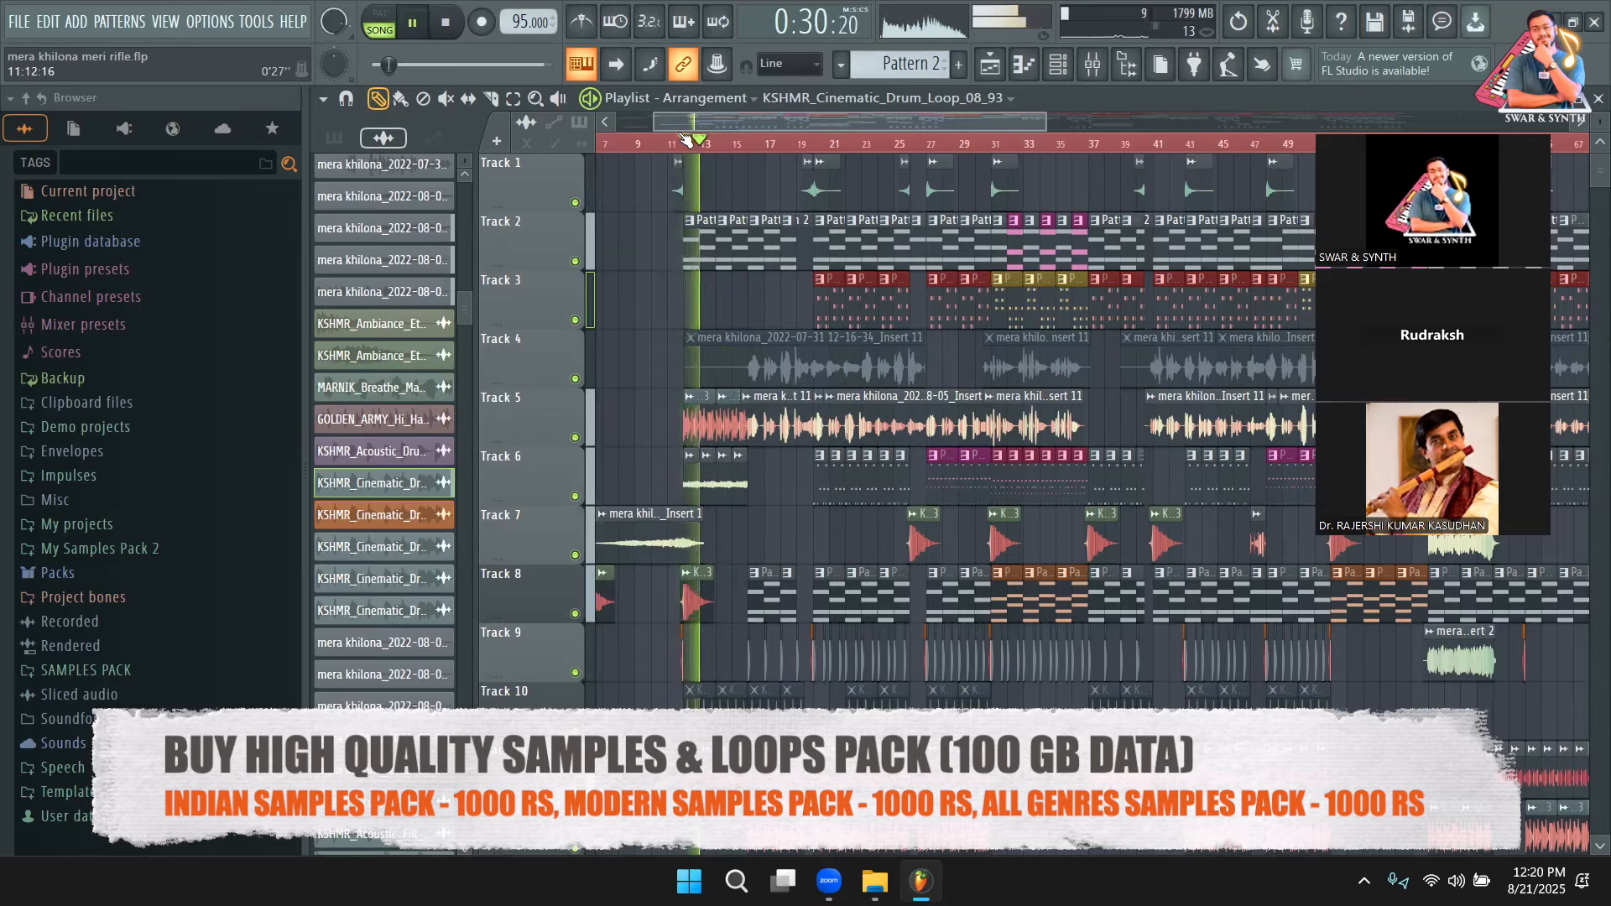
key("space")
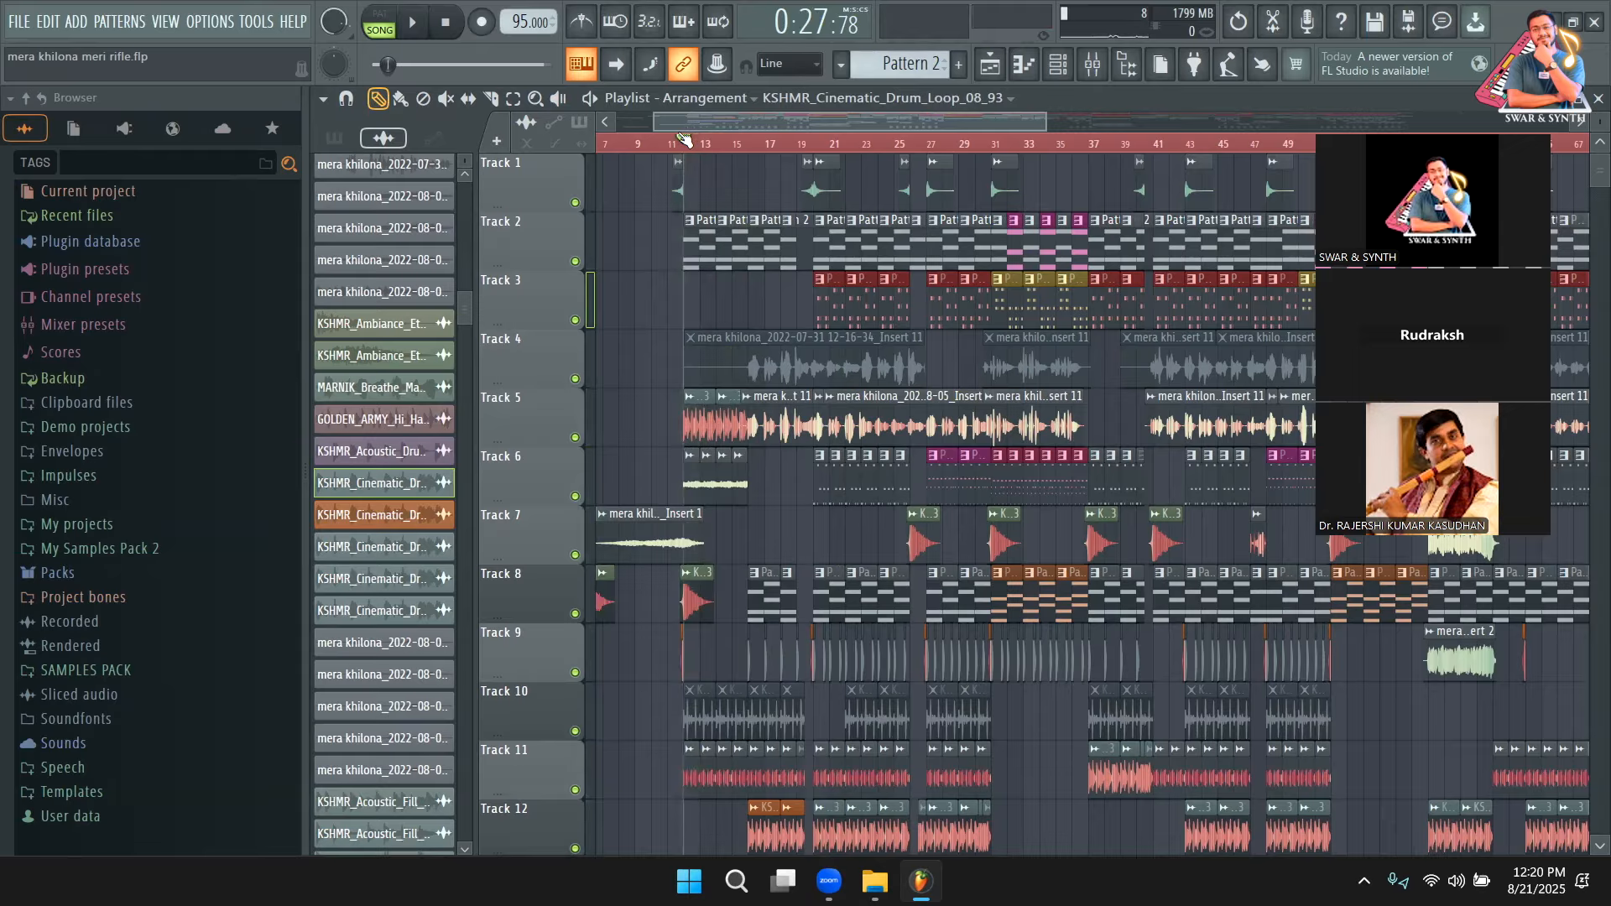
key("space")
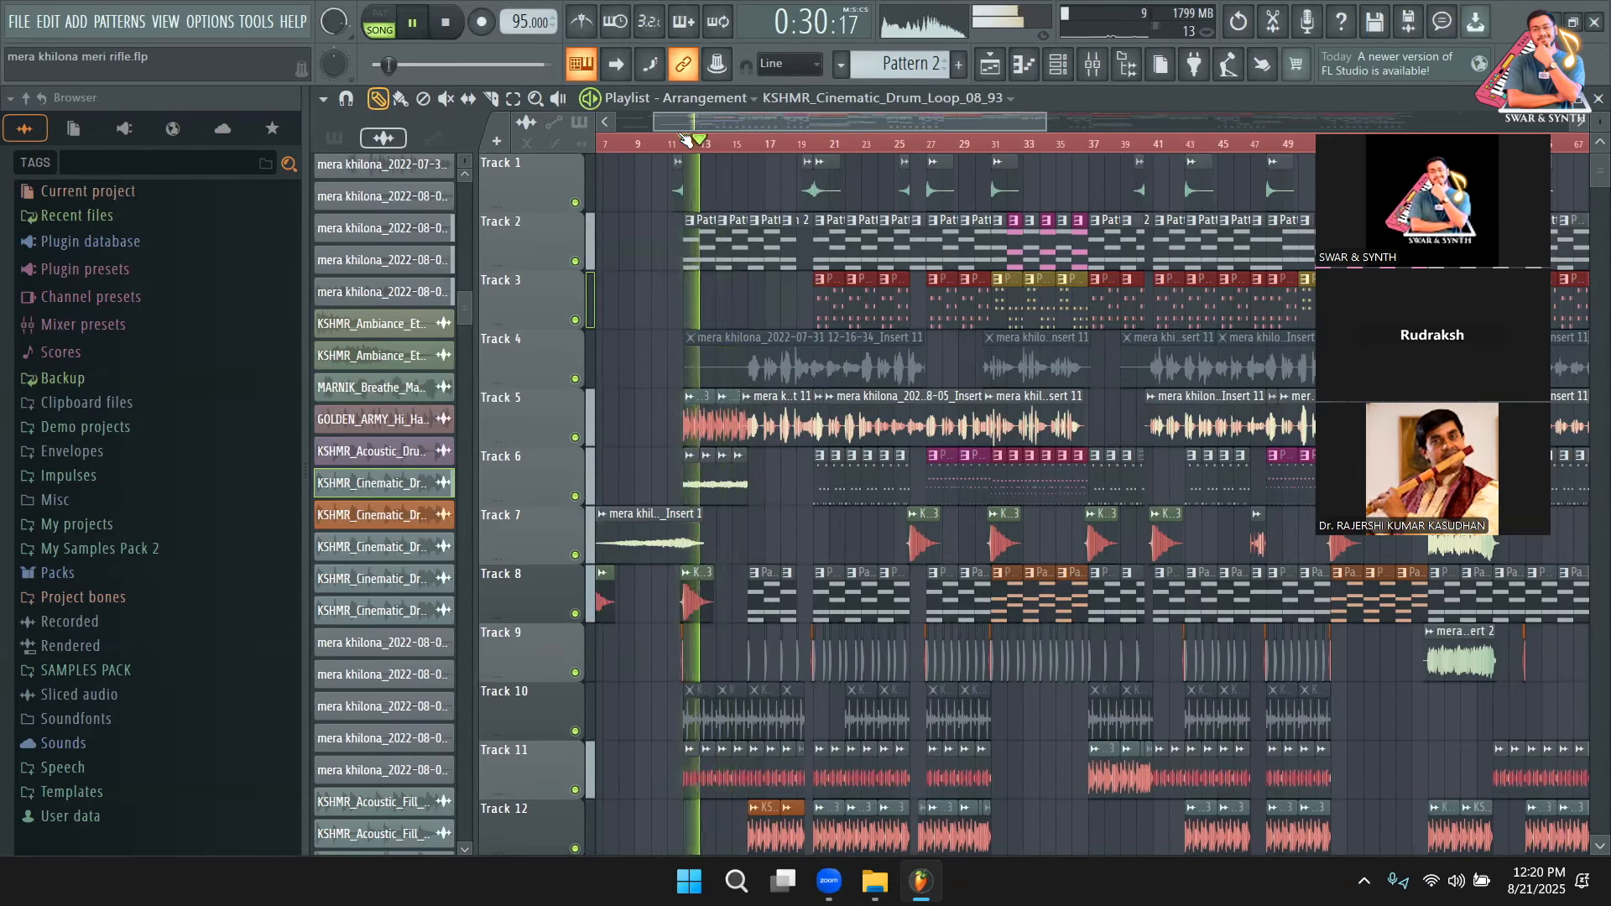
key("space")
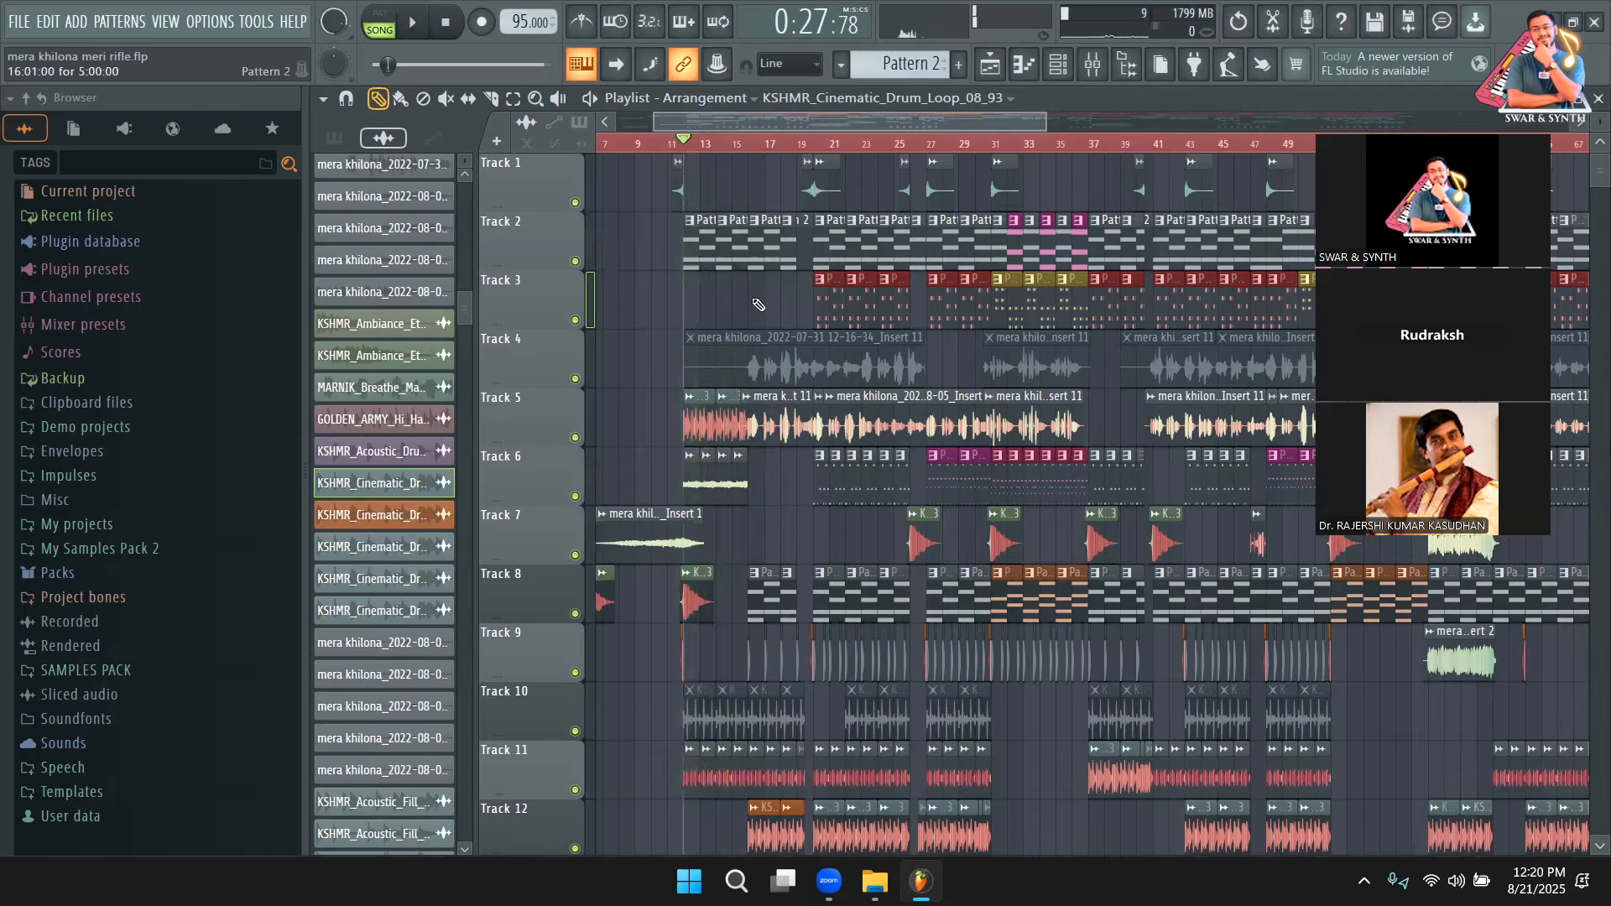
Listen to the arrangement from bar 20 and from bar 24, reviewing the tracks during playback.
left_click(821, 144)
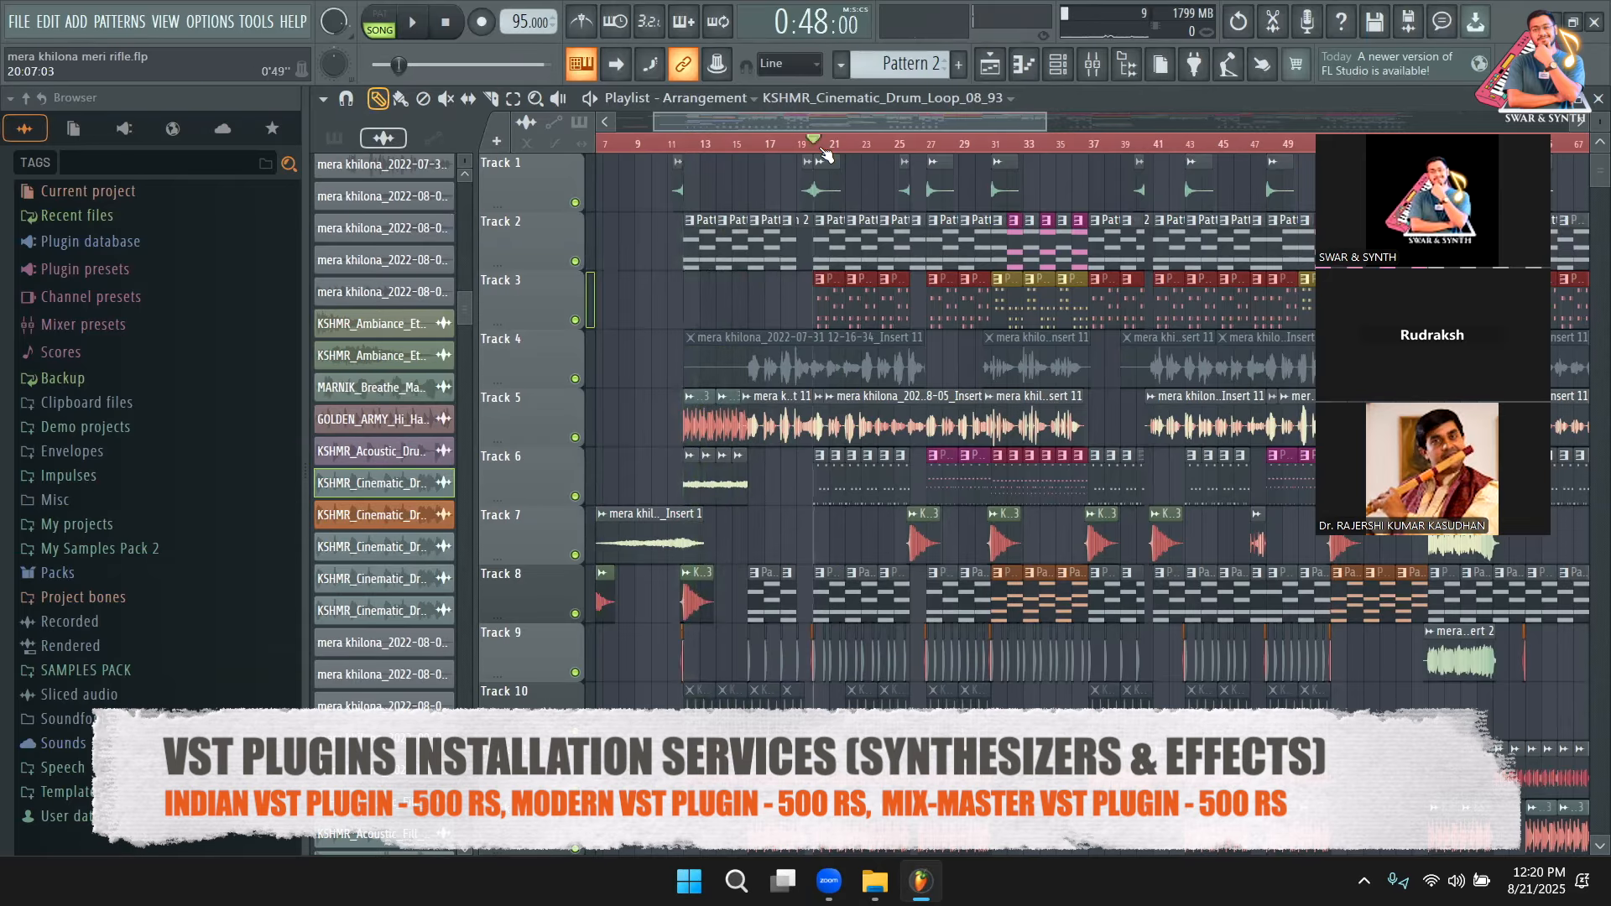
key("space")
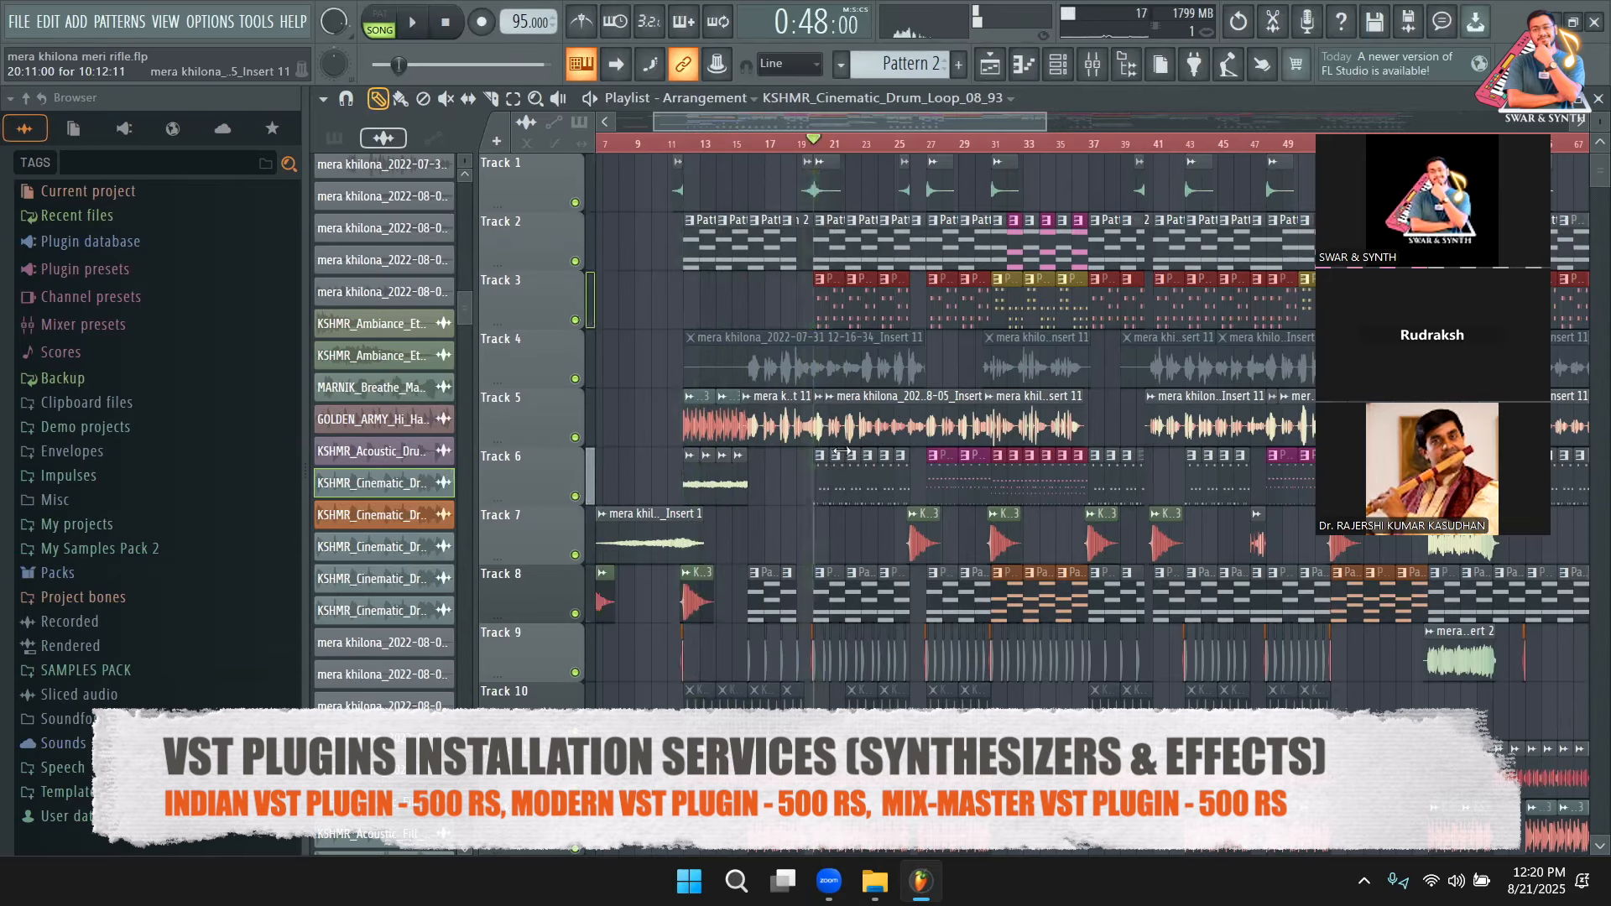
left_click(886, 146)
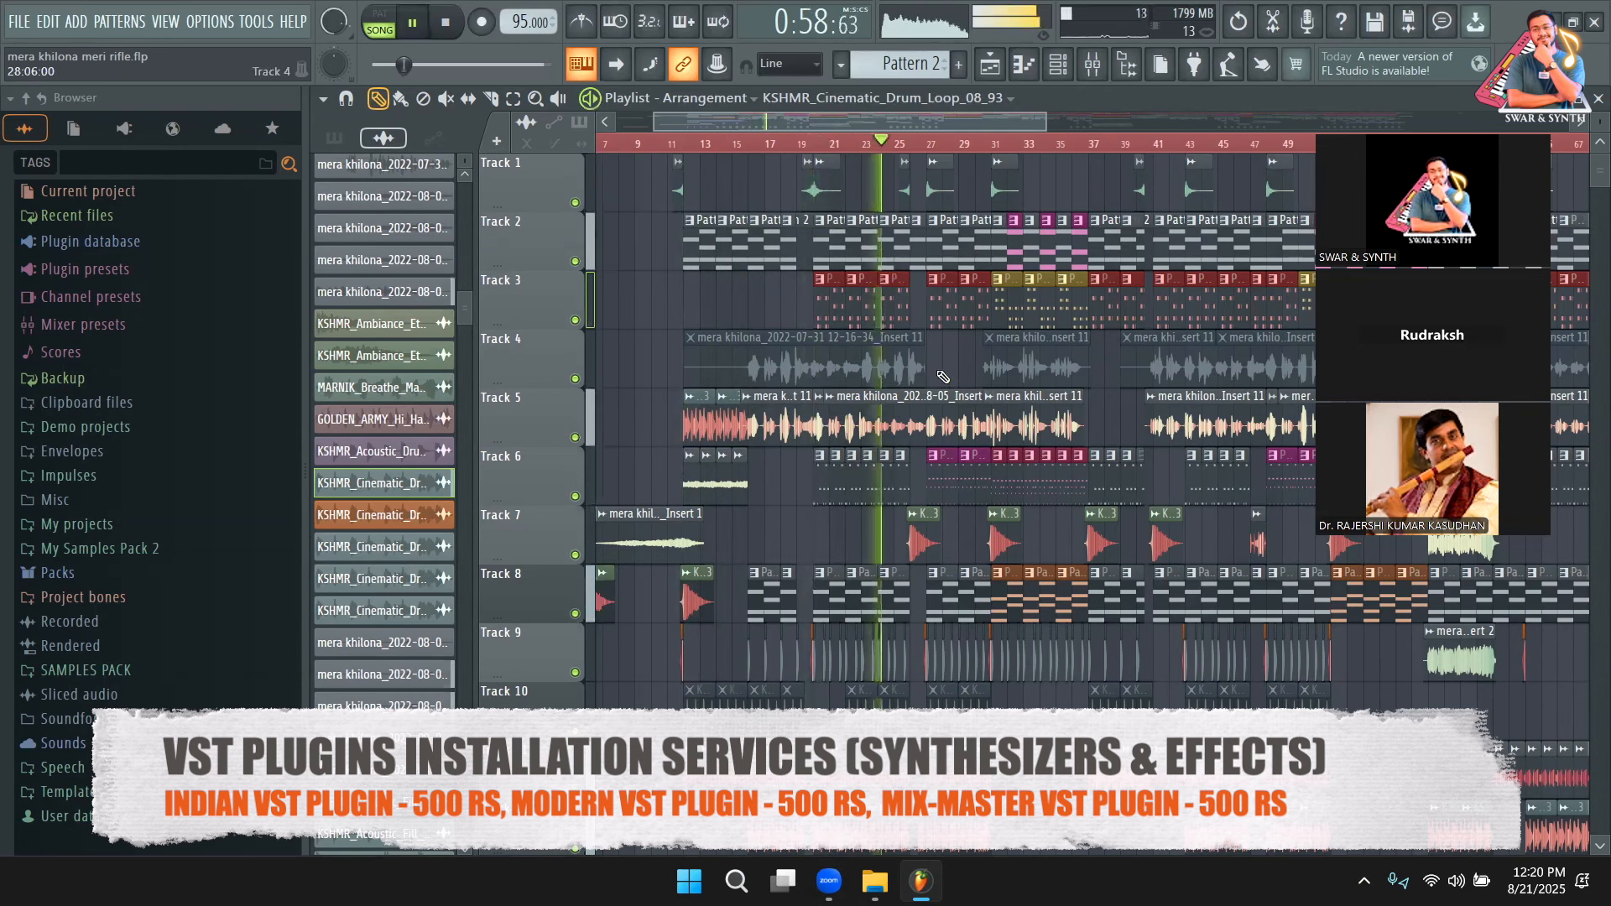
key("space")
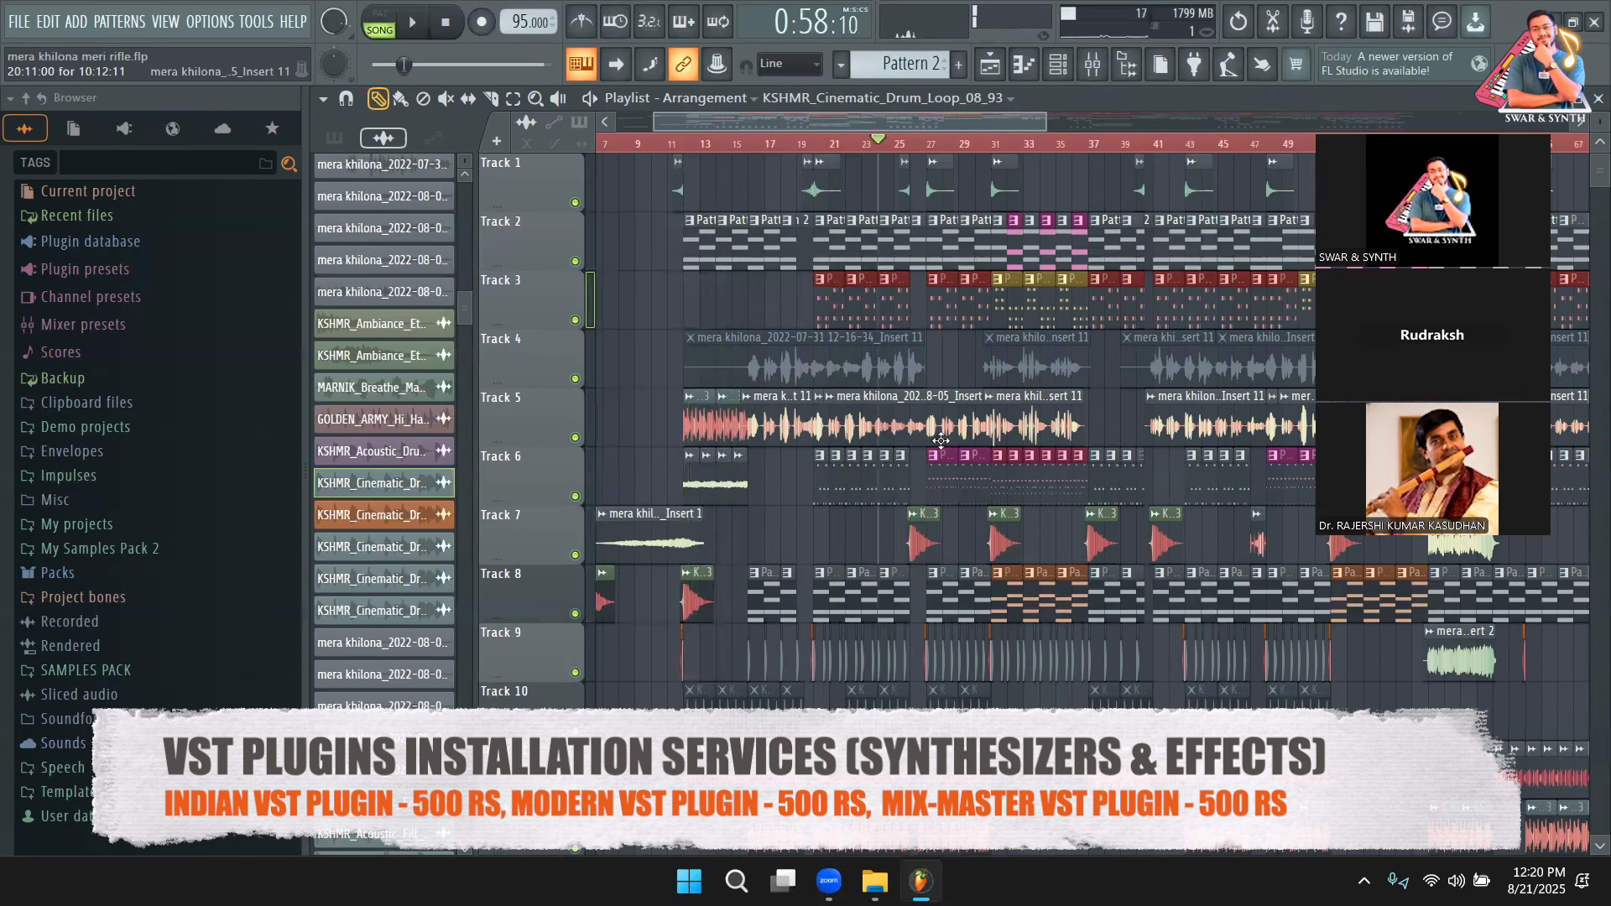
key("space")
scroll(932, 436, "down", 4)
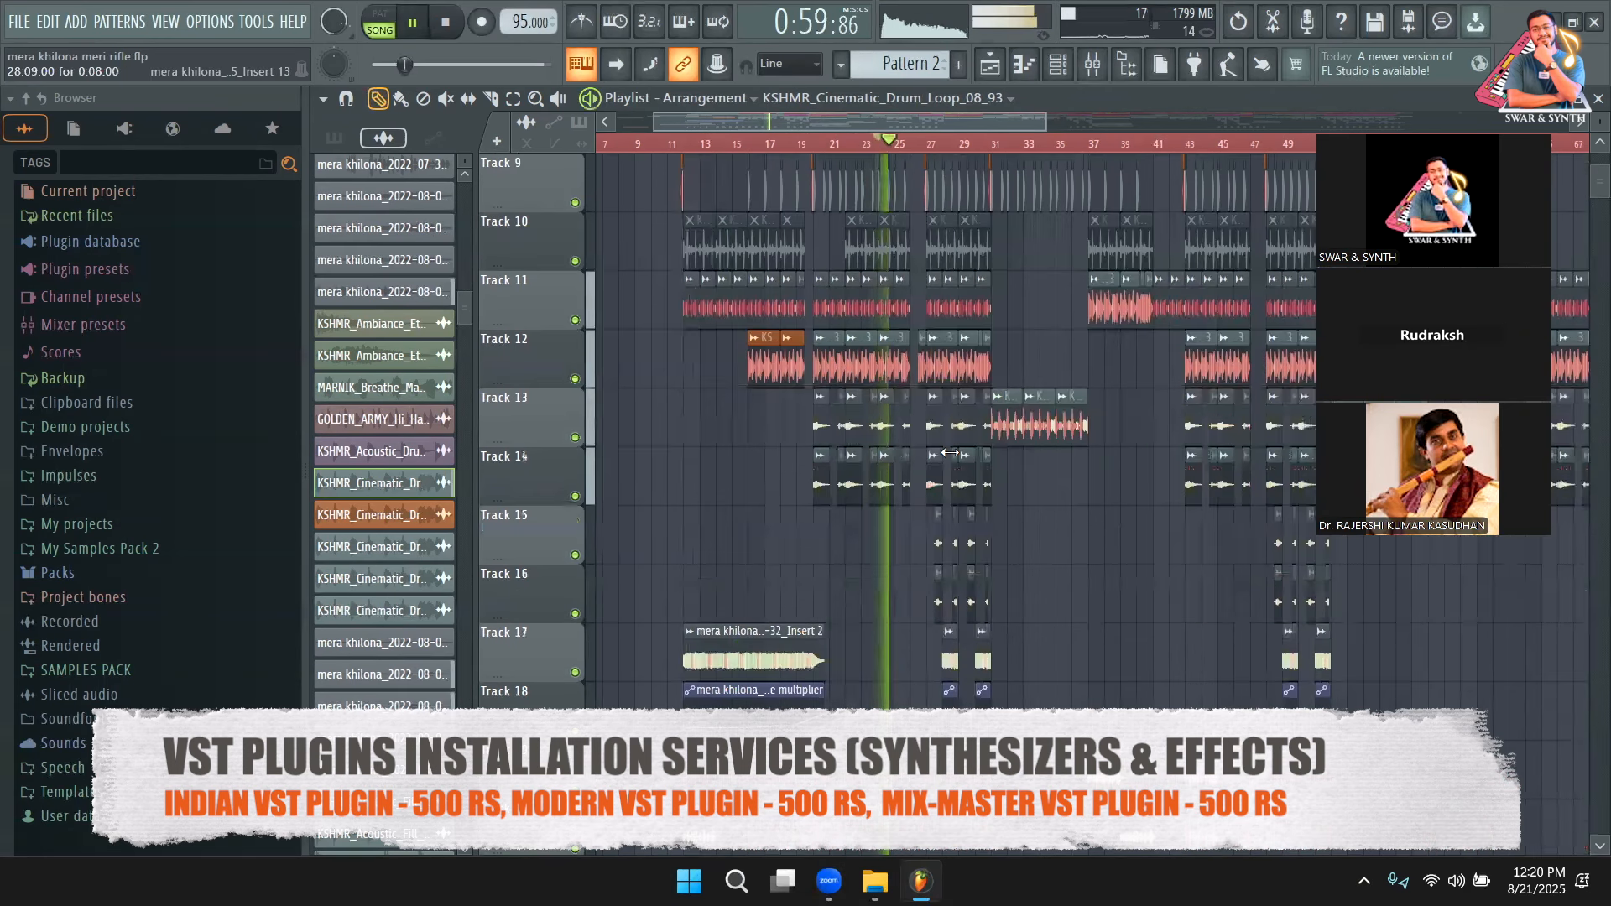
scroll(950, 454, "up", 4)
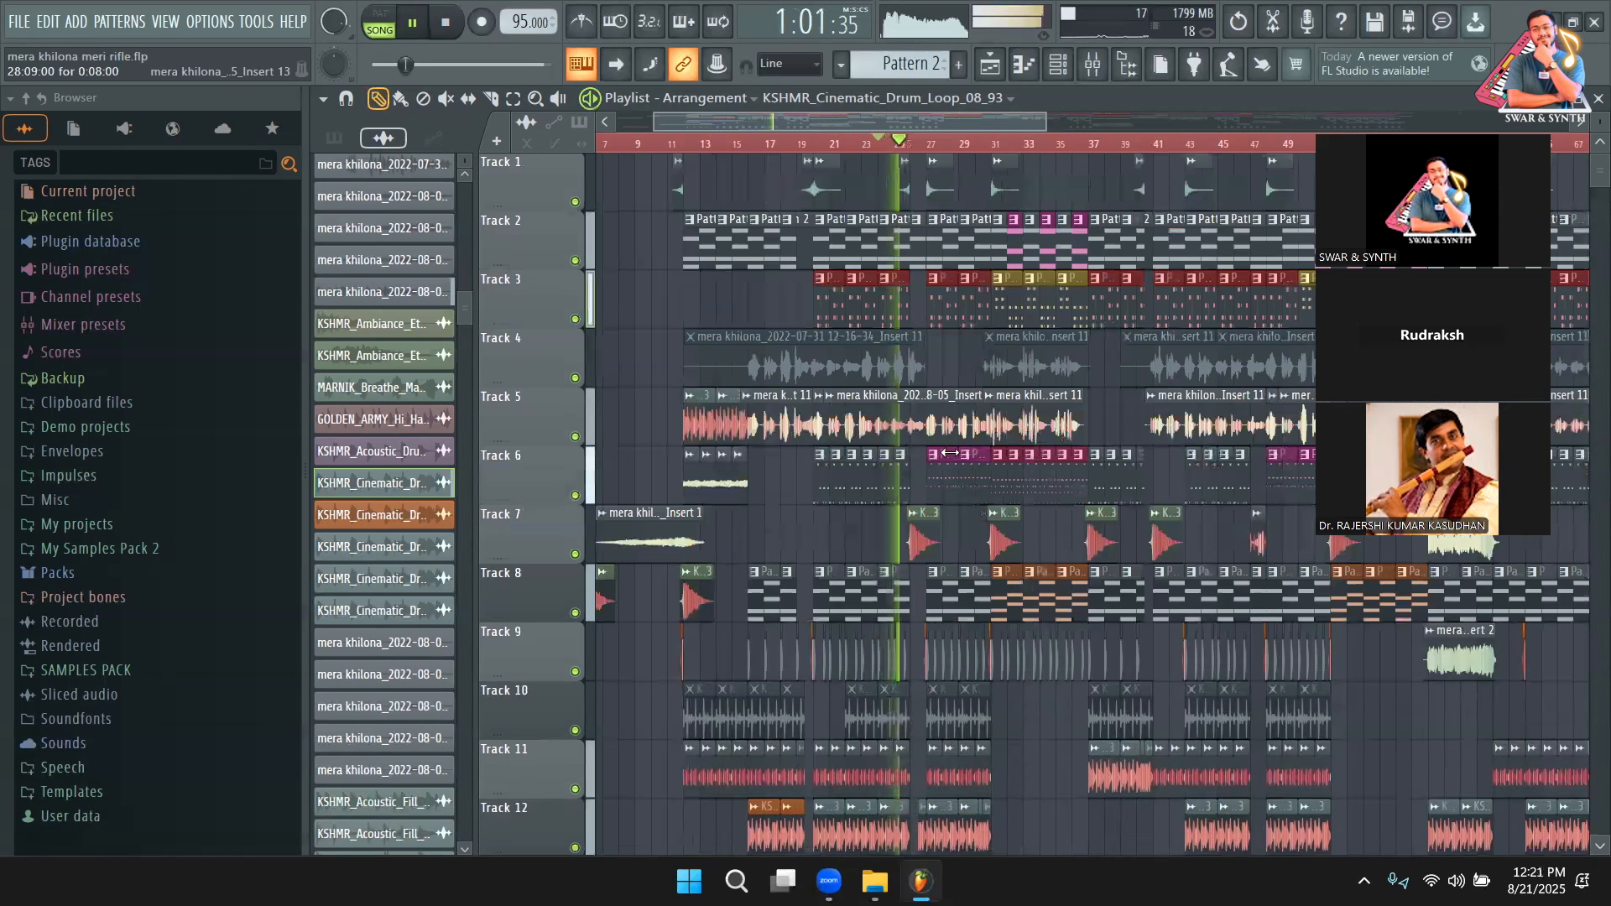
key("space")
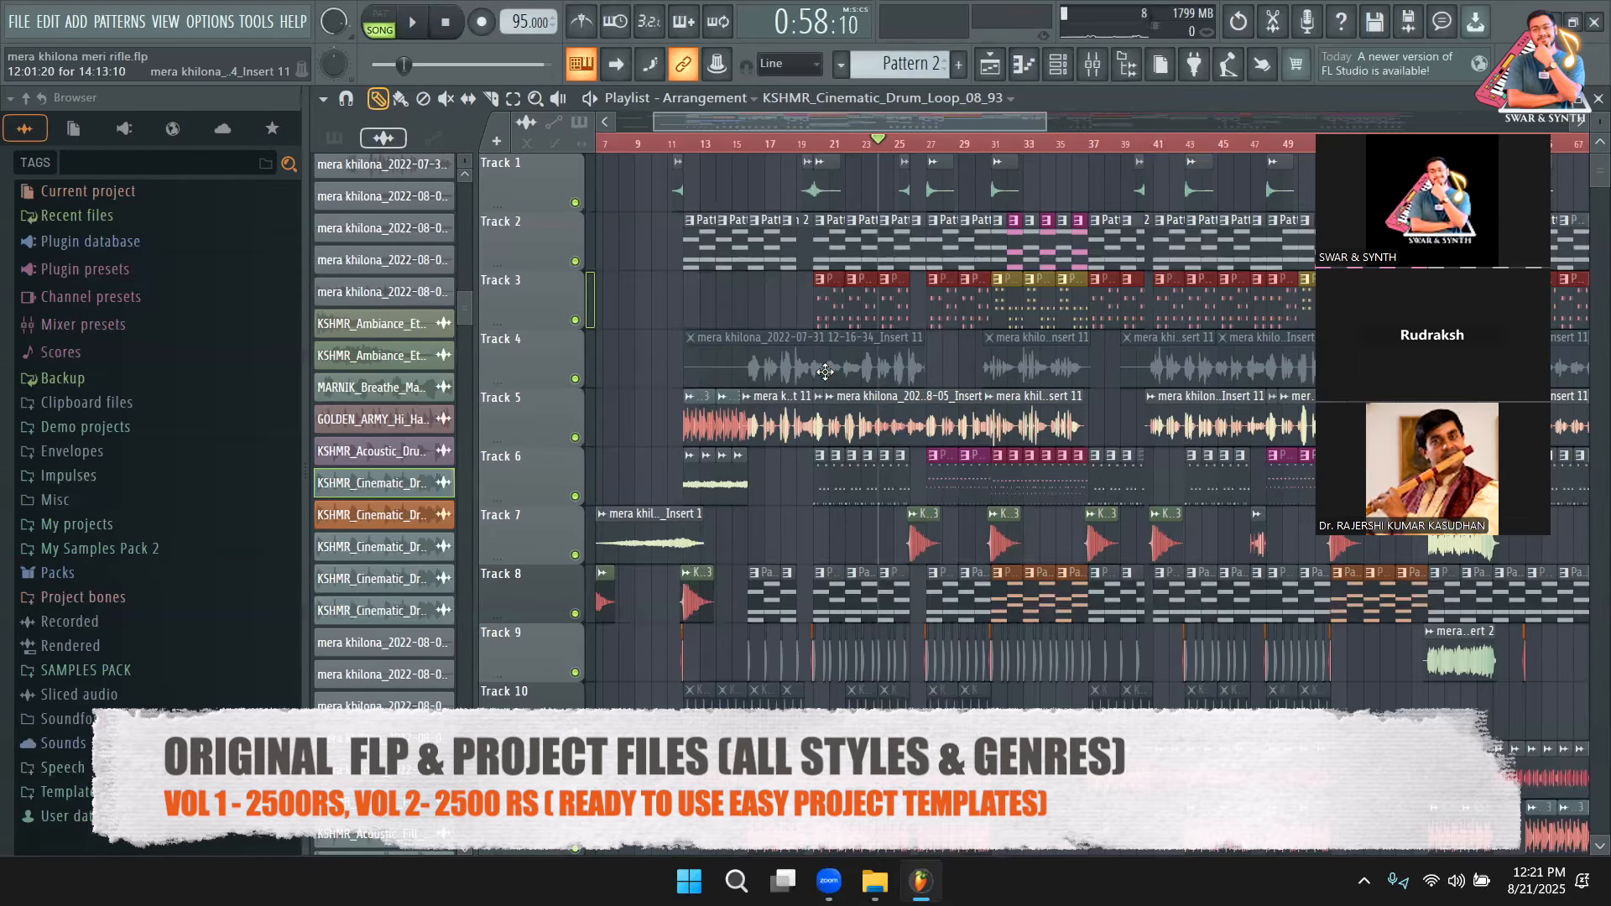
Return the playhead to bar 20 and play the full mix from there.
scroll(923, 403, "down", 2)
left_click(819, 144)
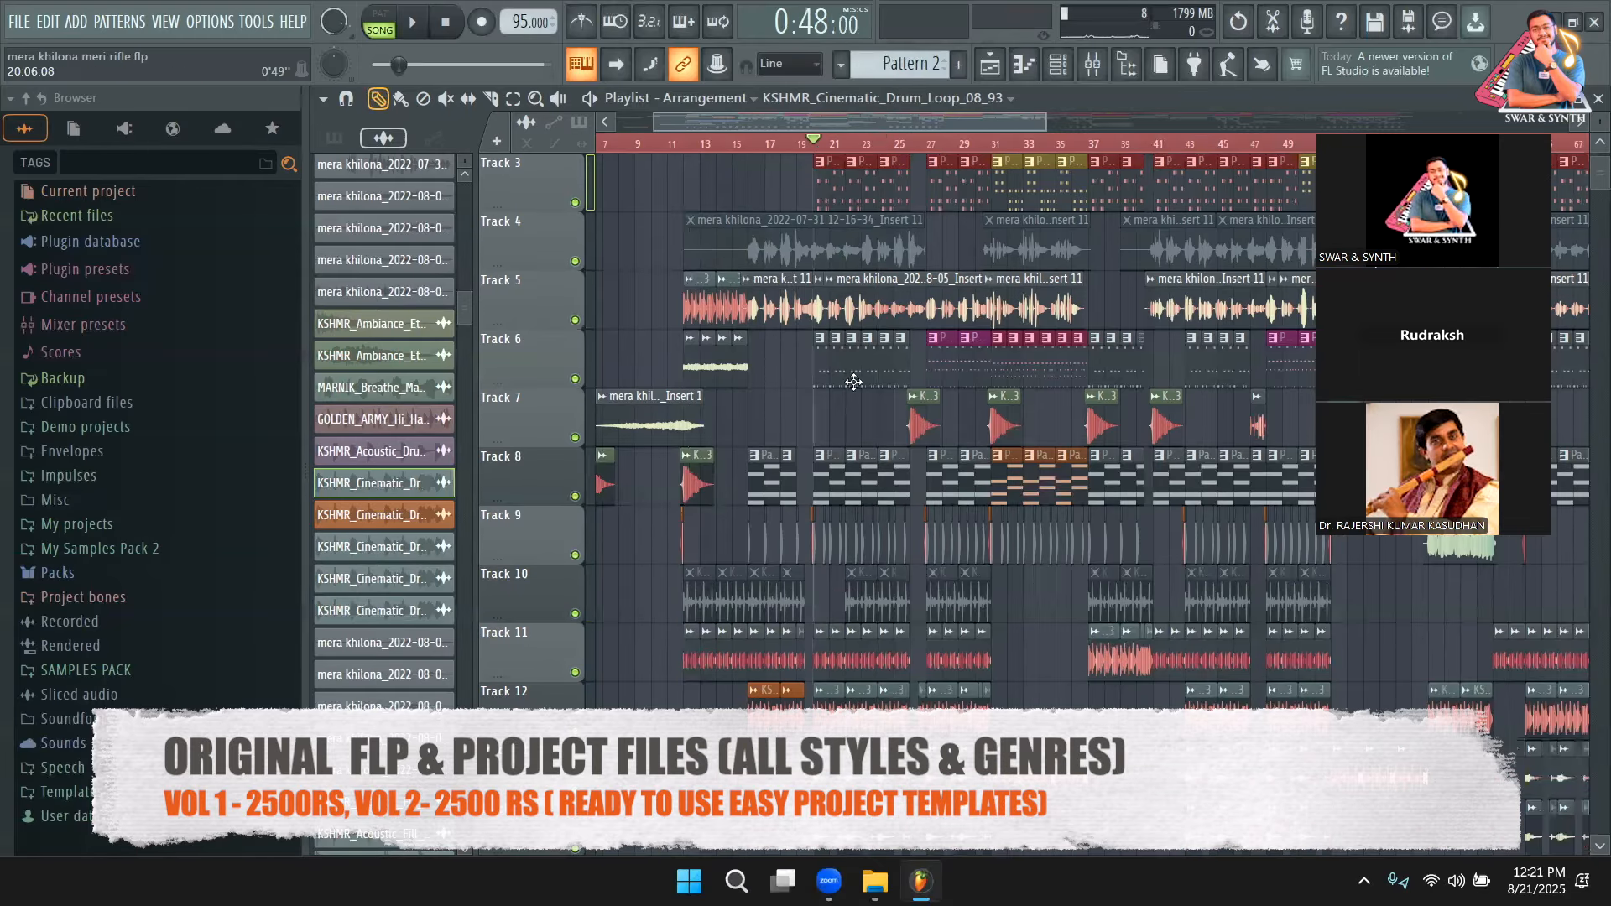
scroll(835, 445, "up", 2)
key("space")
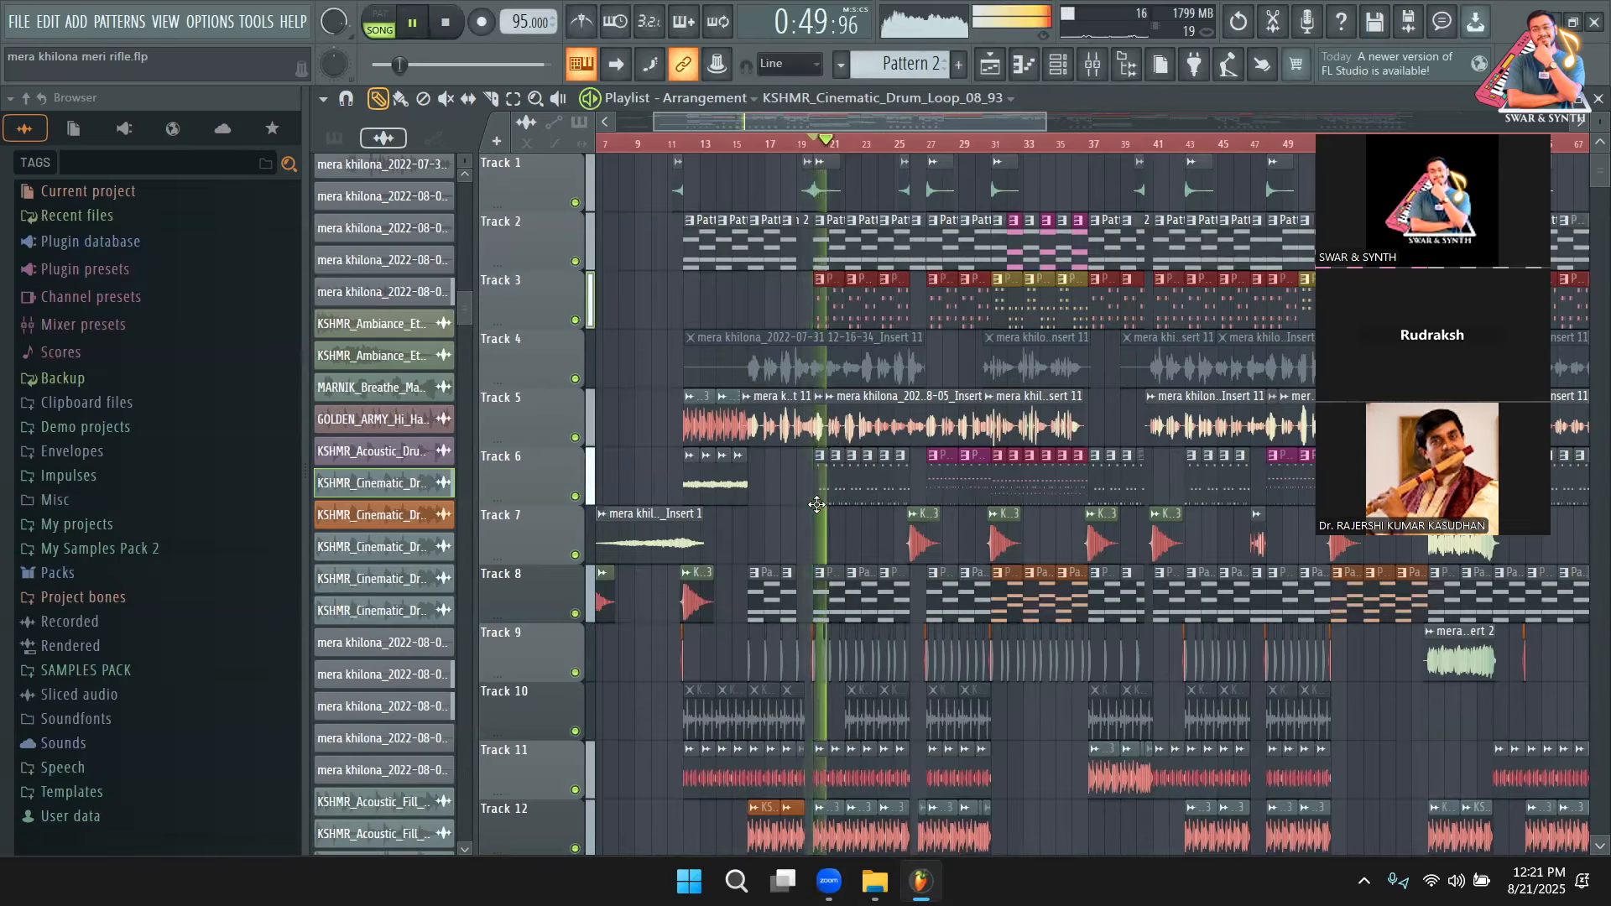
key("space")
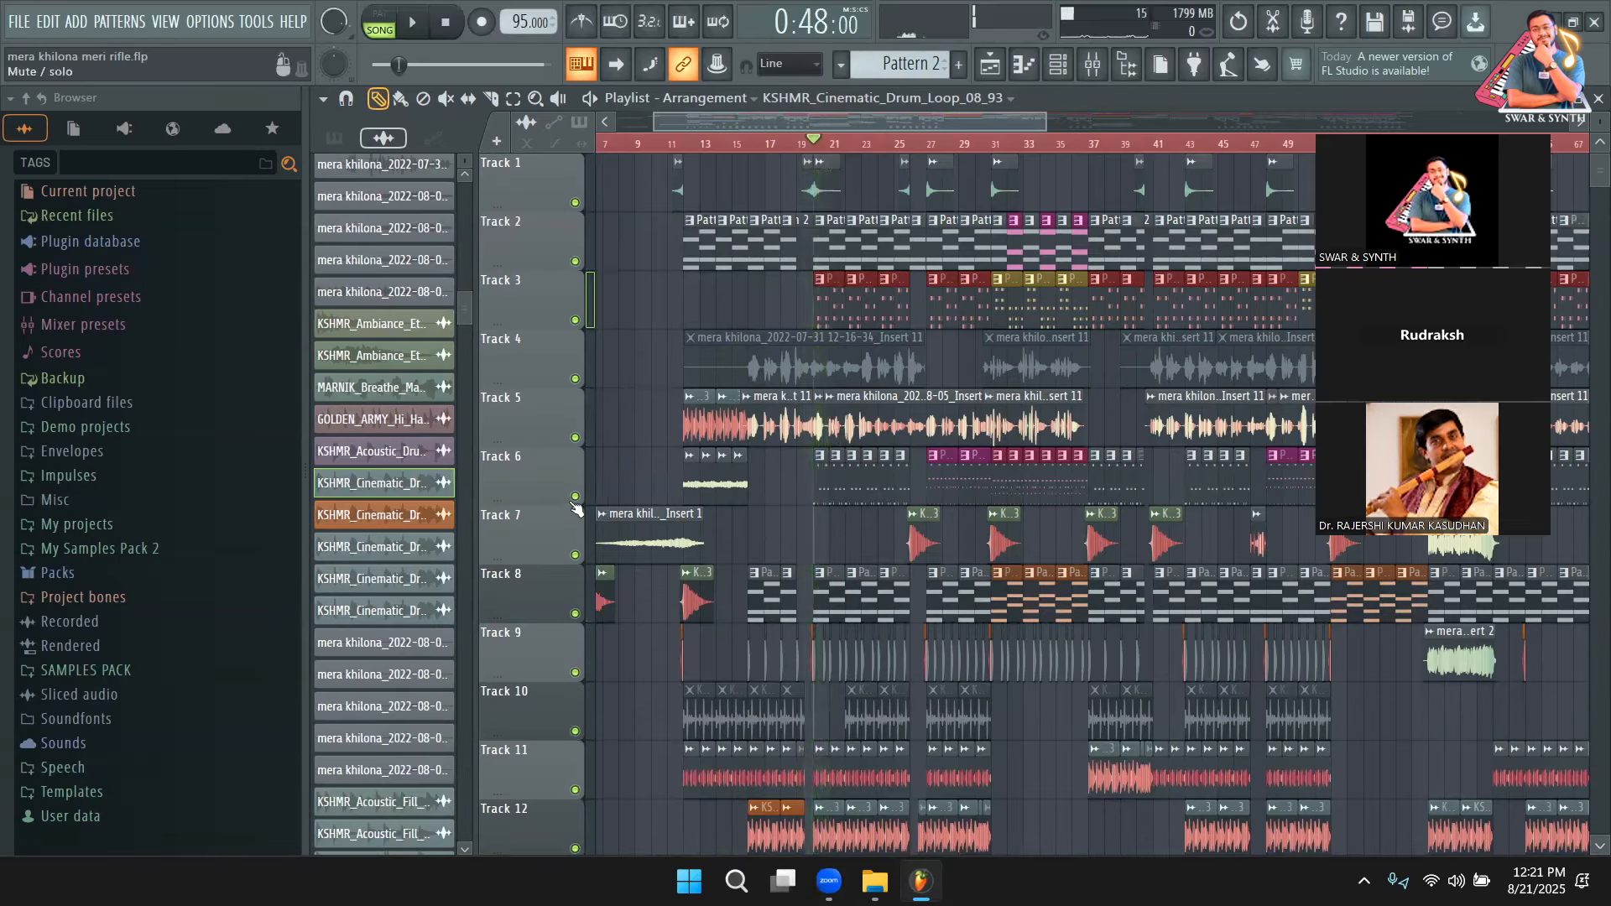
Solo Track 6, check its levels in the mixer during playback, stop it and return to the playlist.
right_click(575, 496)
key("space")
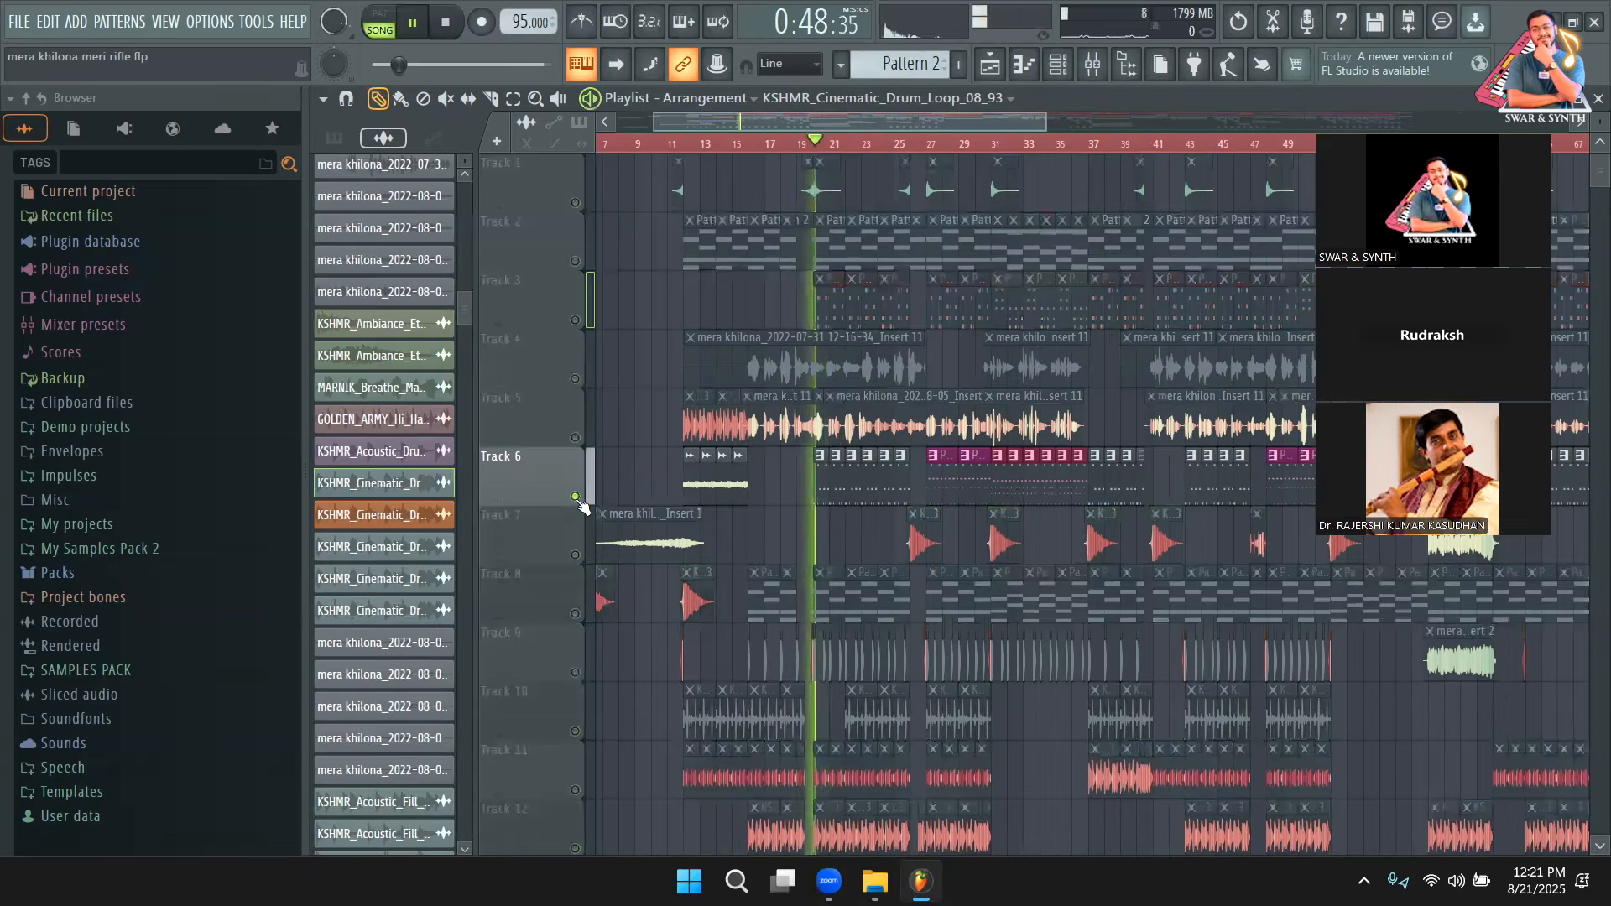
left_click(1095, 71)
key("space")
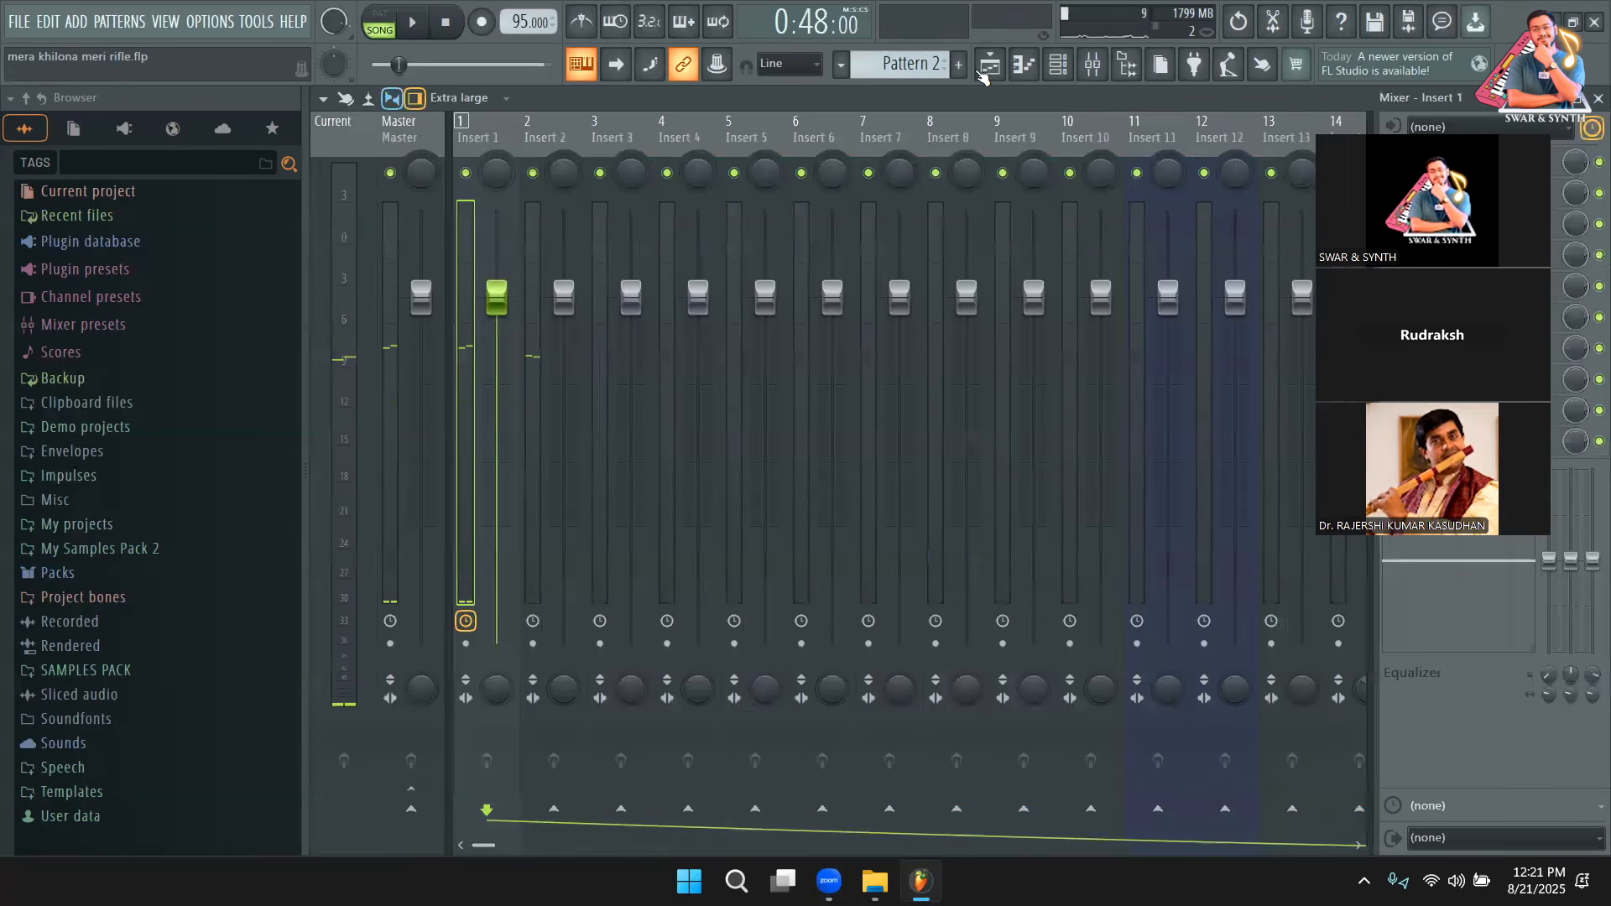
key("F9")
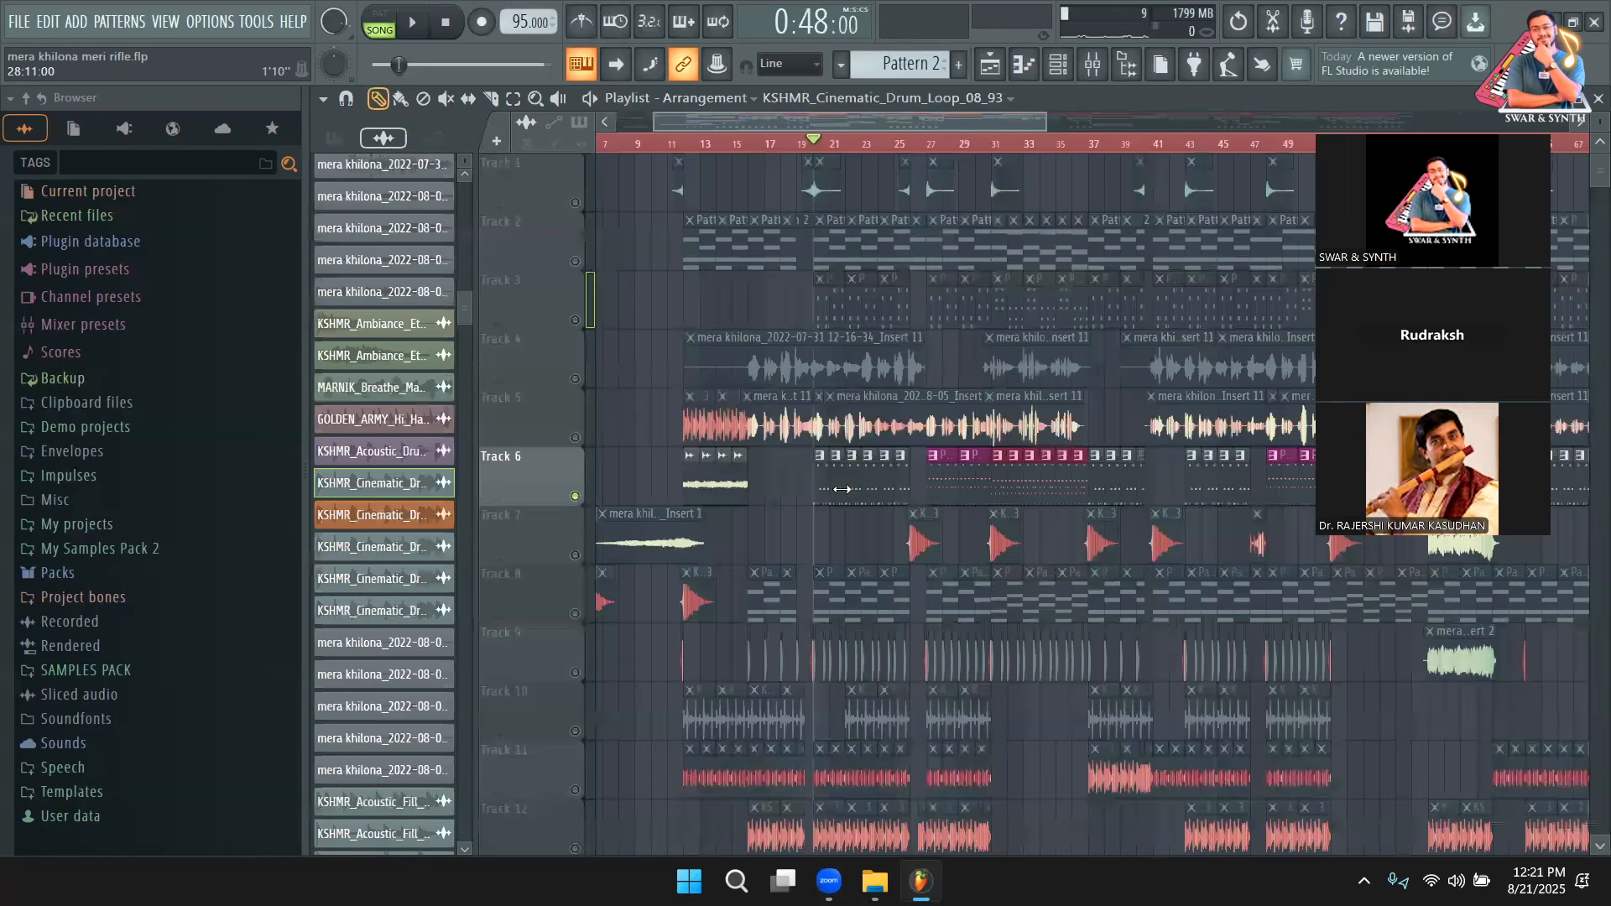
Review the mixer inserts and switch the channel rack from the Audio group to the Unsorted channels.
left_click(1096, 64)
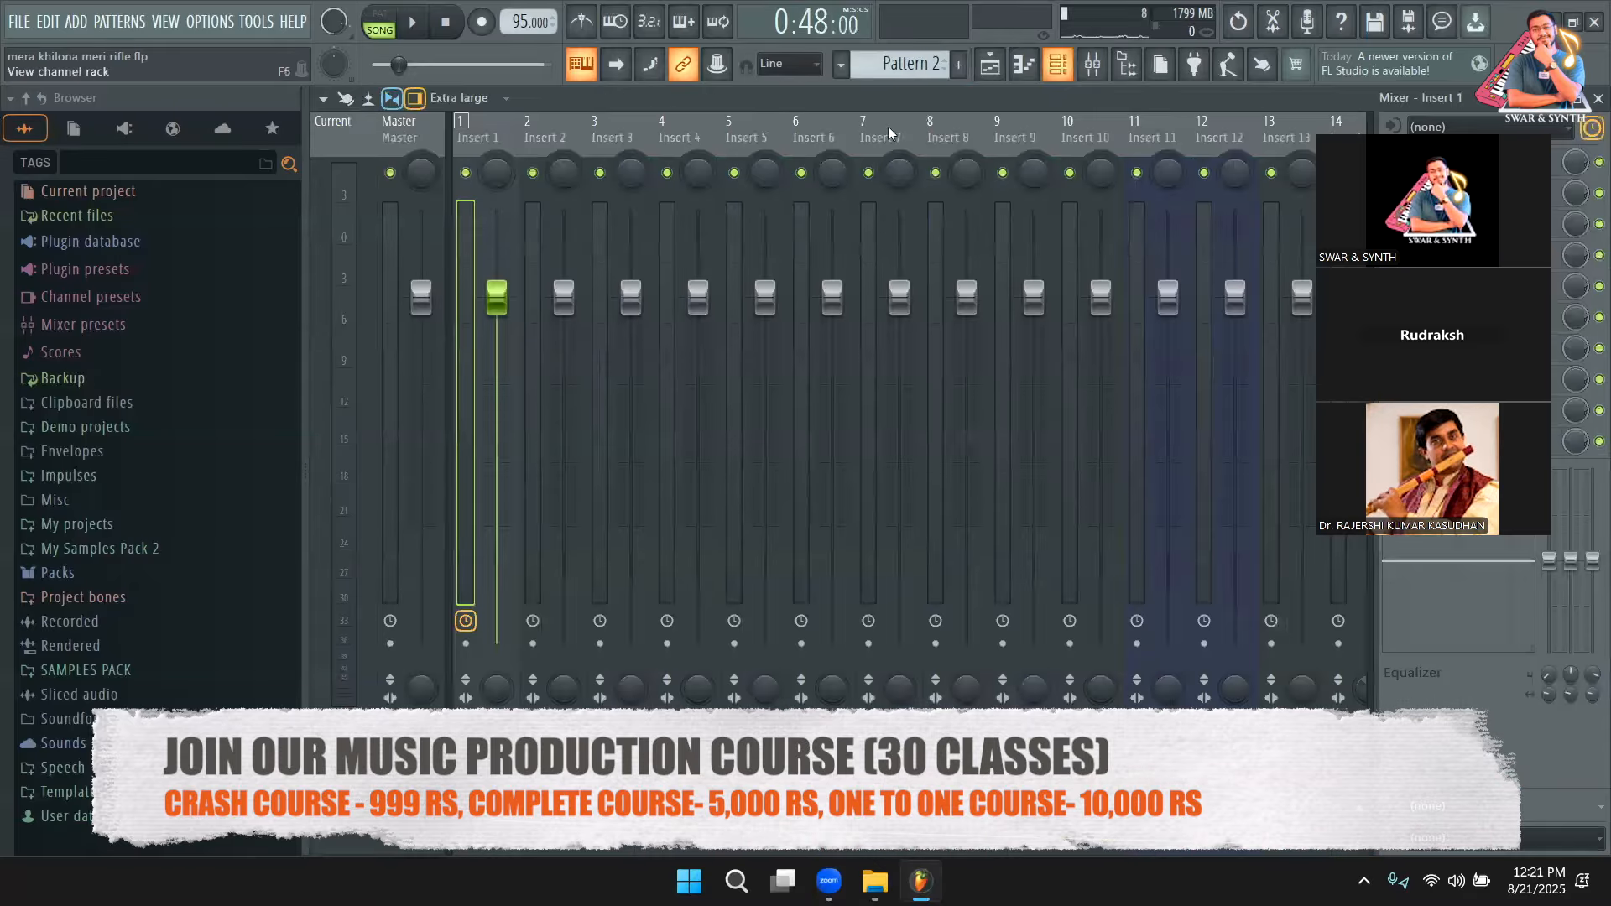
left_click_drag(497, 122, 161, 131)
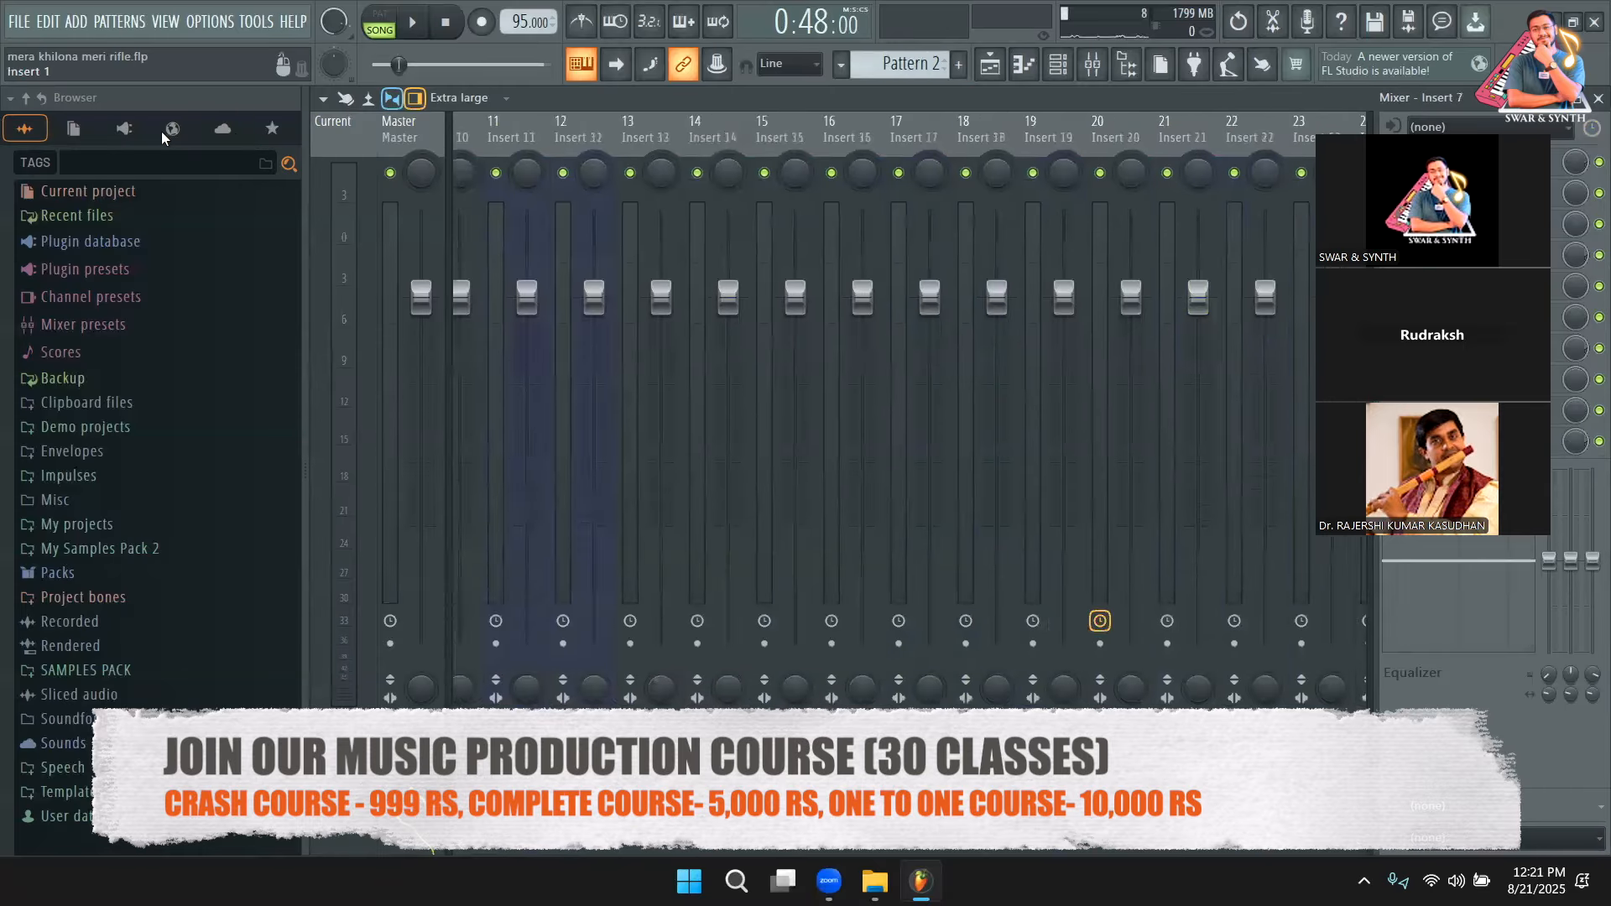
left_click(1059, 65)
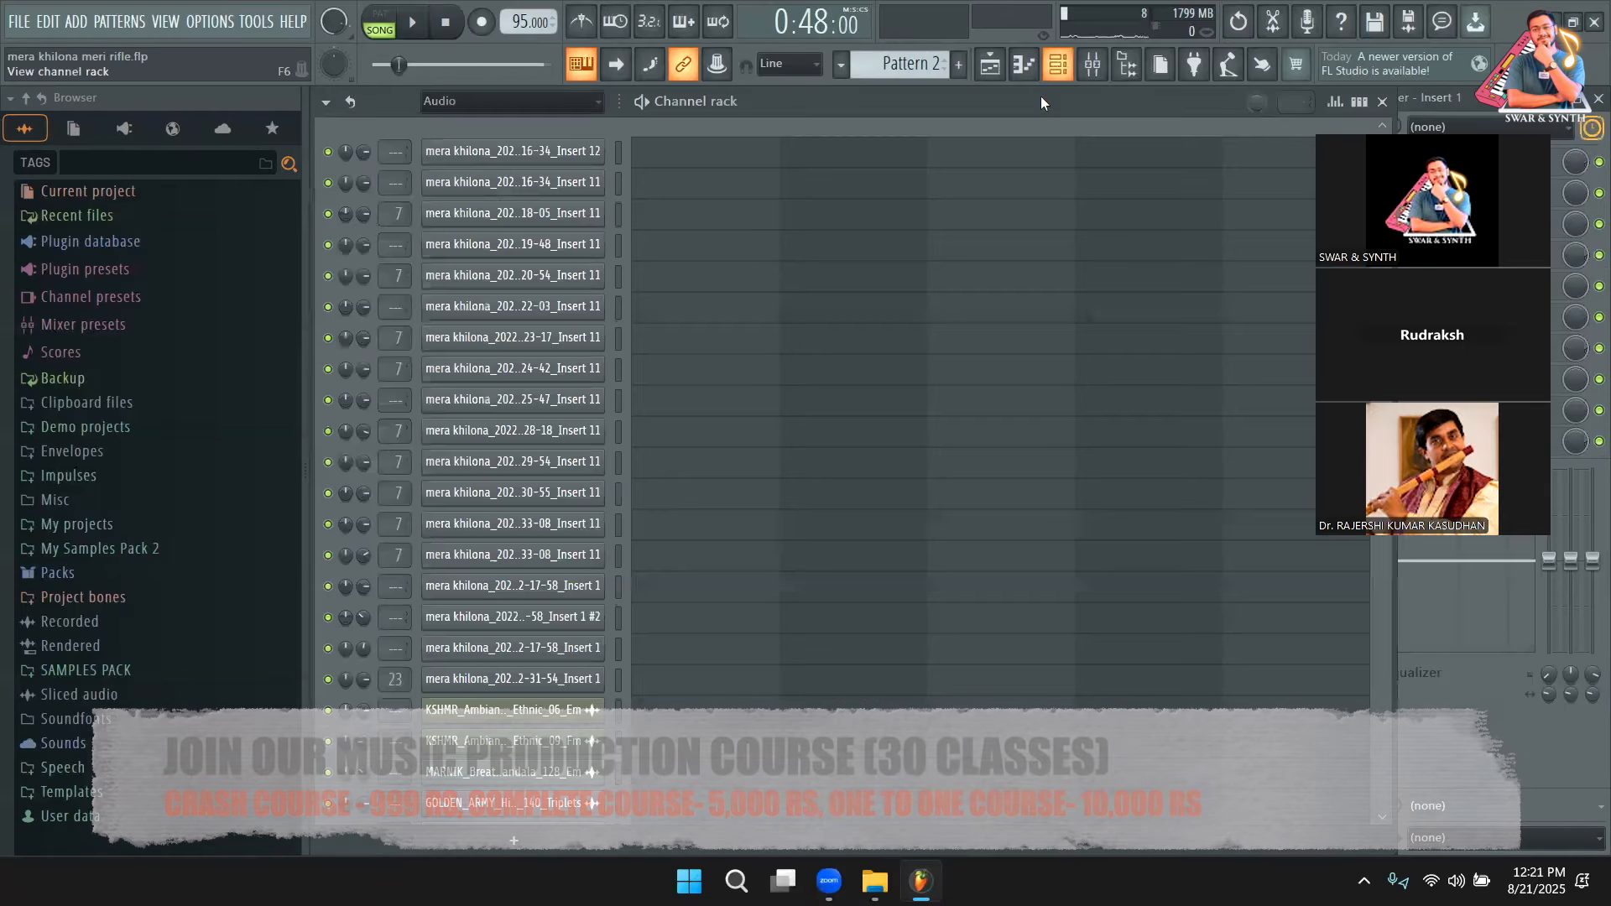
scroll(749, 273, "down", 5)
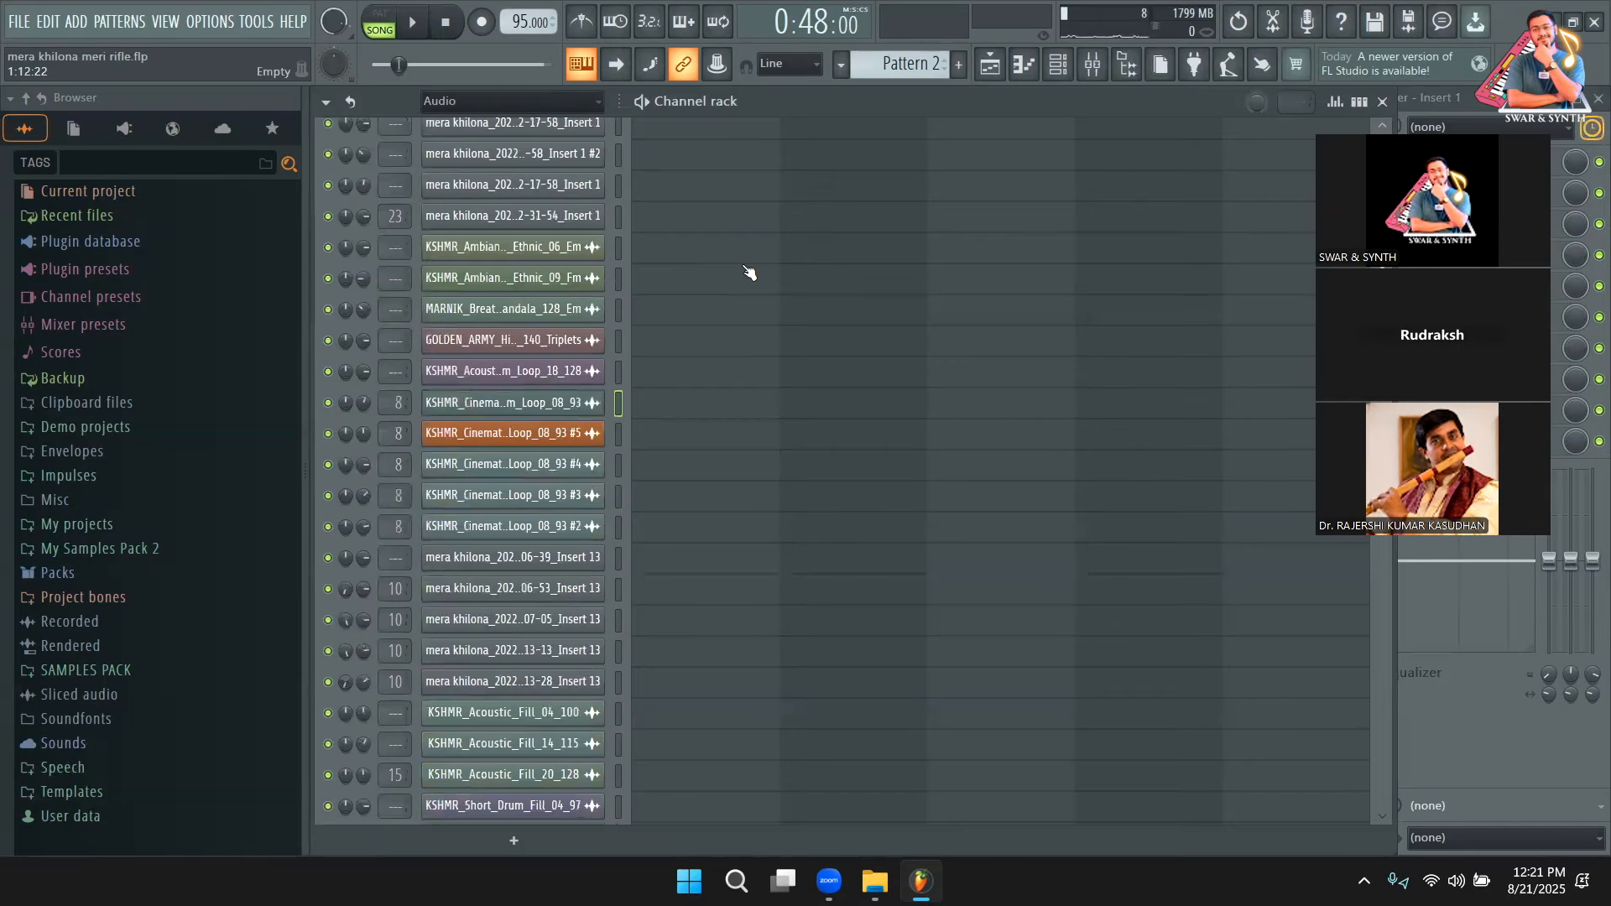
left_click(512, 101)
left_click(474, 174)
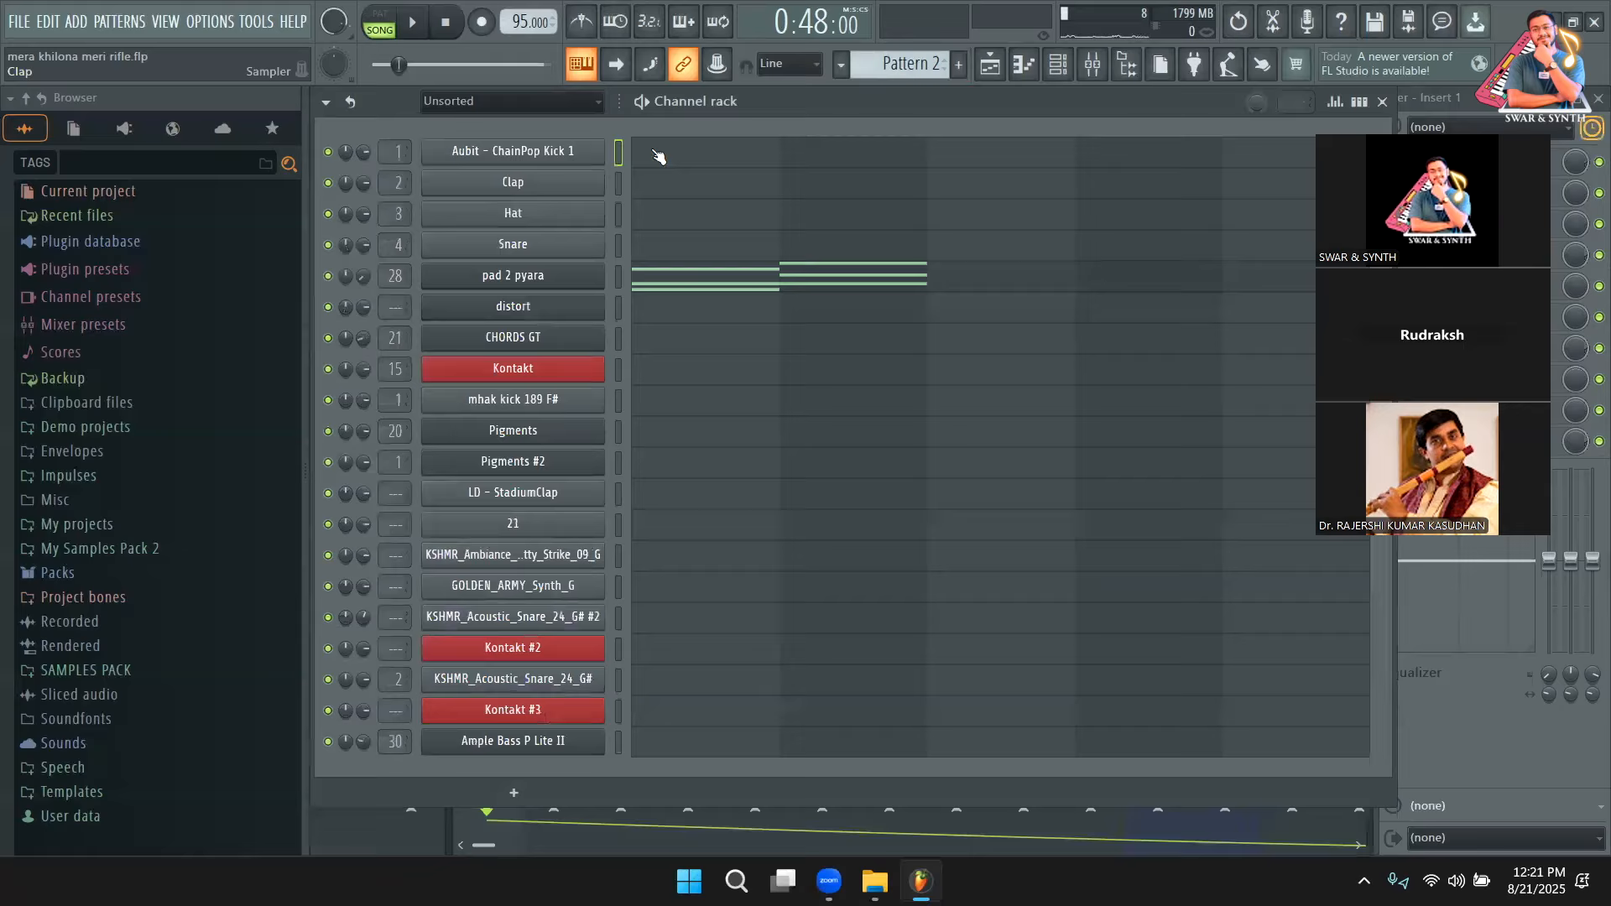
Open the Track 5 audio clip's channel settings and compare its mixer routing with the Unsorted channels and the mixer inserts.
left_click(991, 65)
double_click(854, 423)
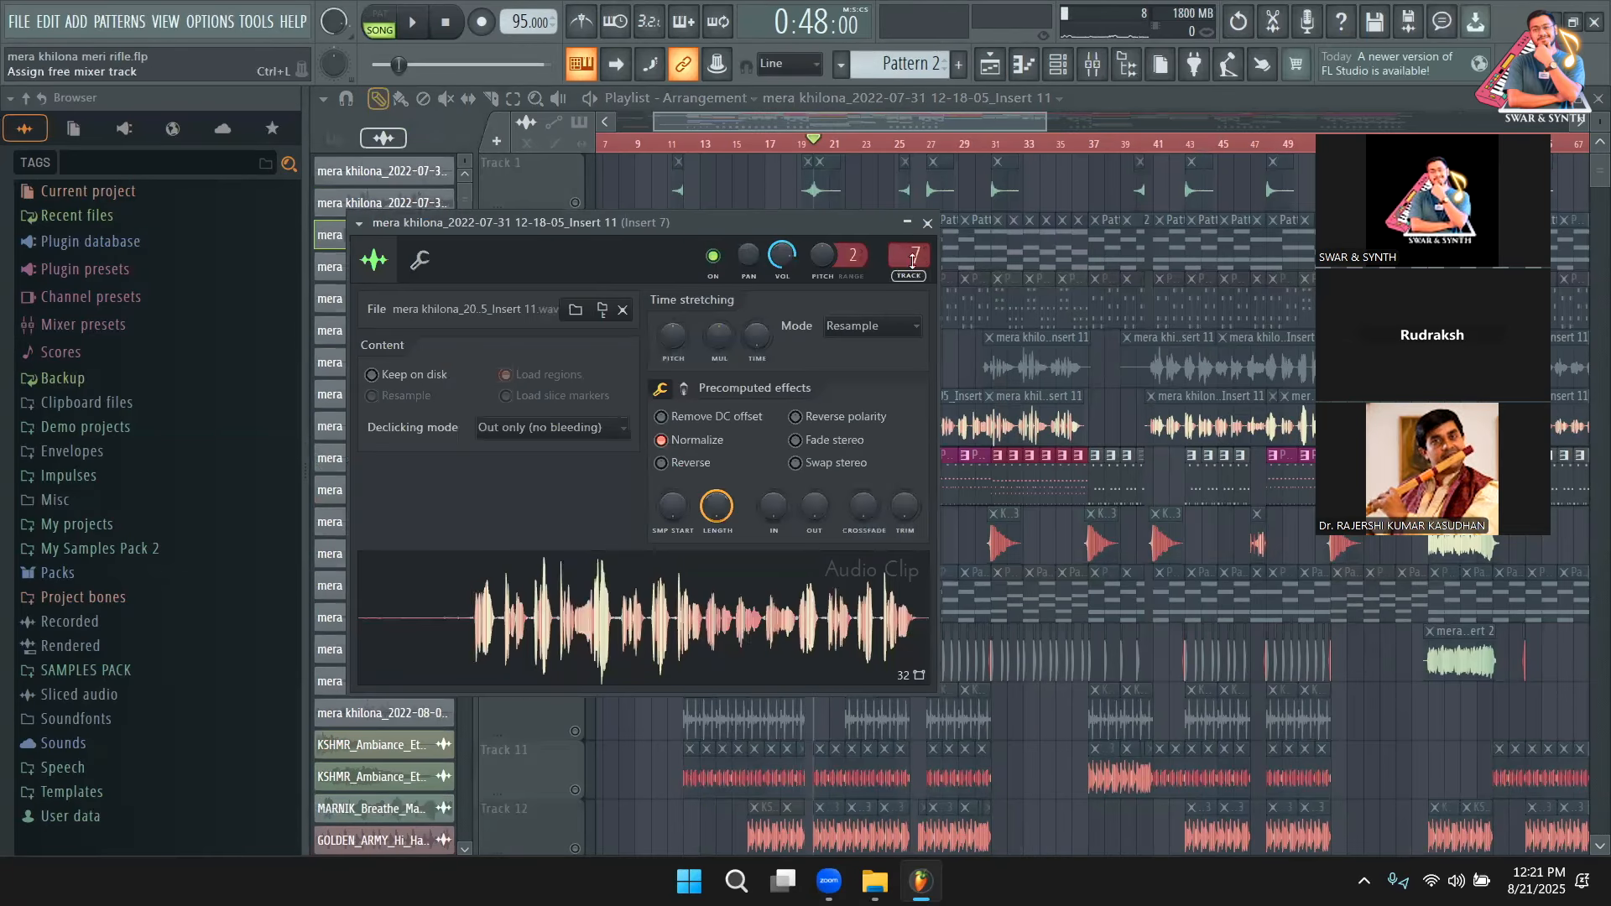
left_click(1064, 69)
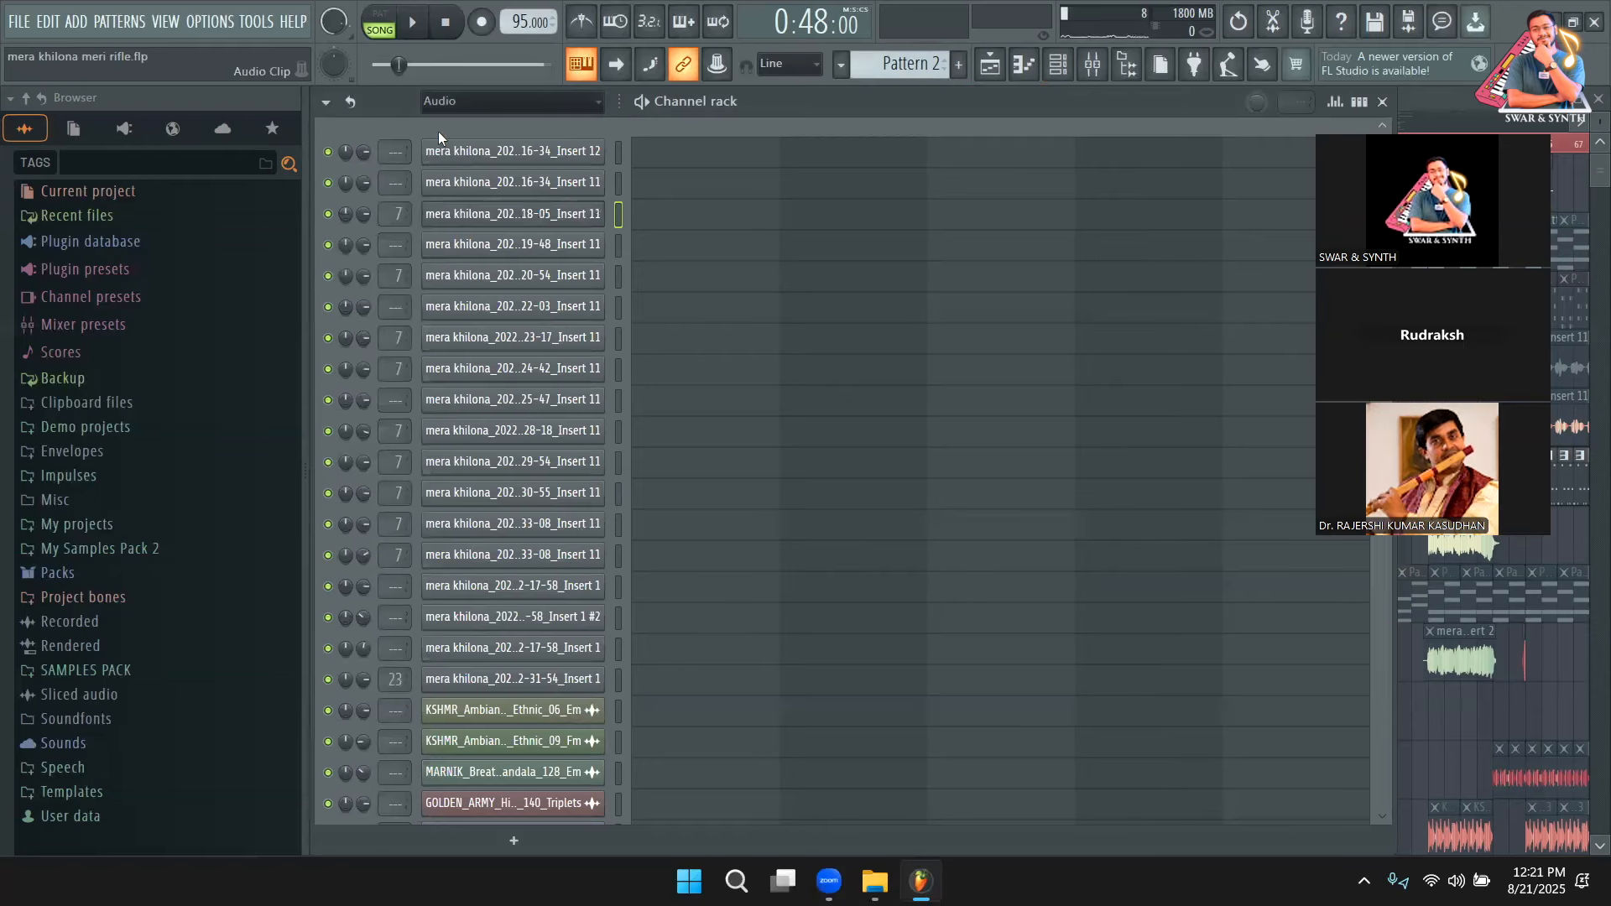
left_click(460, 104)
left_click(462, 141)
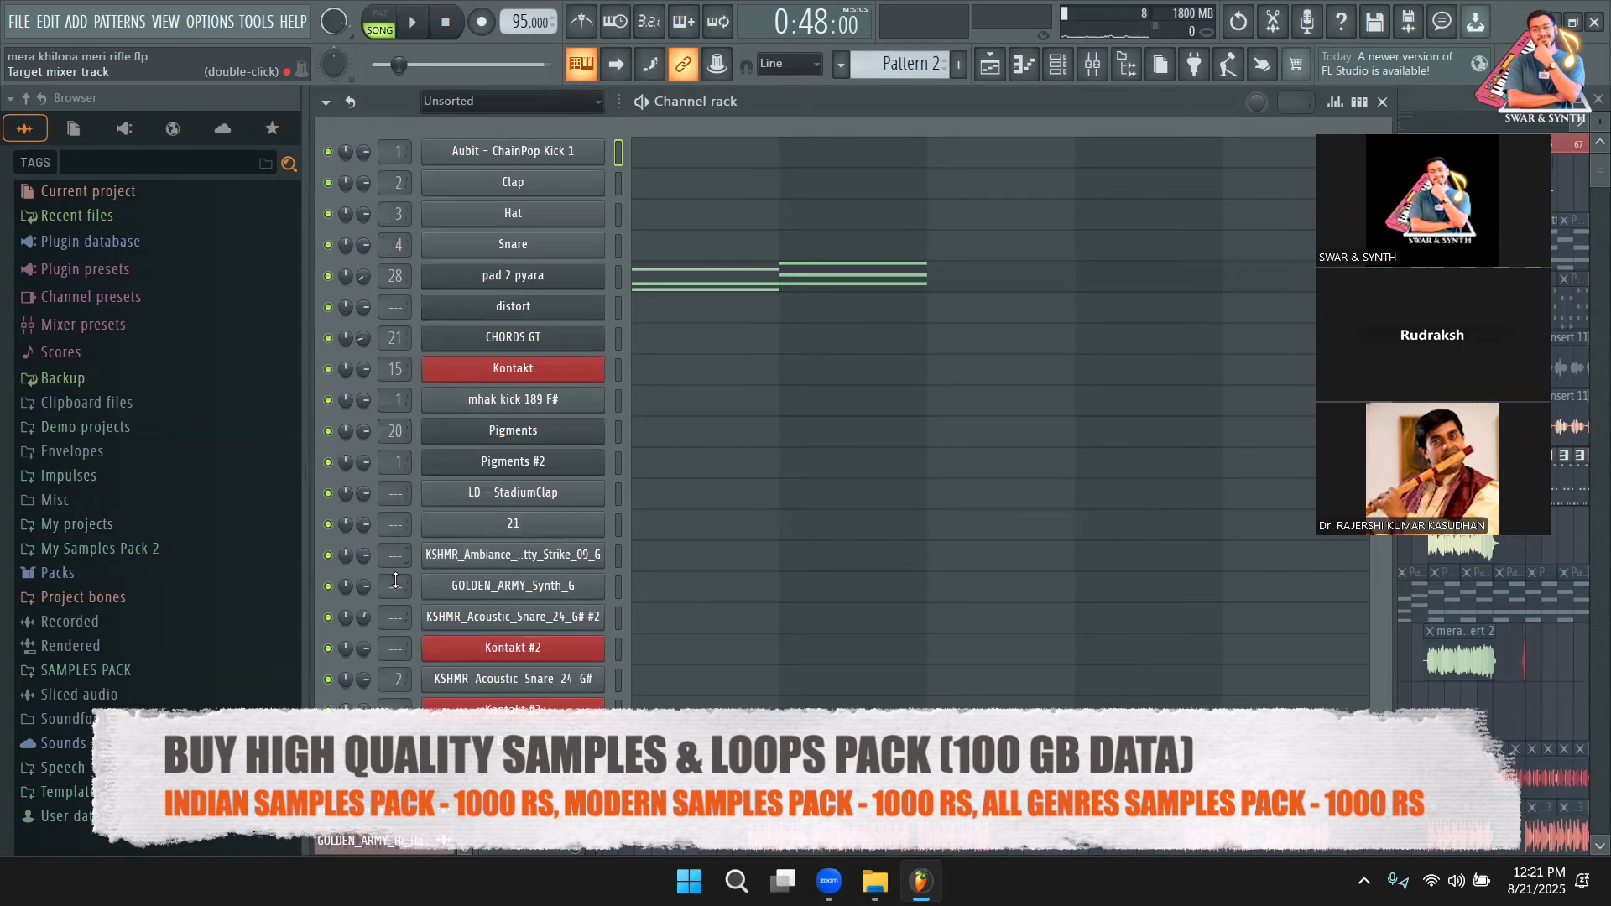
left_click_drag(392, 529, 393, 530)
left_click(1092, 68)
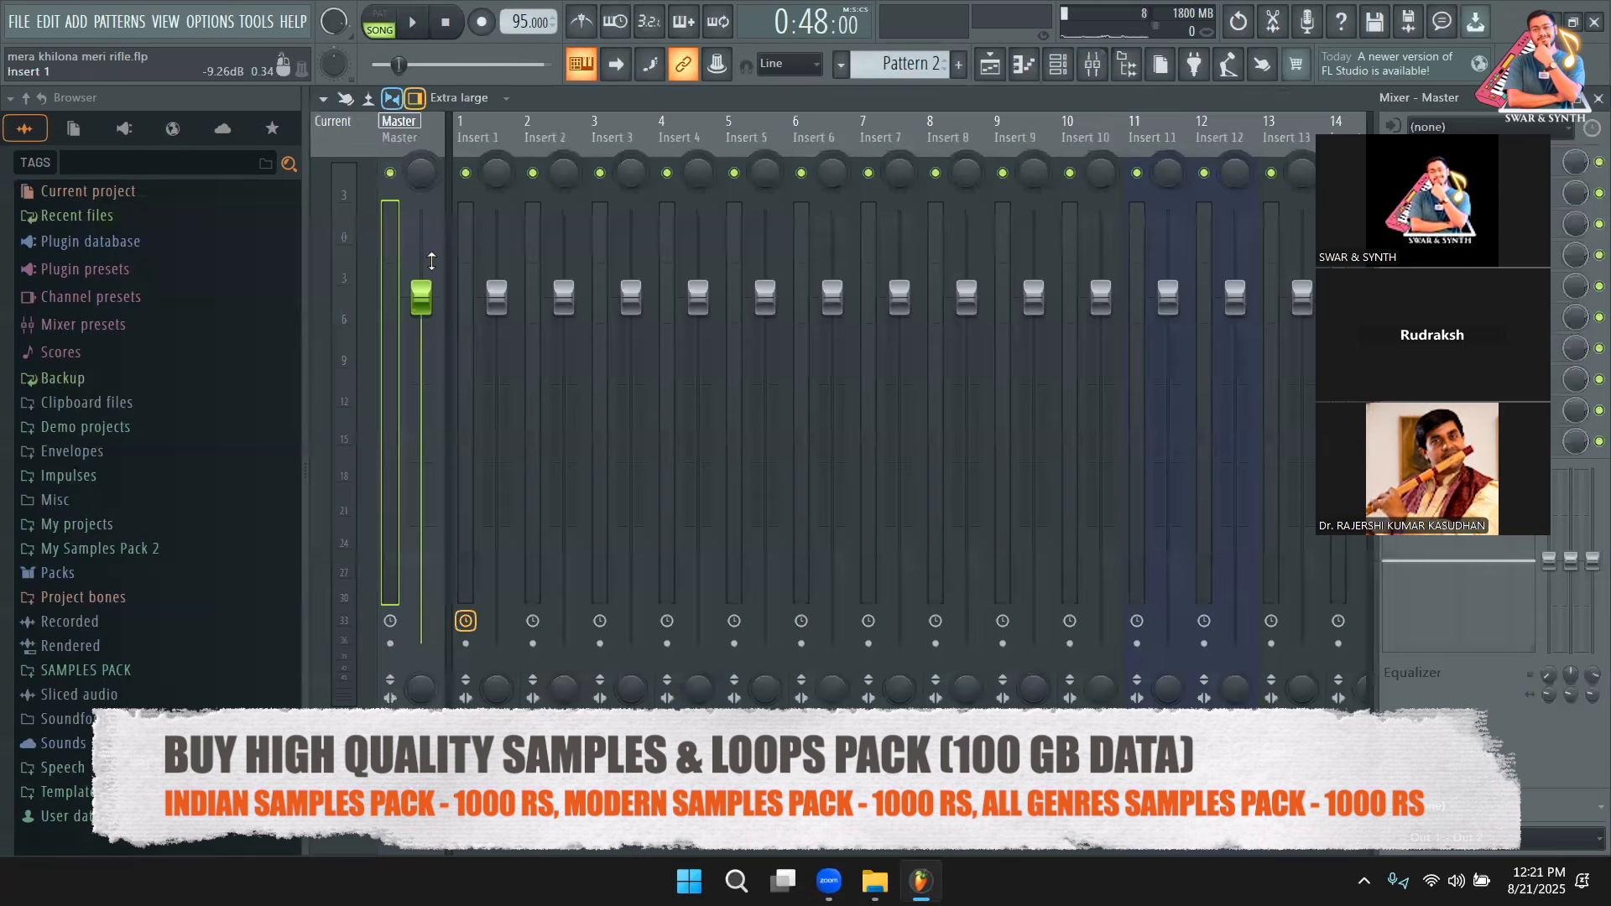
Open Pattern 6's Kontakt notes in the piano roll from the playlist.
left_click(991, 64)
scroll(807, 319, "down", 1)
key("space")
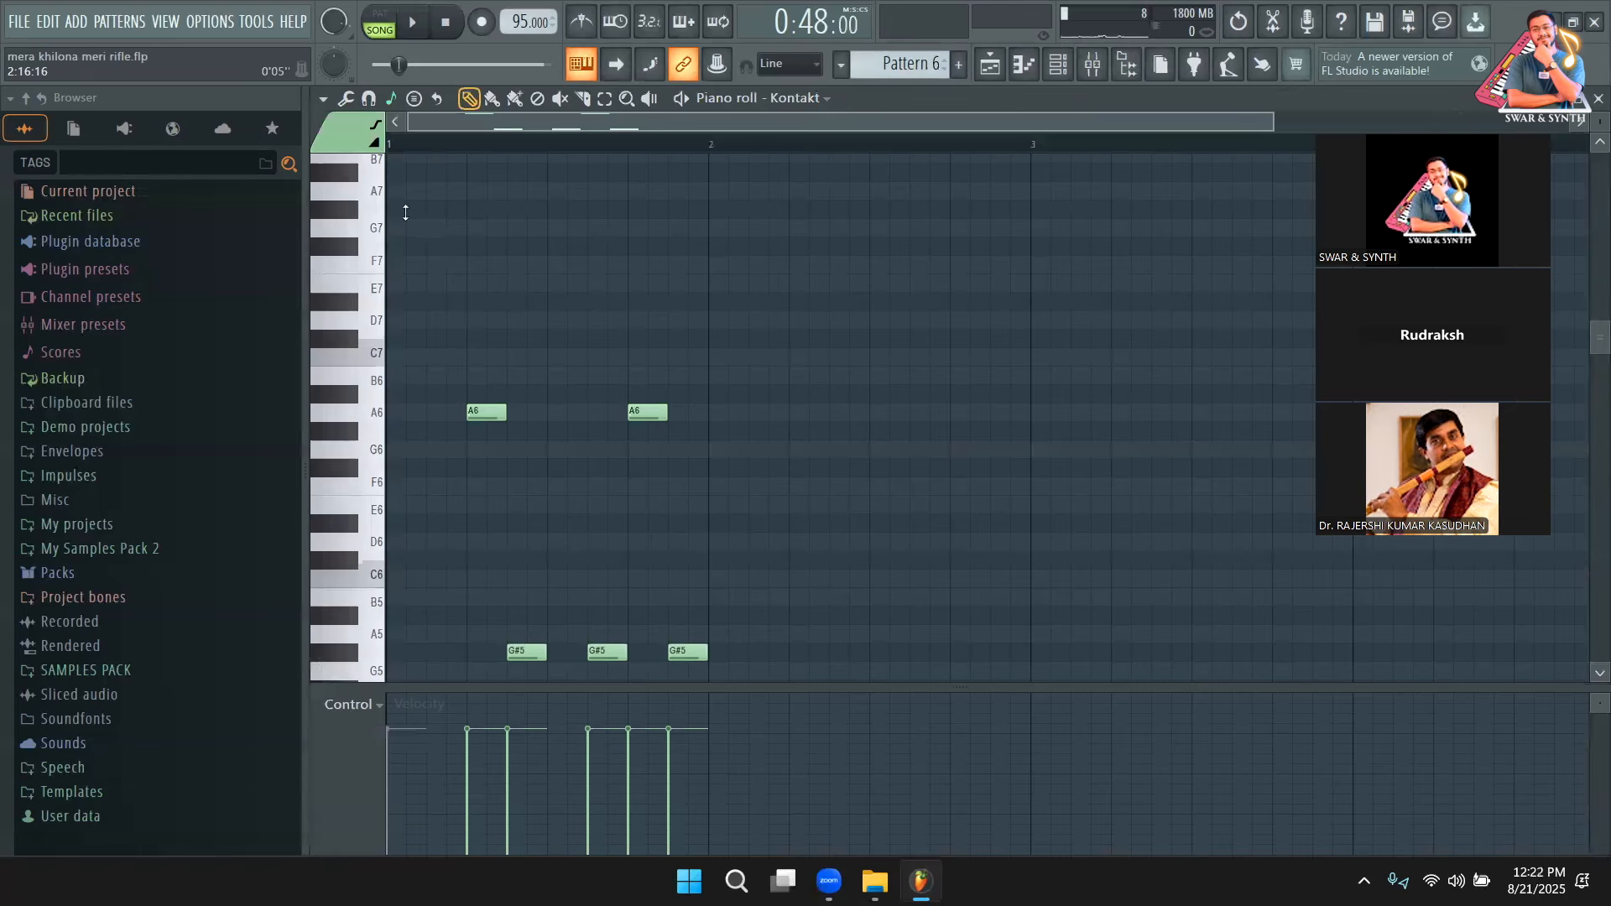
Play the song from bar 20 while checking Pattern 6's channels and their mixer levels.
key("F6")
key("space")
key("space")
key("space")
key("space")
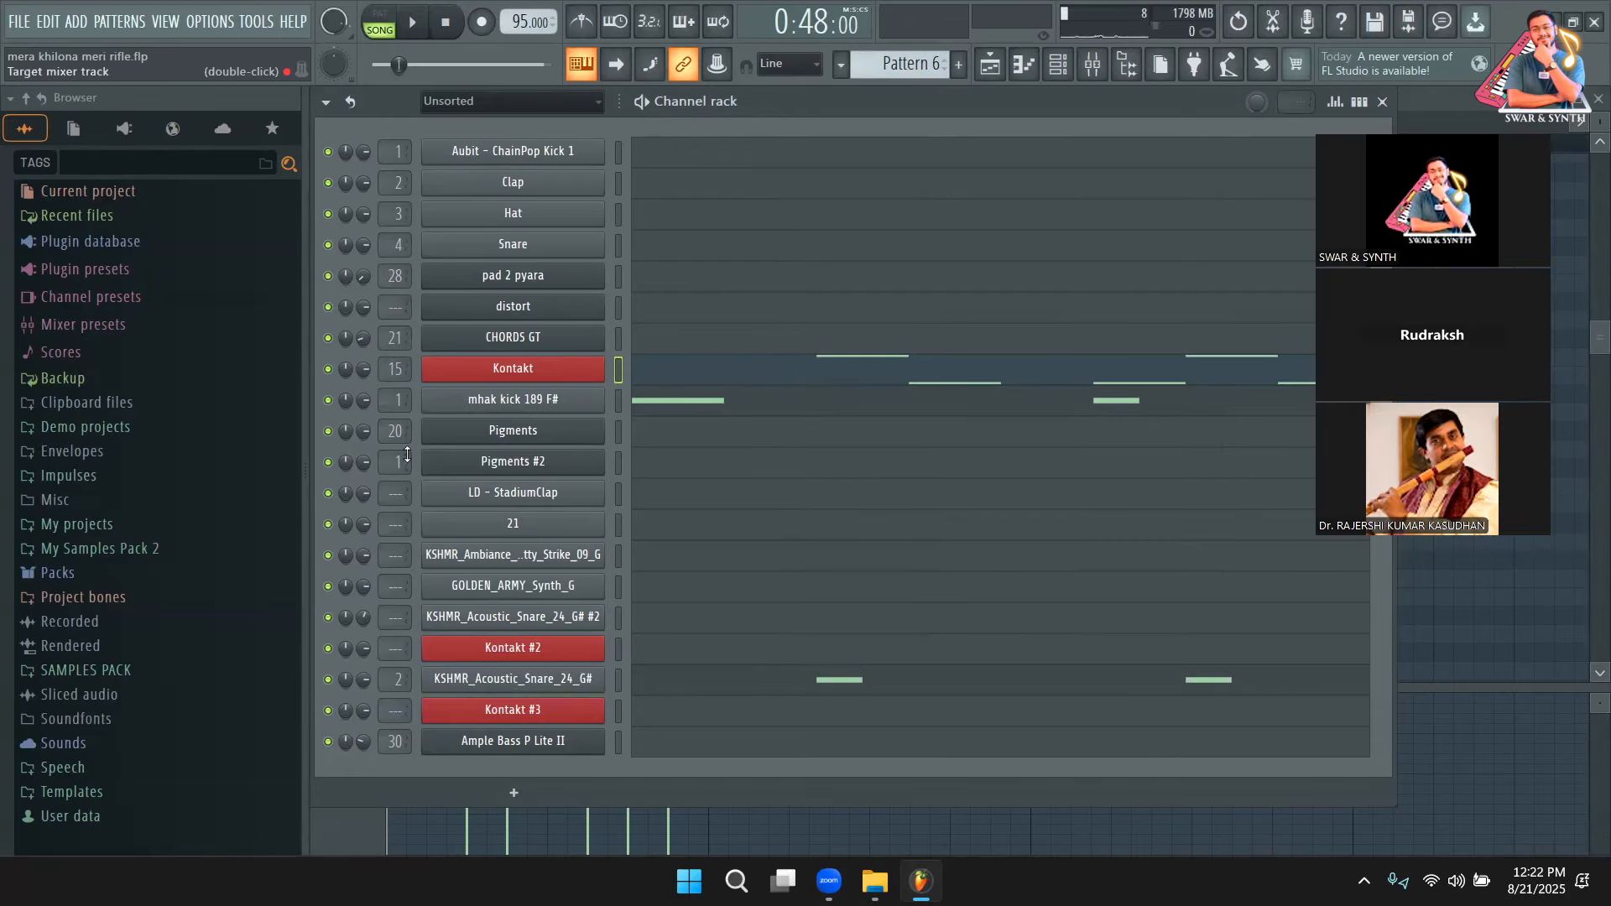
key("space")
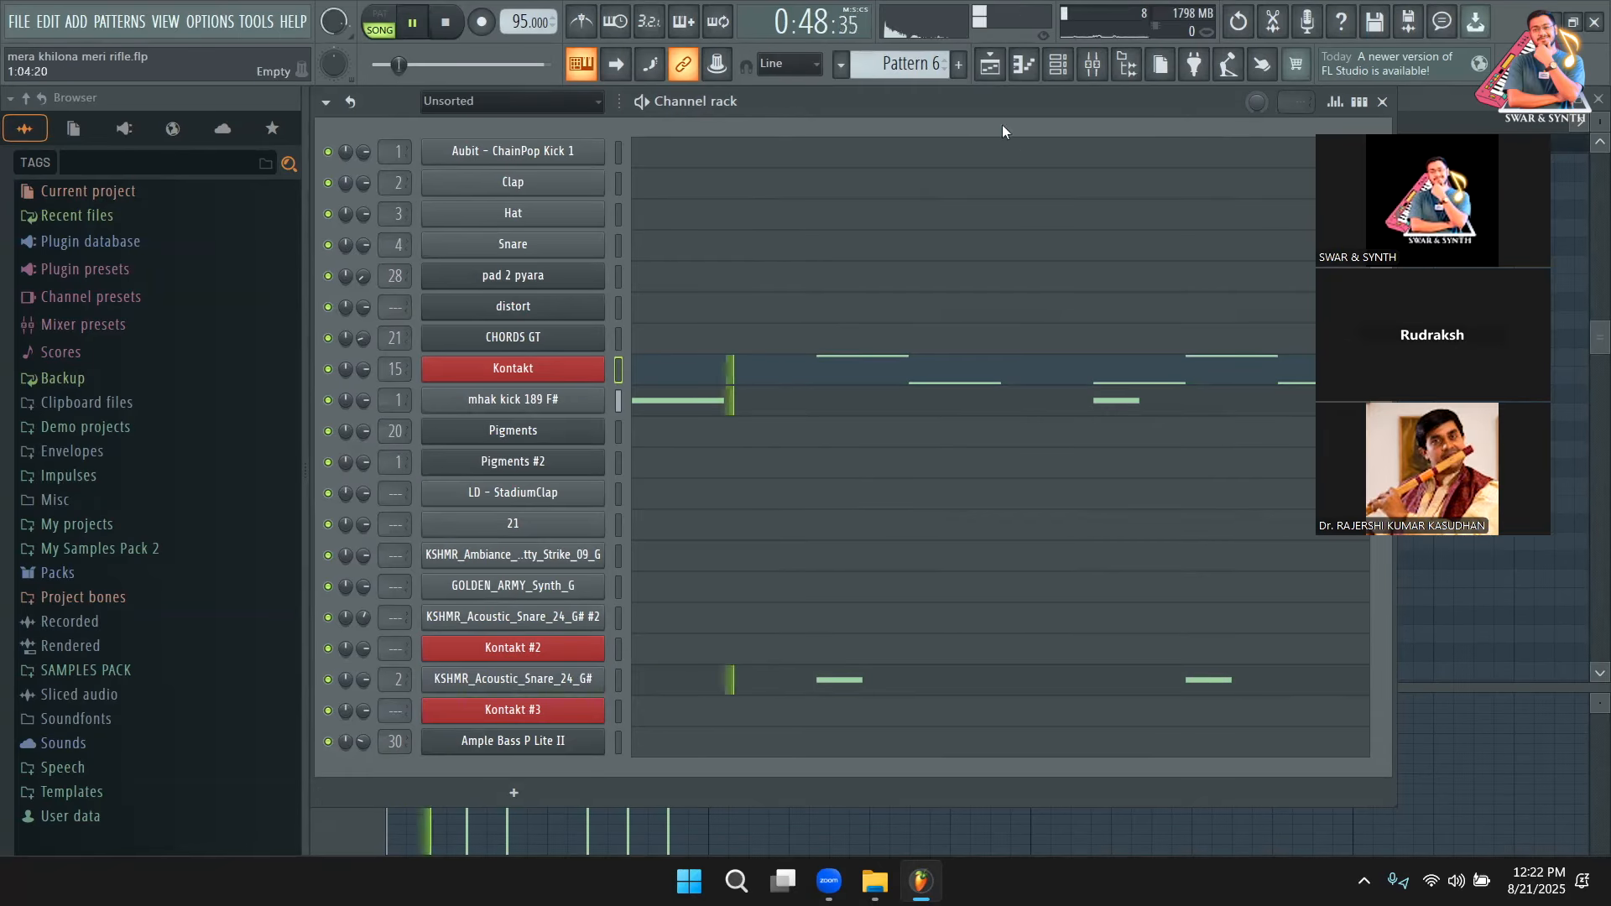
left_click(1091, 64)
key("space")
Solo Track 5 in the playlist, release the solo and play the full mix from bar 20.
key("F5")
right_click(576, 379)
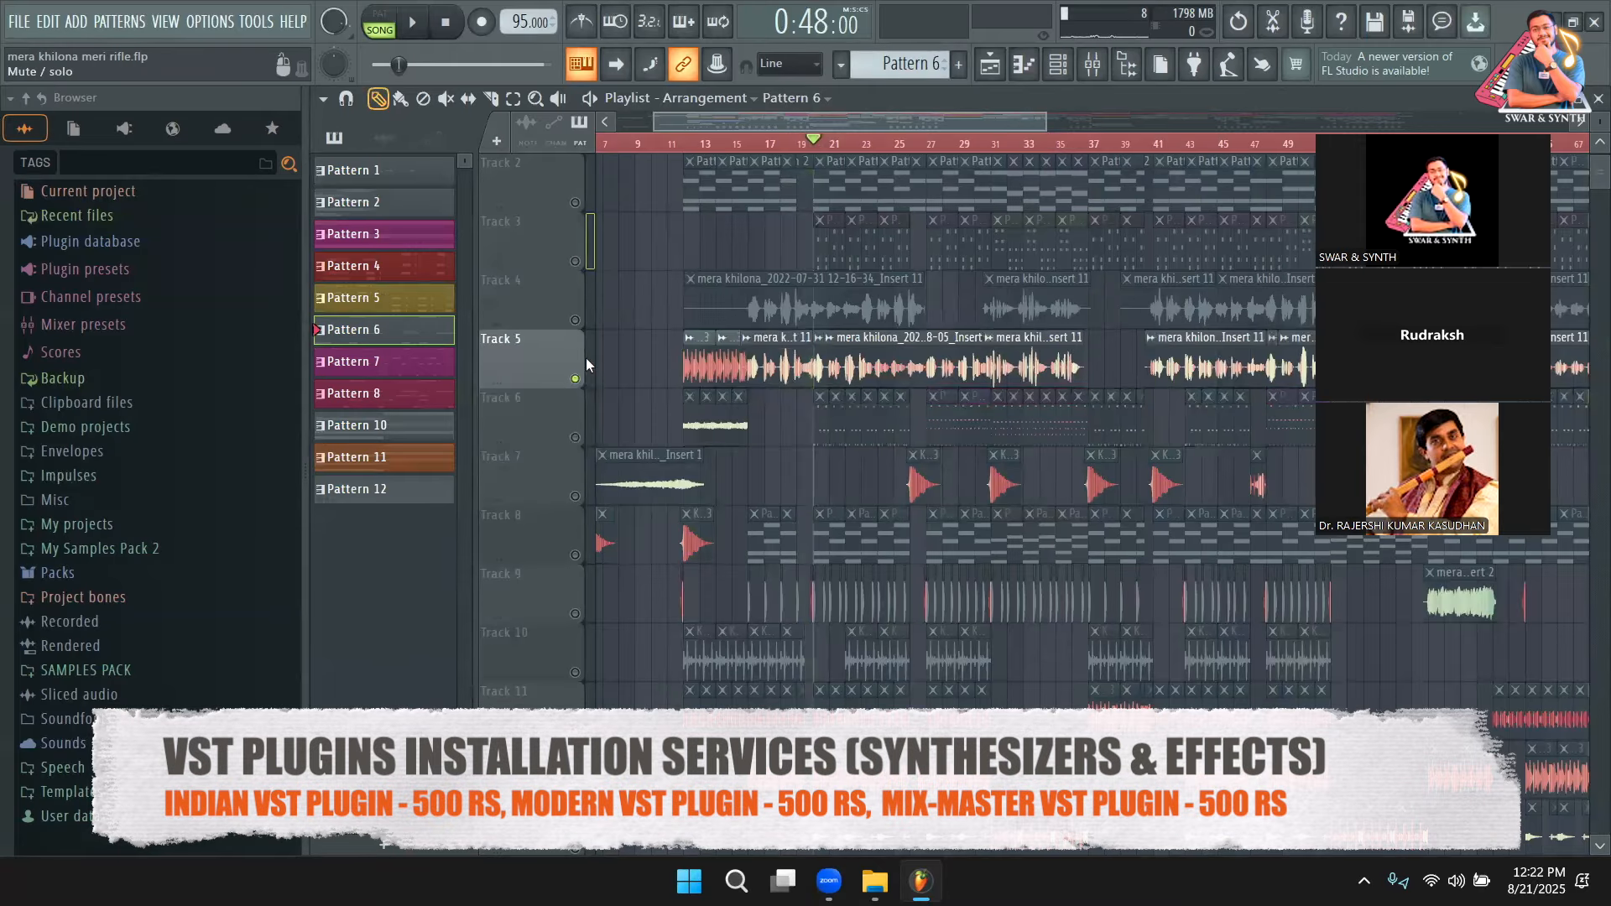
right_click(576, 378)
key("space")
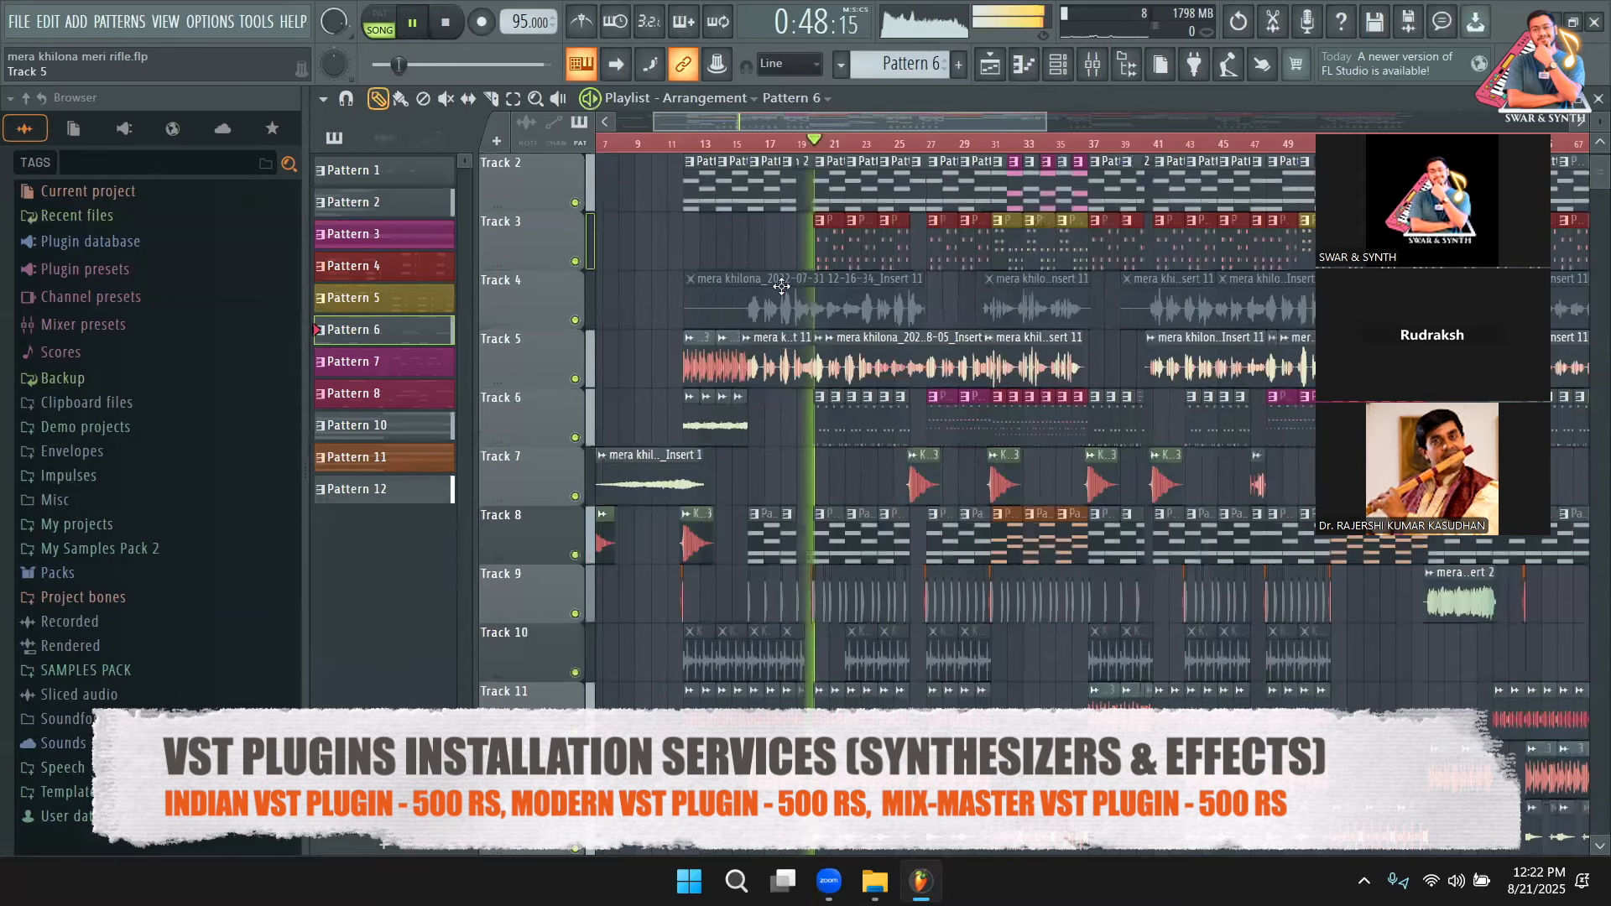
key("space")
Load Soundgoodizer into the first effect slot of Insert 1 and audition the mix with its amount raised.
left_click(1094, 67)
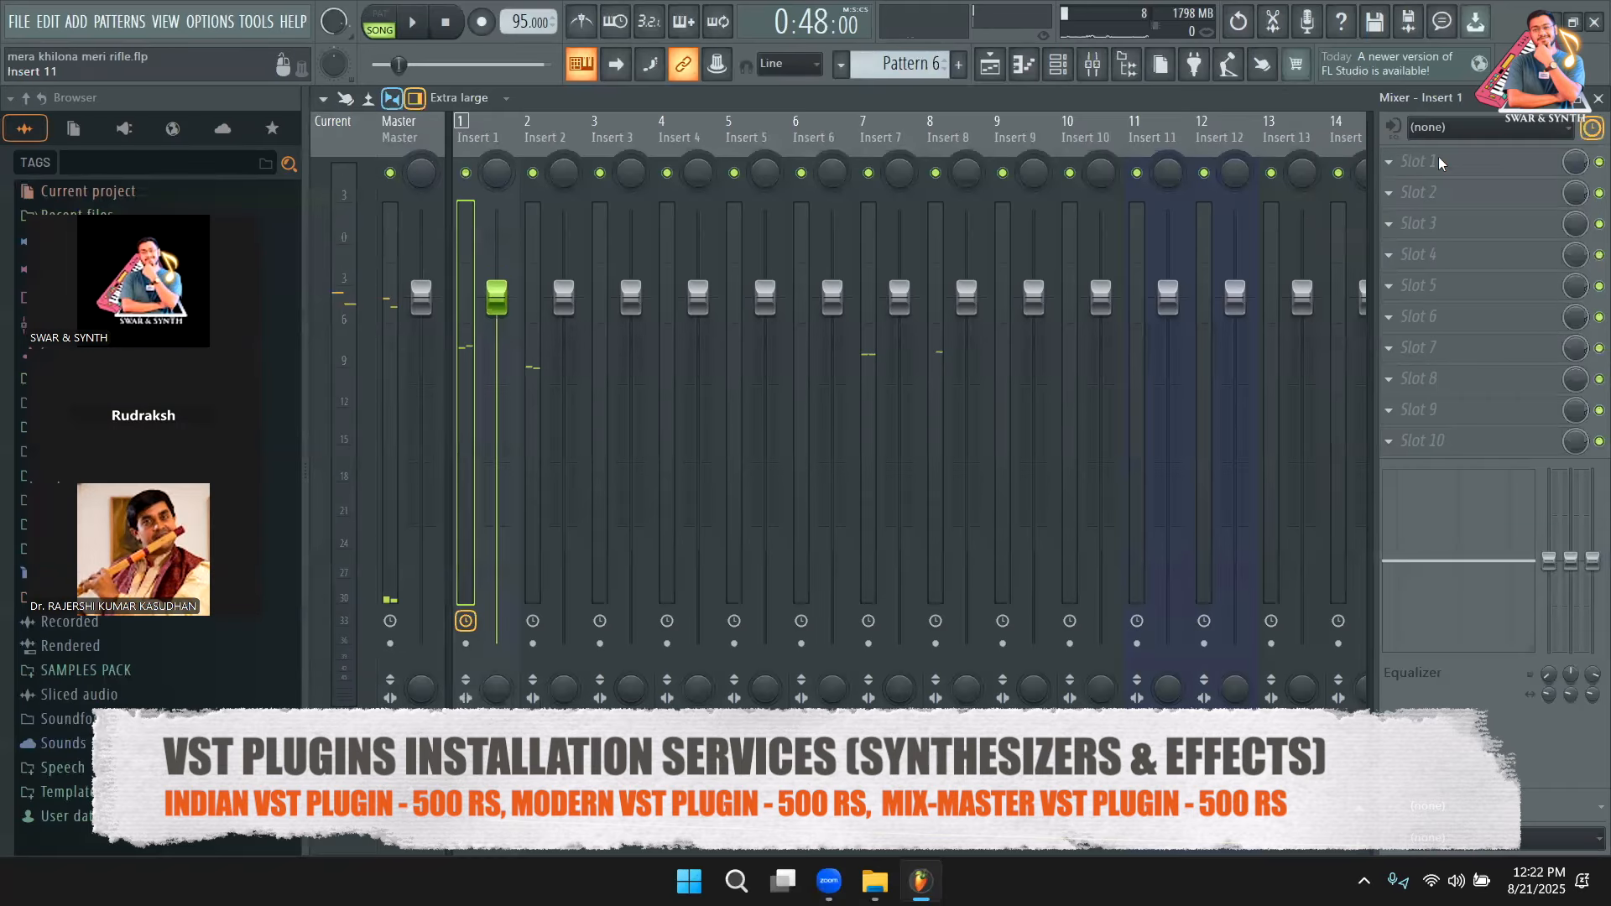
left_click(1440, 162)
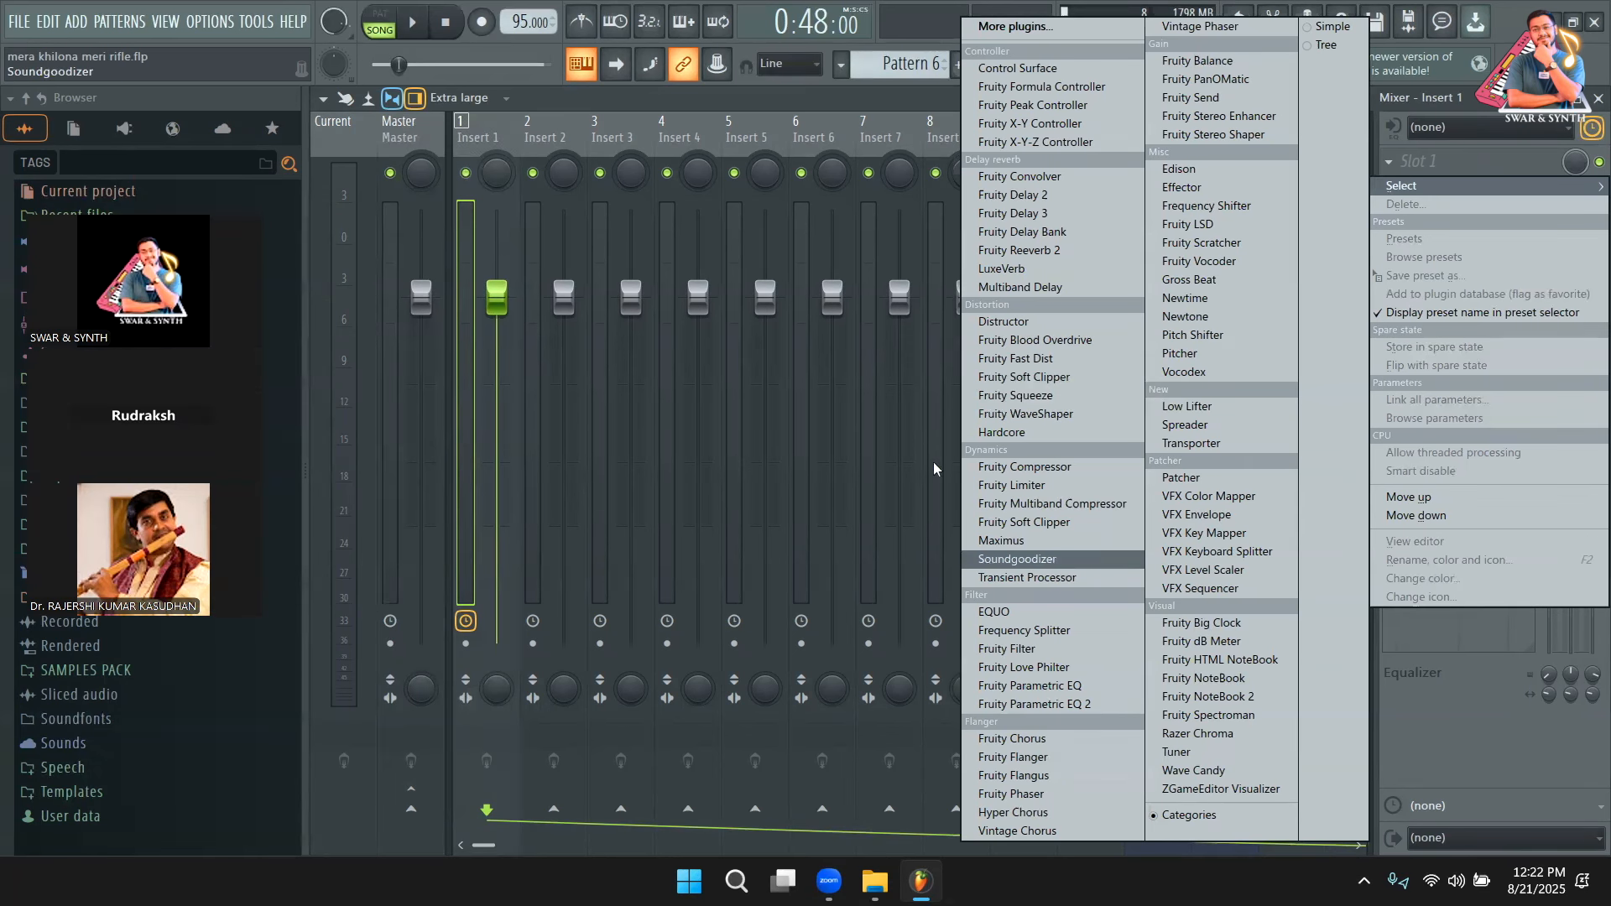
key("Return")
left_click_drag(950, 290, 876, 294)
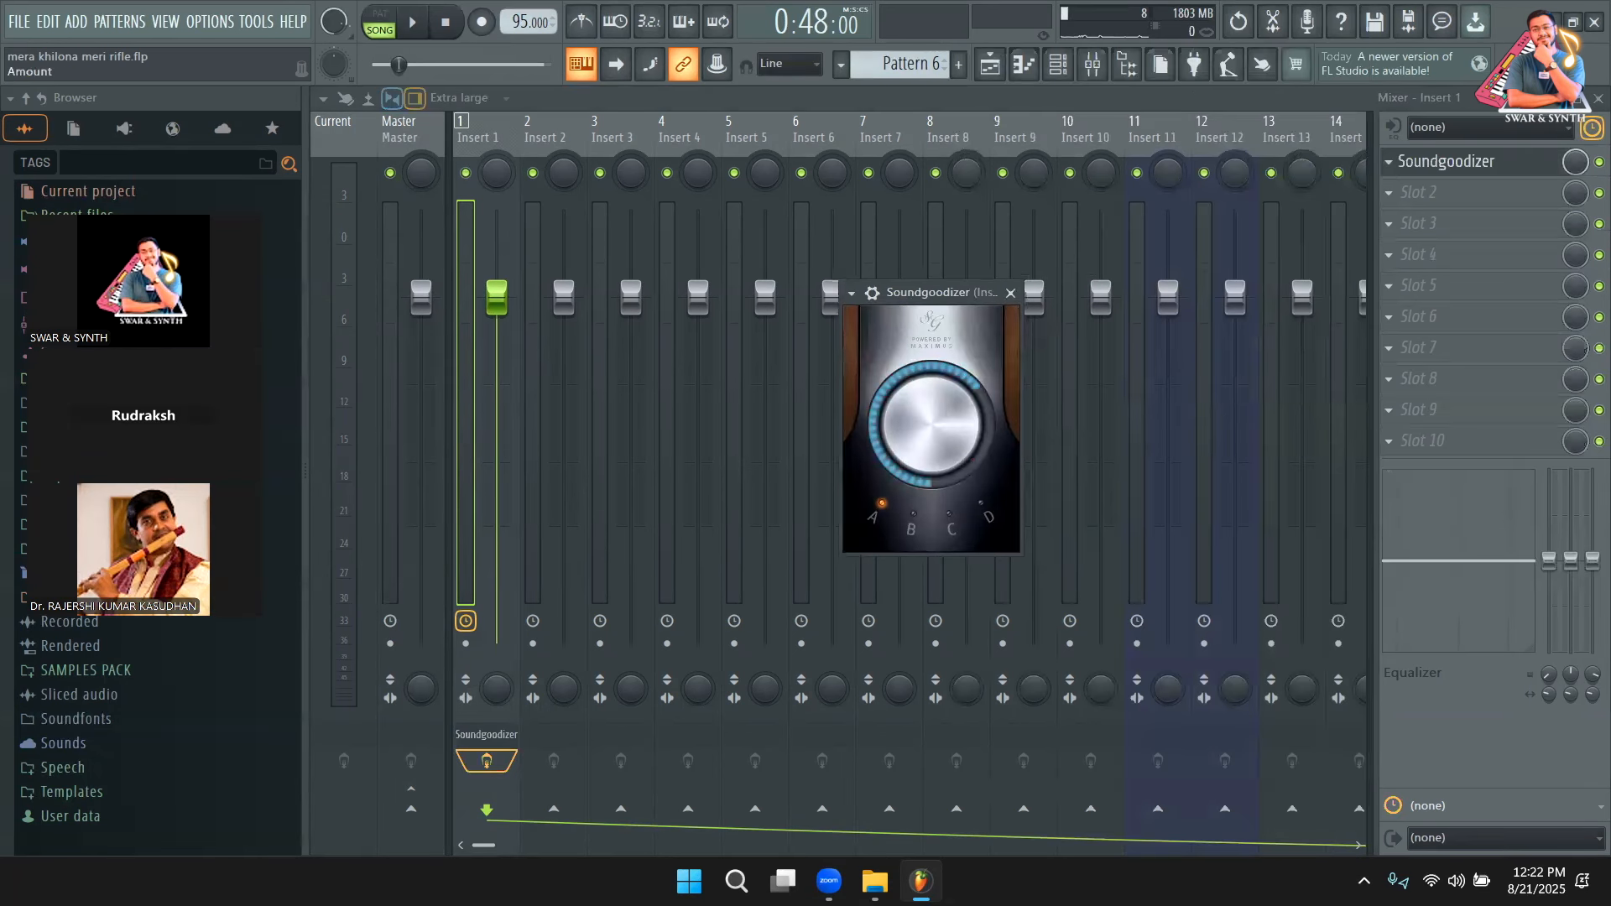
key("space")
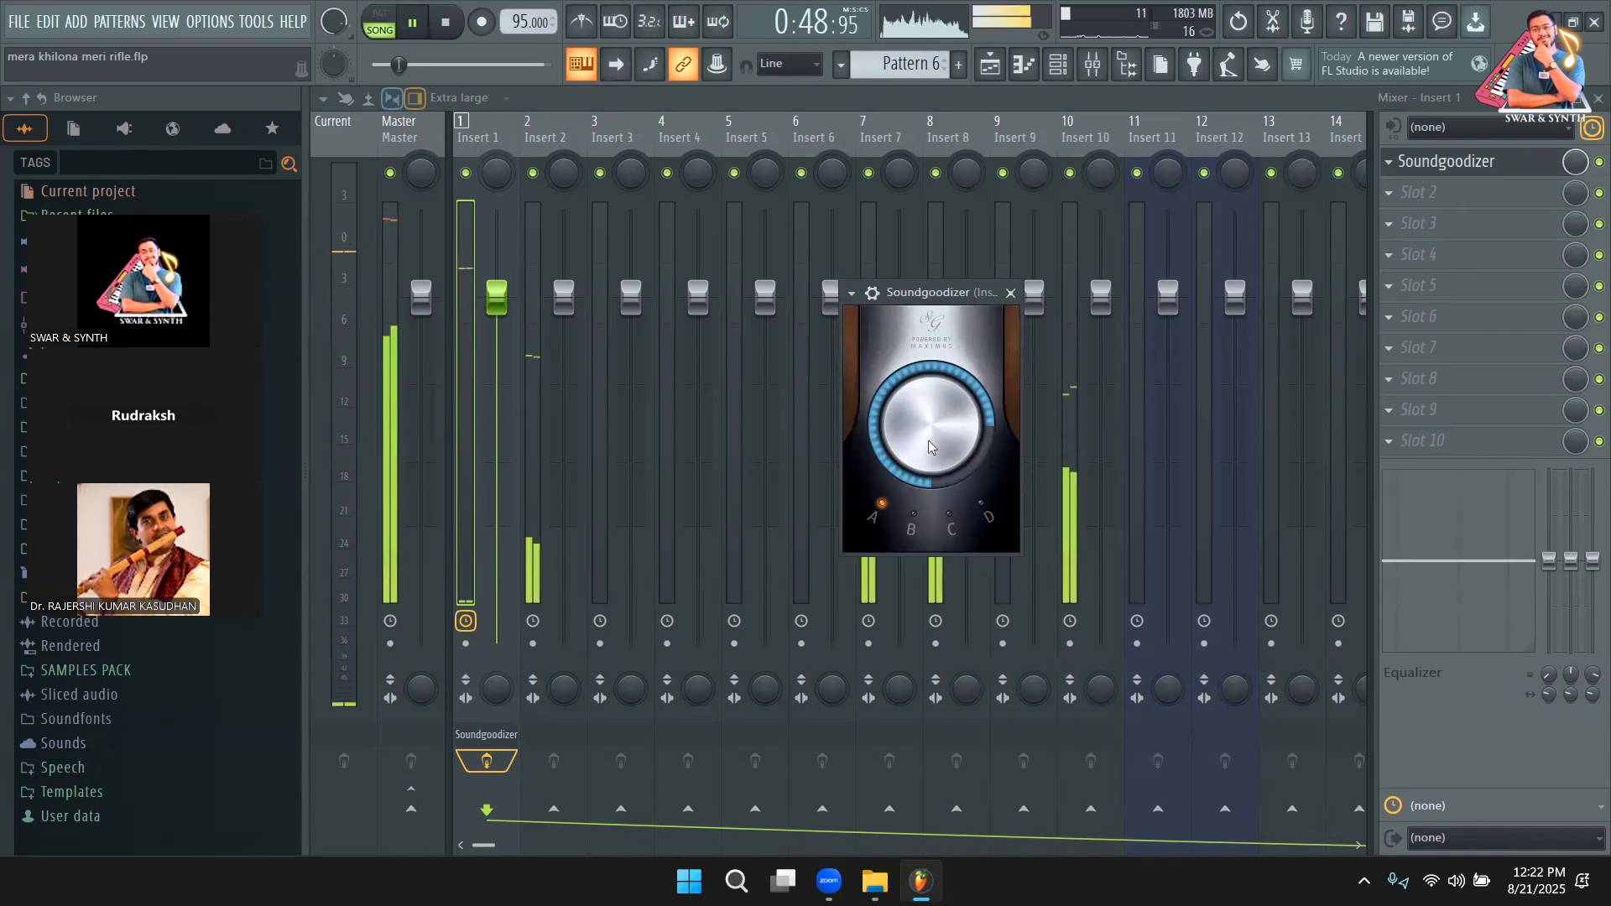
key("space")
Bypass Soundgoodizer on Insert 1, play the mix for comparison and re-enable the effect.
left_click(1593, 173)
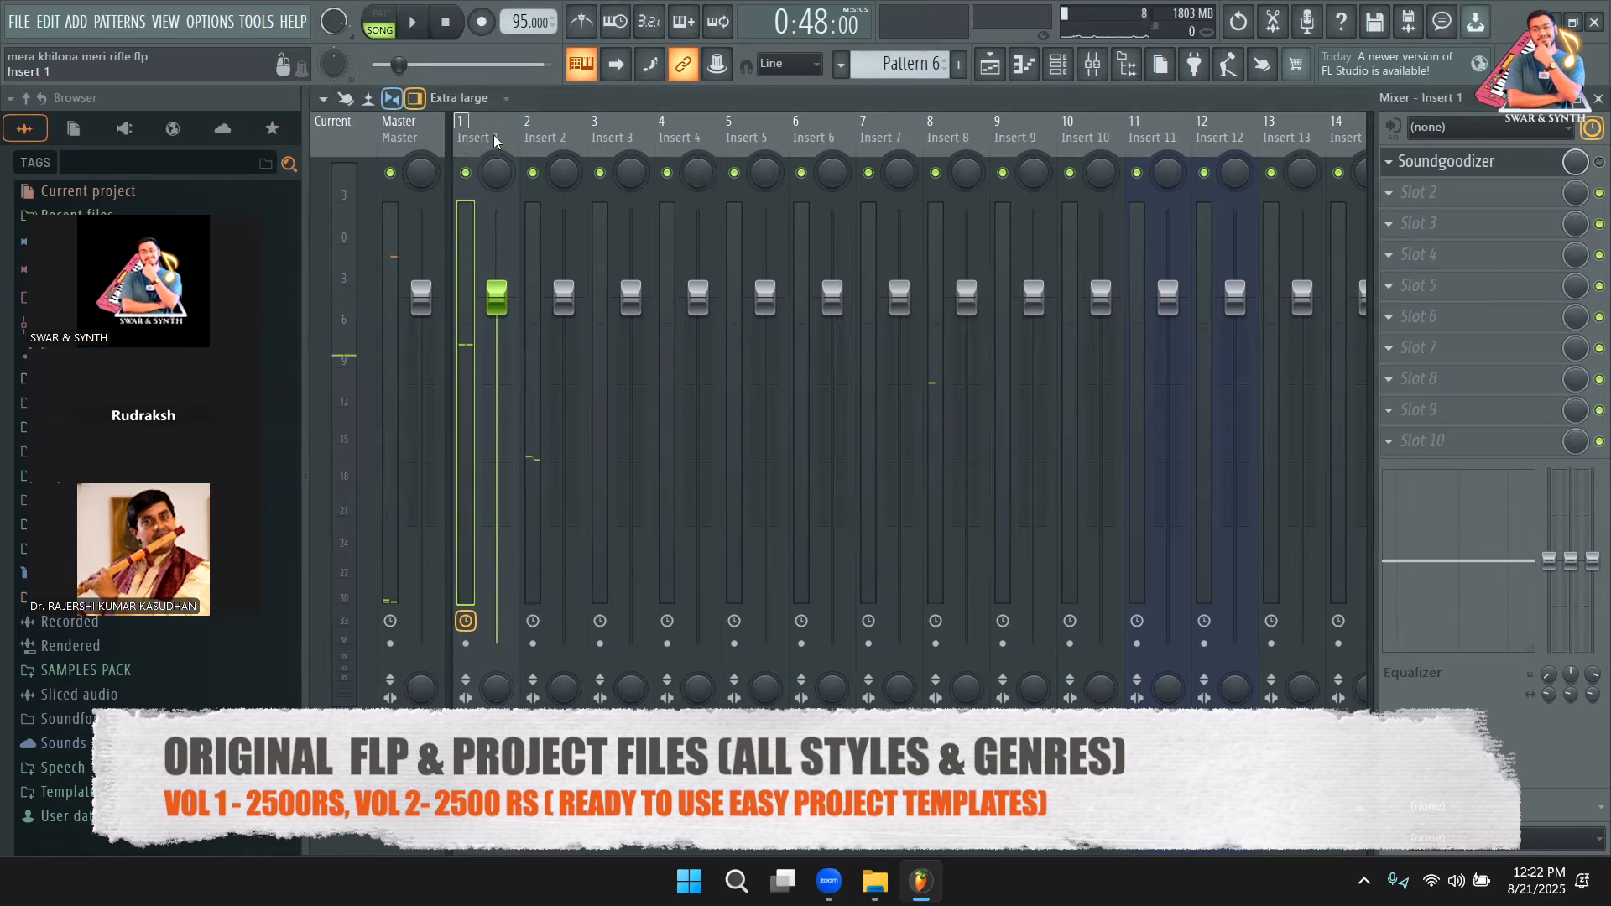
key("space")
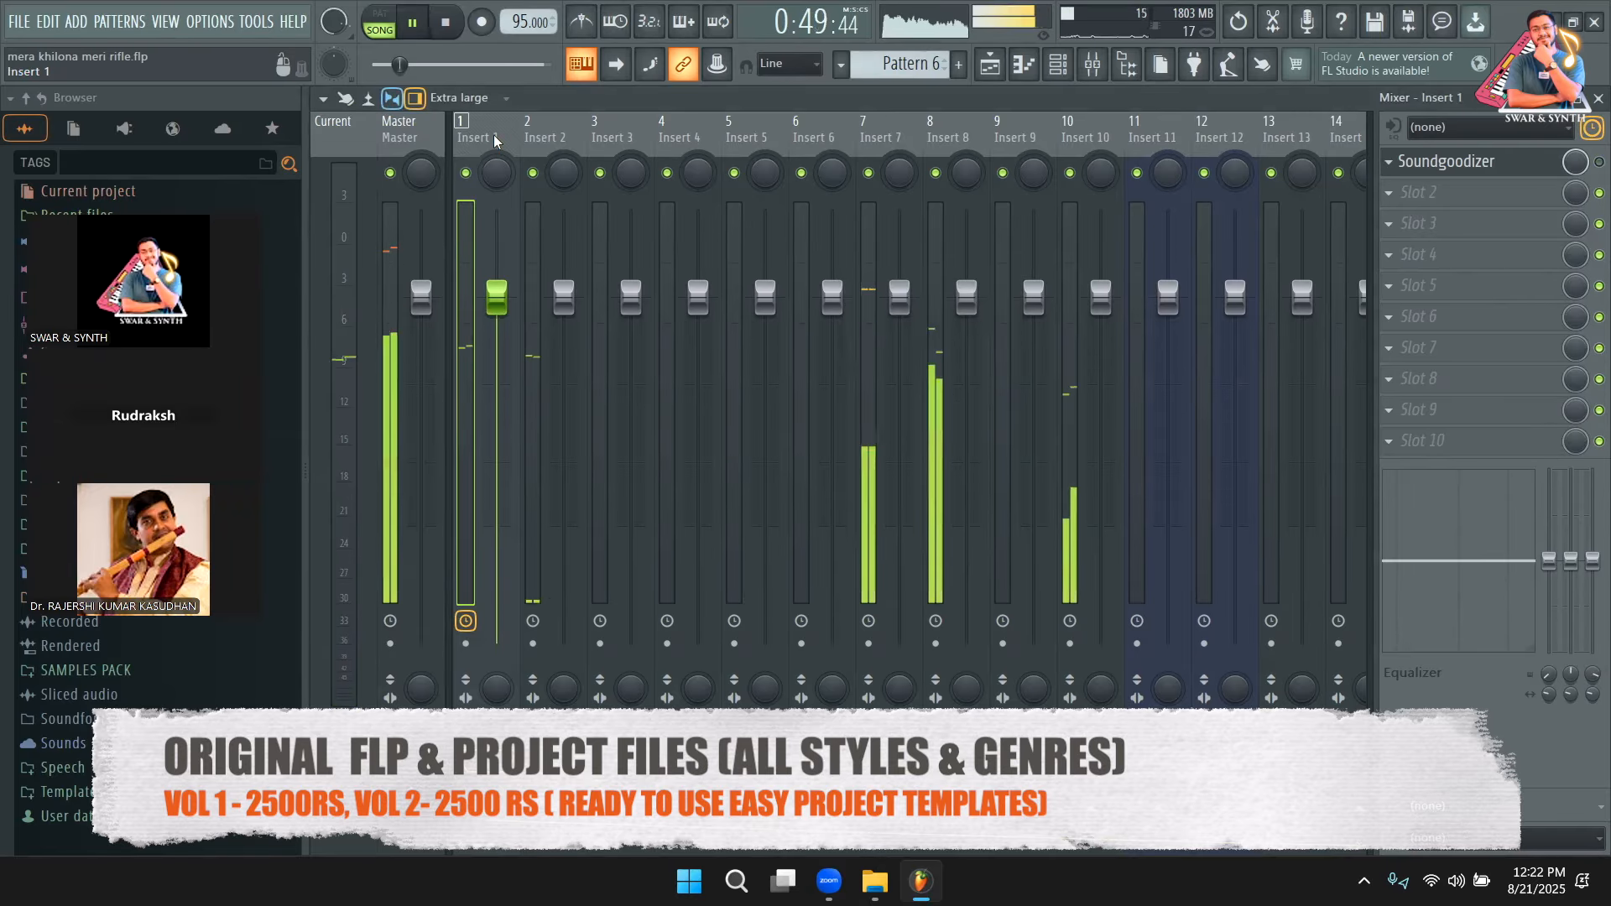
key("space")
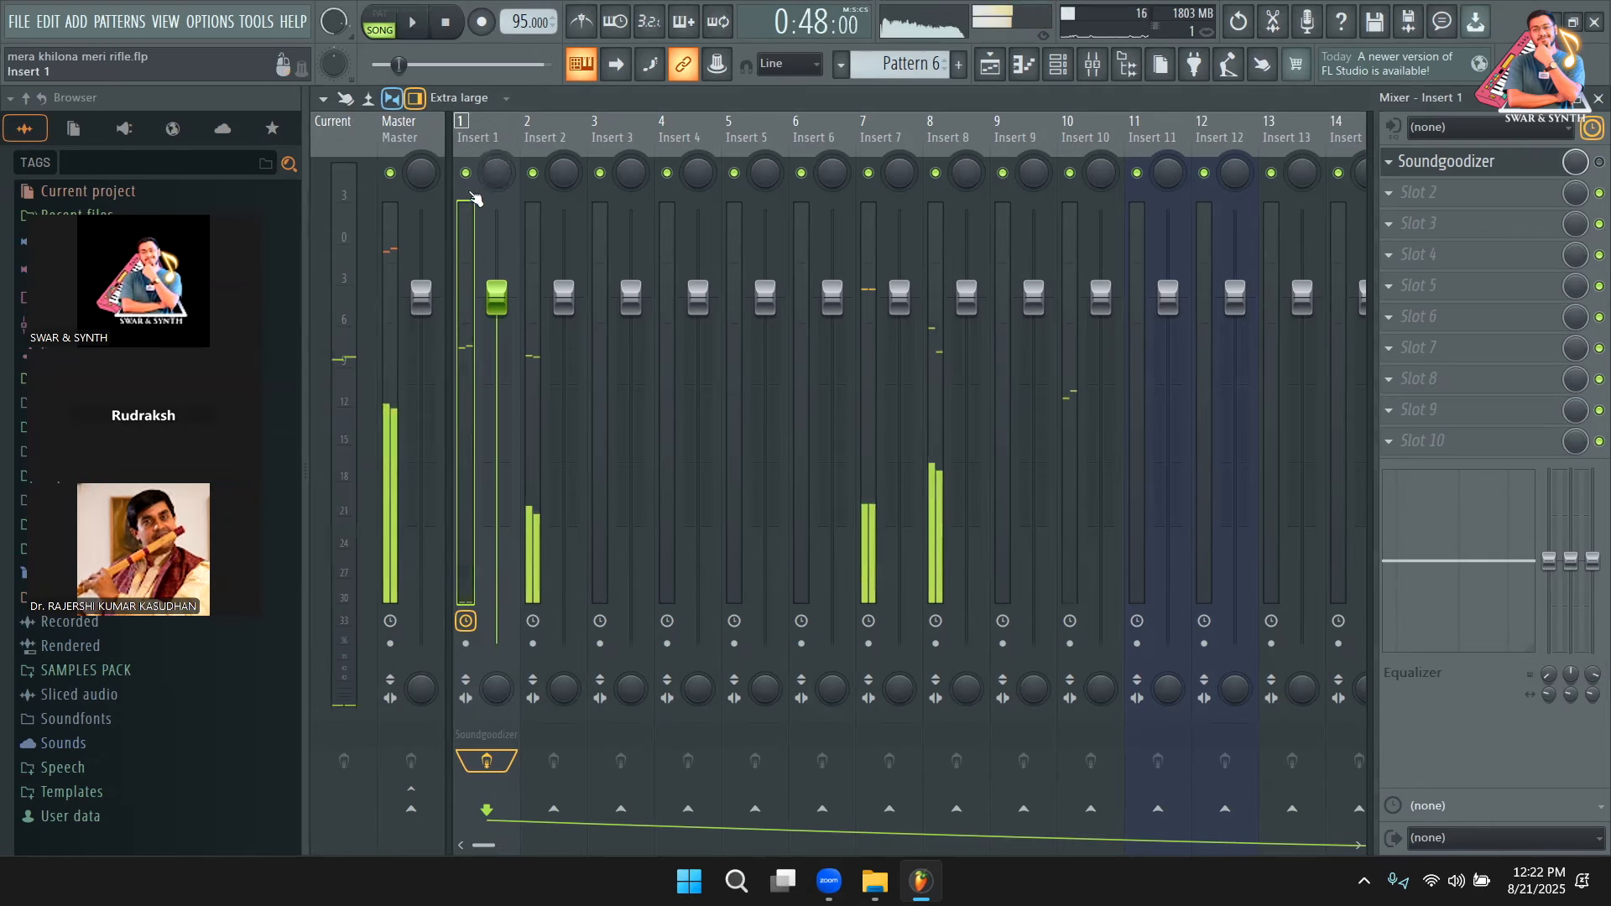
left_click(1598, 161)
Lower the Soundgoodizer amount on Insert 1 while listening to the mix.
left_click(1444, 162)
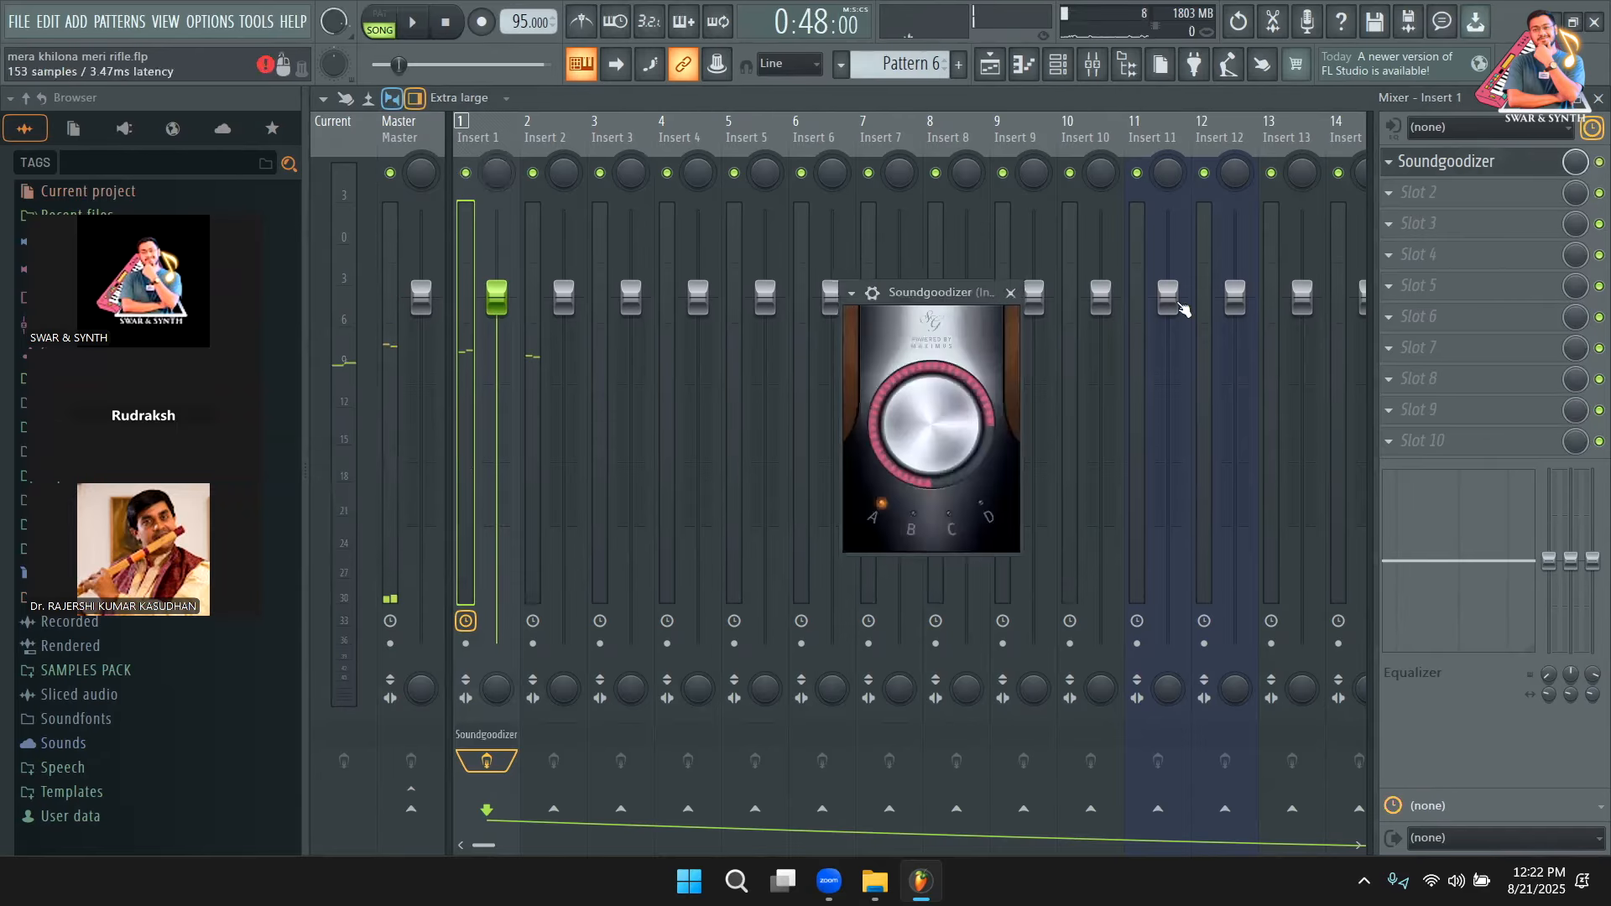
key("space")
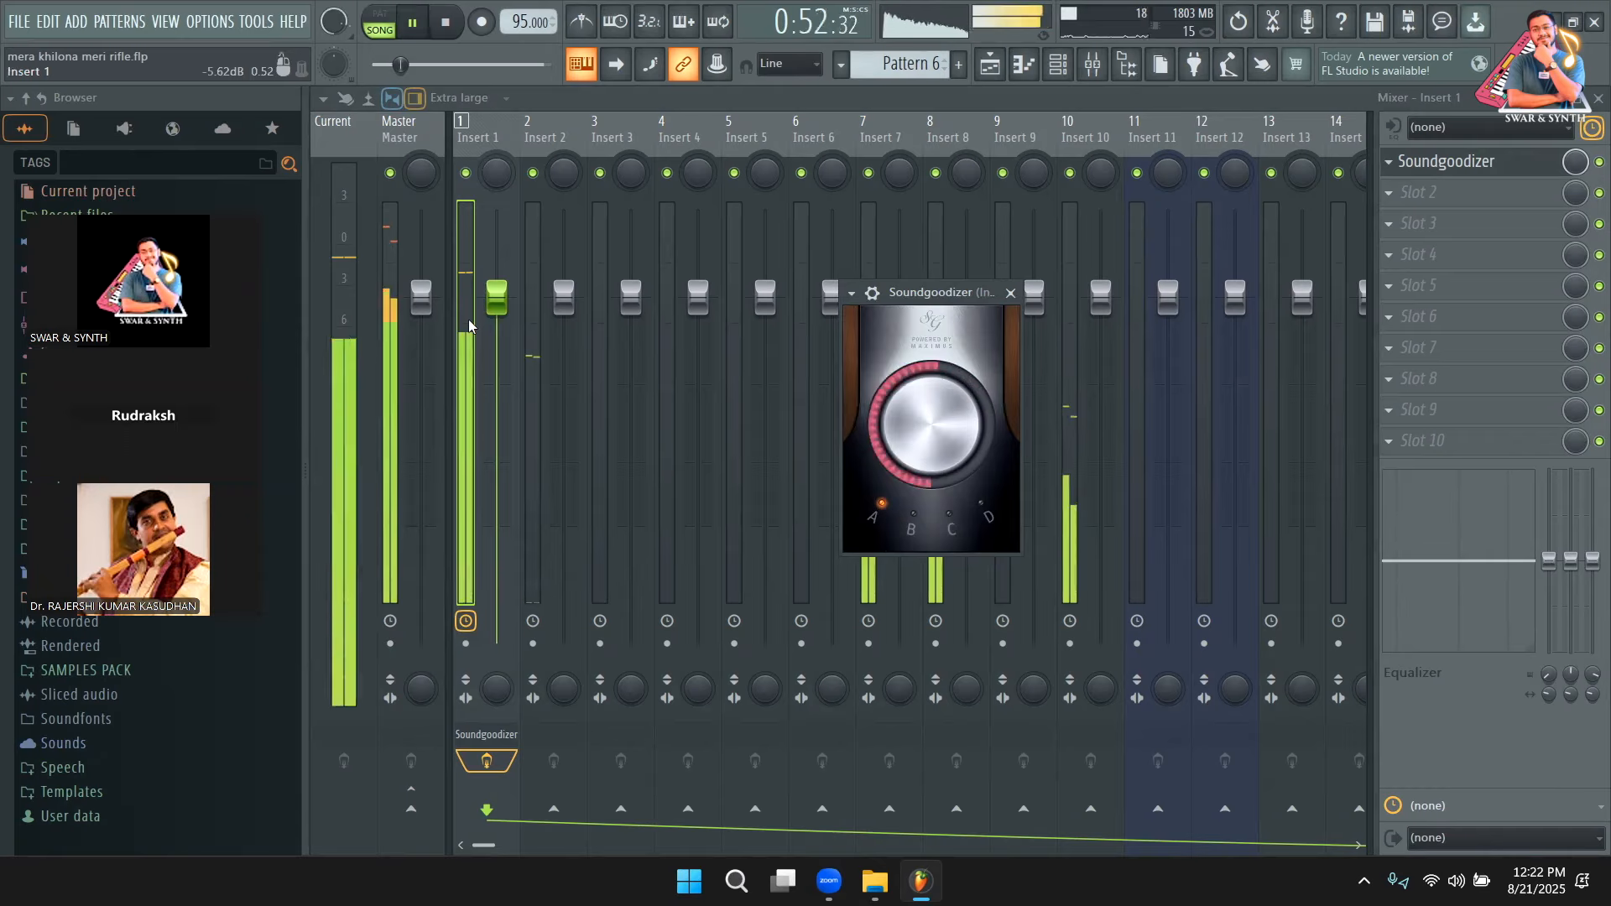
key("space")
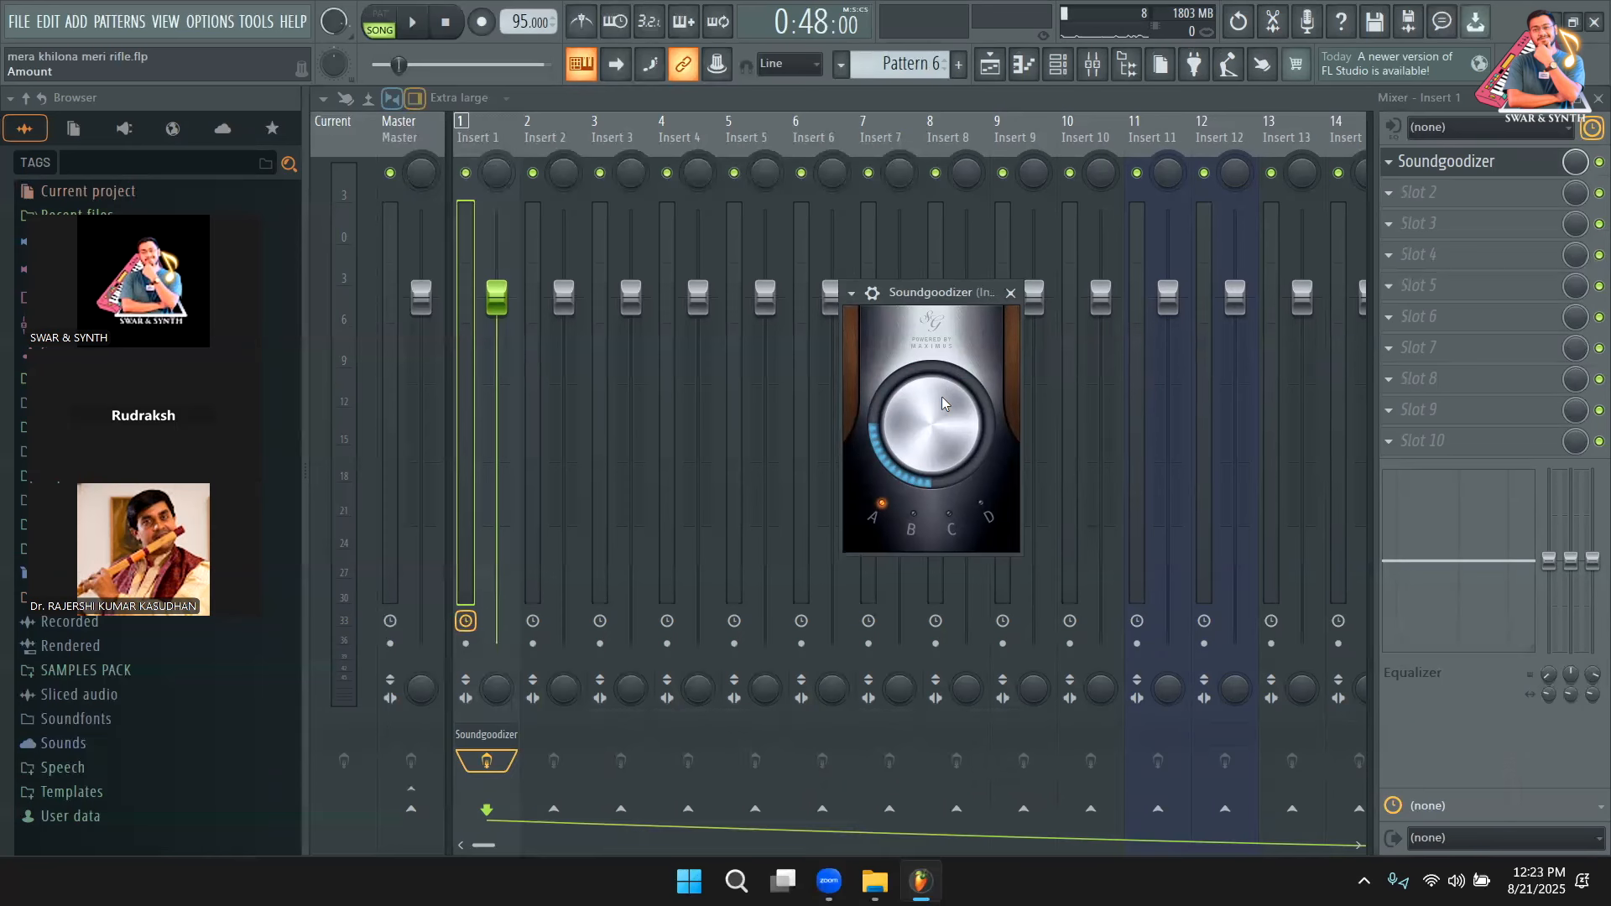
left_click(427, 147)
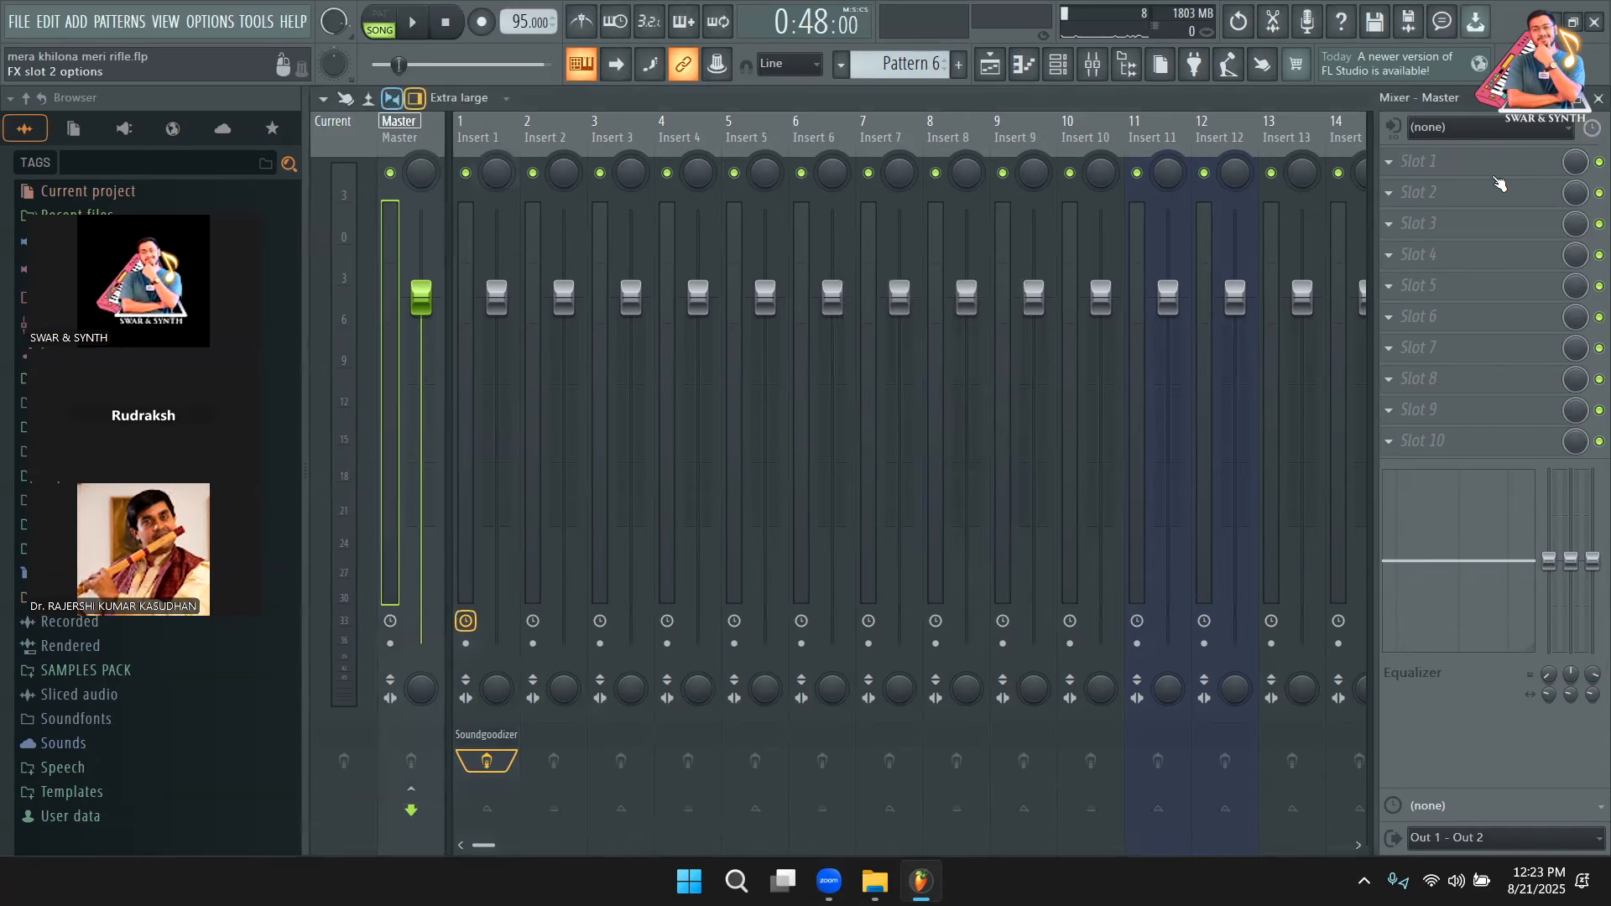
left_click(1427, 160)
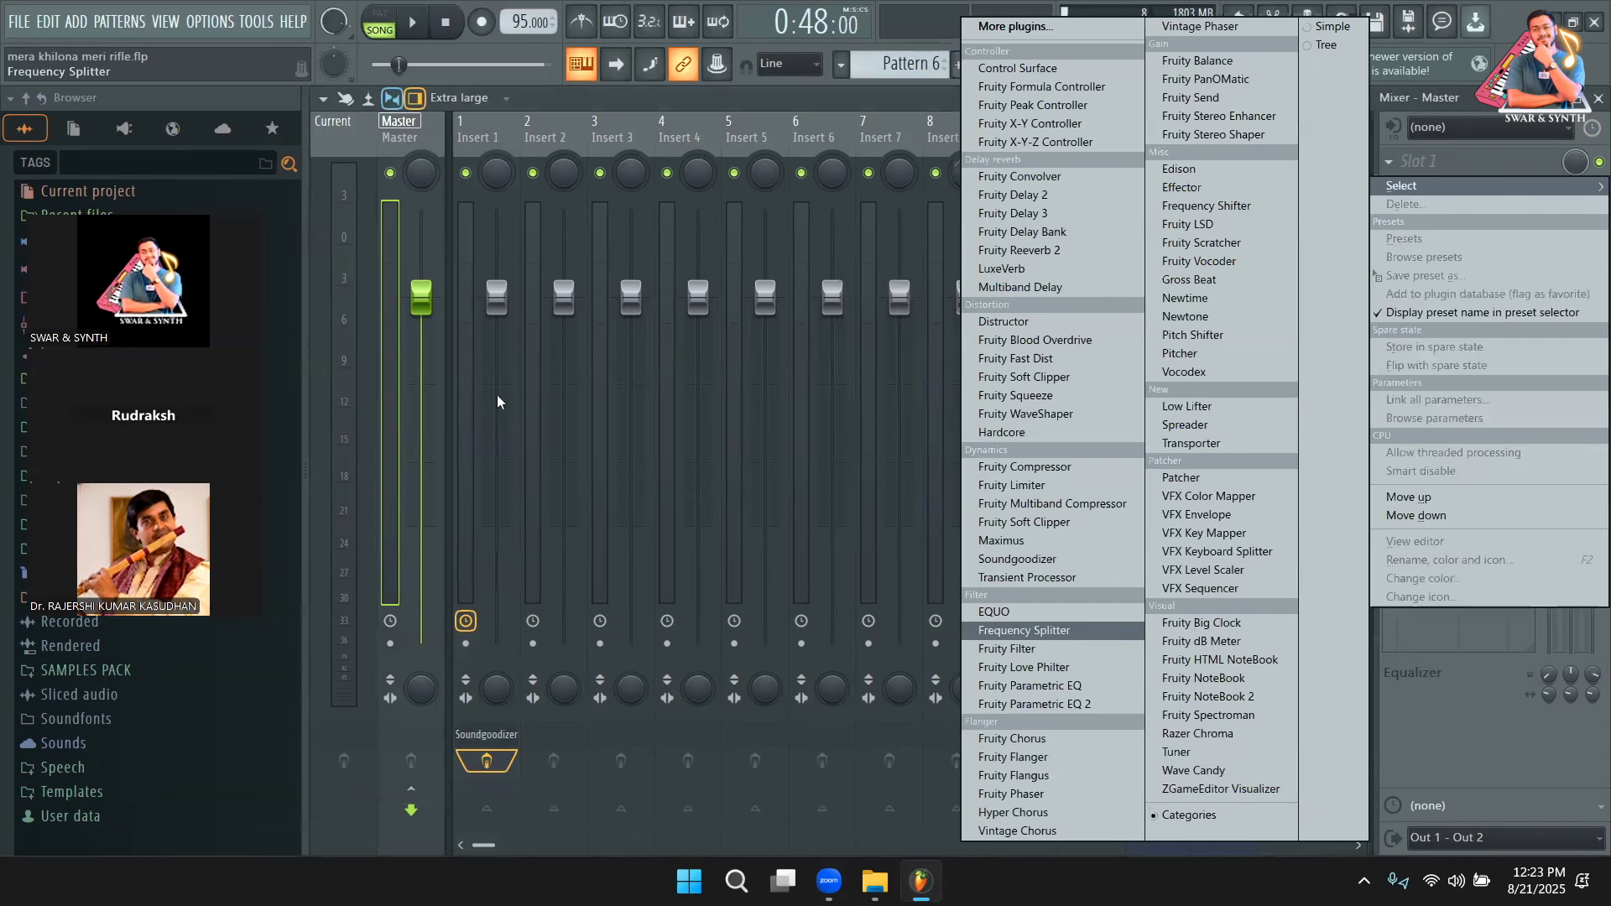
left_click(409, 140)
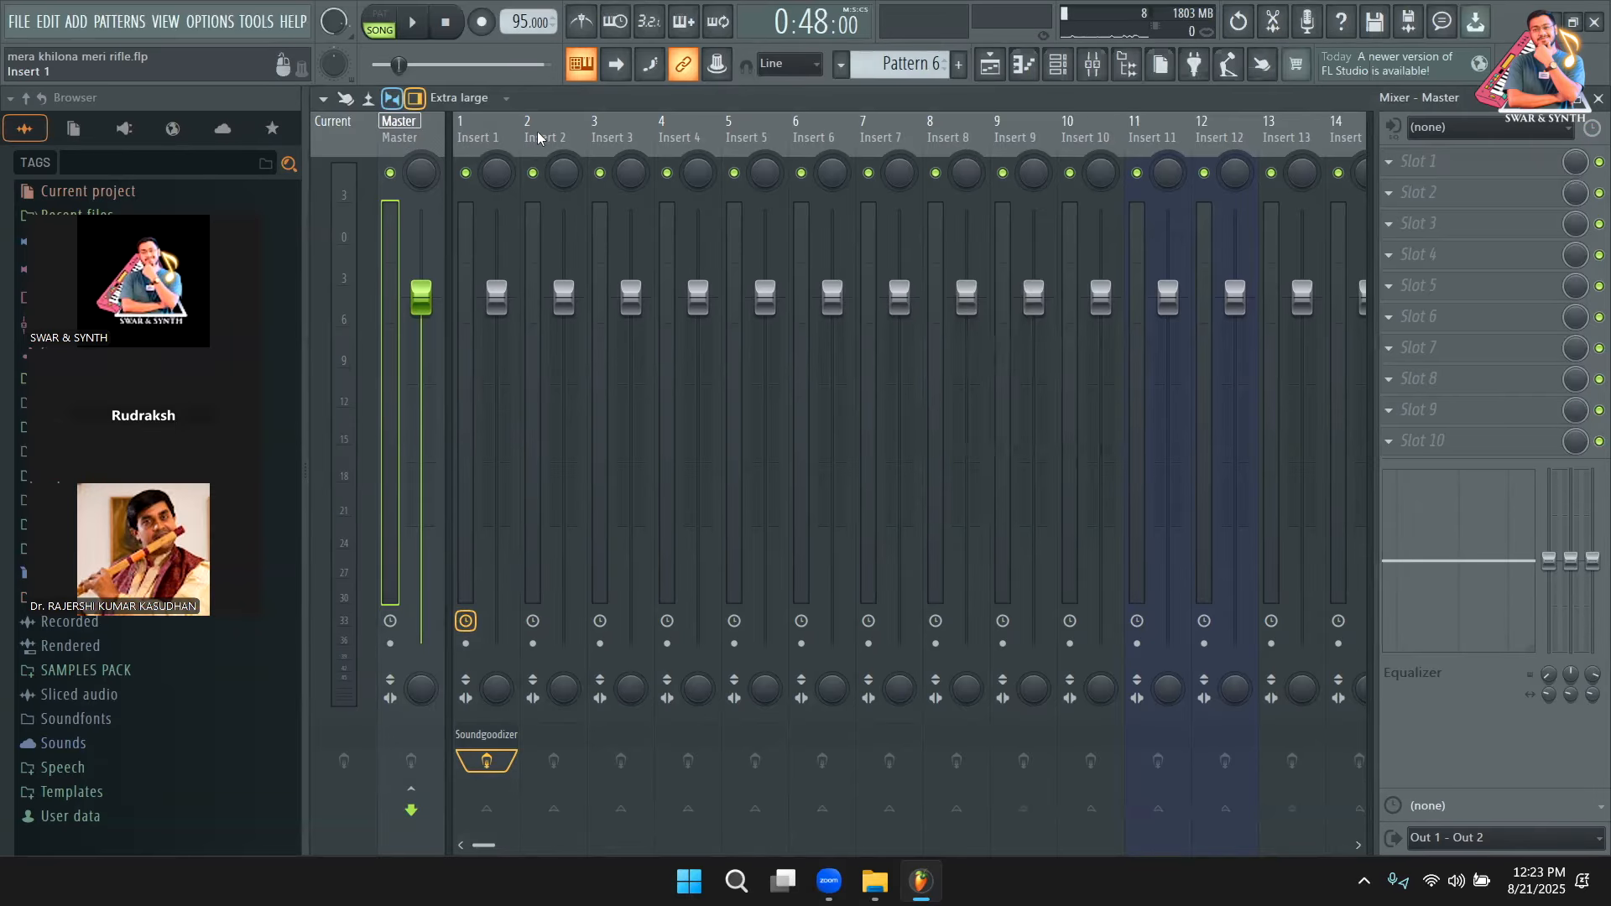
Reselect Insert 1 and show its Soundgoodizer effect, closing the effect window when done.
left_click(494, 130)
left_click(1442, 168)
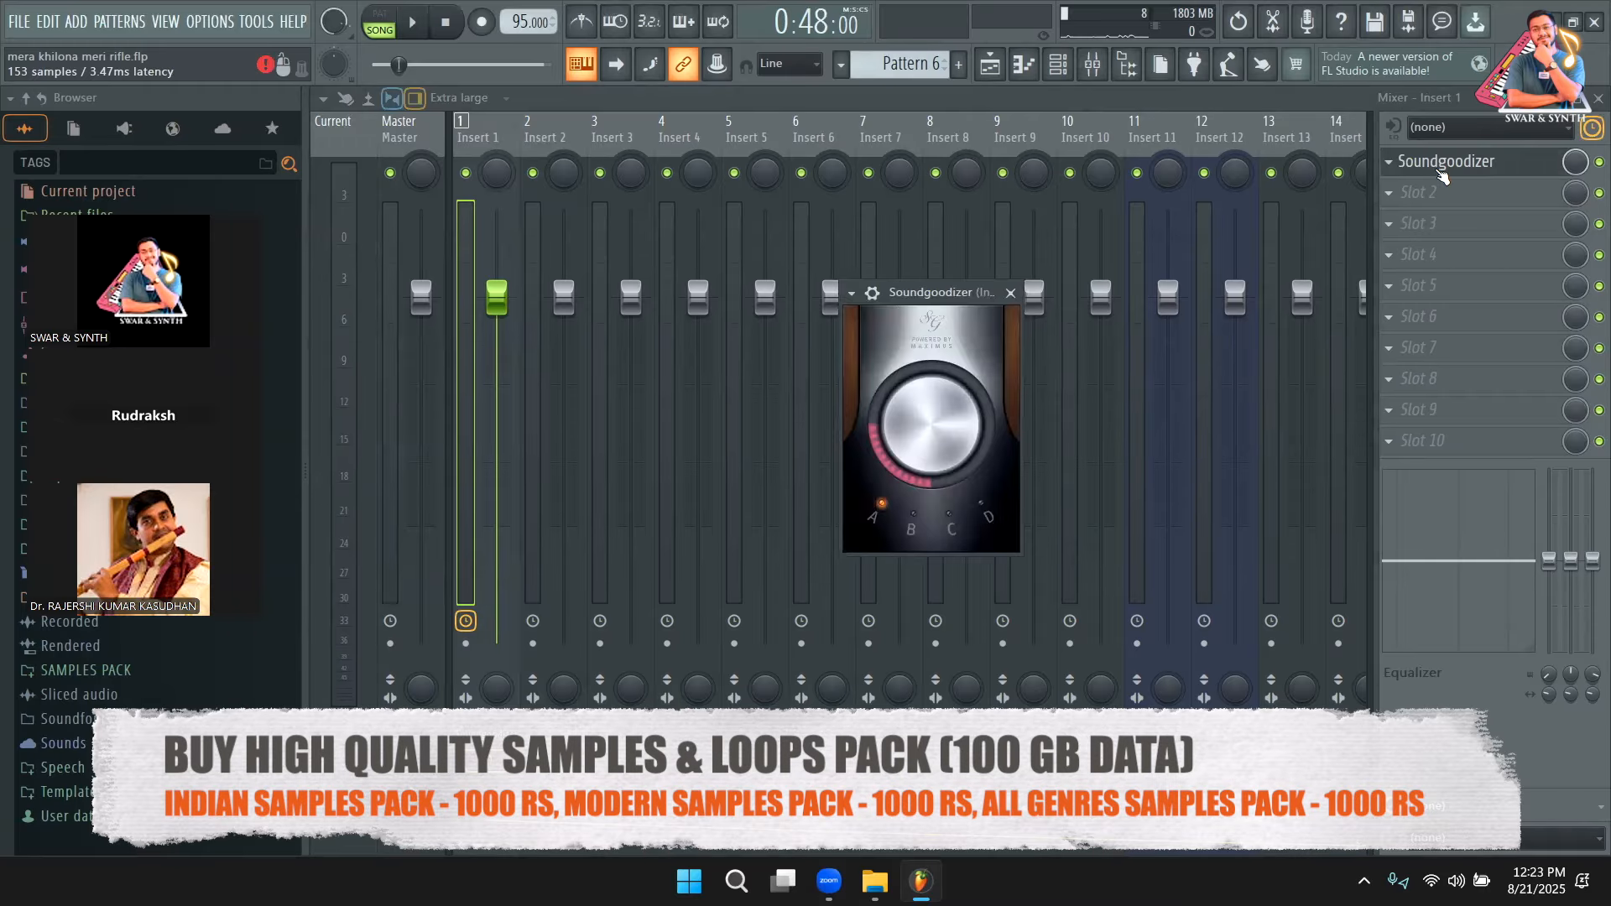
left_click(1442, 170)
left_click(1442, 170)
left_click(1443, 171)
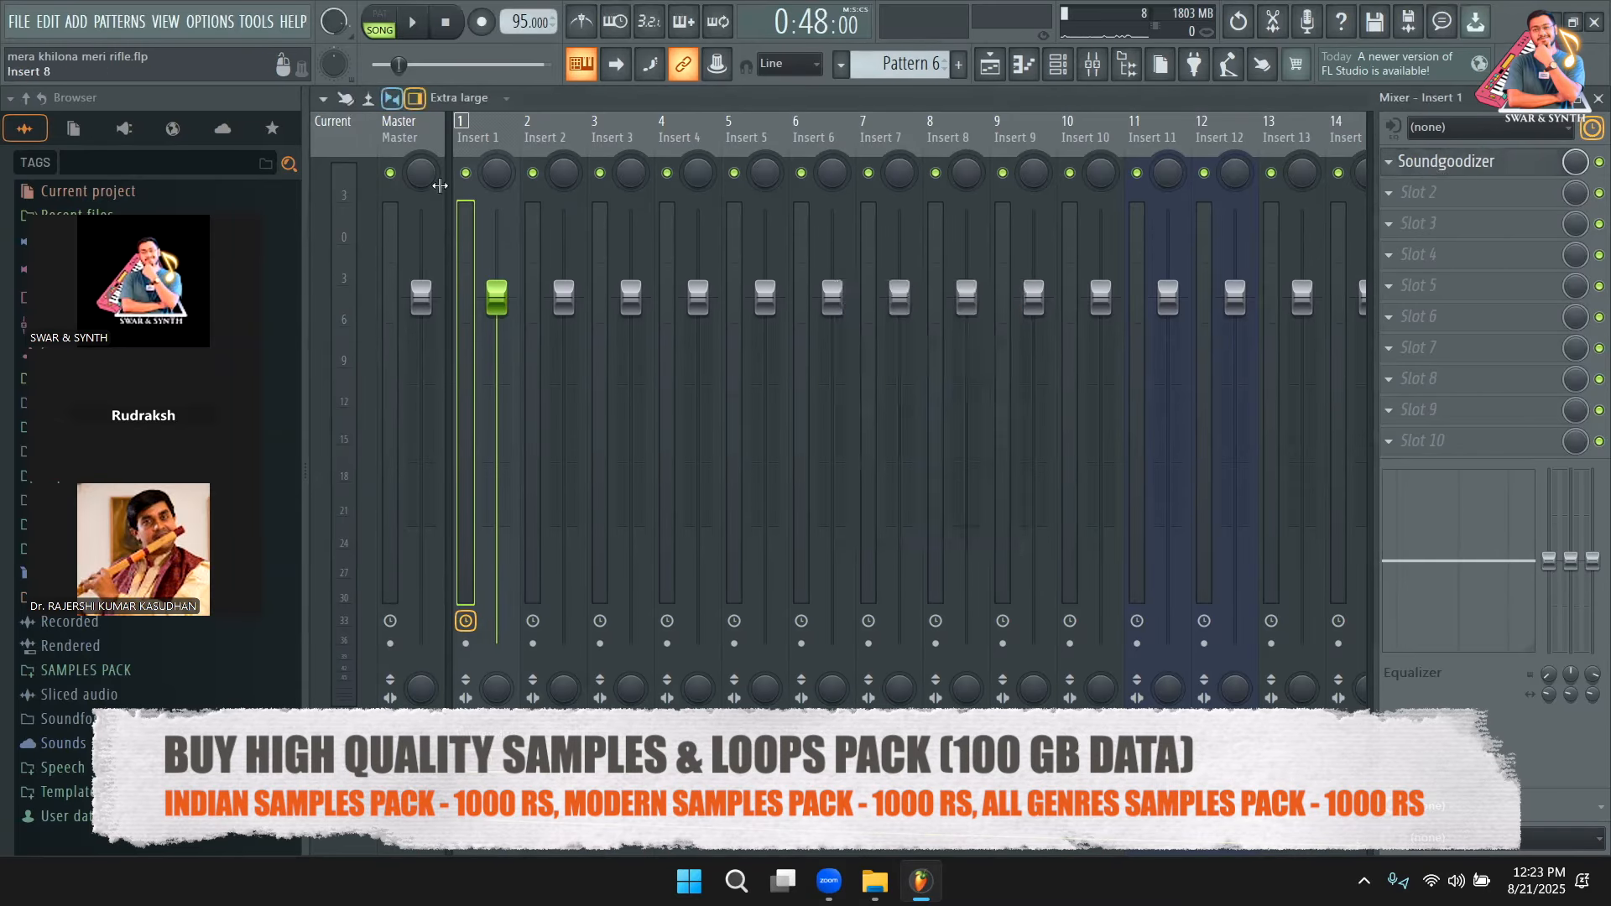
Check Insert 2's level during playback and load Fruity Parametric EQ 2 into its first effect slot.
left_click(548, 140)
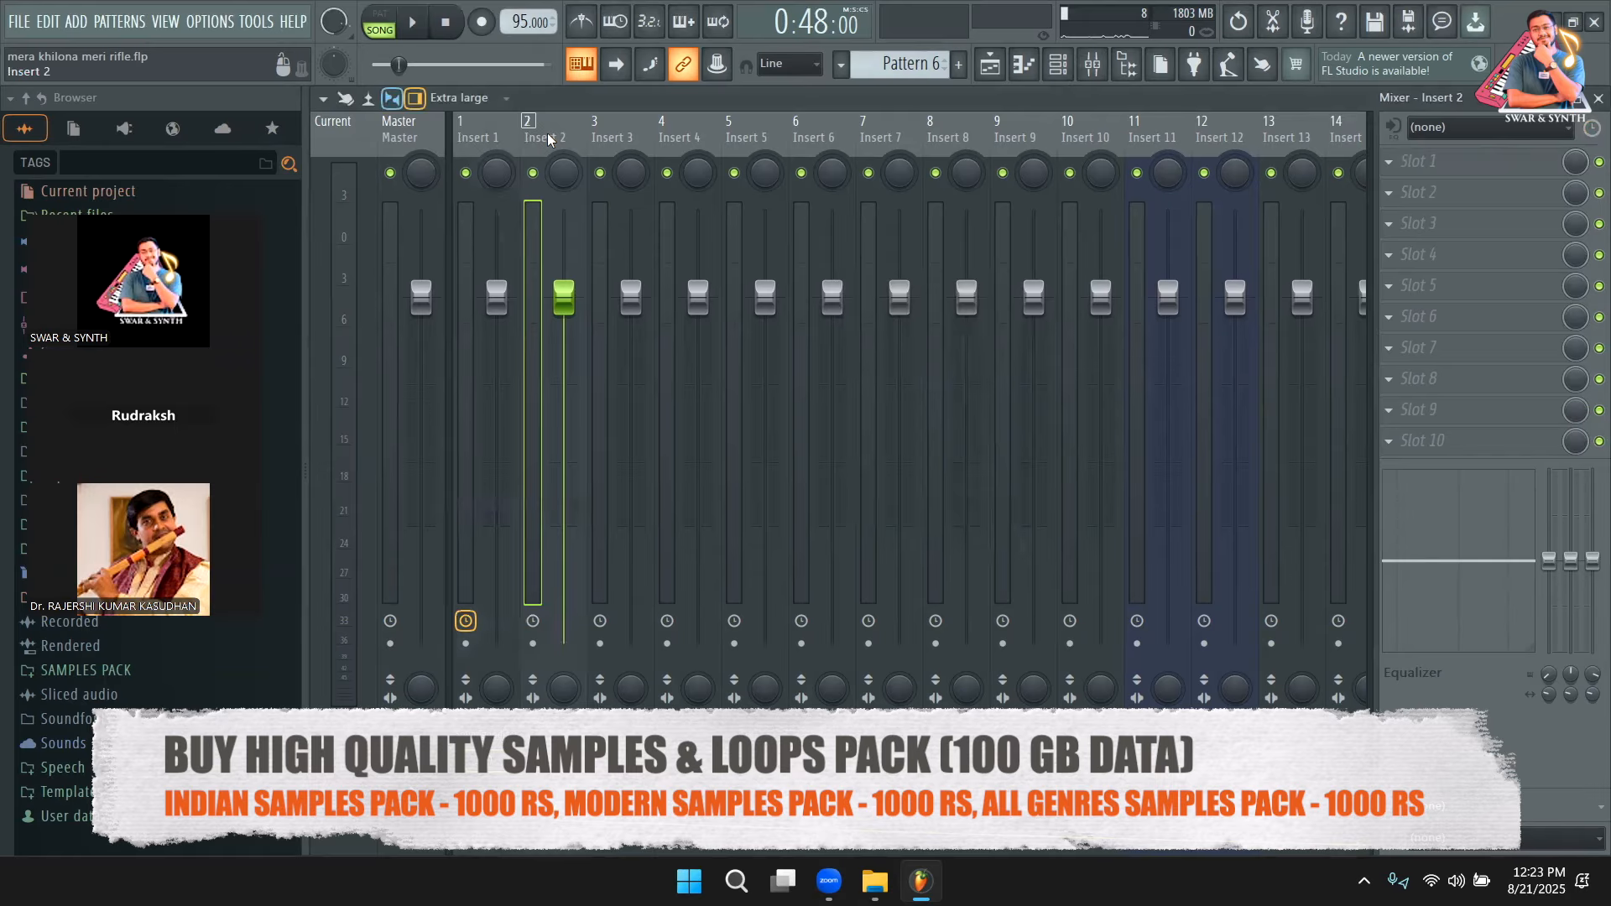
key("space")
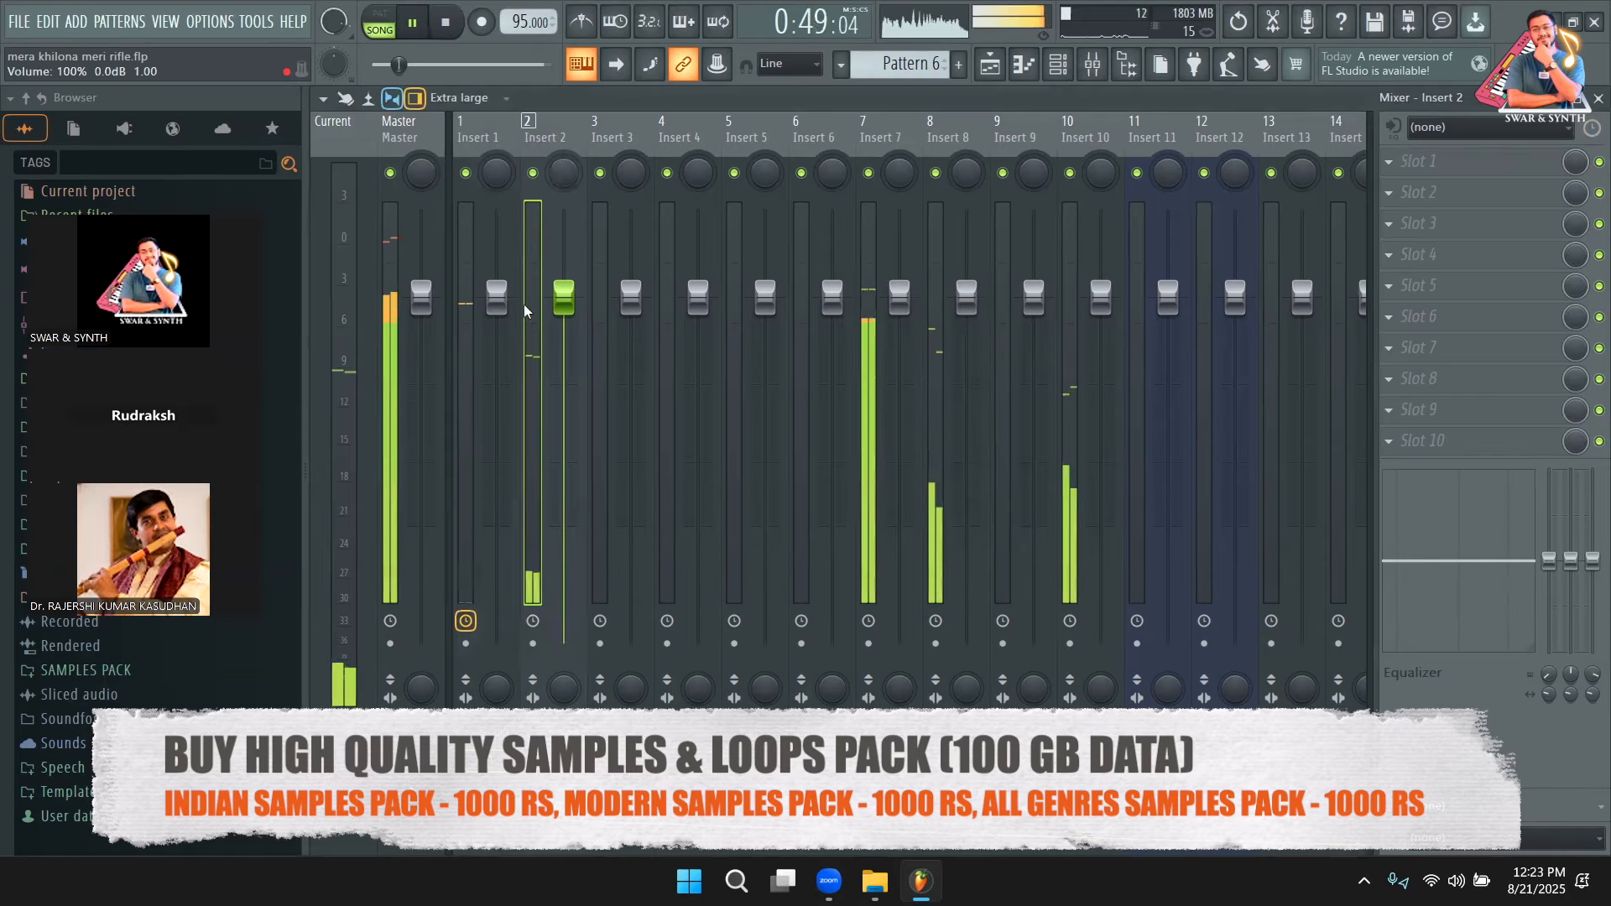
key("space")
key("space")
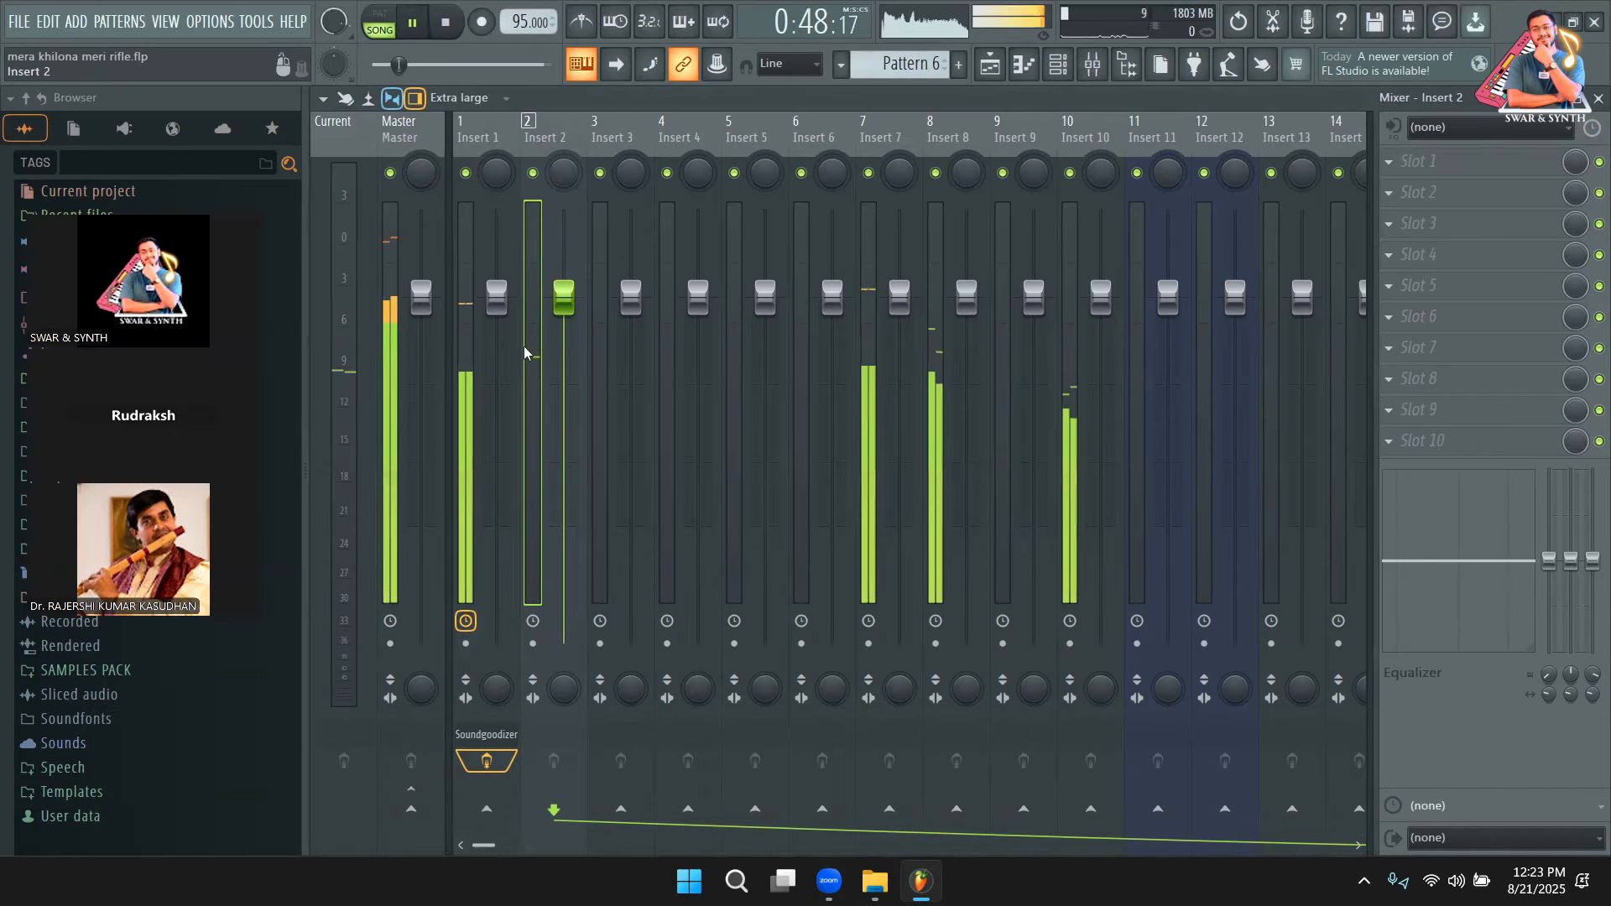
key("space")
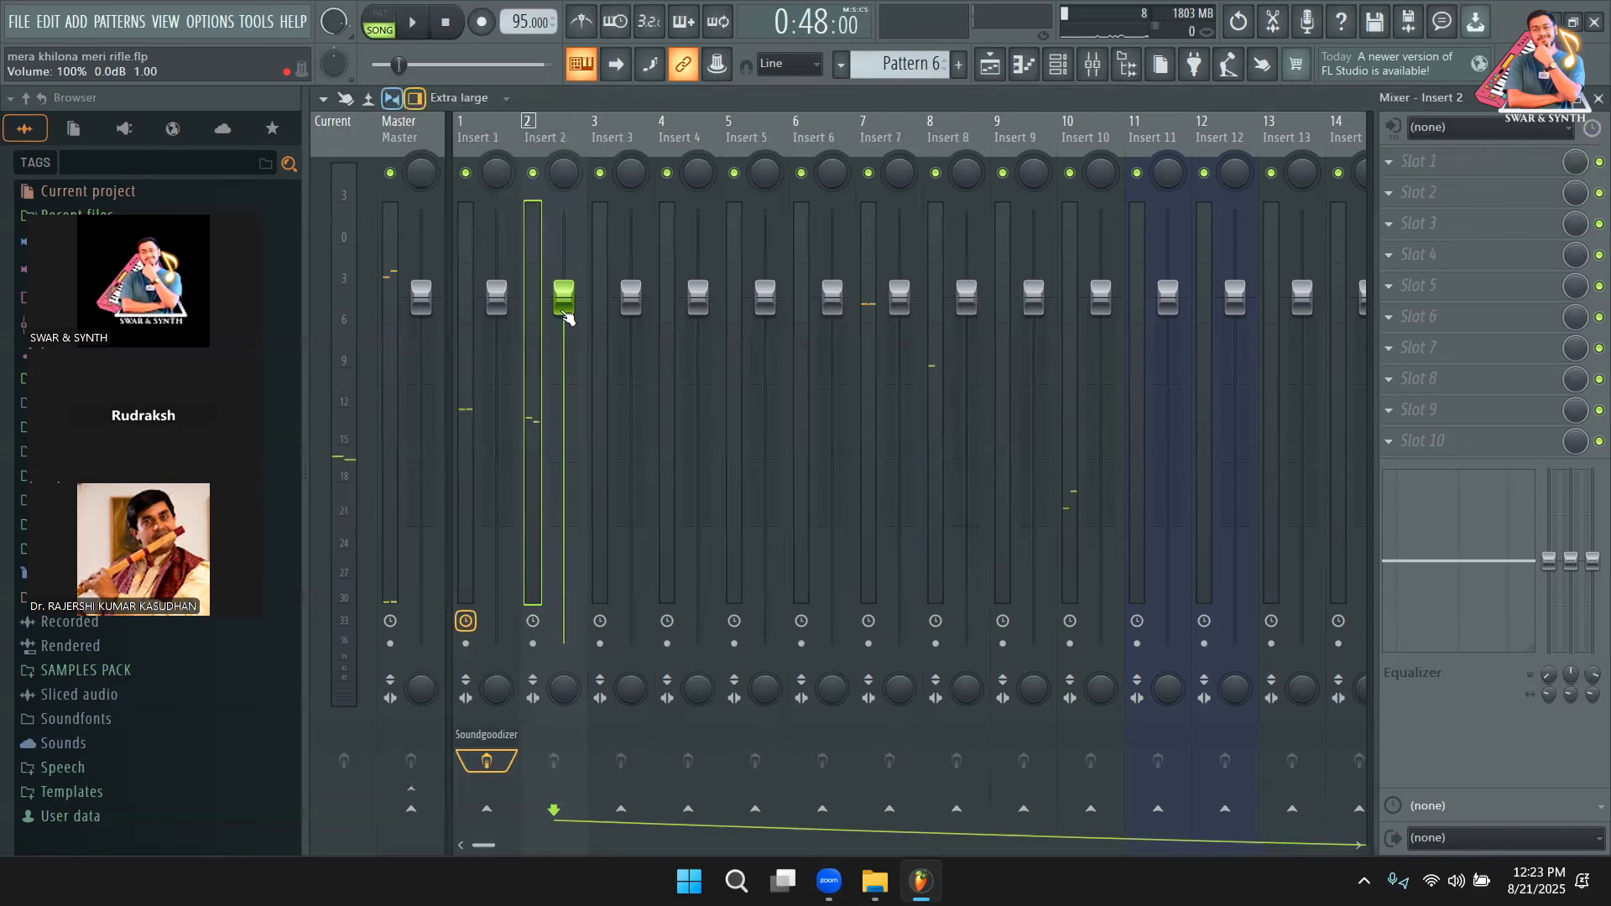
left_click(1447, 171)
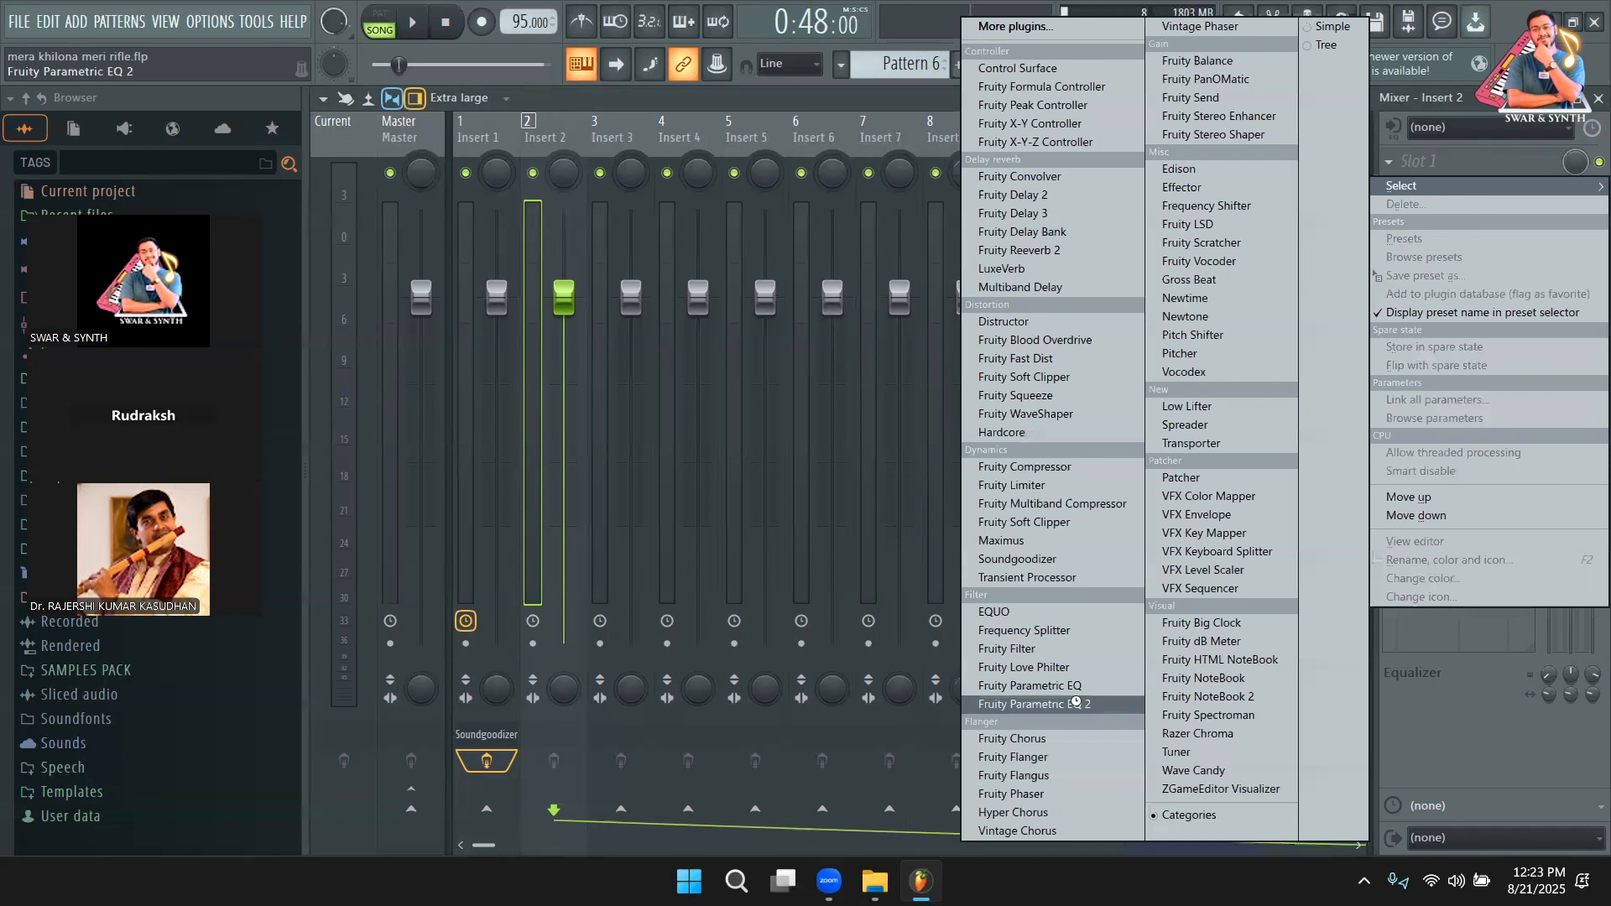
left_click(1083, 632)
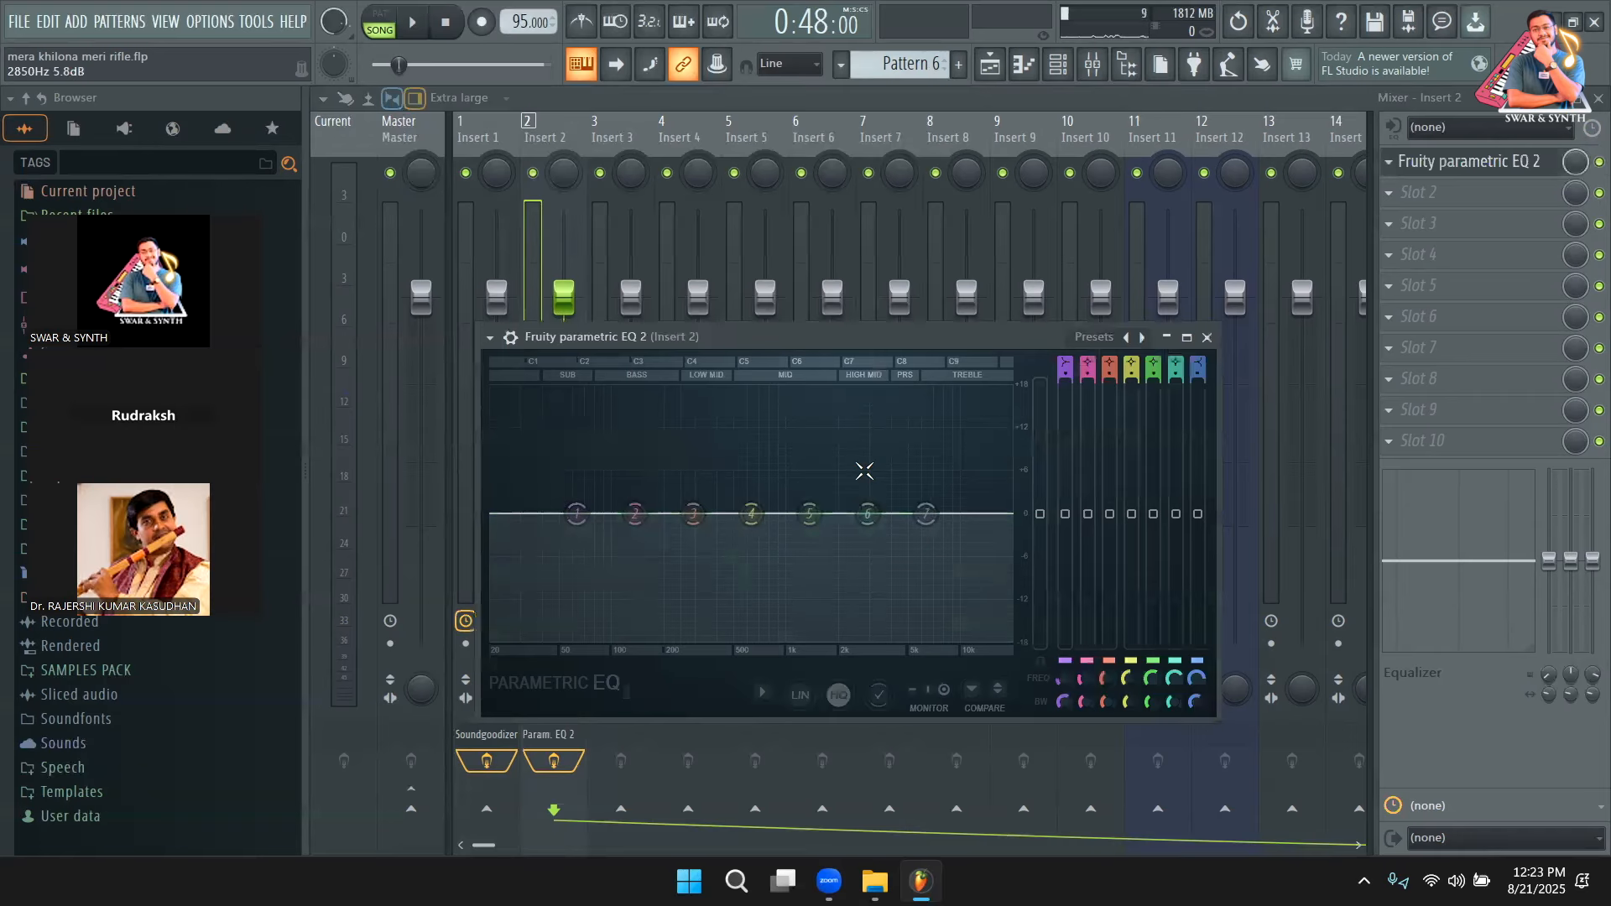
Boost bands 6 and 7 of Insert 2's parametric EQ by about 5 dB in the treble range during playback, closing the EQ when done.
key("space")
left_click_drag(926, 515, 892, 445)
left_click_drag(870, 514, 920, 474)
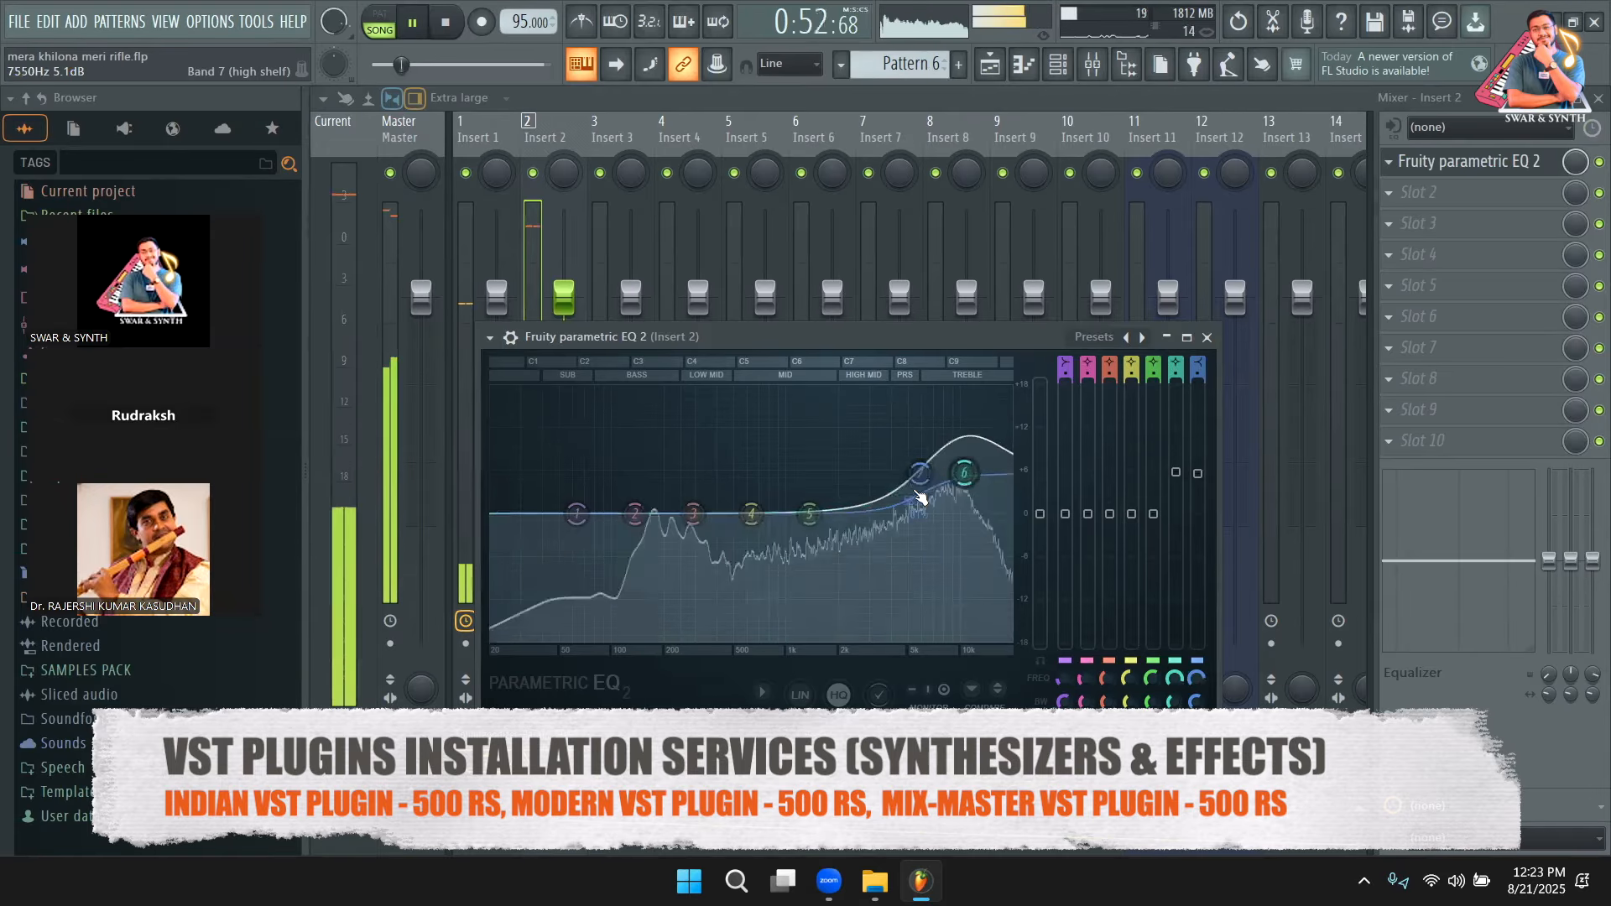
left_click(1207, 336)
key("space")
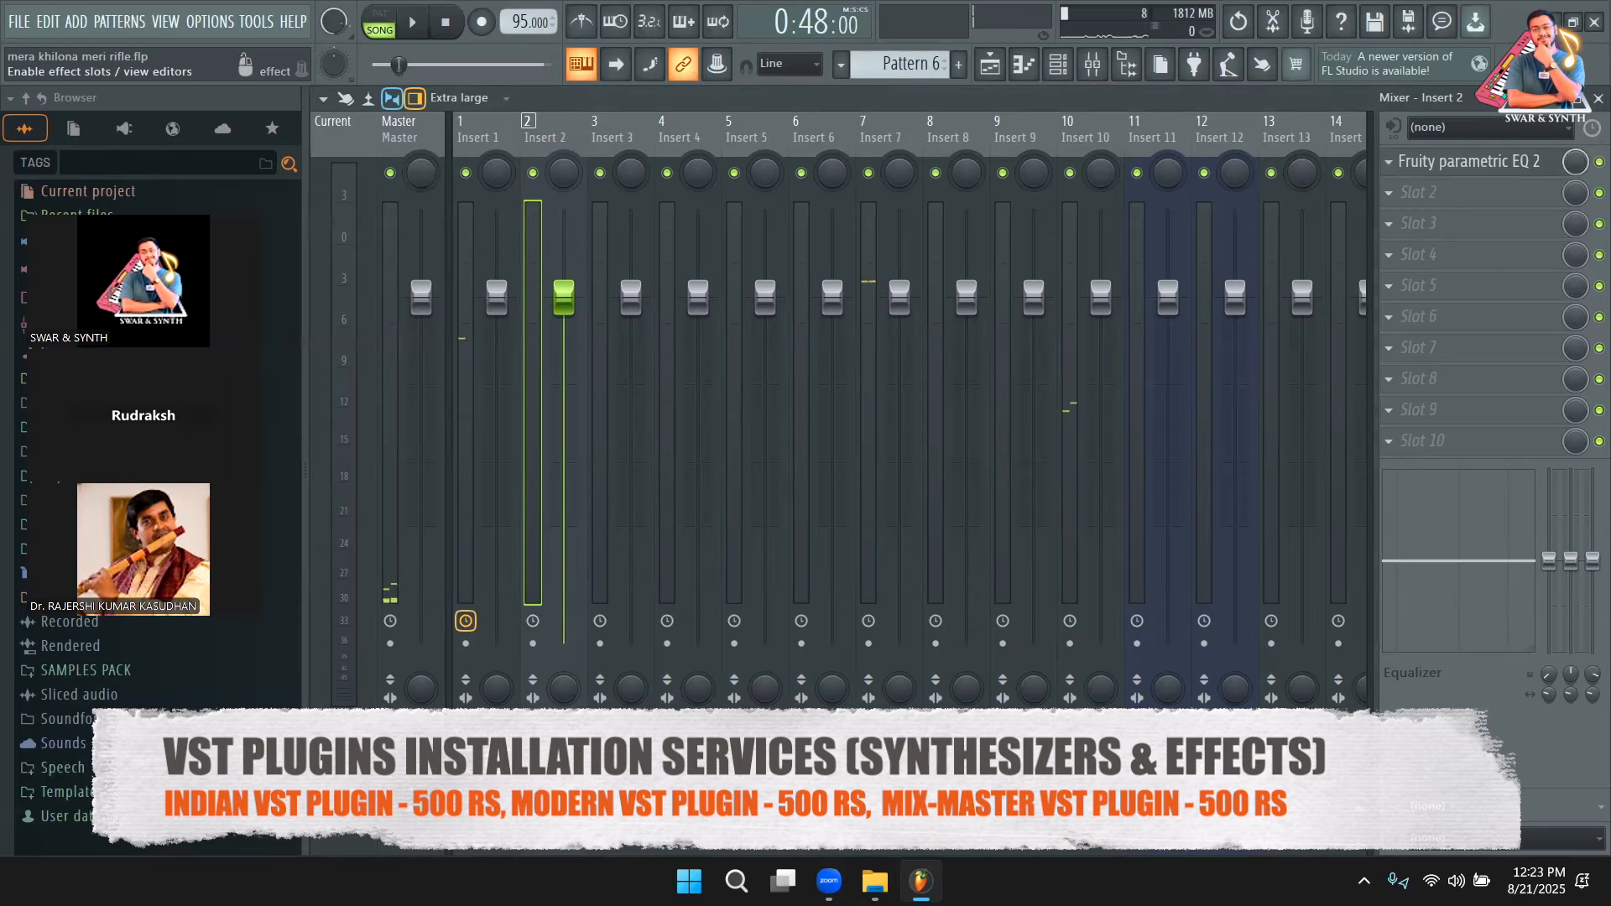
Solo Inserts 1 and 2 together and play them with Insert 2's EQ bypassed and re-enabled for comparison.
right_click(521, 183)
right_click(547, 174)
right_click(535, 178)
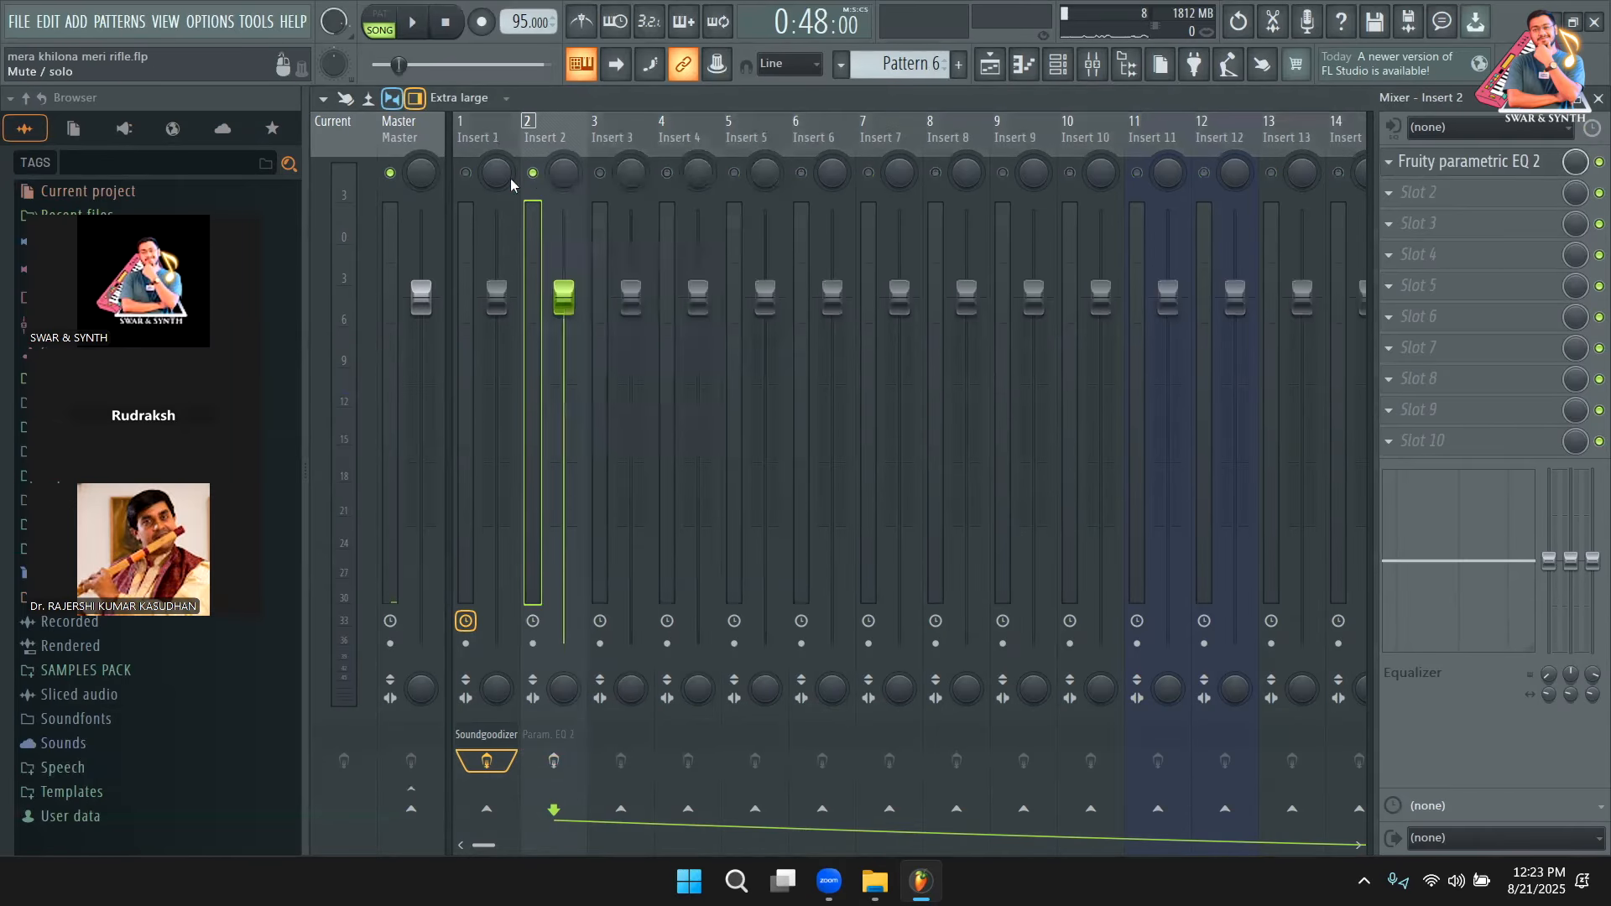
left_click(466, 173)
key("space")
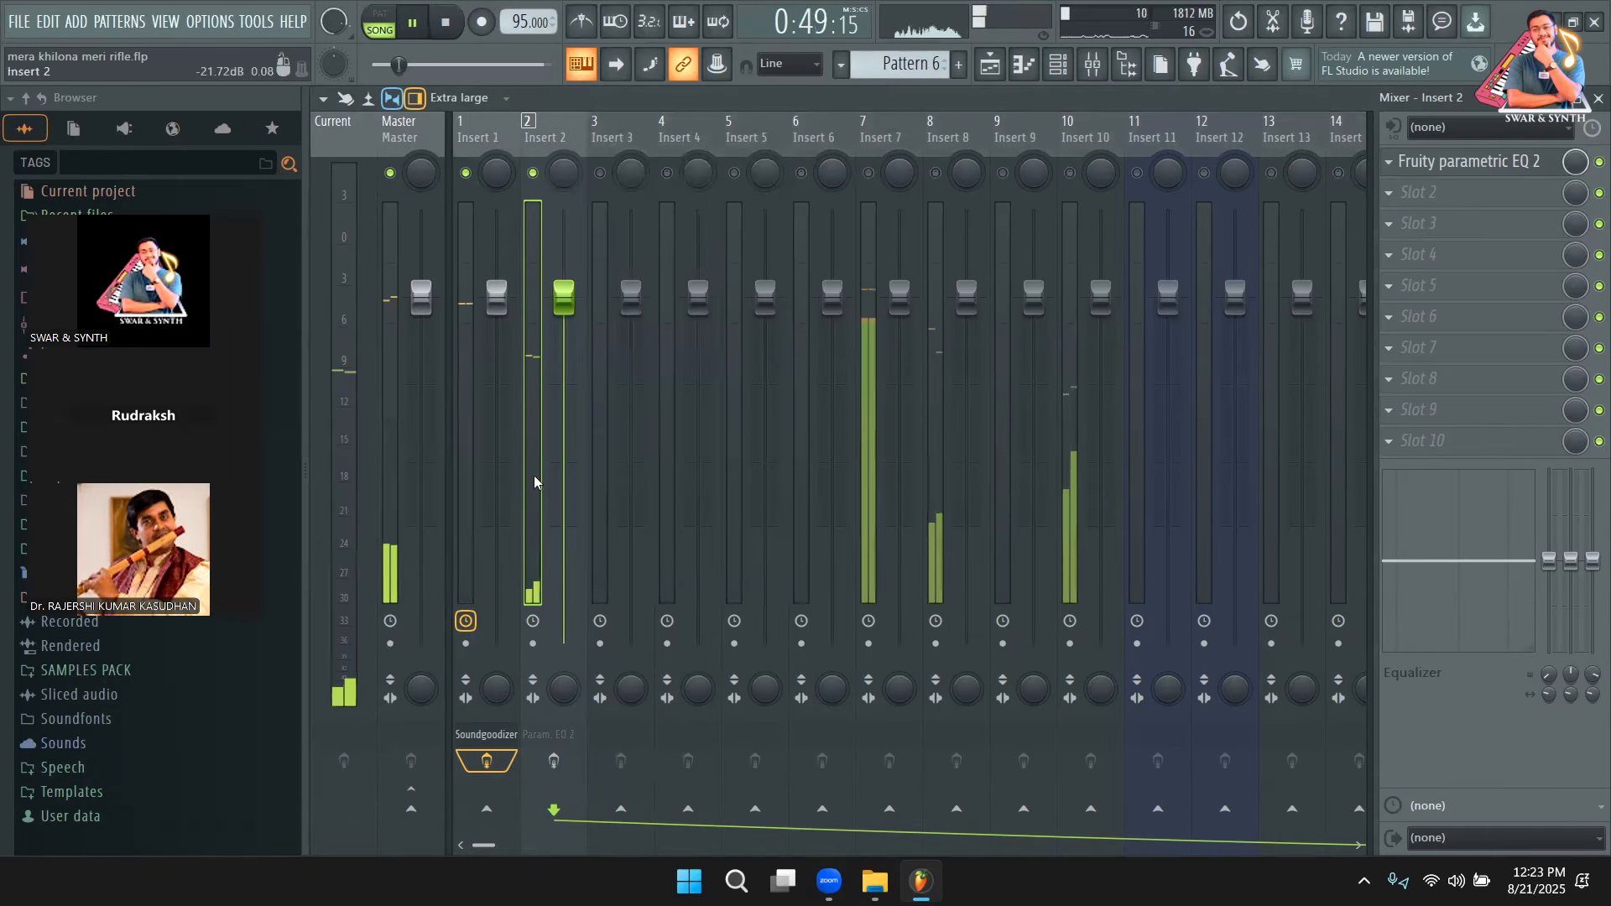
left_click(551, 761)
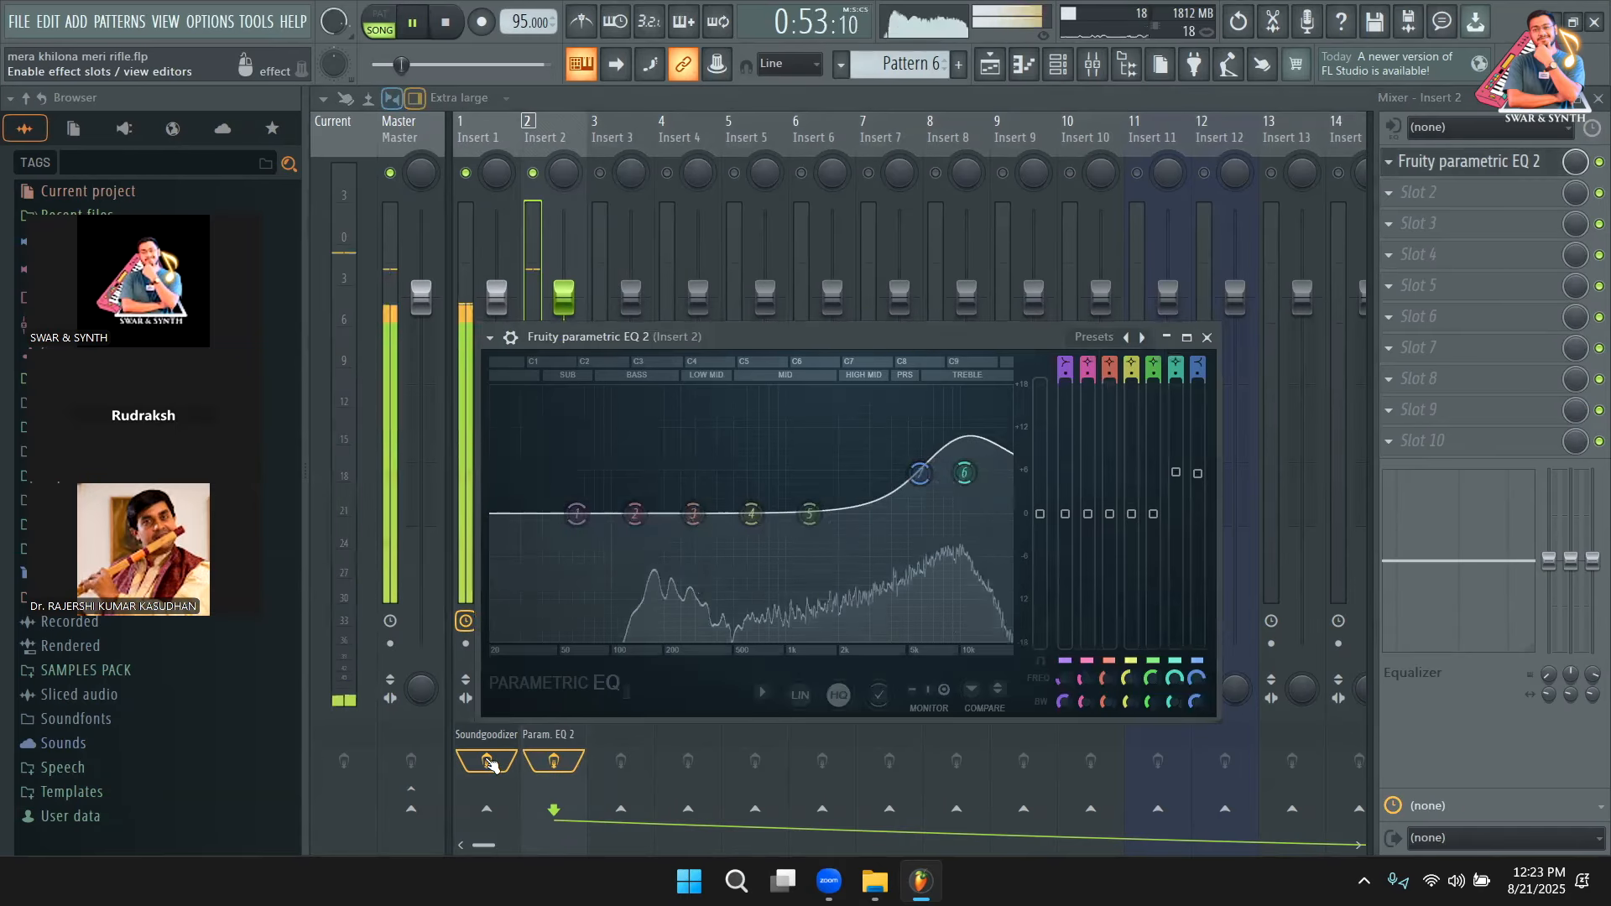
Bypass the effects on Inserts 1 and 2, clear the solo and play the full mix.
key("space")
right_click(534, 176)
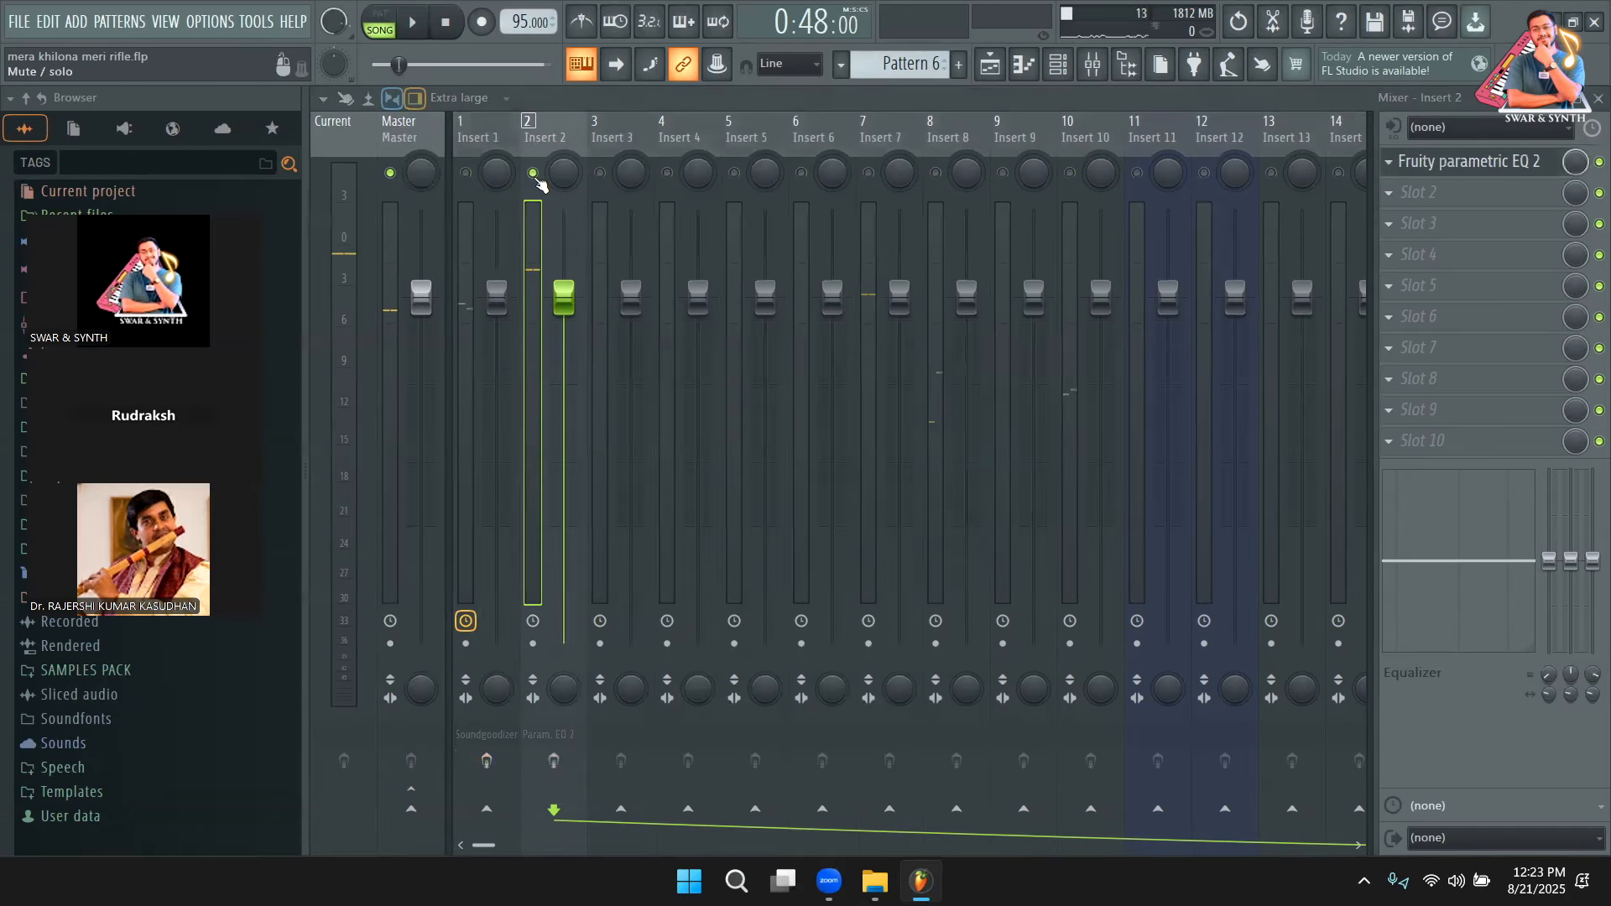
right_click(534, 176)
key("space")
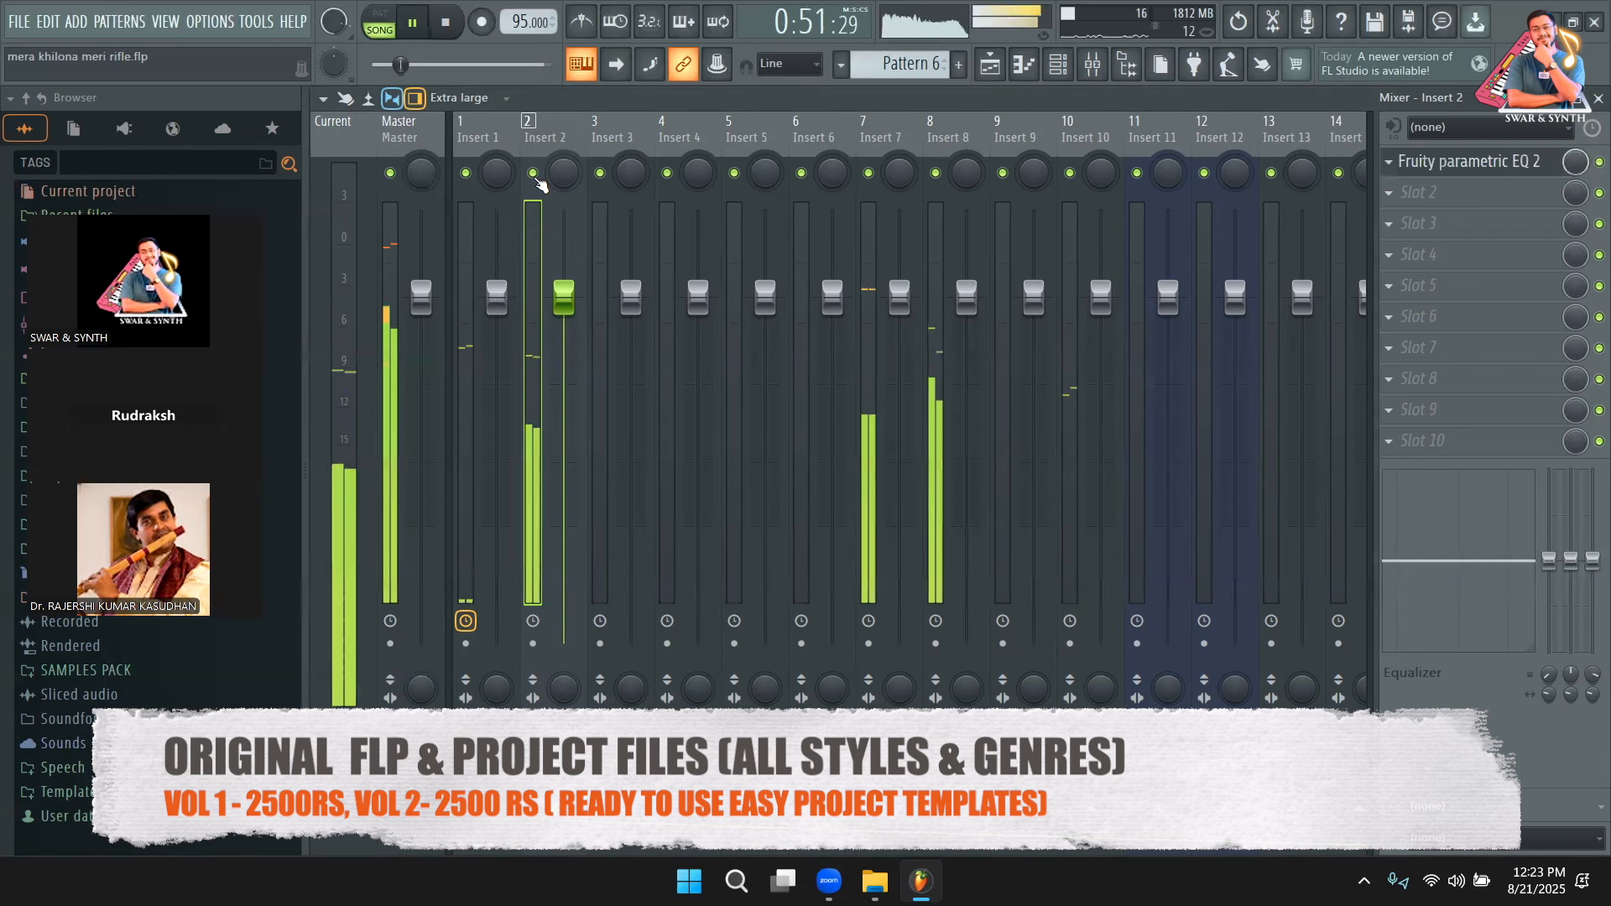
key("space")
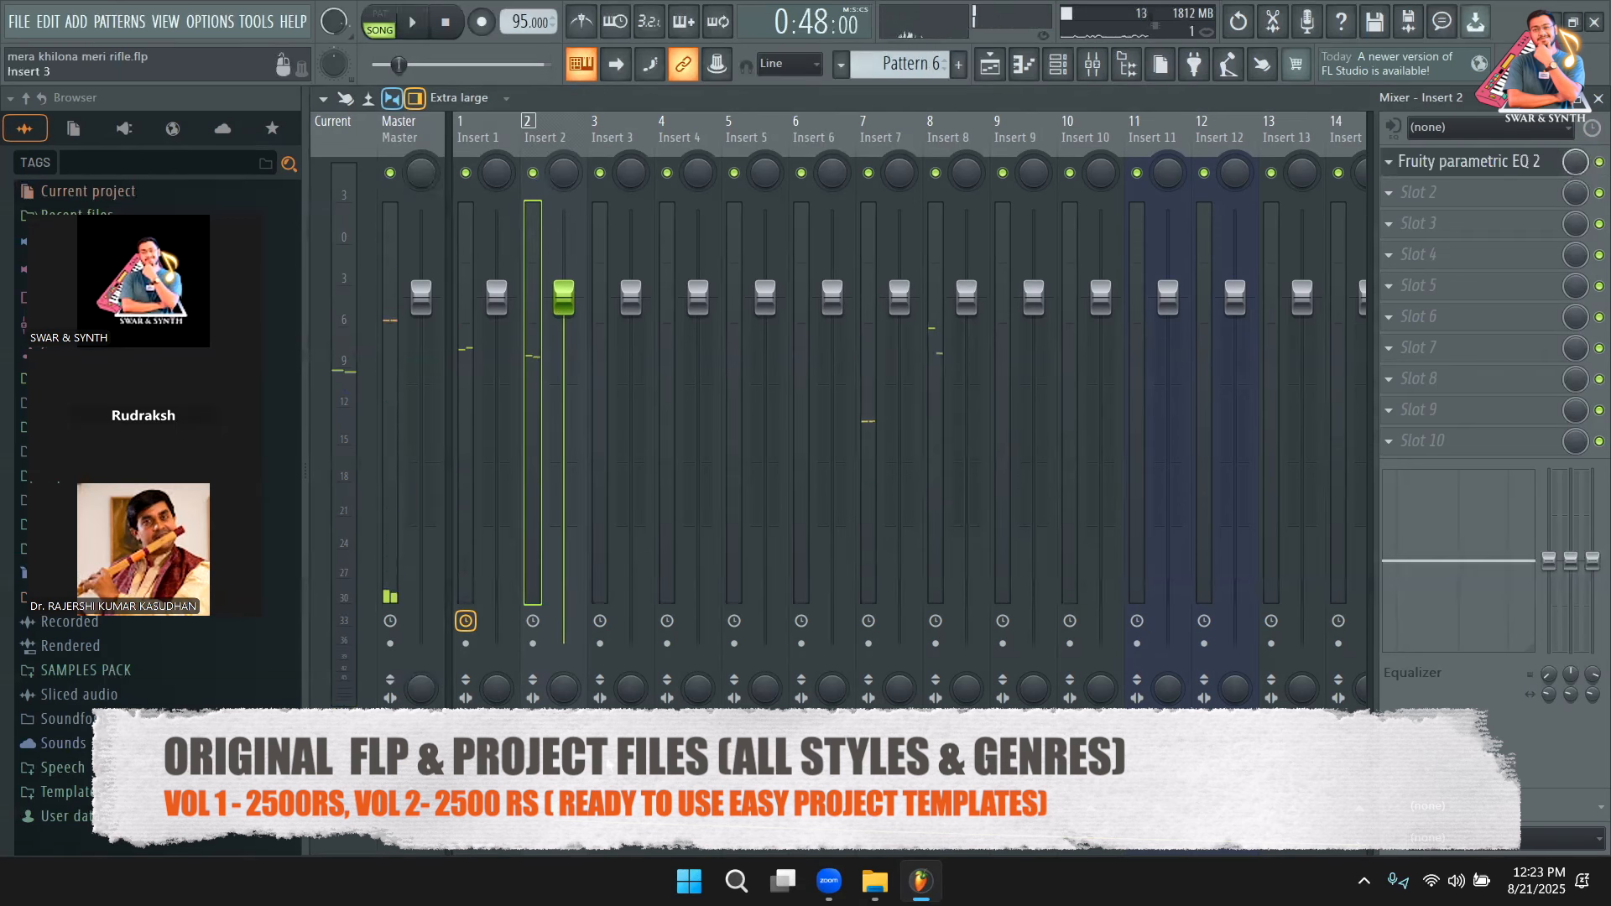
Re-enable the effects on Inserts 1 and 2 and solo both inserts together.
left_click(533, 621)
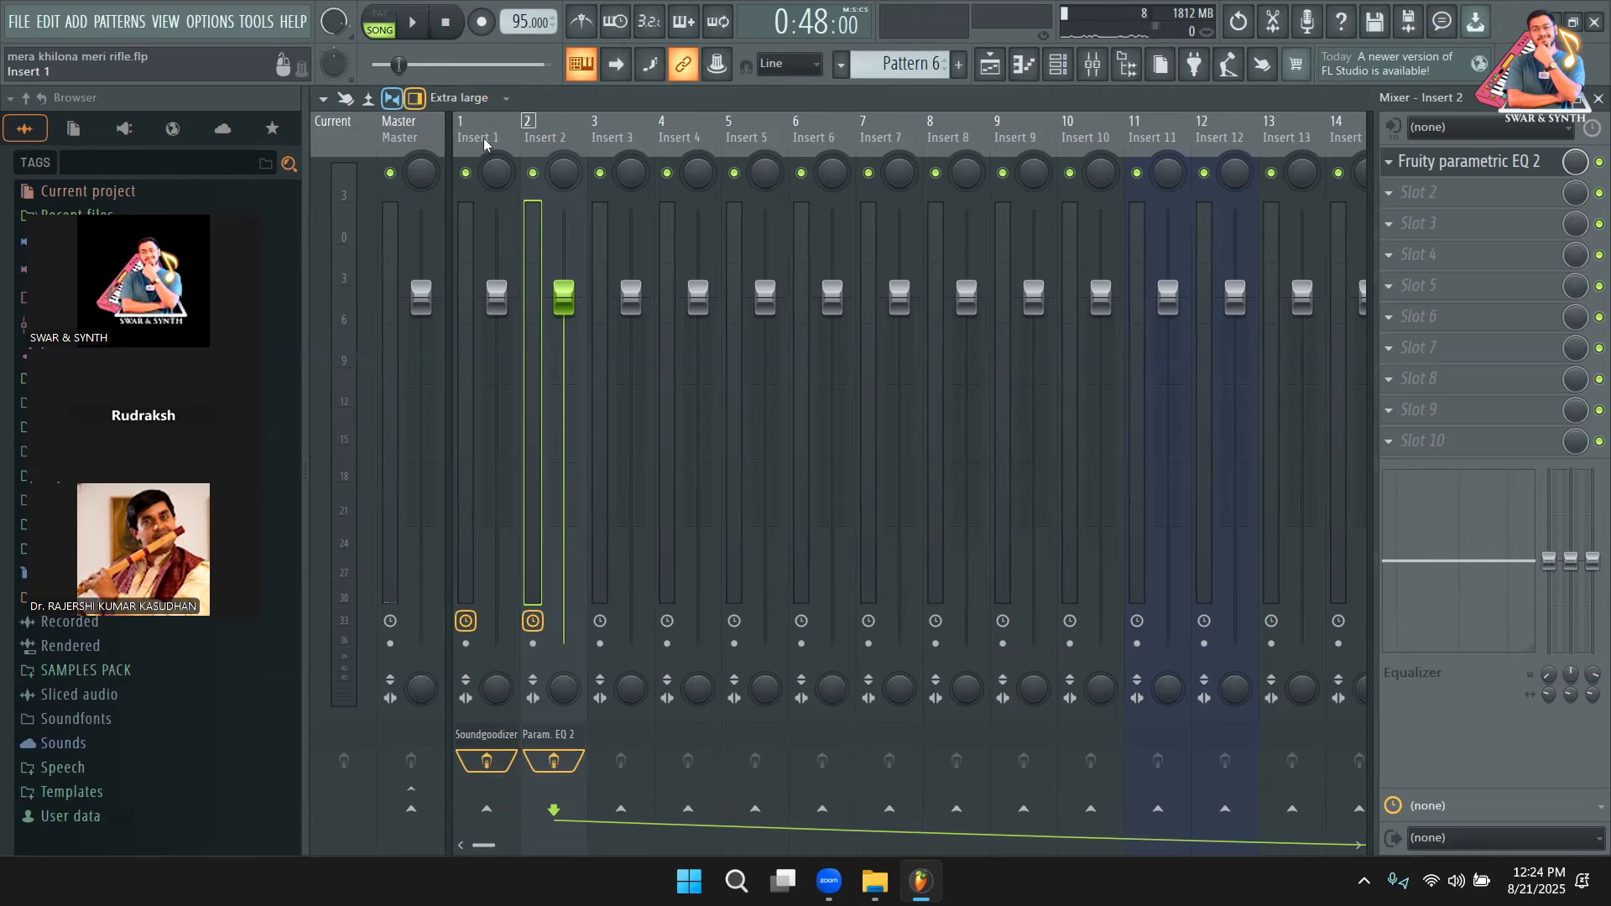
right_click(535, 182)
left_click(465, 173)
Load Fruity Limiter into slot 10 of the Master track and play the full mix with the solo cleared.
left_click(435, 141)
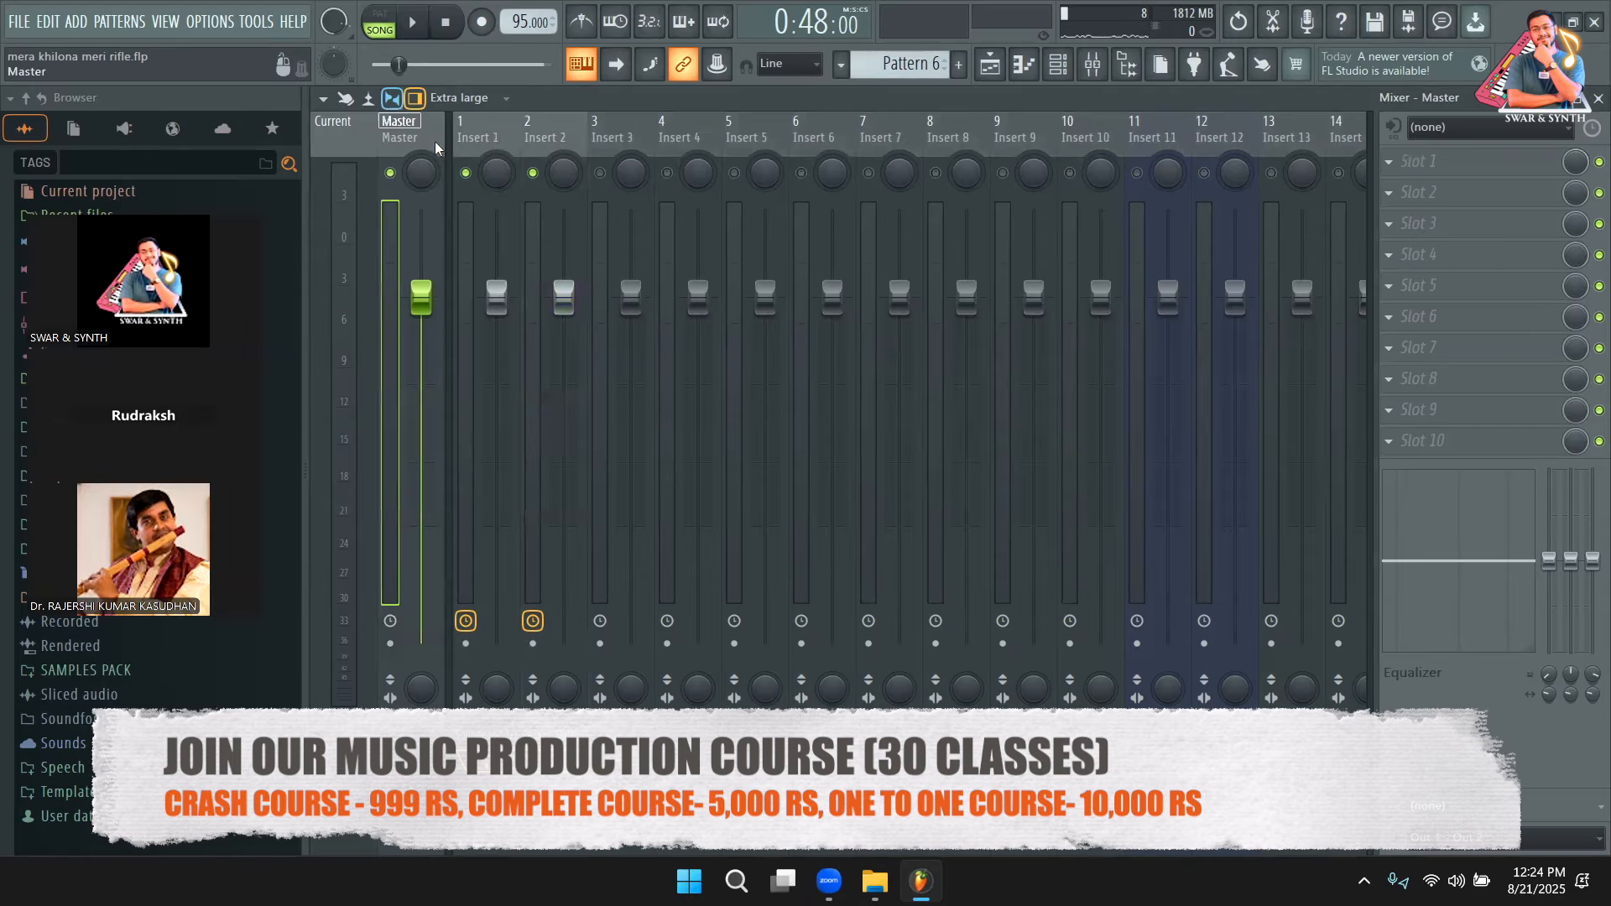
left_click(1445, 454)
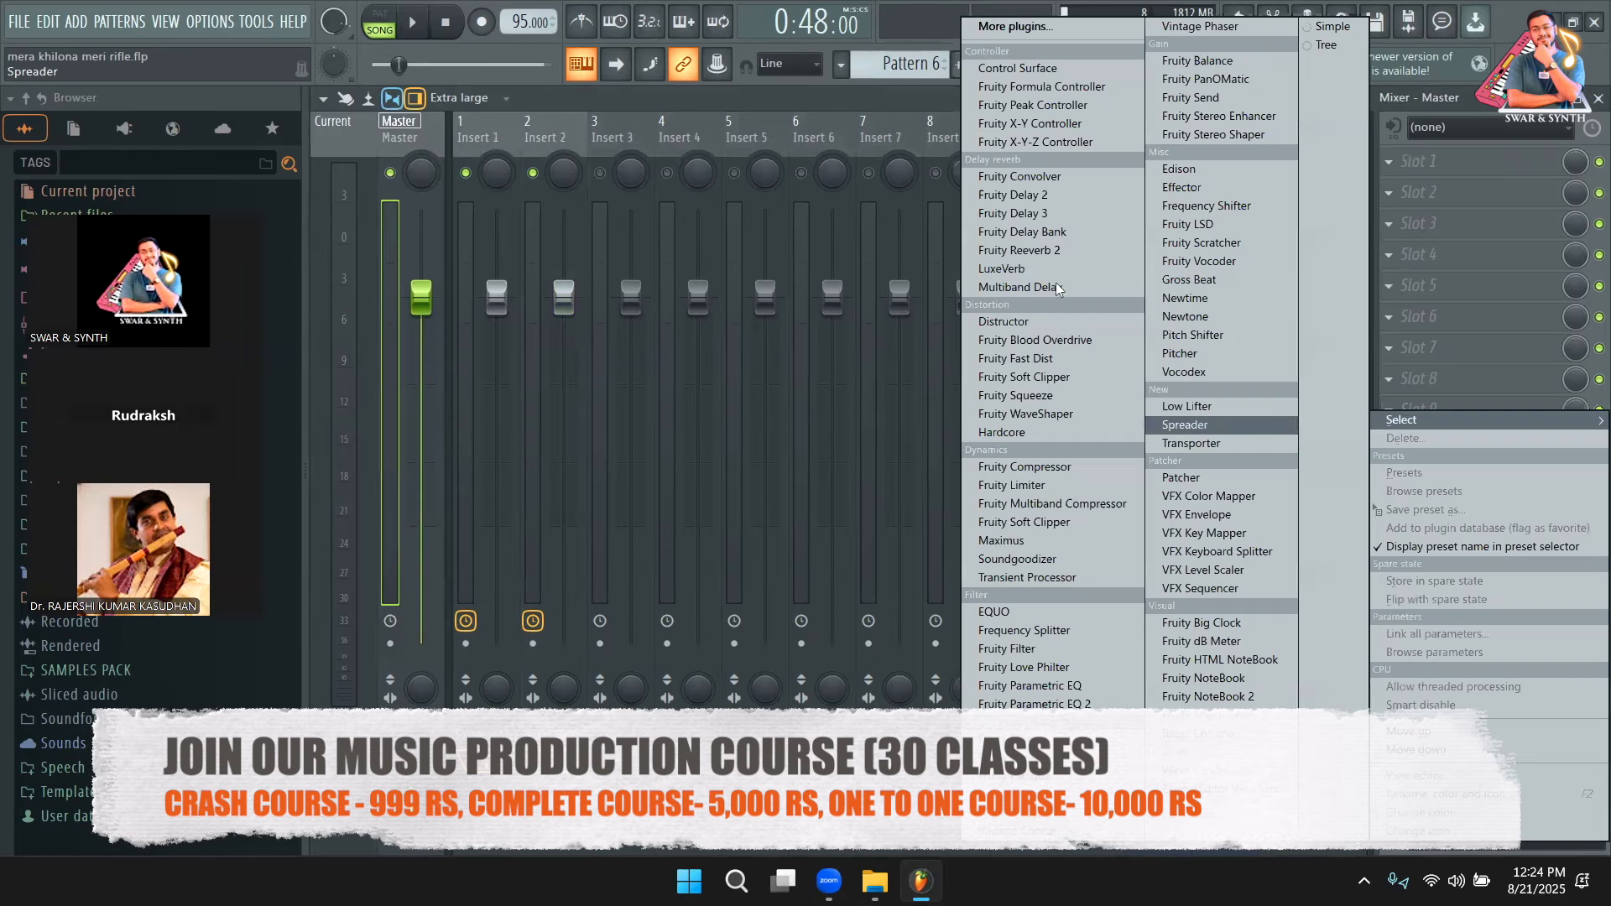
left_click(1018, 486)
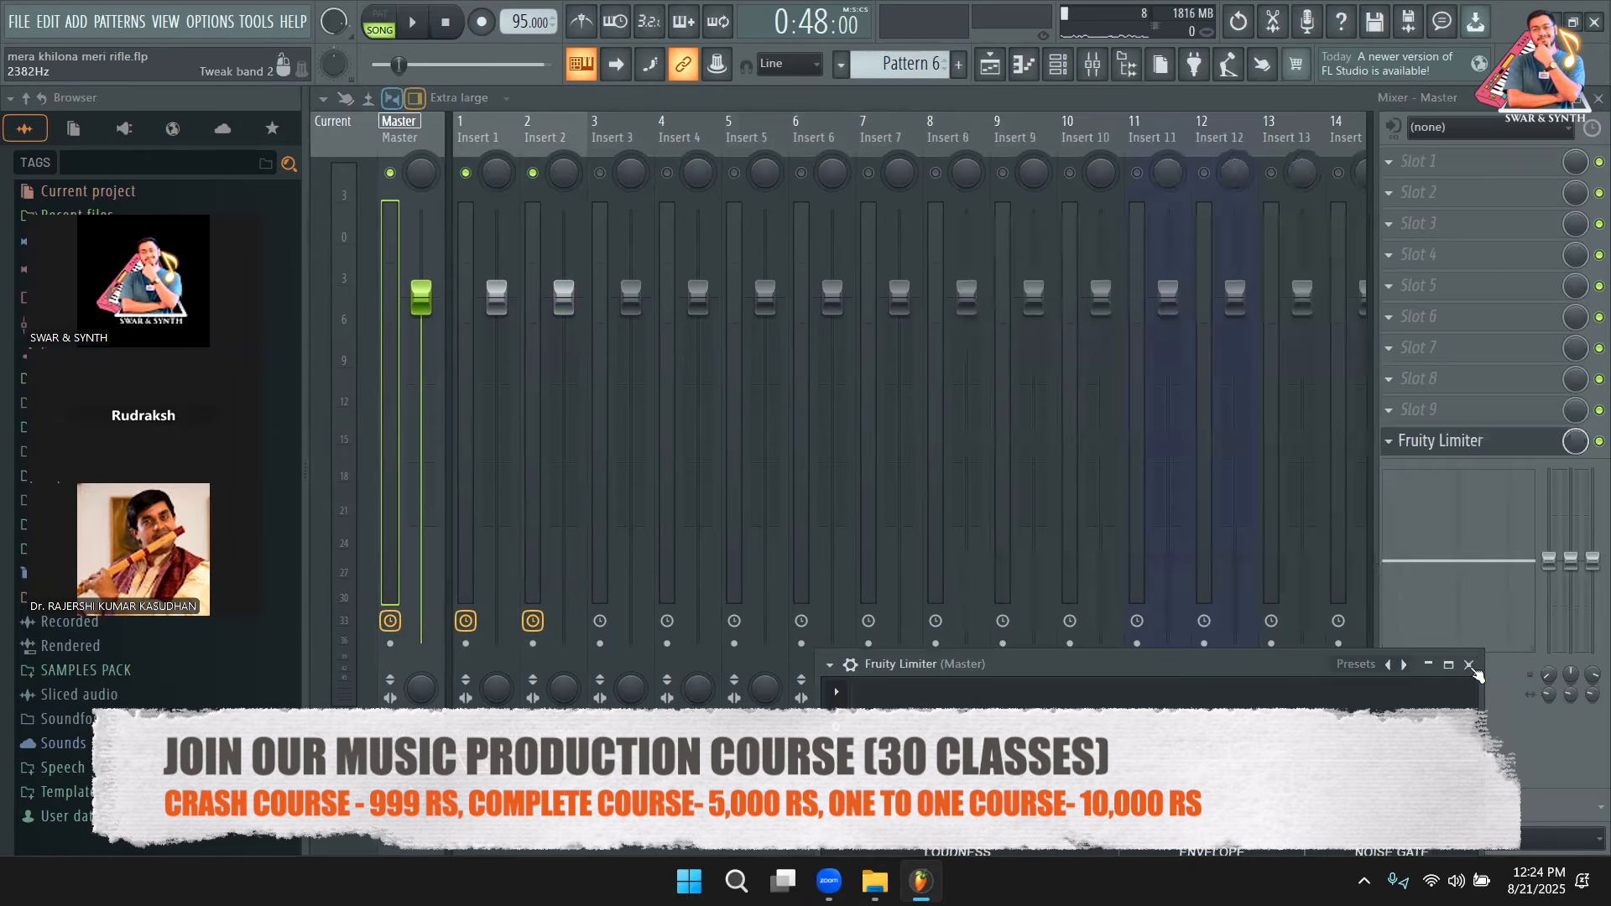
left_click(1469, 665)
key("space")
left_click(532, 173, "ctrl")
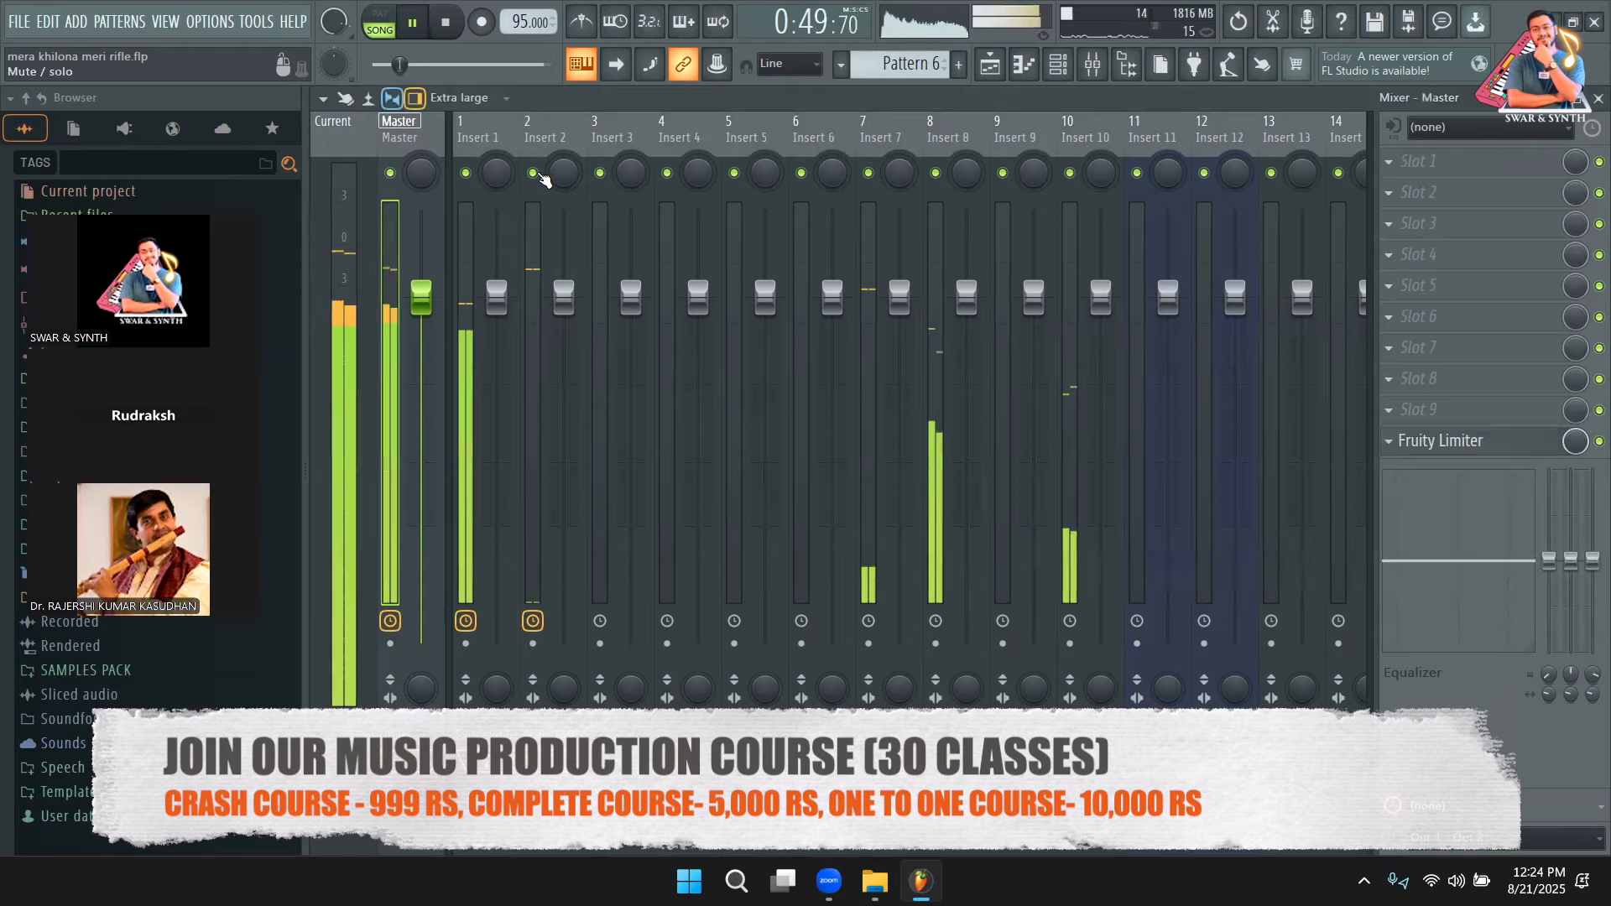
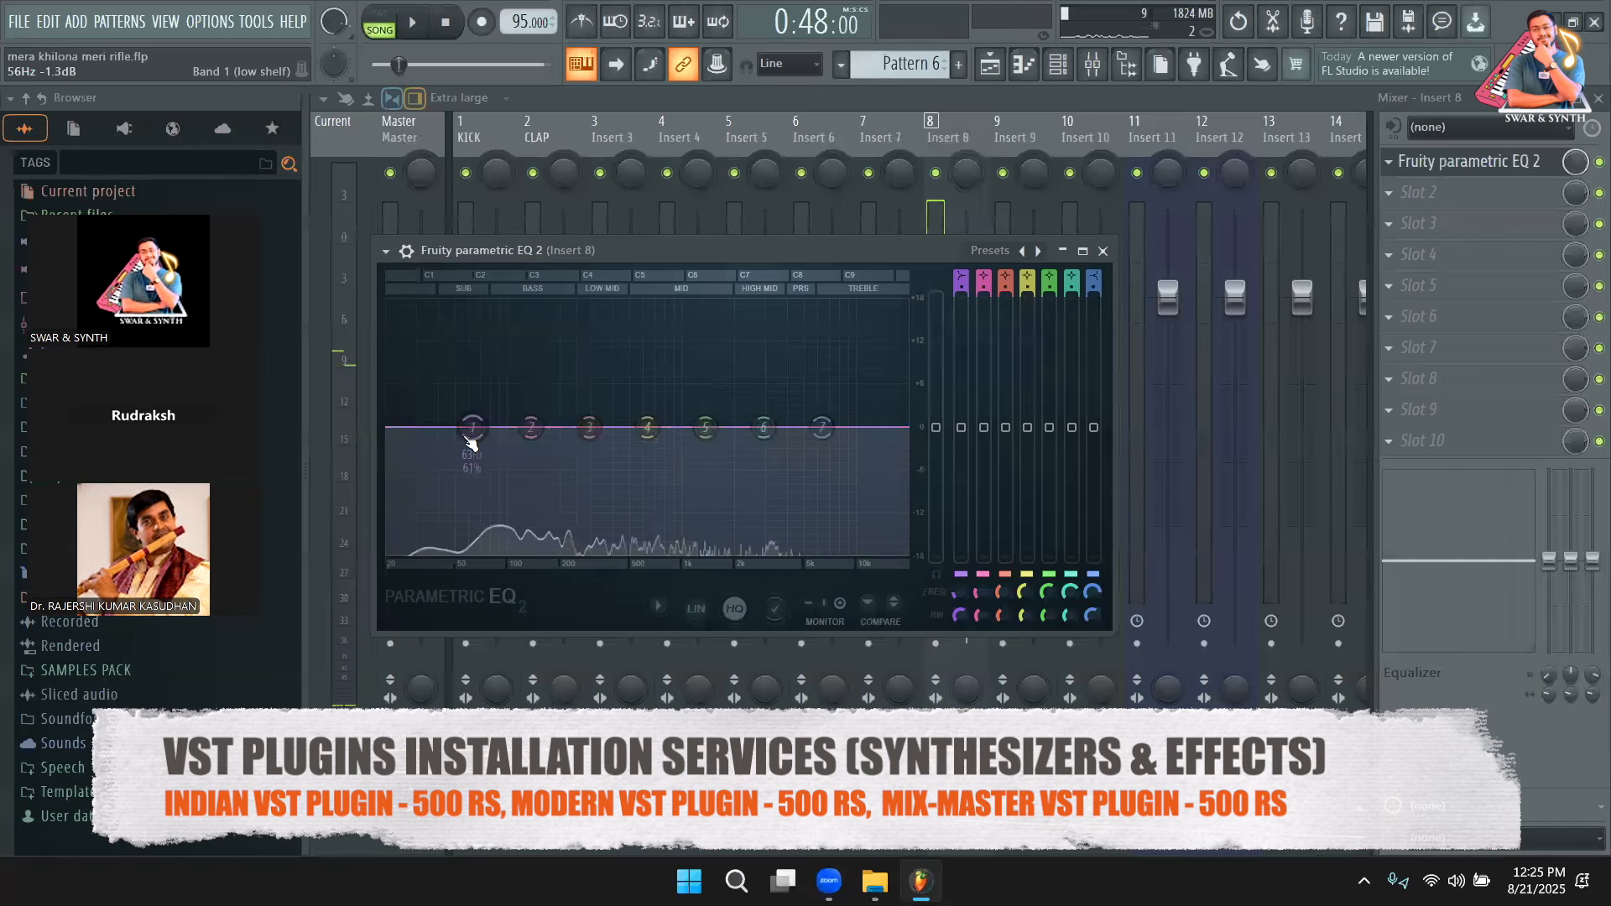
Move band 1 of Insert 8's parametric EQ to about 137 Hz and -12.5 dB during playback, and select the CLAP track.
key("space")
left_click_drag(473, 430, 531, 515)
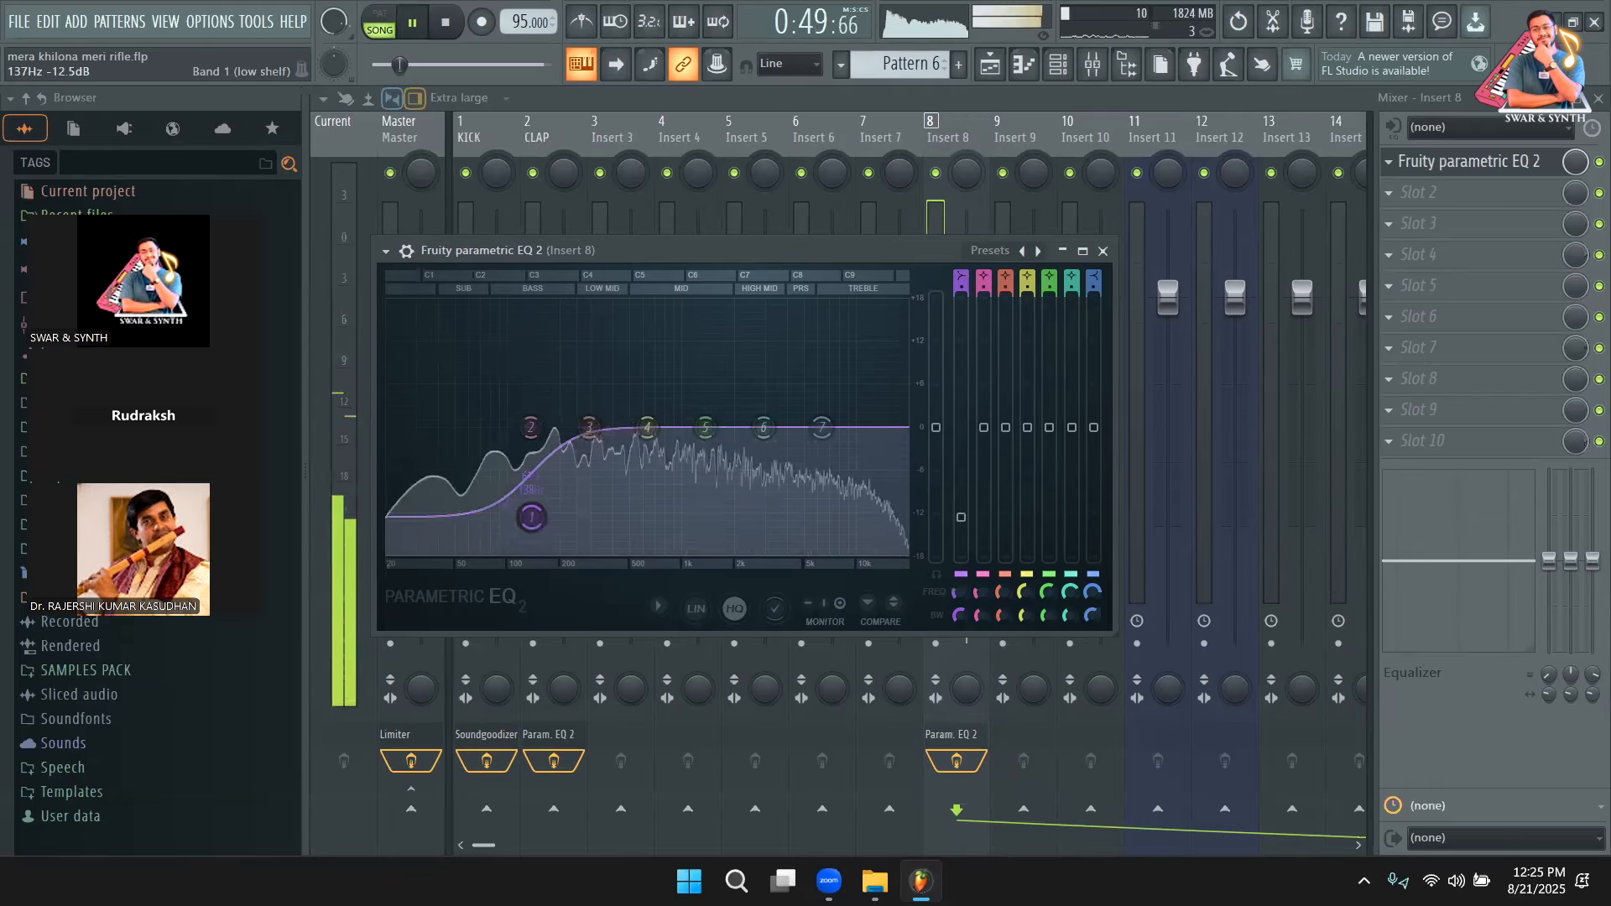
left_click(540, 141)
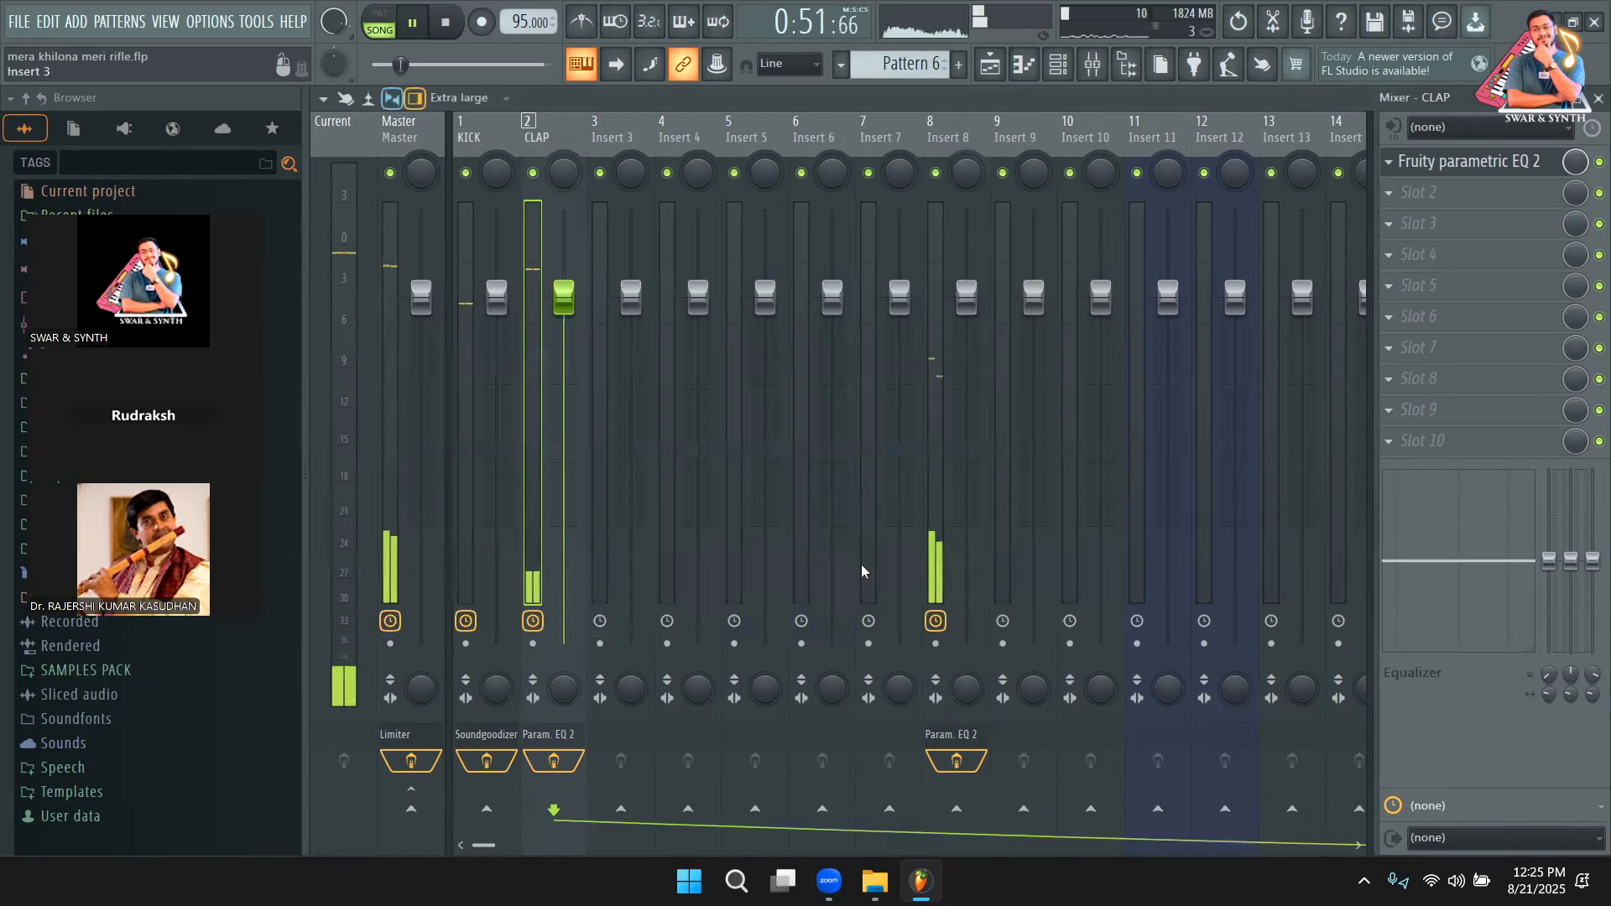
Compare playback of the mix with Insert 8's parametric EQ bypassed and enabled.
key("space")
key("space")
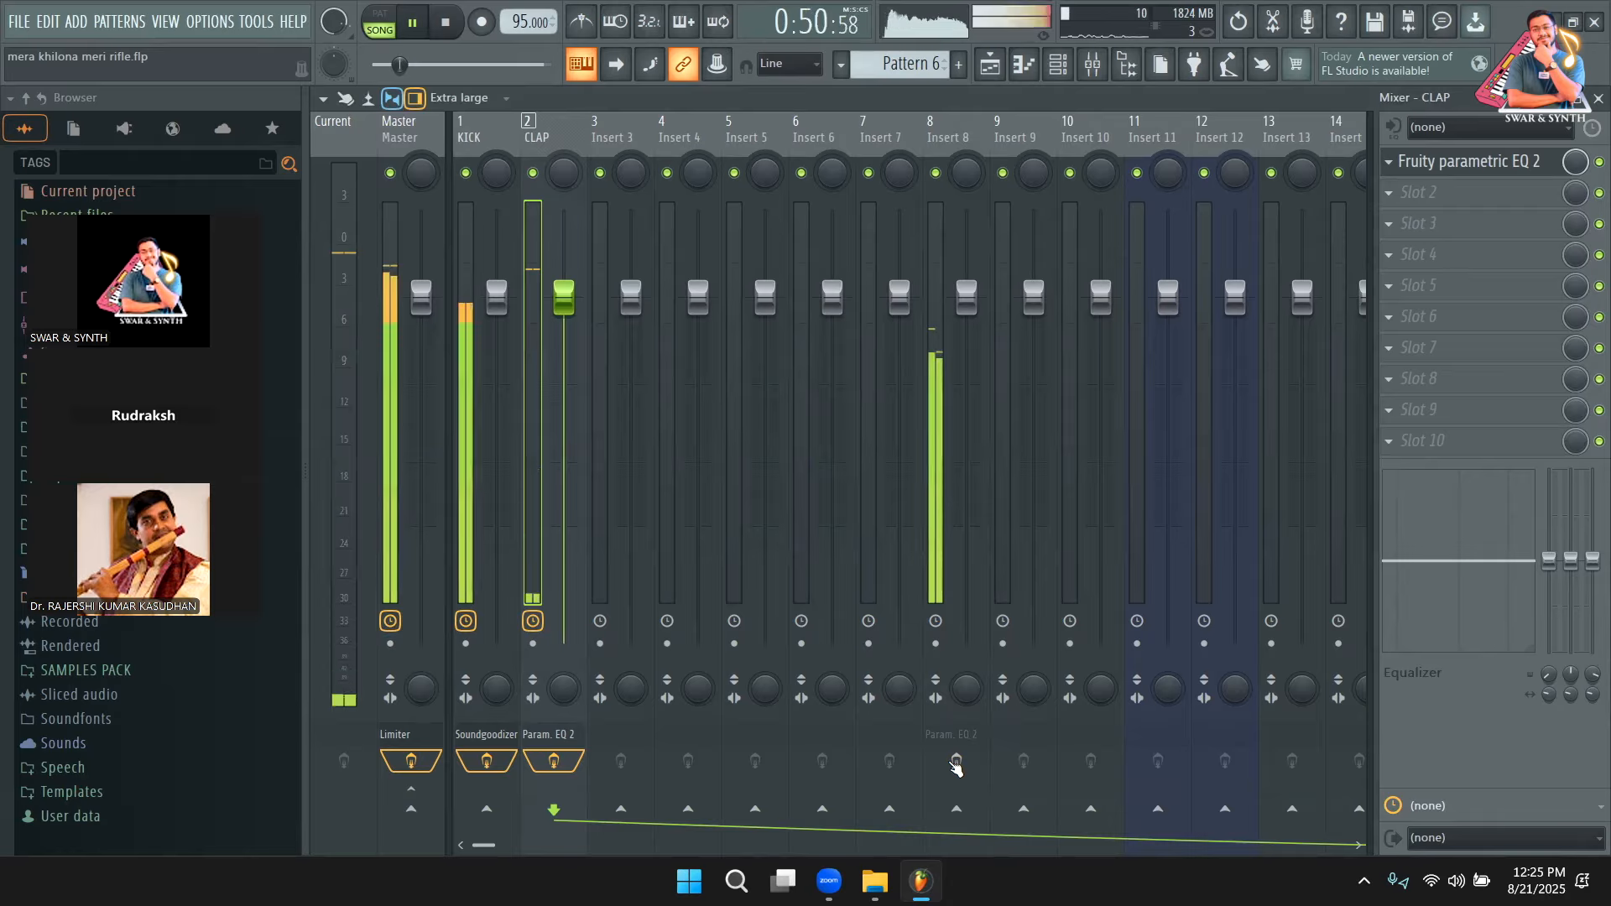
key("space")
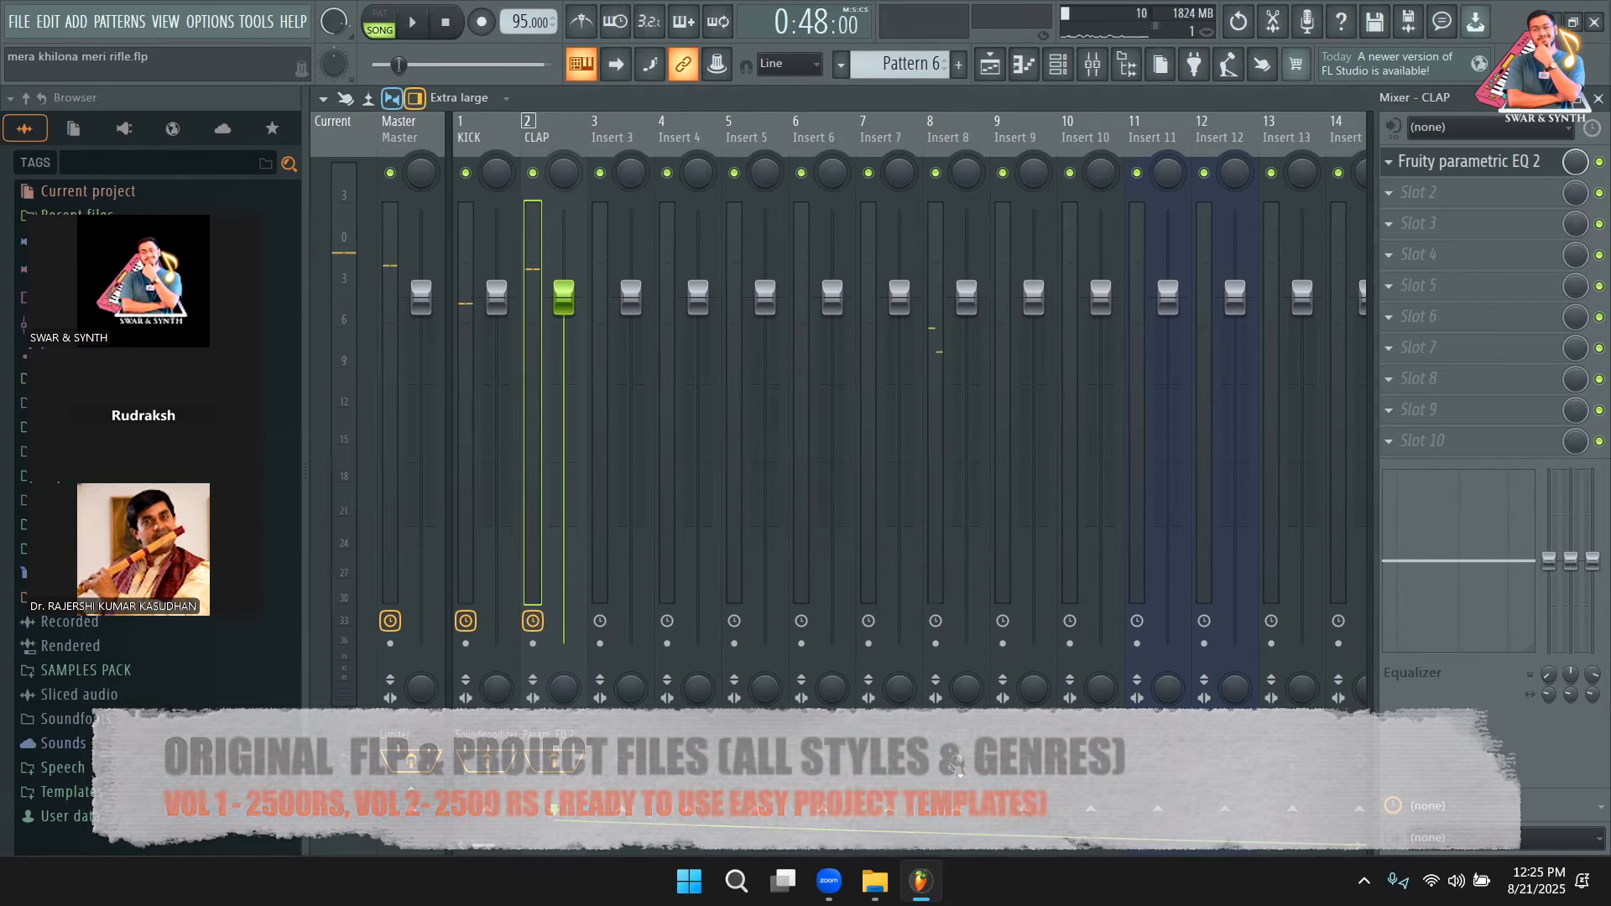
key("space")
key("space")
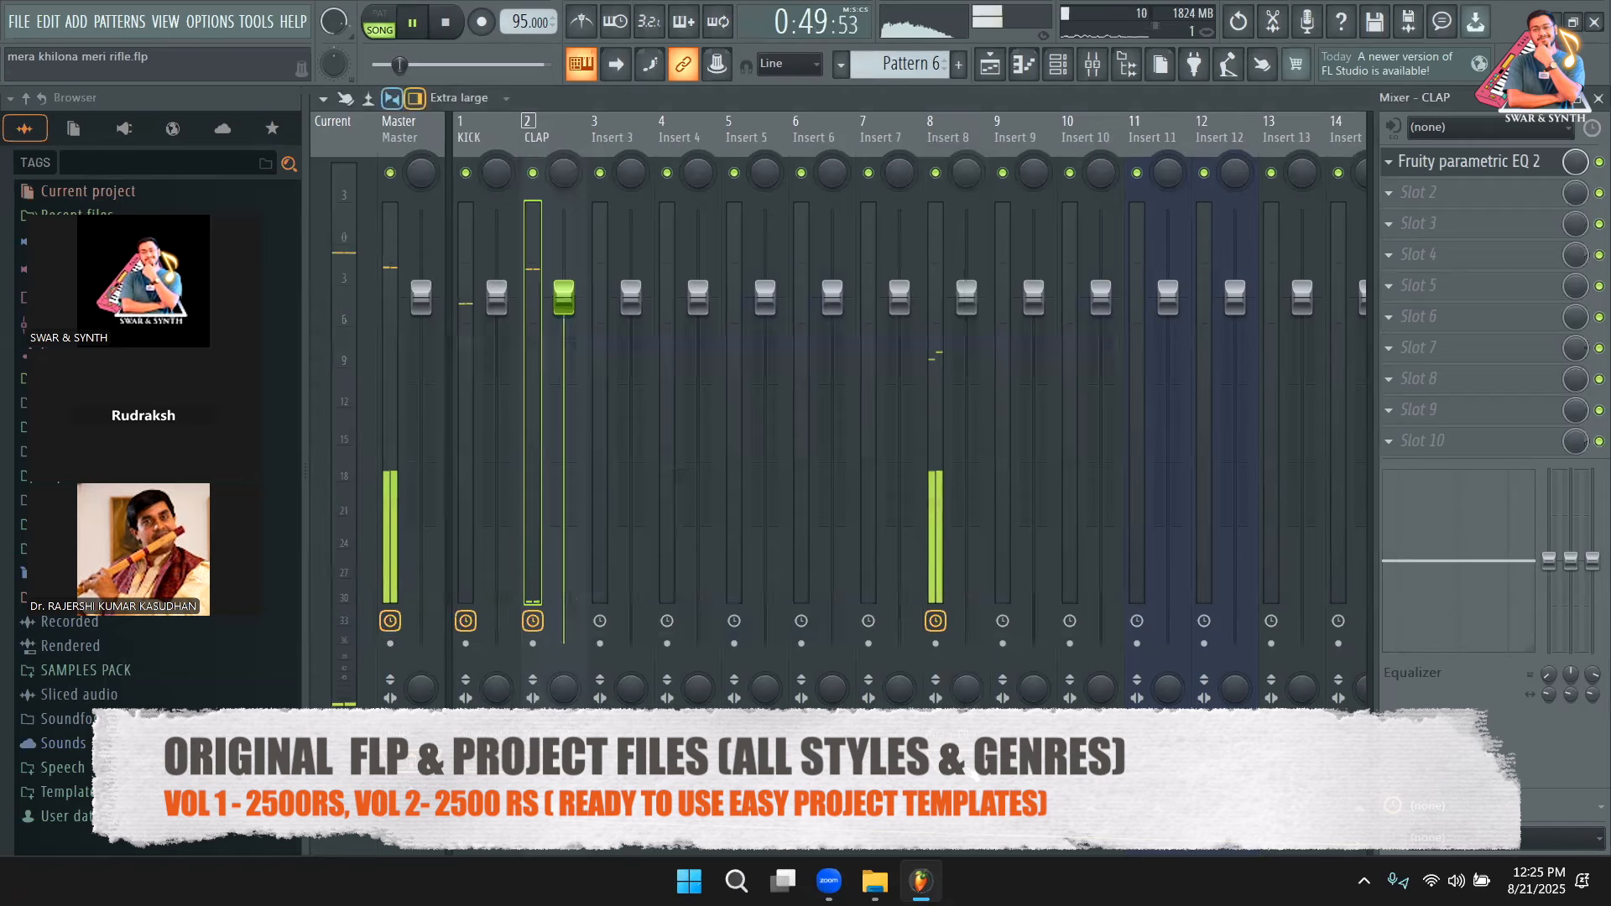
key("space")
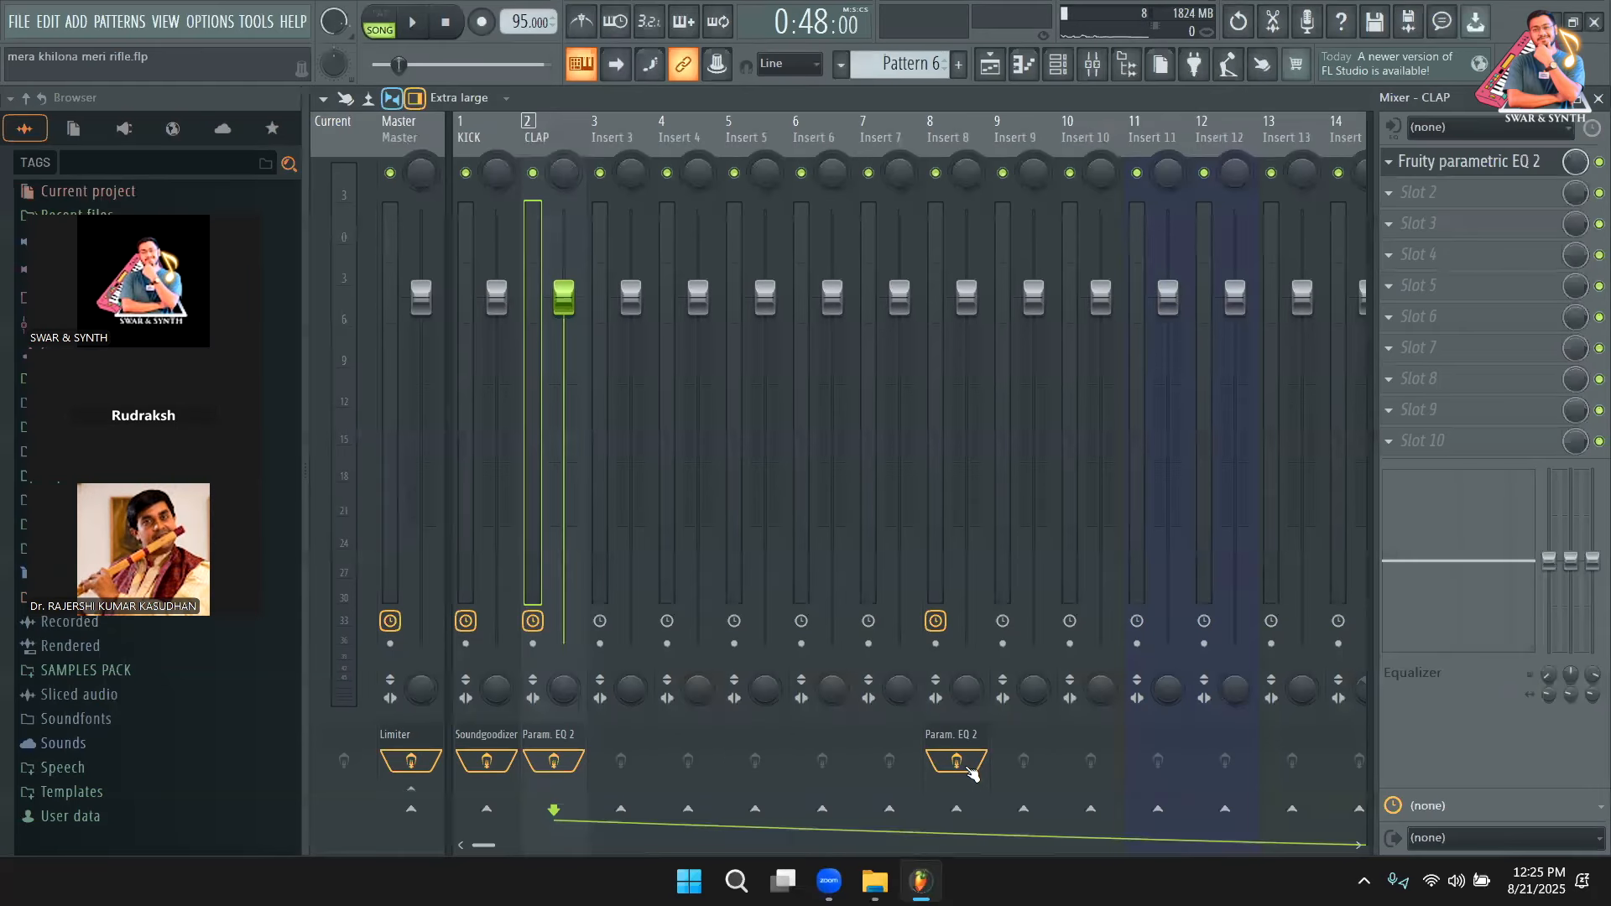
Compare playback with the parametric EQs on CLAP and Insert 8 enabled and bypassed, re-enabling both when done.
key("space")
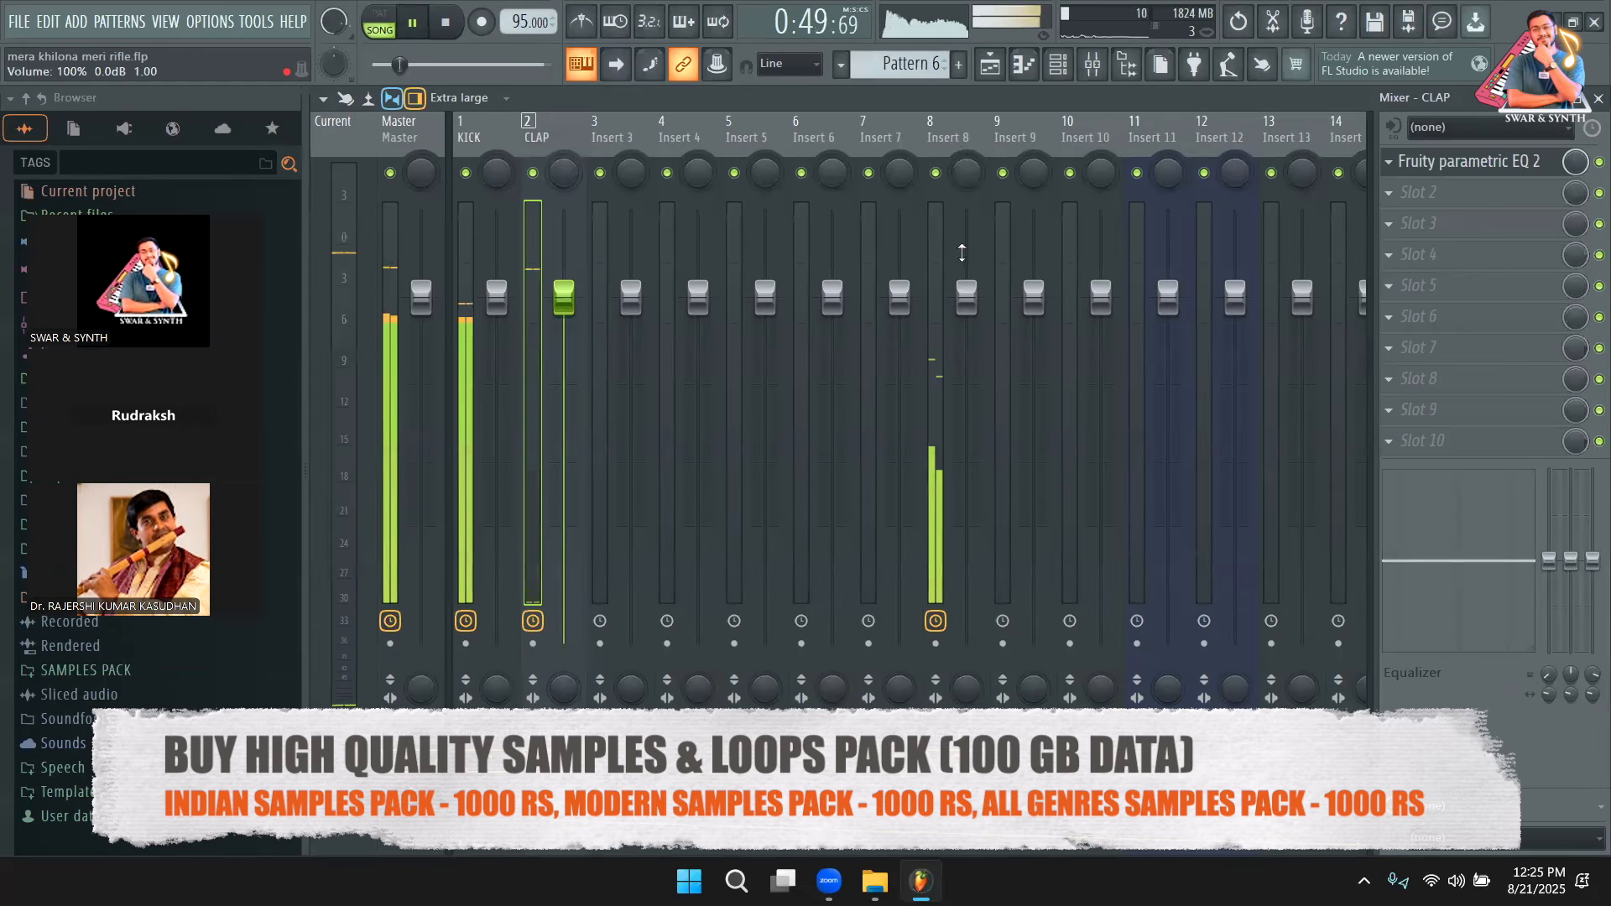
key("space")
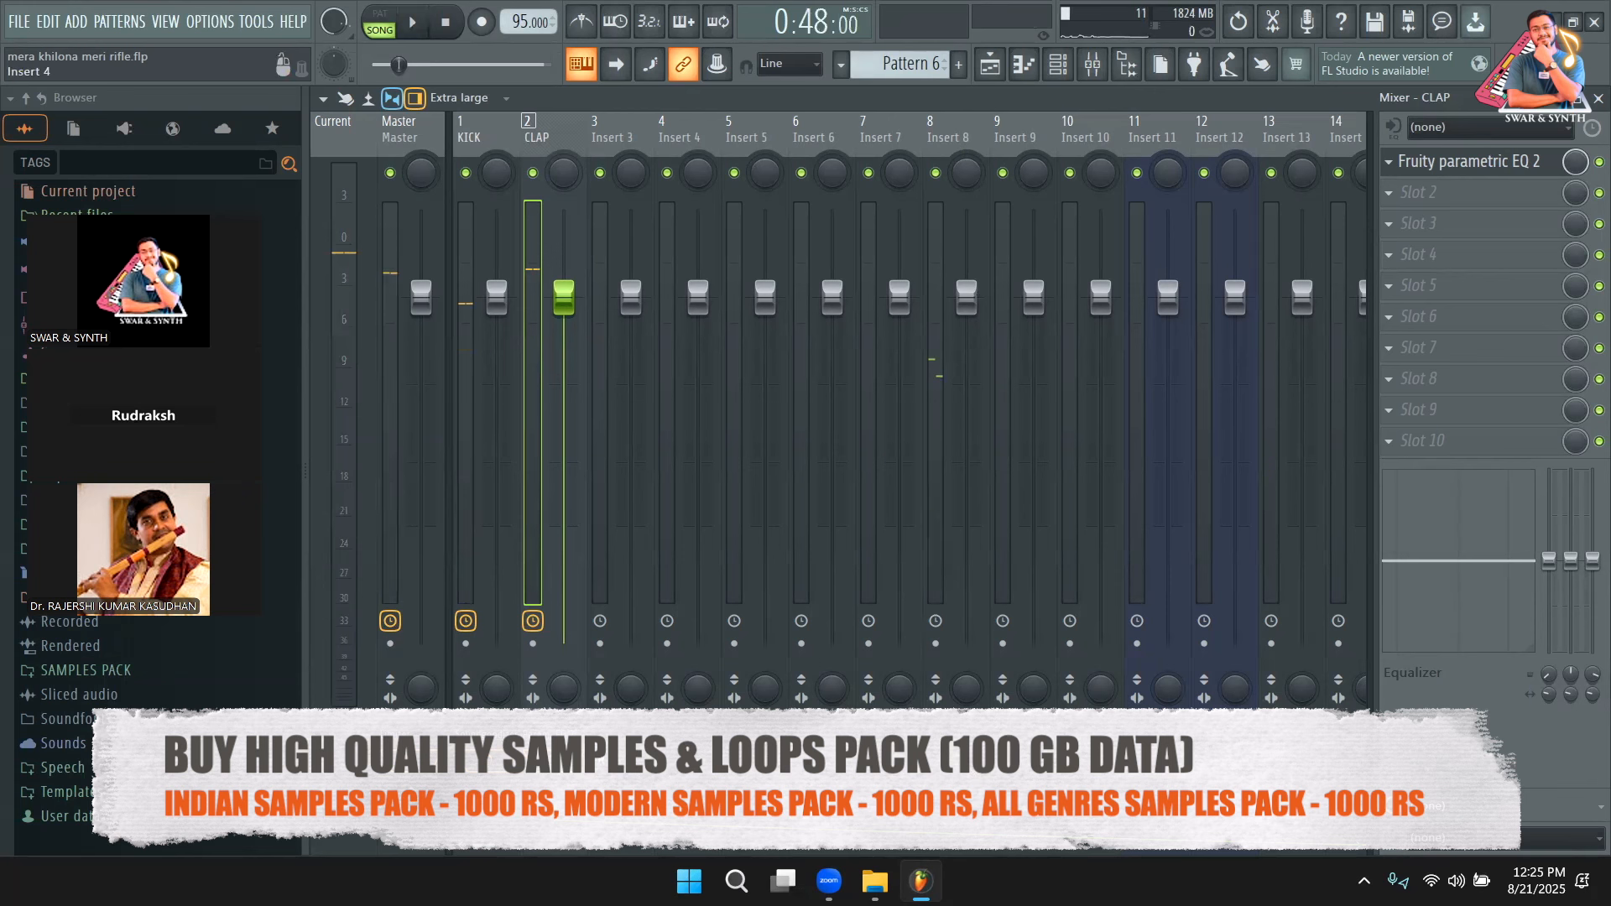
key("space")
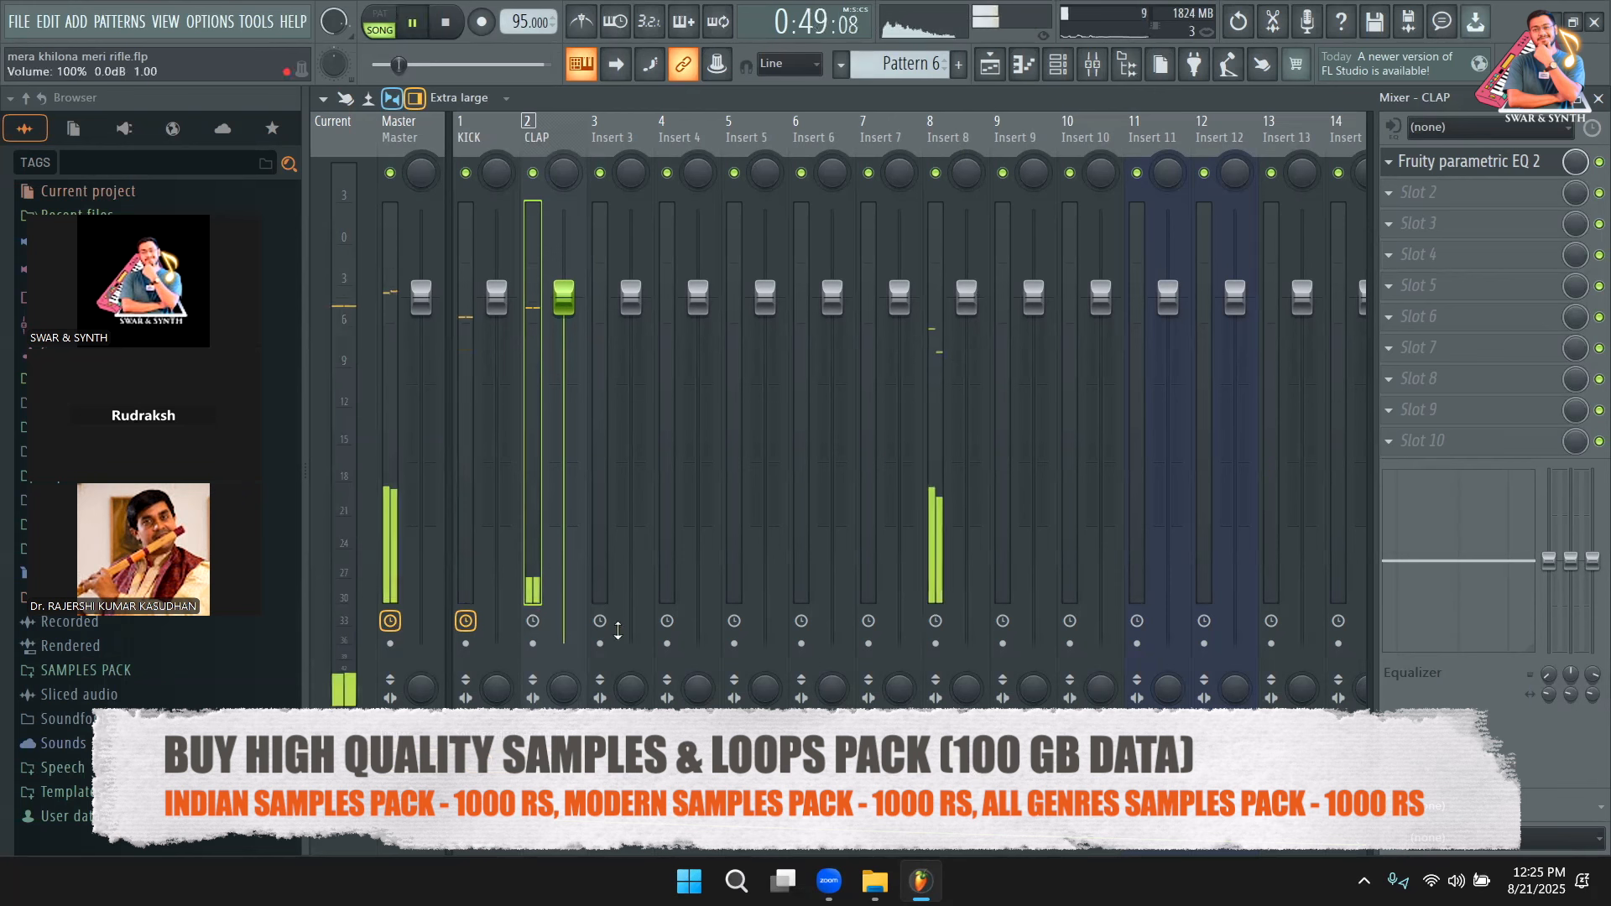
key("space")
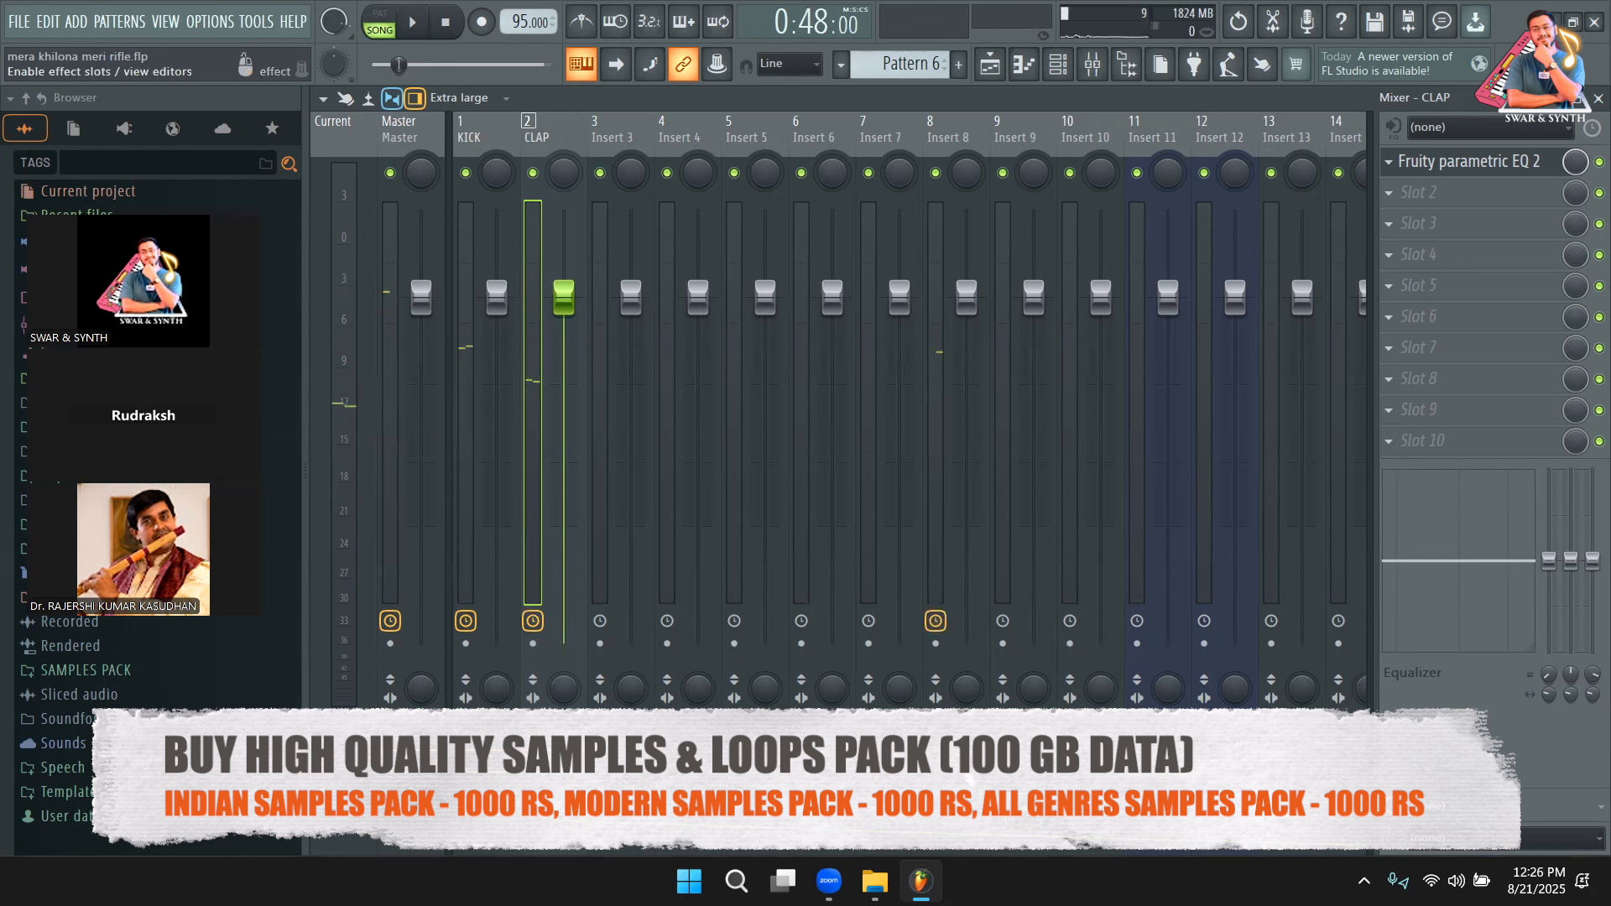
Play the mix with all insert effects on, and again with the KICK, CLAP and Insert 8 effects bypassed.
key("space")
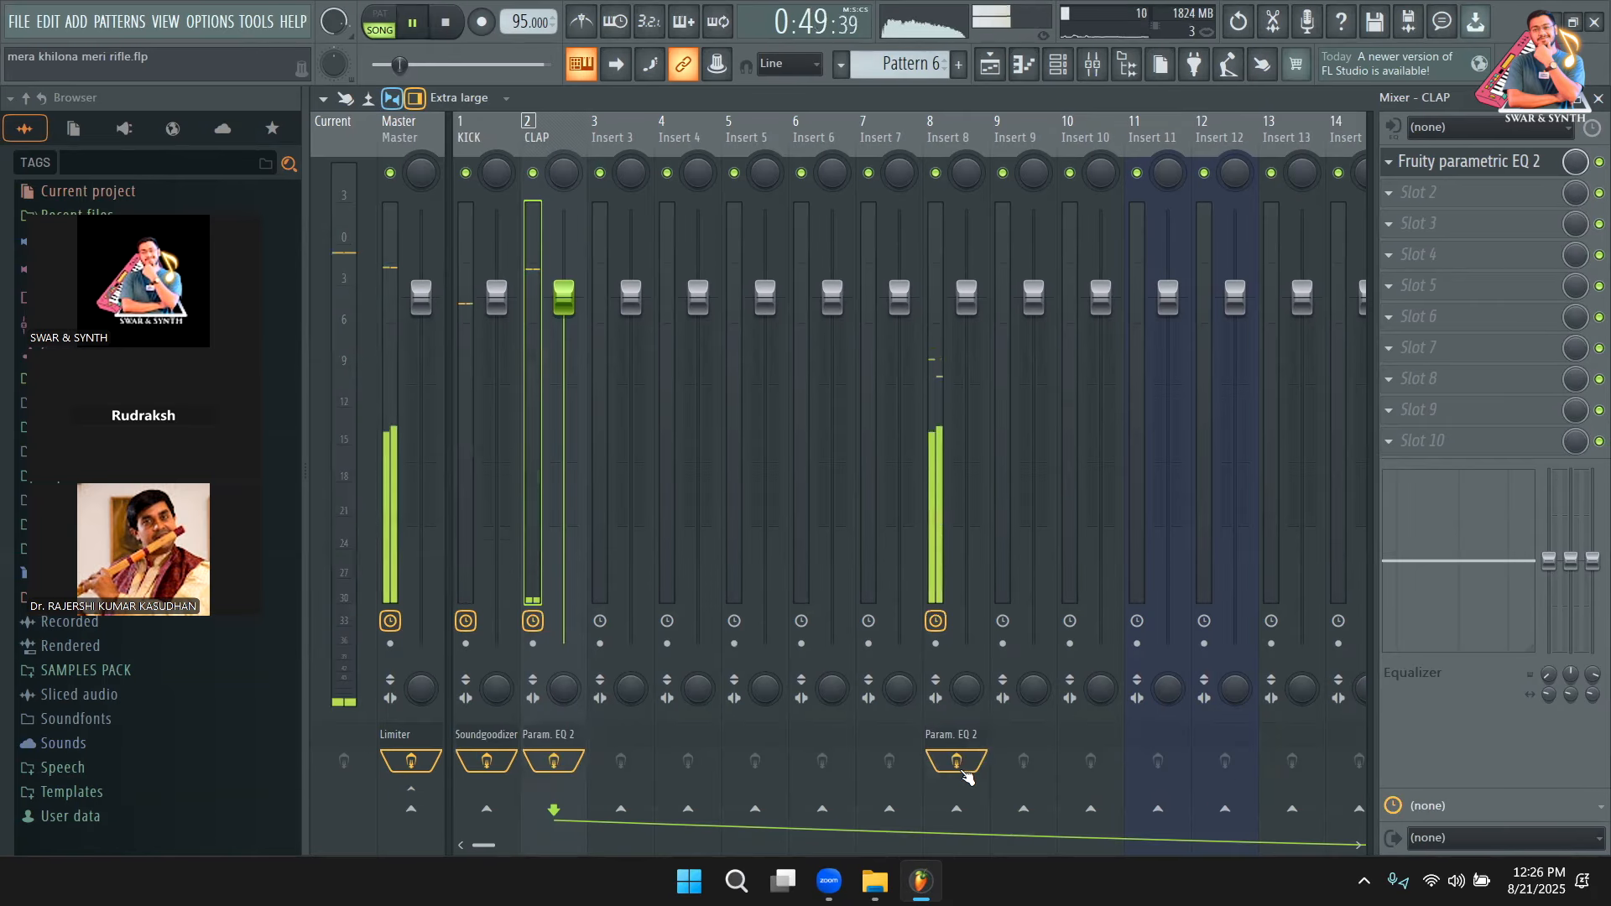
key("space")
left_click(957, 761)
left_click(554, 761)
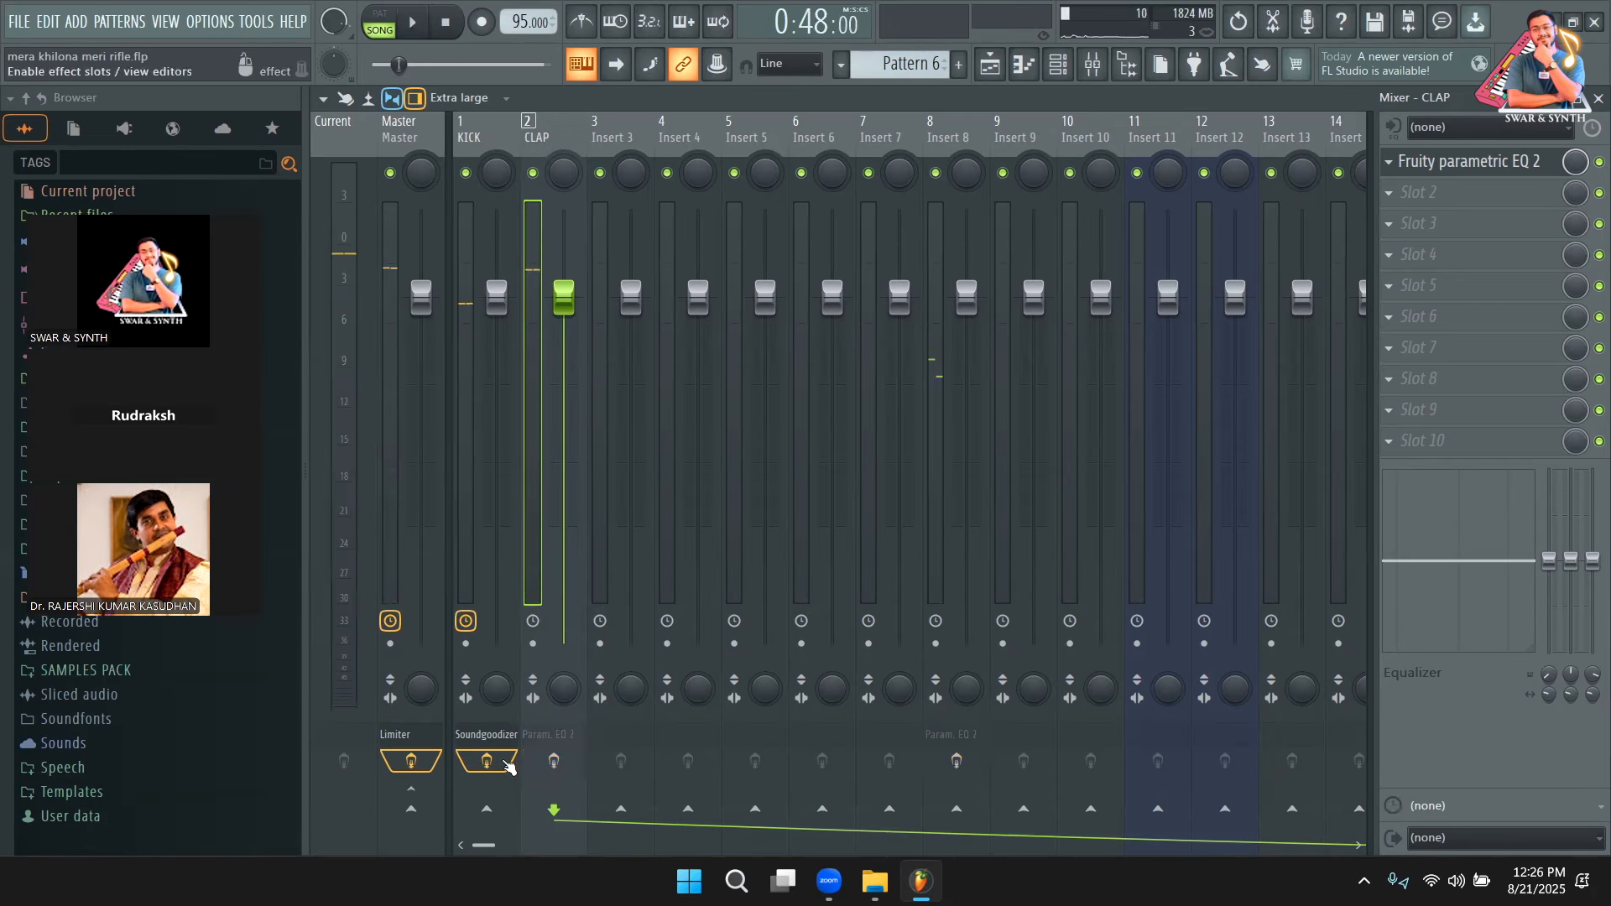
key("space")
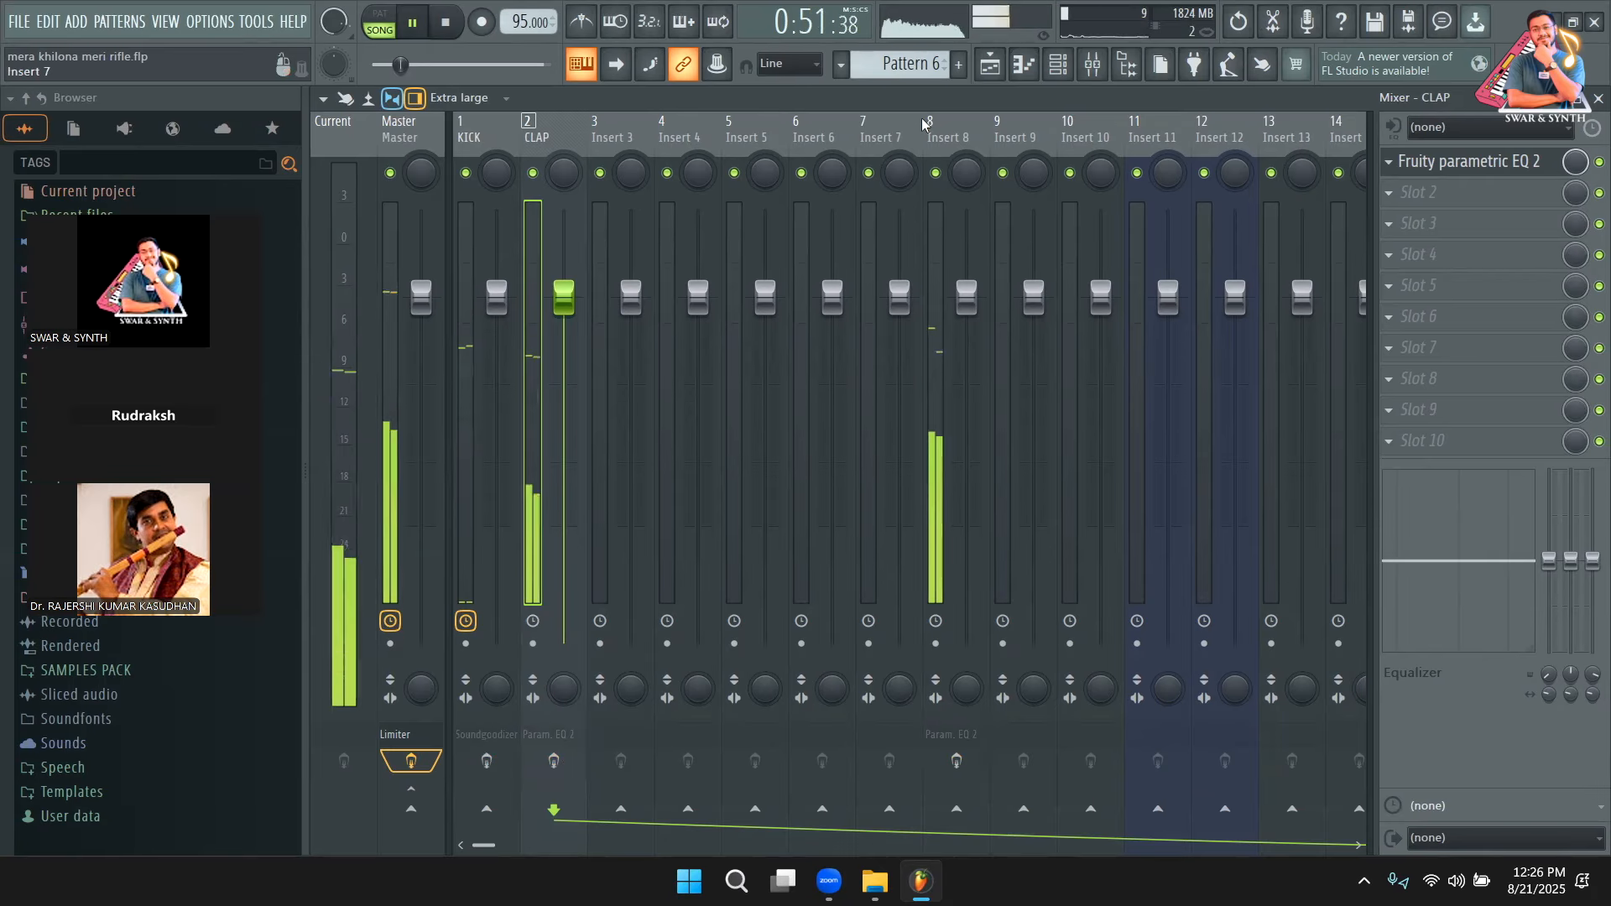
key("space")
Re-enable the effects on KICK, CLAP and Insert 8, and lower the CLAP fader to -3.5 dB during playback.
left_click(975, 174)
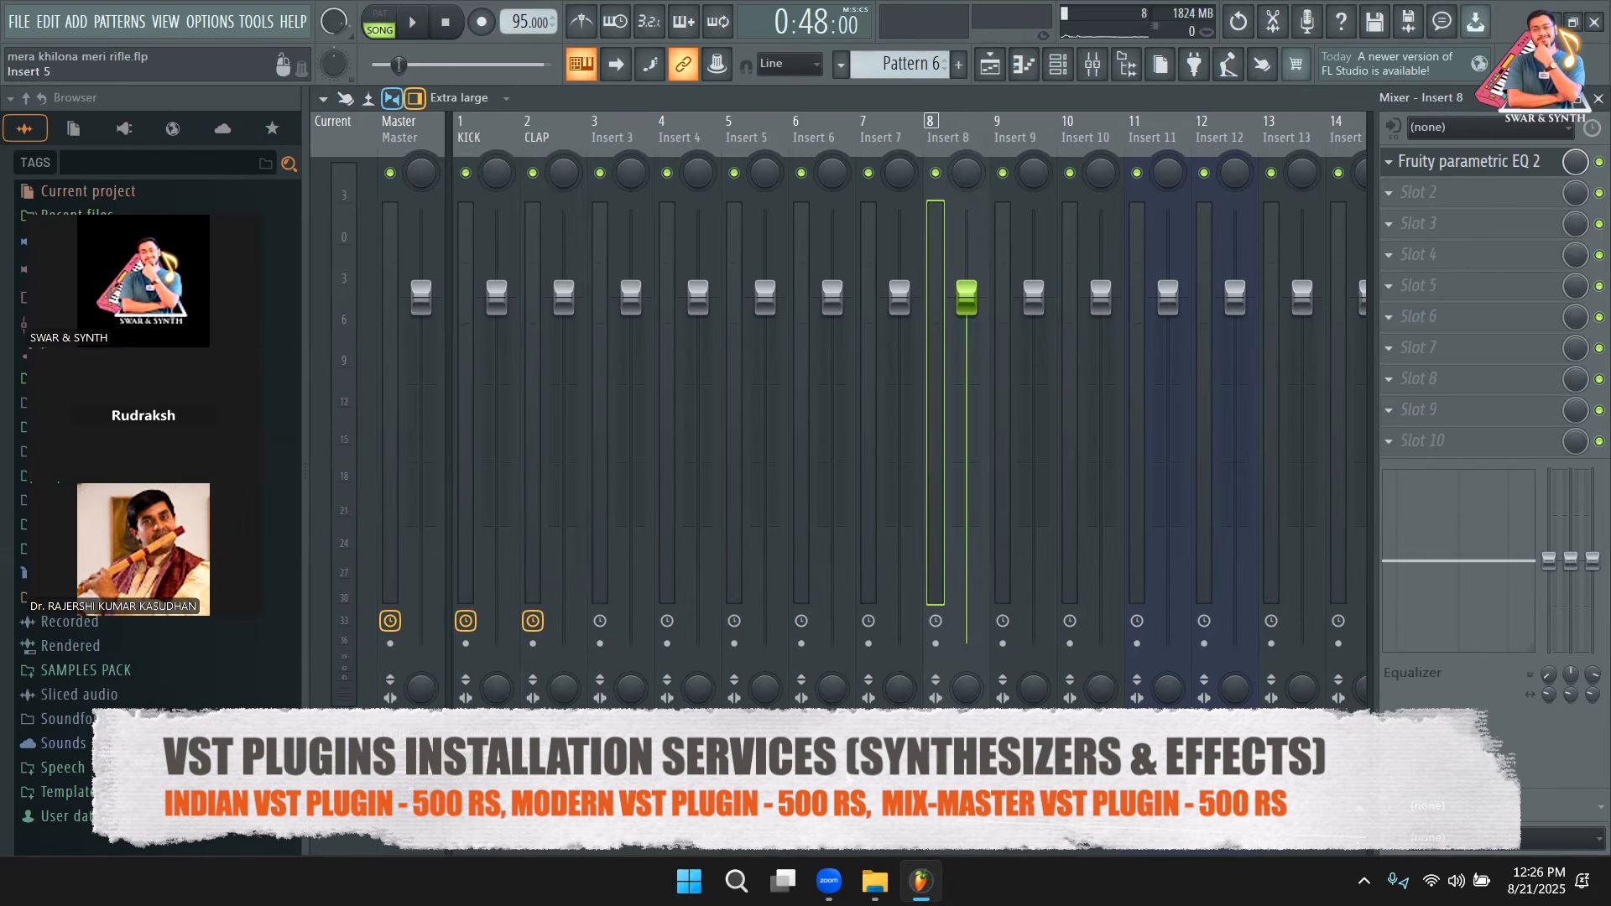
key("space")
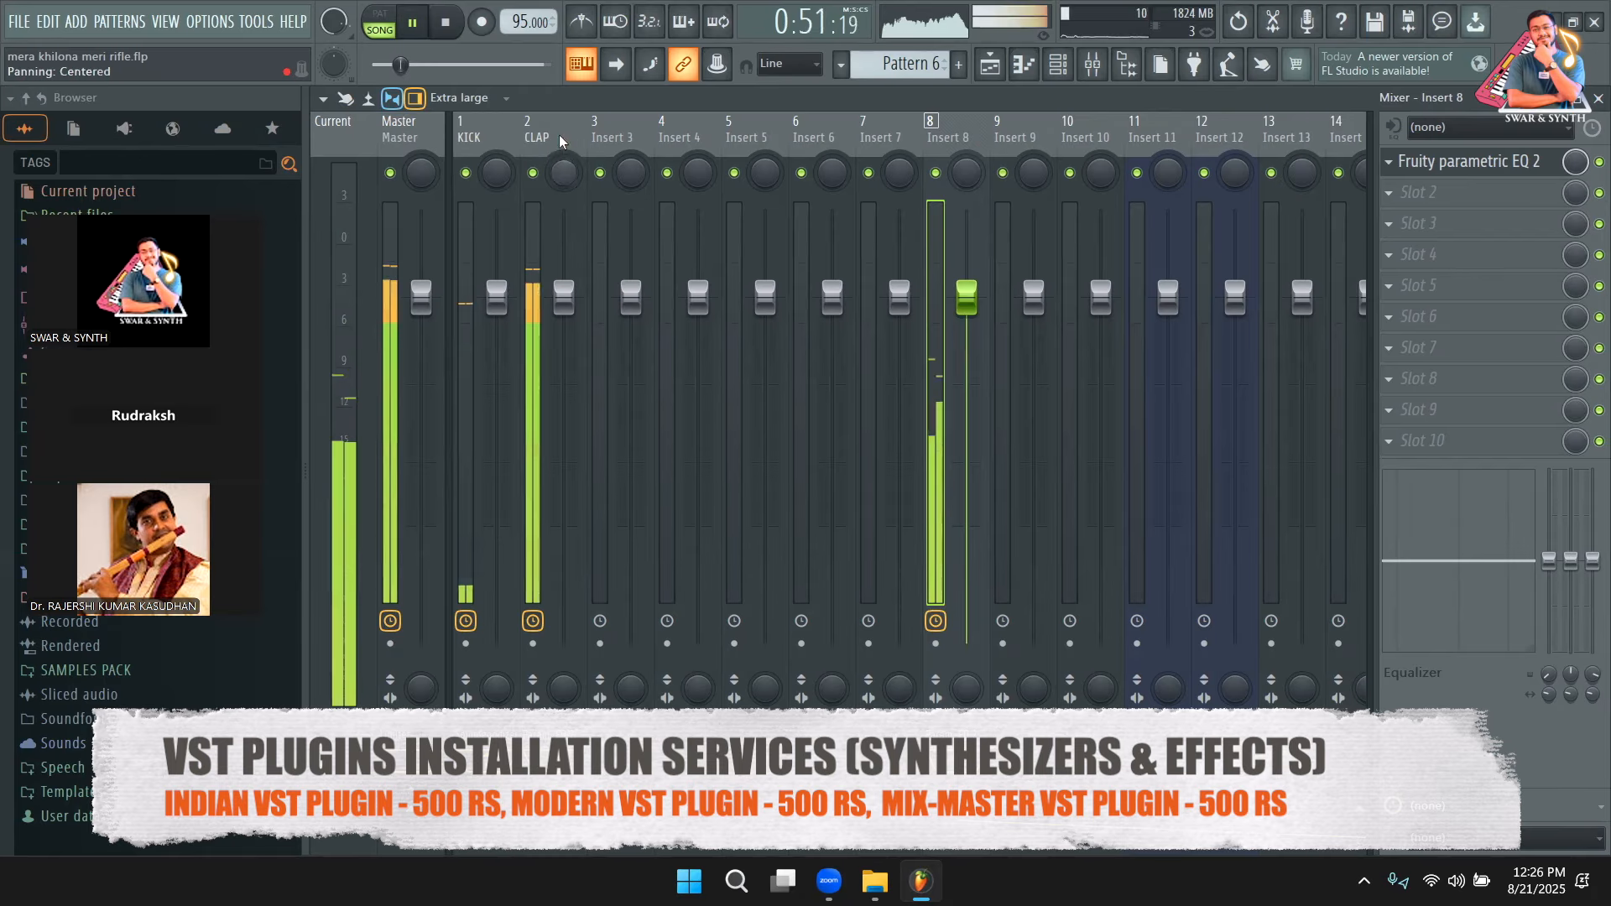
left_click(588, 291)
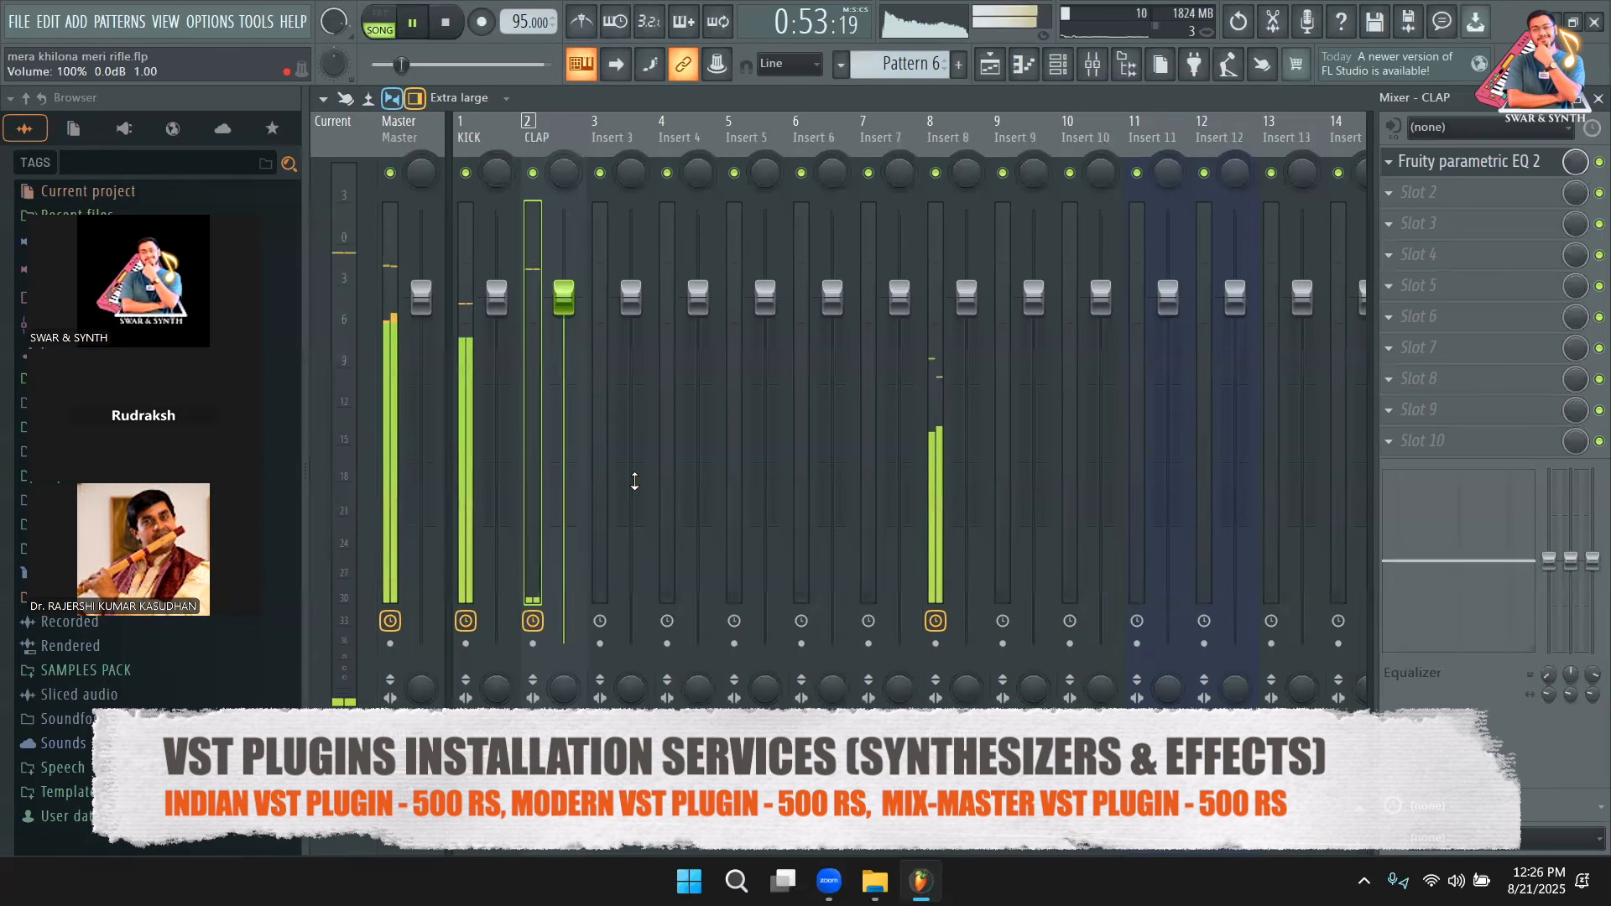
left_click_drag(566, 304, 564, 351)
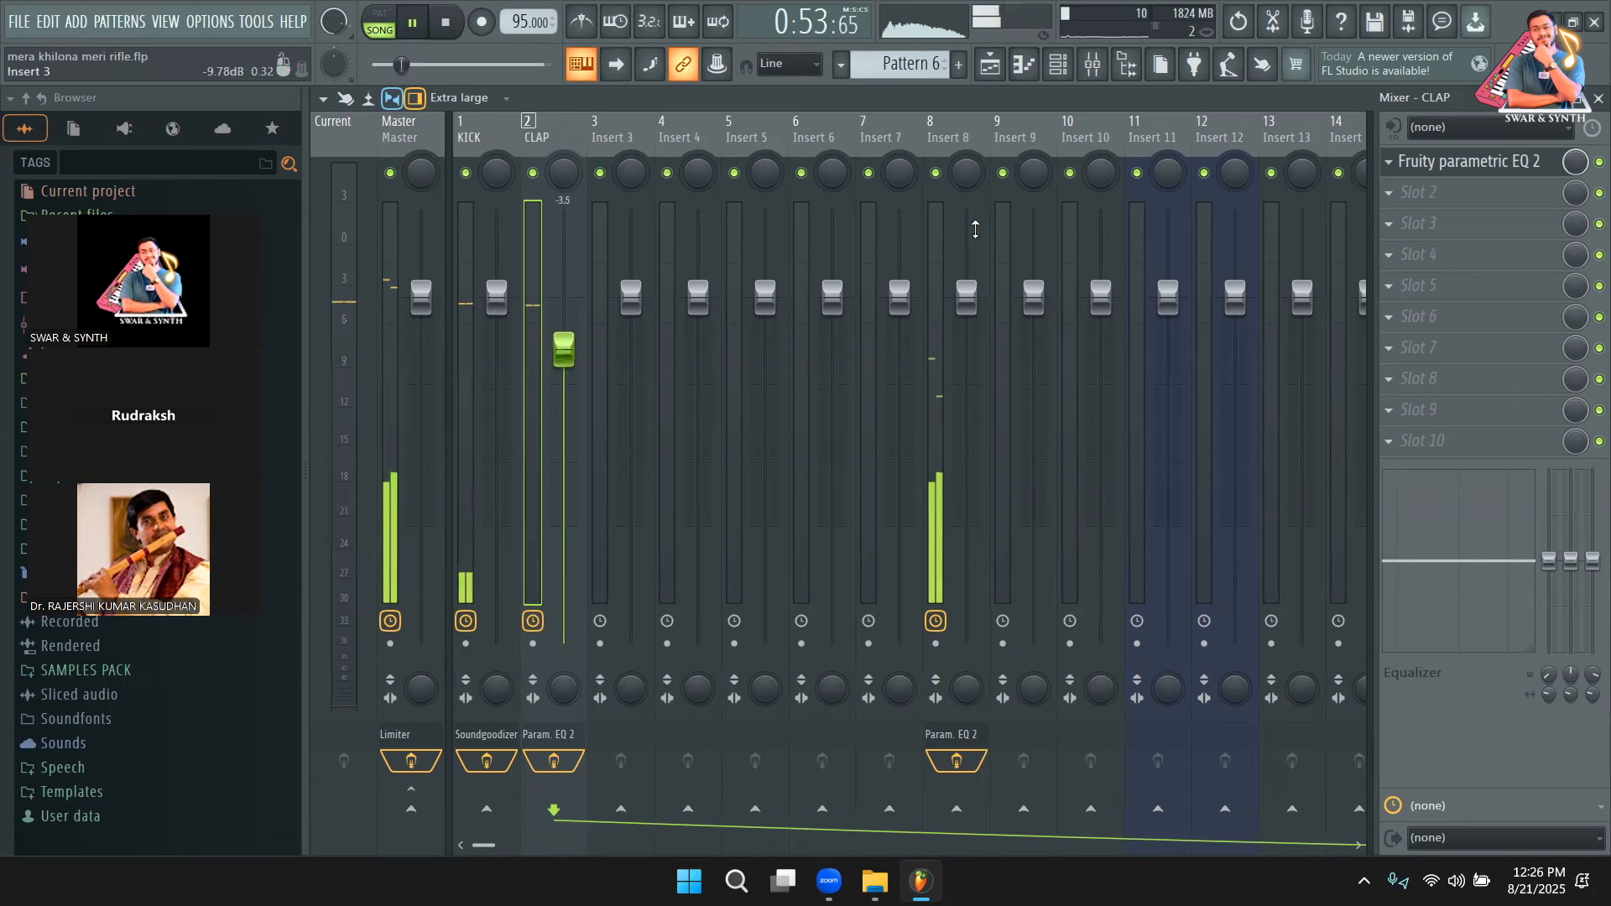
key("space")
Unmute playlist Track 11 in place of Track 10 during playback and open the channel settings of its audio clip.
left_click(991, 65)
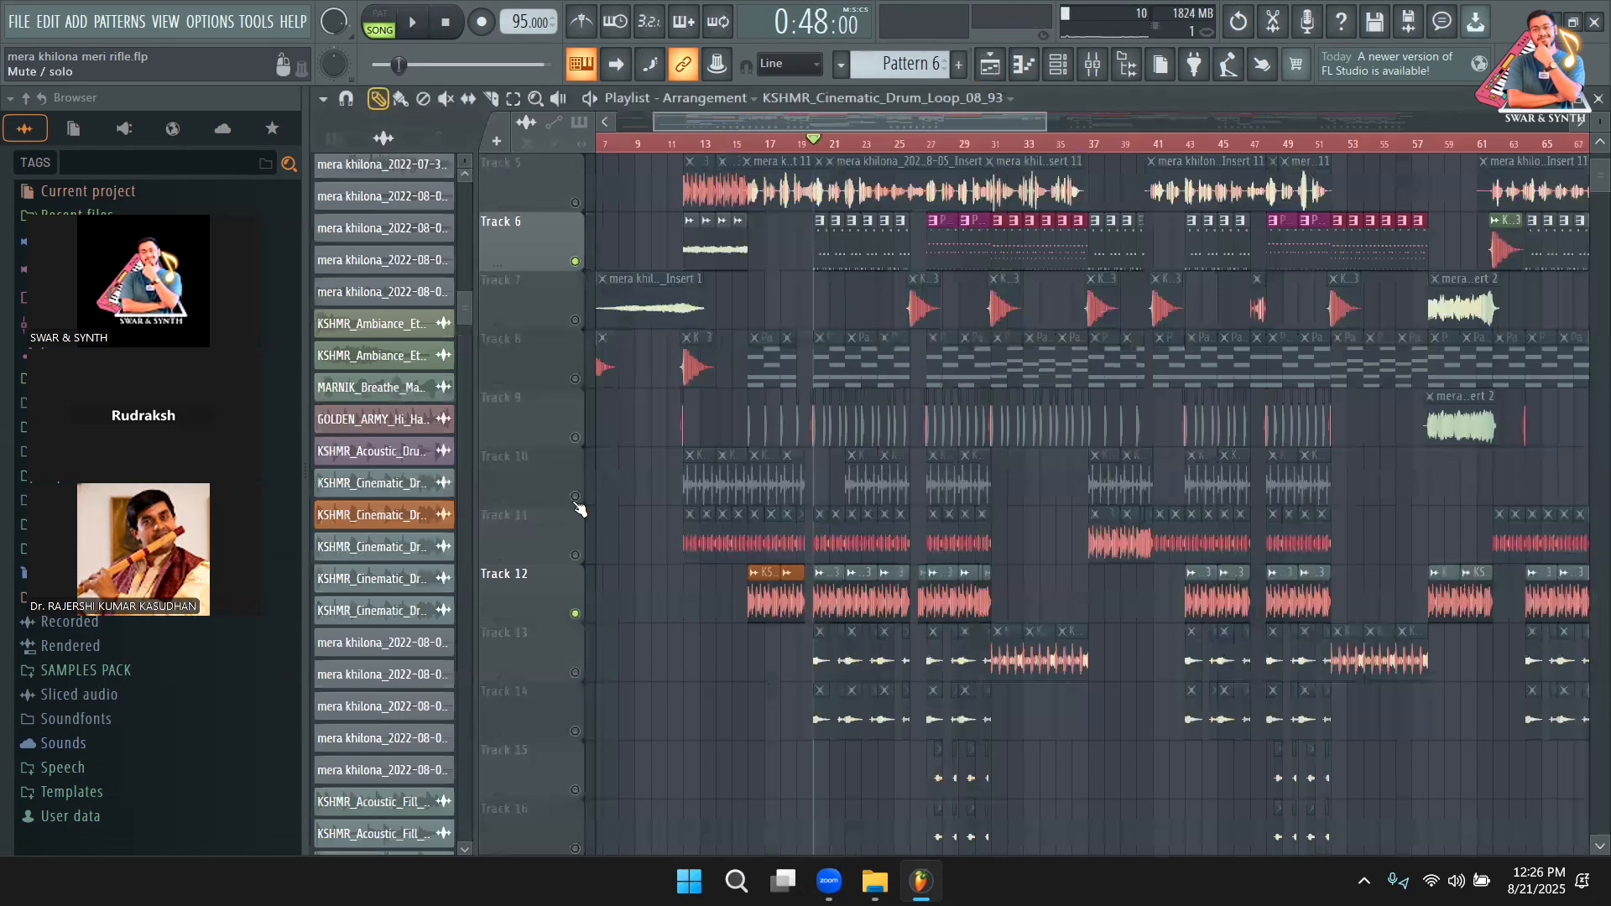
key("space")
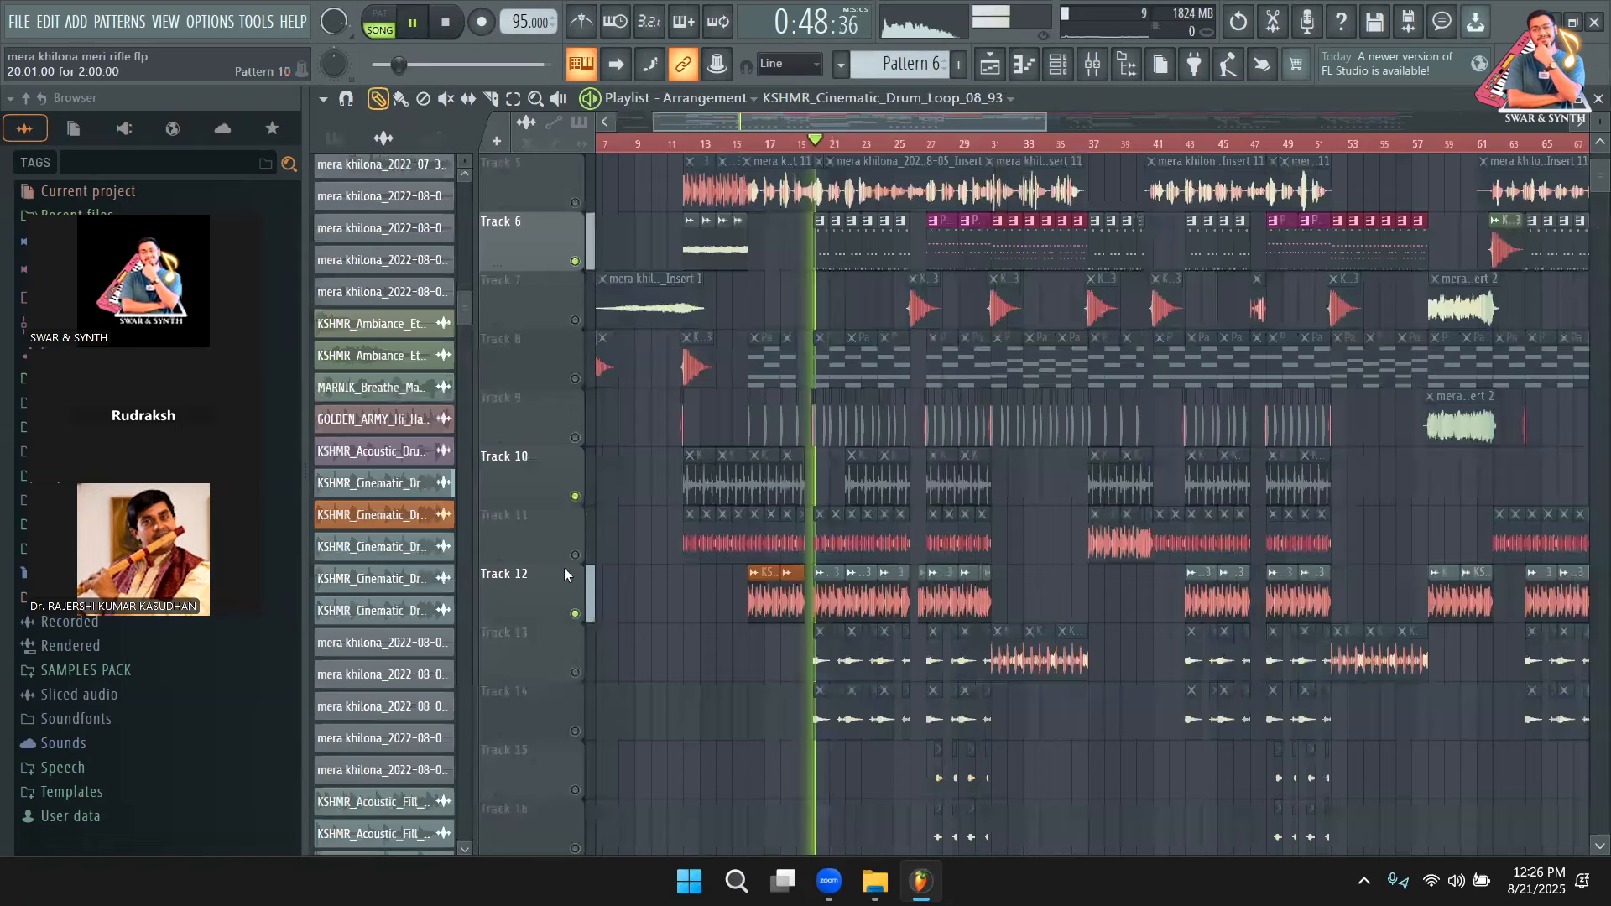
left_click(575, 555)
left_click(575, 497)
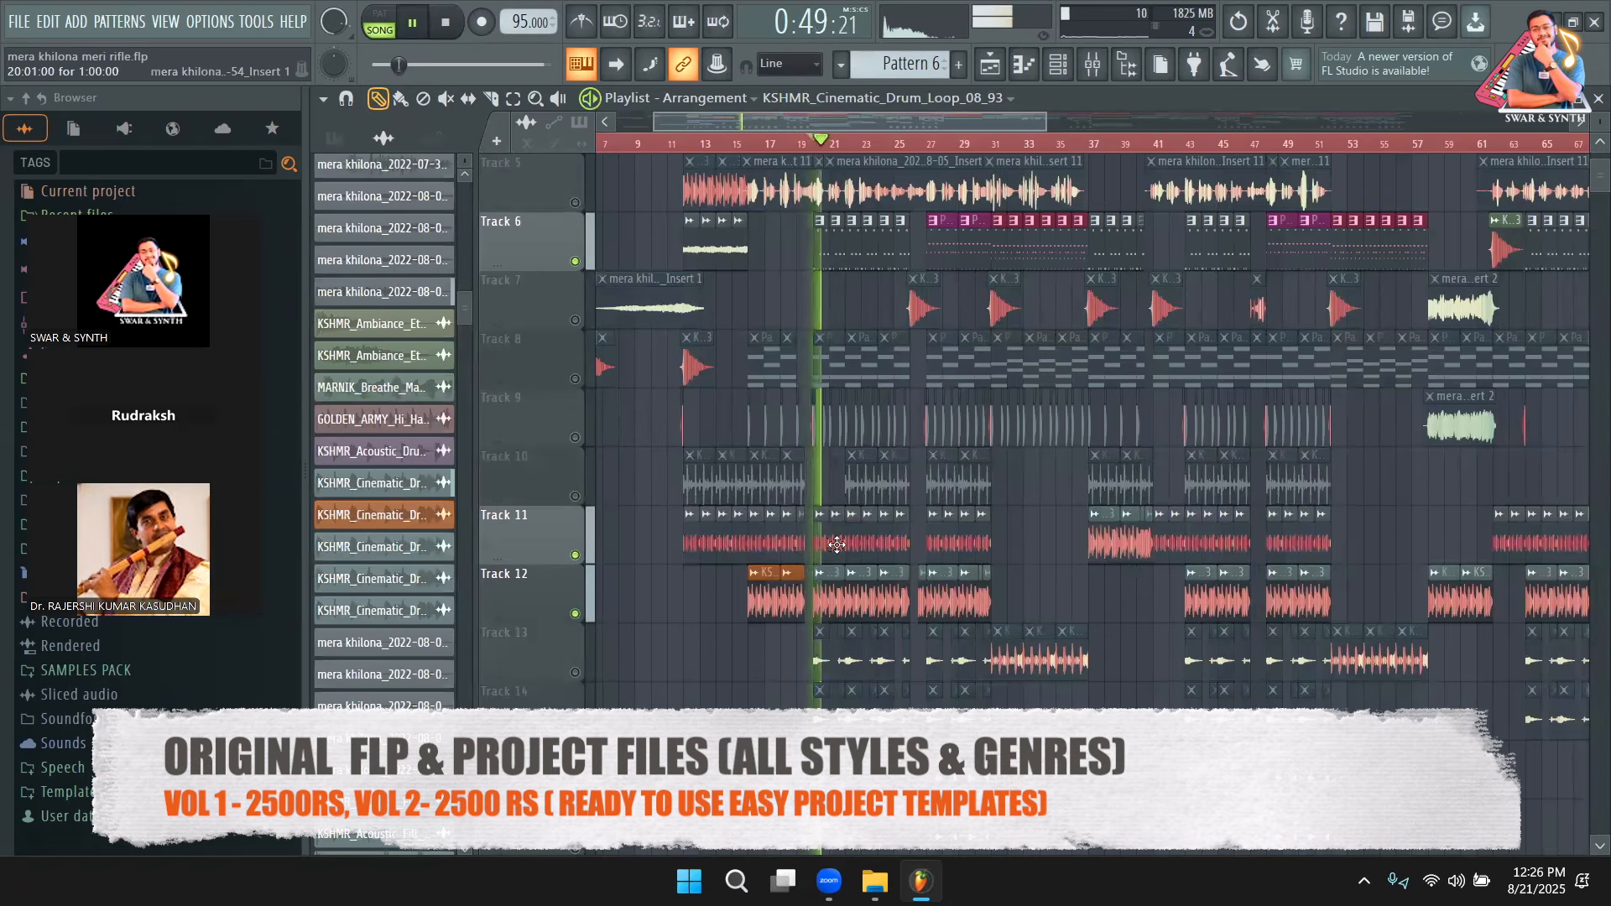
double_click(837, 545)
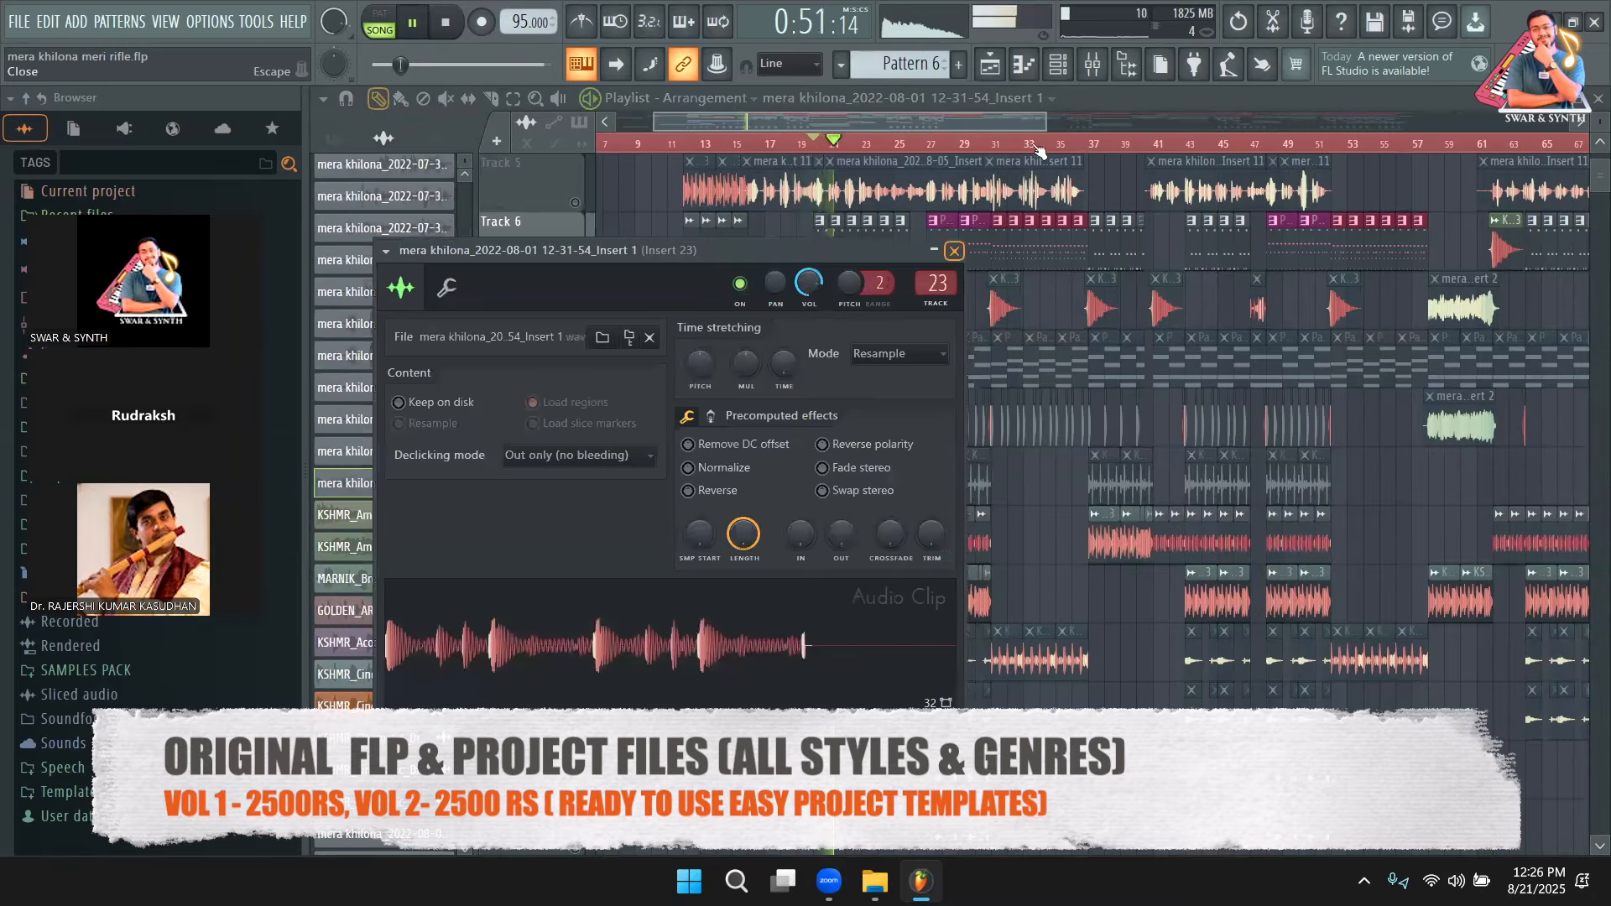
Open the mixer and play the section to compare the levels of Insert 23, KICK, CLAP and Insert 8.
key("space")
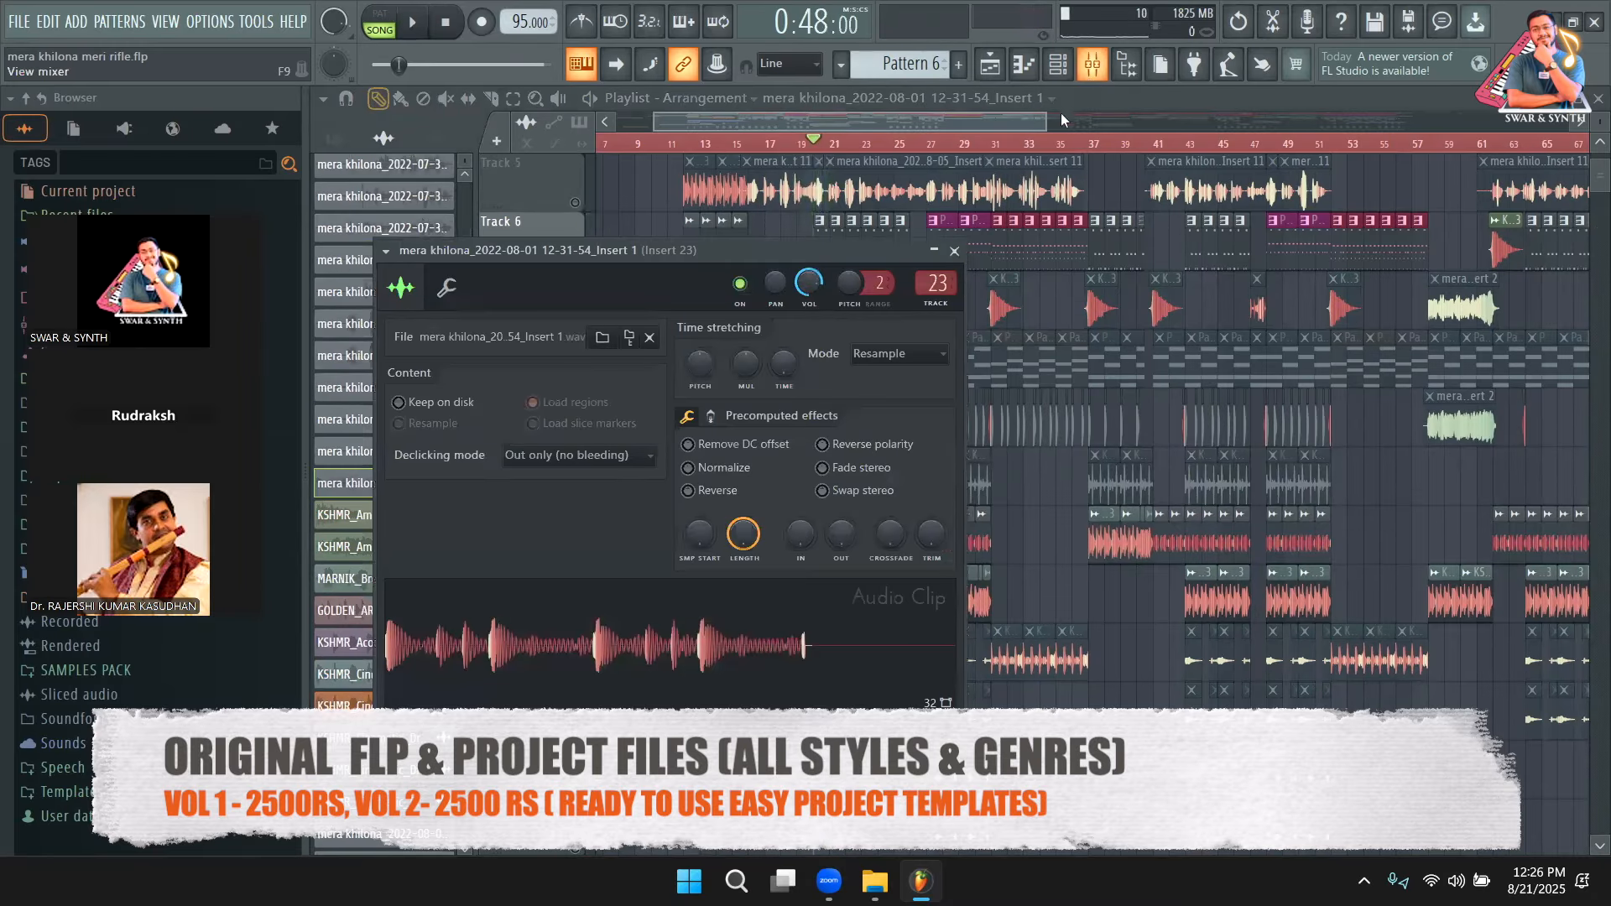
key("F9")
key("space")
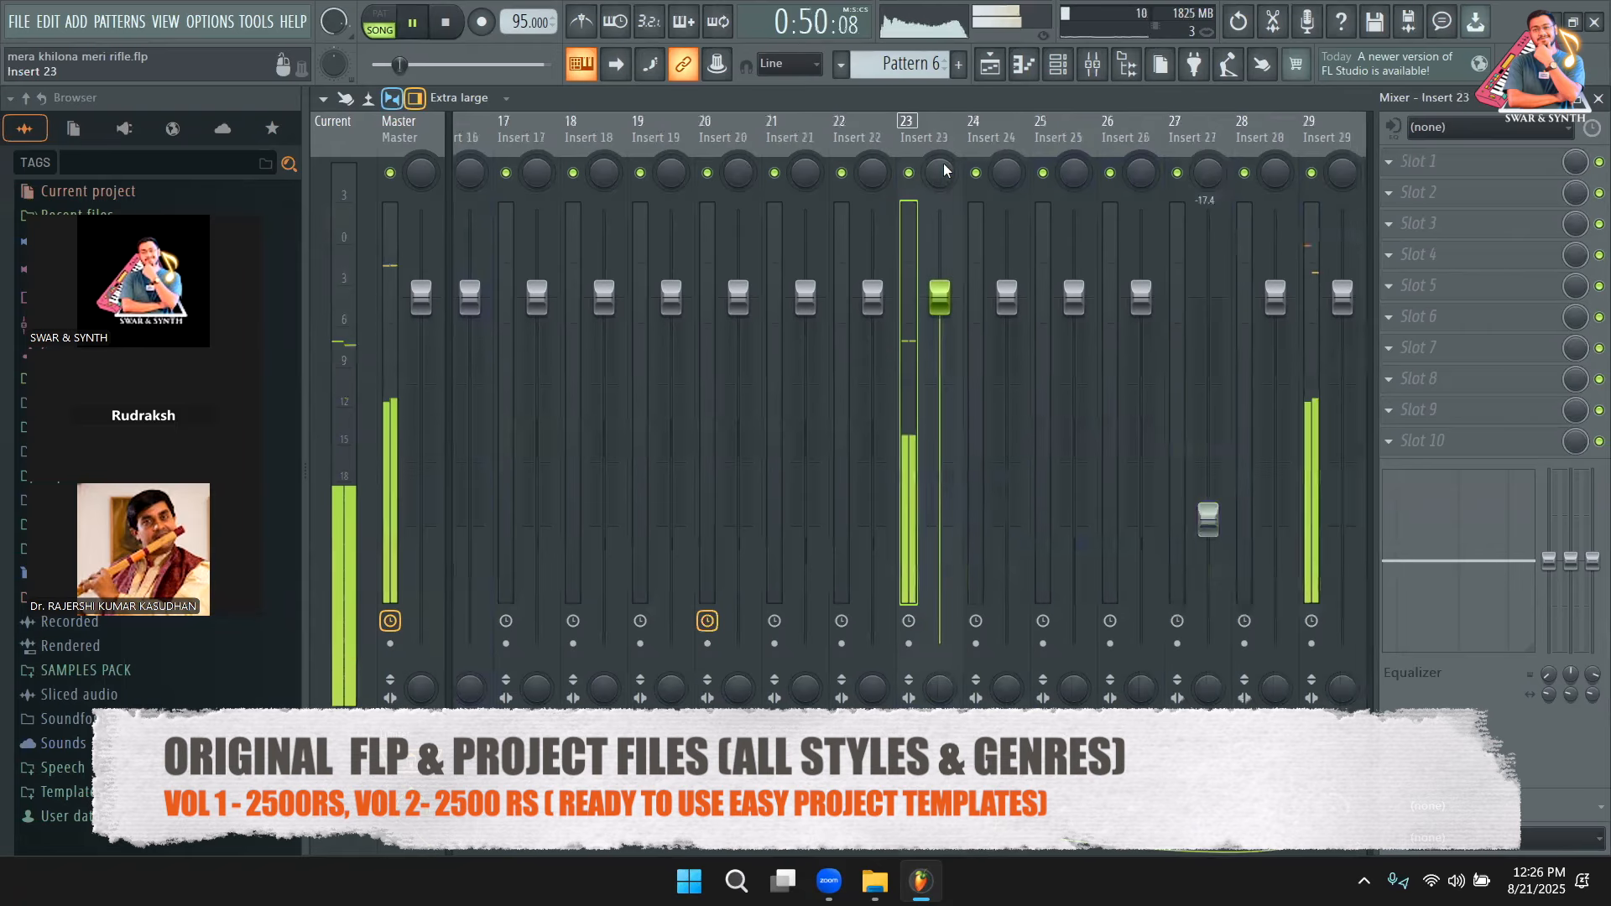
key("space")
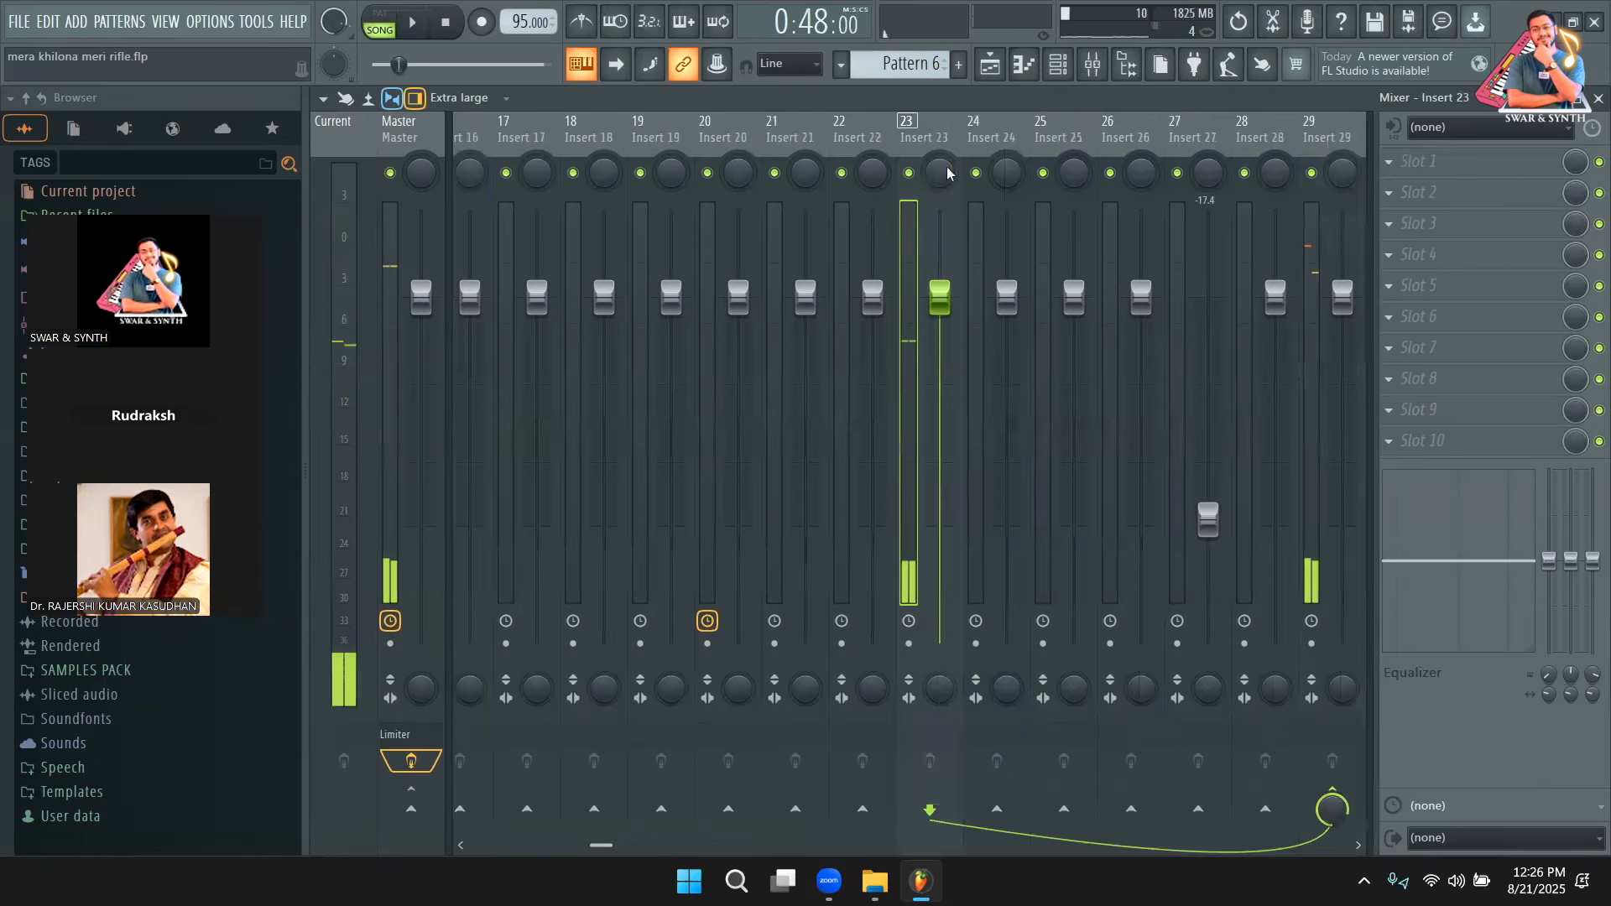
key("space")
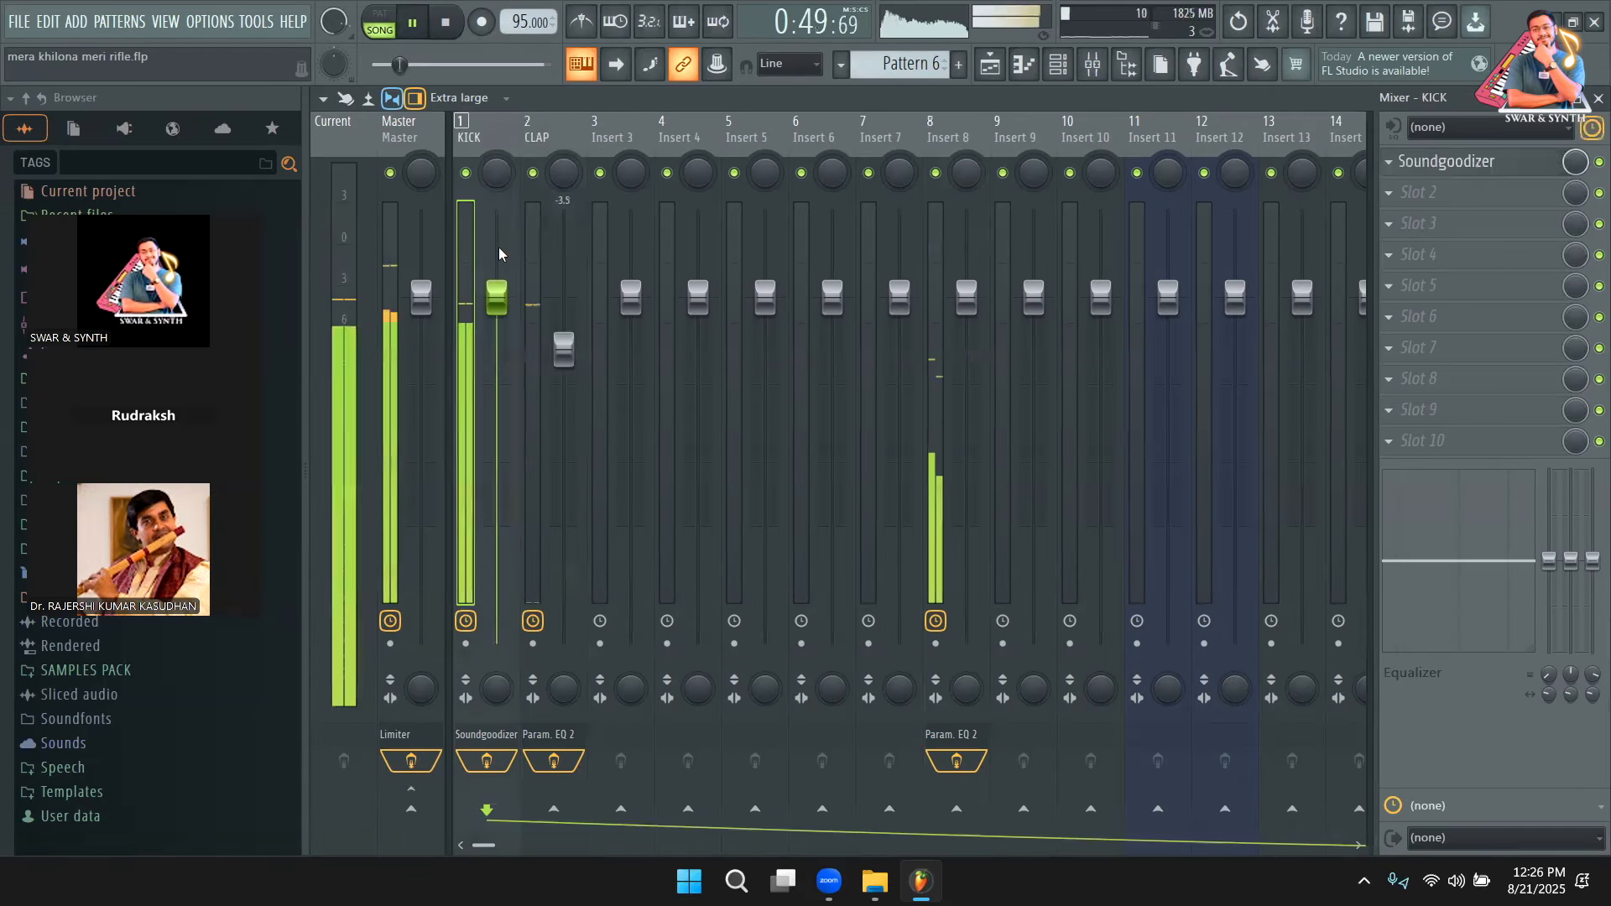
left_click_drag(578, 258, 909, 304)
key("space")
key("space")
key("space")
Lower the Insert 23 fader to -5.0 dB and replay the section to hear the new level.
scroll(912, 311, "up", 3)
left_click(1033, 310)
left_click(1094, 313)
left_click_drag(1098, 307, 1104, 371)
key("space")
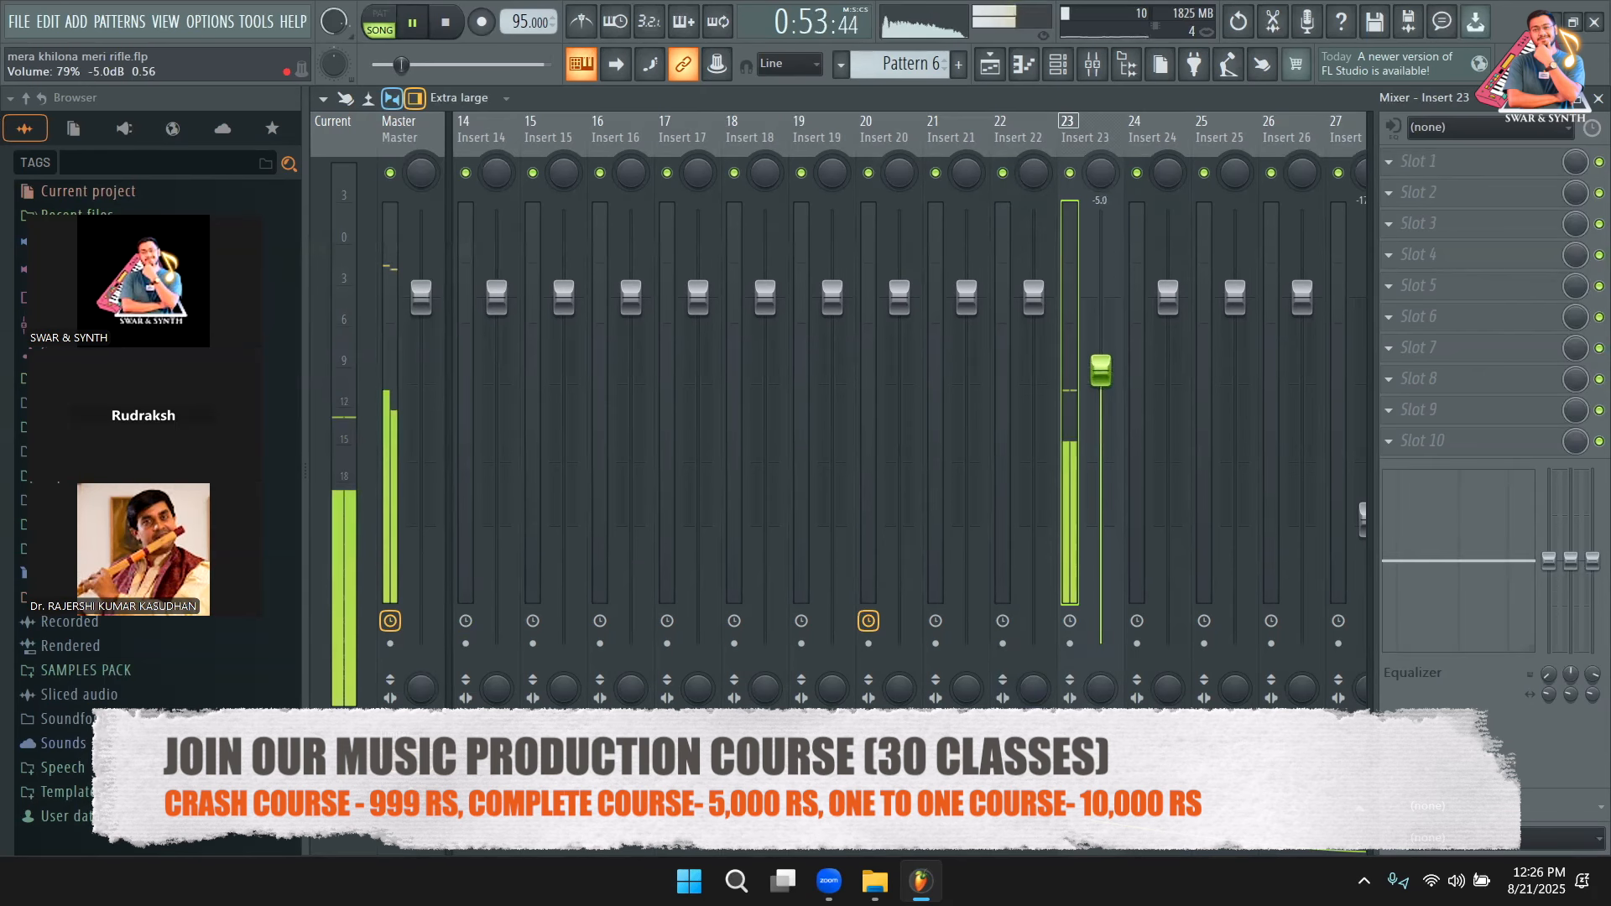
key("space")
key("space")
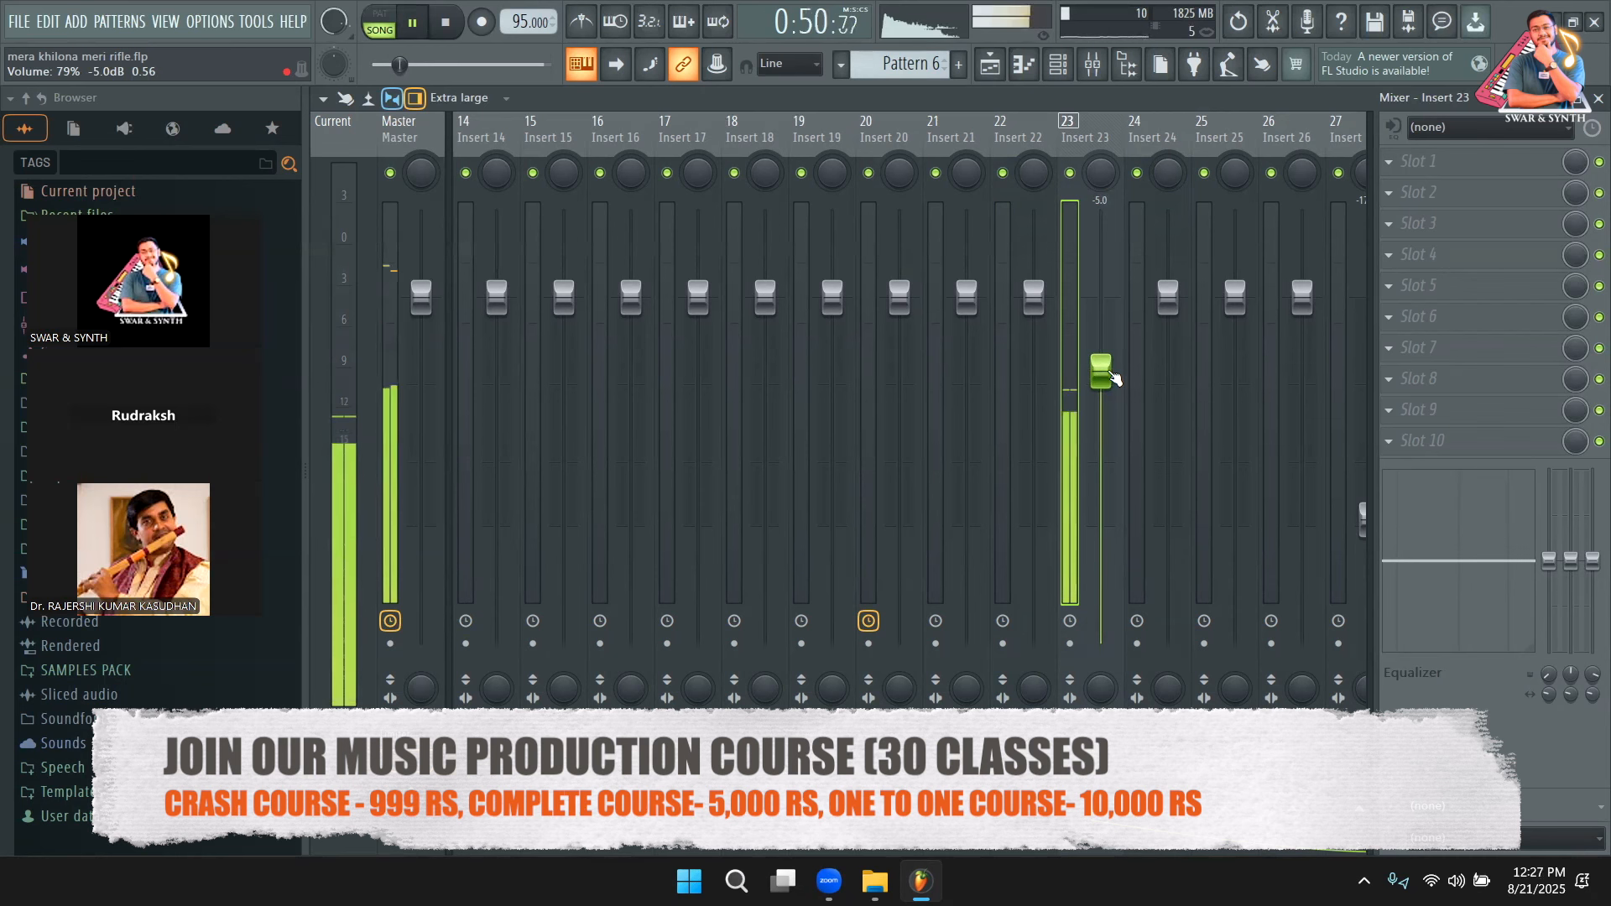
Return to the playlist, unmute Track 10 and restart playback.
left_click(990, 65)
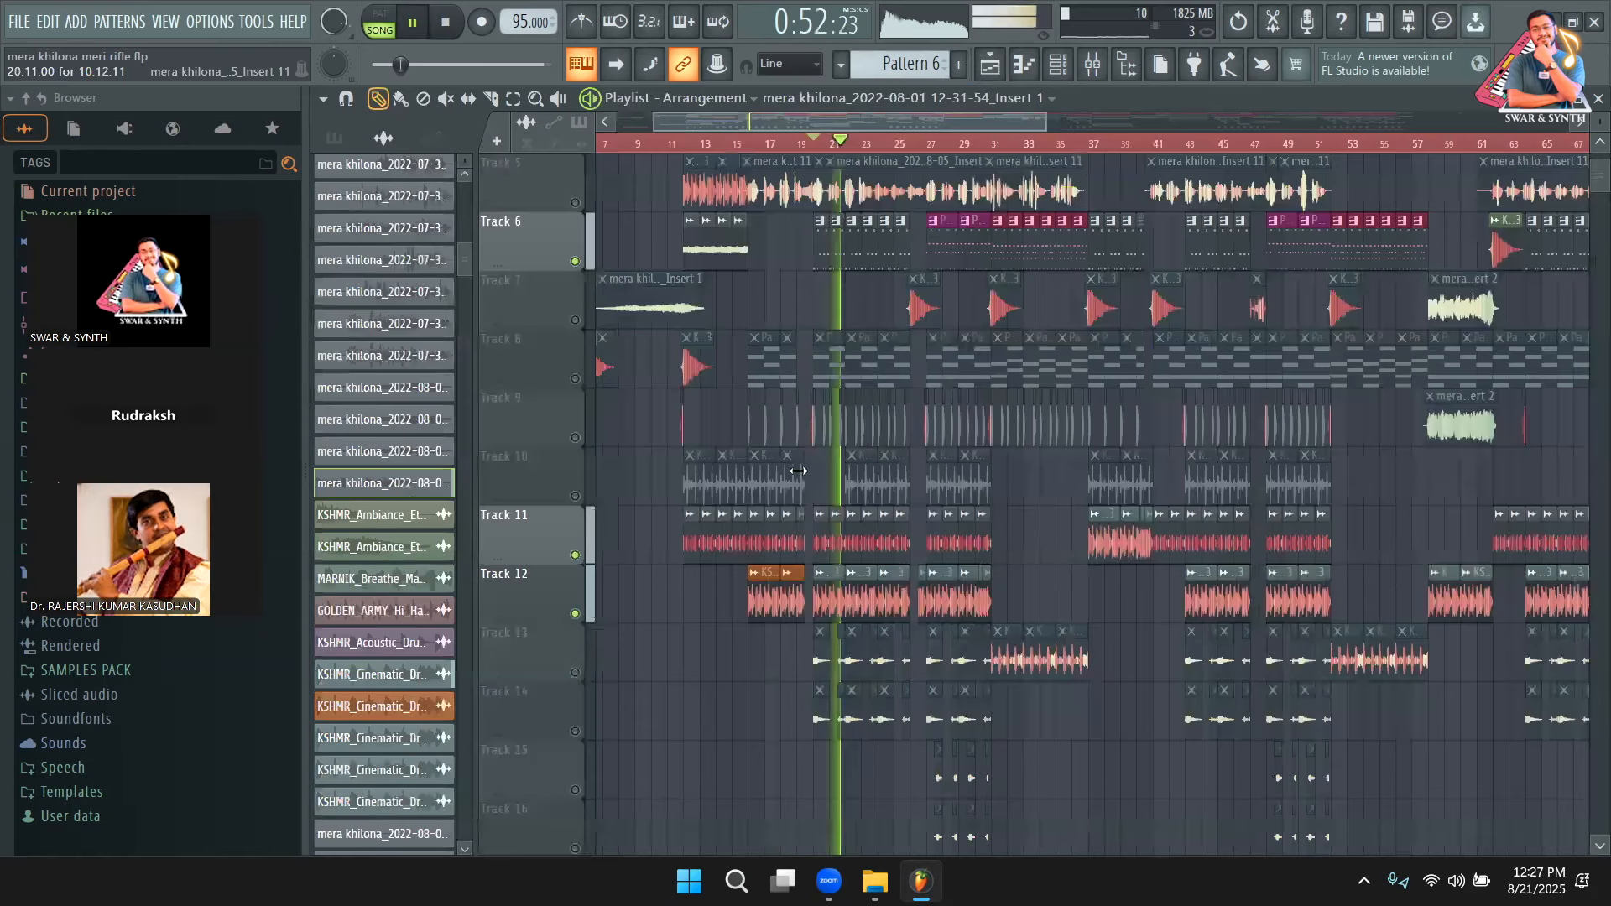
key("space")
left_click(576, 496)
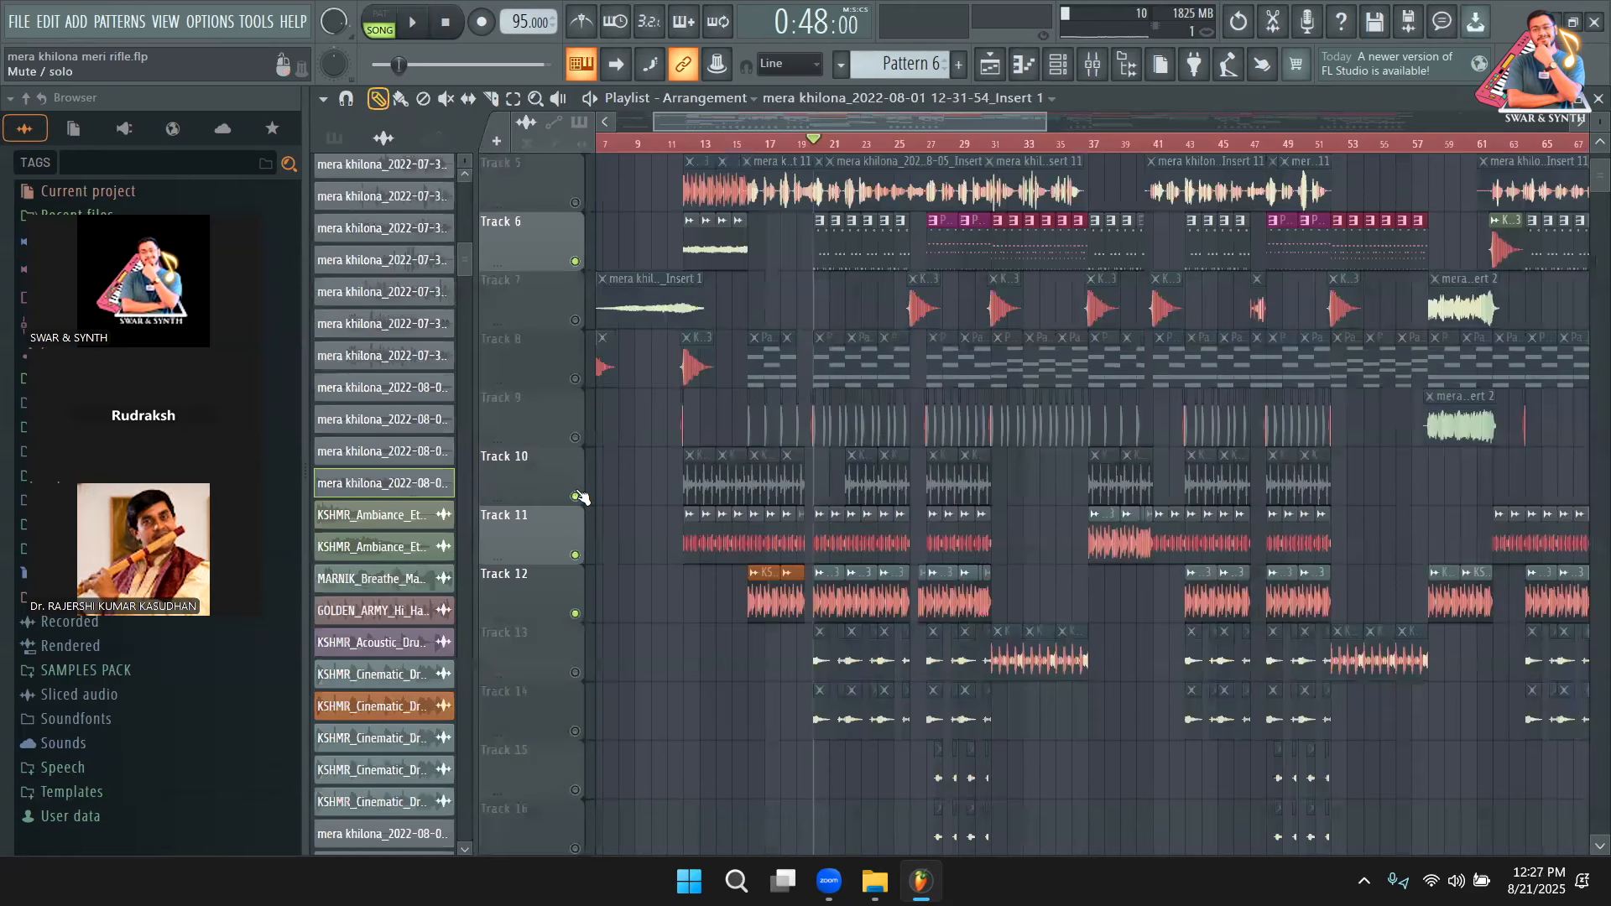
key("space")
Use the Mute tool to unmute the clips along playlist Track 10.
left_click(446, 99)
left_click(769, 482)
left_click(780, 144)
left_click_drag(781, 144, 766, 144)
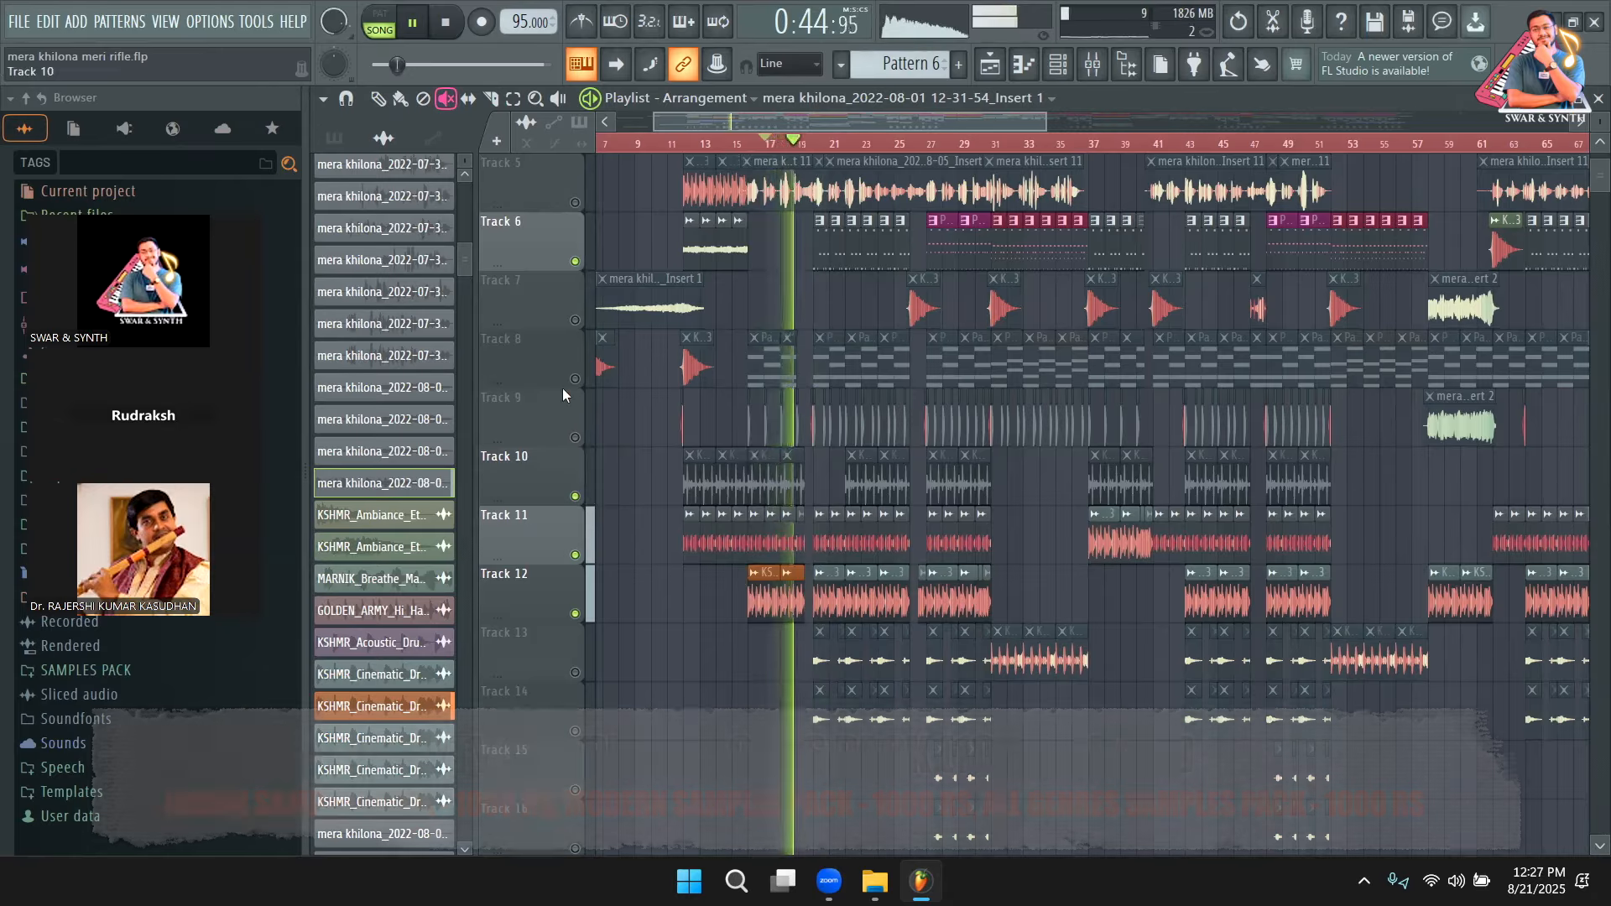
scroll(788, 612, "down", 4)
scroll(784, 592, "up", 2)
key("space")
scroll(818, 545, "up", 5)
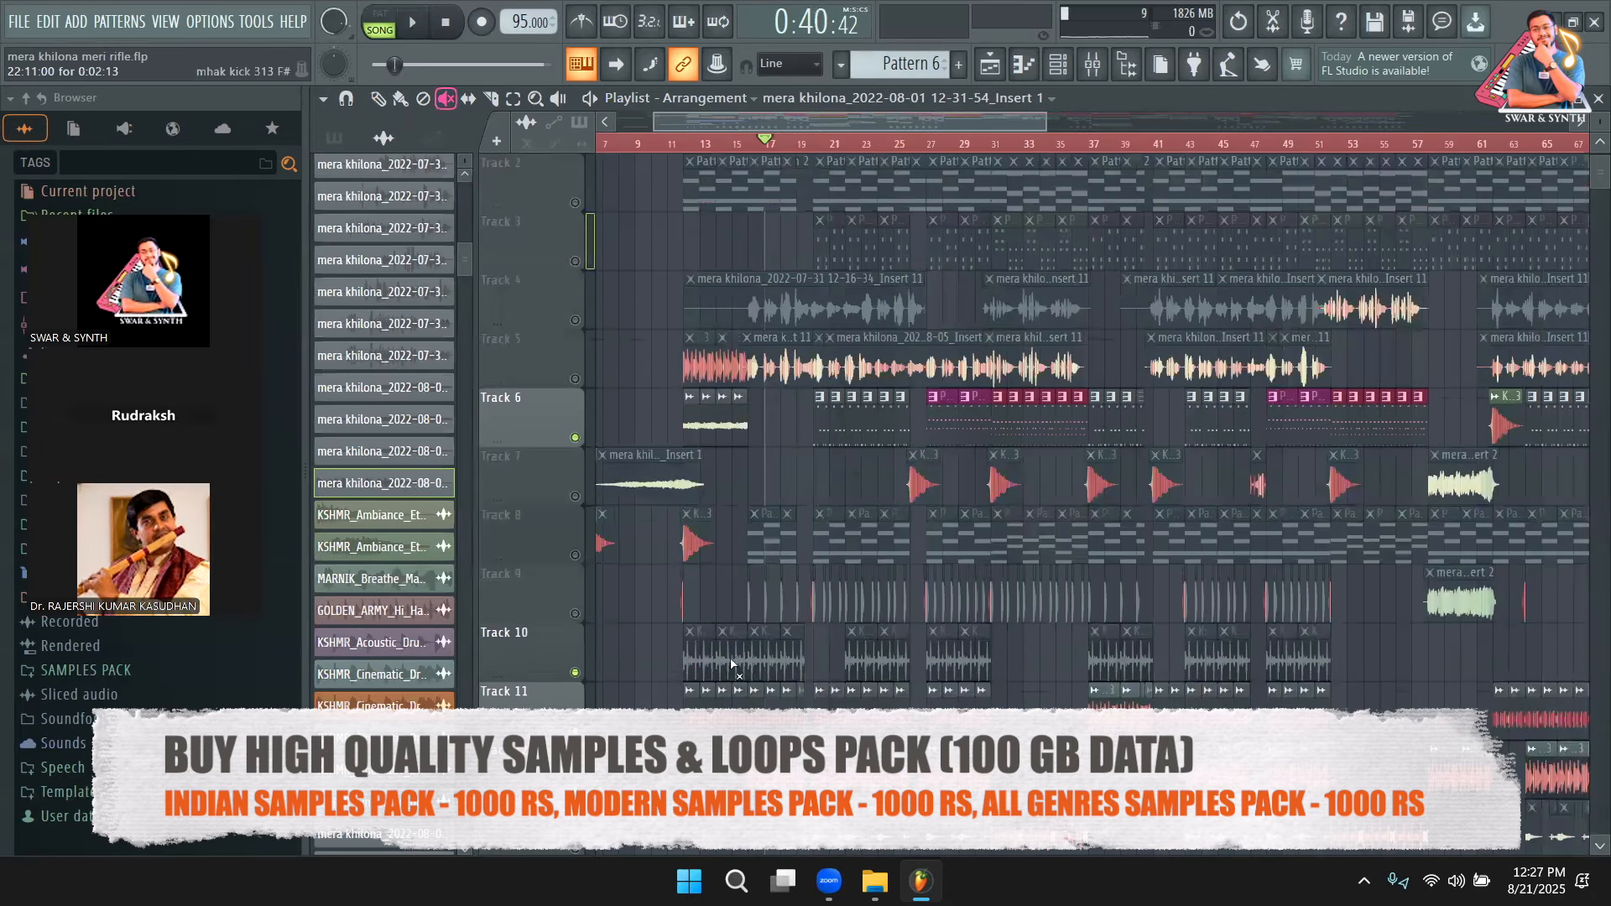
left_click_drag(731, 663, 1408, 673)
Switch back to the Draw tool and restart playback from about bar 22 of the playlist.
left_click(870, 143)
scroll(1079, 143, "right", 2)
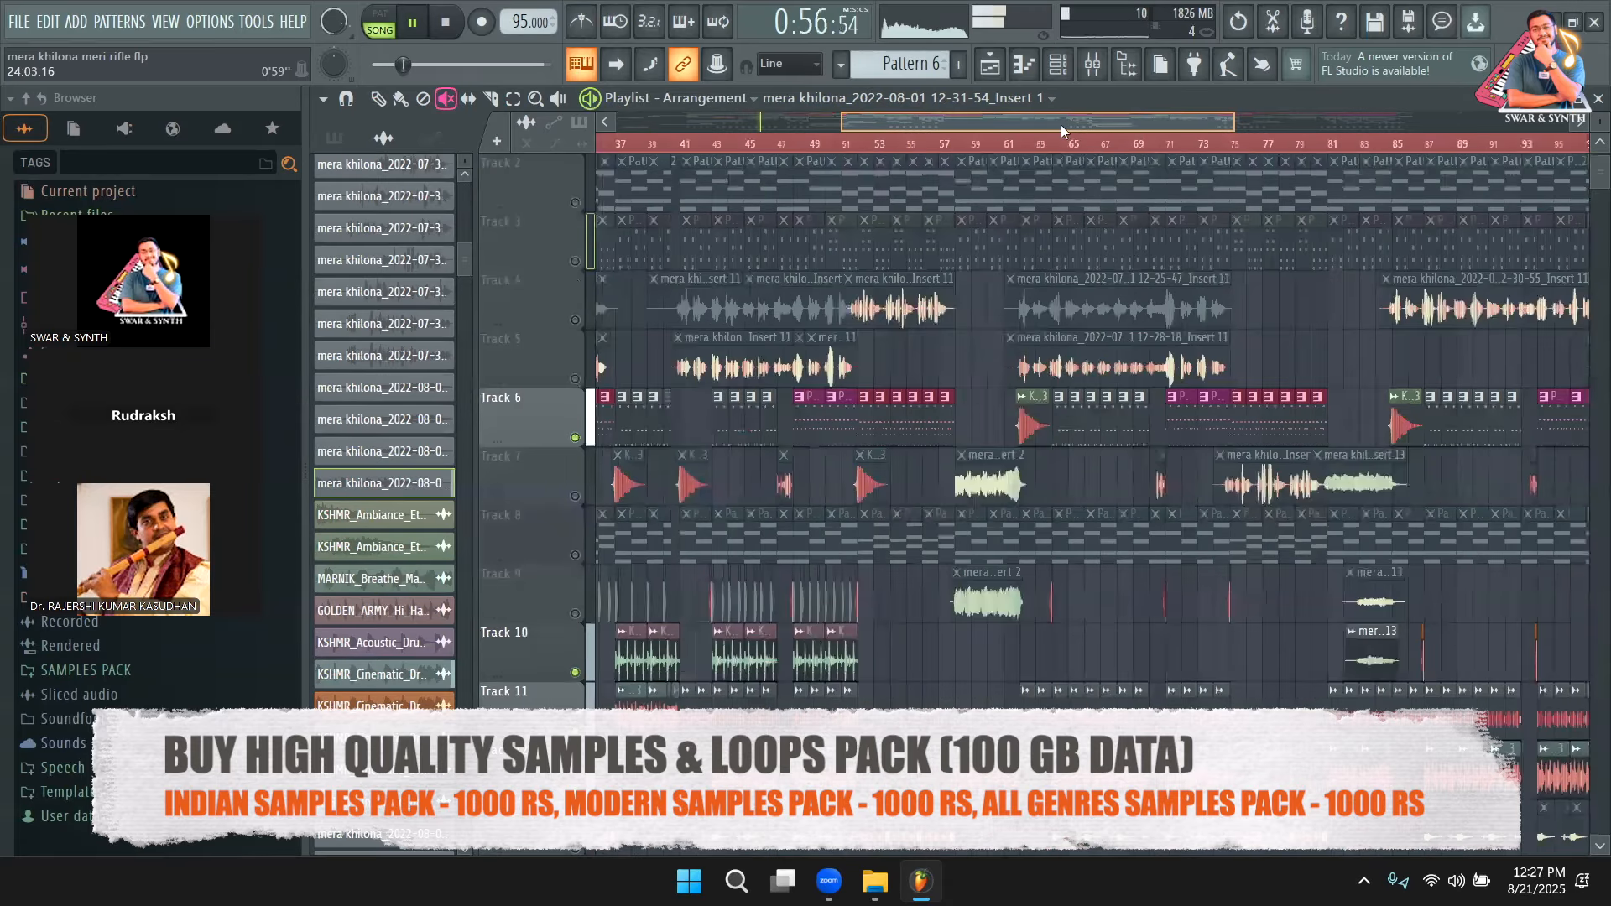
left_click_drag(1061, 126, 826, 124)
left_click(380, 99)
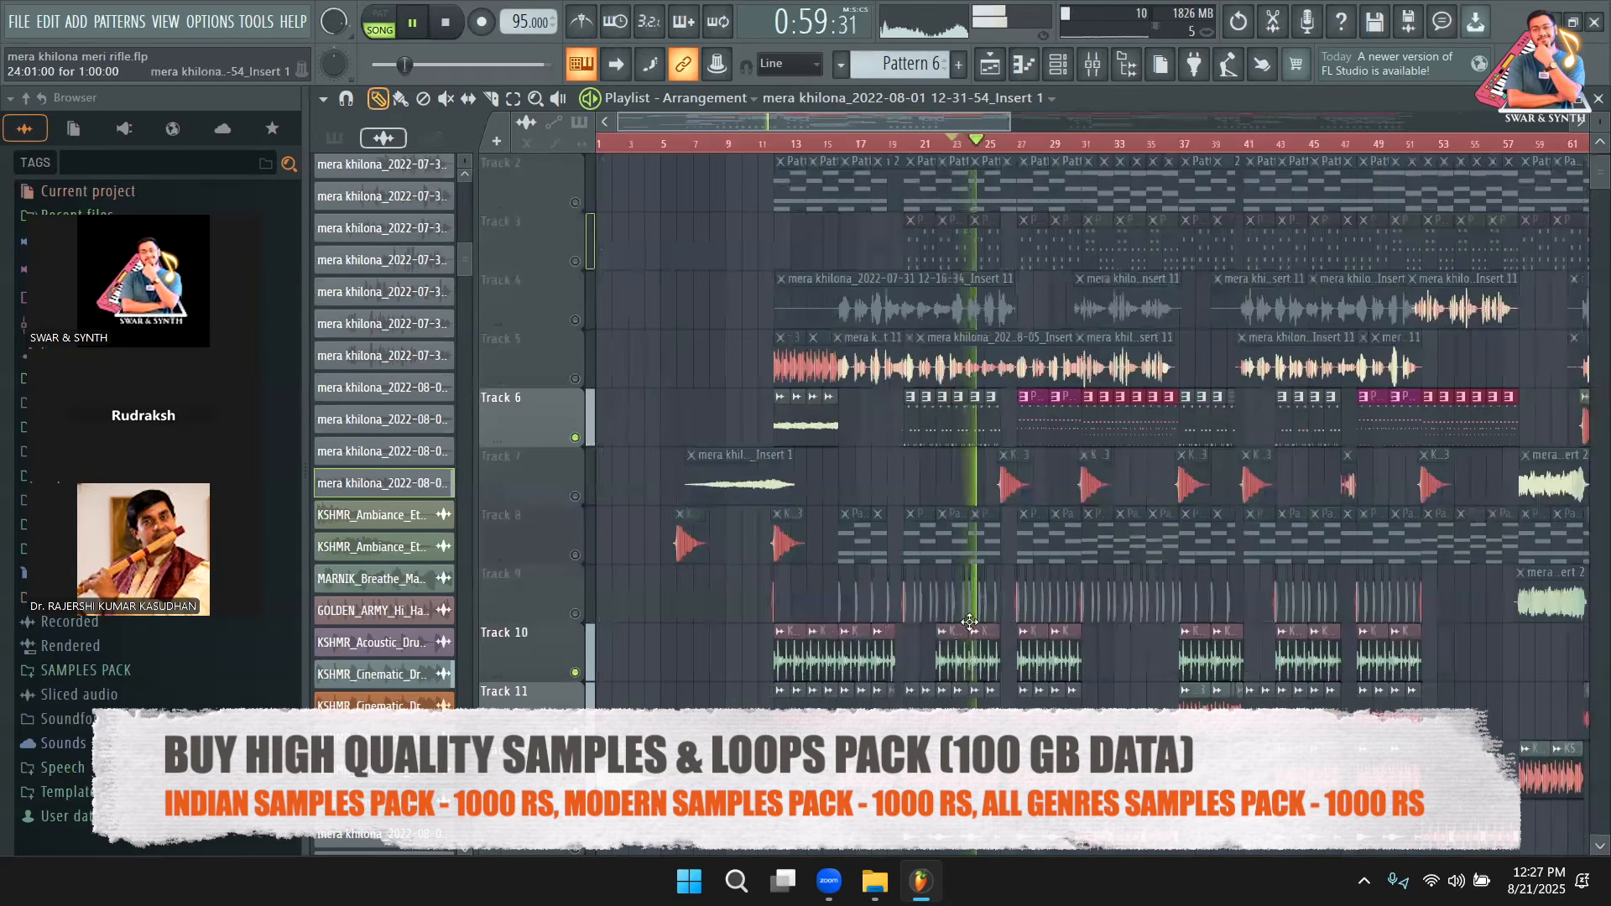
key("space")
left_click(942, 143)
key("space")
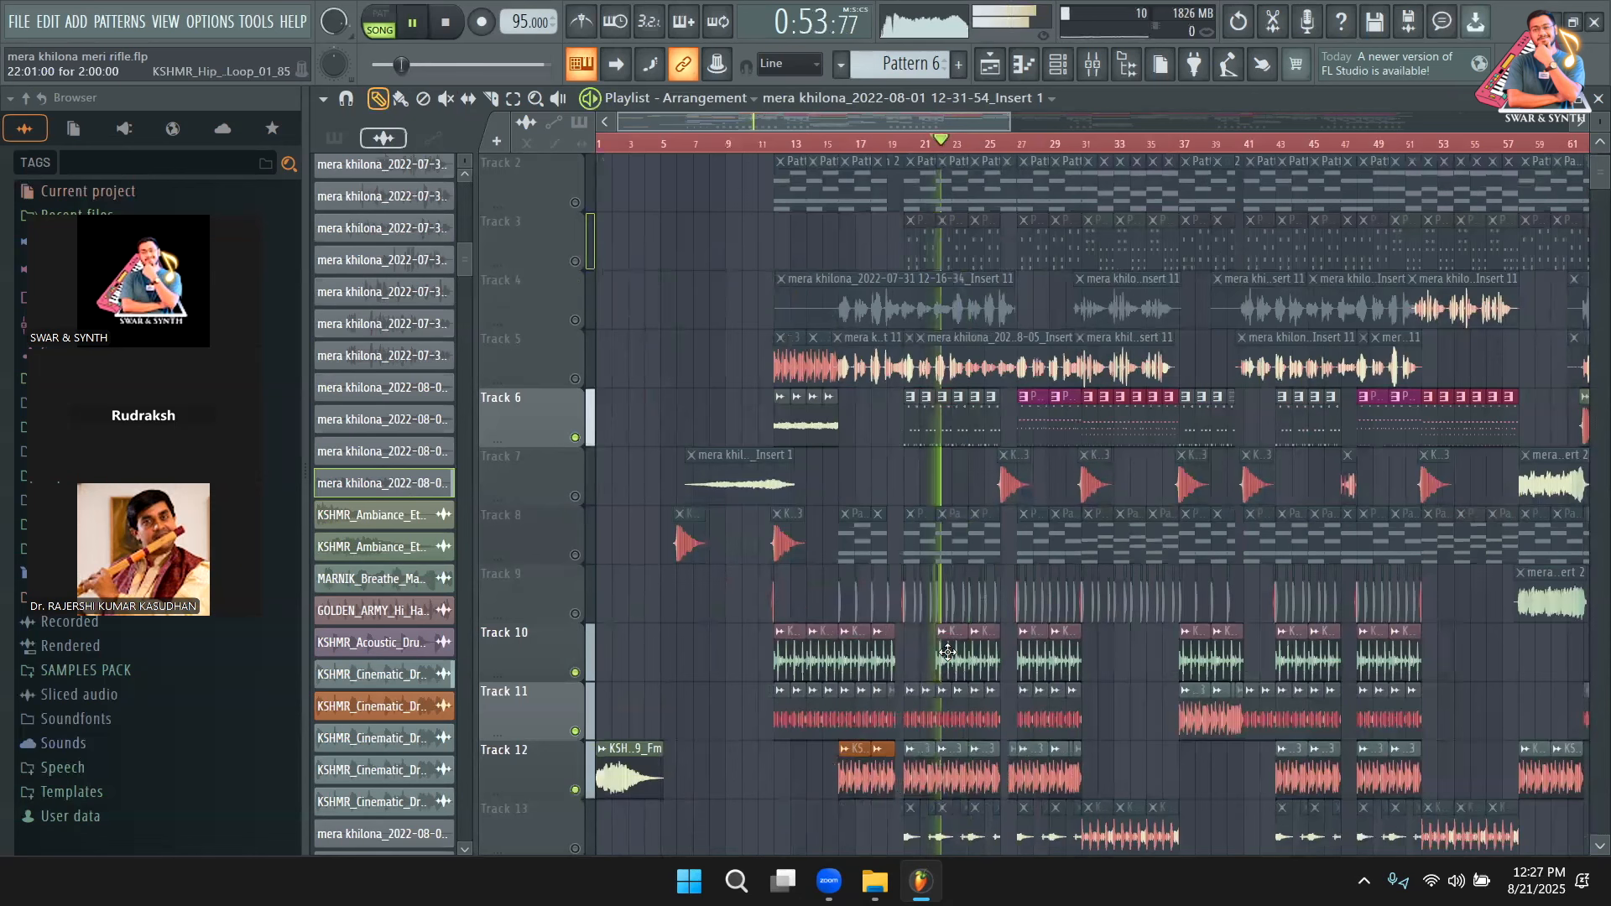
Route the KSHMR_Hip_Hop_Top_Loop_01_85 audio clip to mixer Insert 11 and play the section with the mixer open.
double_click(939, 398)
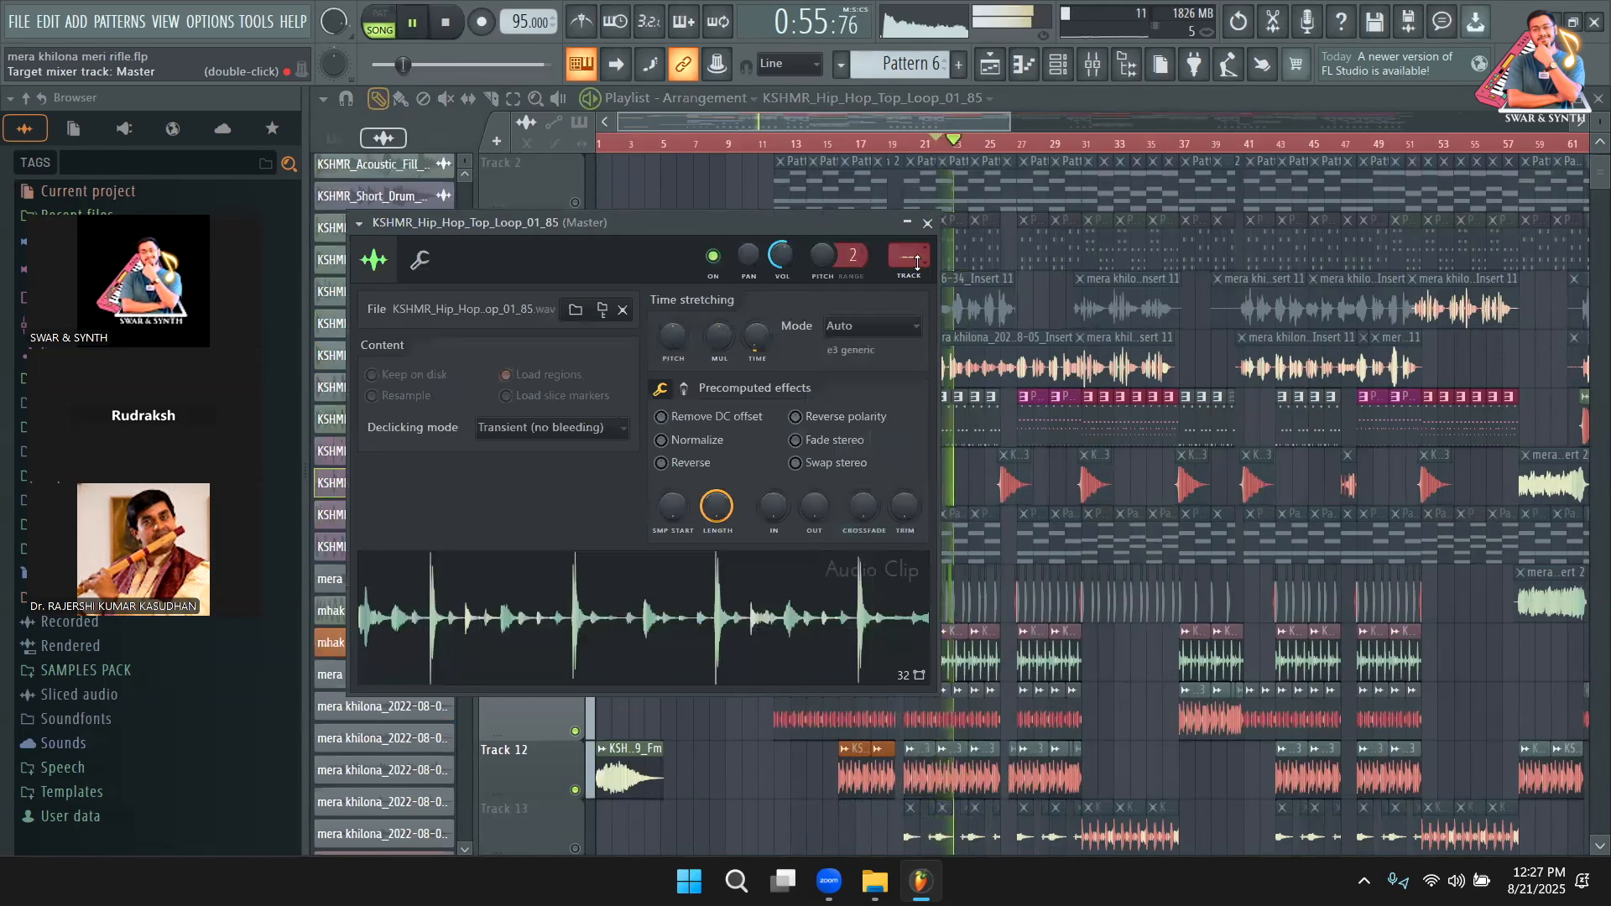
key("space")
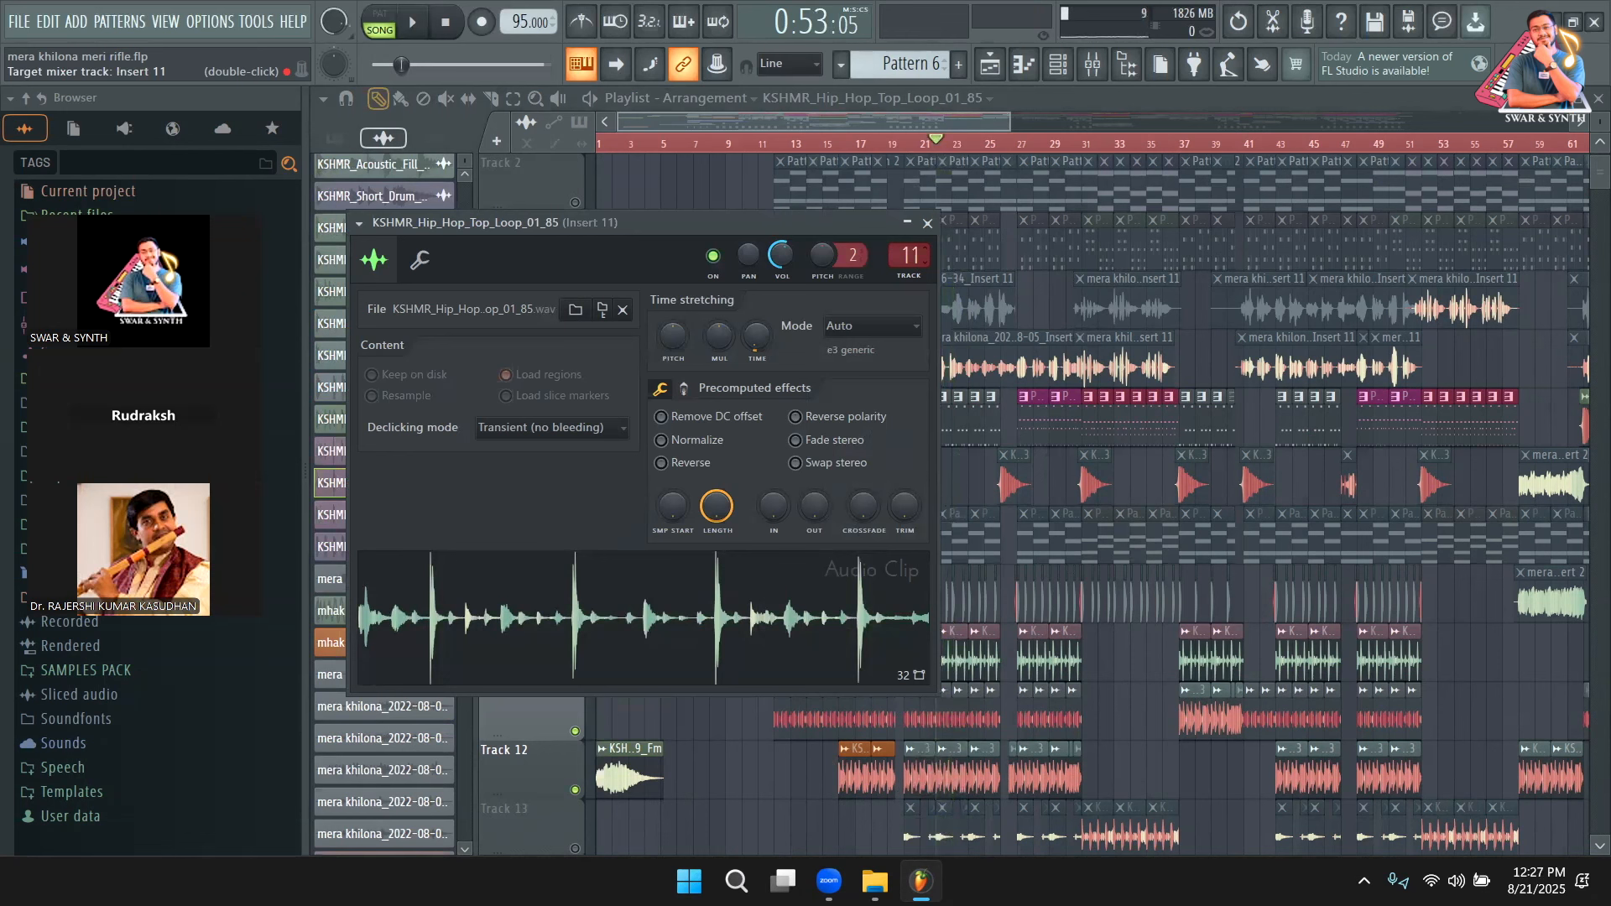
key("space")
left_click(1092, 67)
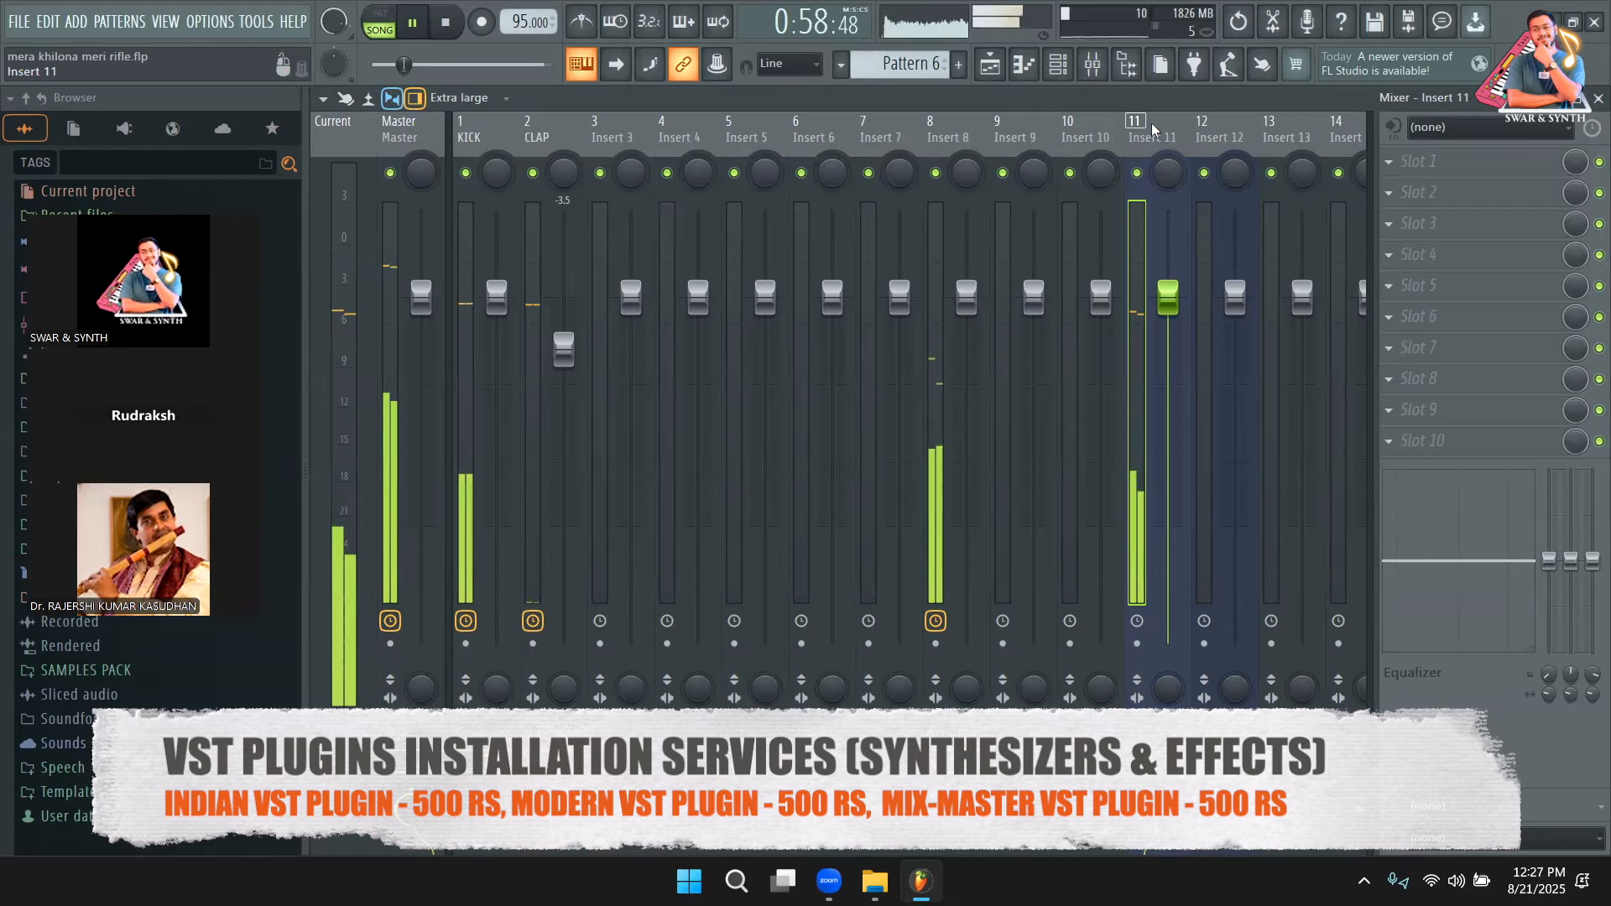
key("space")
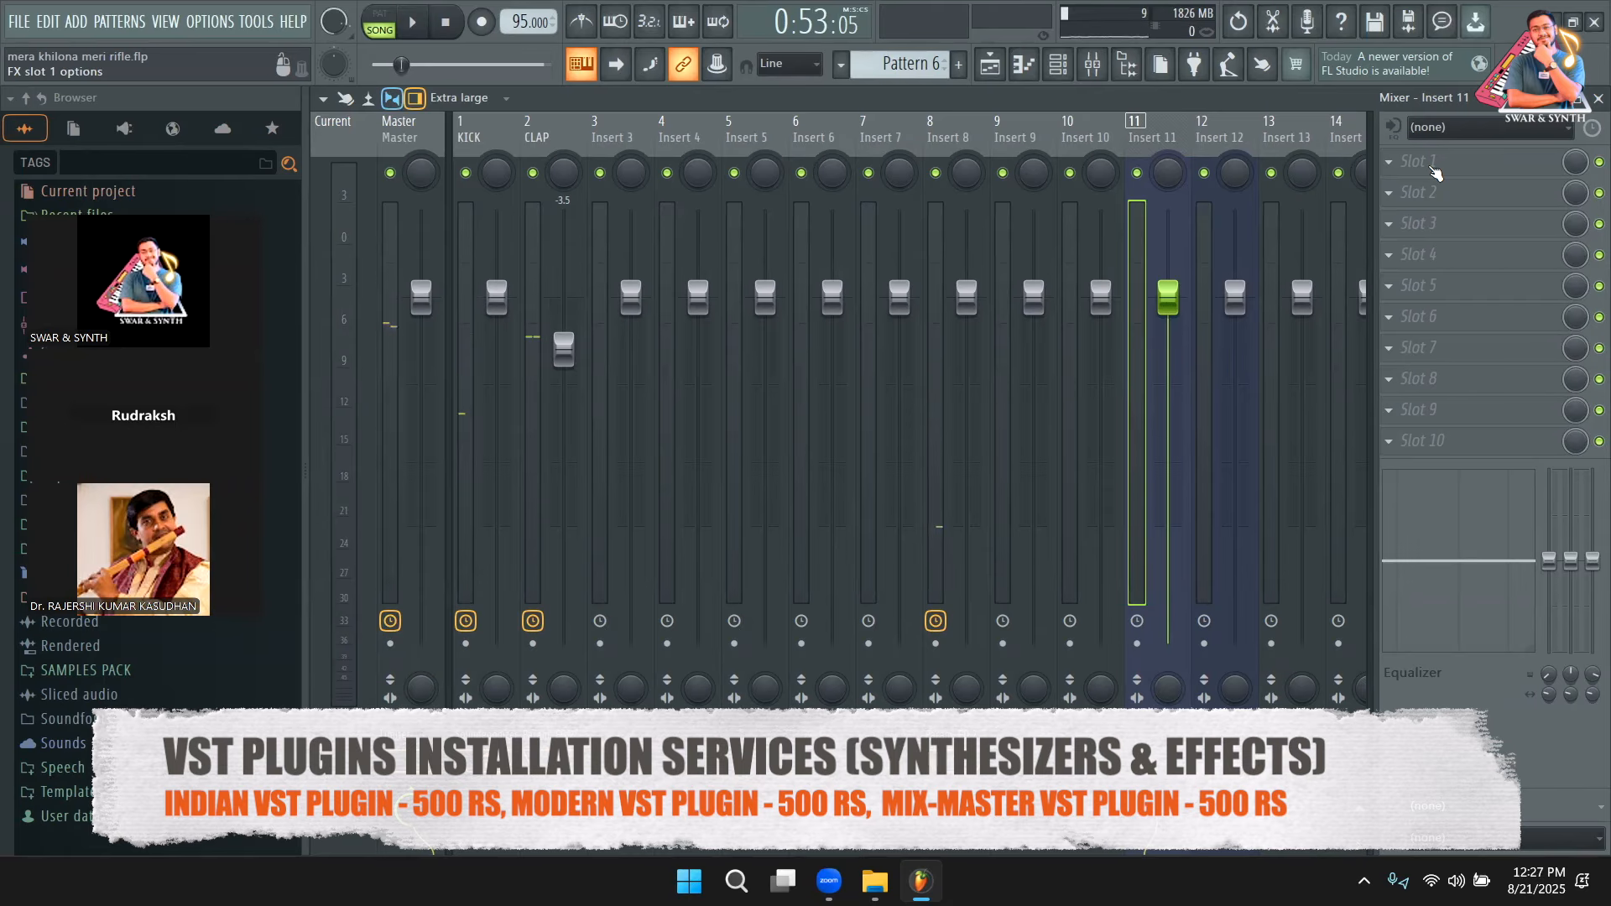
Add Fruity Parametric EQ 2 to Insert 11 and boost bands 6 and 7, with band 7 at about 4.8 dB and 5556 Hz.
left_click(1436, 172)
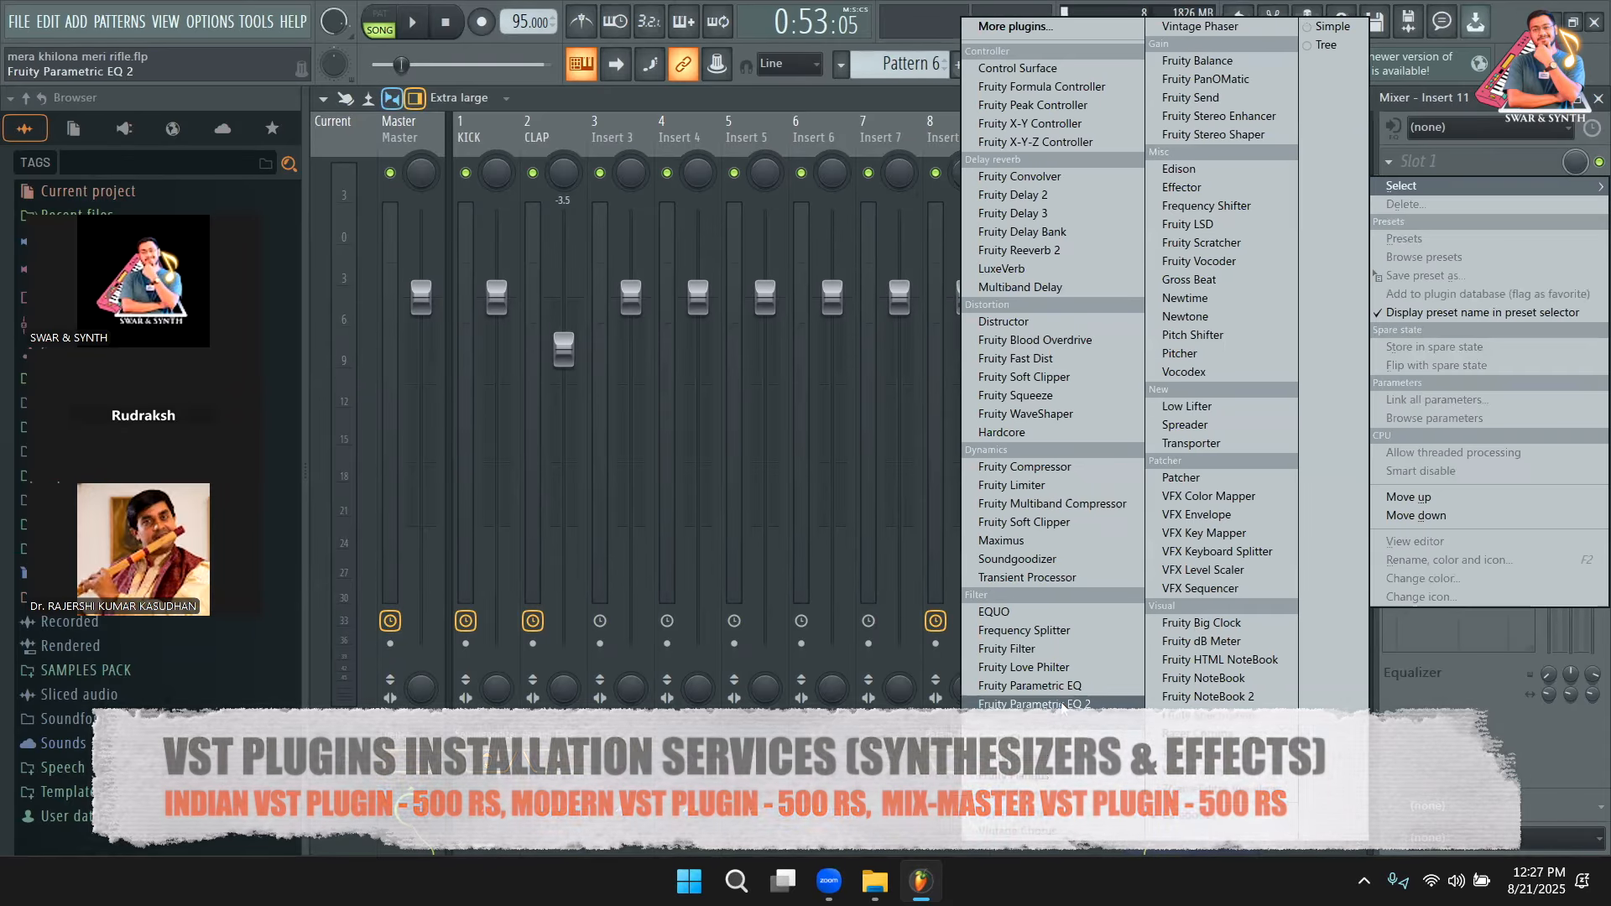
left_click(1034, 704)
key("space")
left_click_drag(757, 329, 800, 319)
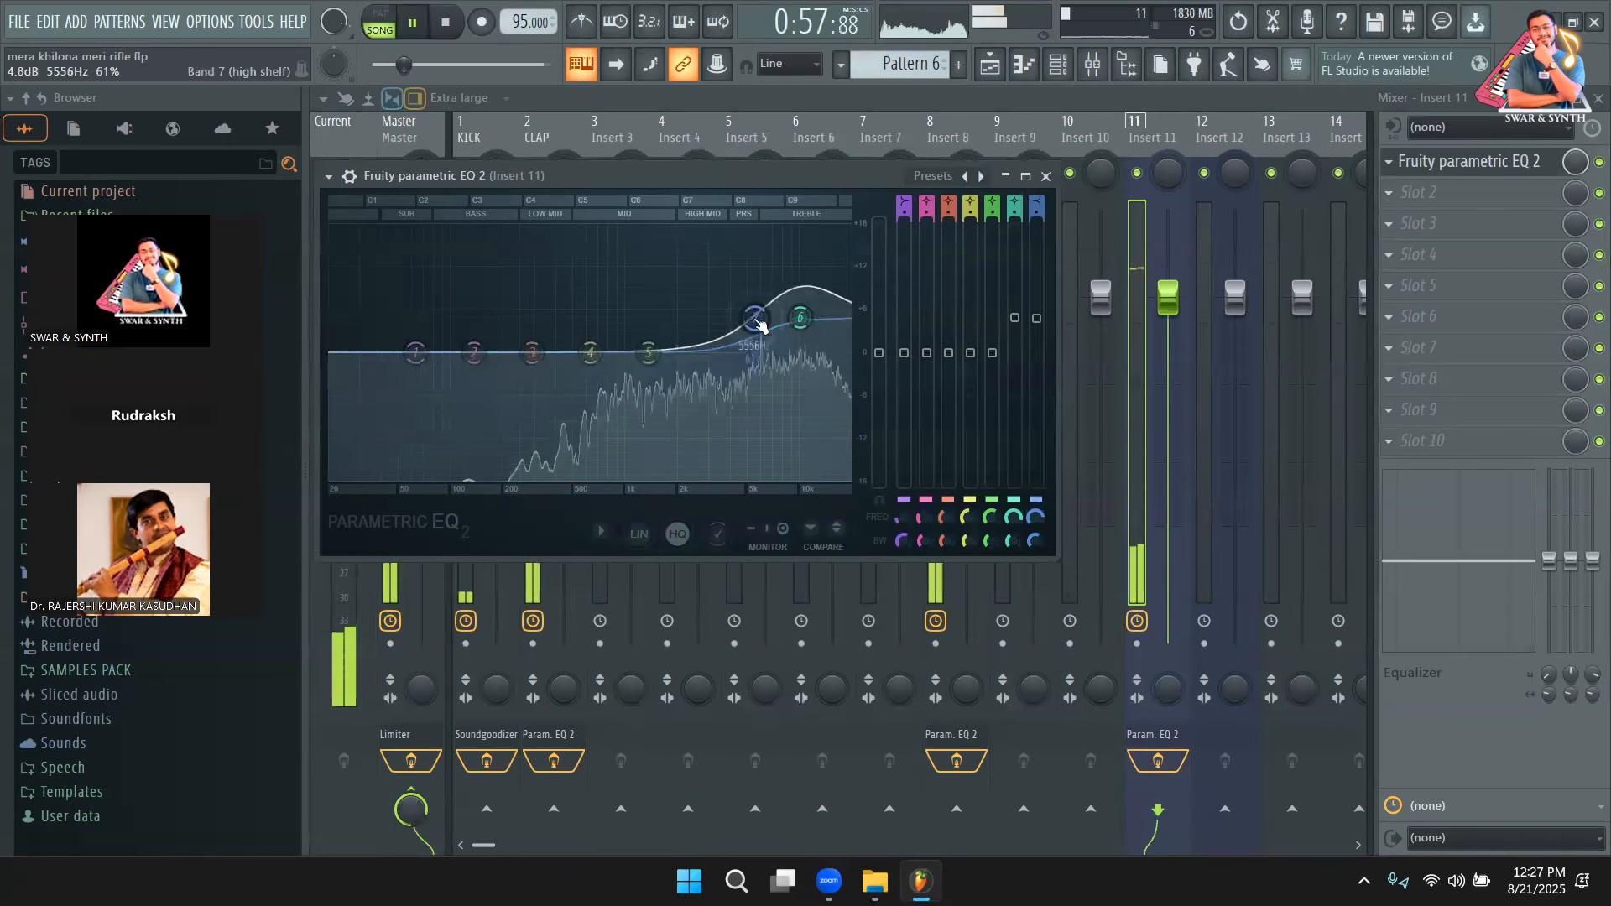
Lower the Insert 11 fader to -2.5 dB and replay the section to check the balance.
left_click_drag(1167, 300, 1168, 334)
key("space")
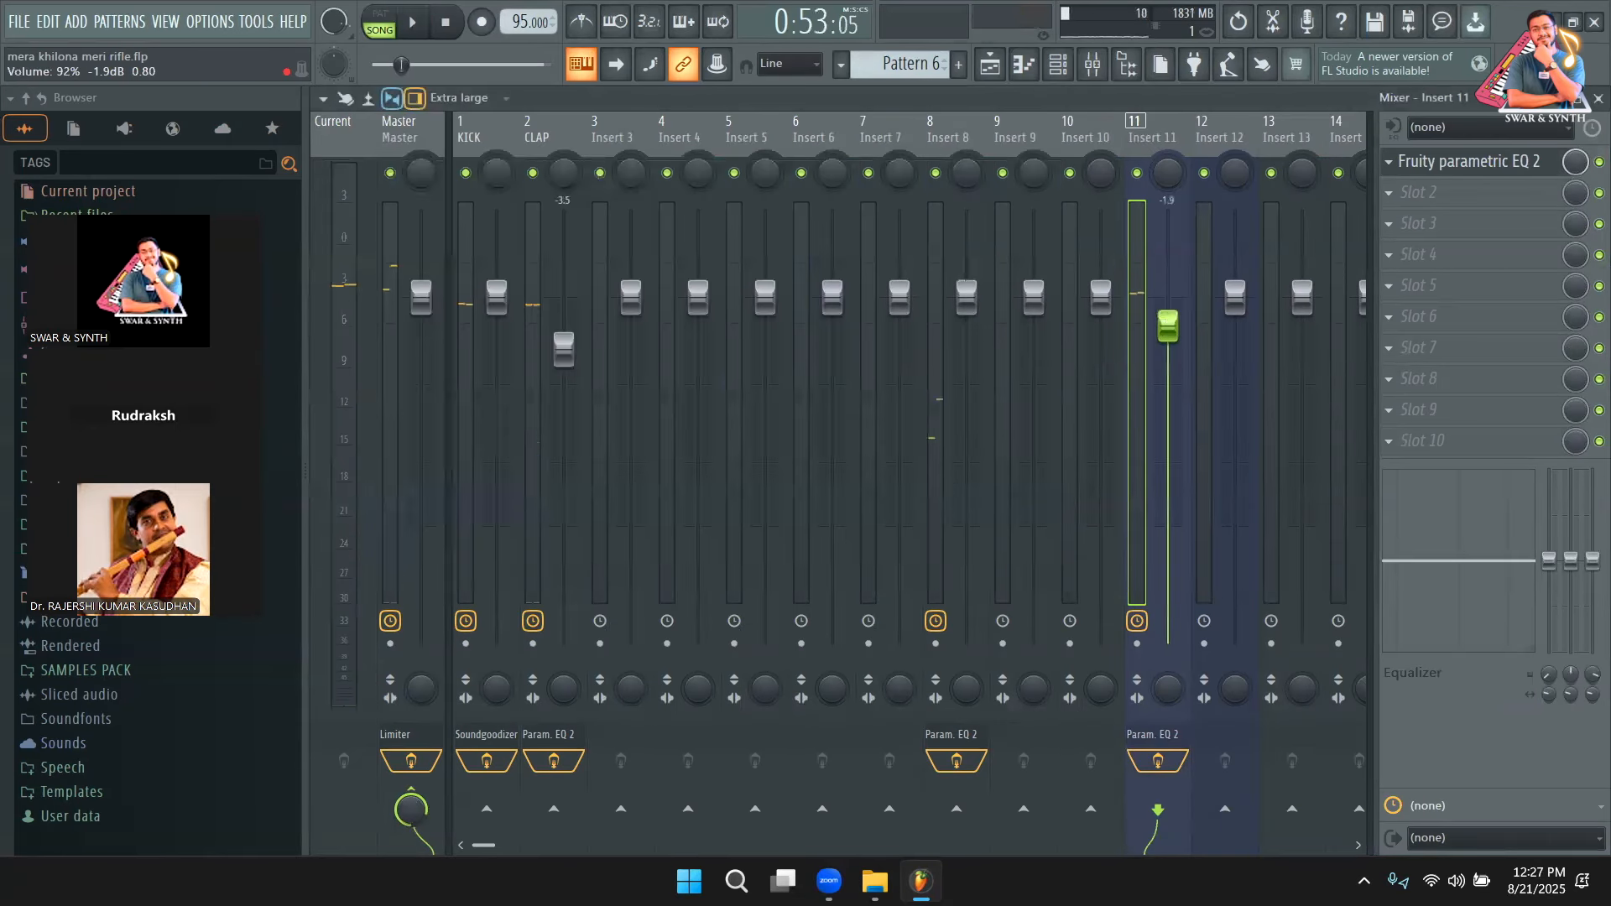
key("space")
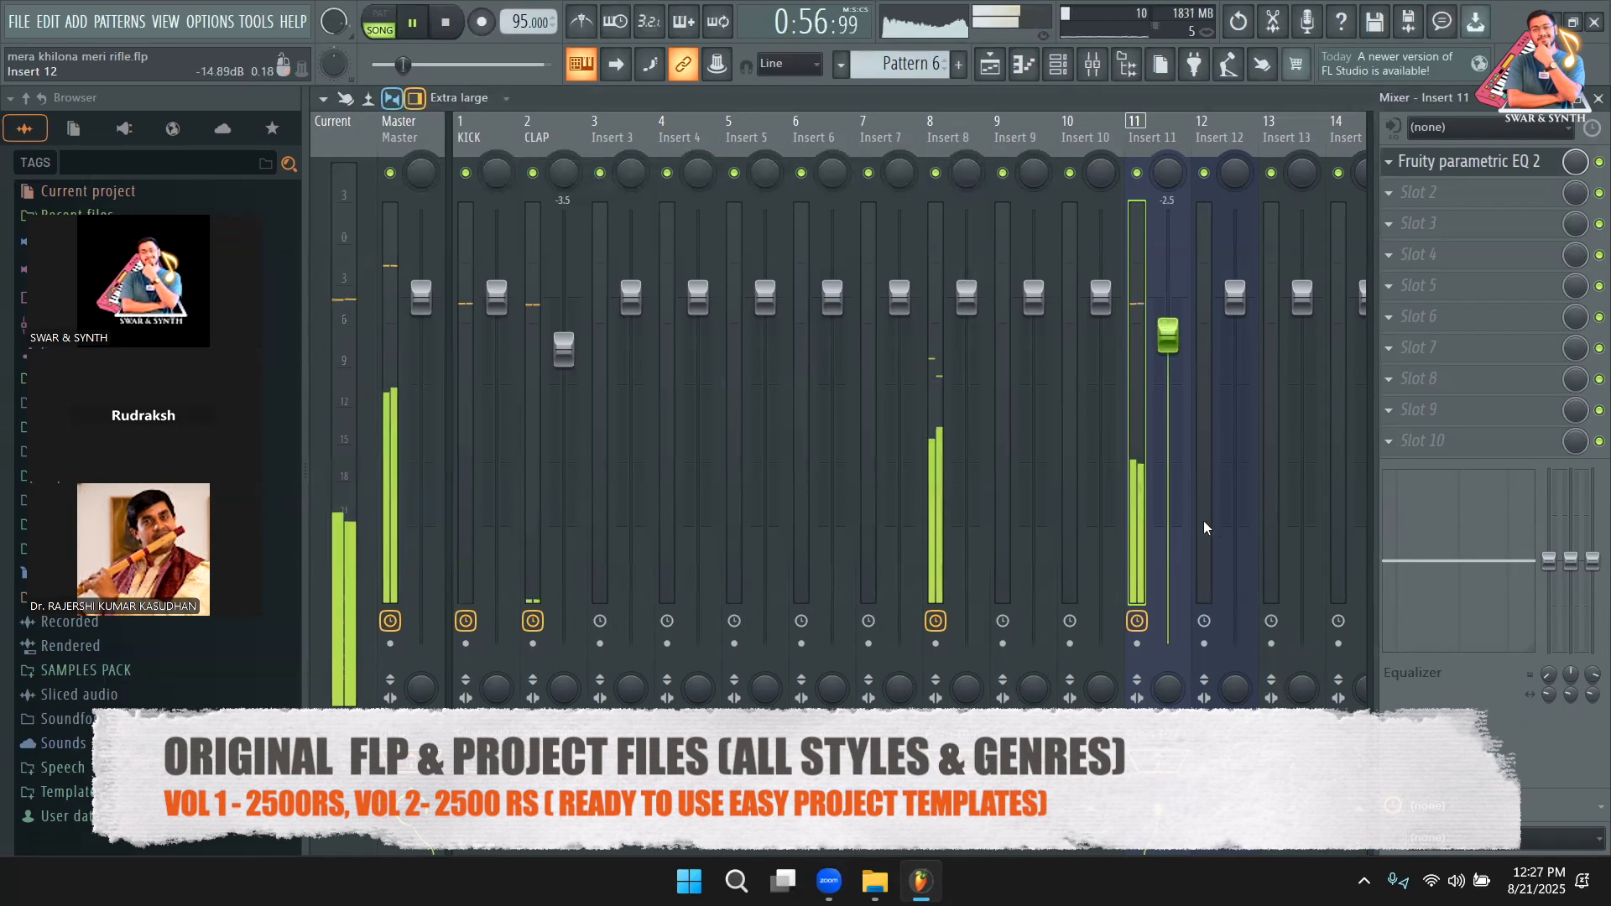
key("space")
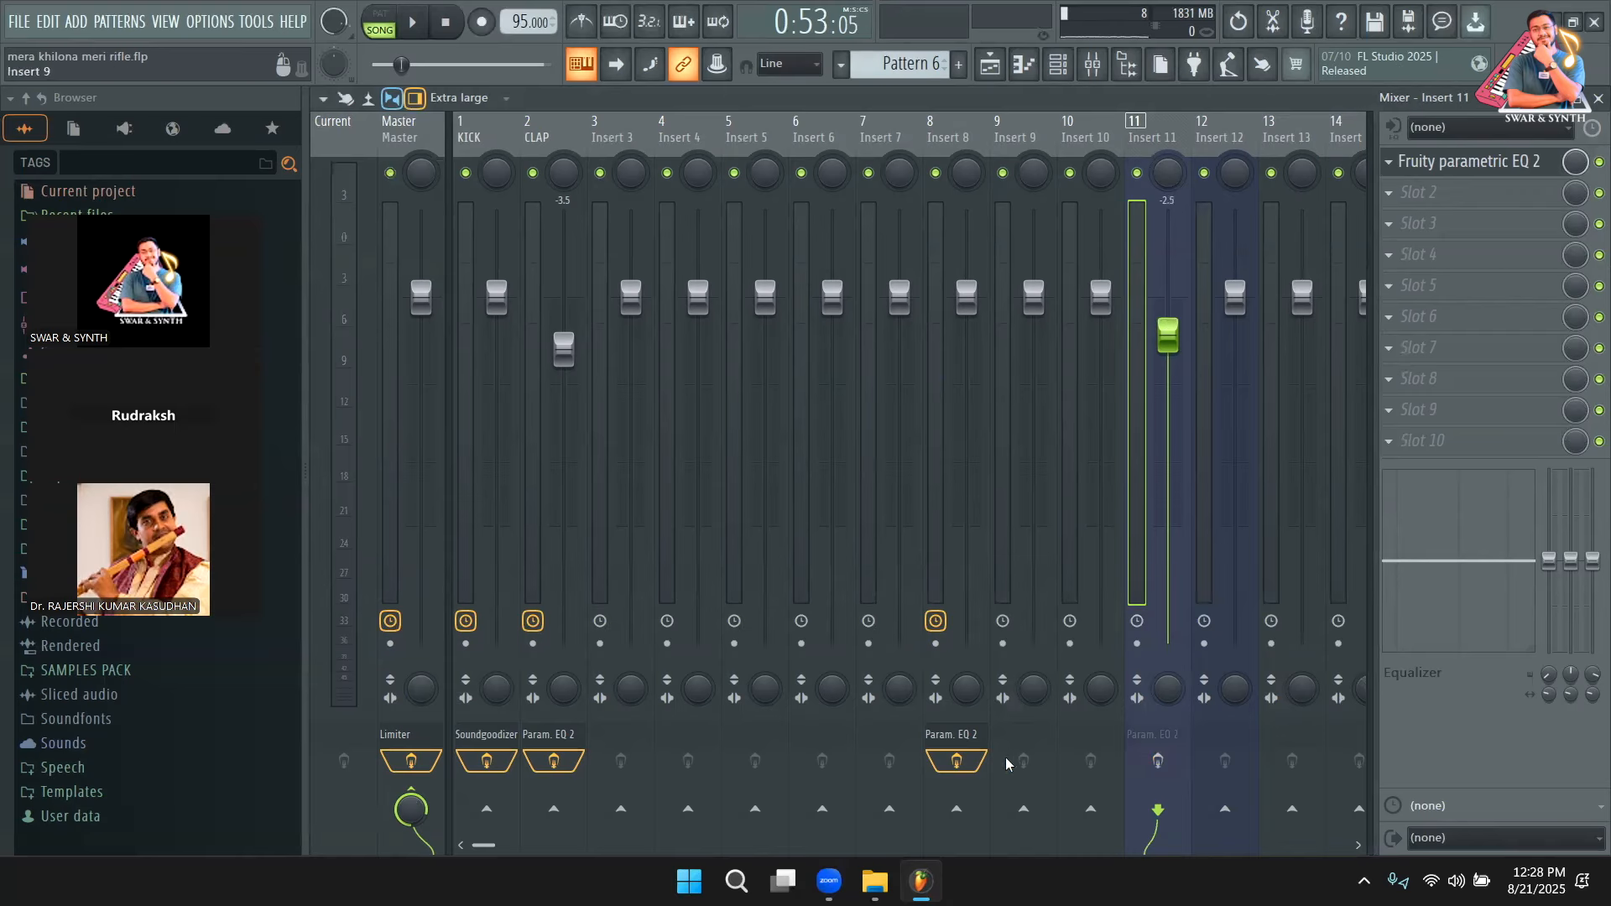
Play the mix with the KICK, CLAP, Insert 8 and Insert 11 effects bypassed, and re-enable all of them.
left_click(533, 760)
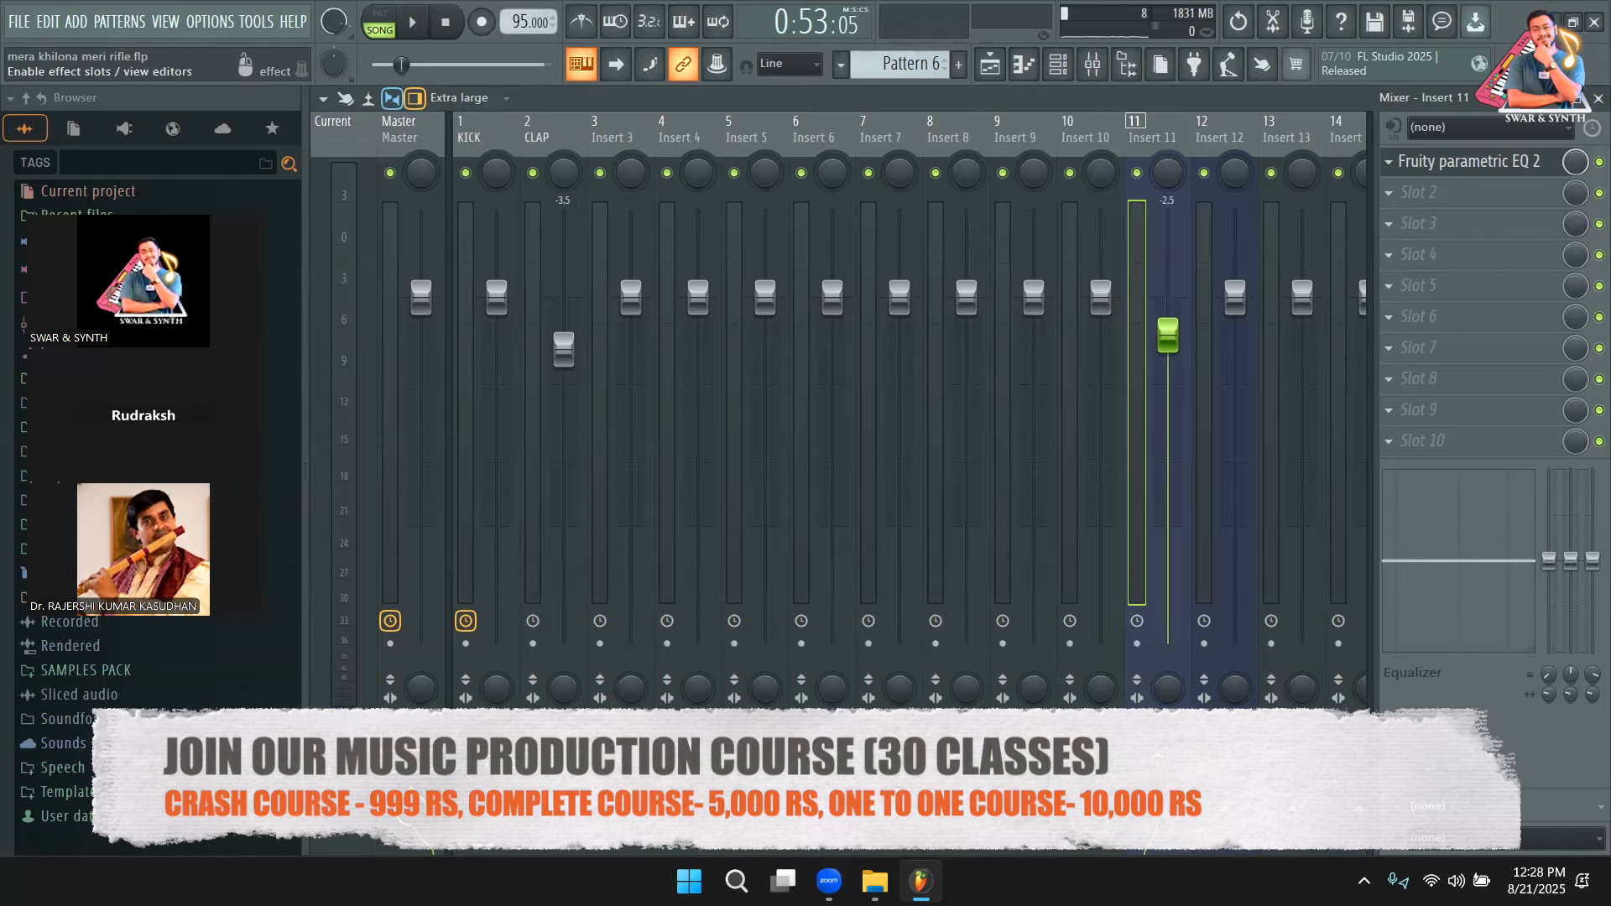
key("space")
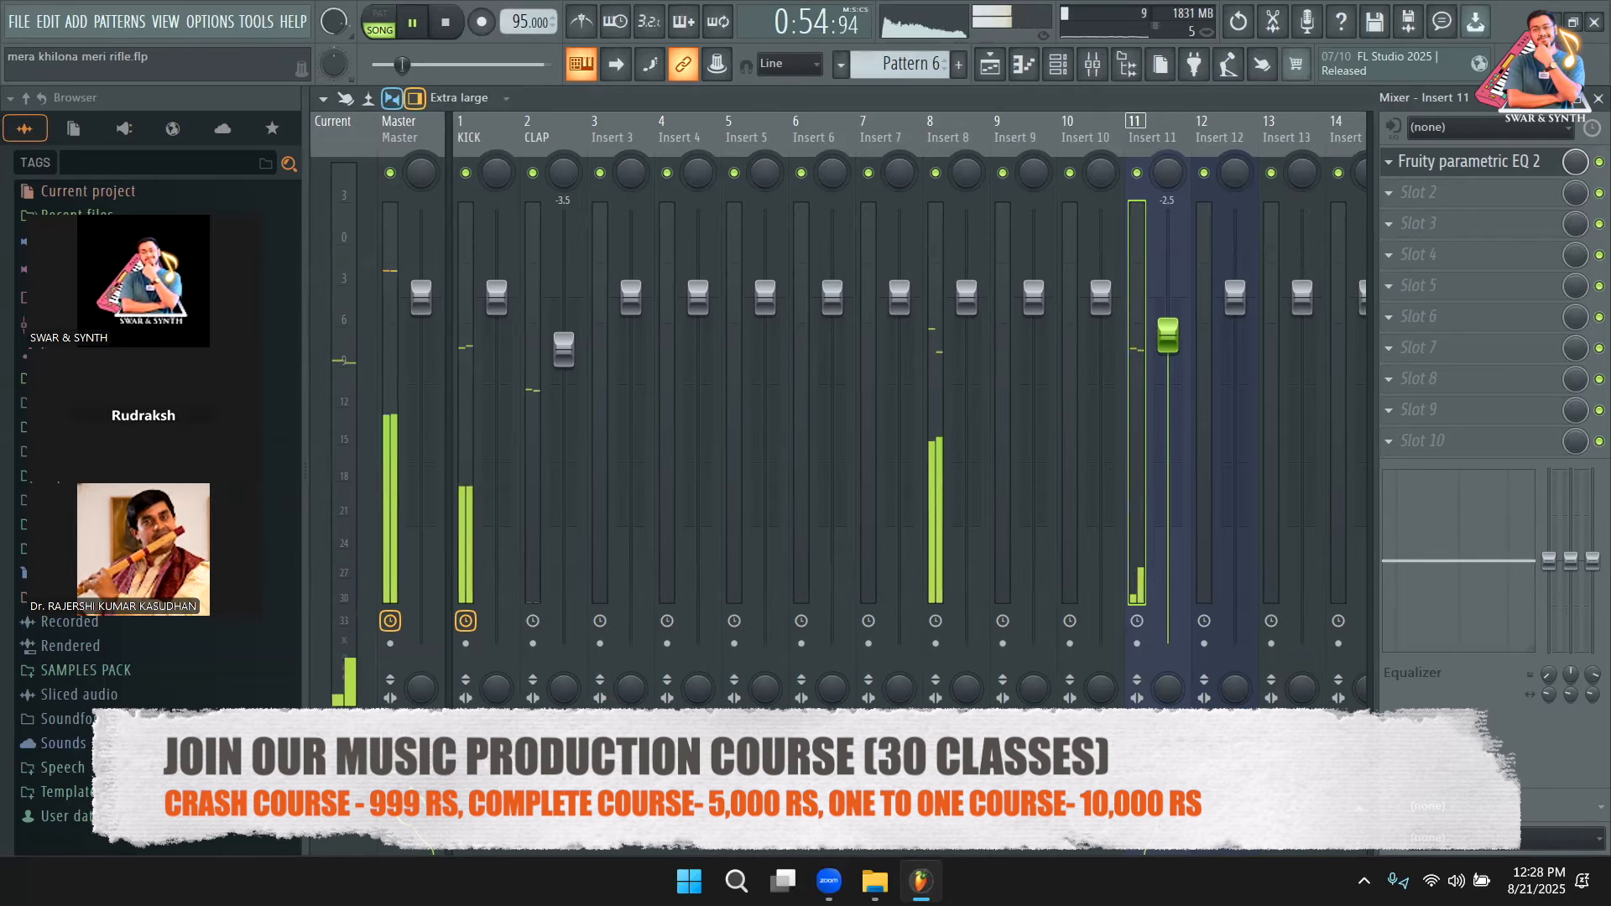
key("space")
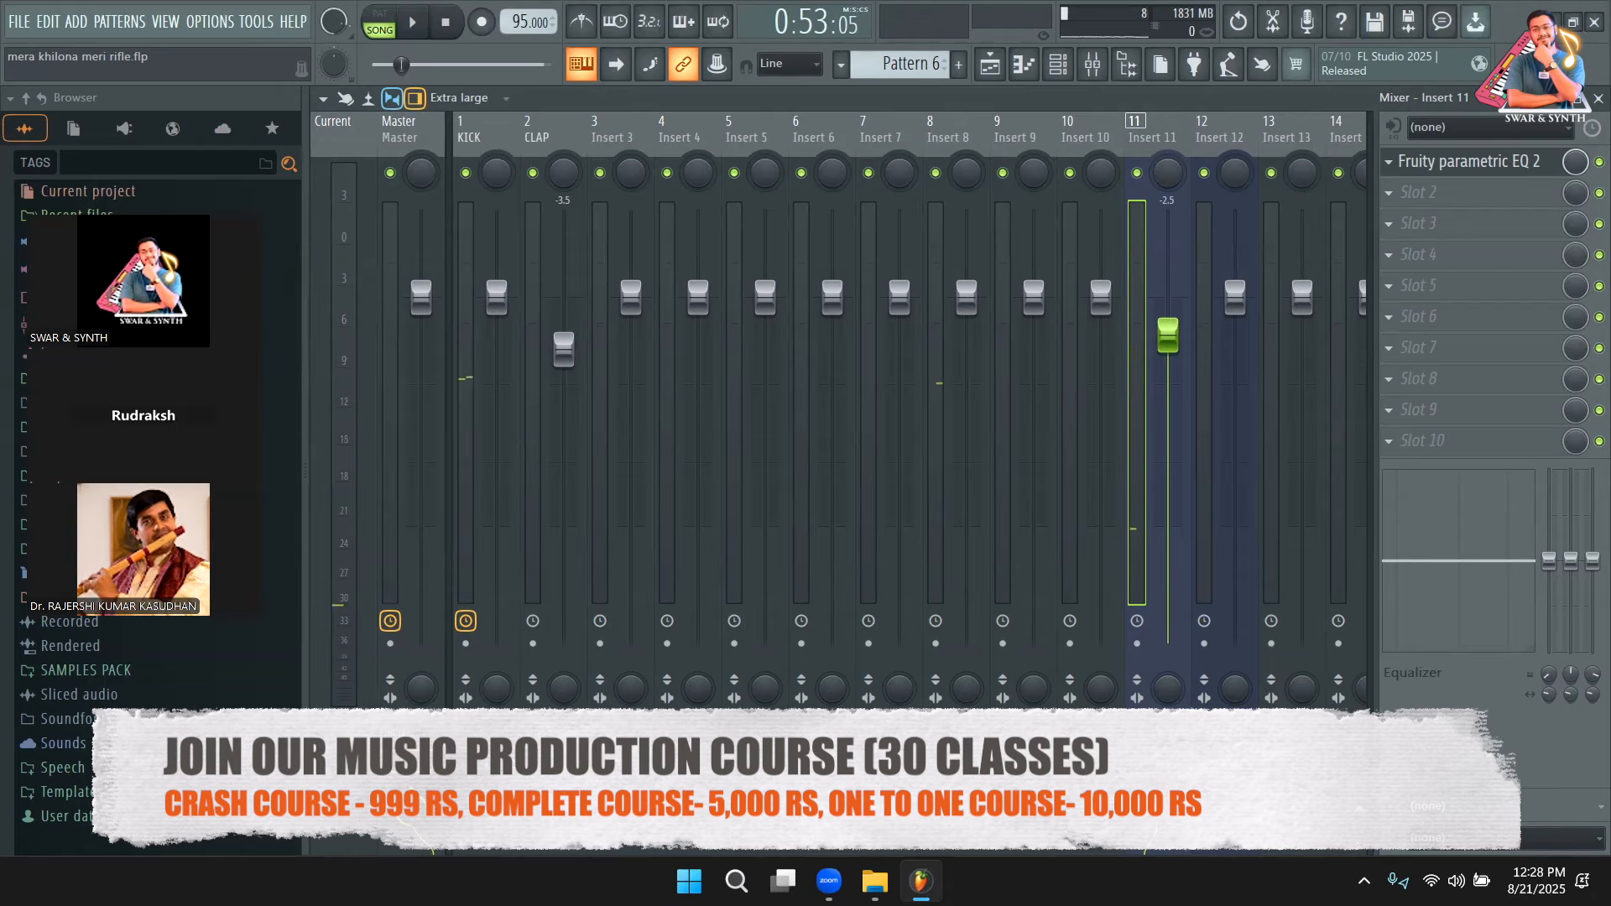
key("space")
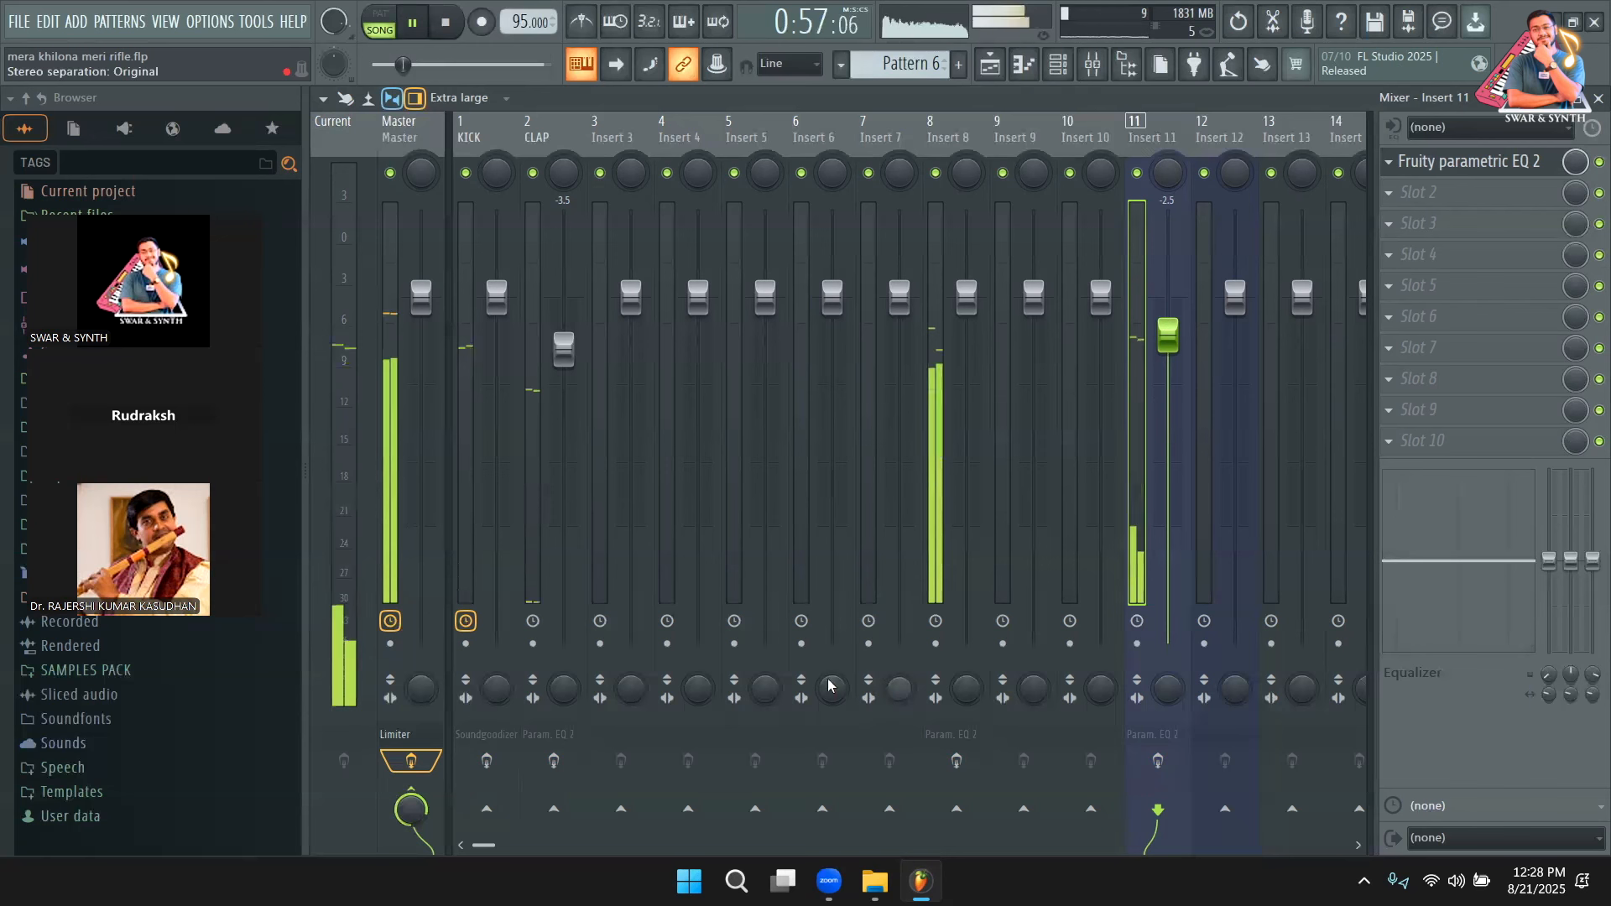
key("space")
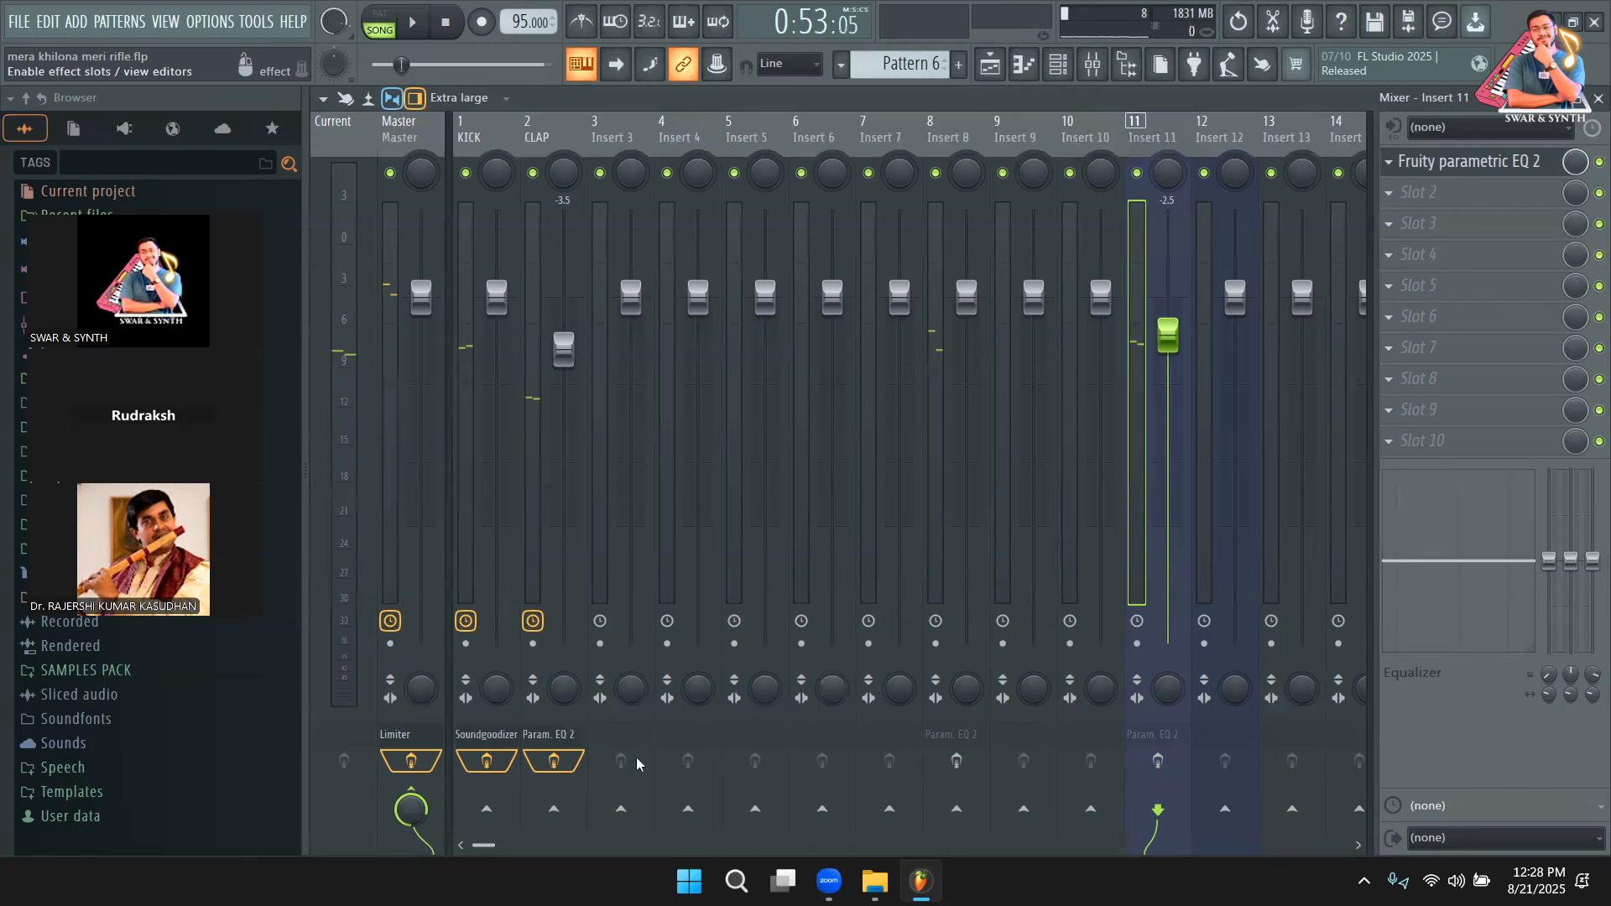
left_click(1159, 761)
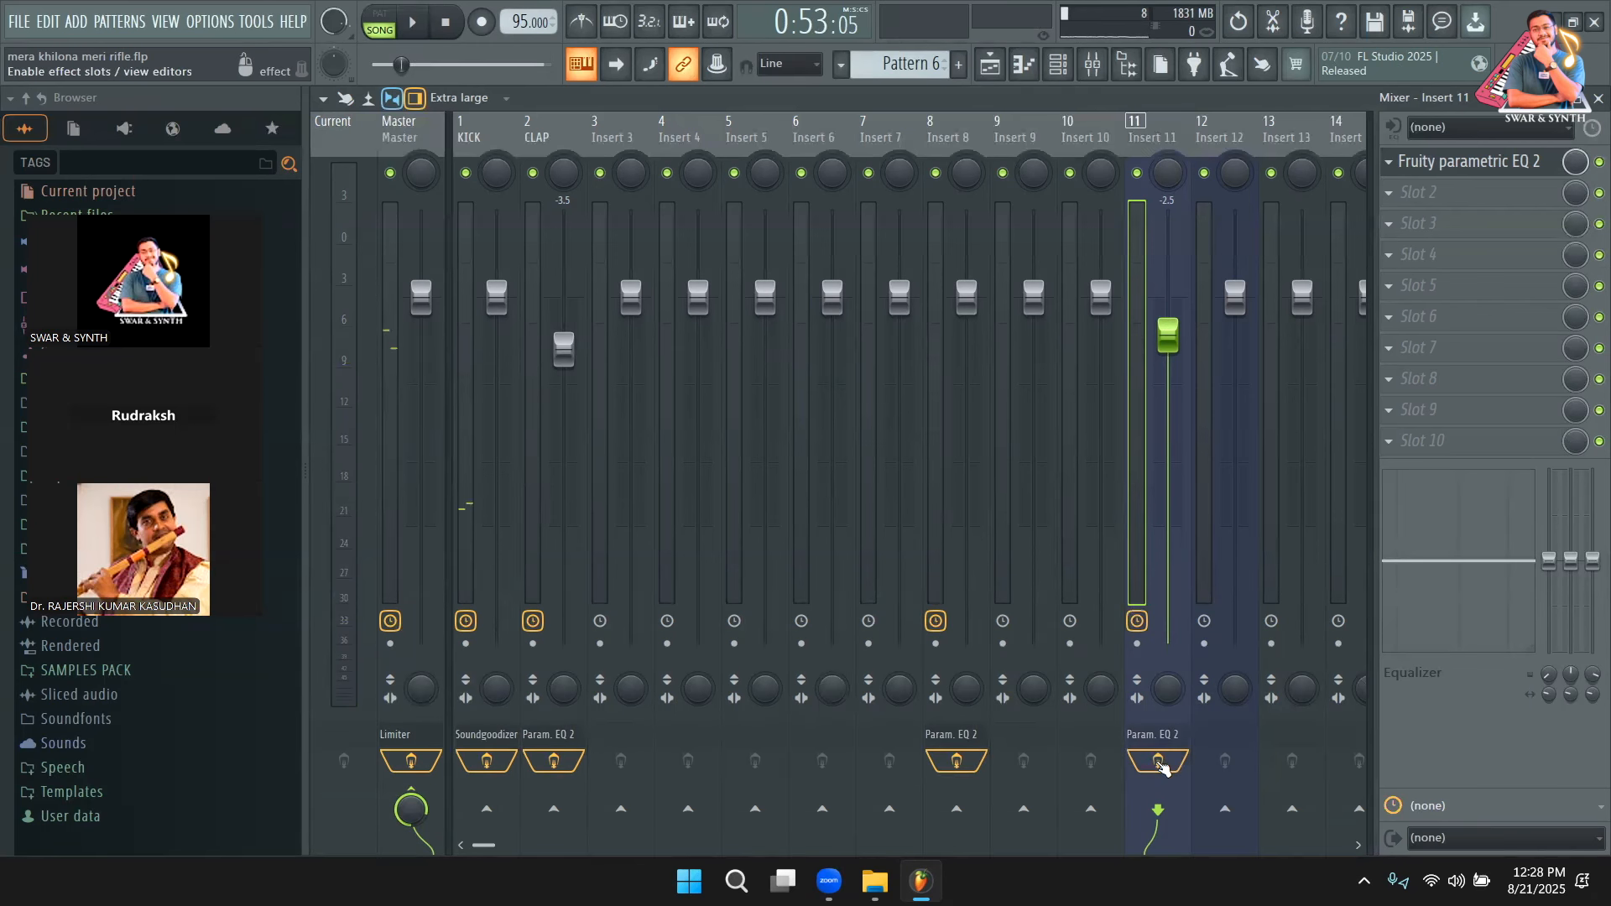
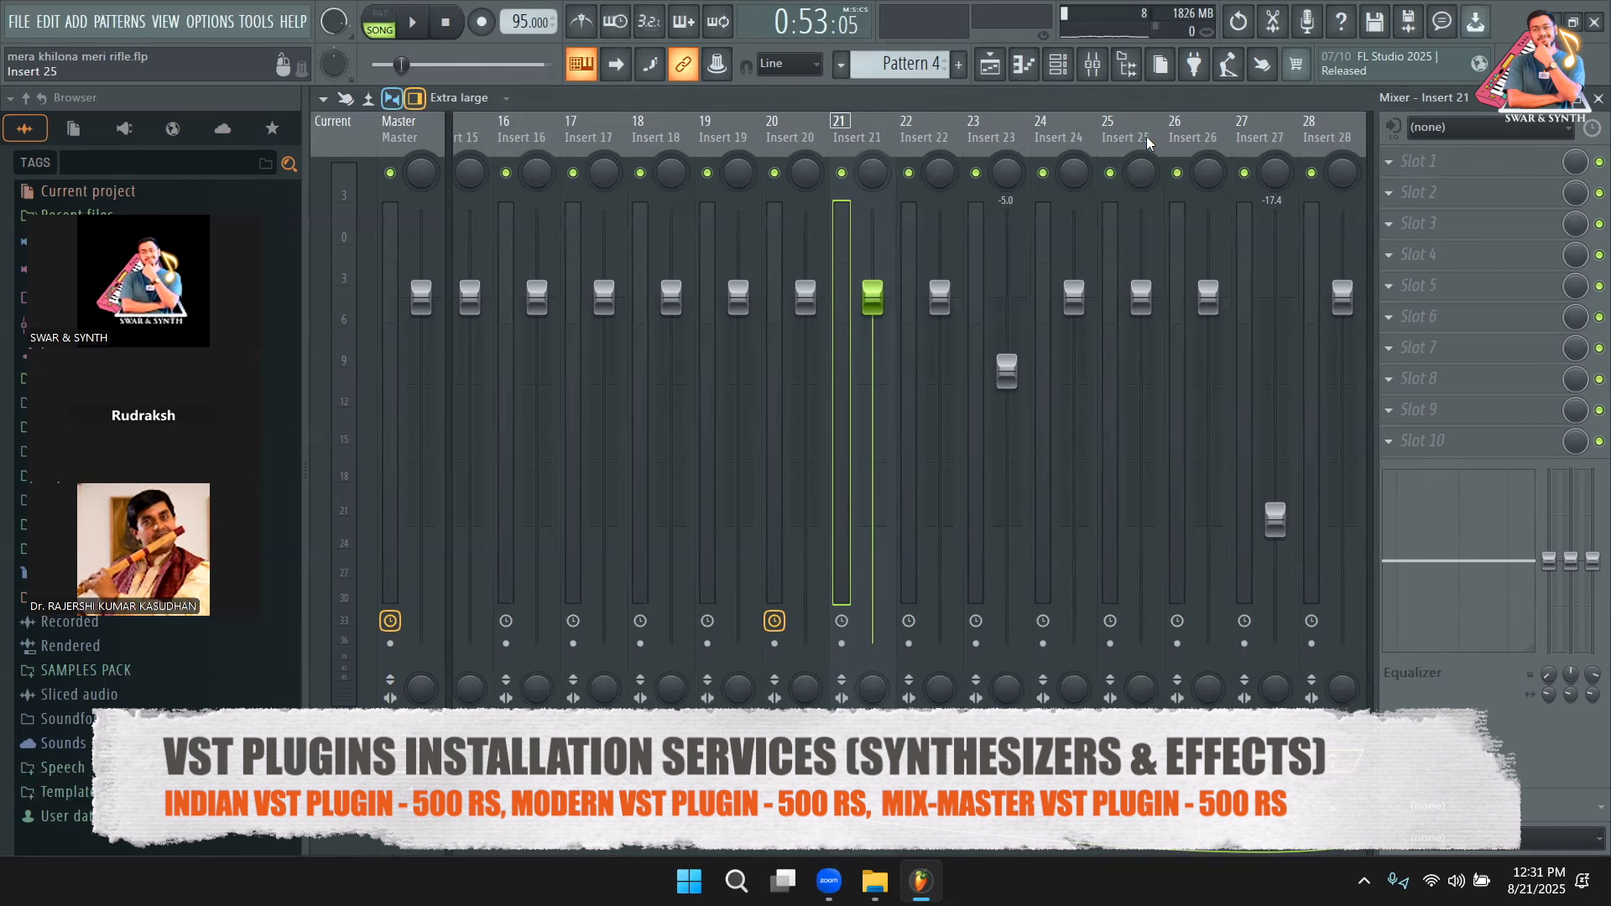
Play the section to hear Insert 21 and add Fruity Parametric EQ 2 to its first effect slot.
key("space")
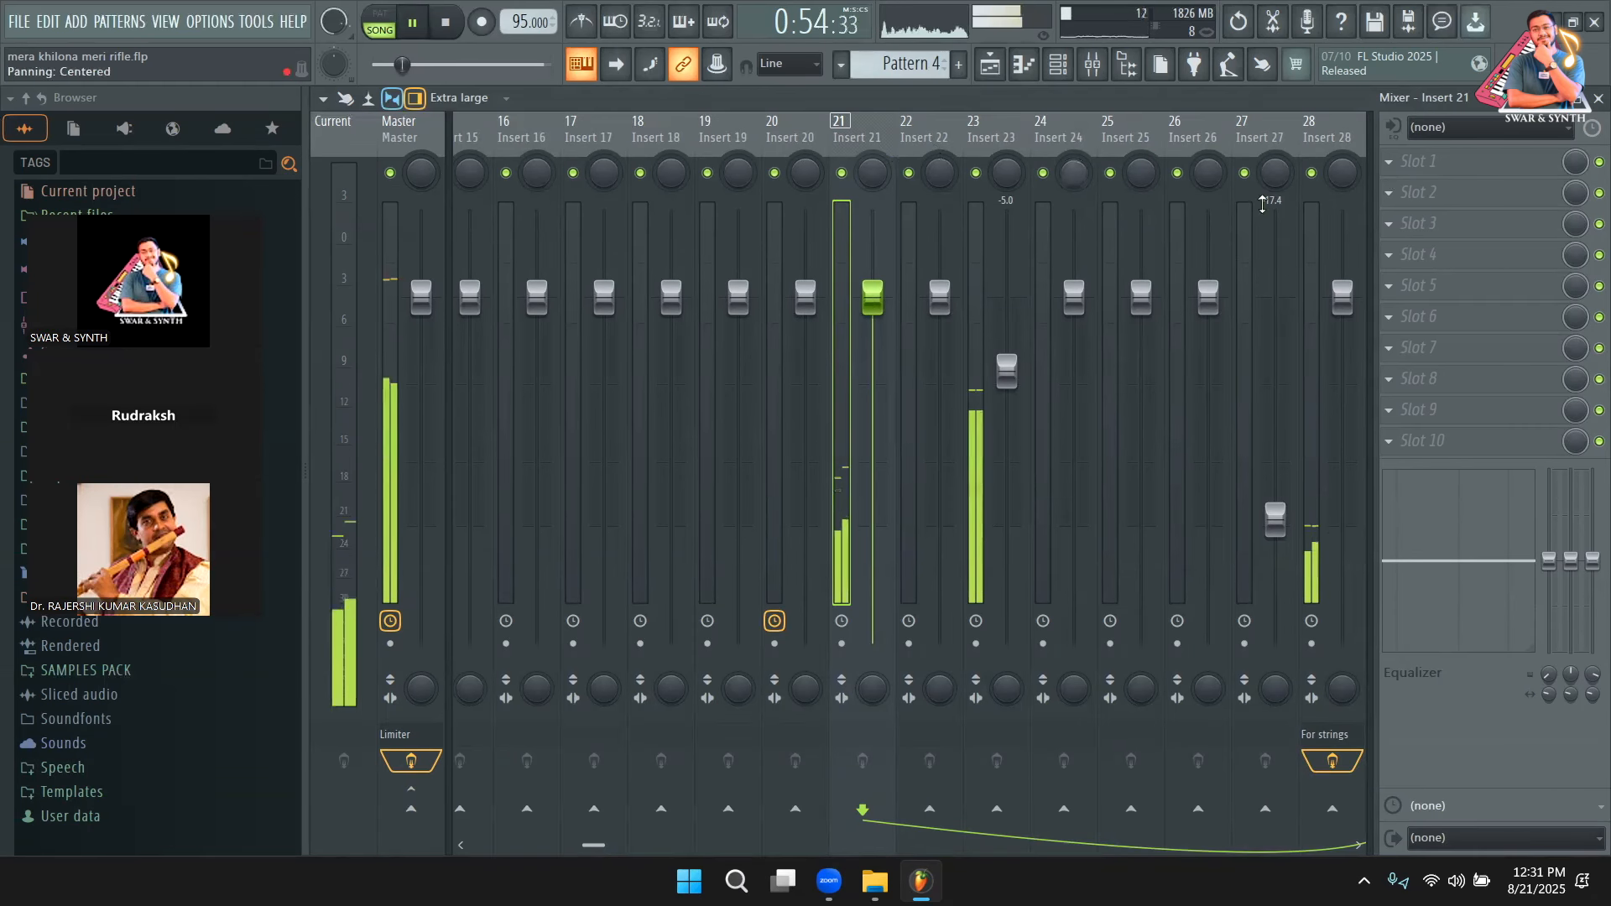
key("space")
left_click(1419, 161)
mouse_move(1427, 186)
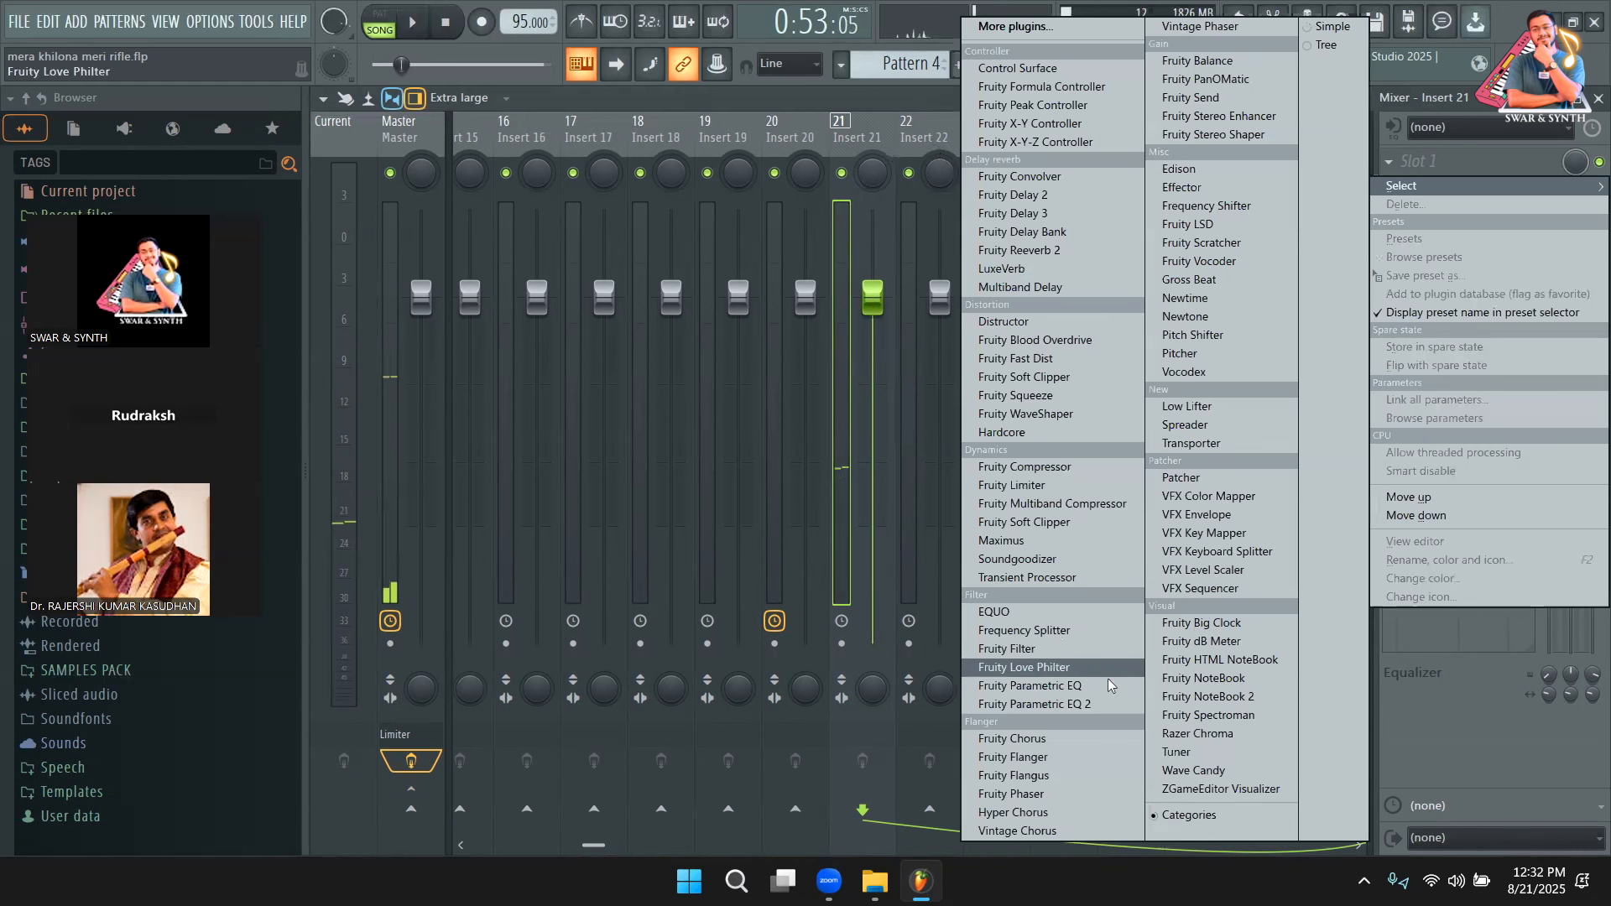
left_click(1034, 704)
Boost EQ bands 4 and 5 on Insert 21 by about 7 dB near 770 Hz and 1360 Hz, checking the result in playback.
key("space")
left_click_drag(759, 481, 762, 436)
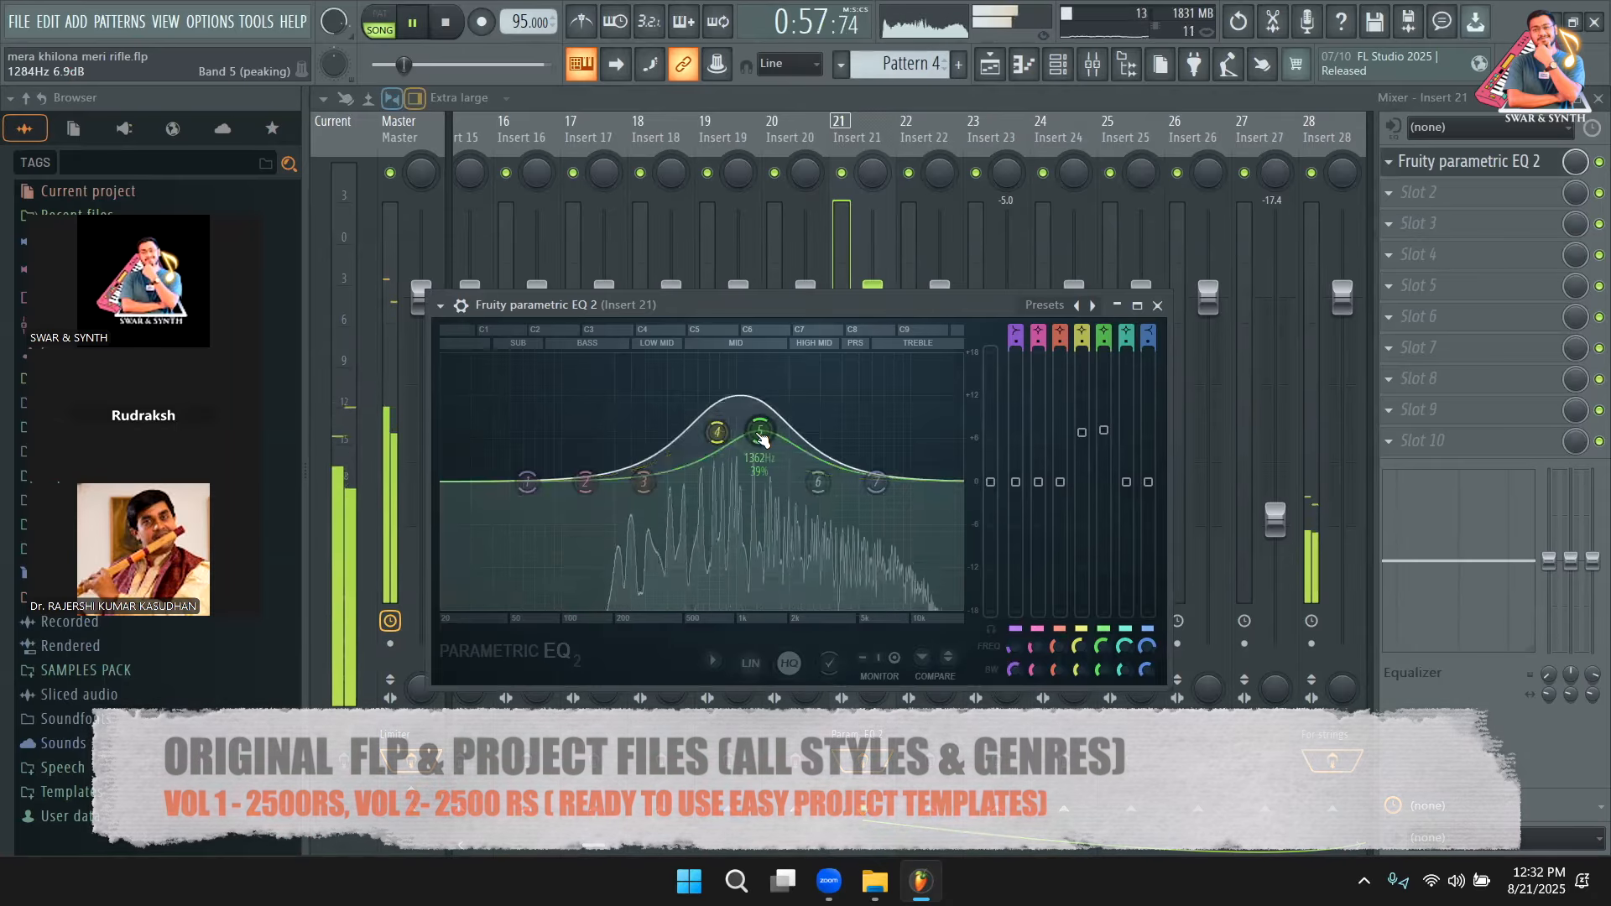
key("space")
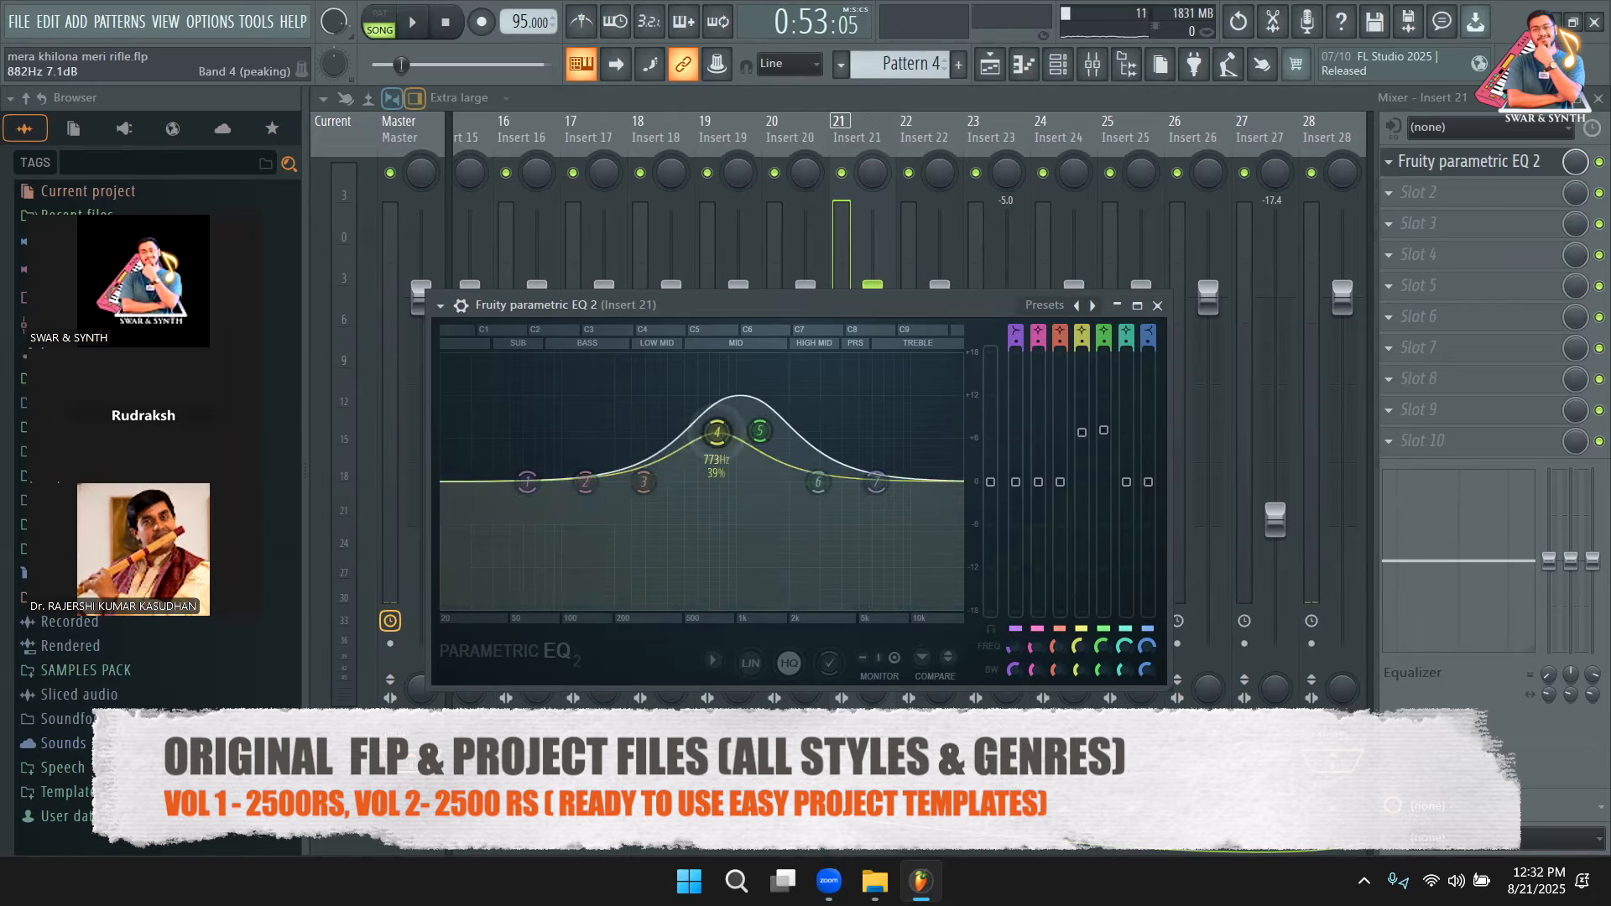
key("space")
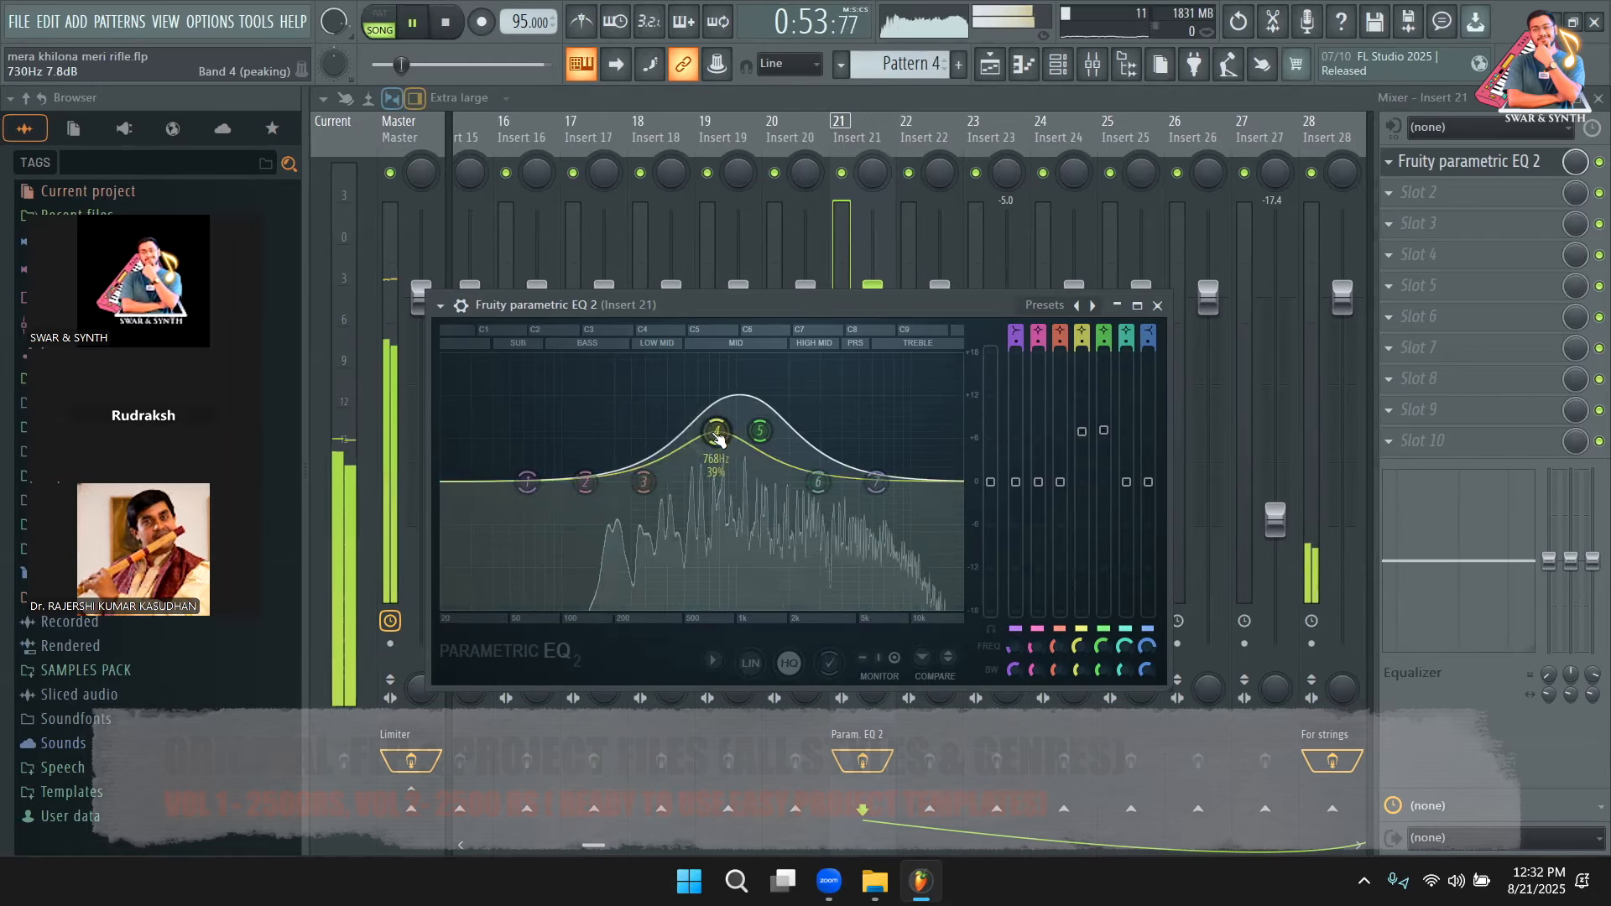
key("space")
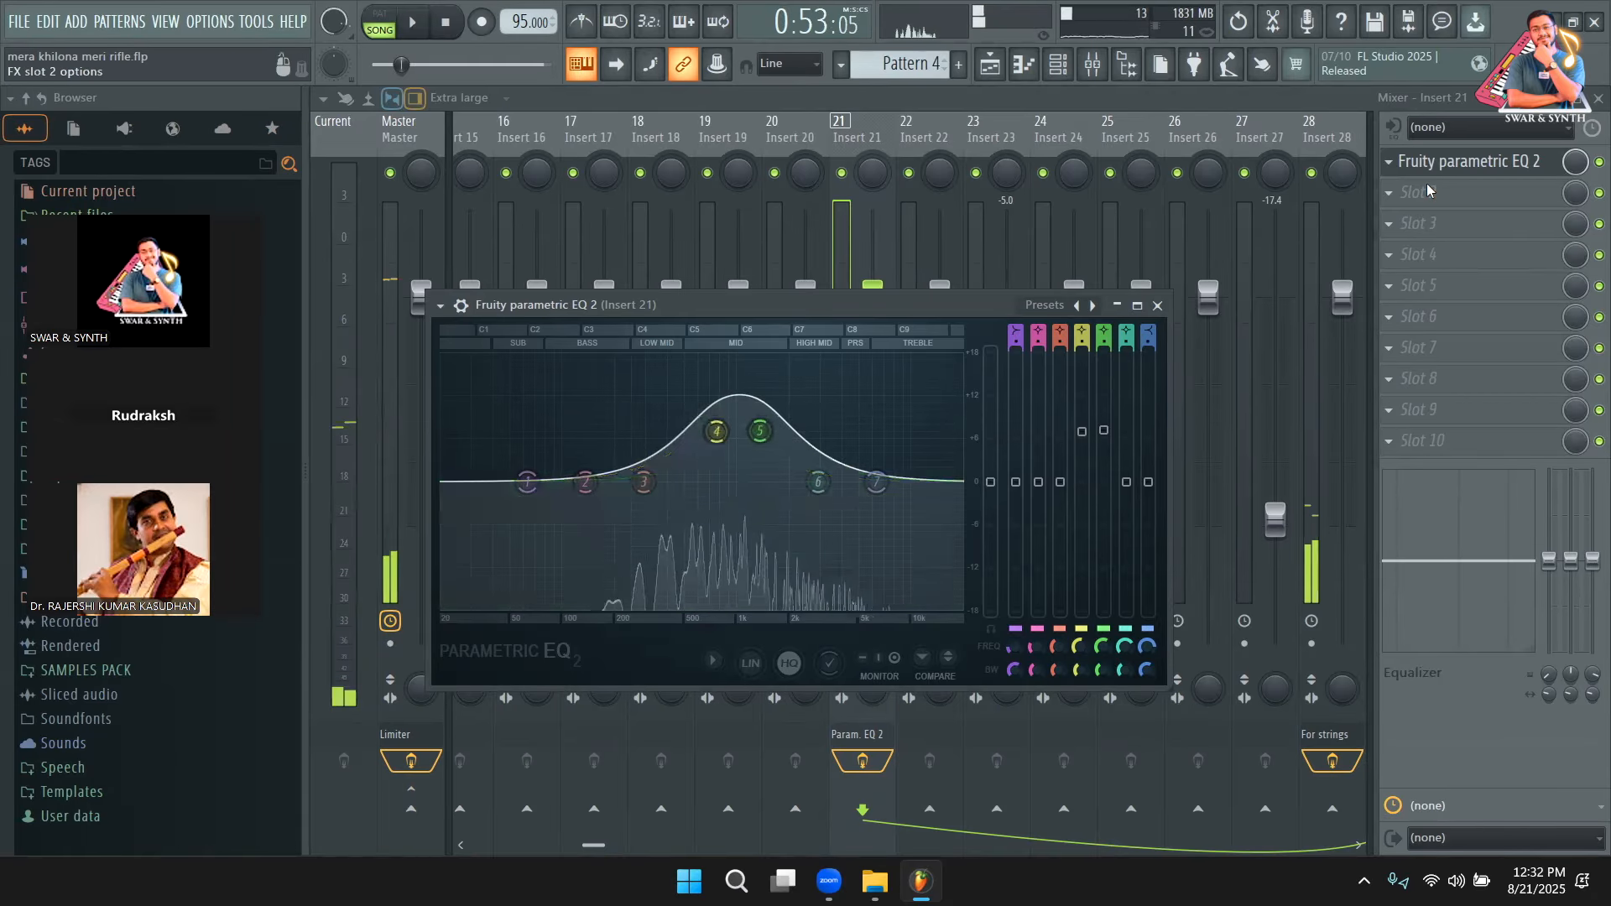
Add Fruity Stereo Shaper with its Delay preset to Insert 21's second effect slot and play the section to hear it.
left_click(1427, 202)
mouse_move(1426, 216)
left_click(1188, 135)
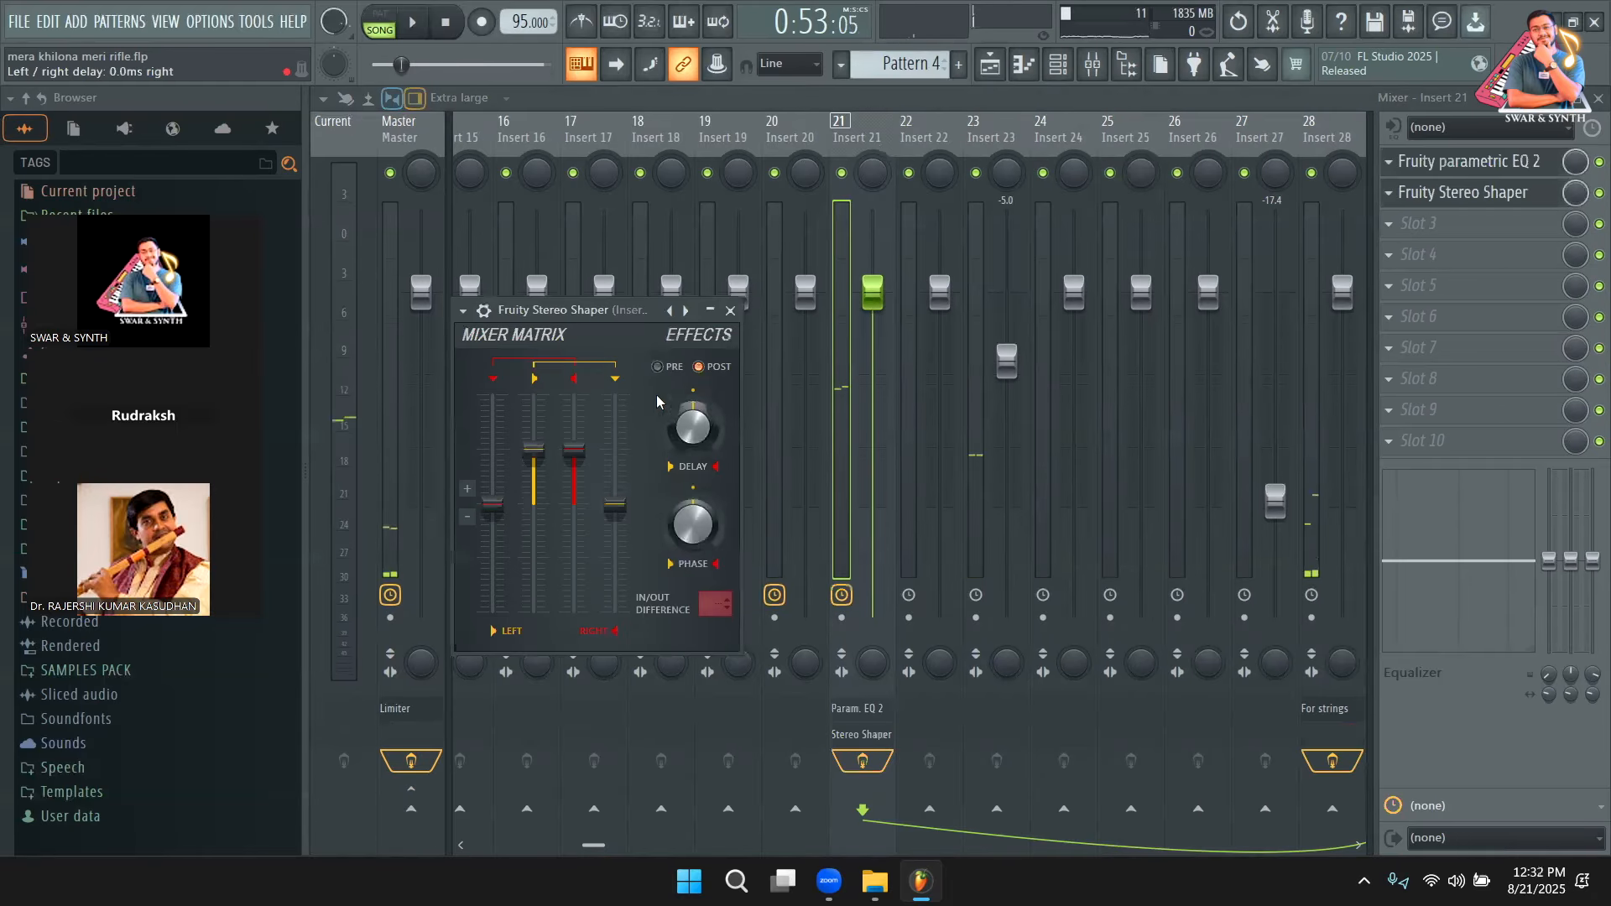
left_click(462, 311)
mouse_move(471, 386)
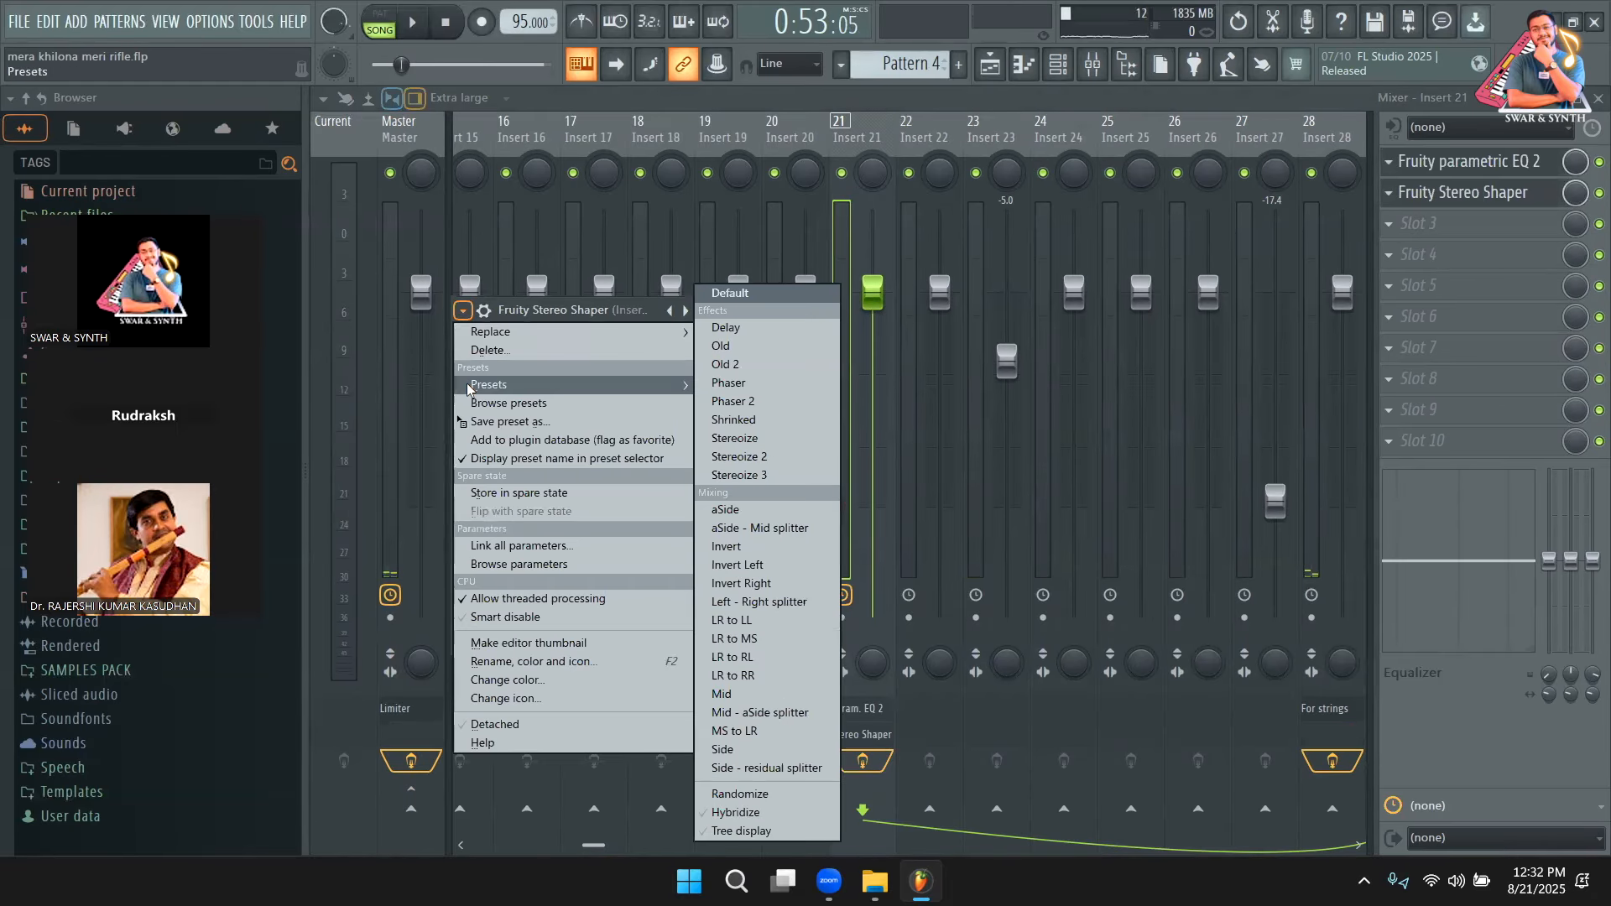
left_click(766, 331)
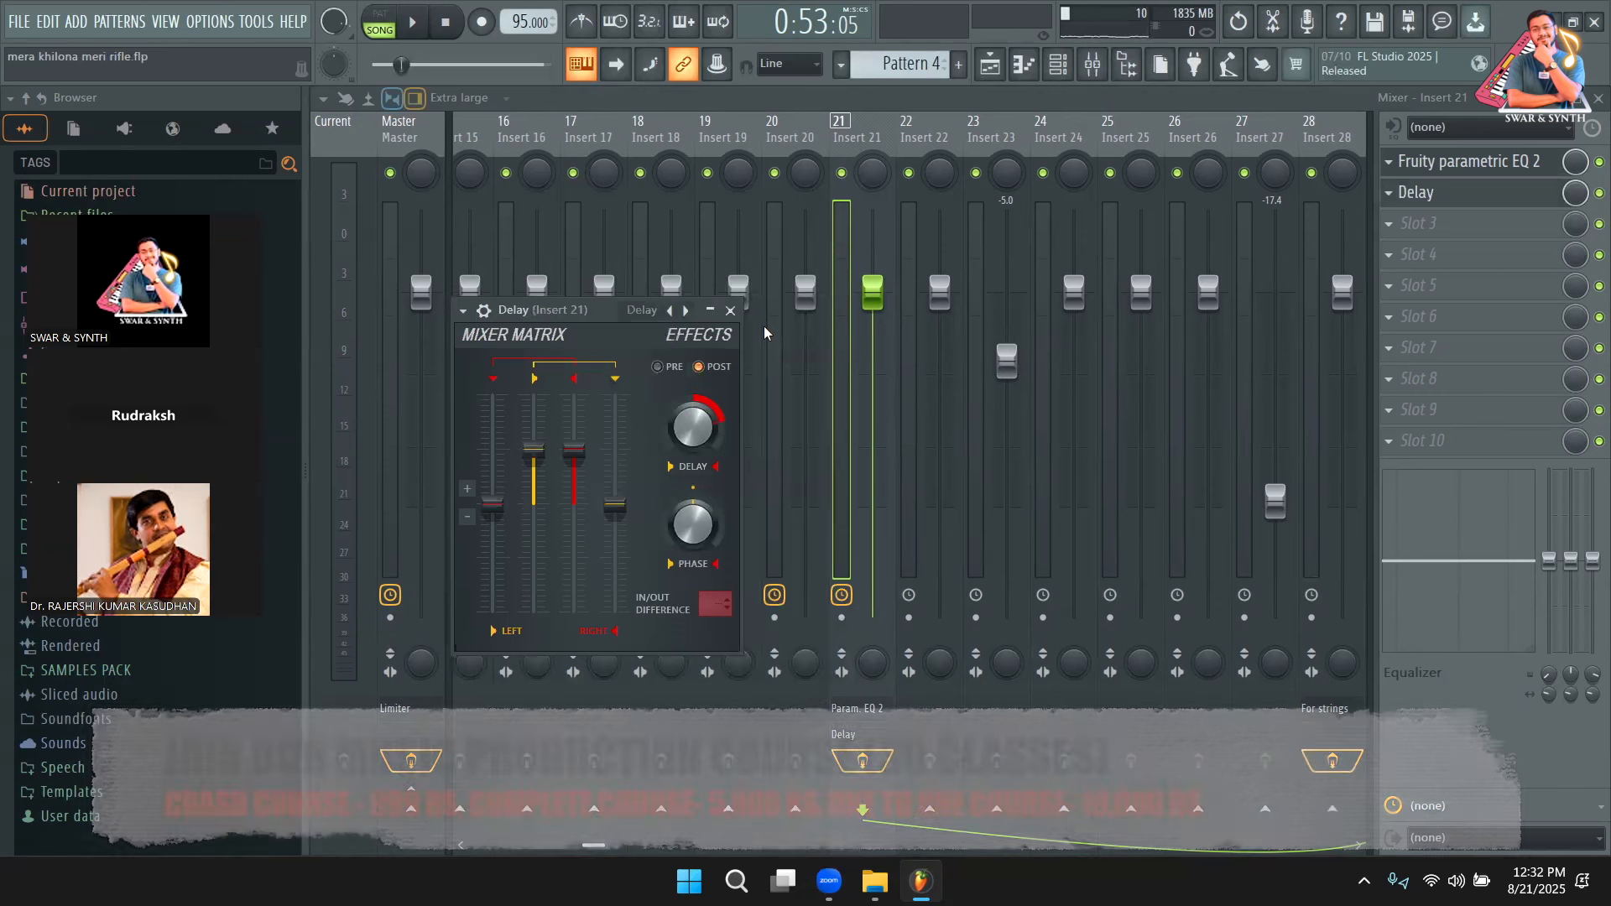
key("space")
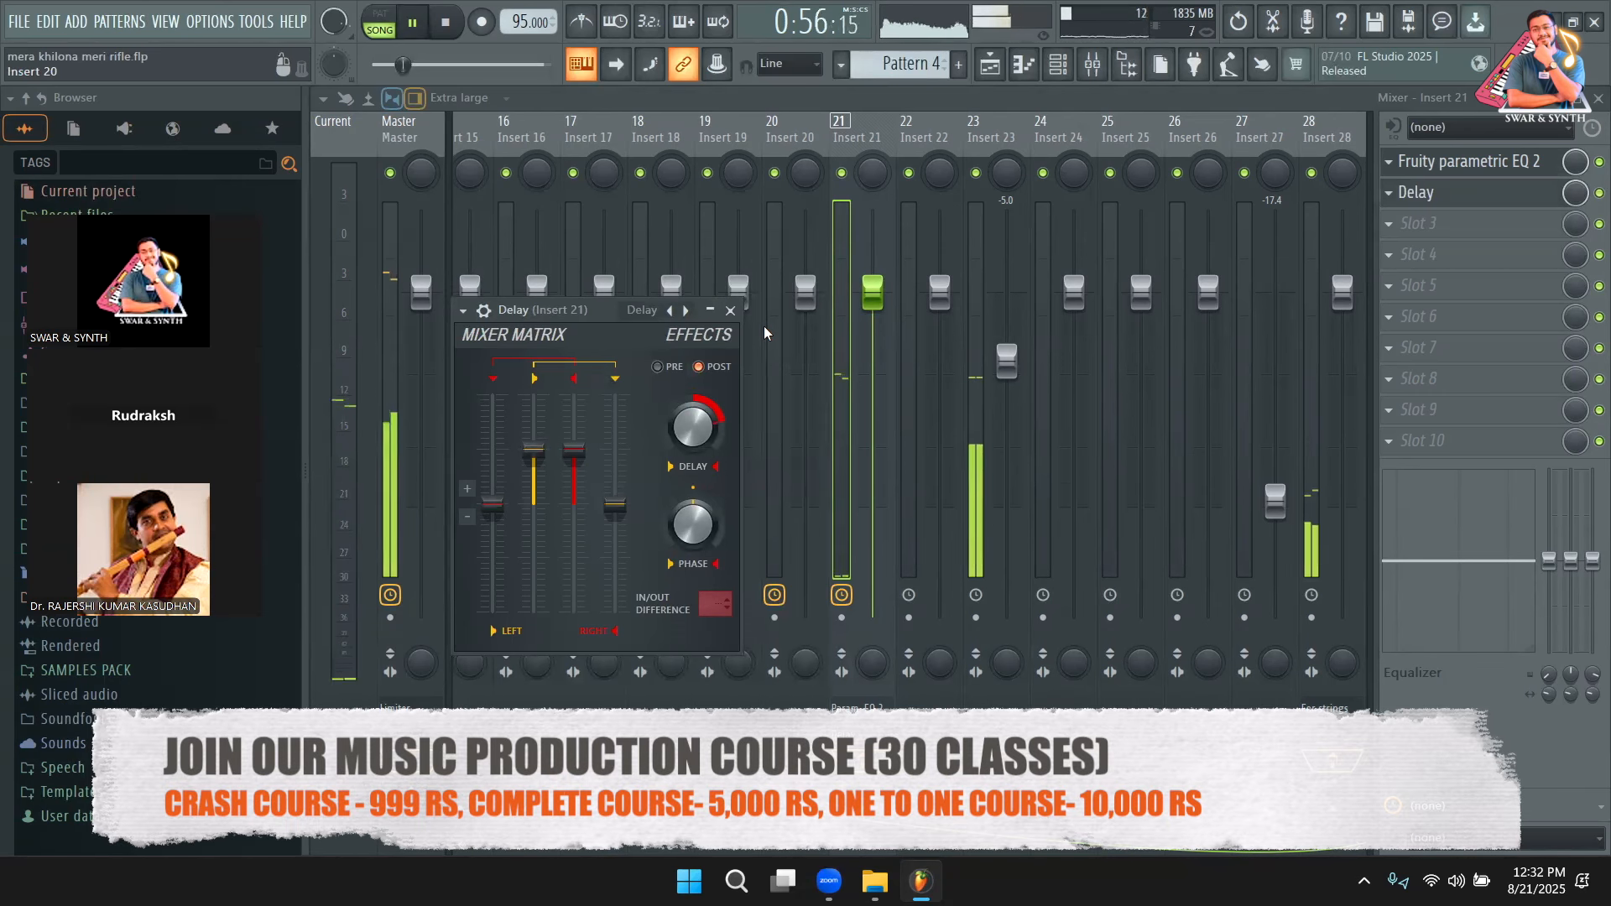
key("space")
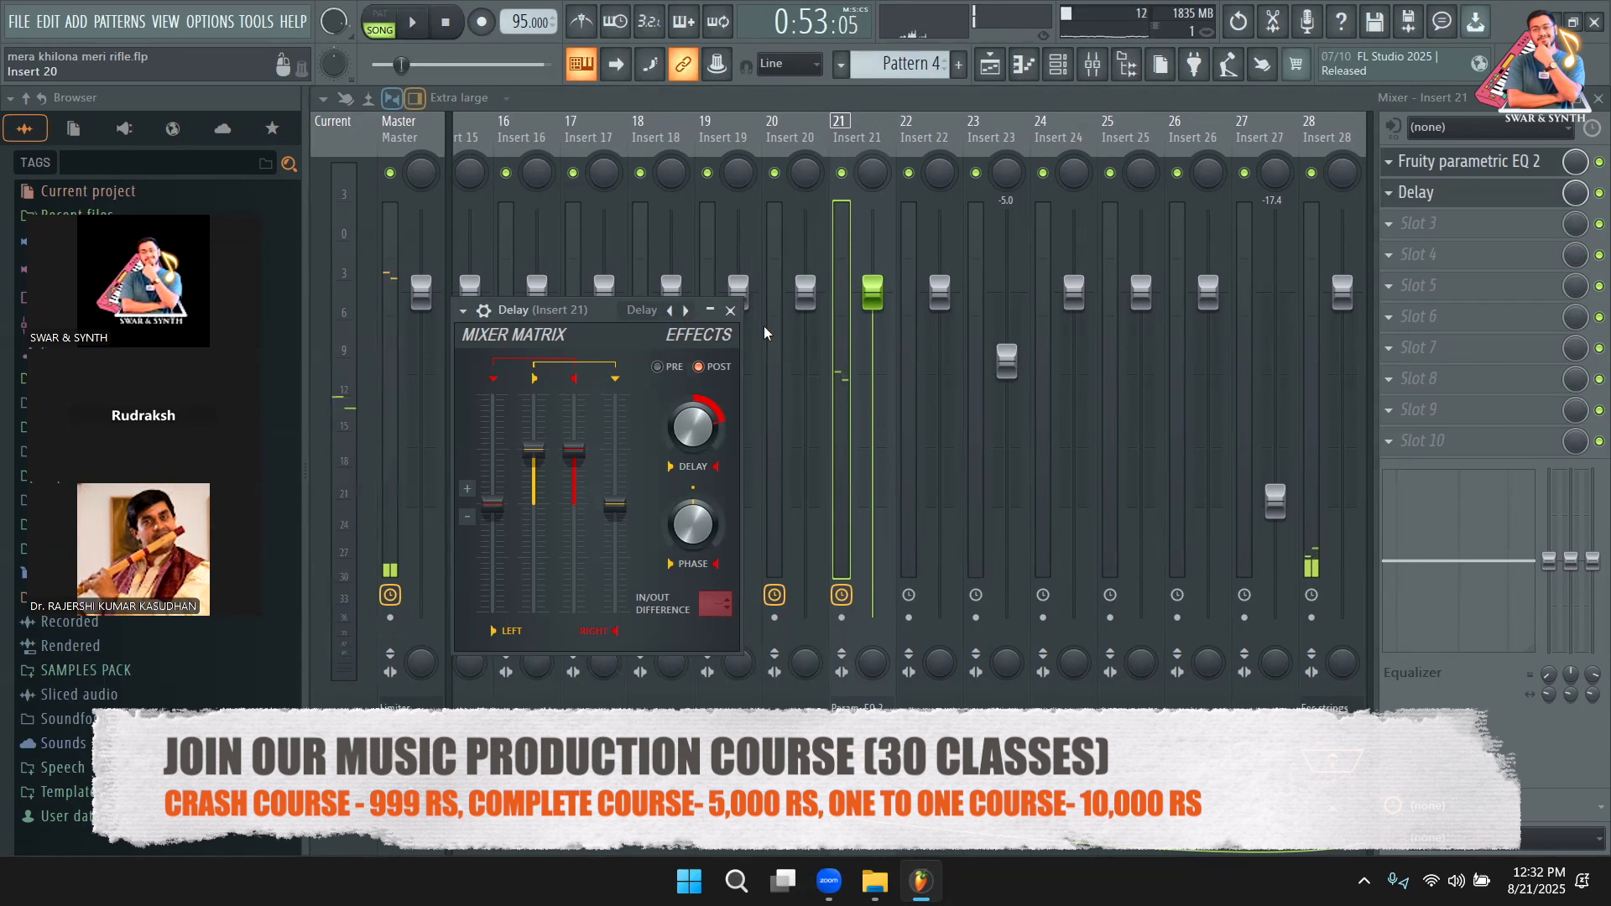
Lower the Insert 21 fader to -3.5 dB and replay the section to check the balance.
left_click_drag(863, 288, 862, 341)
key("space")
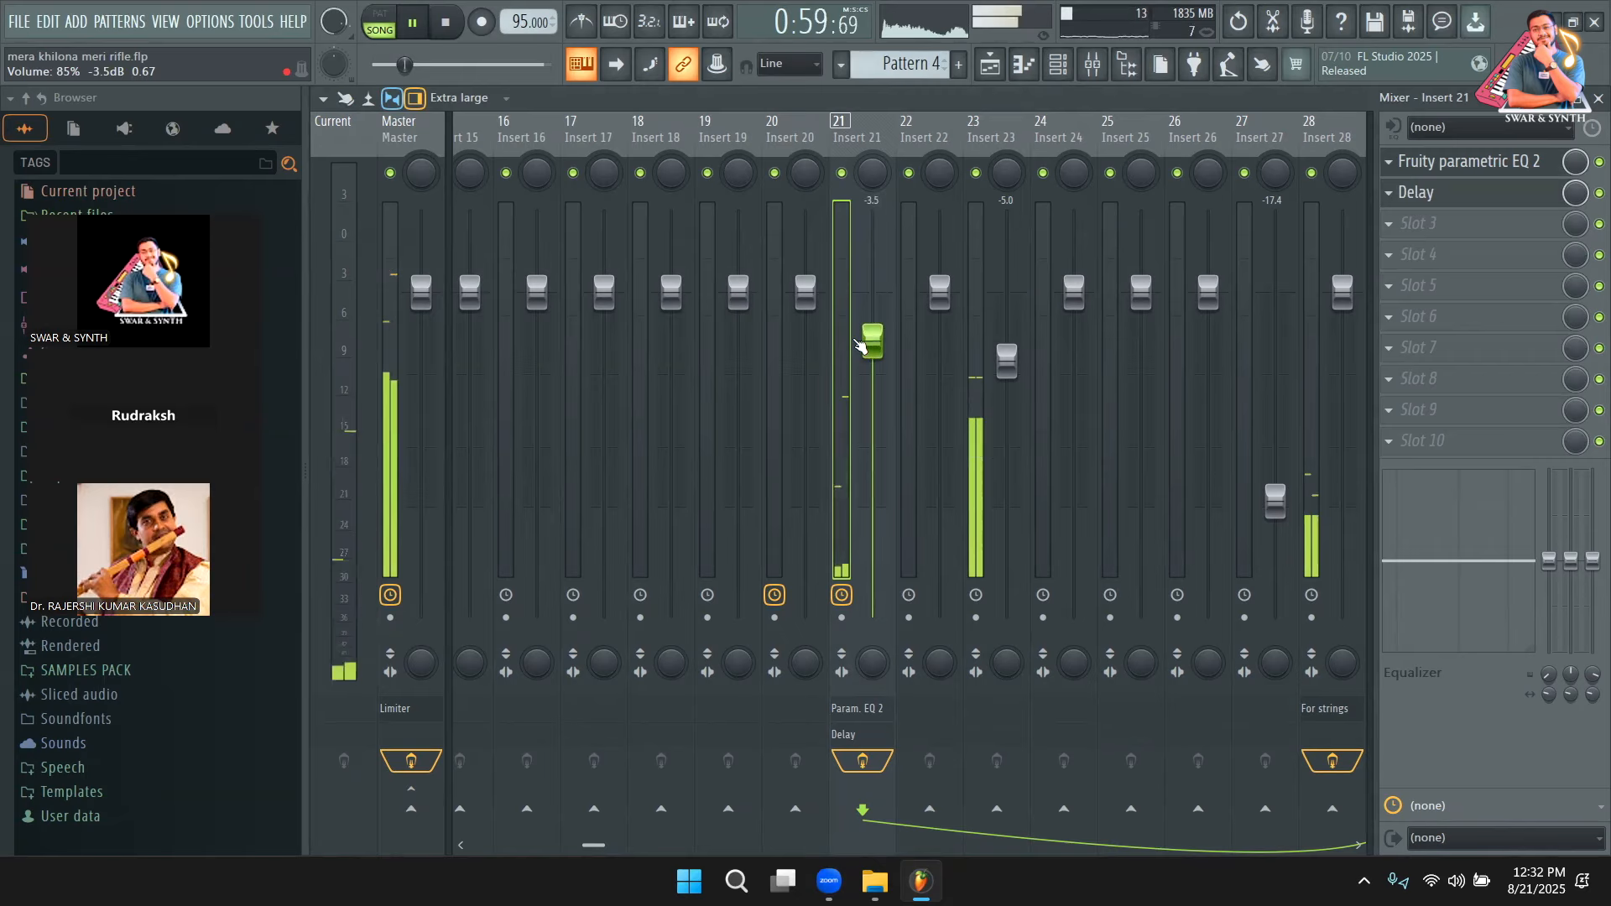
key("space")
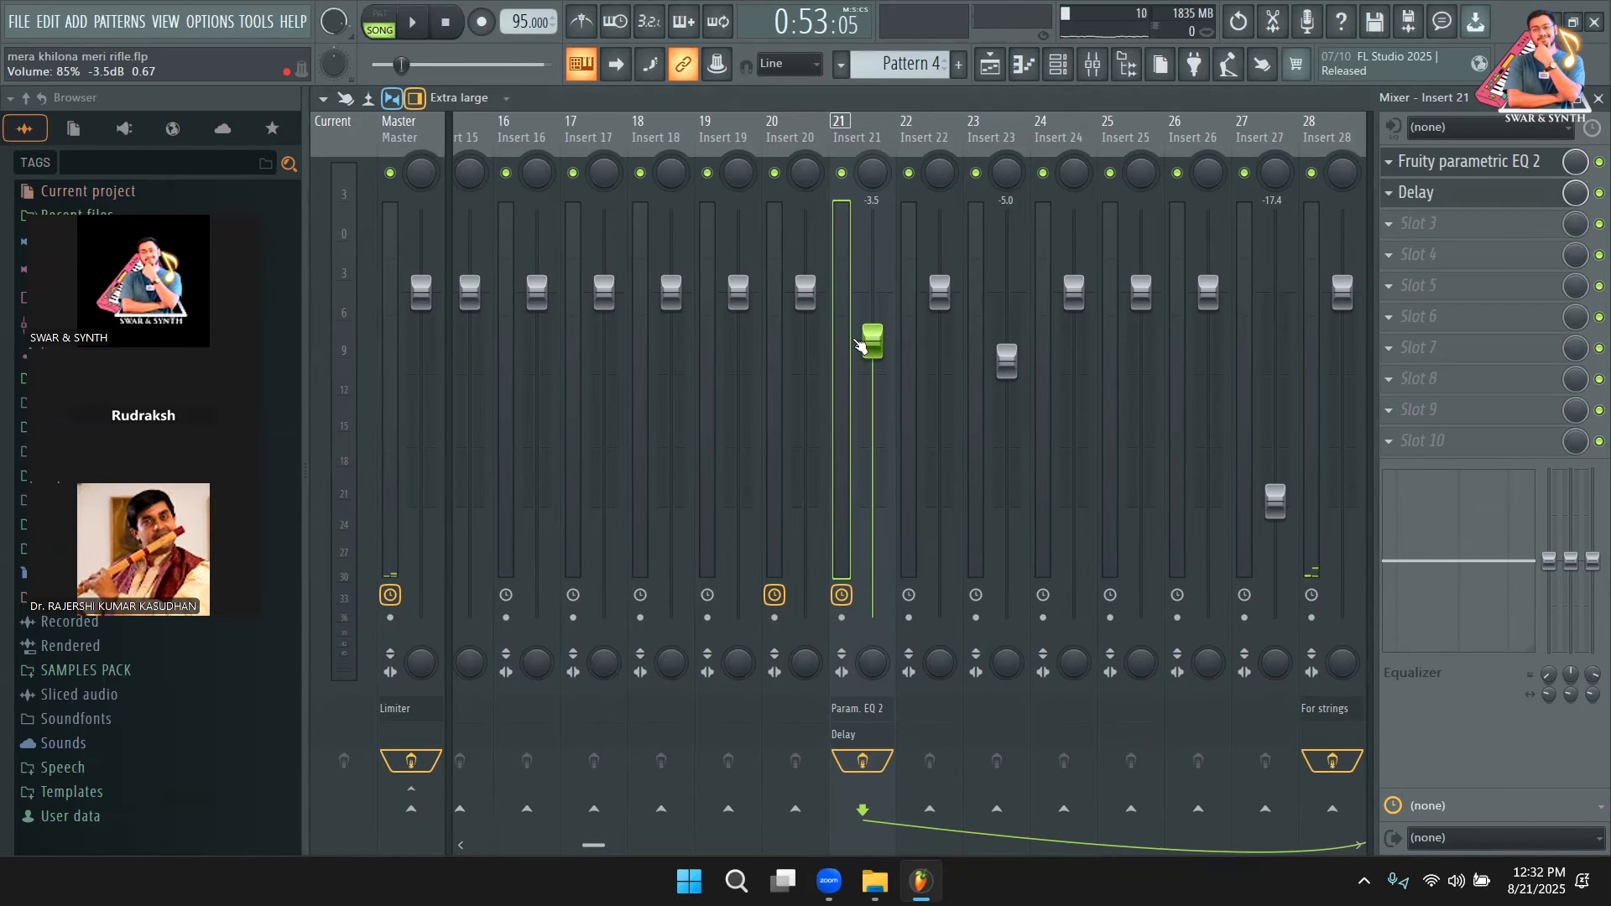
key("space")
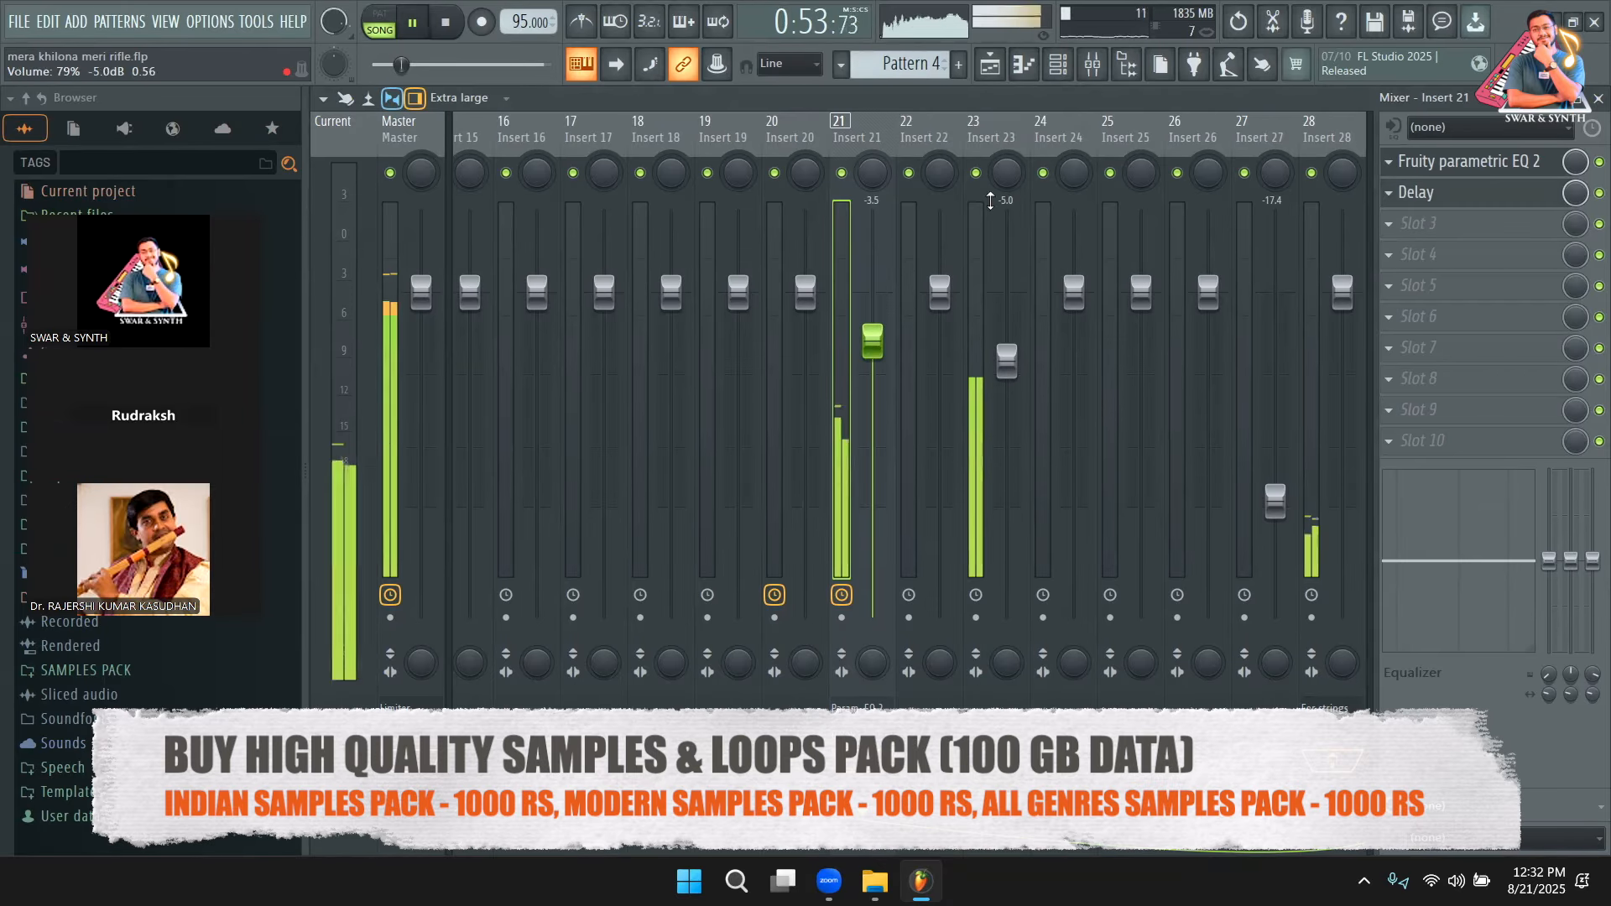
Unmute Track 8 in the playlist and play the section with it.
left_click(993, 59)
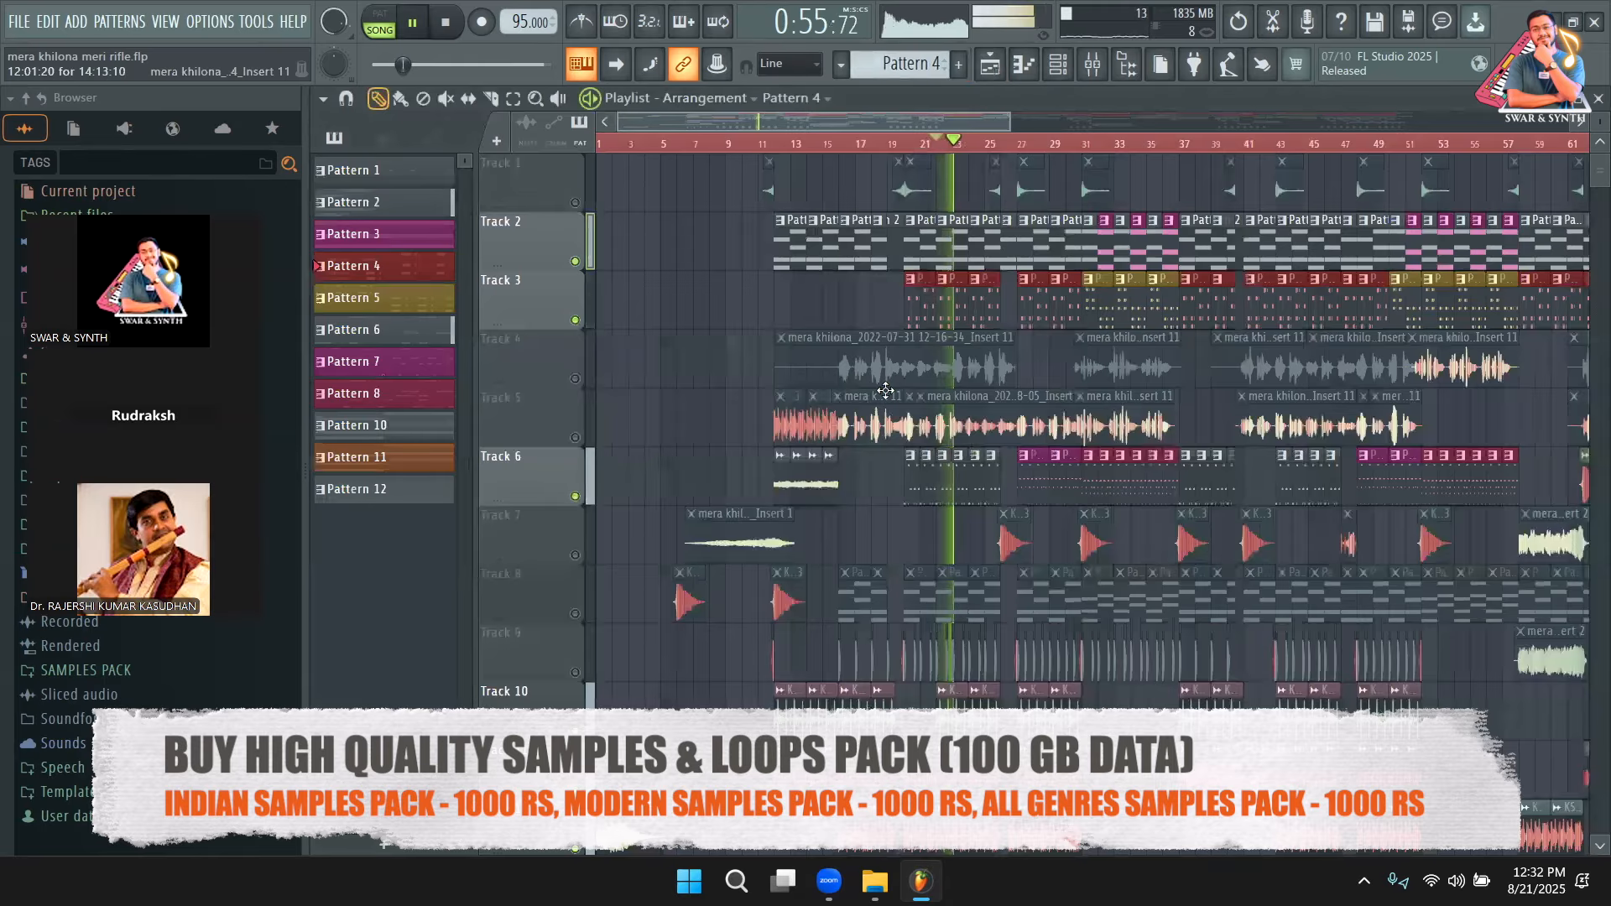
scroll(589, 499, "down", 2)
key("space")
left_click(576, 497)
key("space")
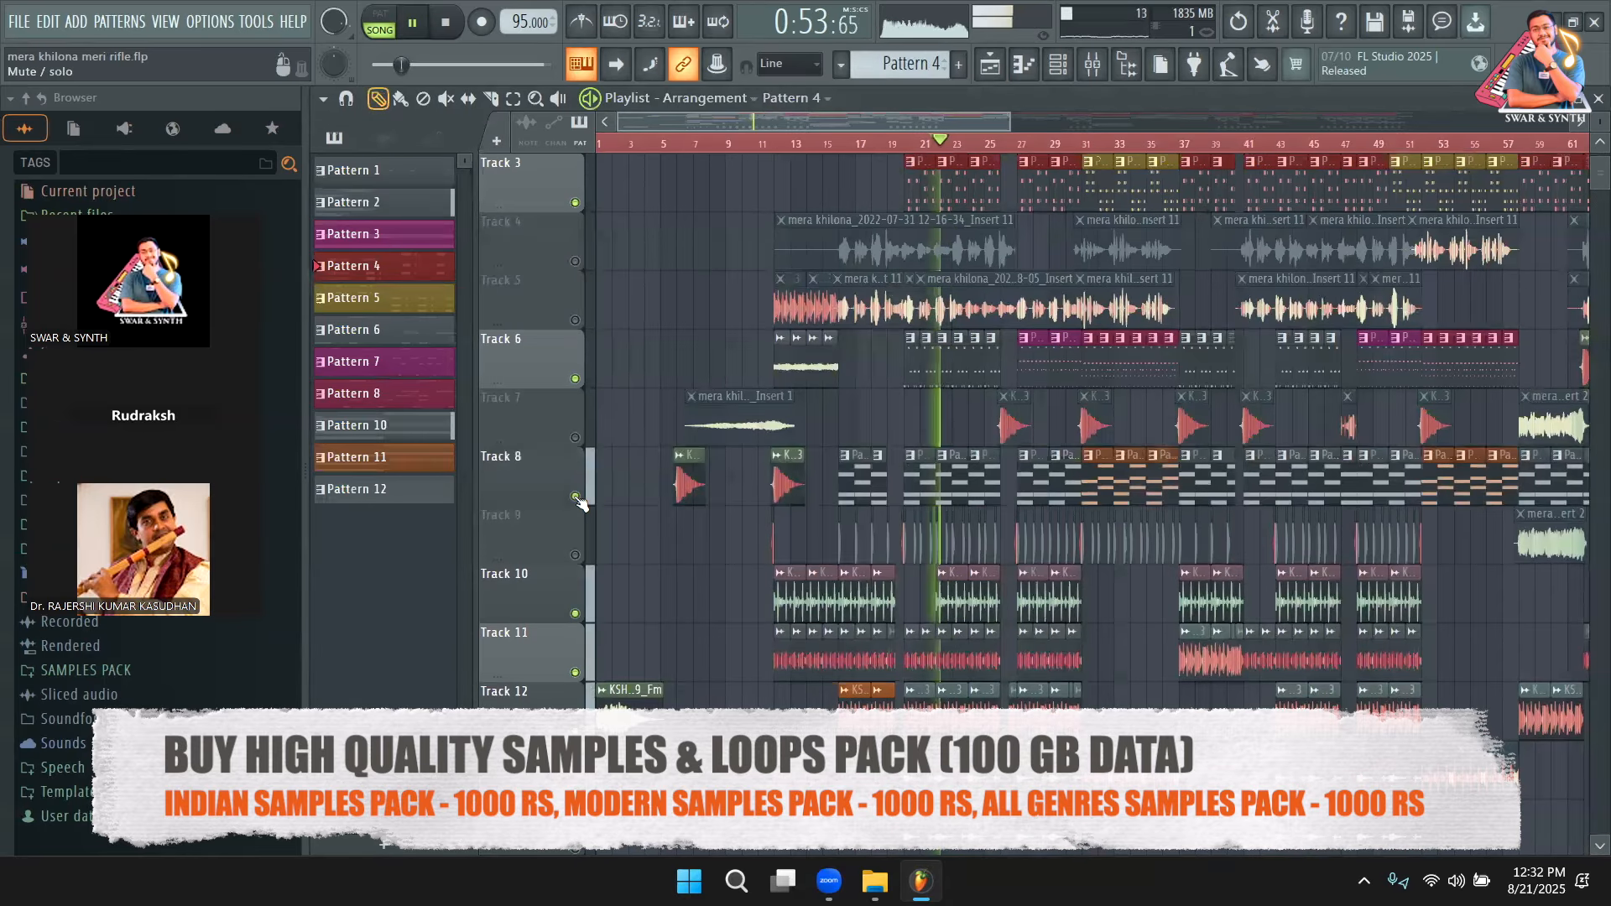
Find which mixer insert Track 8's Pattern 10 Pigments channel is routed to and select Insert 20 in the mixer.
left_click(946, 479)
double_click(948, 479)
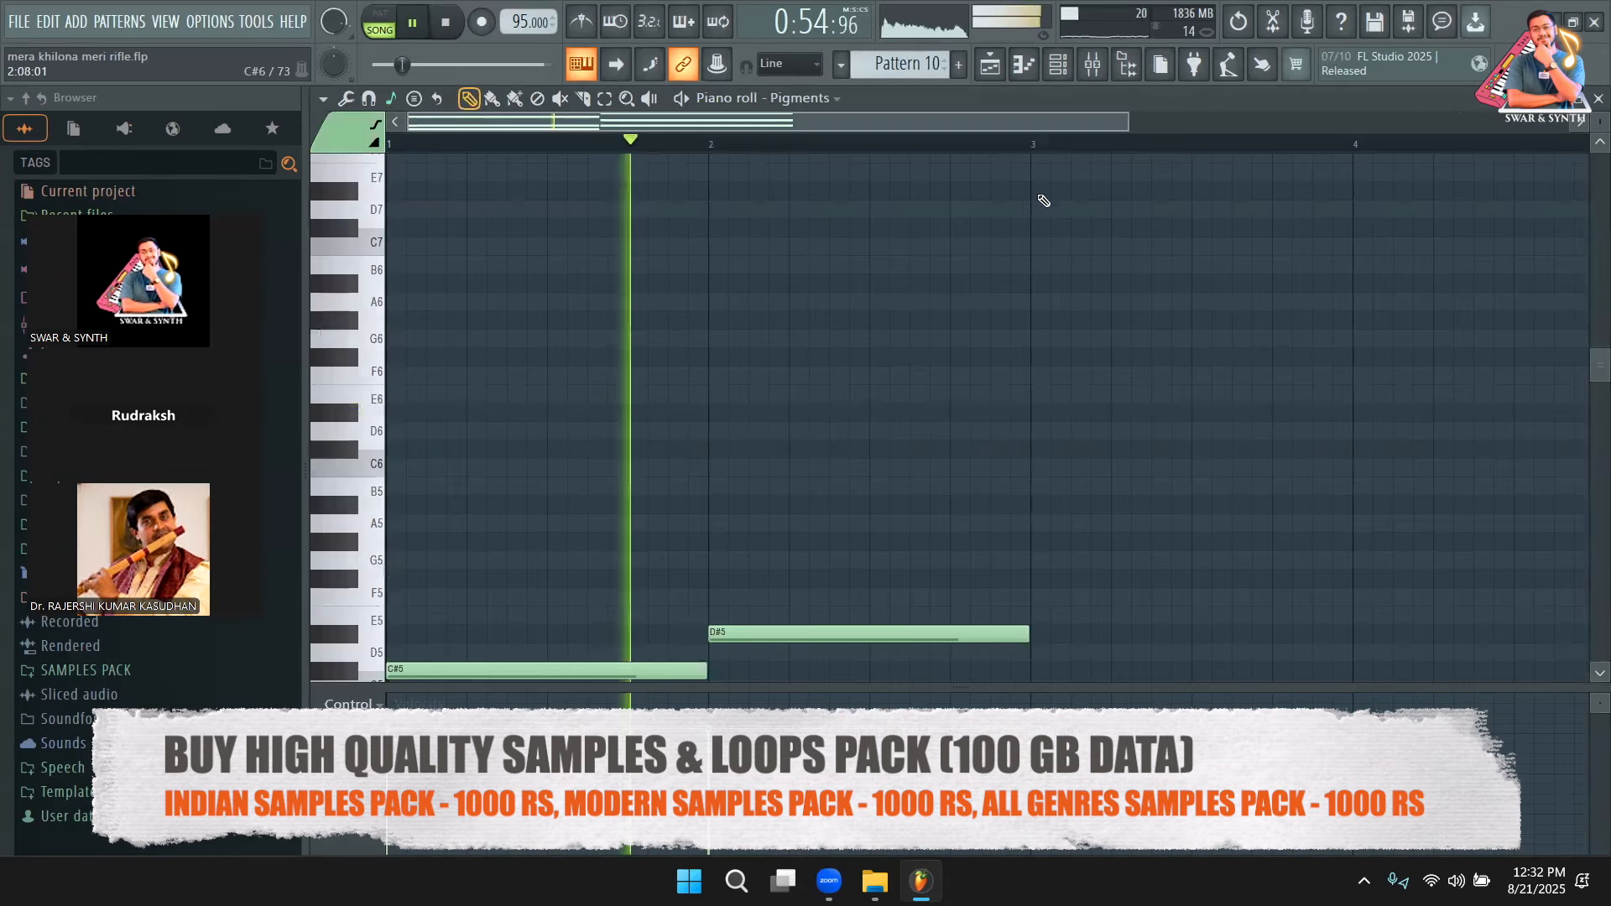
left_click(1059, 65)
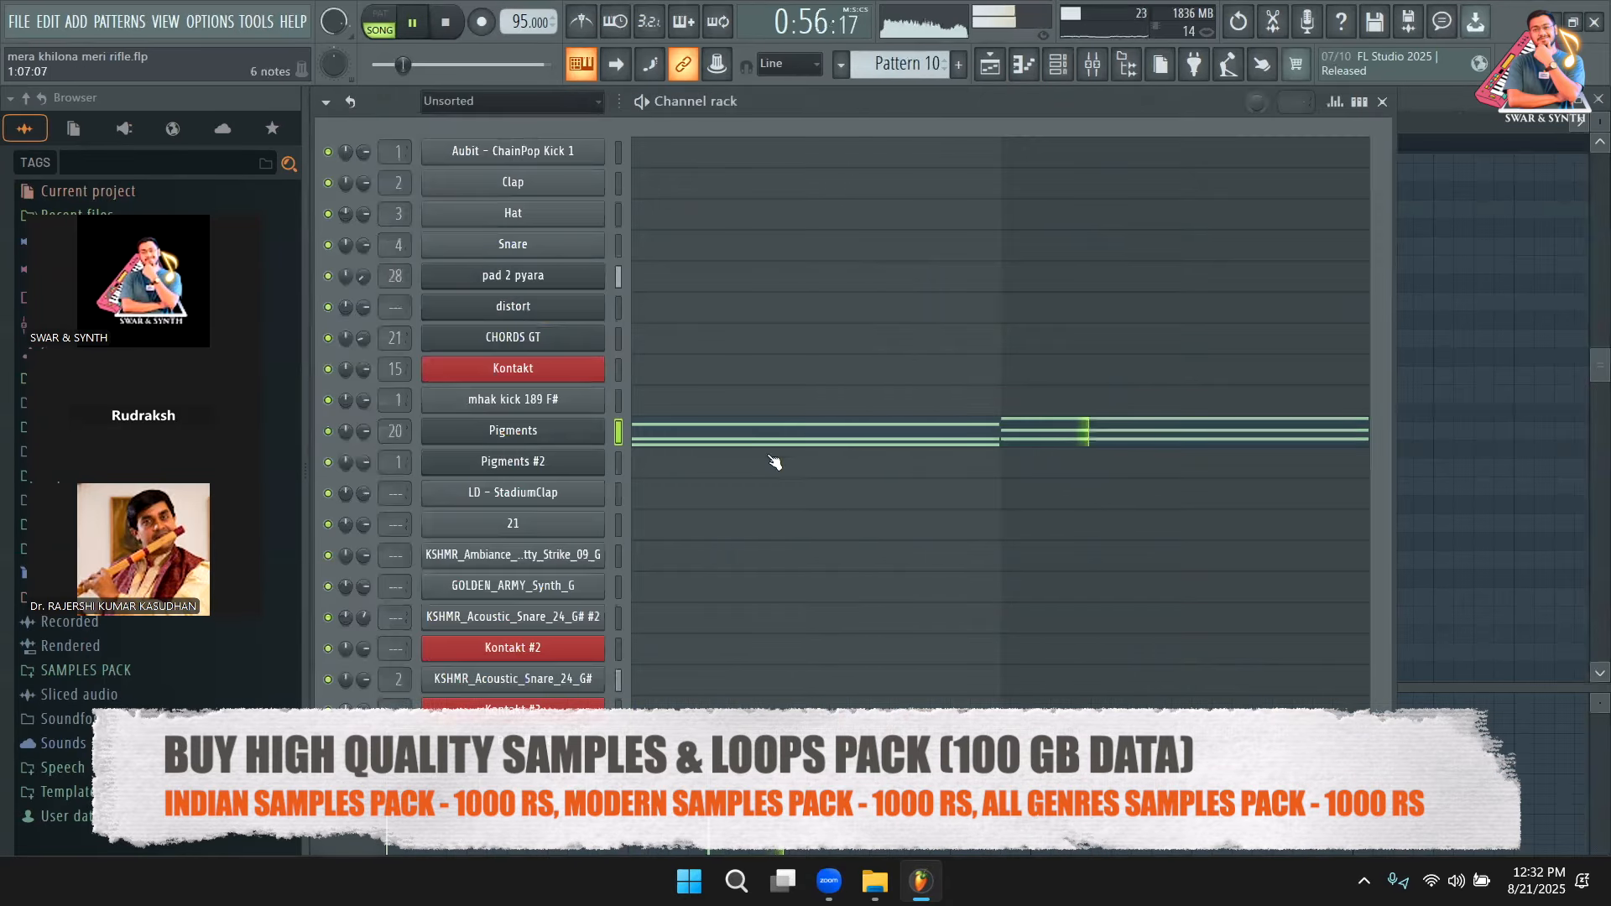
left_click(991, 67)
key("F9")
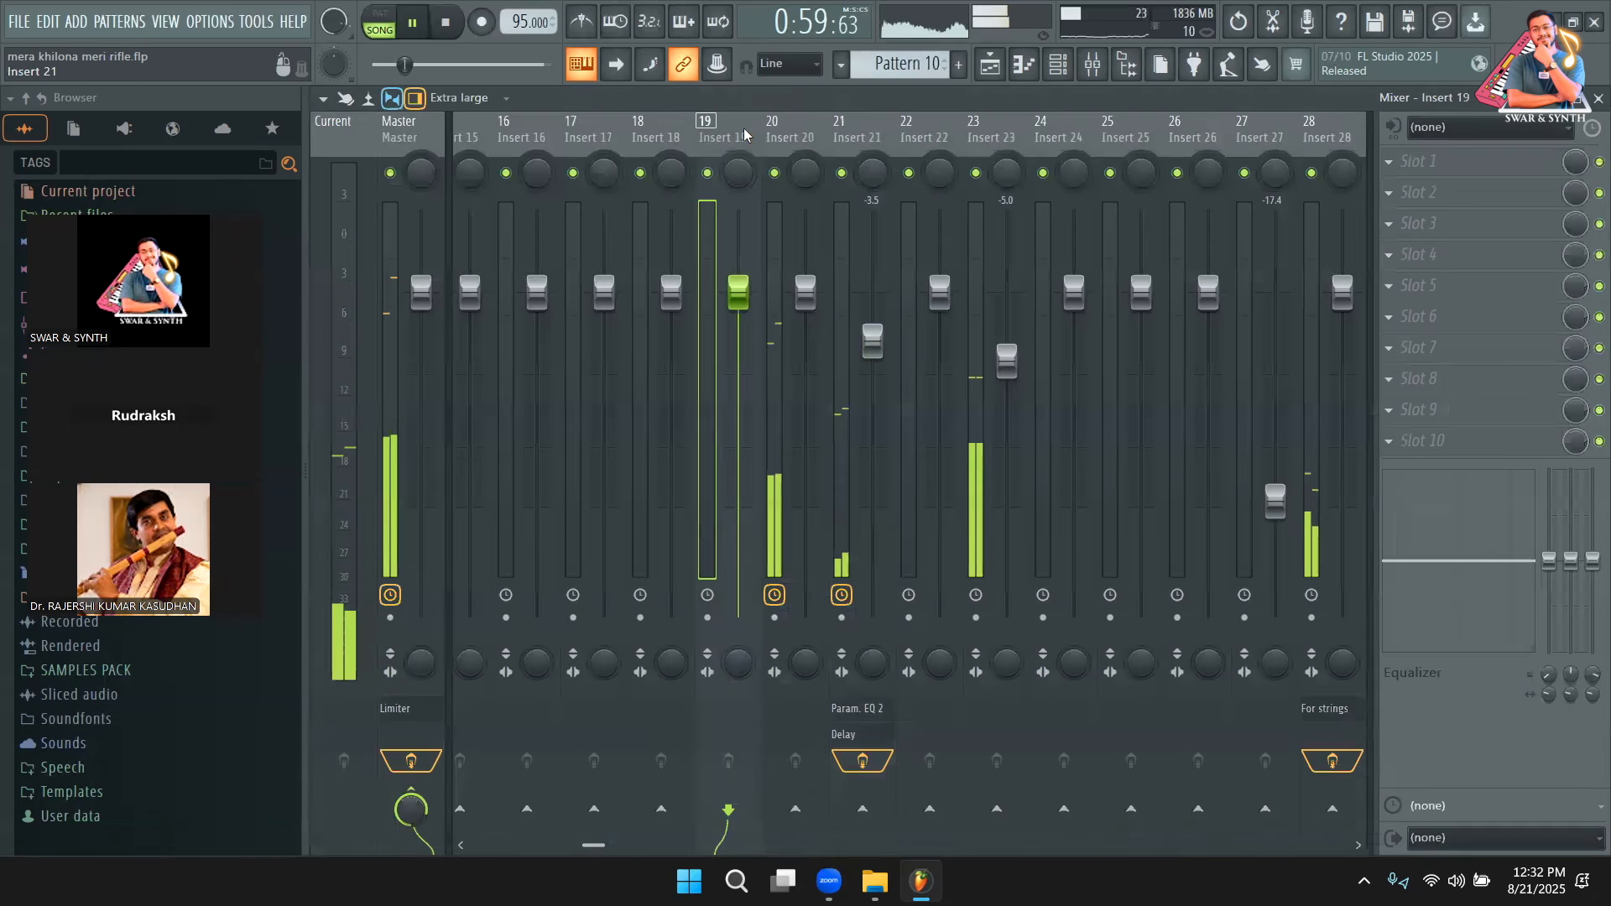
left_click(788, 137)
key("space")
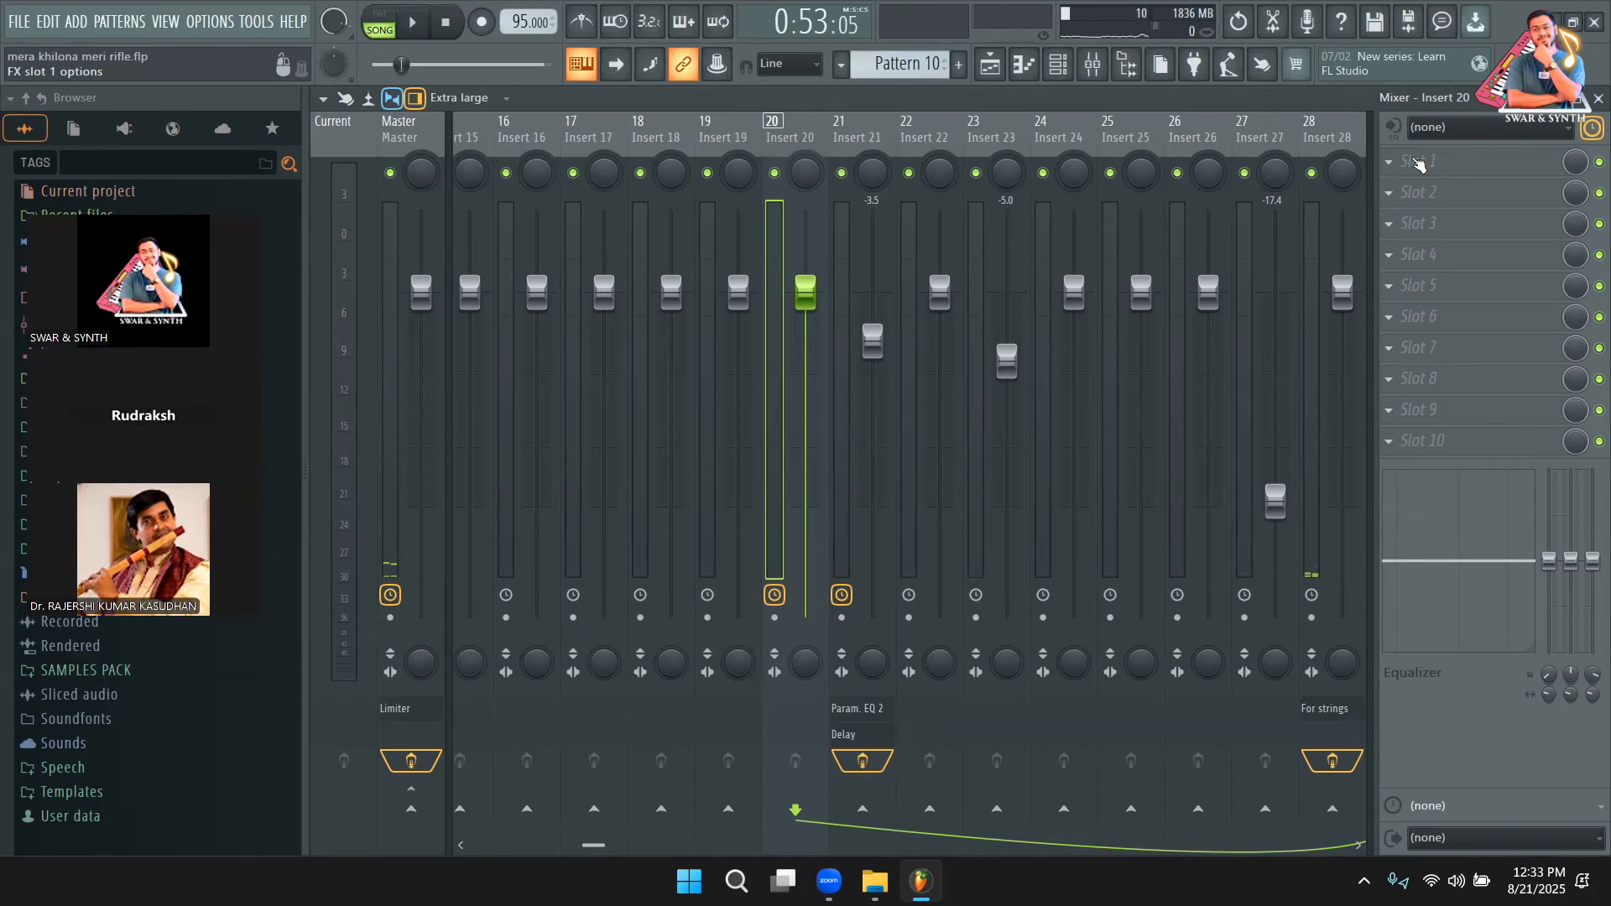
Add Fruity Parametric EQ 2 to Insert 20's first effect slot and cut band 1 by about 13 dB near 143 Hz.
left_click(1415, 163)
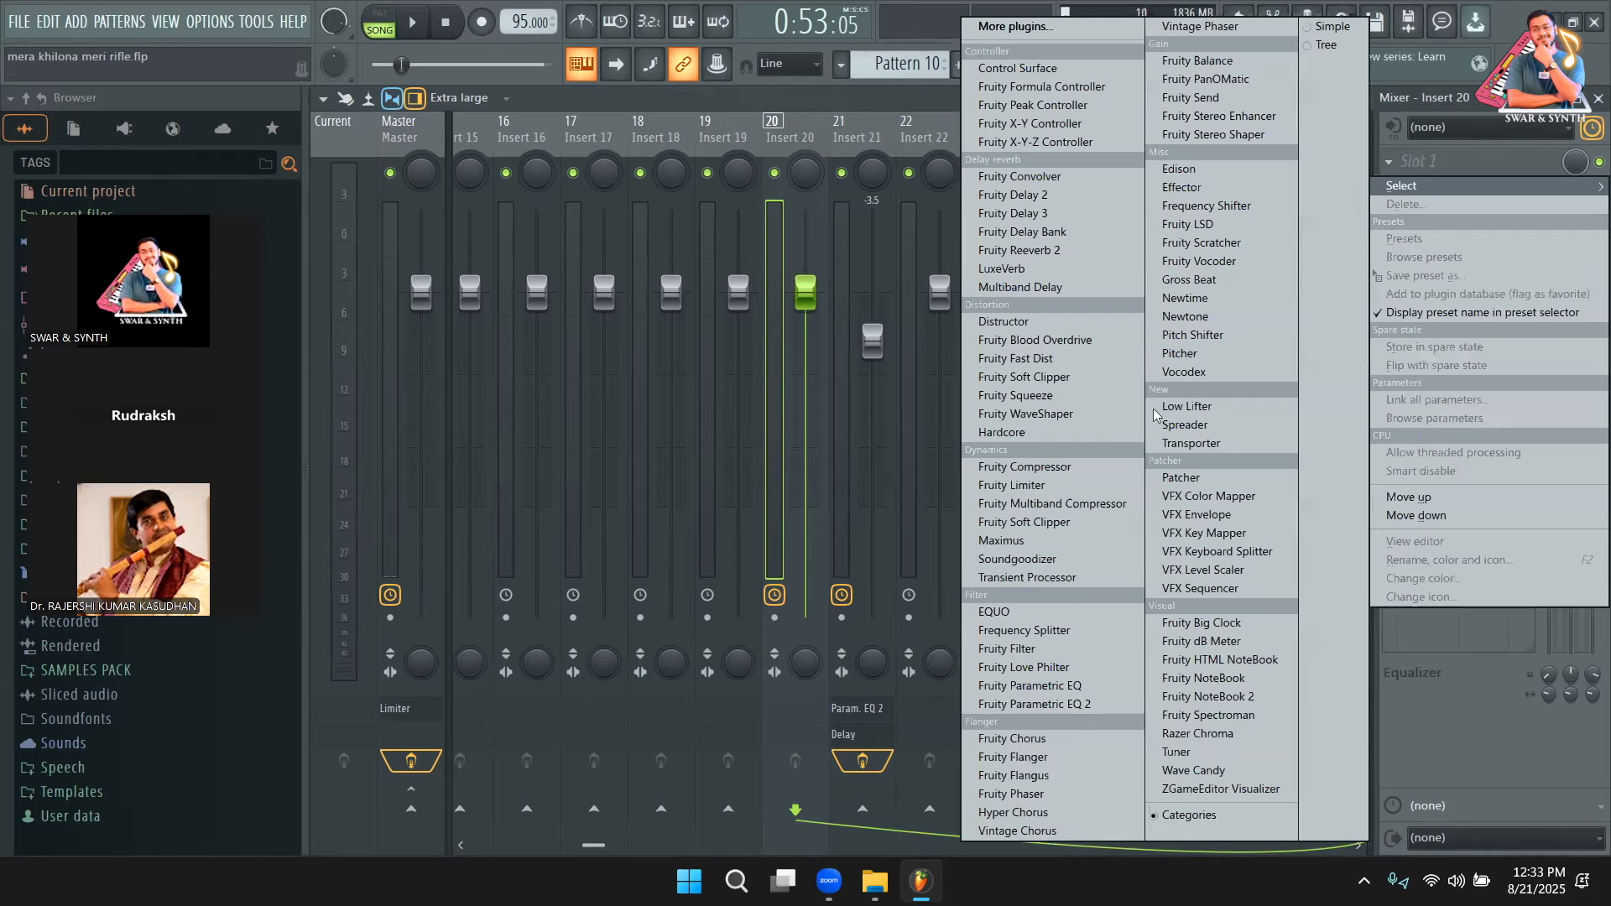
left_click(1054, 705)
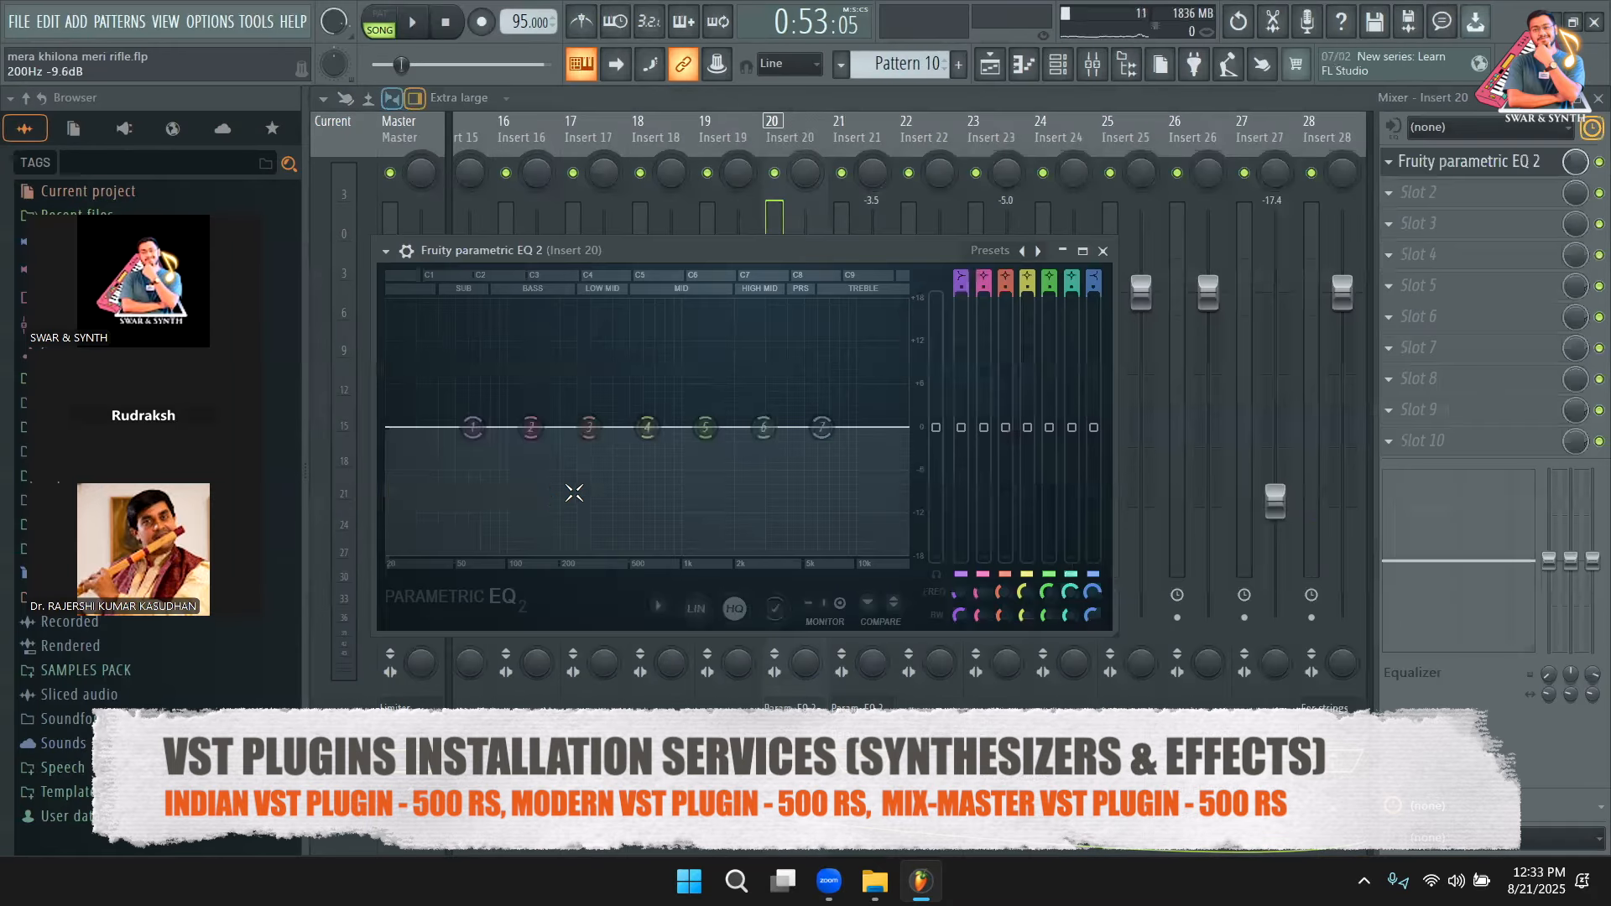
left_click_drag(473, 428, 538, 523)
key("space")
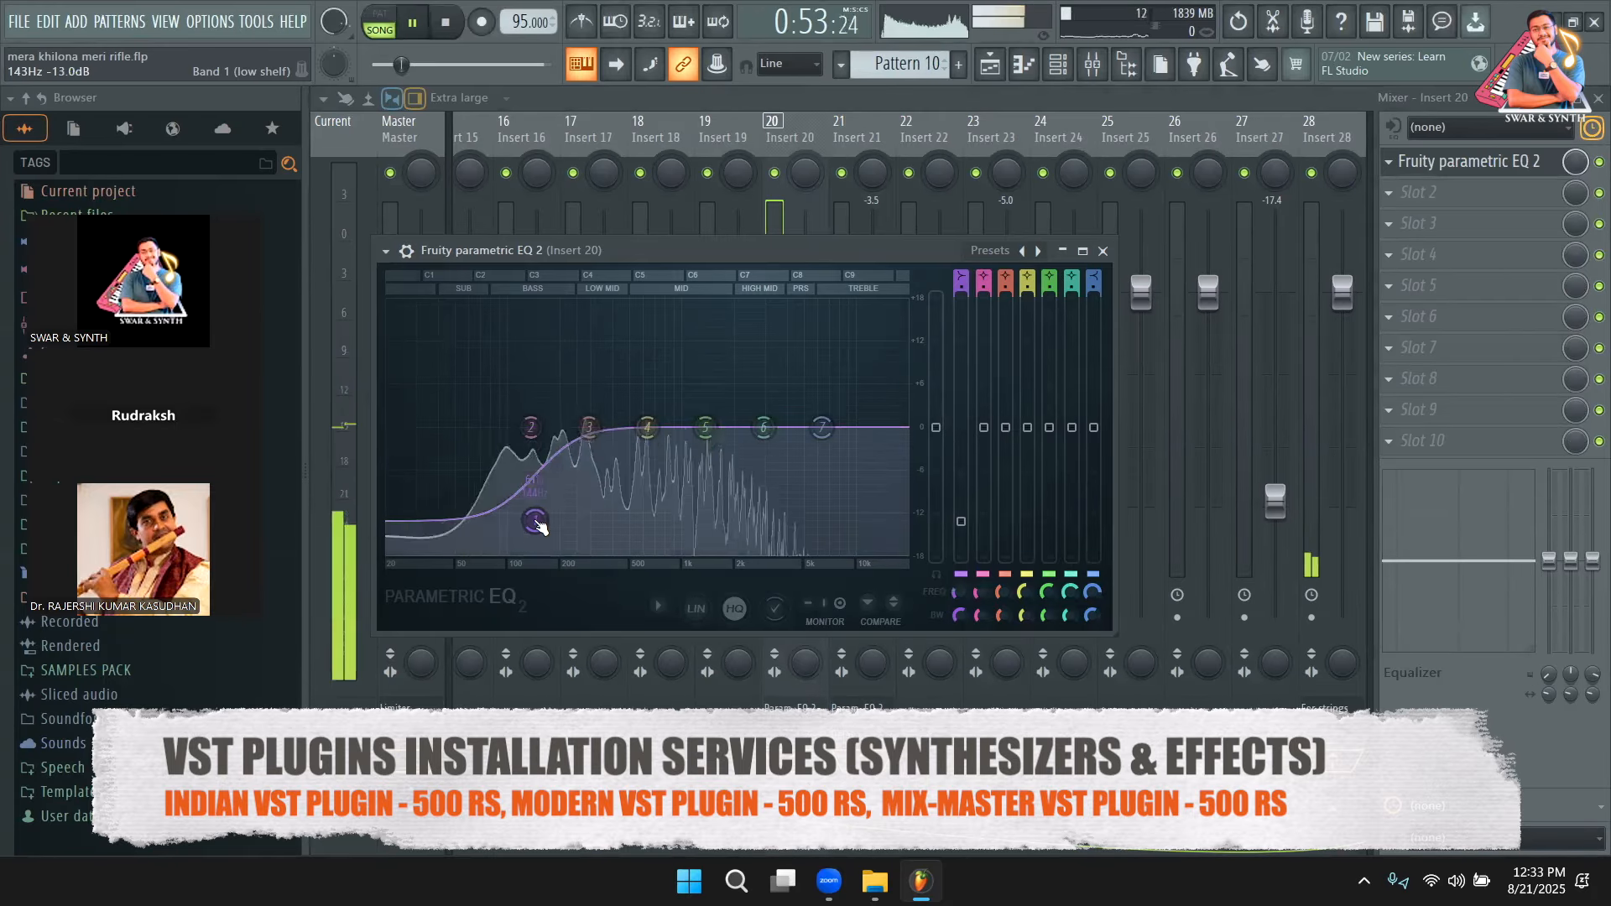
Boost EQ bands 4, 5, 6 and 7 on Insert 20 by about 6 to 7 dB while the section plays.
left_click_drag(706, 428, 695, 372)
left_click_drag(648, 429, 708, 381)
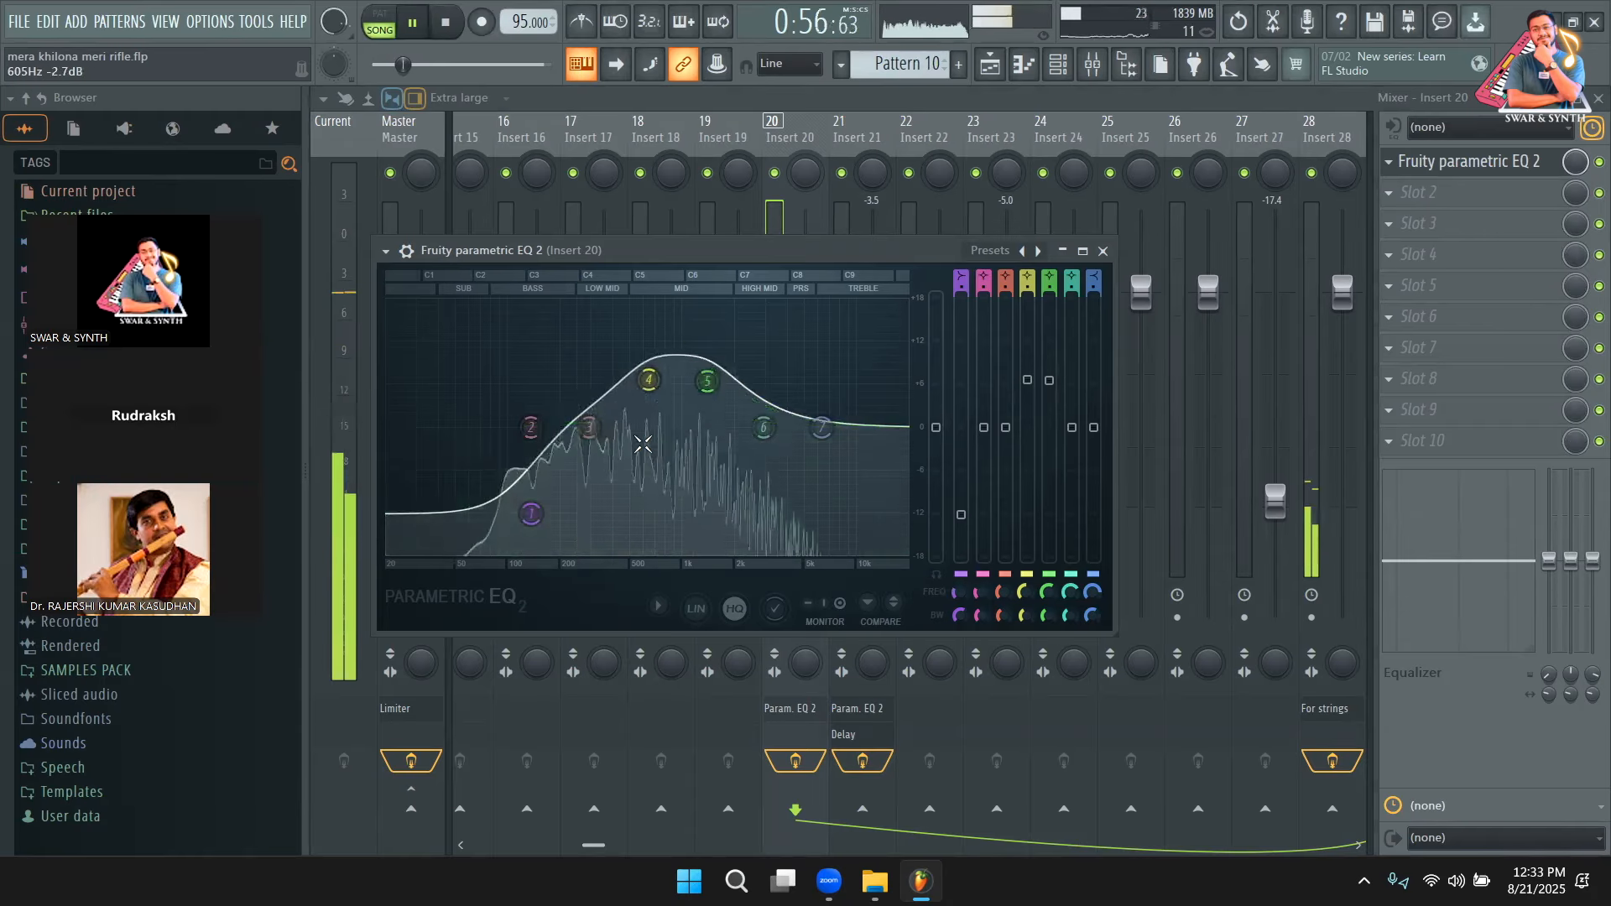
left_click_drag(764, 427, 772, 384)
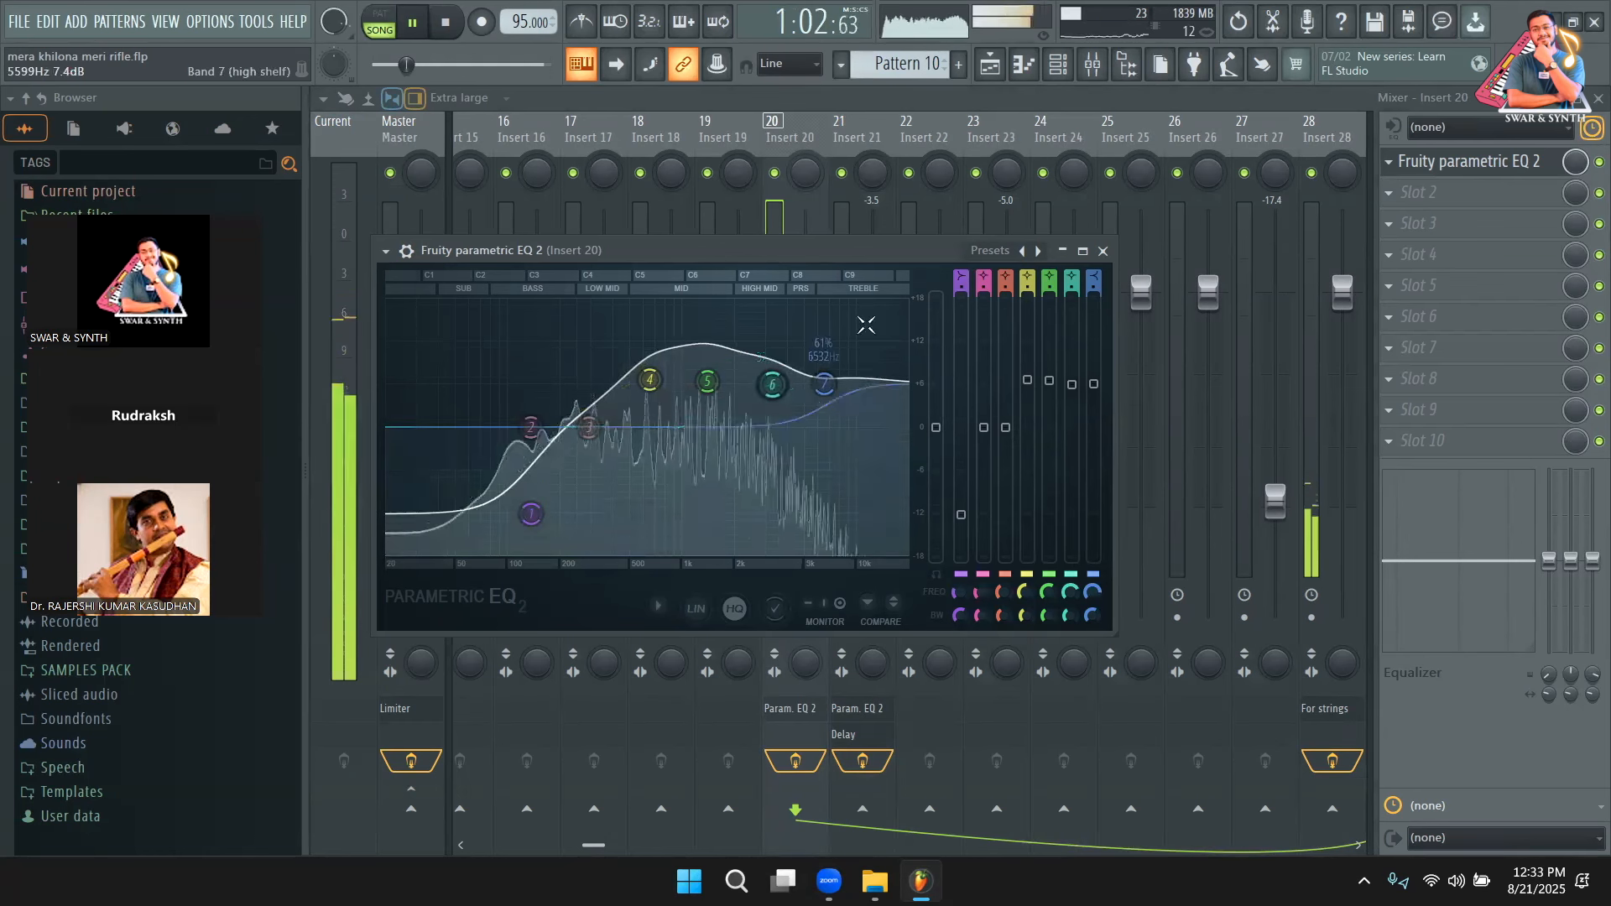
Close the EQ, lower the Insert 20 fader to -3.5 dB during playback, and return to the playlist.
left_click(1095, 261)
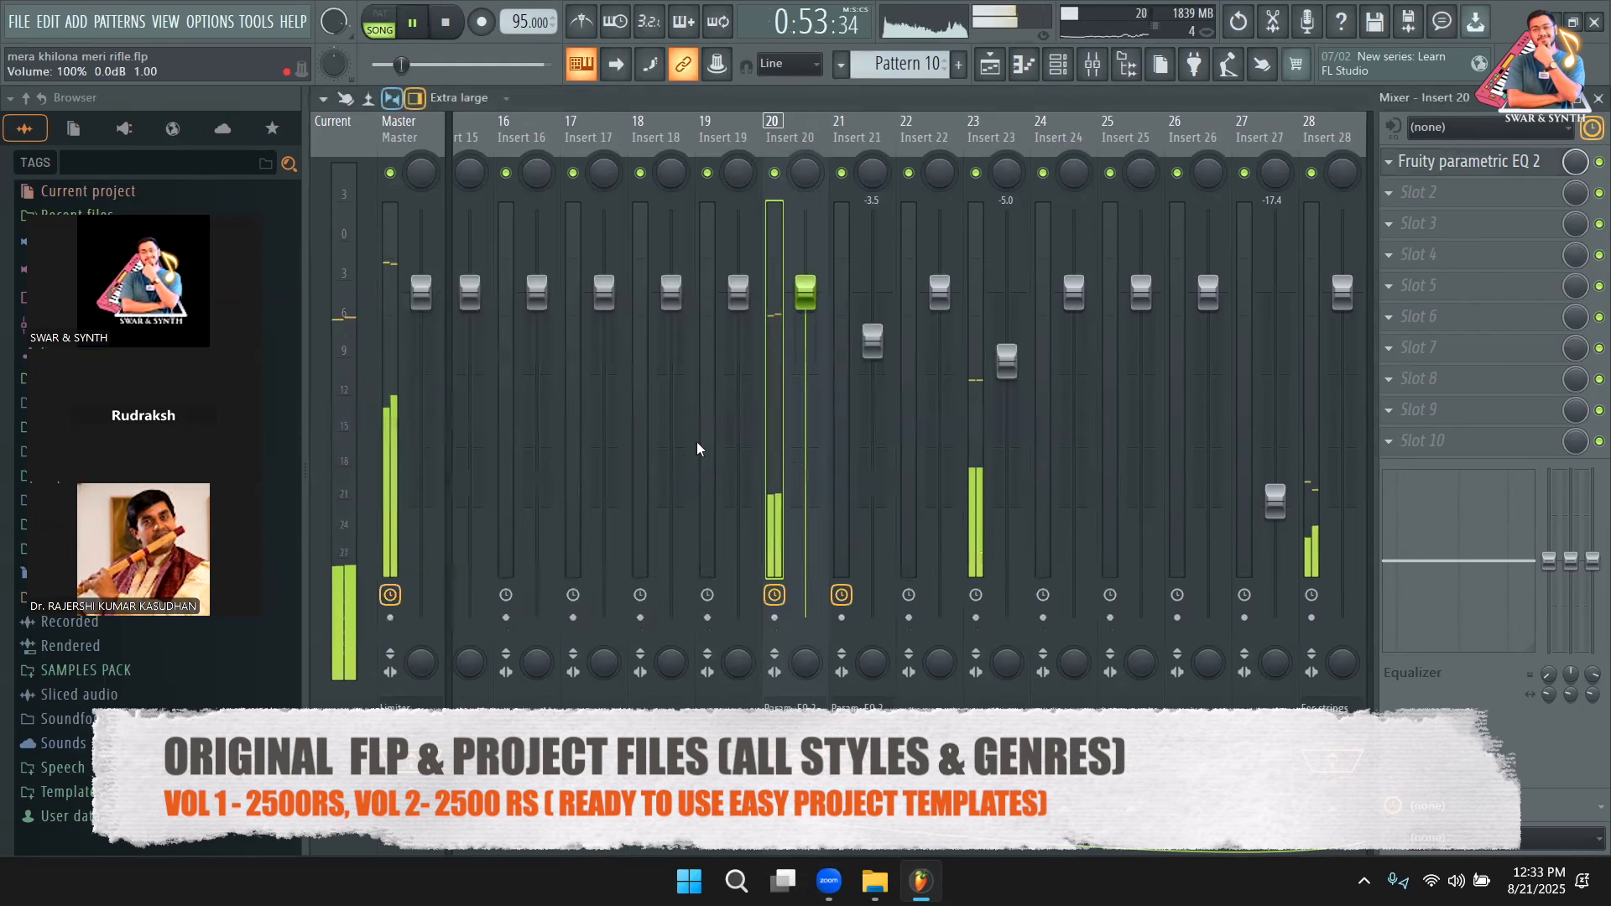
left_click_drag(806, 289, 806, 339)
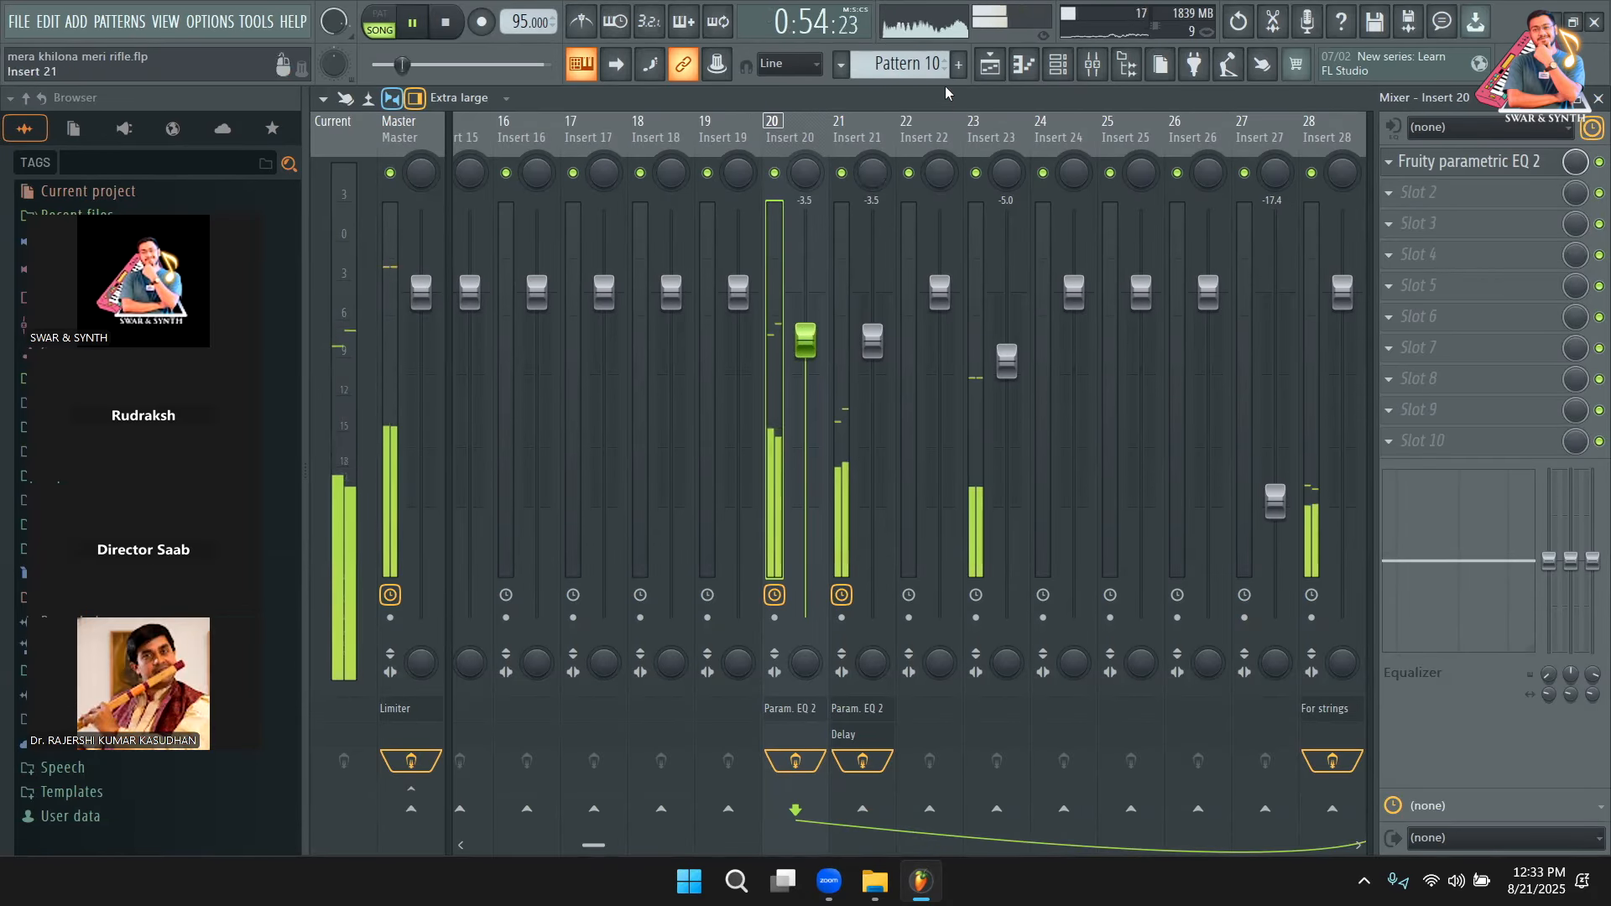
left_click(991, 66)
key("space")
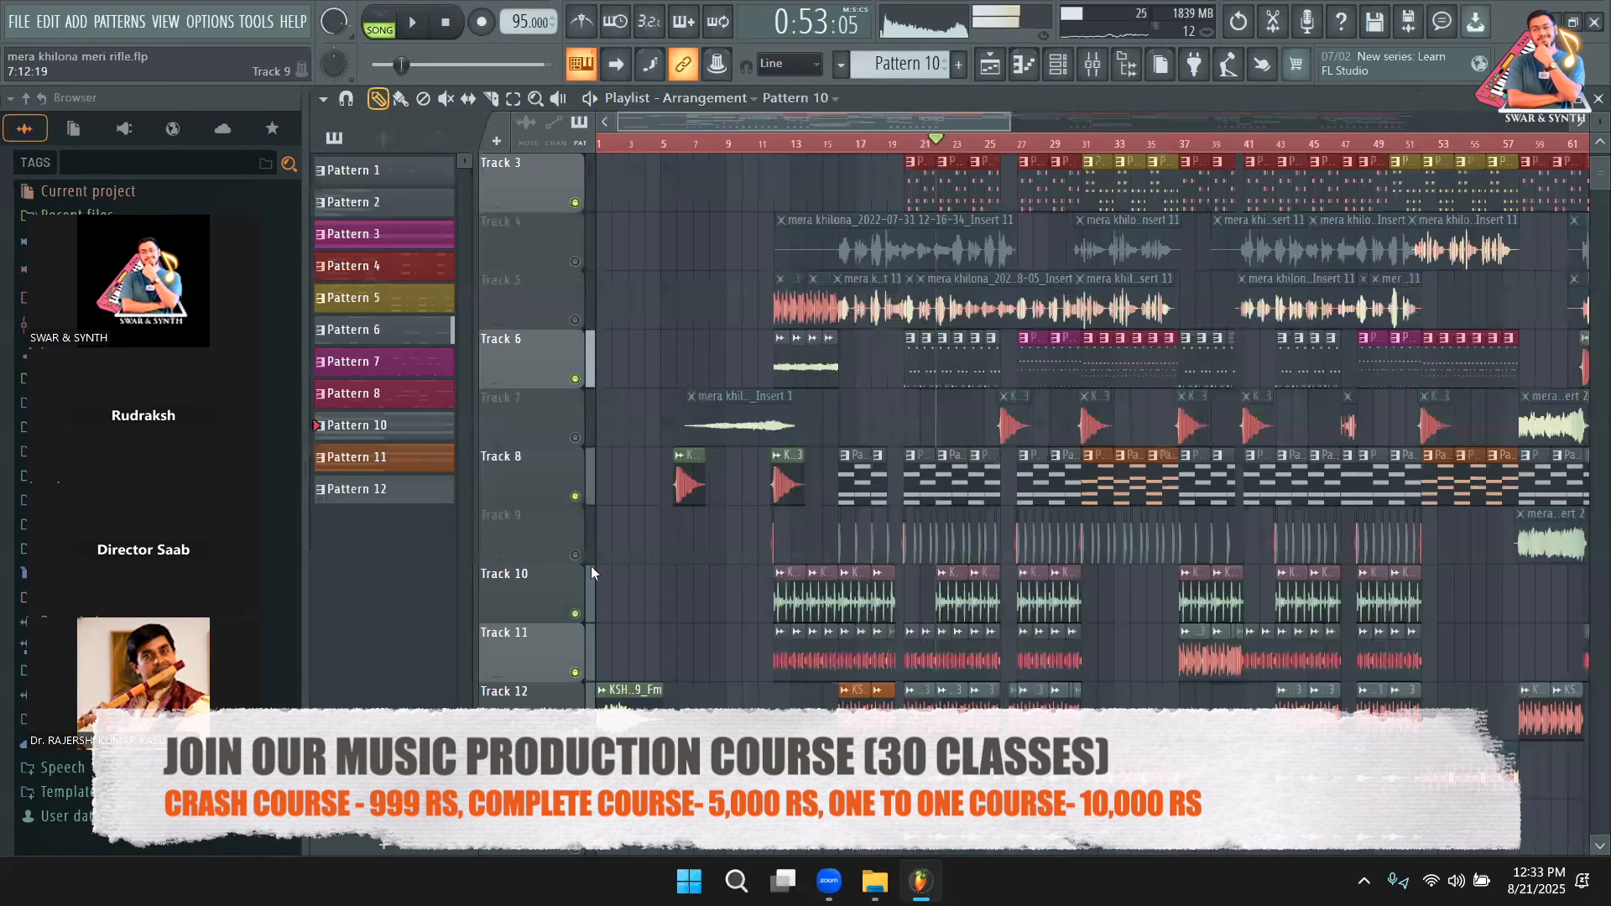
Look through the playlist tracks for the remaining muted parts while playing the section.
scroll(611, 563, "down", 3)
scroll(562, 599, "down", 2)
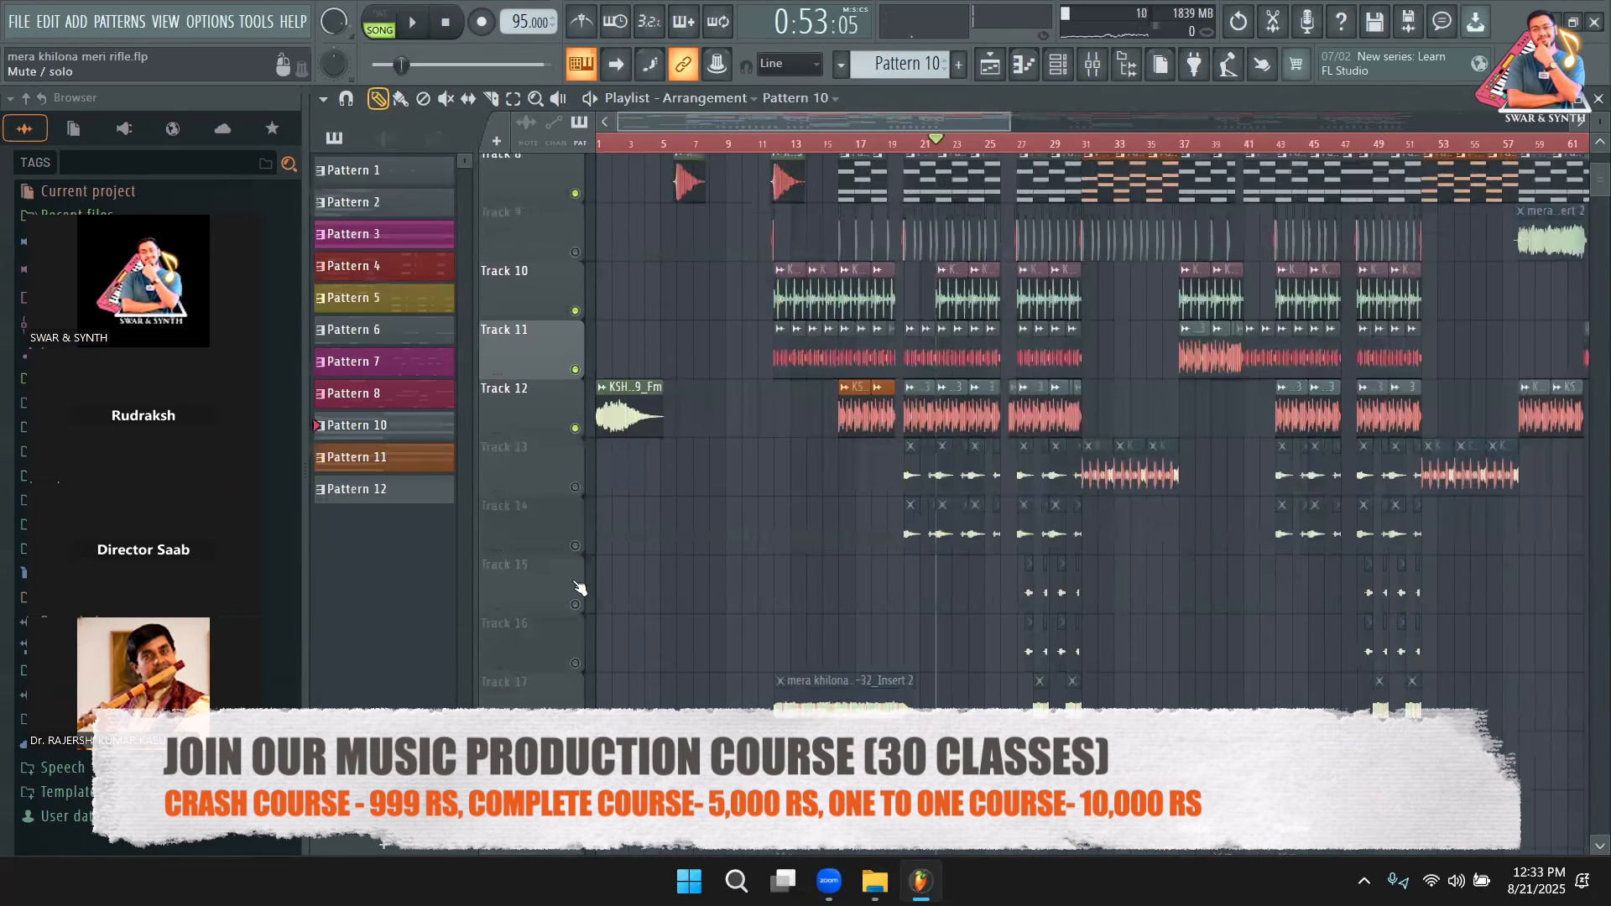
scroll(577, 577, "up", 5)
scroll(972, 336, "up", 2)
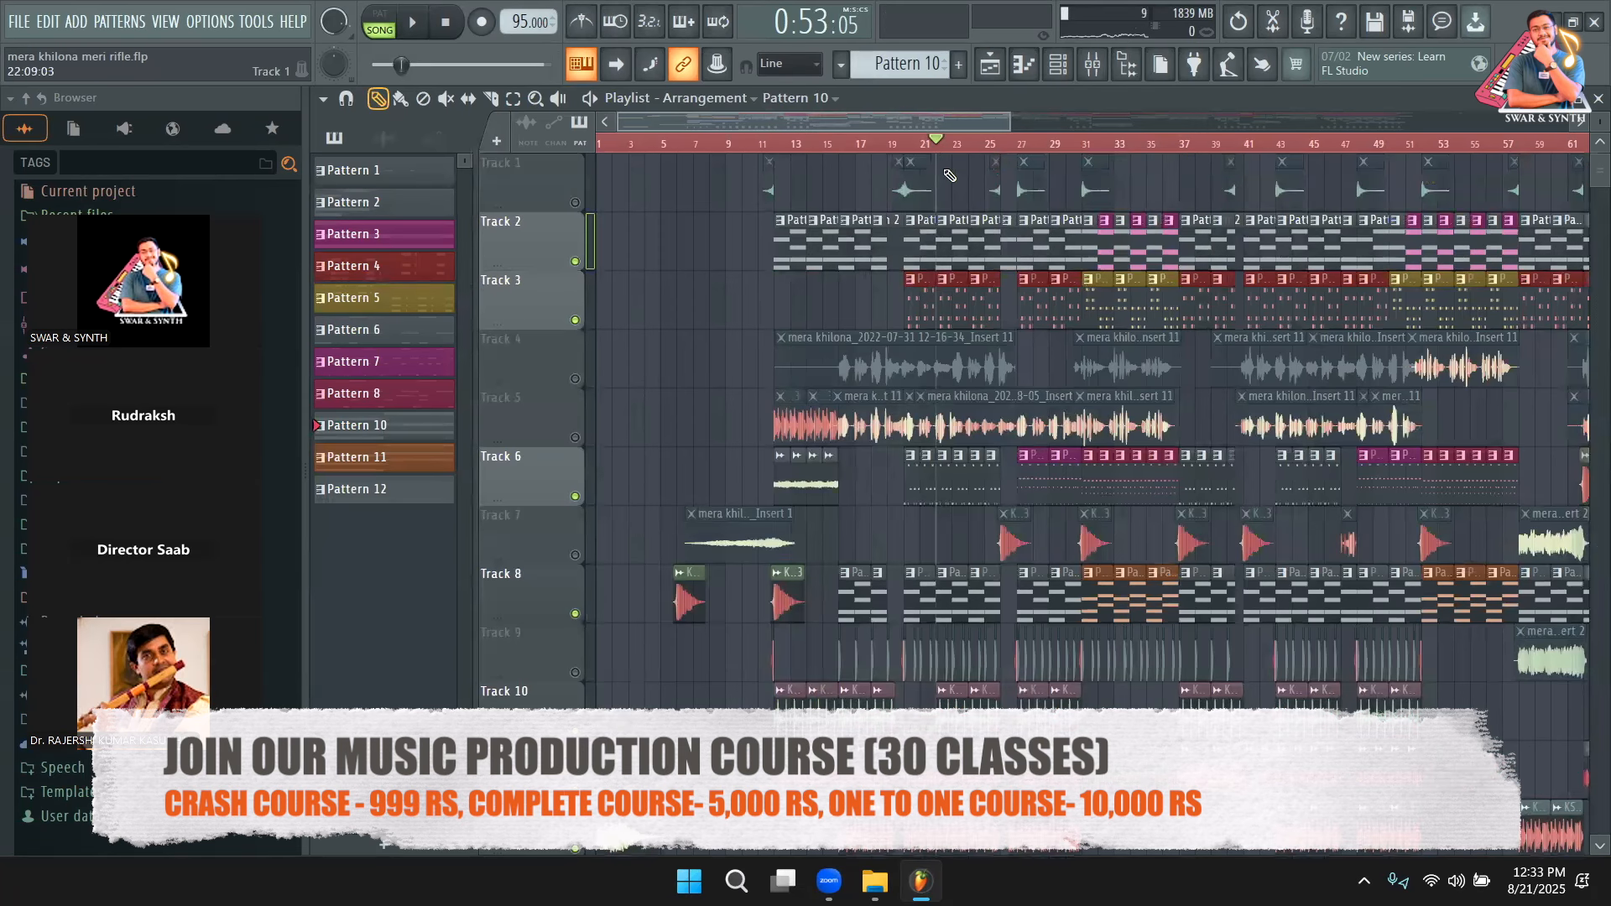
key("space")
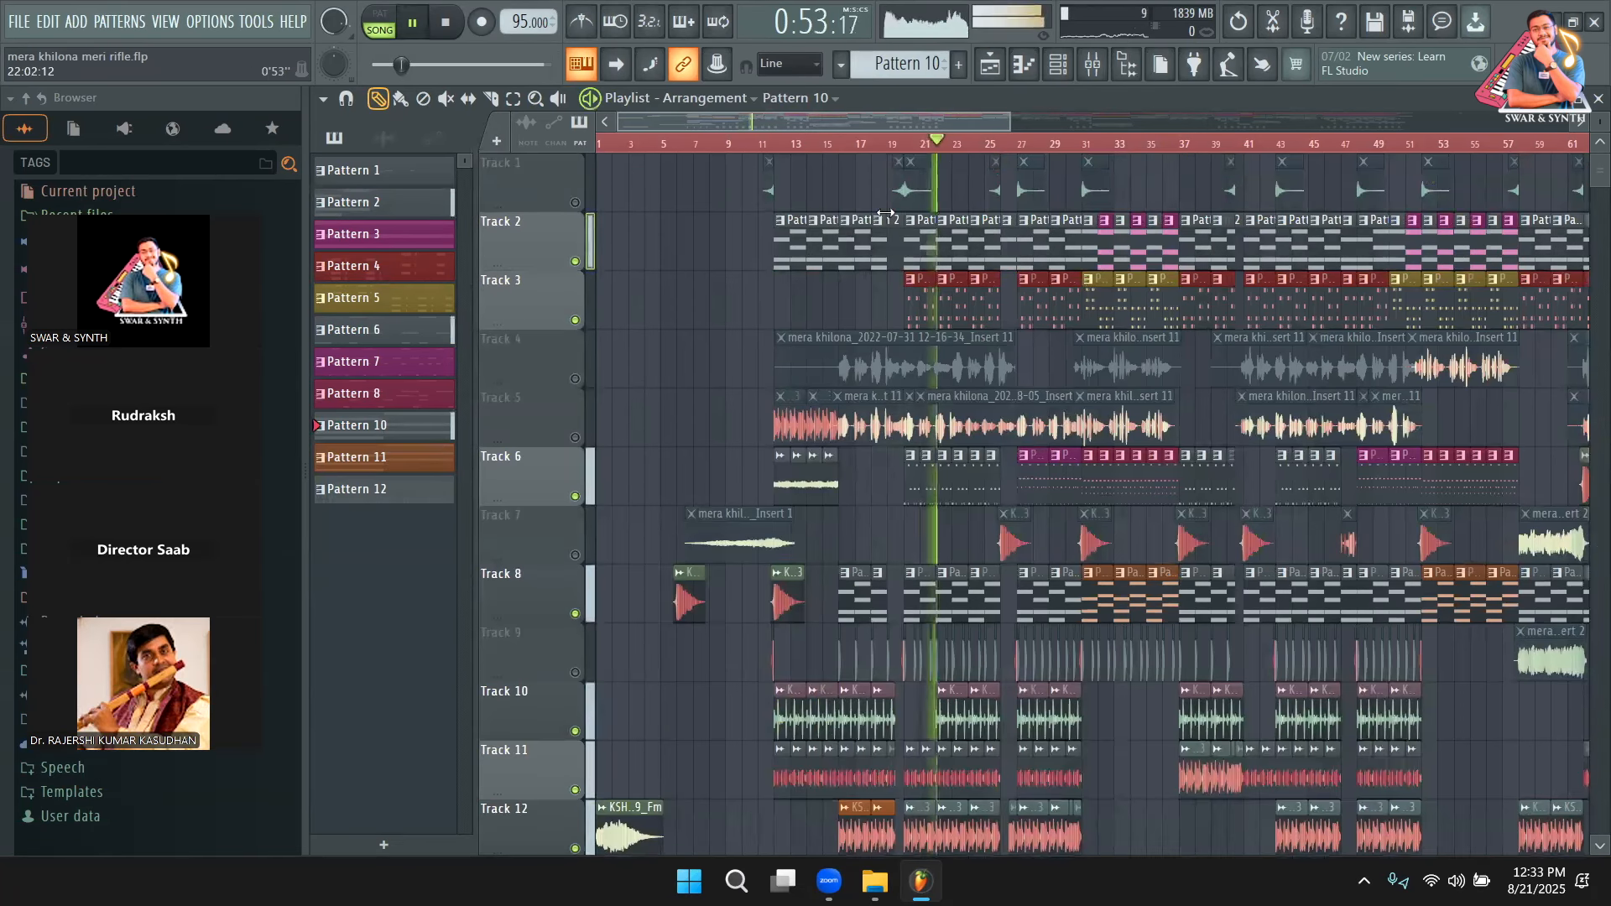
scroll(688, 503, "down", 7)
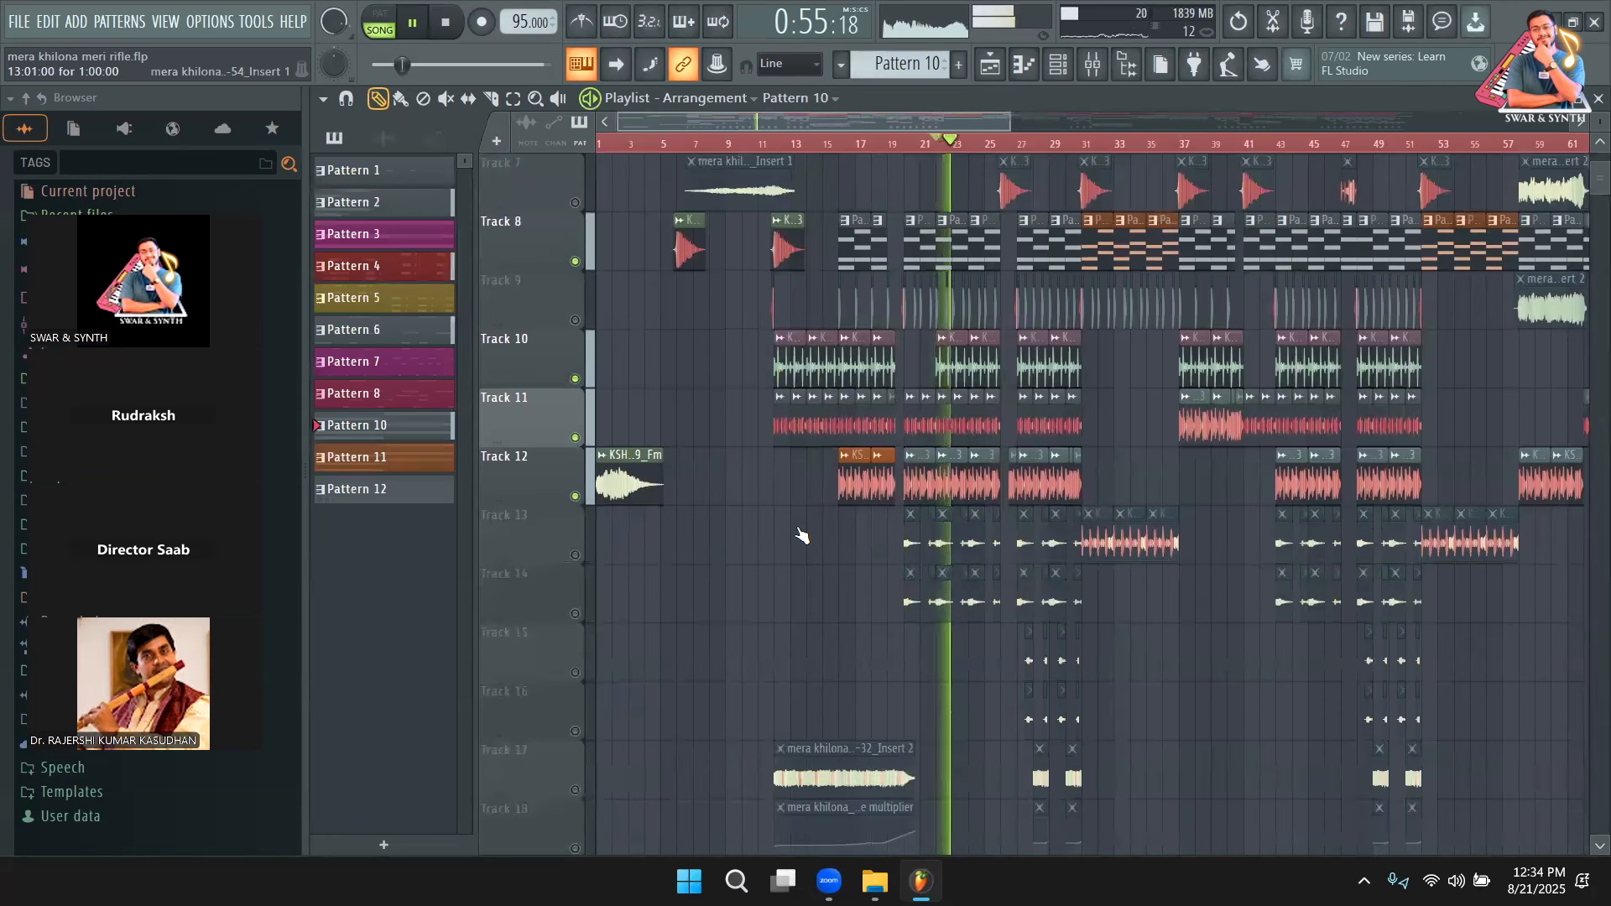
scroll(799, 533, "up", 4)
Mute Track 11's clips under the playhead during playback to compare, and unmute them again.
key("t")
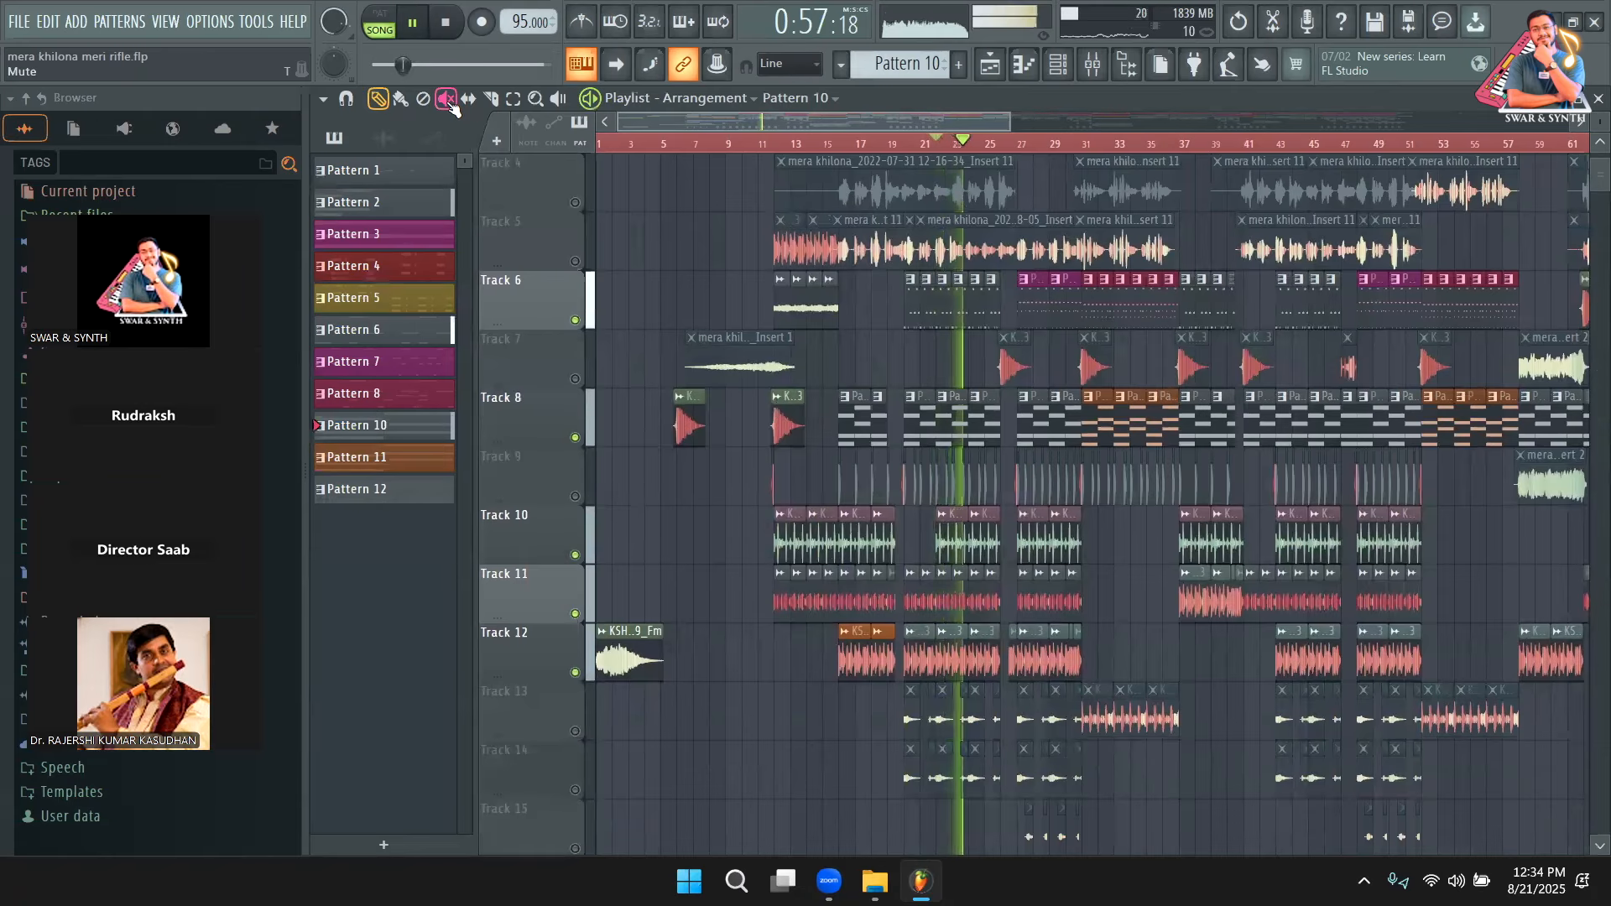
left_click(990, 601)
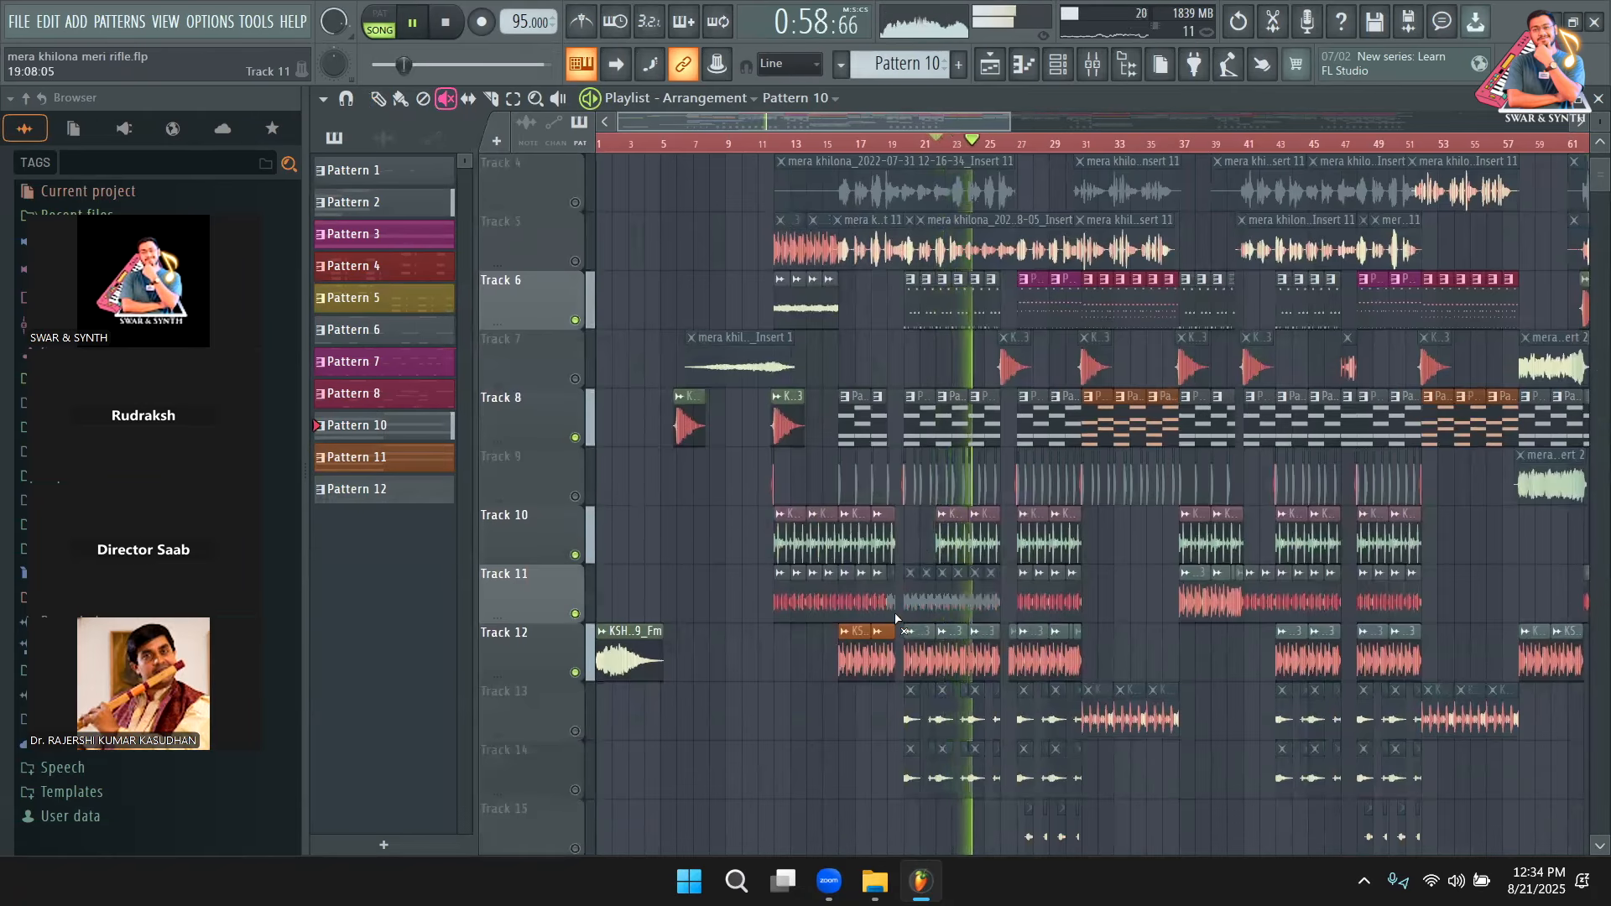
left_click(990, 602)
left_click(389, 99)
scroll(576, 384, "up", 3)
key("space")
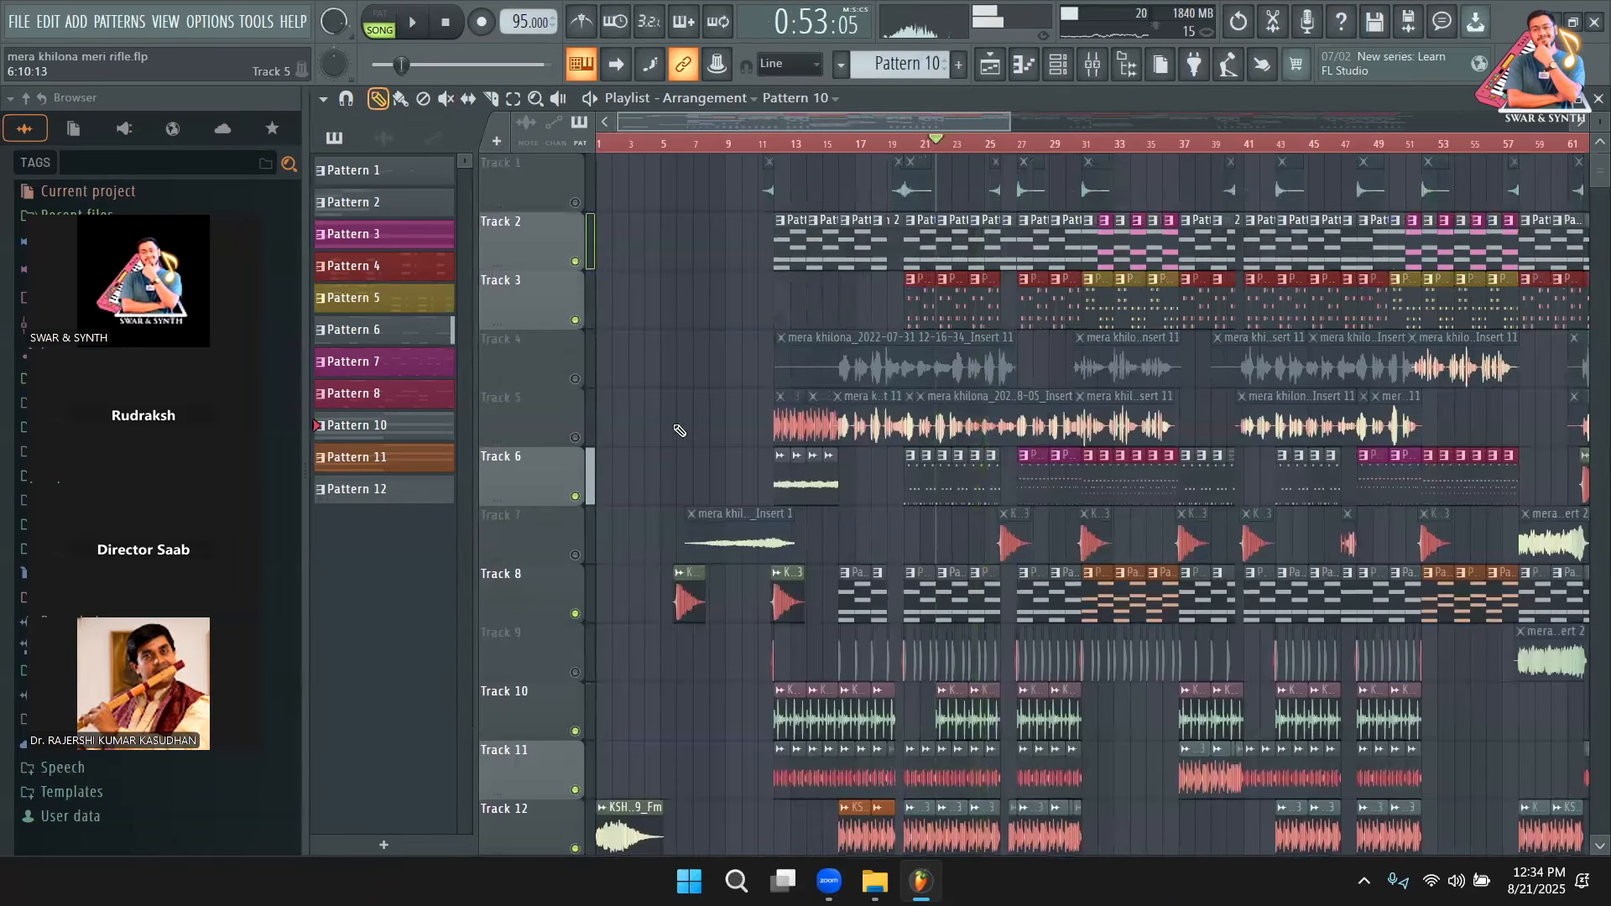
Unmute all playlist tracks, play the arrangement from 0:48, and look through the lower tracks during playback.
left_click(574, 379)
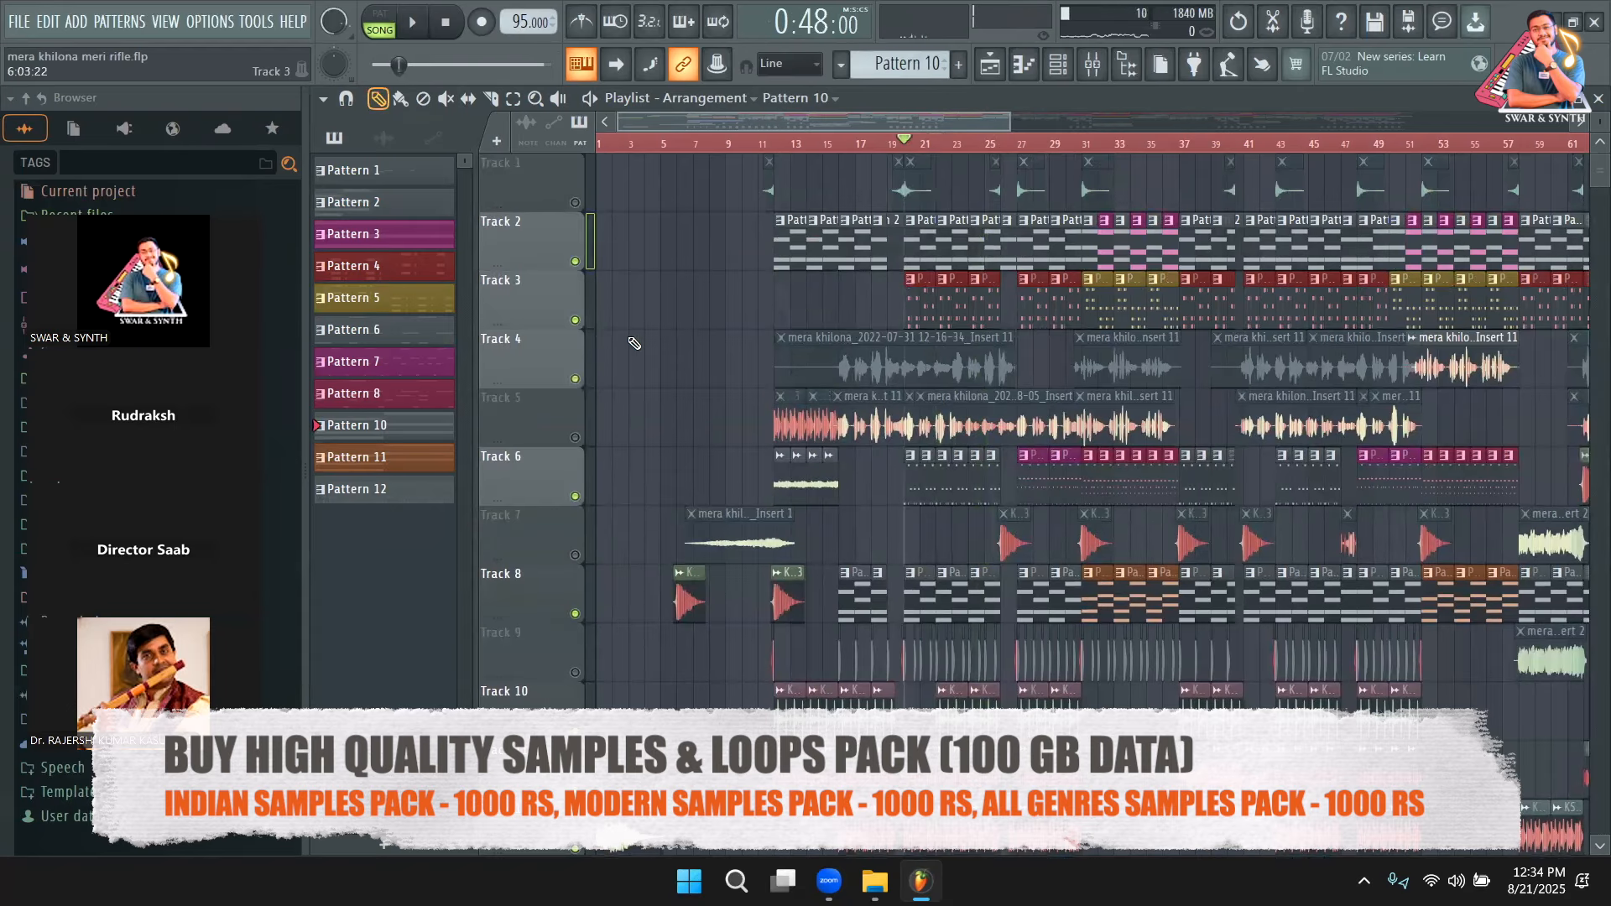
right_click(575, 379)
right_click(575, 379)
key("space")
left_click(1089, 74)
scroll(1020, 322, "down", 8)
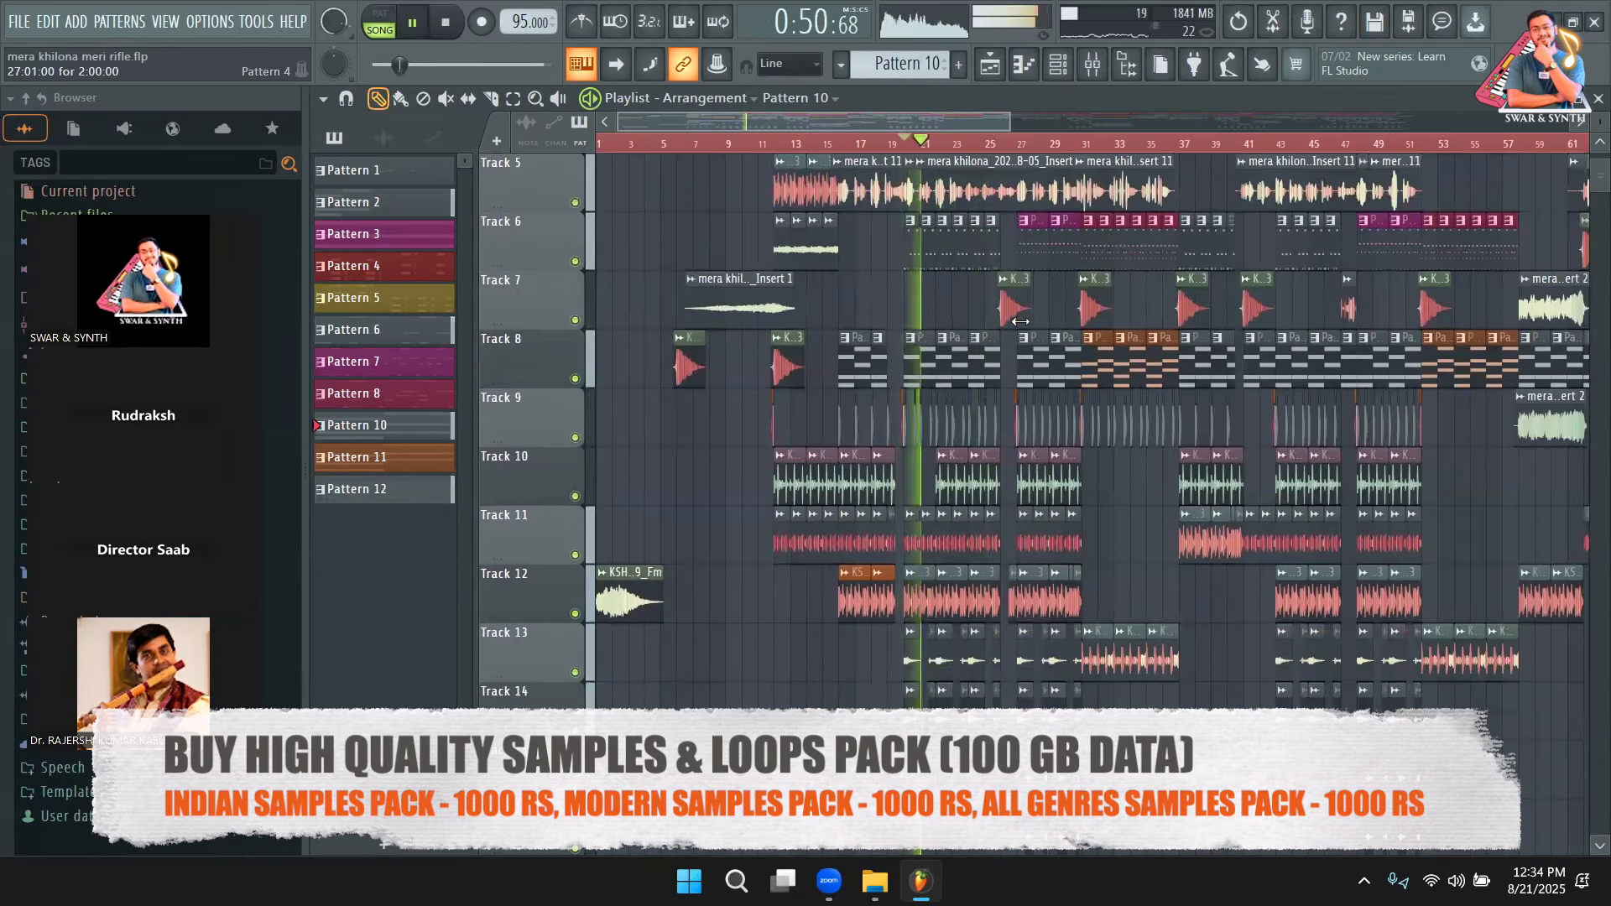
scroll(1020, 324, "down", 4)
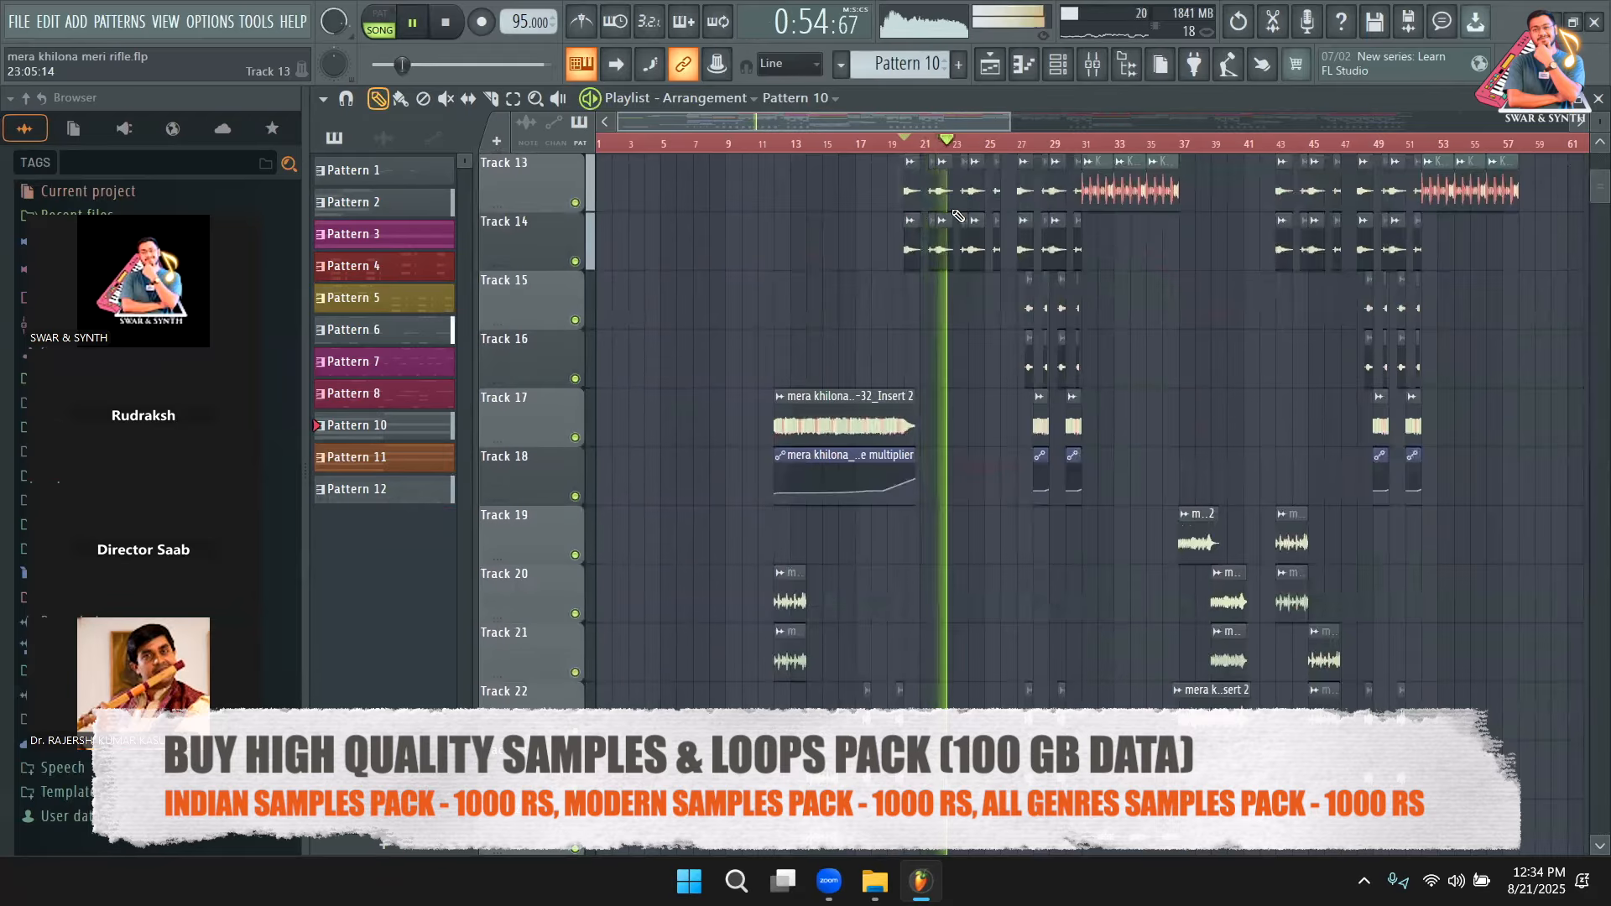
scroll(962, 229, "down", 4)
scroll(962, 229, "up", 12)
Audition Track 13 in solo, restore all tracks, and replay the section from 0:53.
left_click(942, 146)
right_click(575, 672)
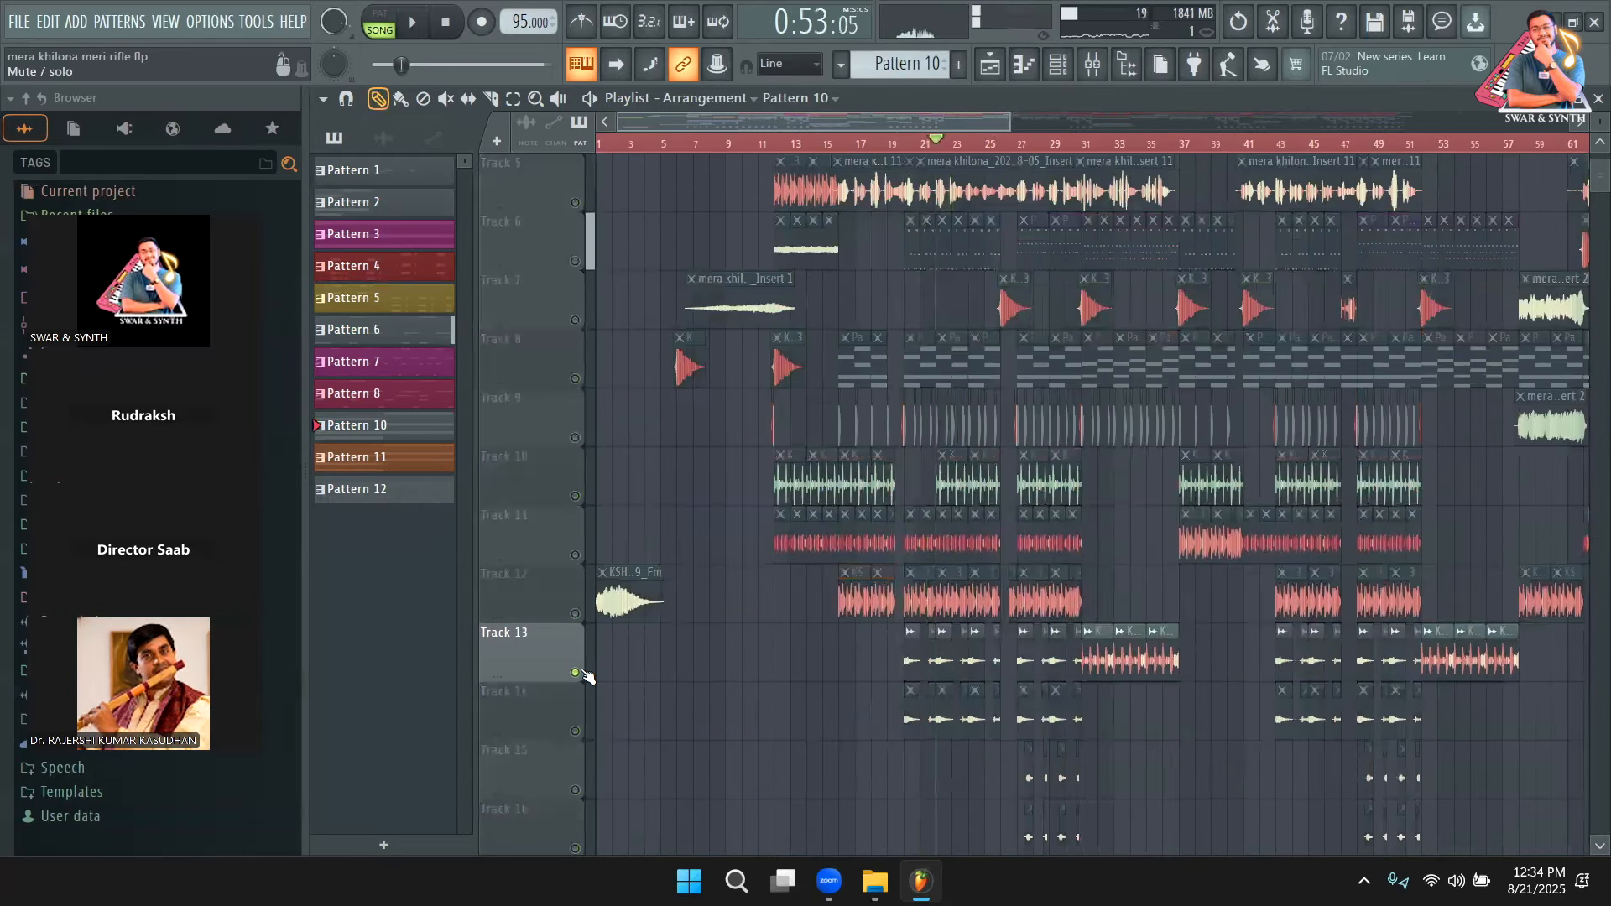
key("space")
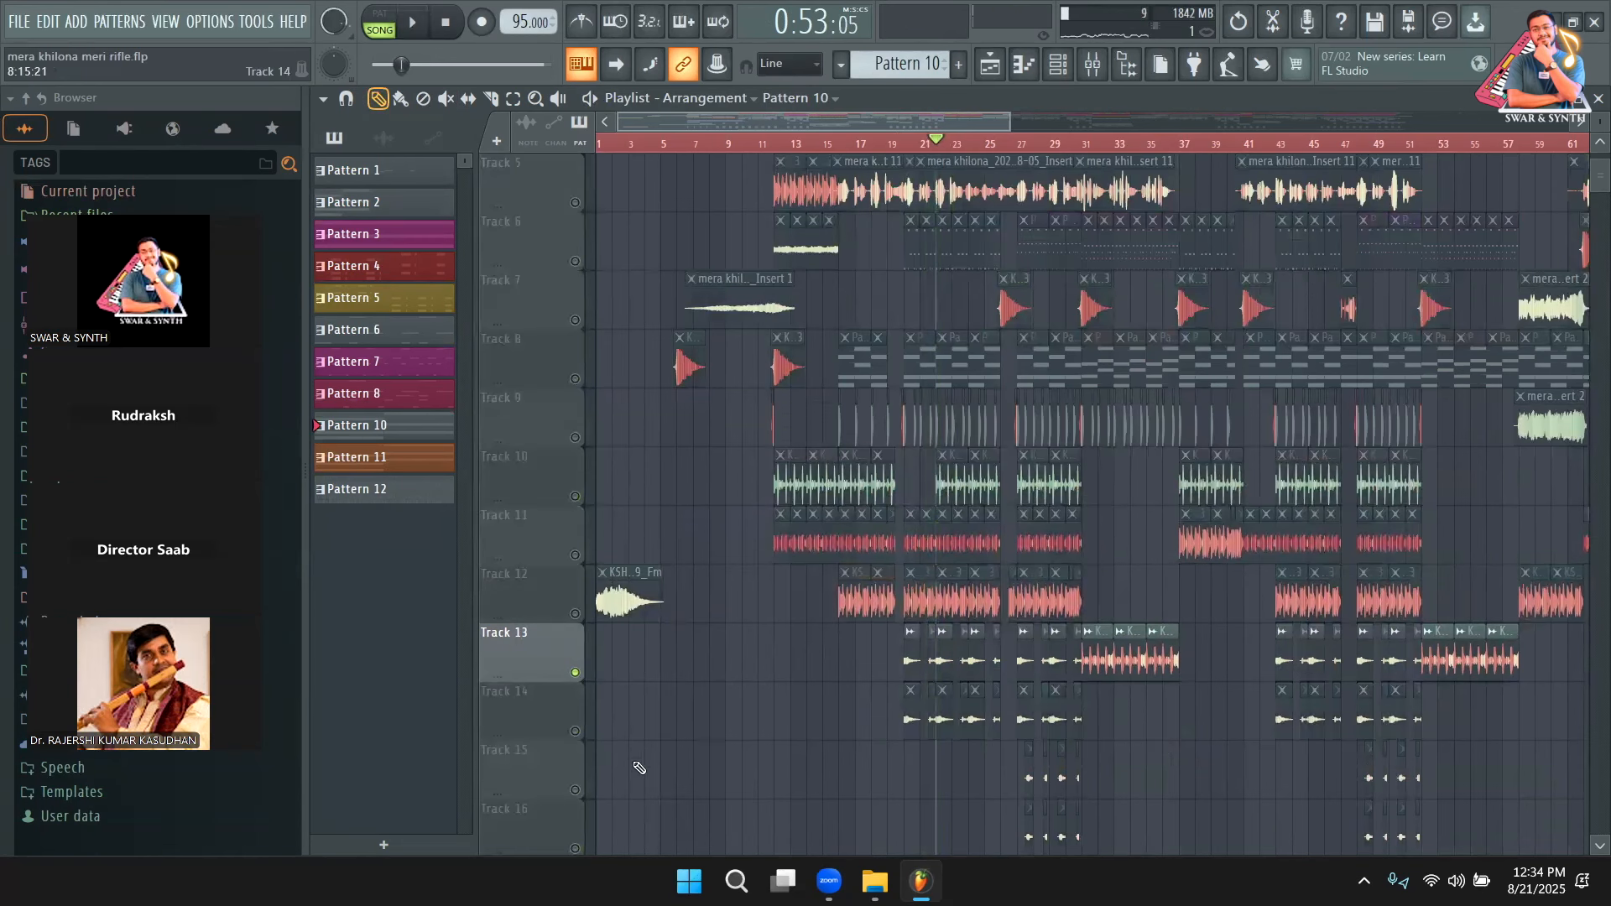
right_click(576, 733)
right_click(576, 733)
key("space")
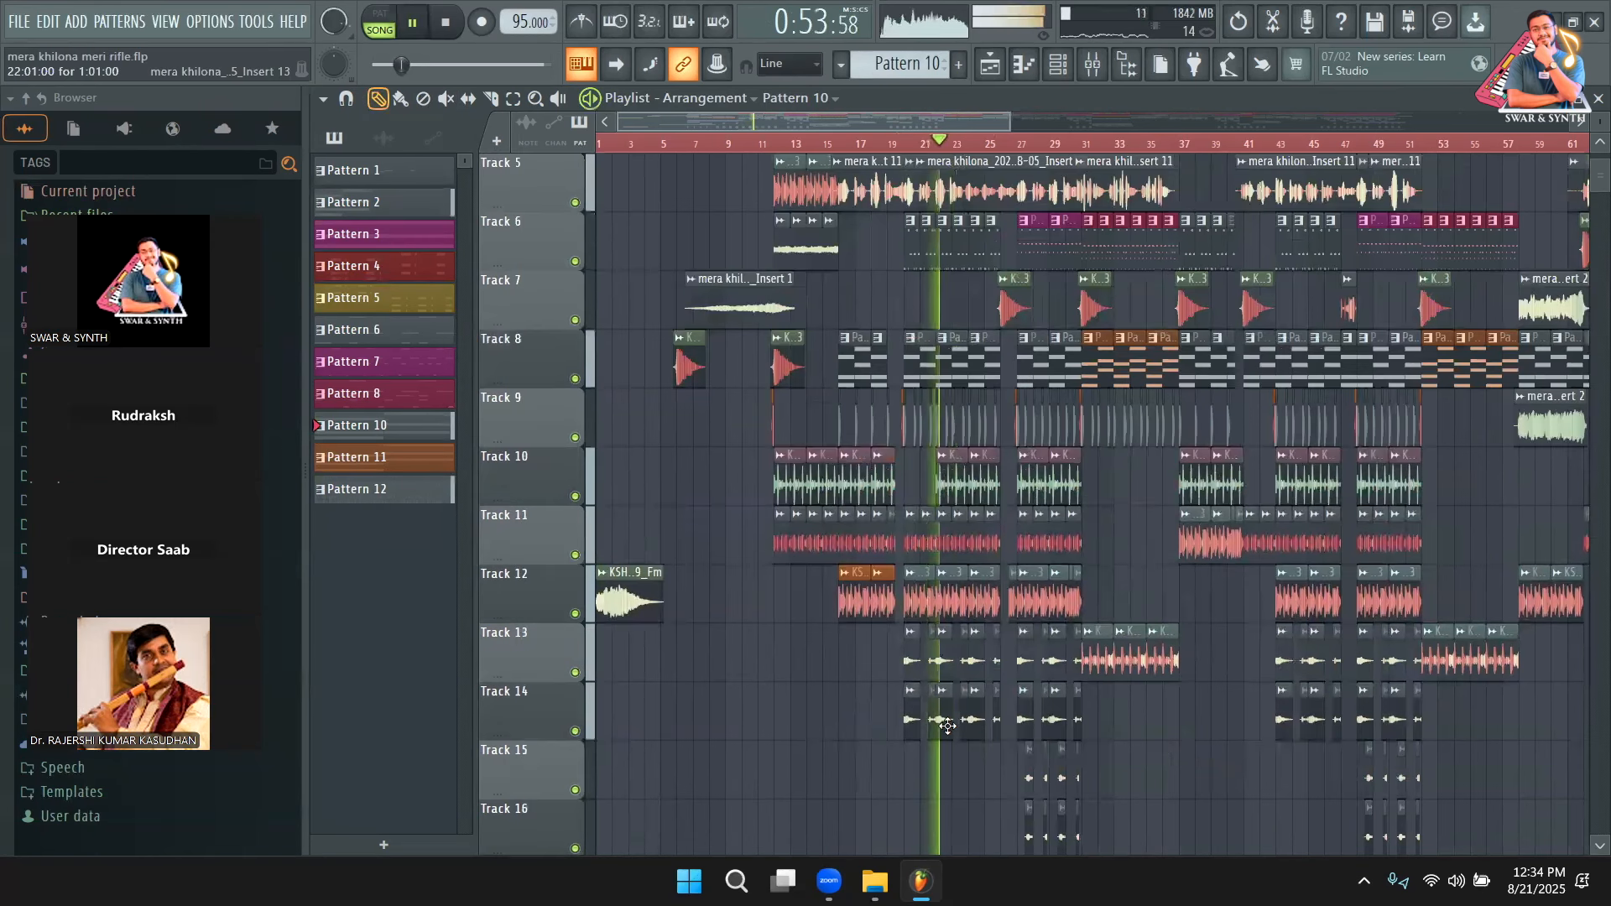
Find the mixer insert used by Track 14's clip and lower Insert 10's volume to -3.8 dB.
double_click(944, 722)
key("space")
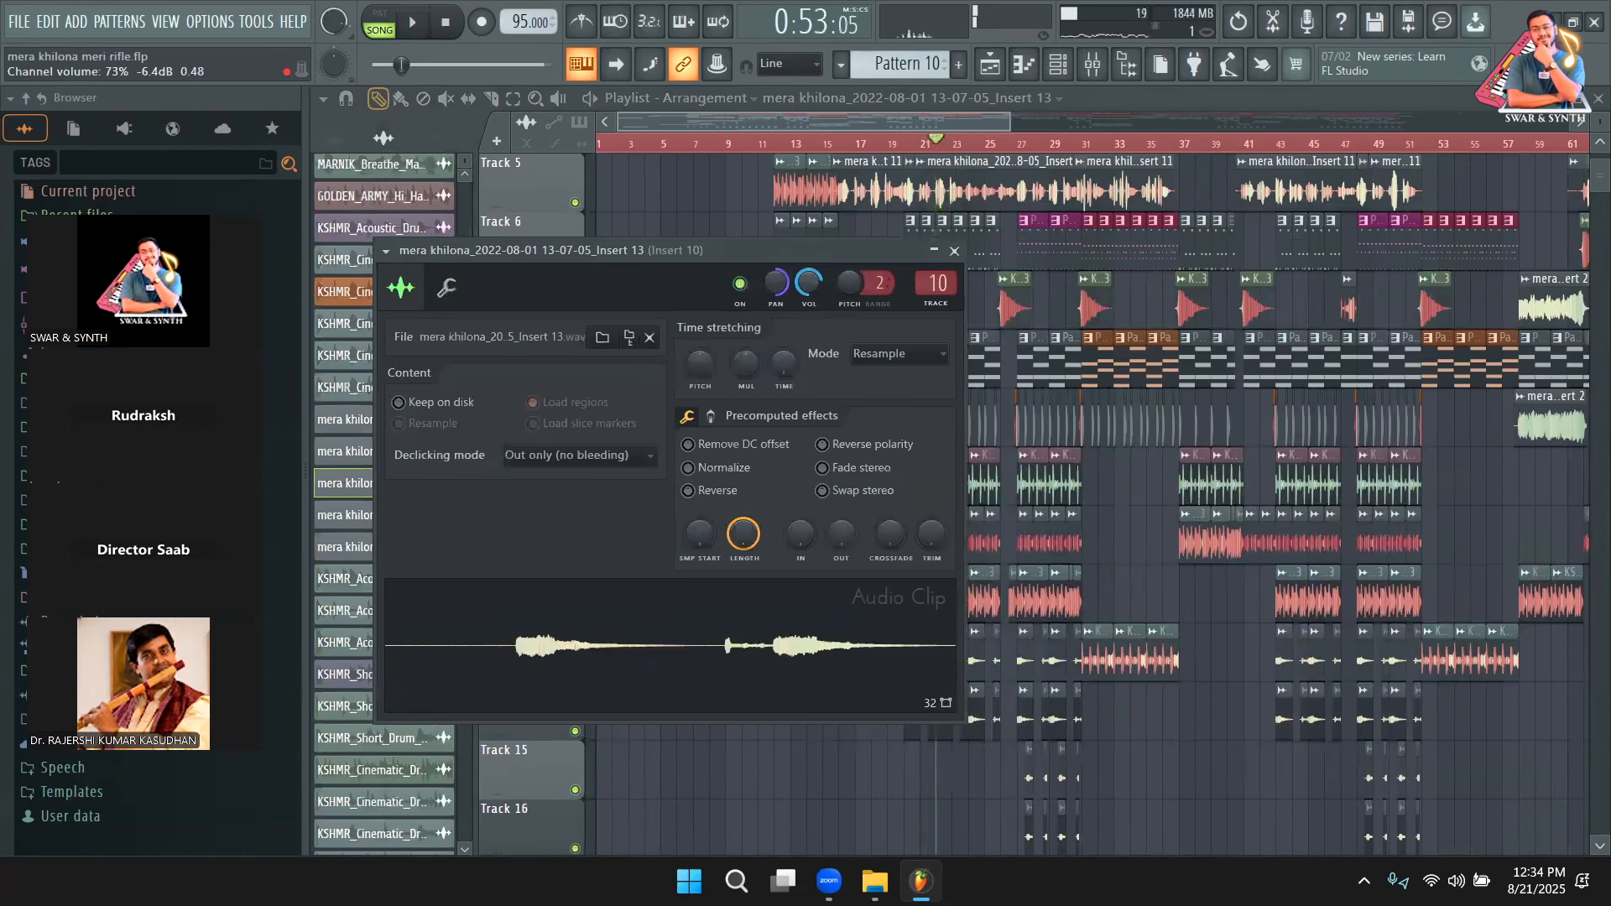
left_click(1091, 68)
key("space")
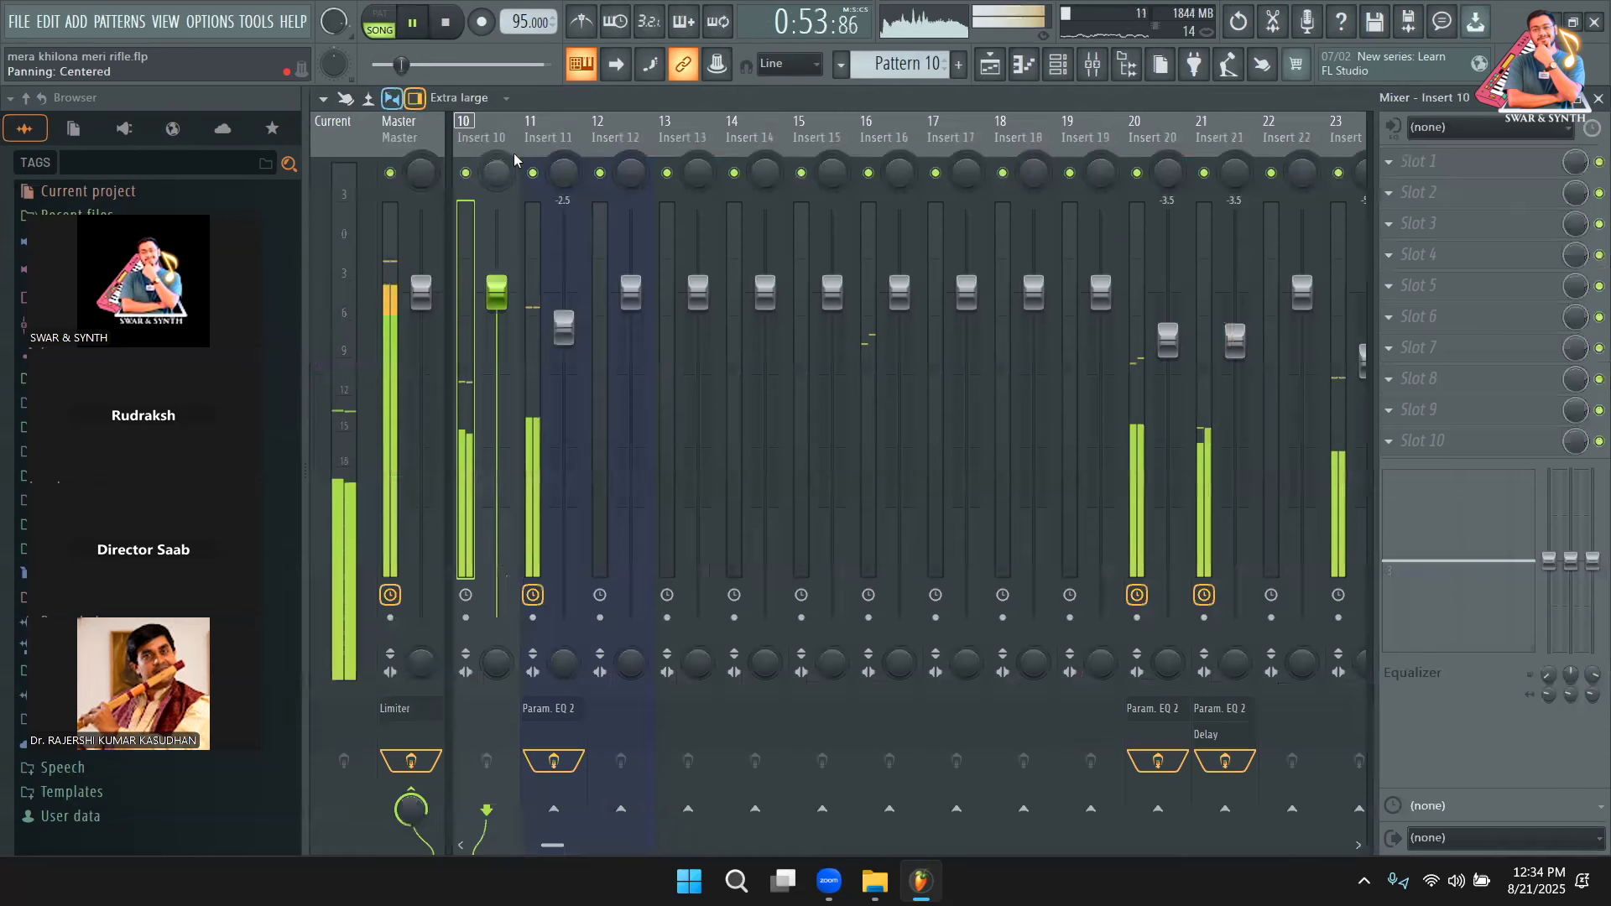
key("space")
left_click(757, 256)
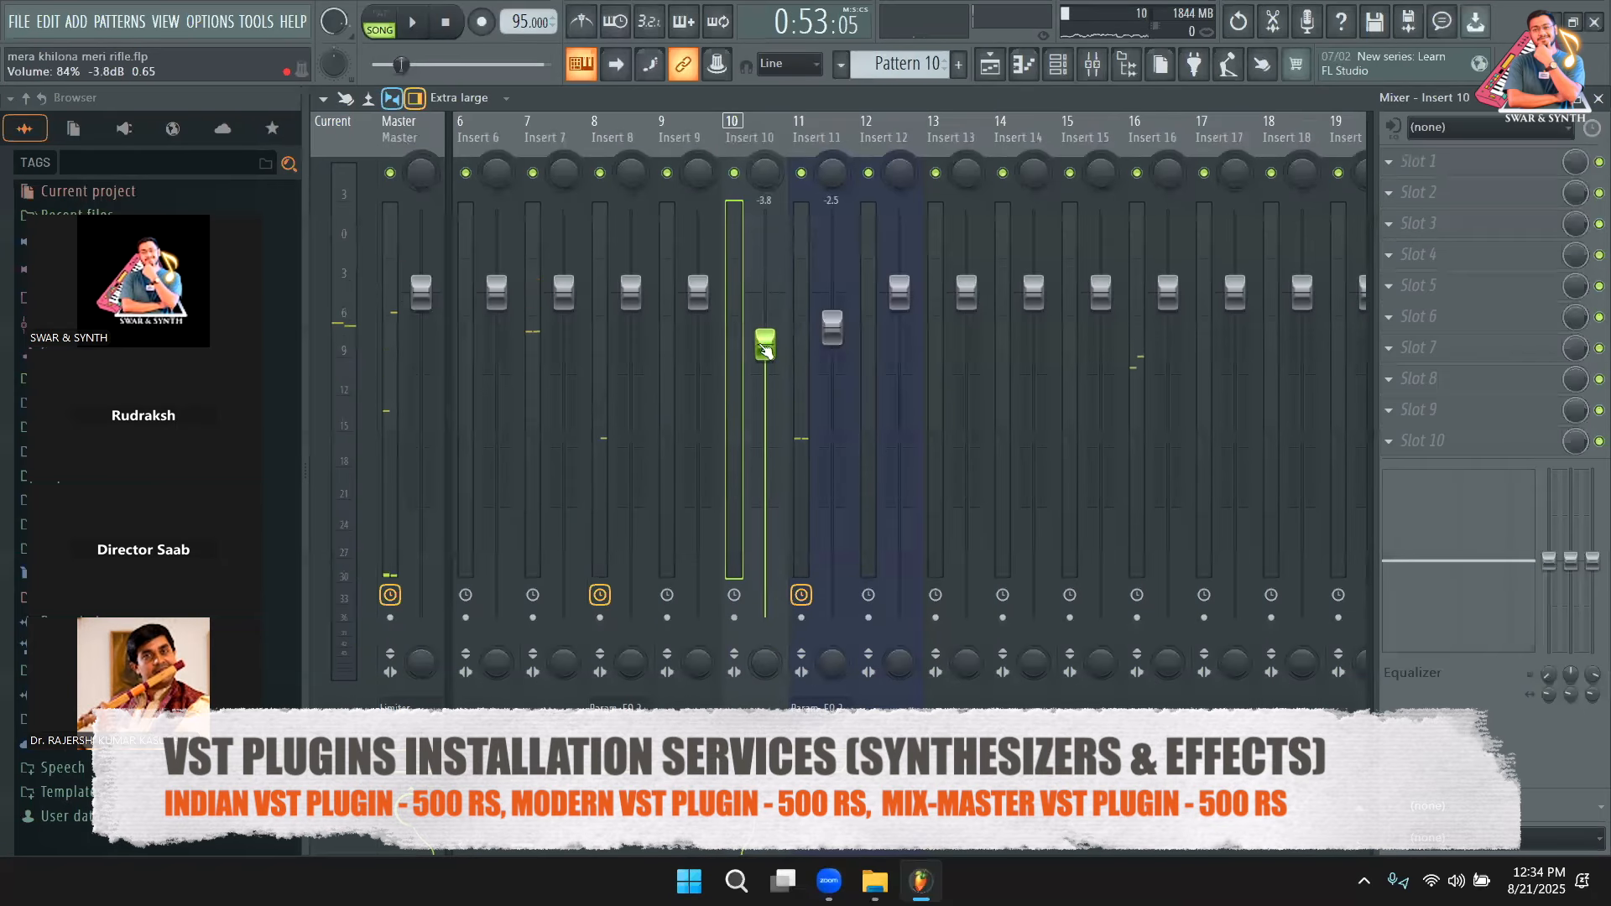
Add Fruity Parametric EQ 2 to Insert 10's first slot and raise bands 6 and 7 to boost the treble.
left_click(1390, 178)
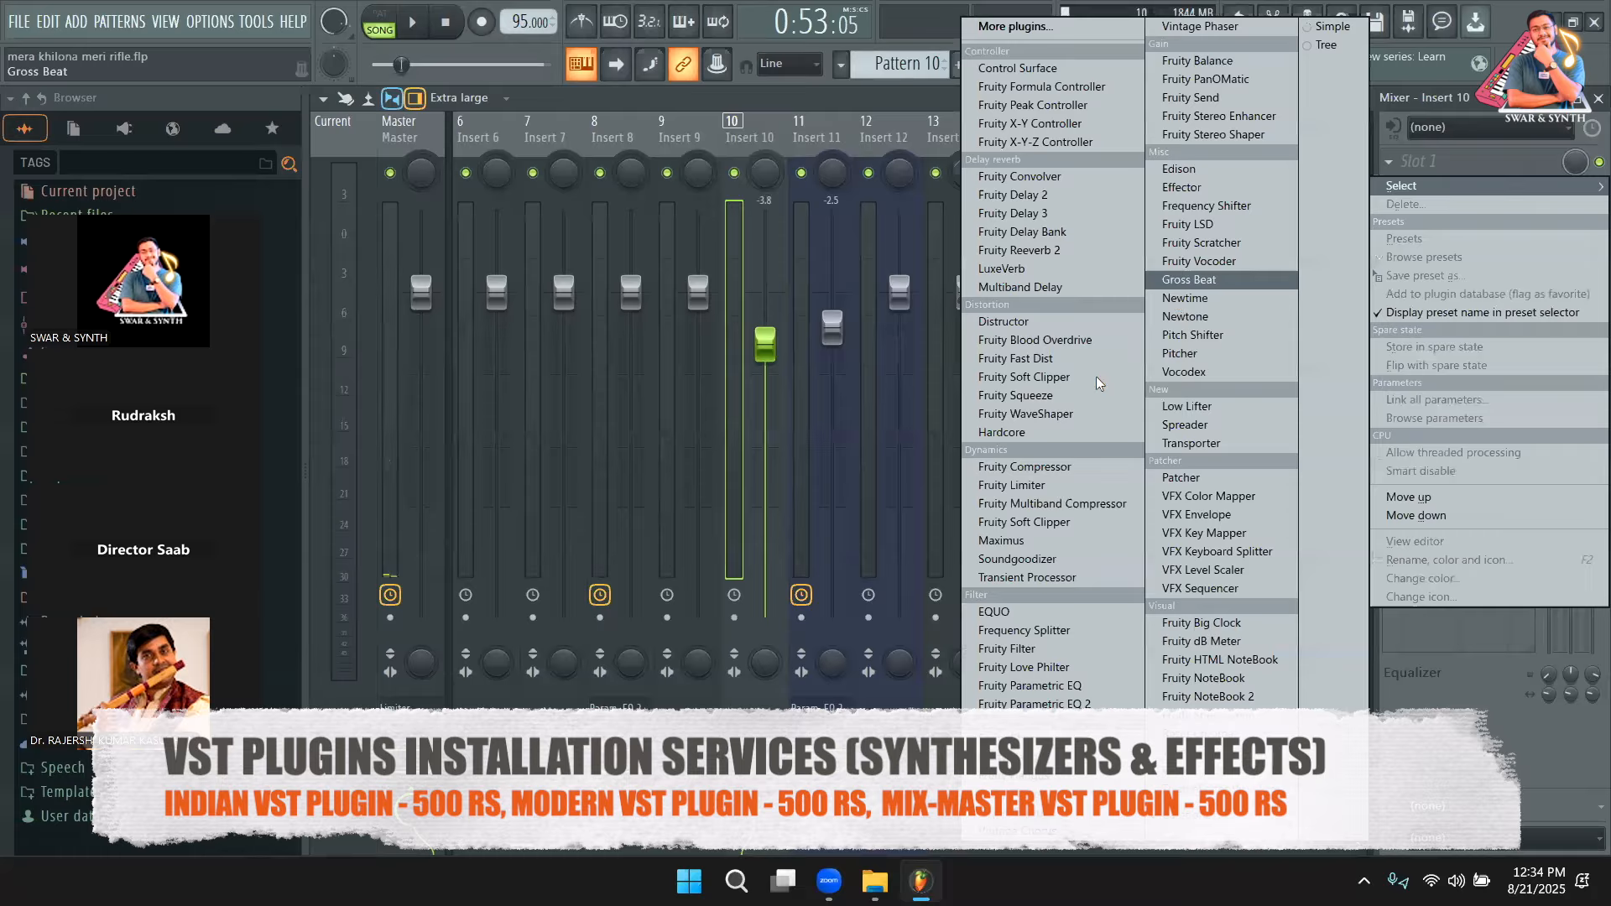
left_click(1066, 698)
left_click_drag(930, 538, 884, 478)
key("space")
left_click_drag(873, 537, 947, 464)
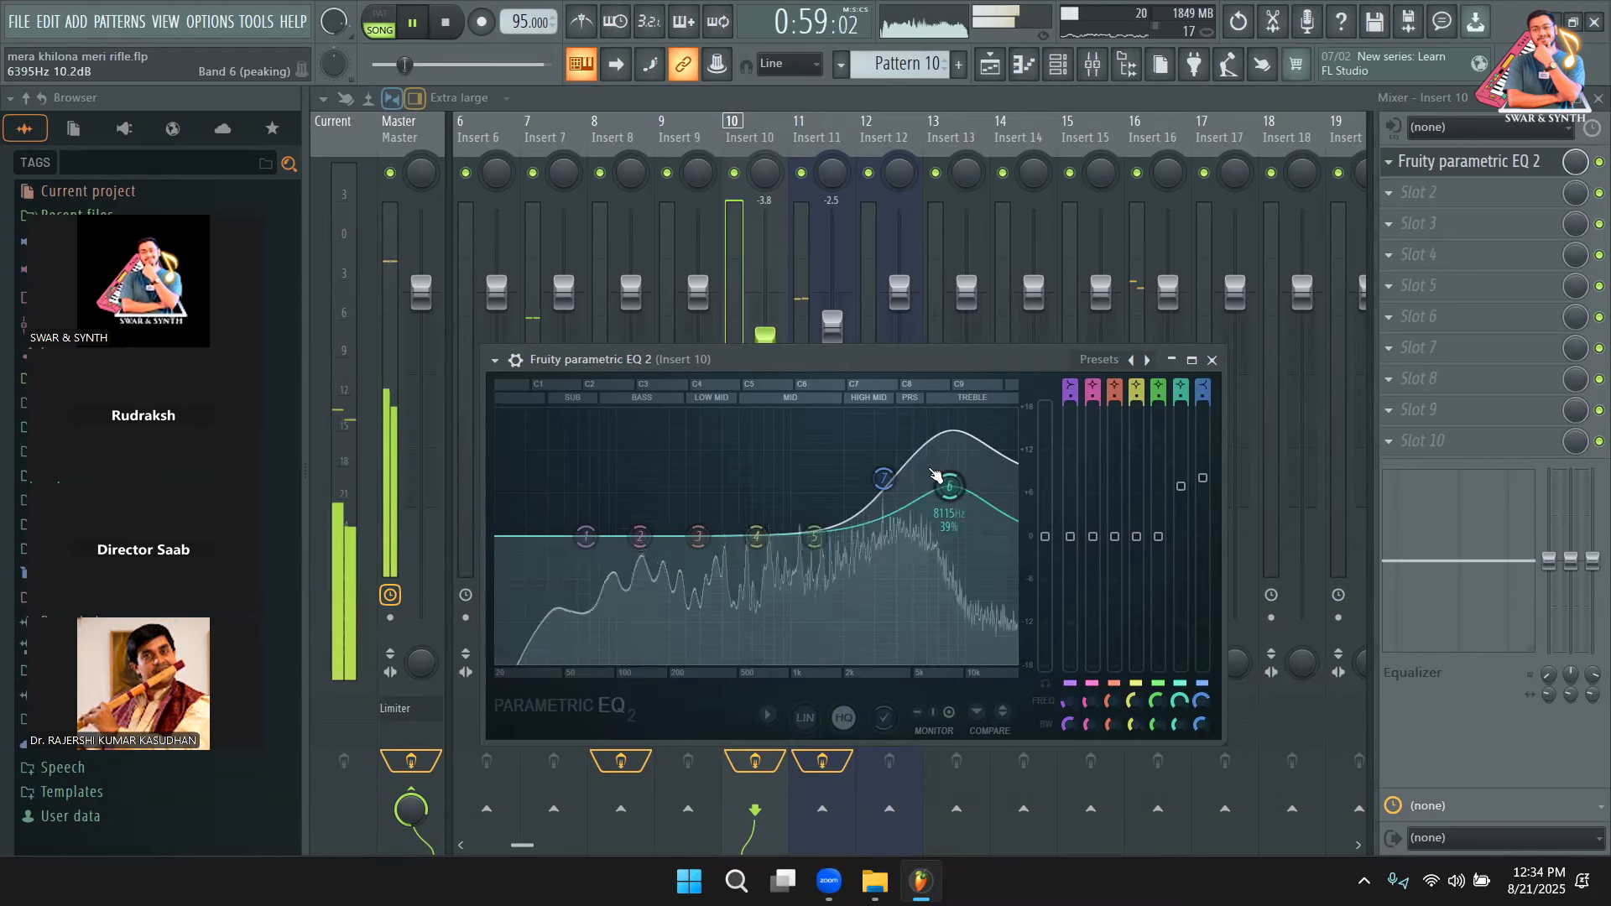
key("space")
left_click_drag(884, 480, 950, 496)
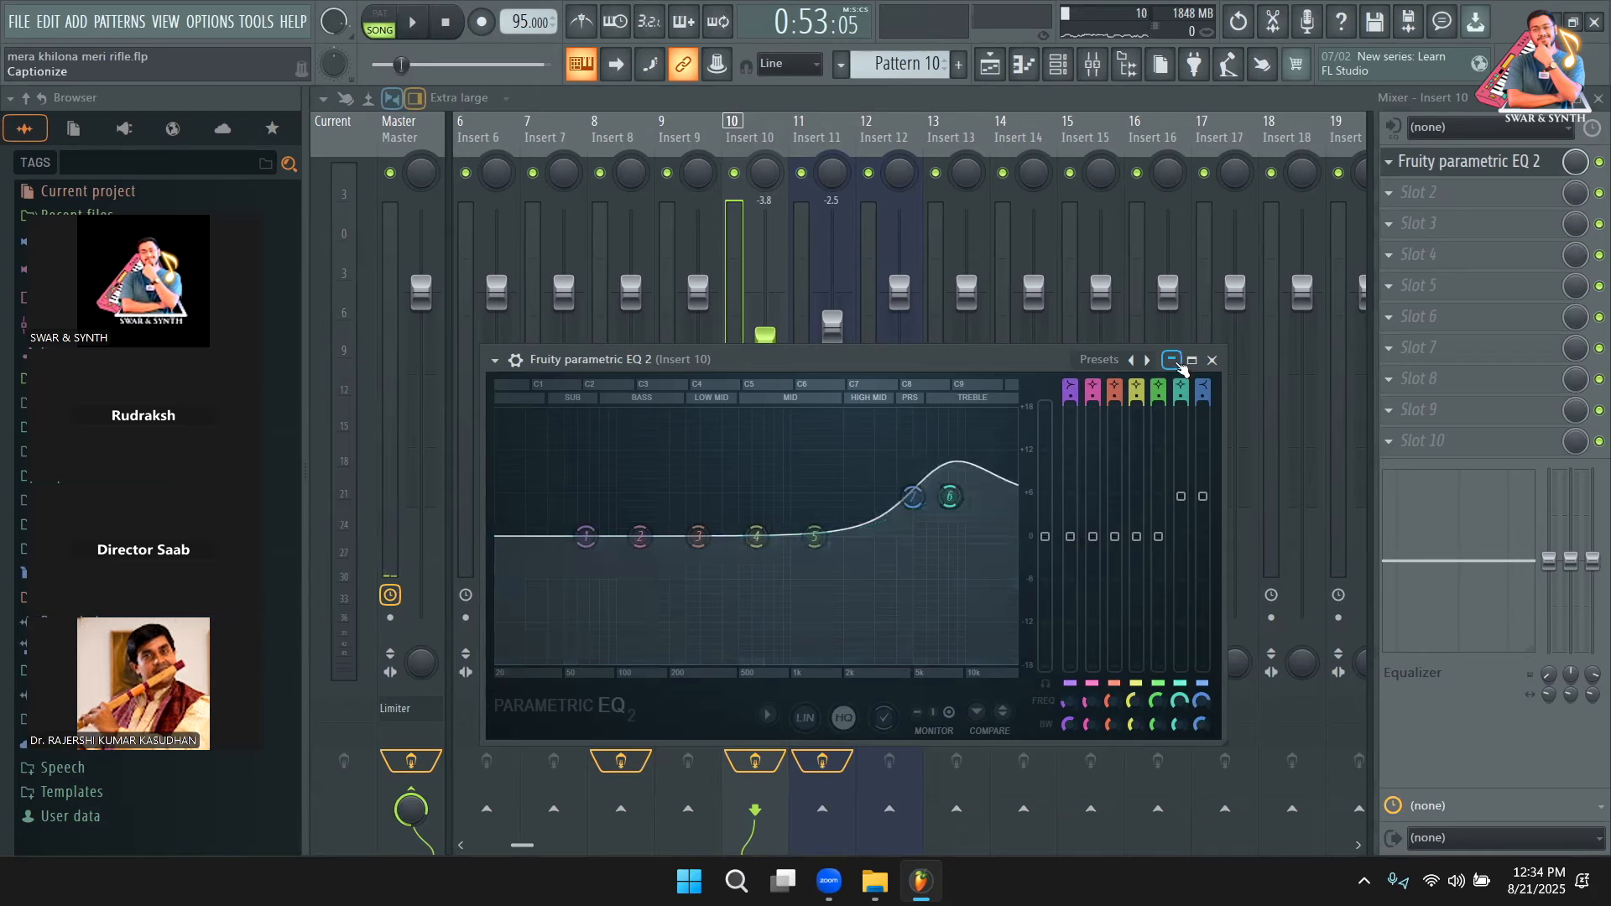
left_click(1214, 360)
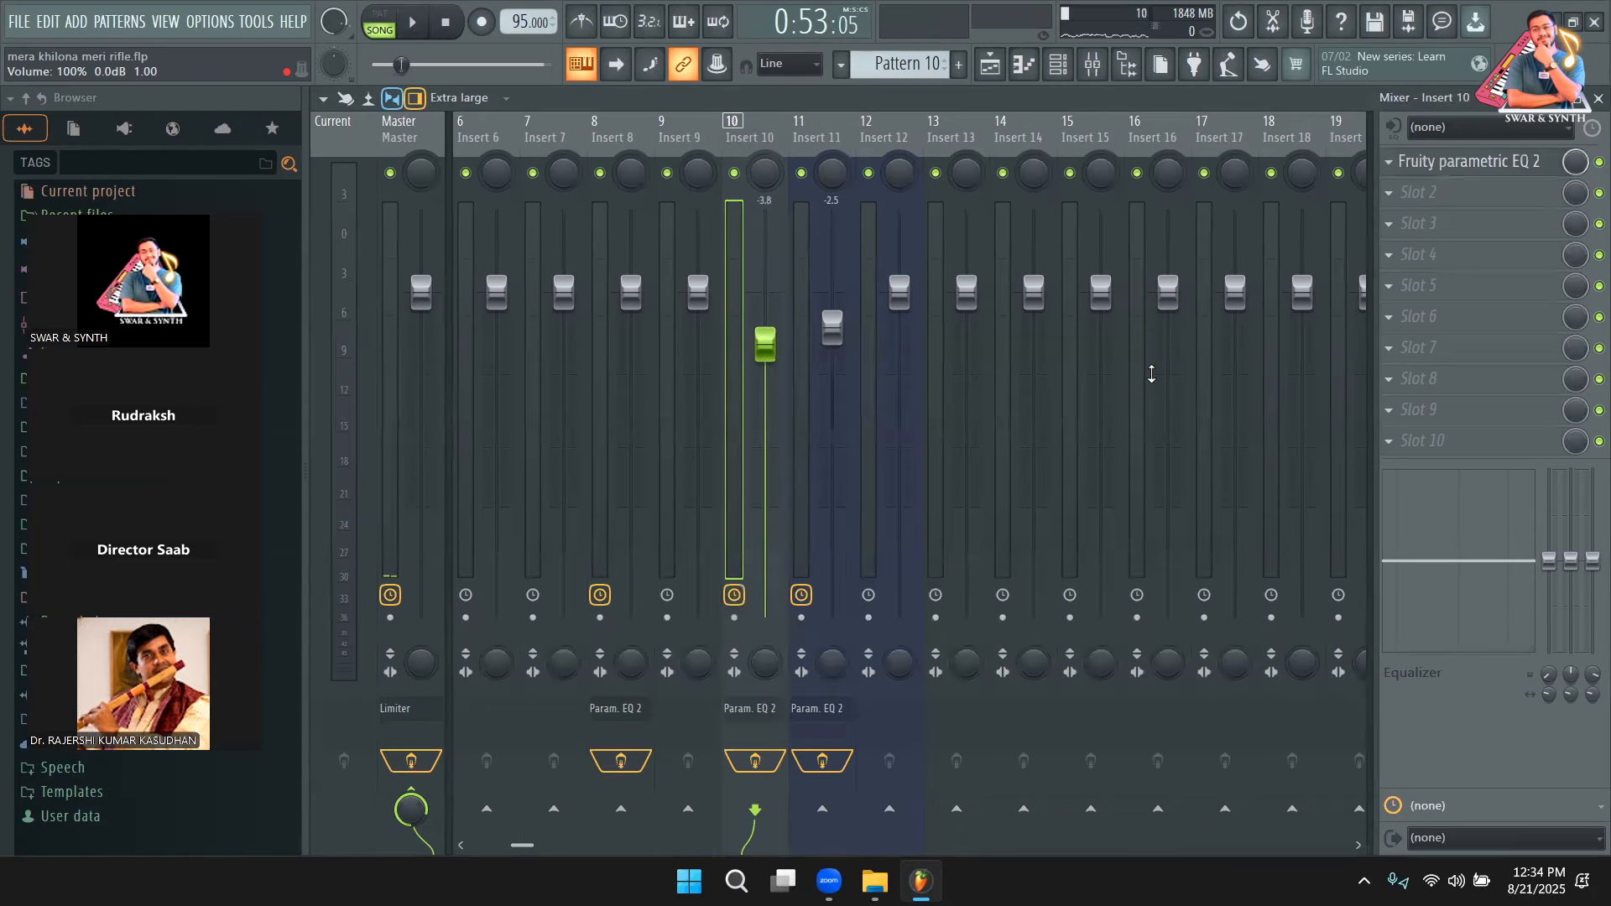
Play the section and lower Insert 10's volume to -5.0 dB.
key("space")
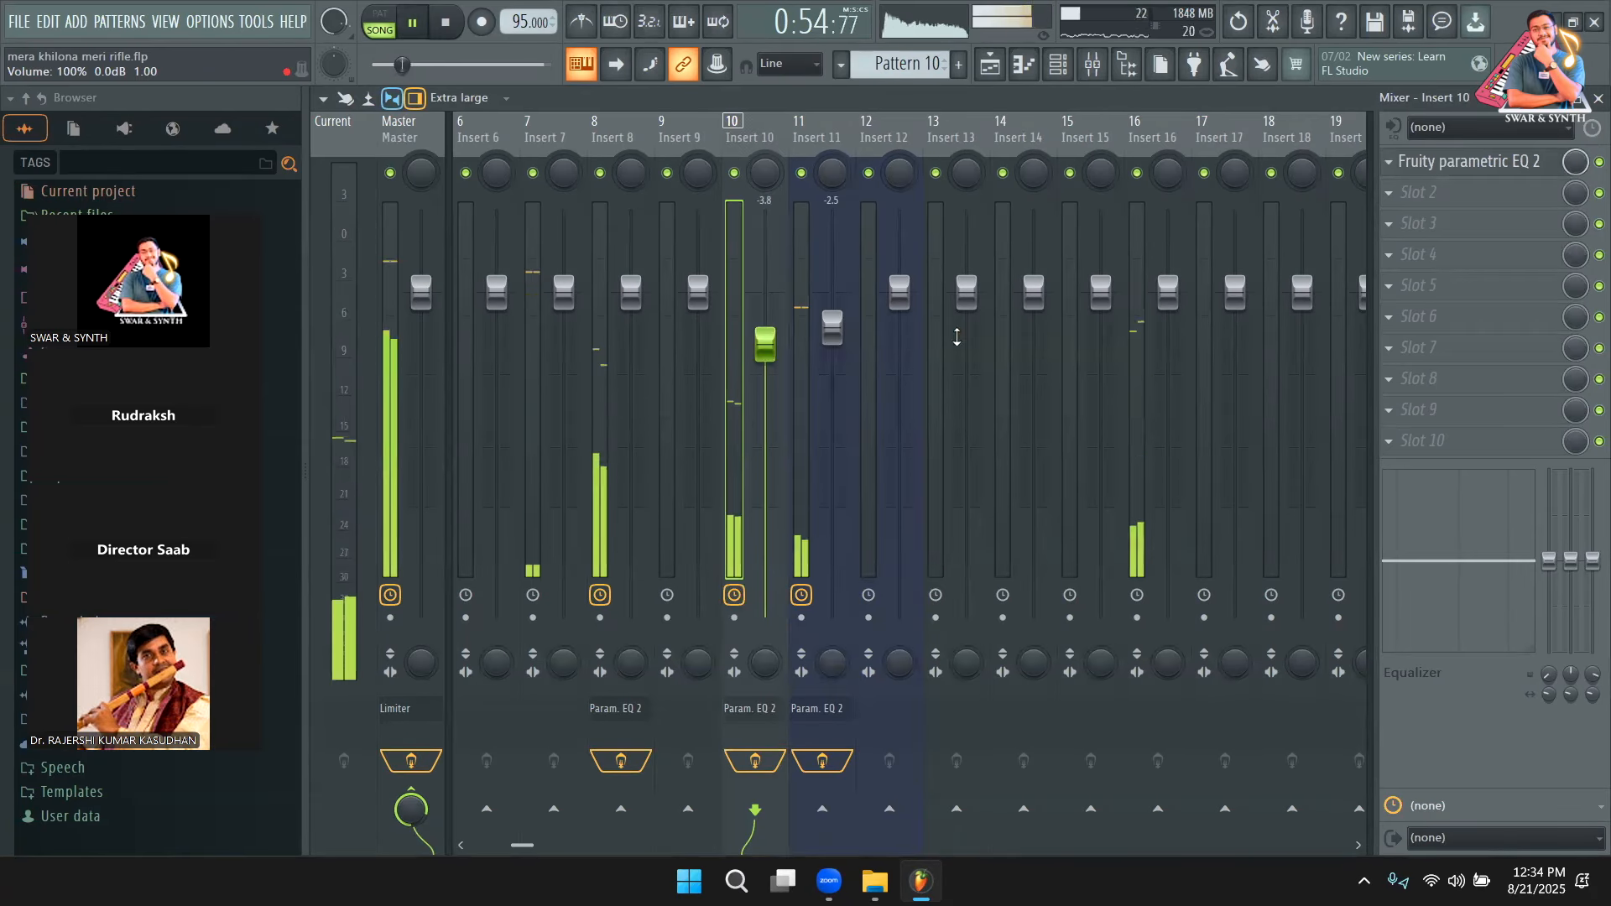
left_click_drag(764, 344, 765, 358)
left_click_drag(765, 359, 765, 361)
Look through the higher mixer inserts during playback and open the channel settings of Track 5's audio clip.
left_click(820, 144)
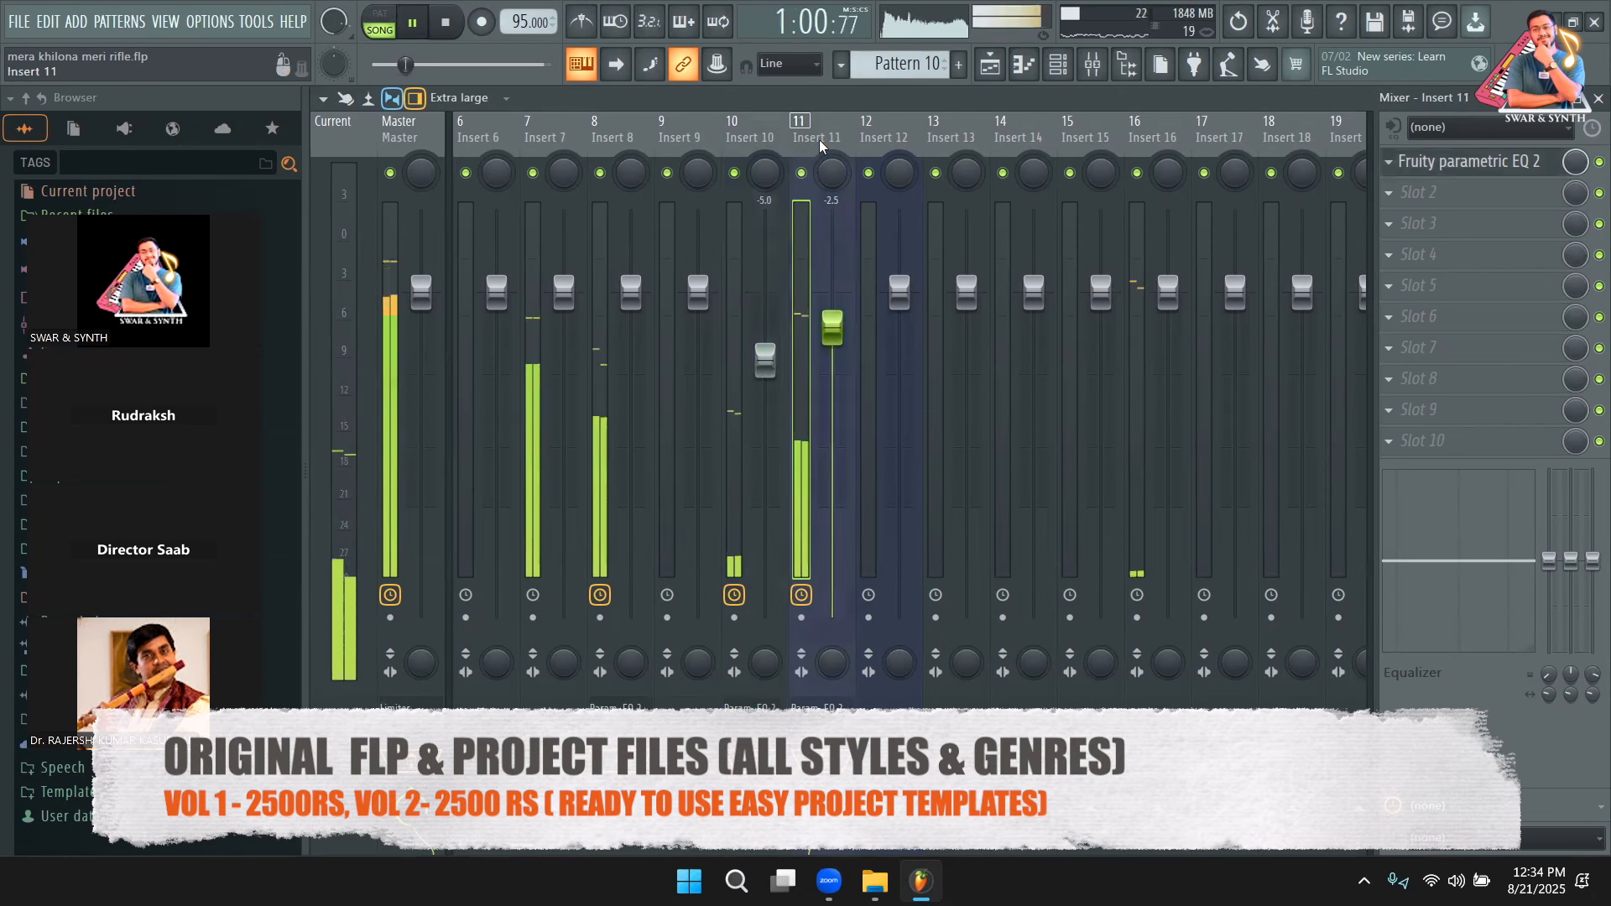
scroll(822, 144, "down", 18)
scroll(899, 180, "up", 5)
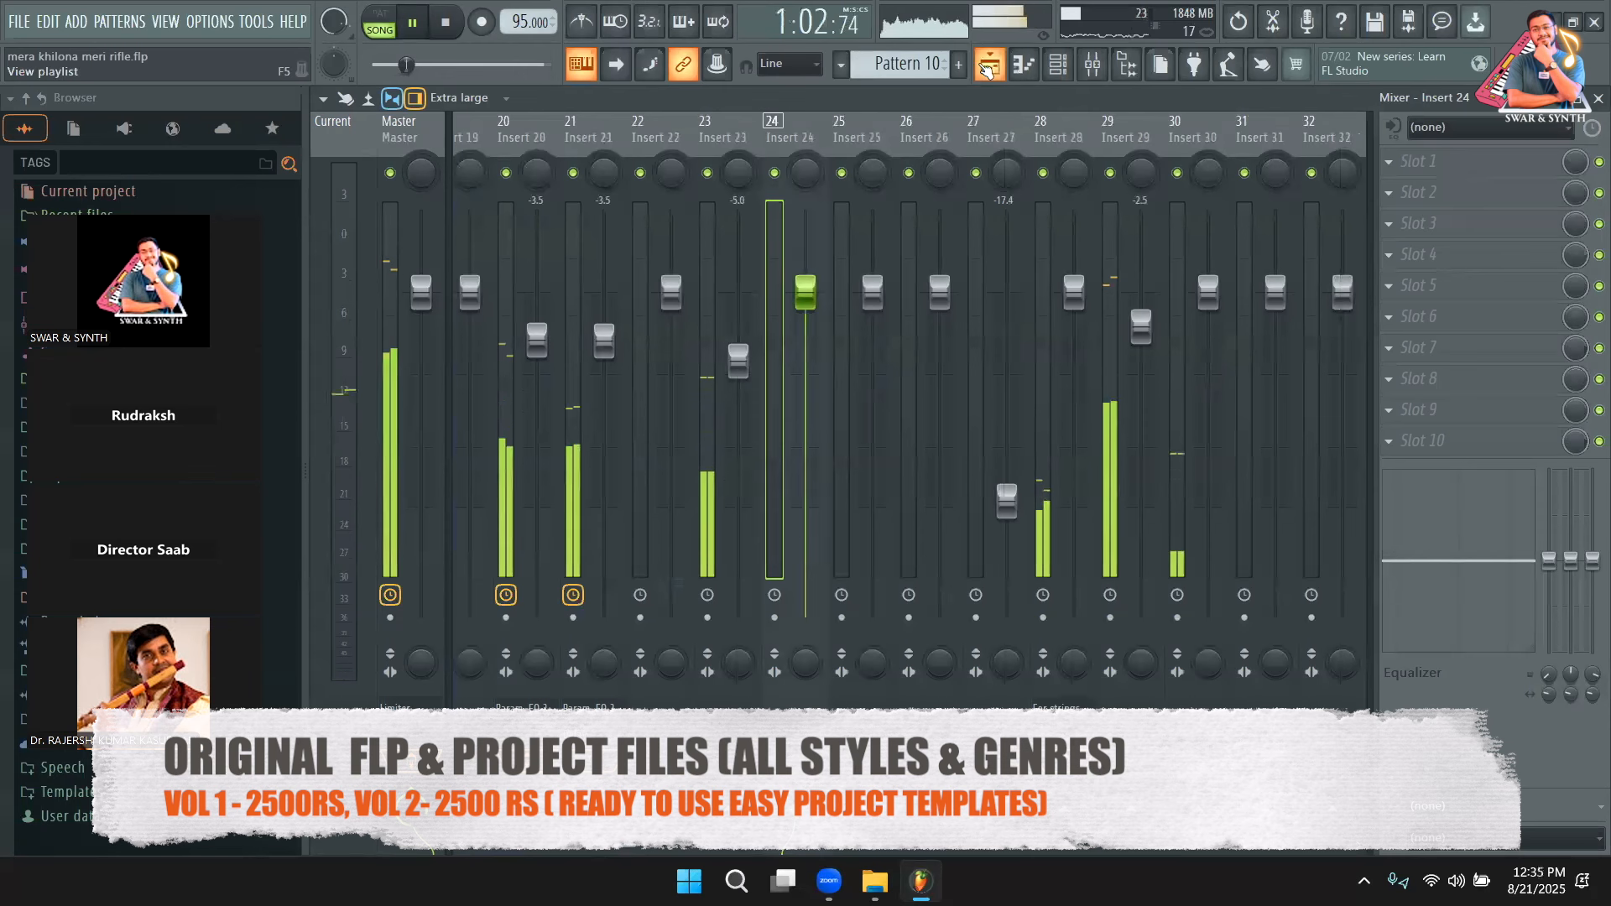
left_click(1027, 66)
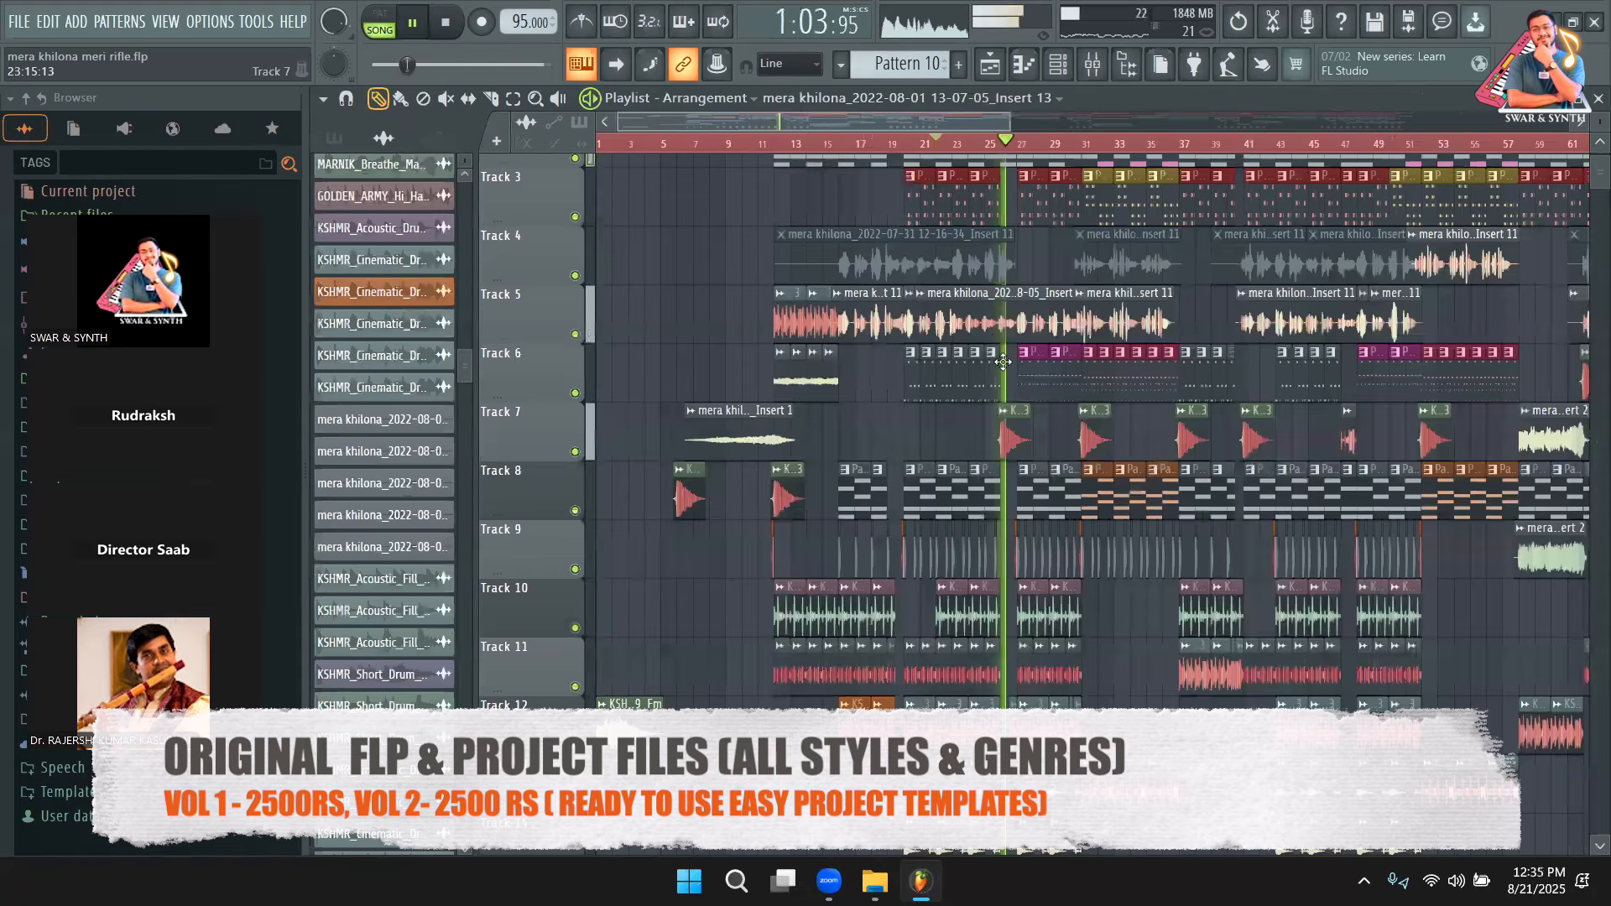
scroll(1003, 363, "up", 1)
double_click(1003, 339)
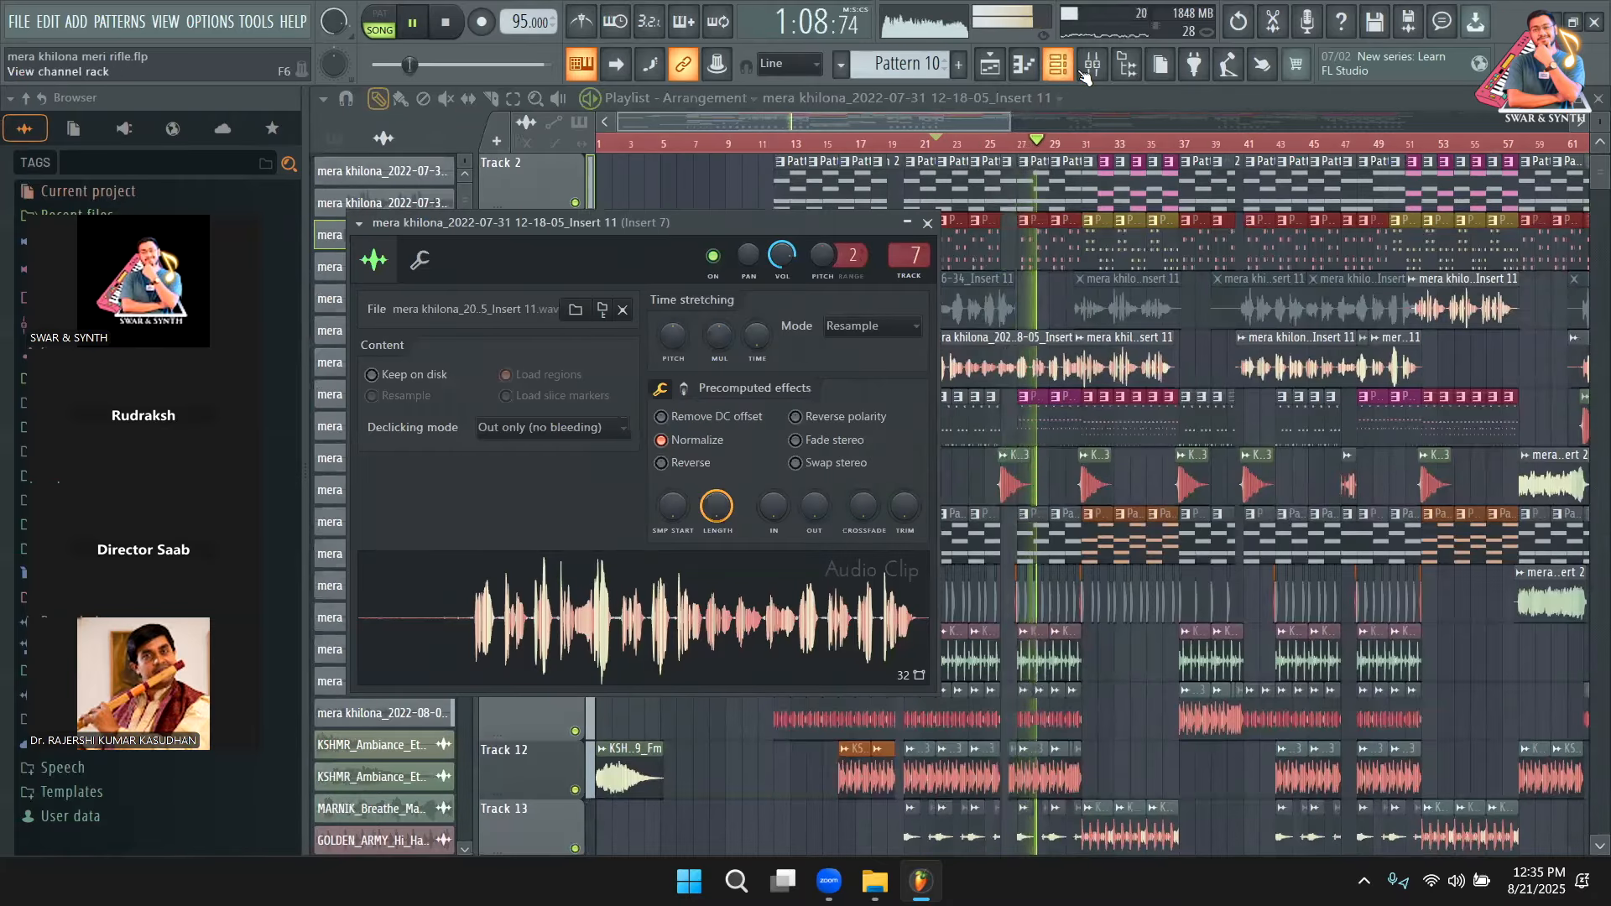
Show Insert 7 in the mixer and replay the section from 0:53 to check its level.
double_click(915, 254)
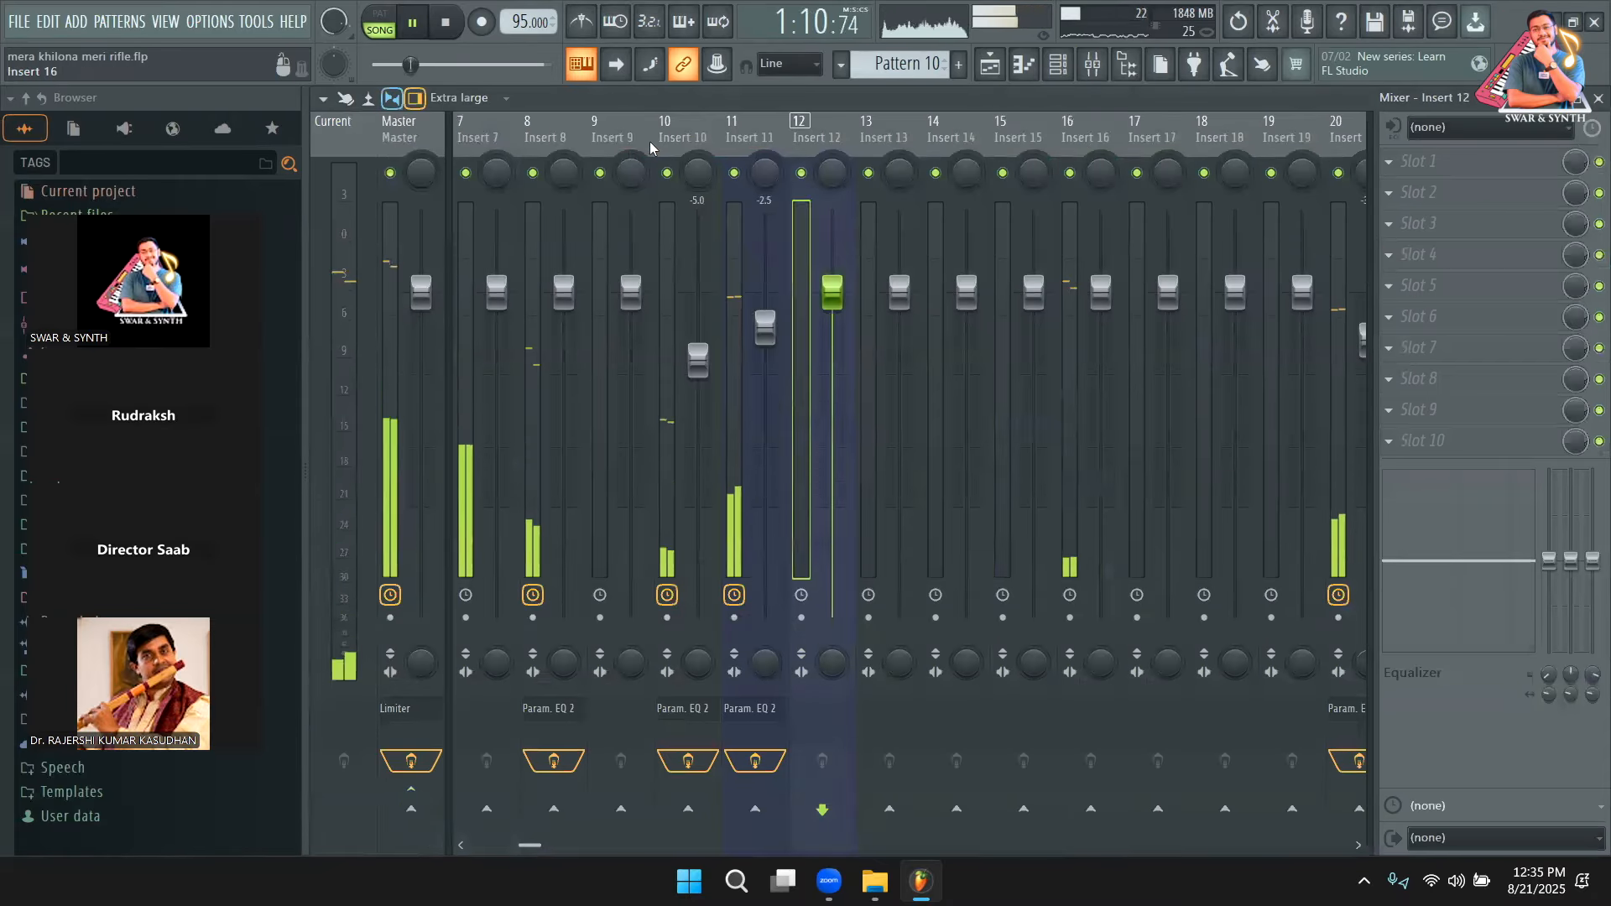
scroll(923, 160, "left", 6)
key("space")
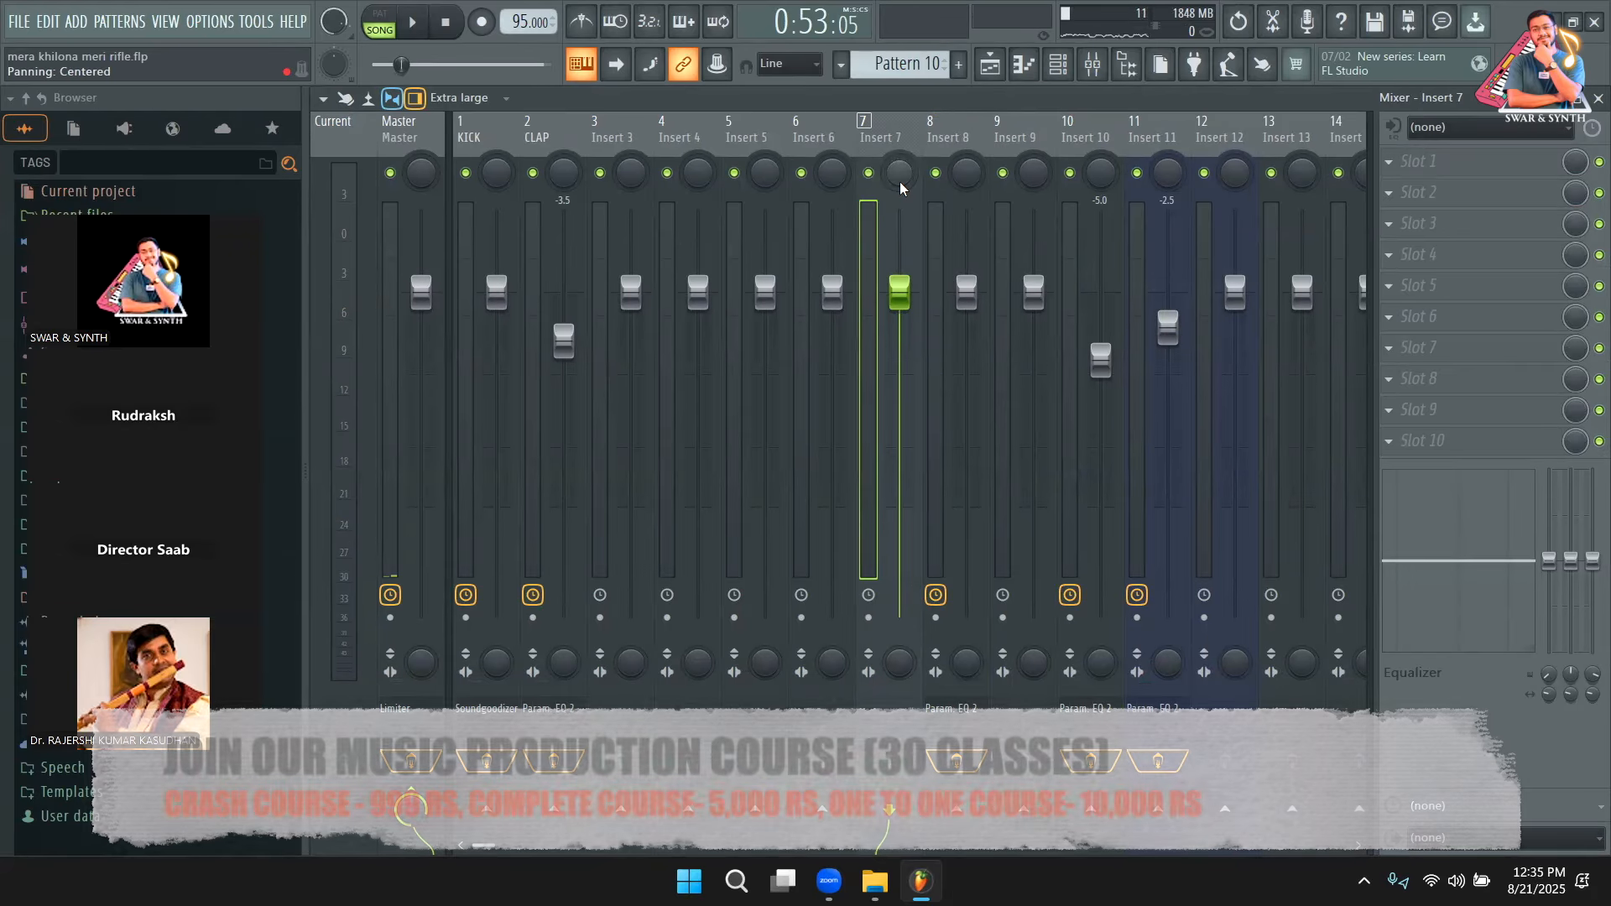
key("space")
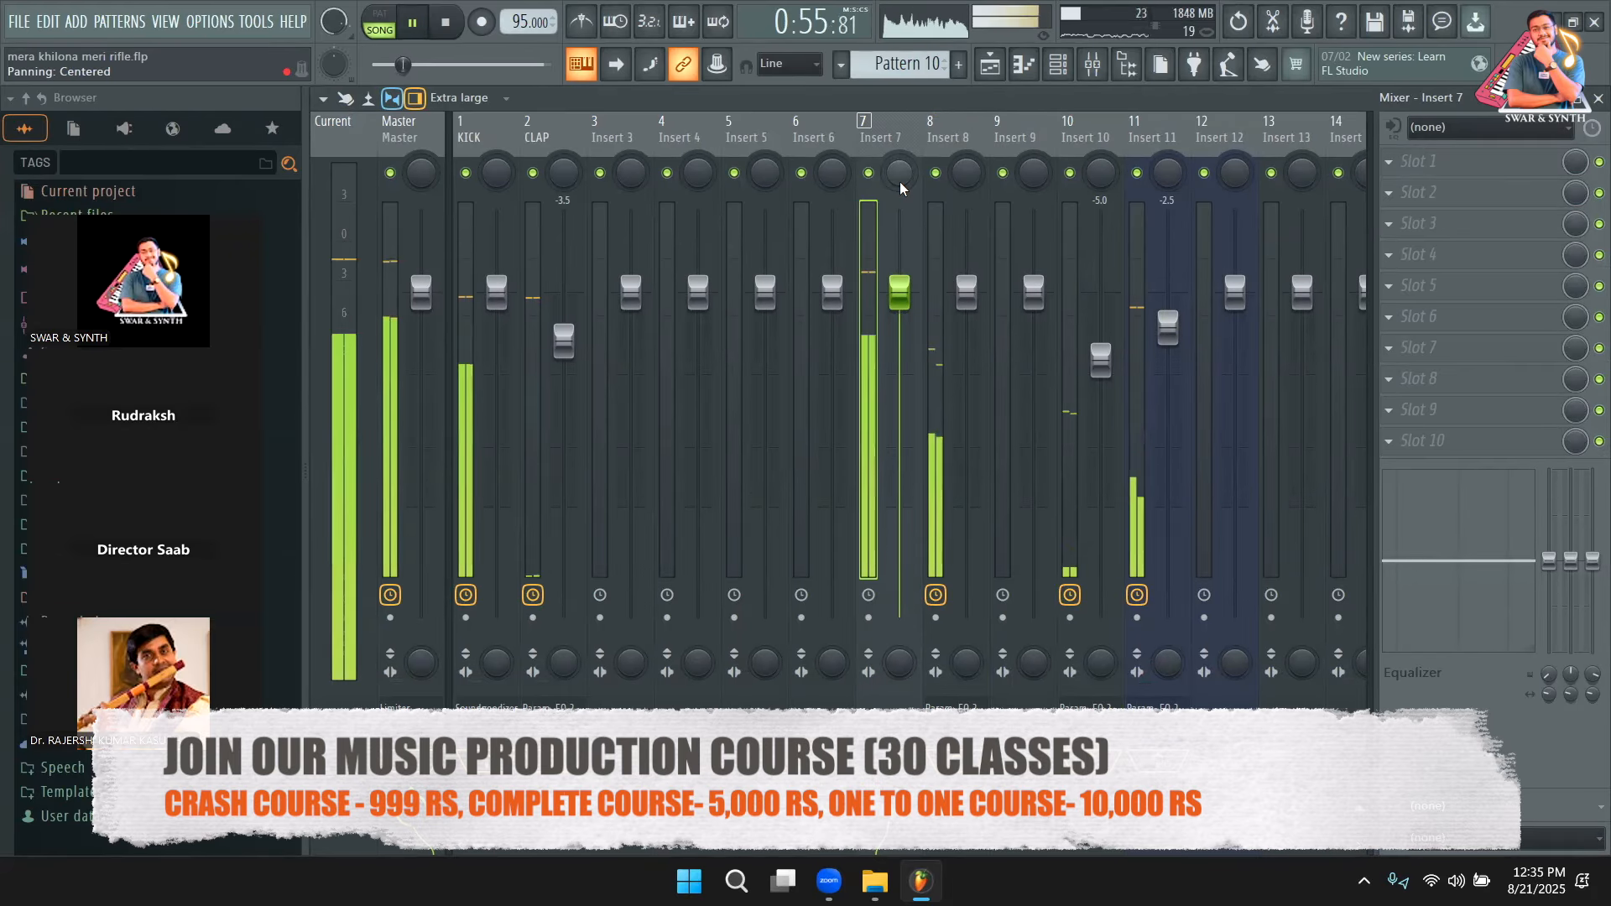
key("space")
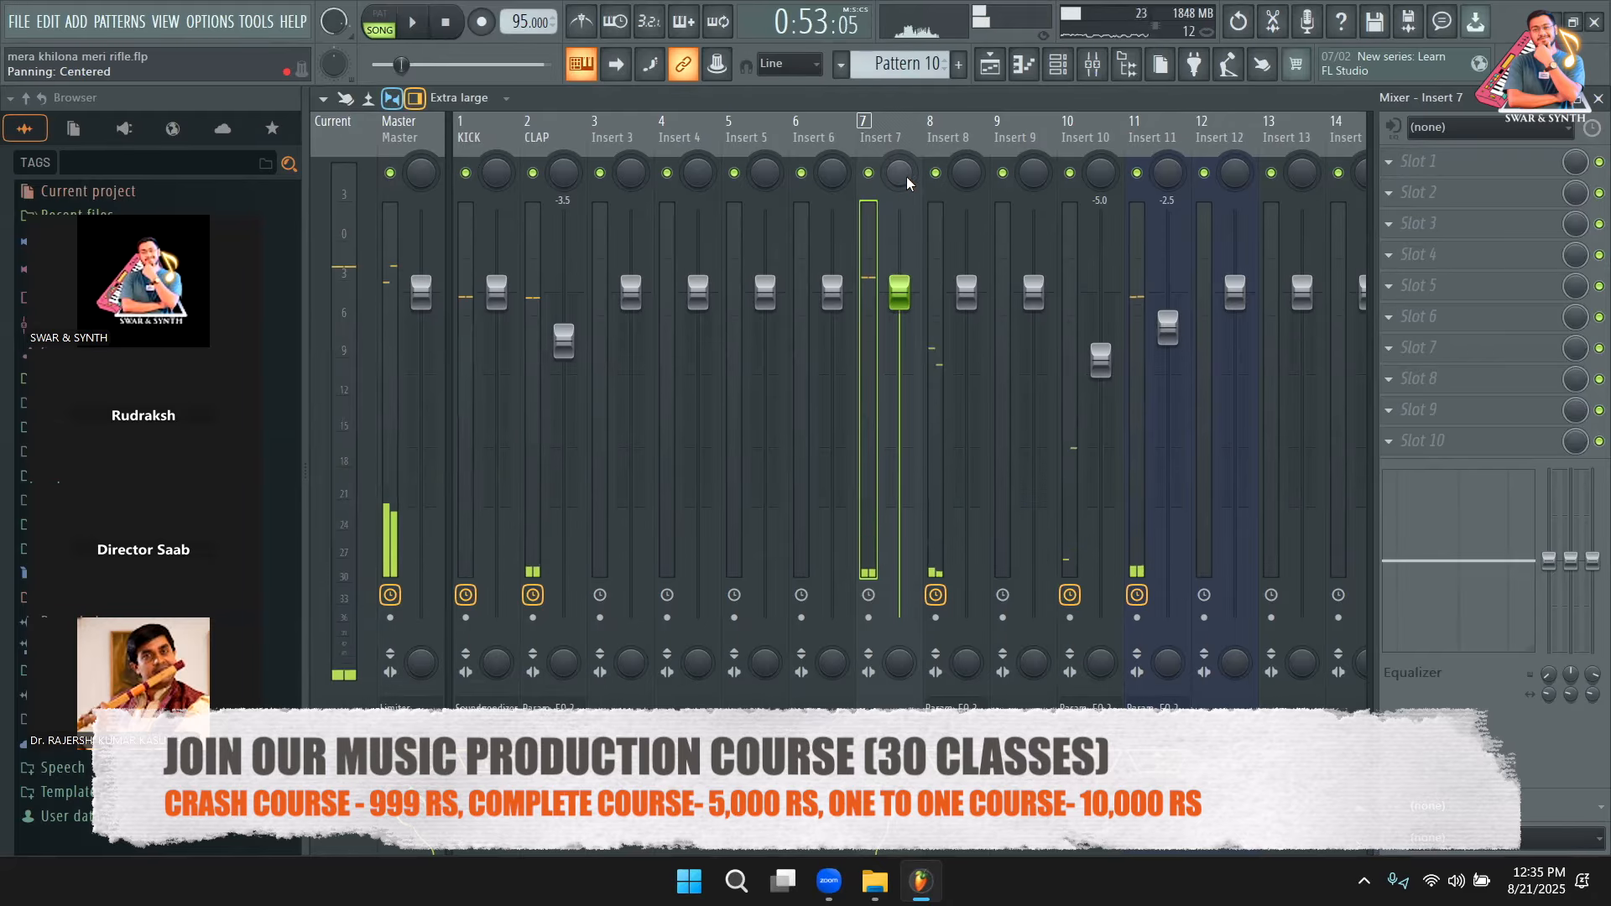
Look through the playlist tracks down to Track 23 while replaying the section from 0:53.
left_click(989, 65)
scroll(965, 527, "down", 10)
scroll(965, 527, "up", 10)
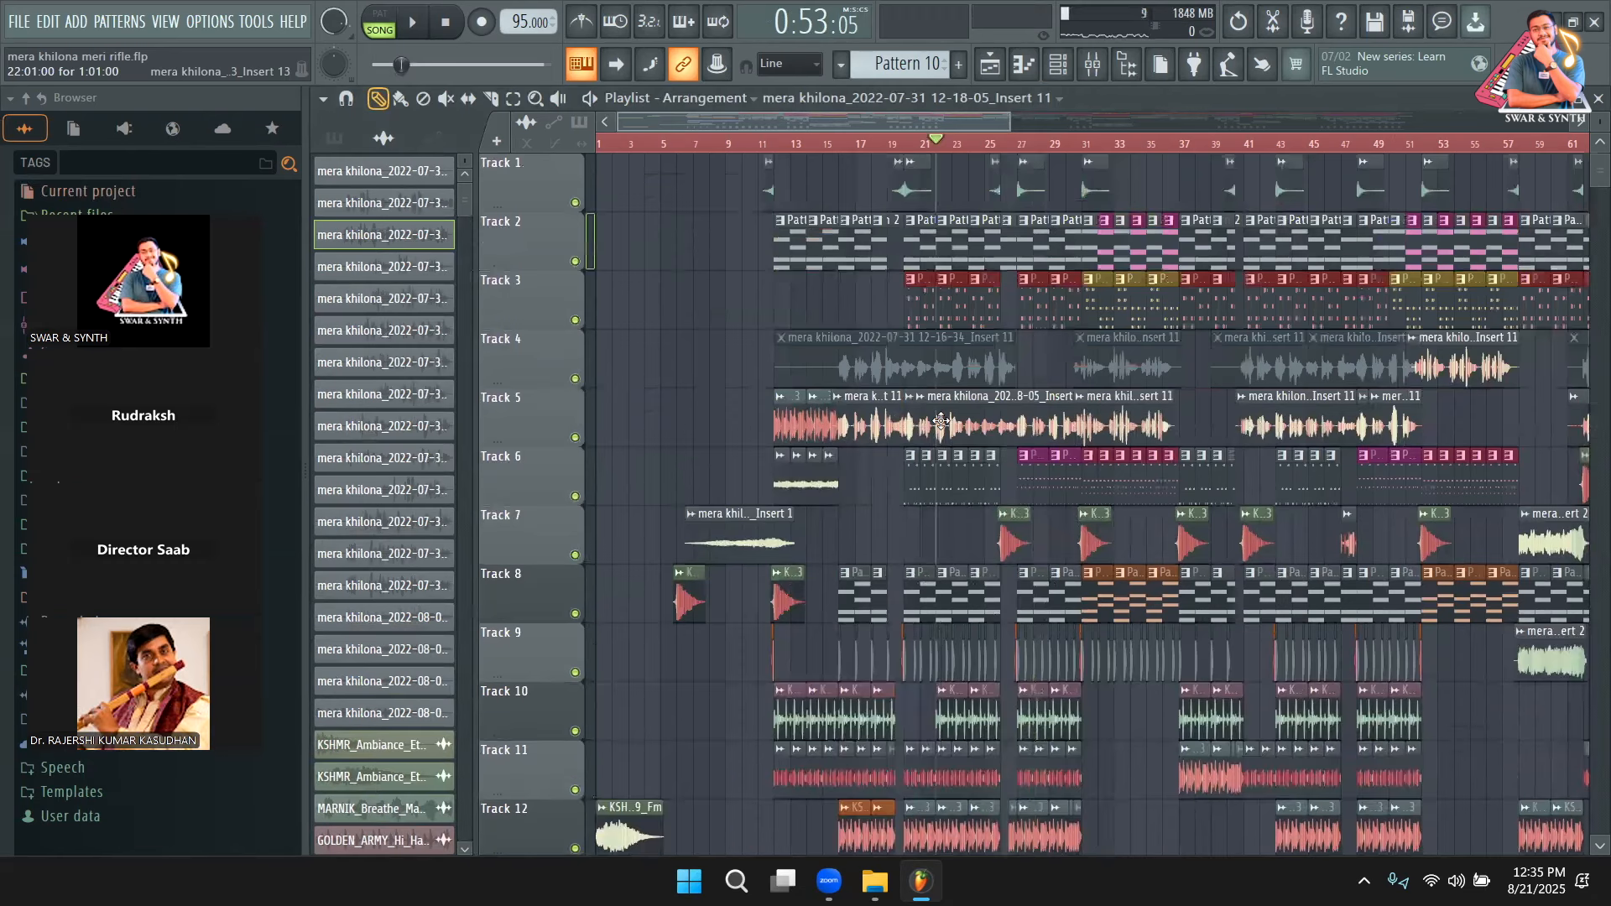
key("space")
scroll(941, 420, "down", 6)
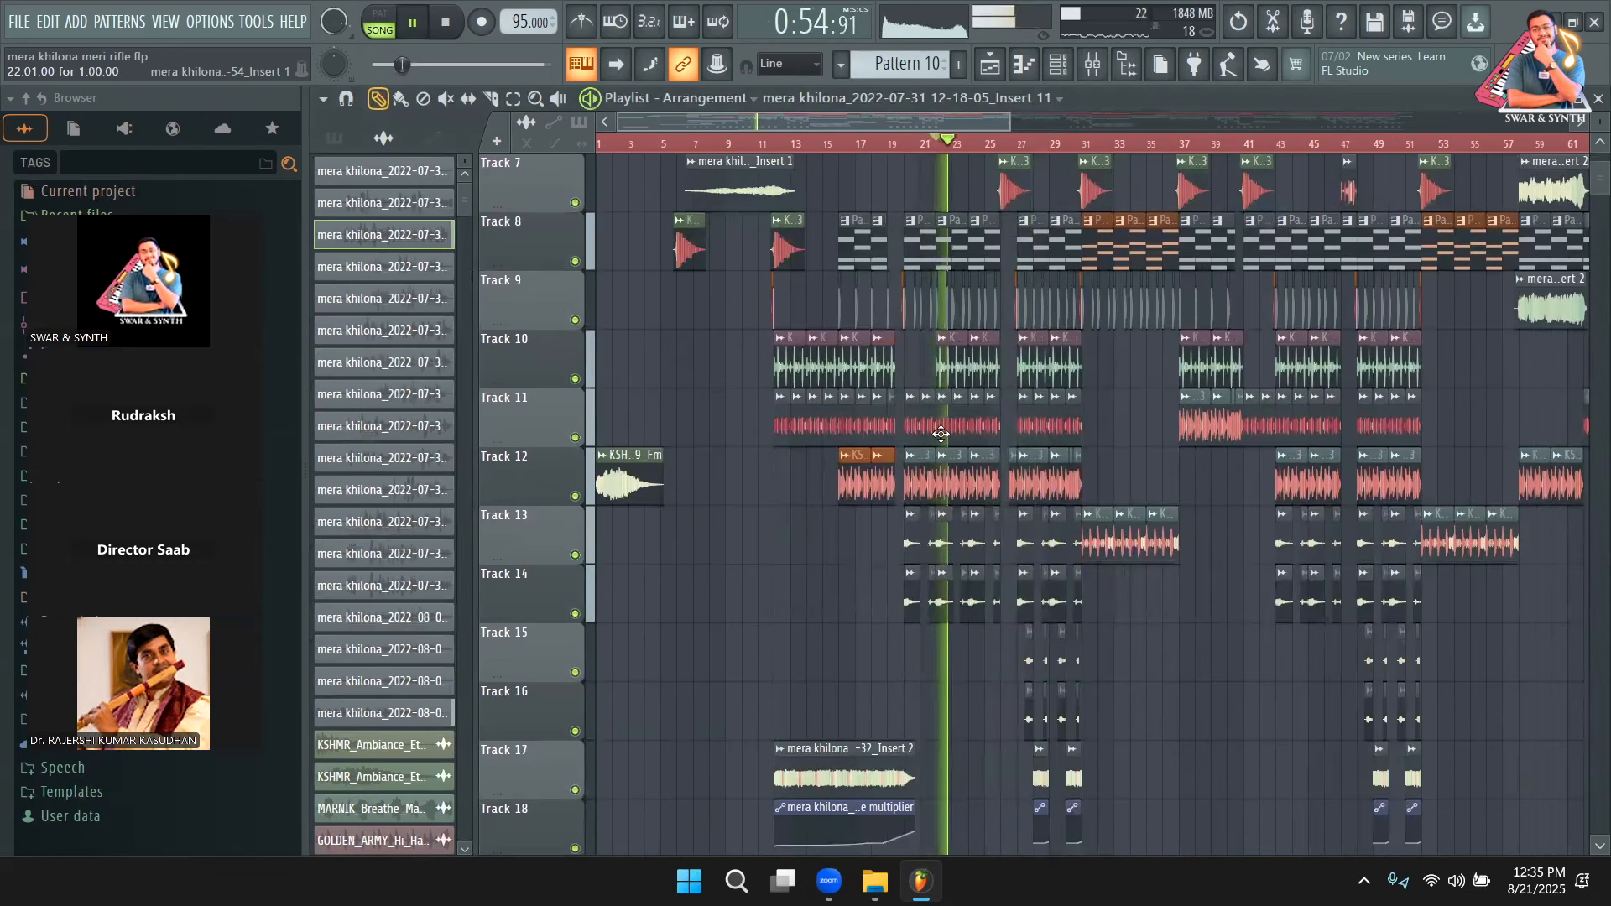
scroll(940, 421, "down", 5)
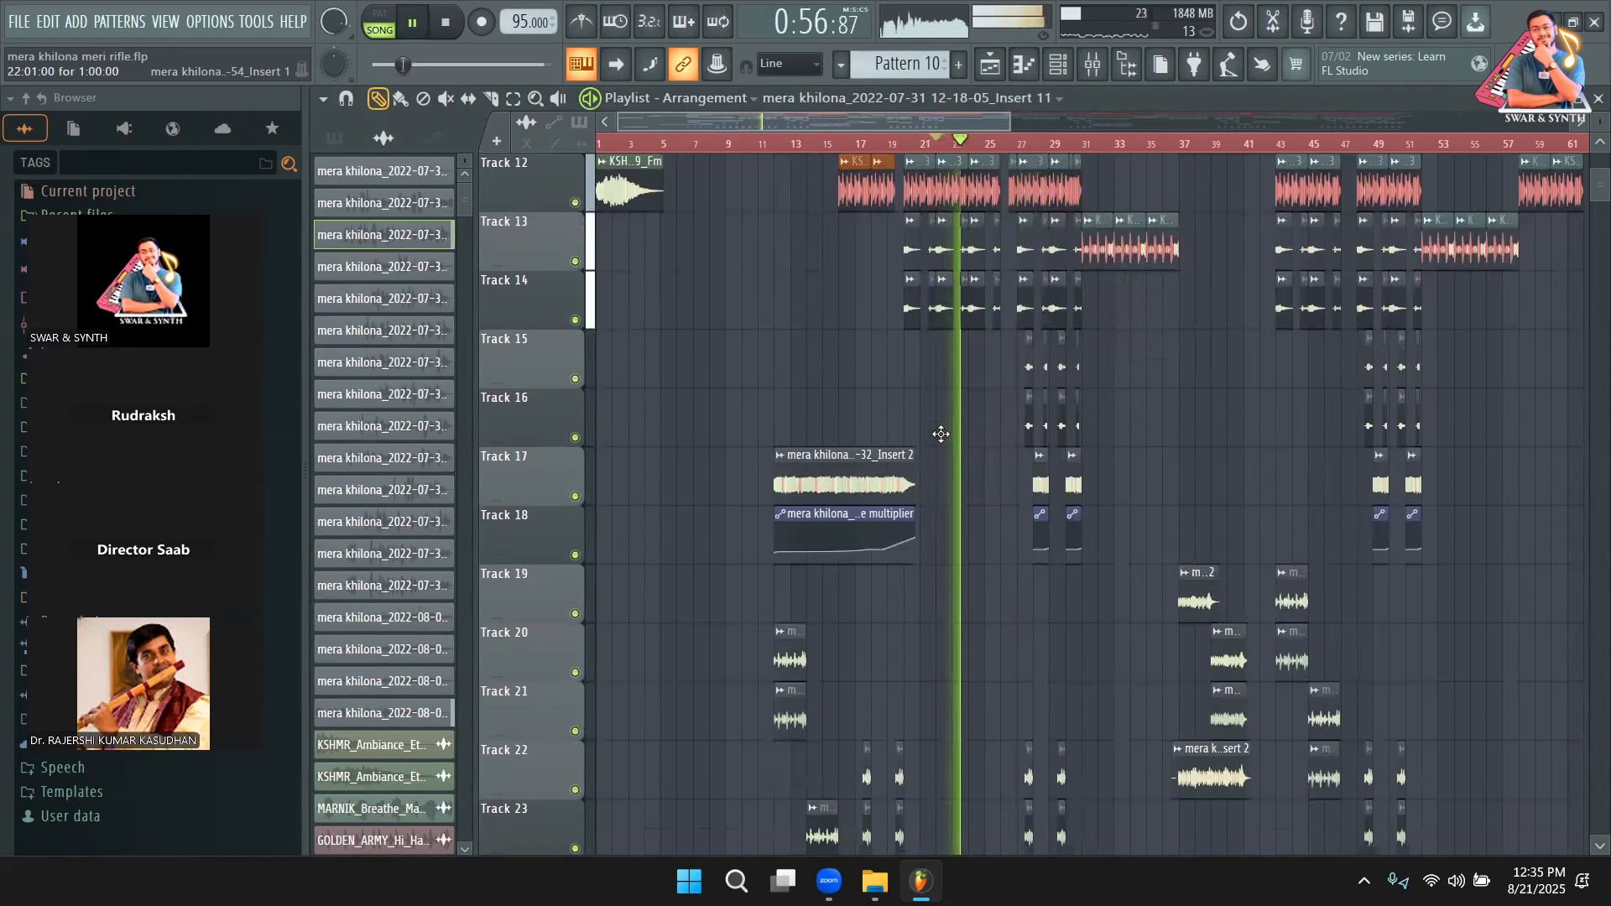
Check which mixer insert Track 14's clip uses, close its channel settings, and resume playback.
left_click(934, 326)
double_click(933, 319)
key("space")
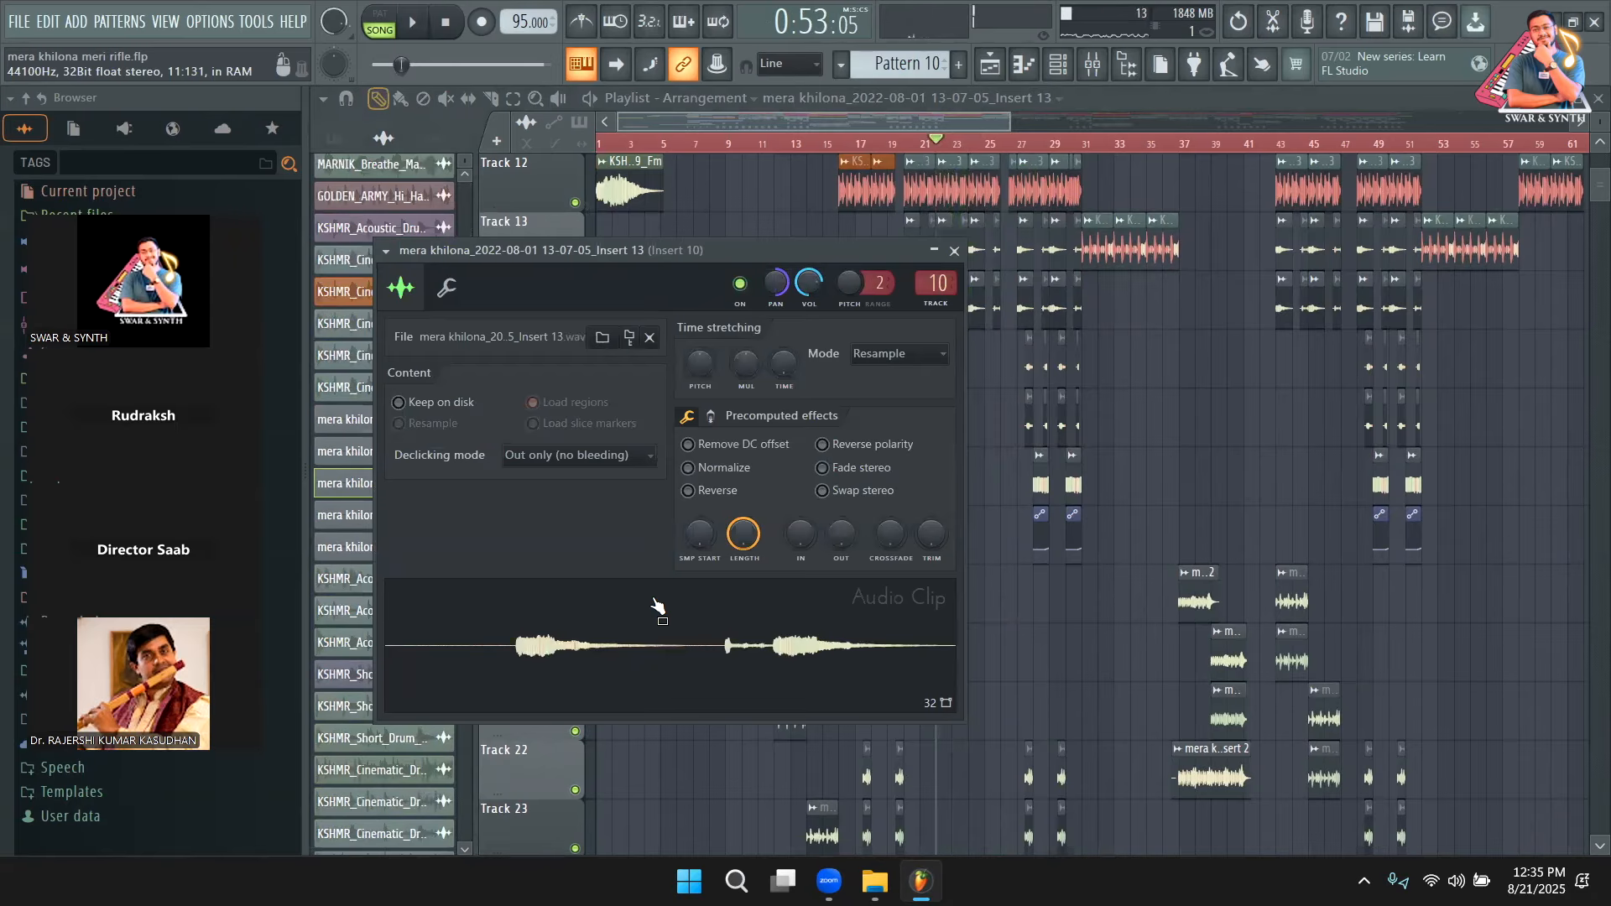
left_click(954, 250)
key("space")
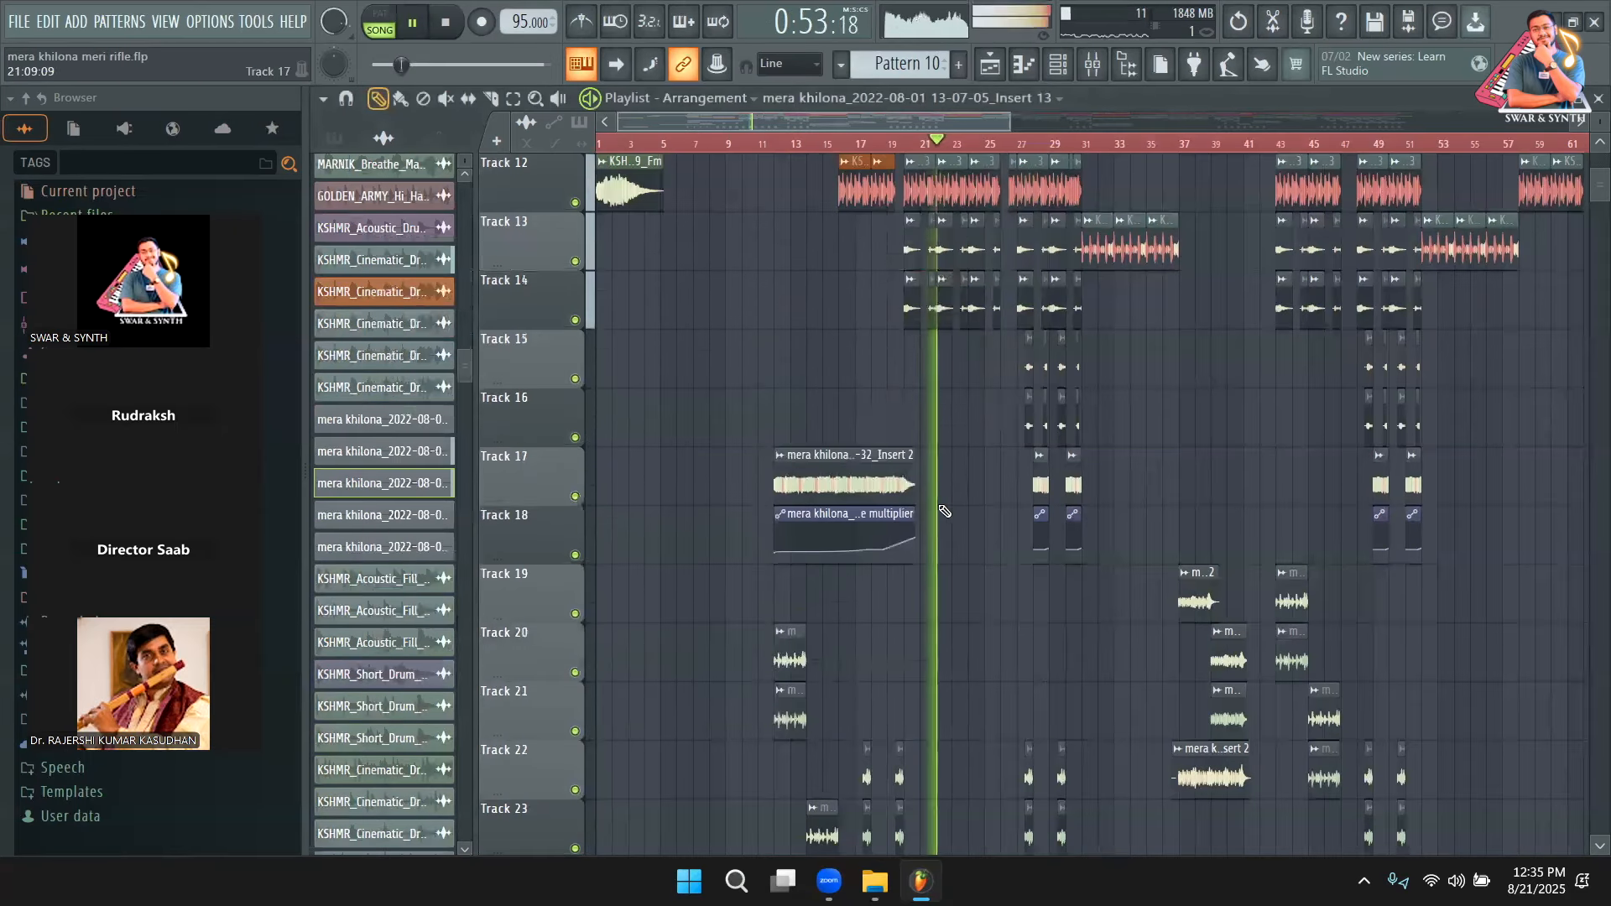
Find the mixer insert of Track 31's clip and lower Insert 16's volume to -6.5 dB during playback.
scroll(946, 532, "down", 9)
scroll(953, 534, "down", 4)
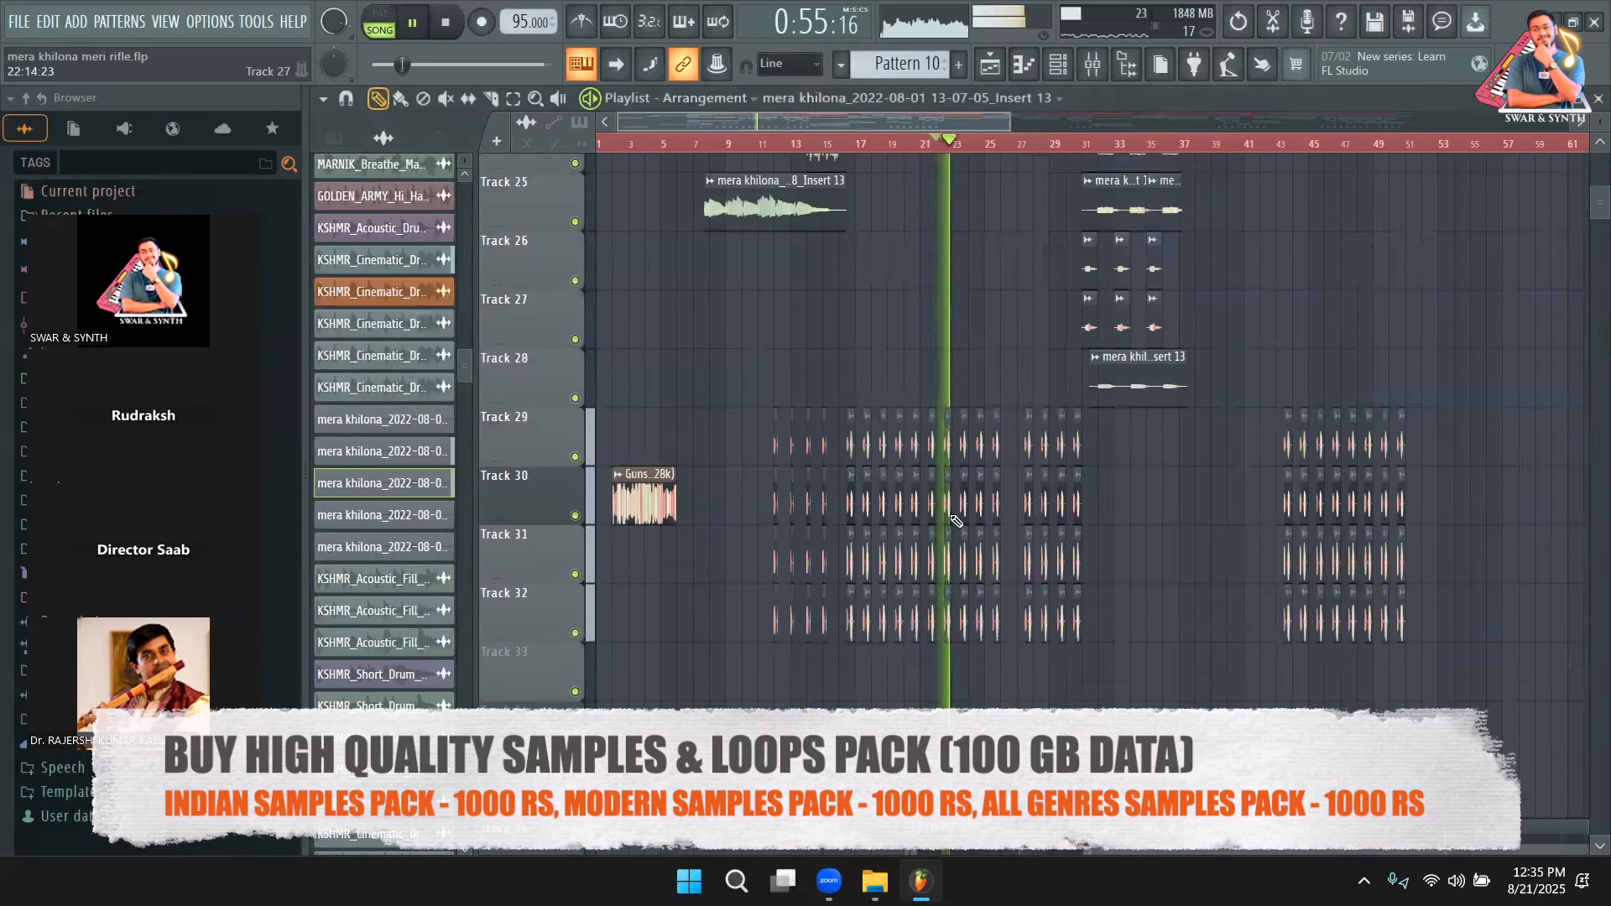
key("space")
double_click(947, 534)
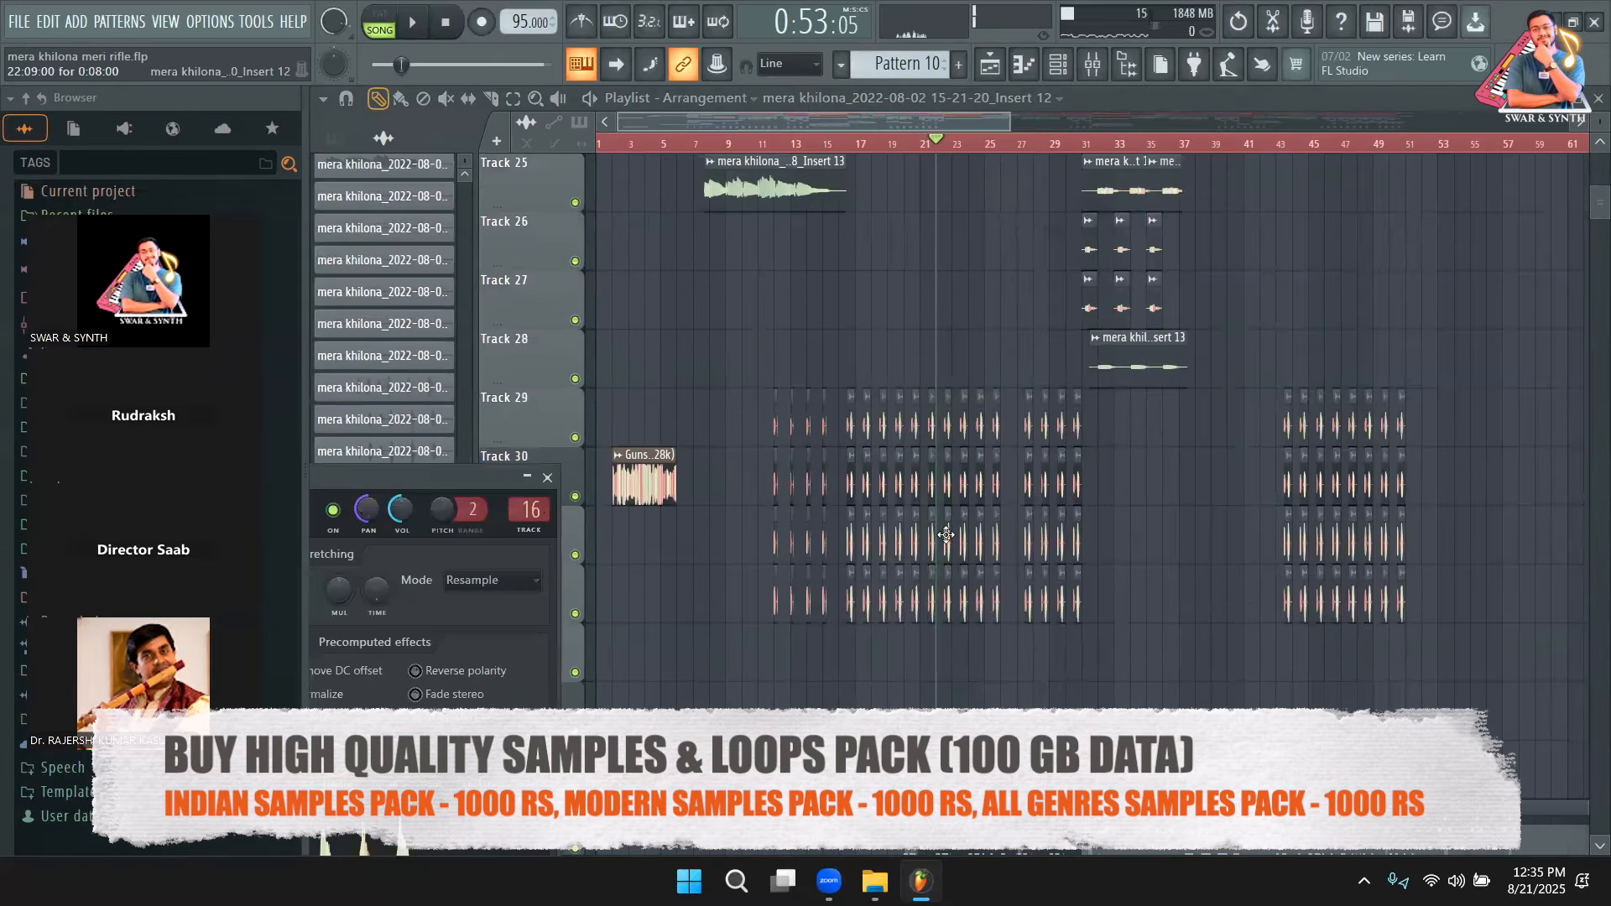
key("space")
left_click(1092, 65)
left_click_drag(1343, 291, 1342, 381)
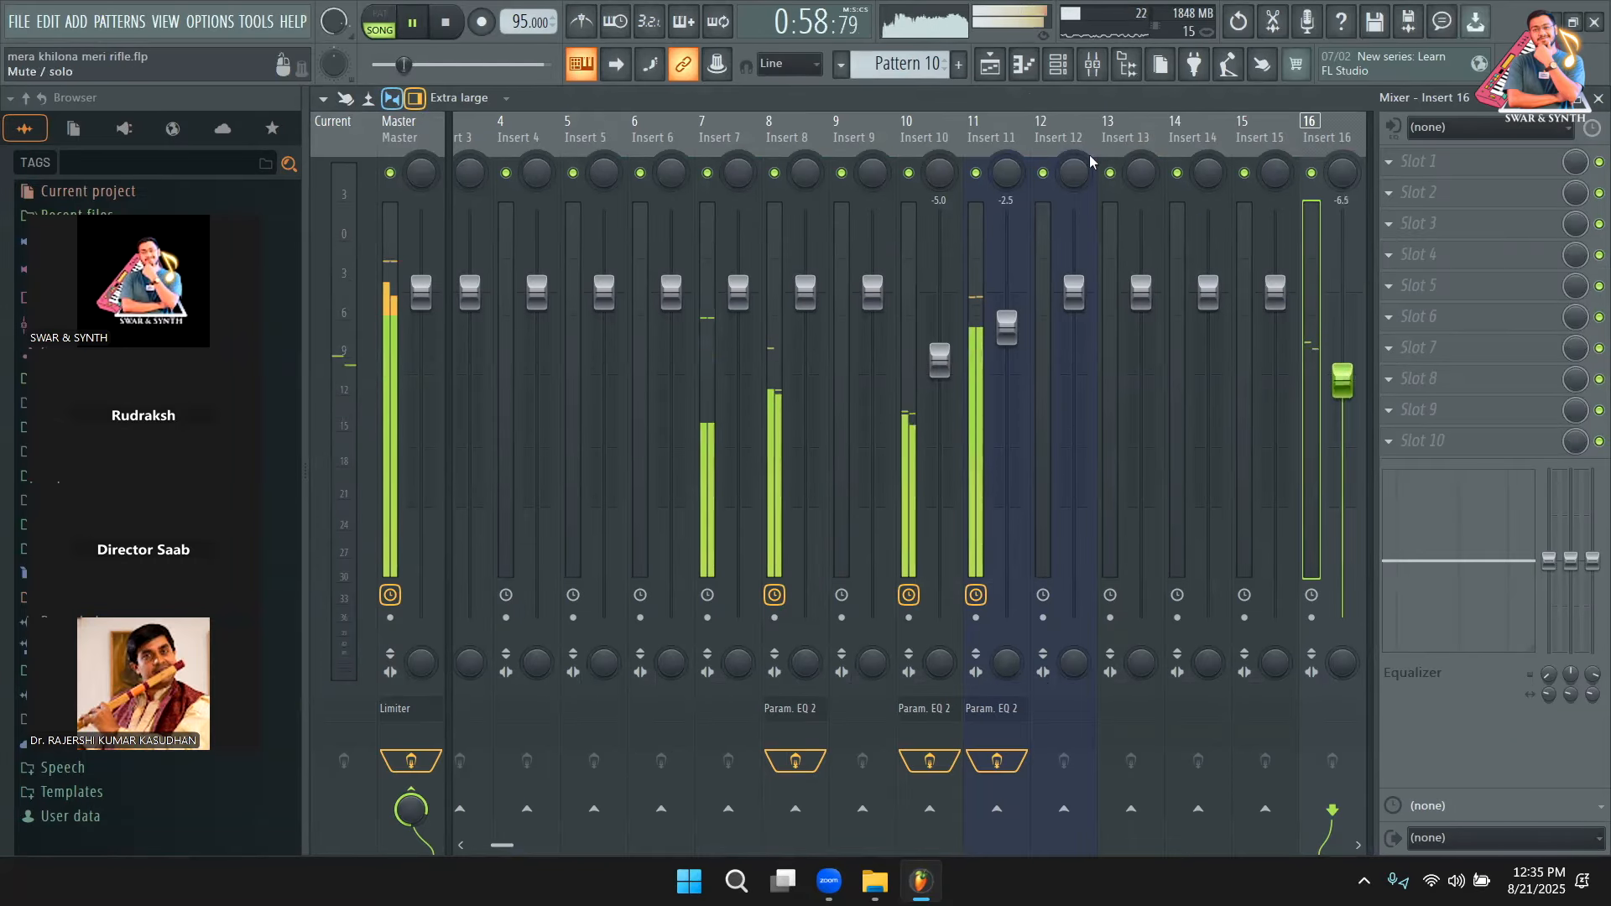
Compare Inserts 10 and 7 during playback and rename Insert 7 as VOX.
left_click(928, 142)
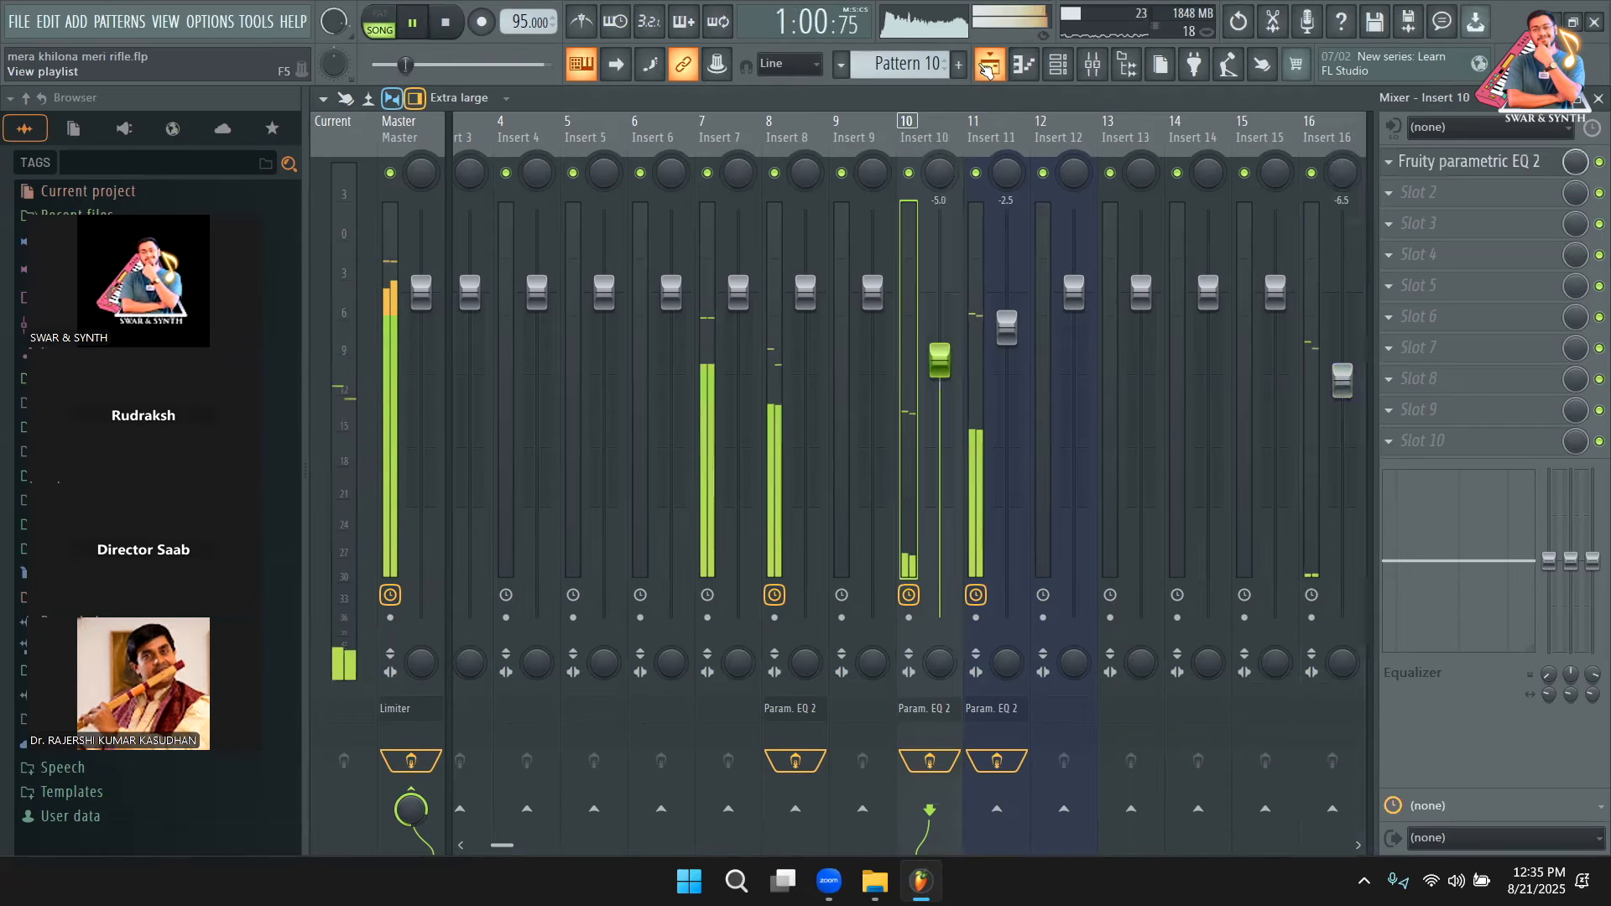
left_click(737, 145)
left_click(999, 74)
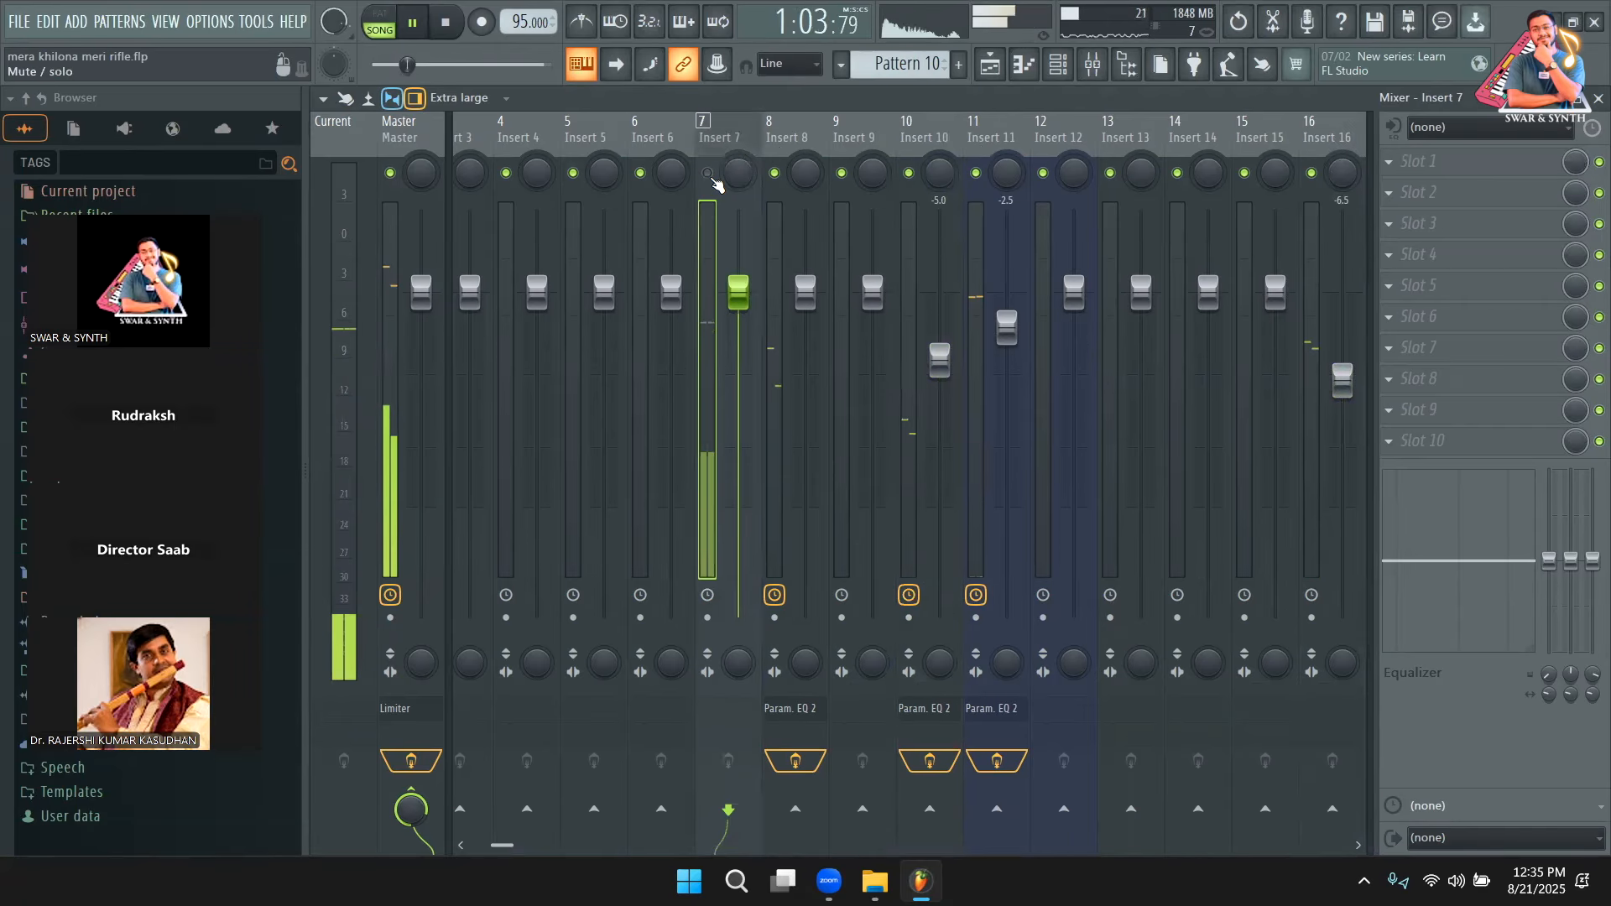
key("space")
right_click(714, 140)
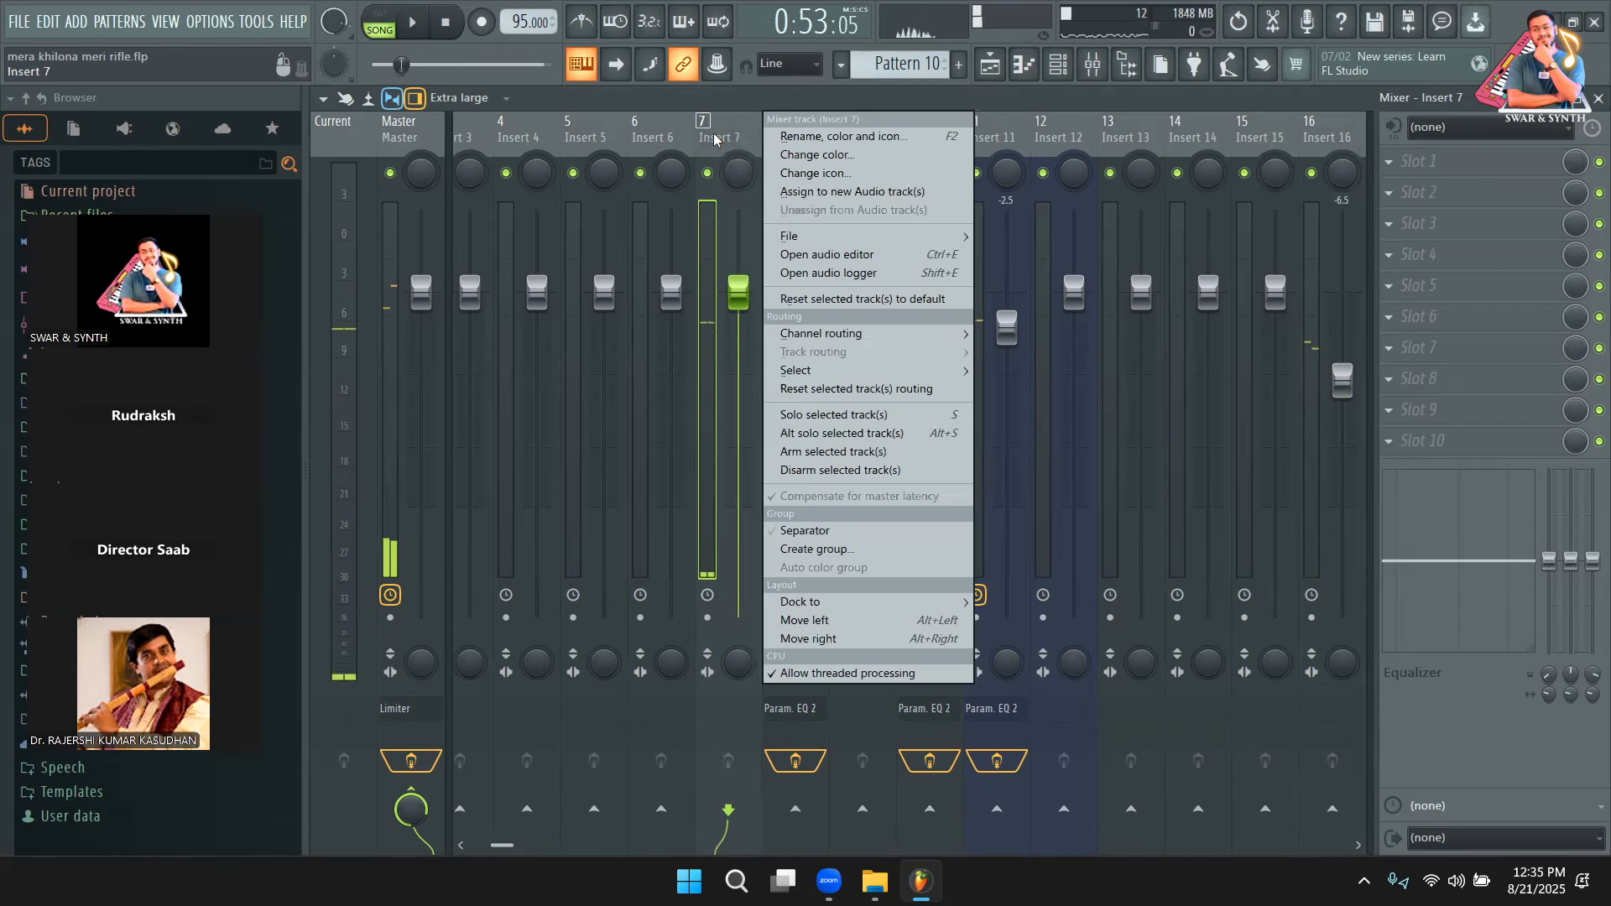
left_click(800, 136)
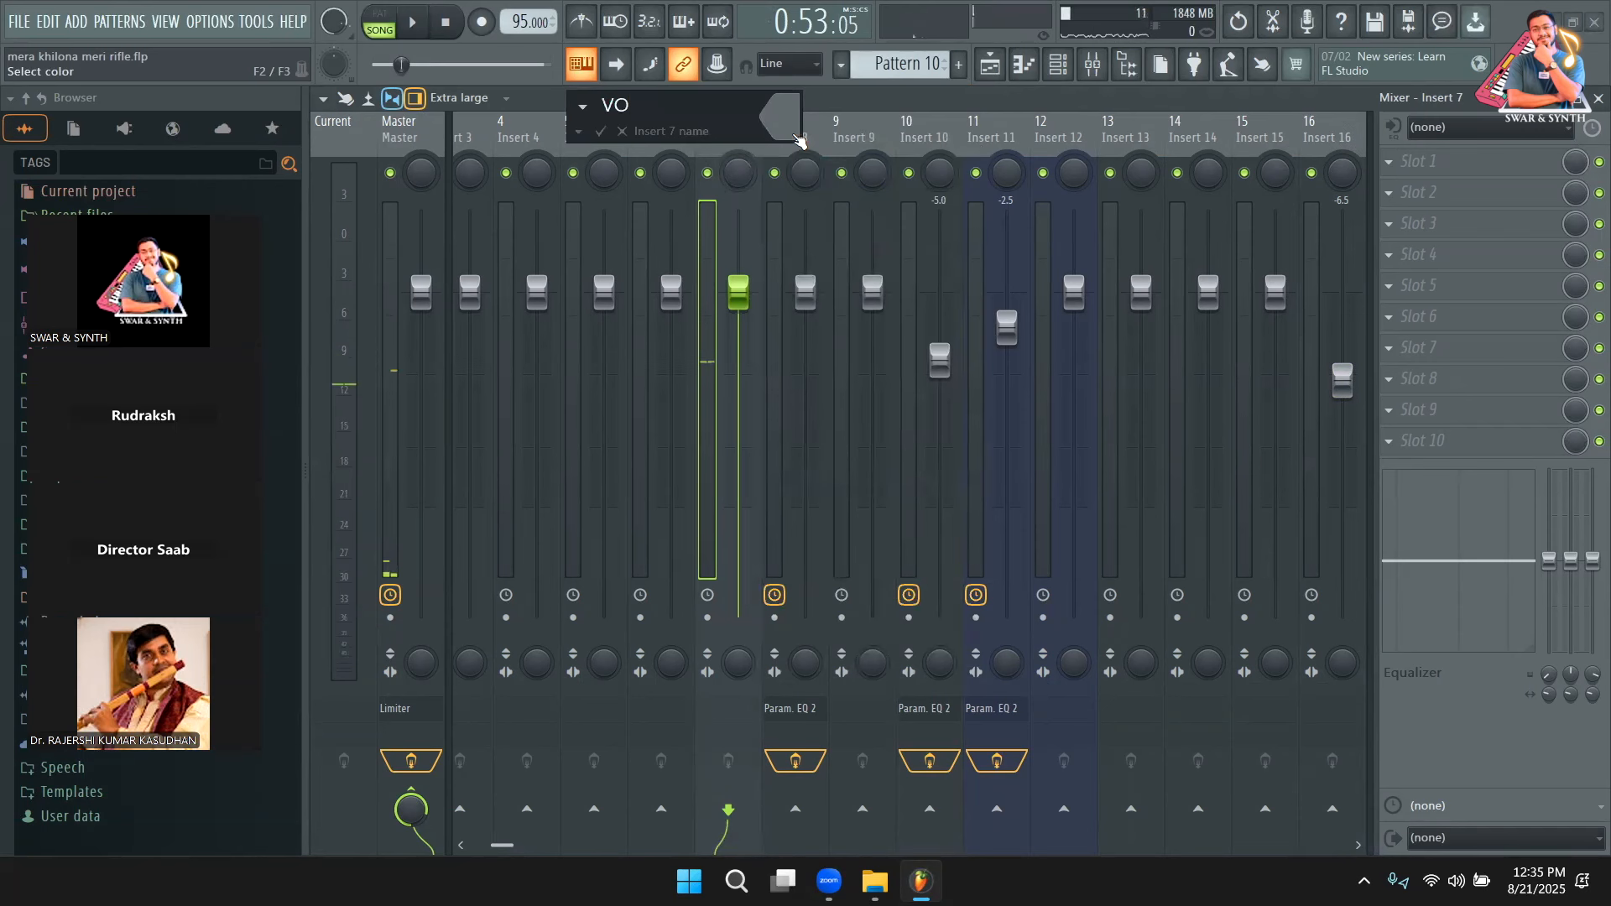
key("Return")
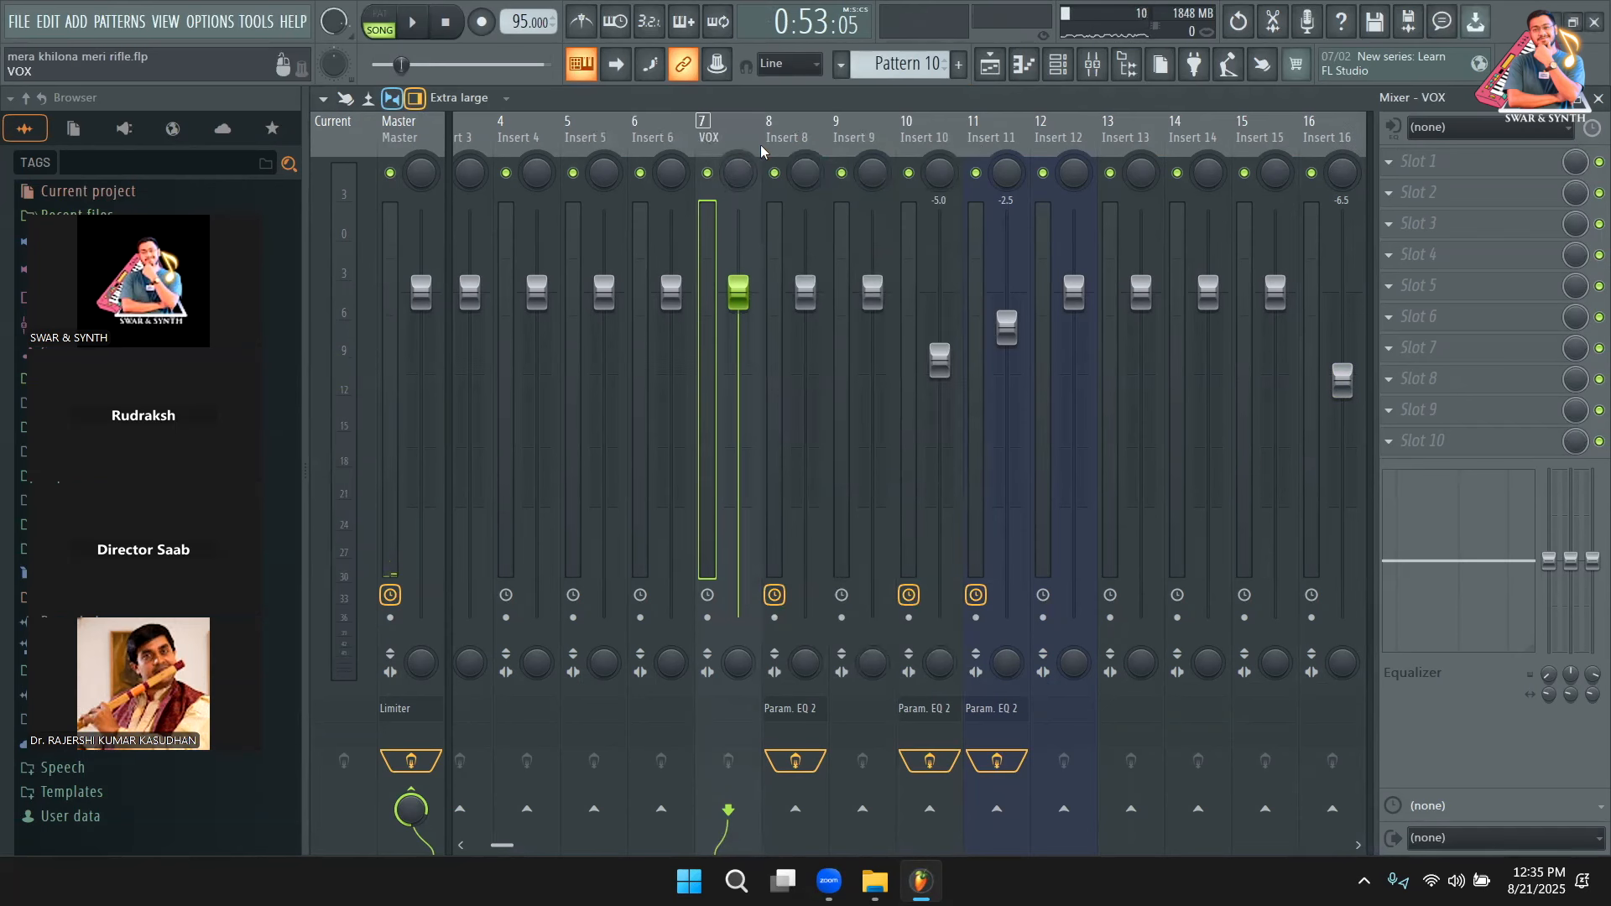
Look through the upper playlist tracks while replaying the section from 0:53.
left_click(991, 66)
scroll(890, 334, "up", 4)
key("space")
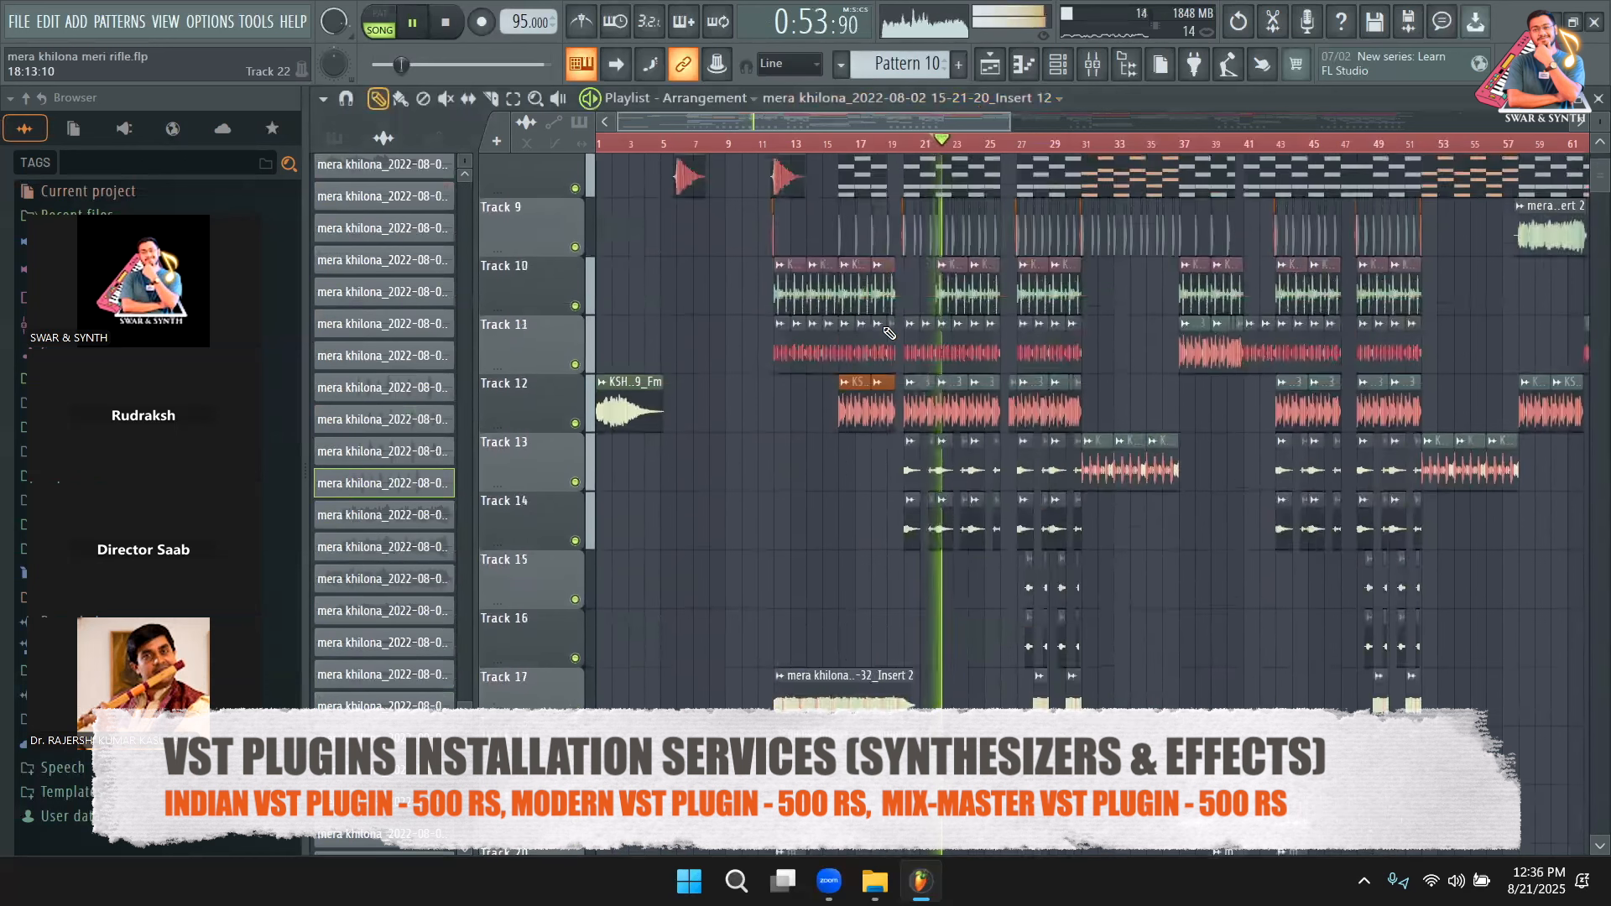
scroll(890, 334, "up", 5)
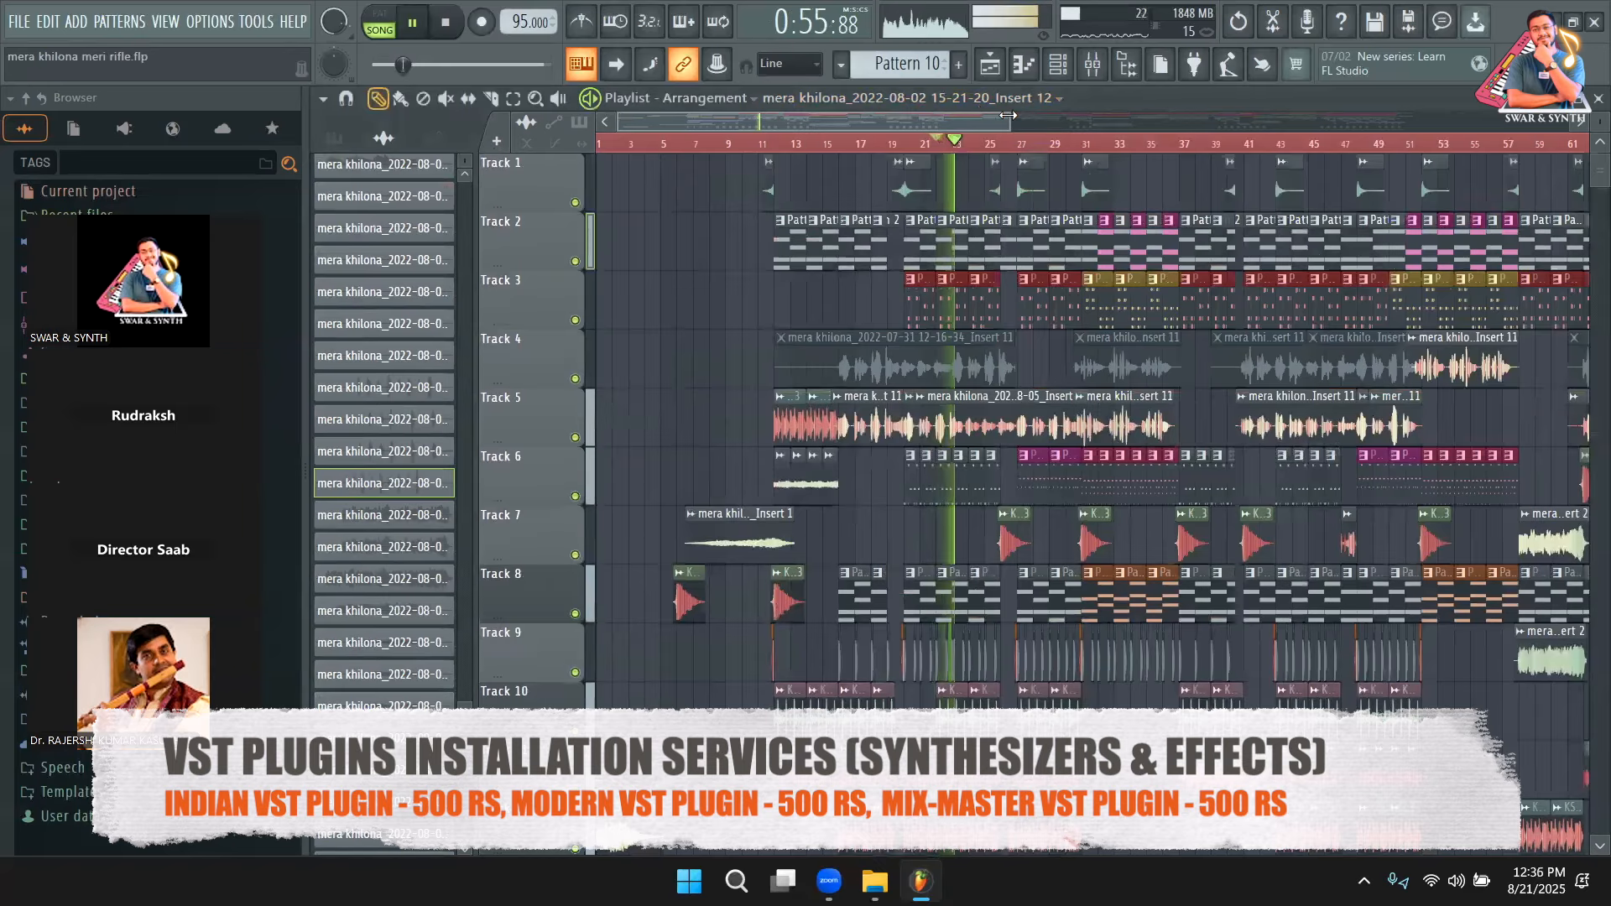
key("space")
left_click_drag(1008, 115, 821, 123)
Add Fruity Limiter to the VOX insert's first slot and play the section to view the vocal's level.
left_click(1094, 65)
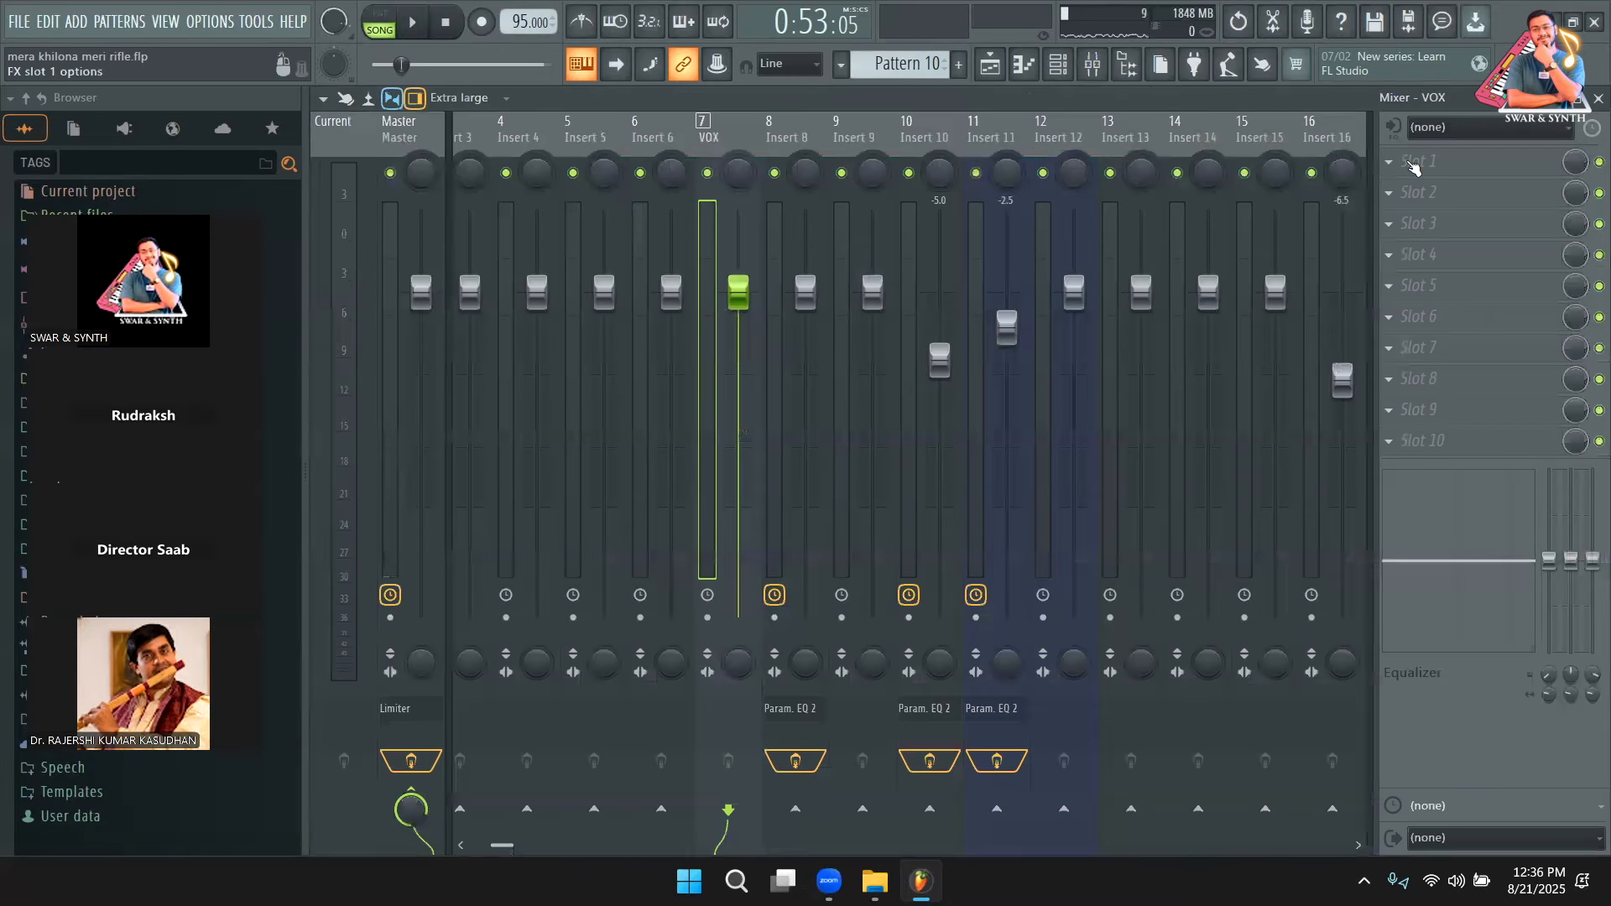
left_click(1409, 166)
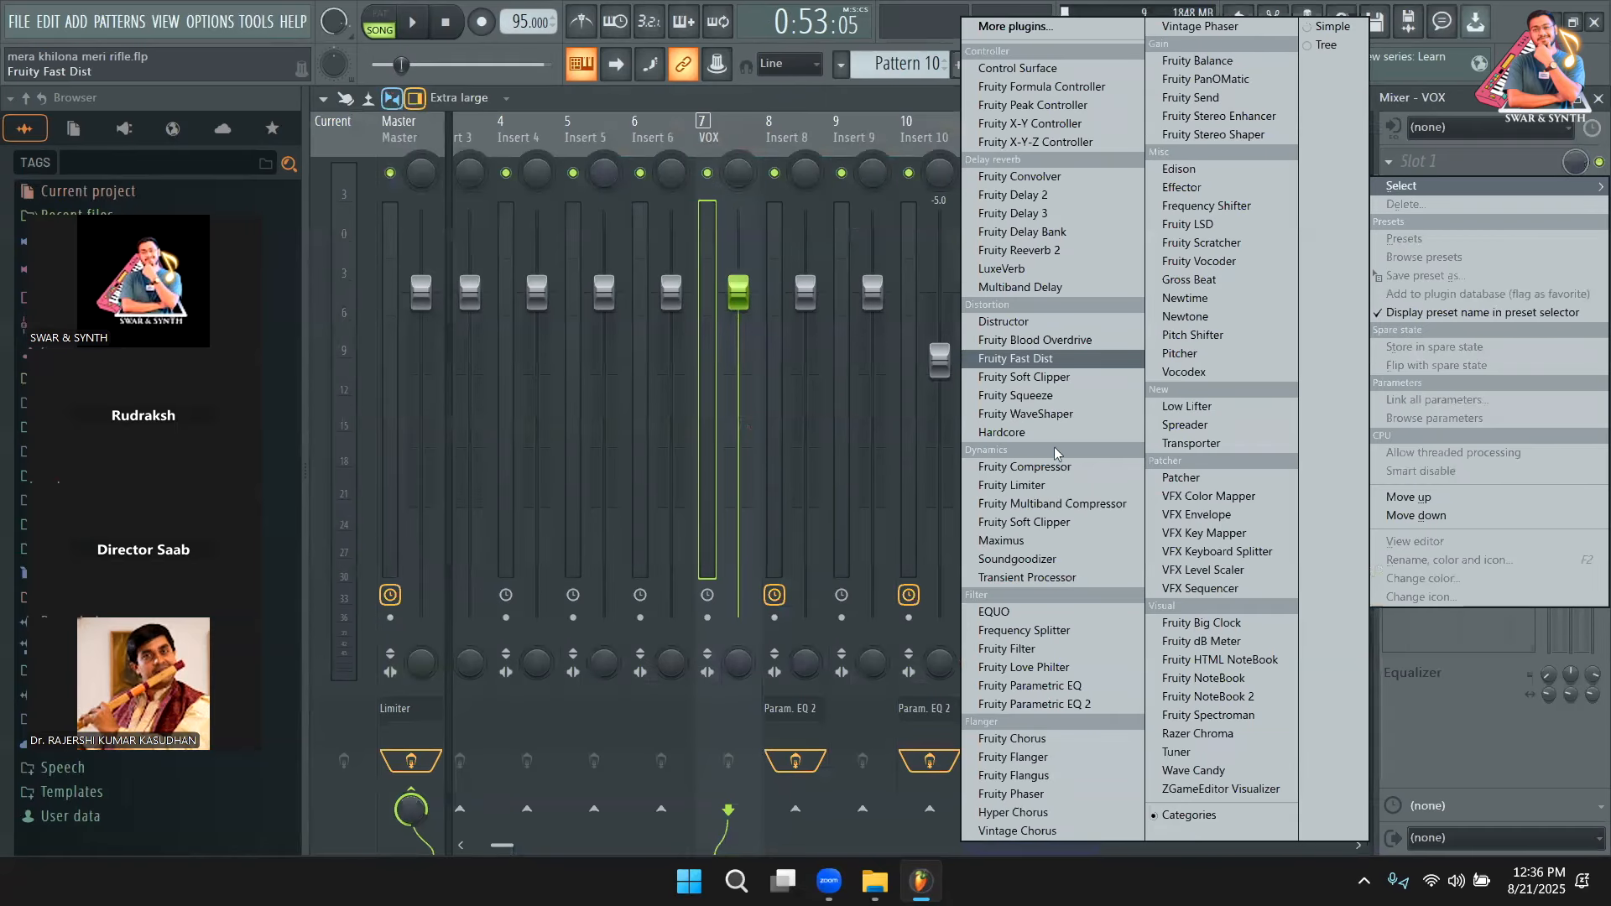
left_click(1012, 485)
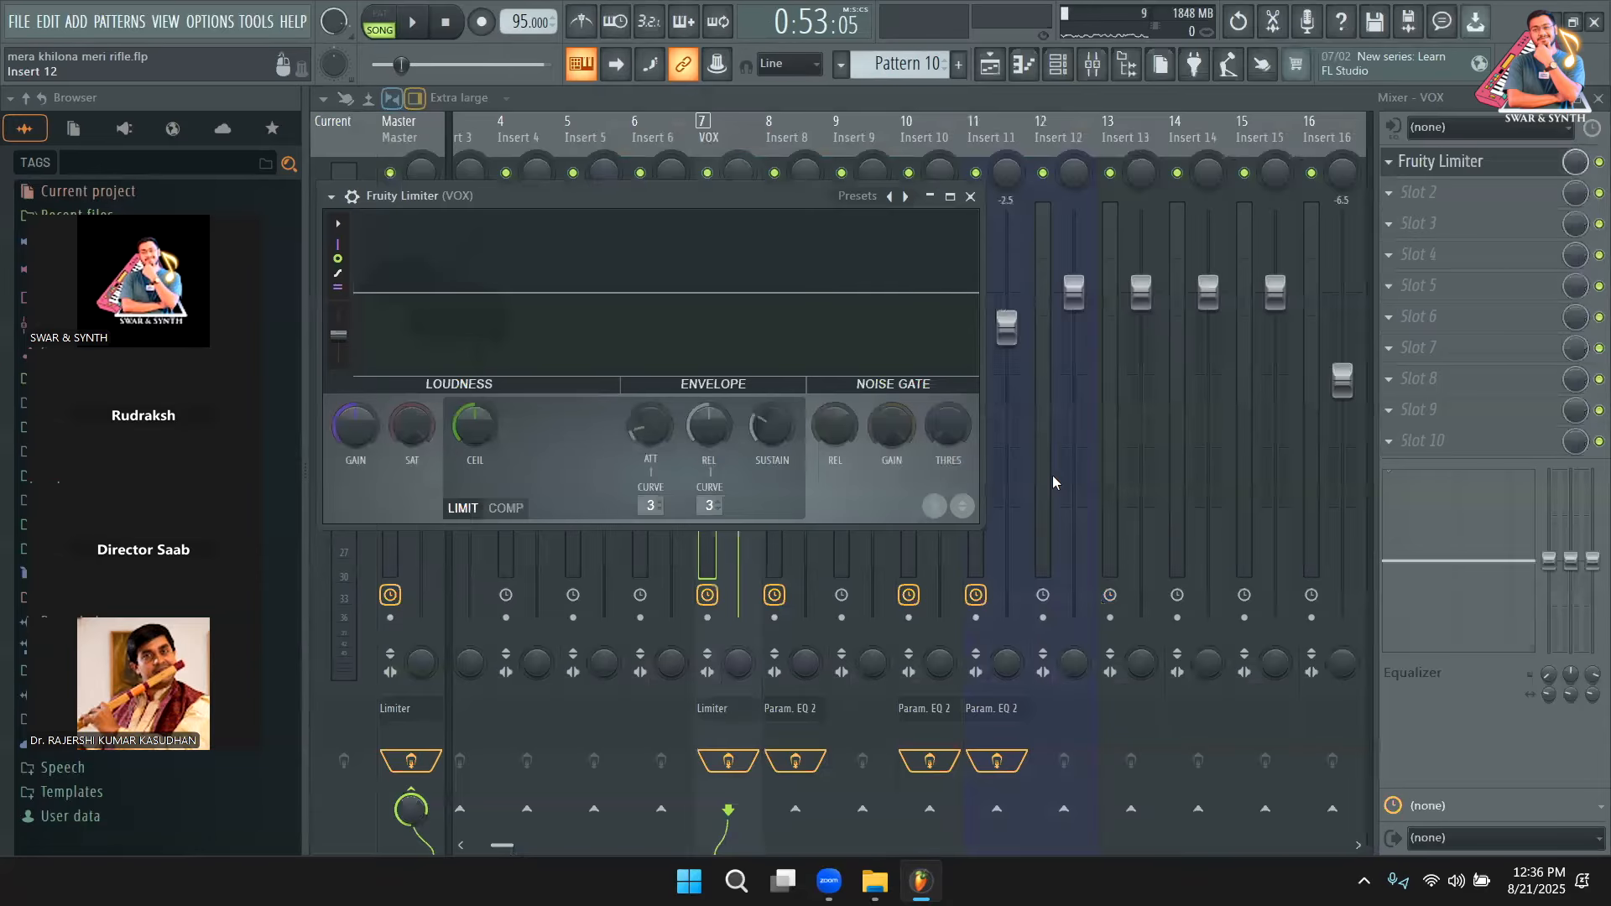
key("space")
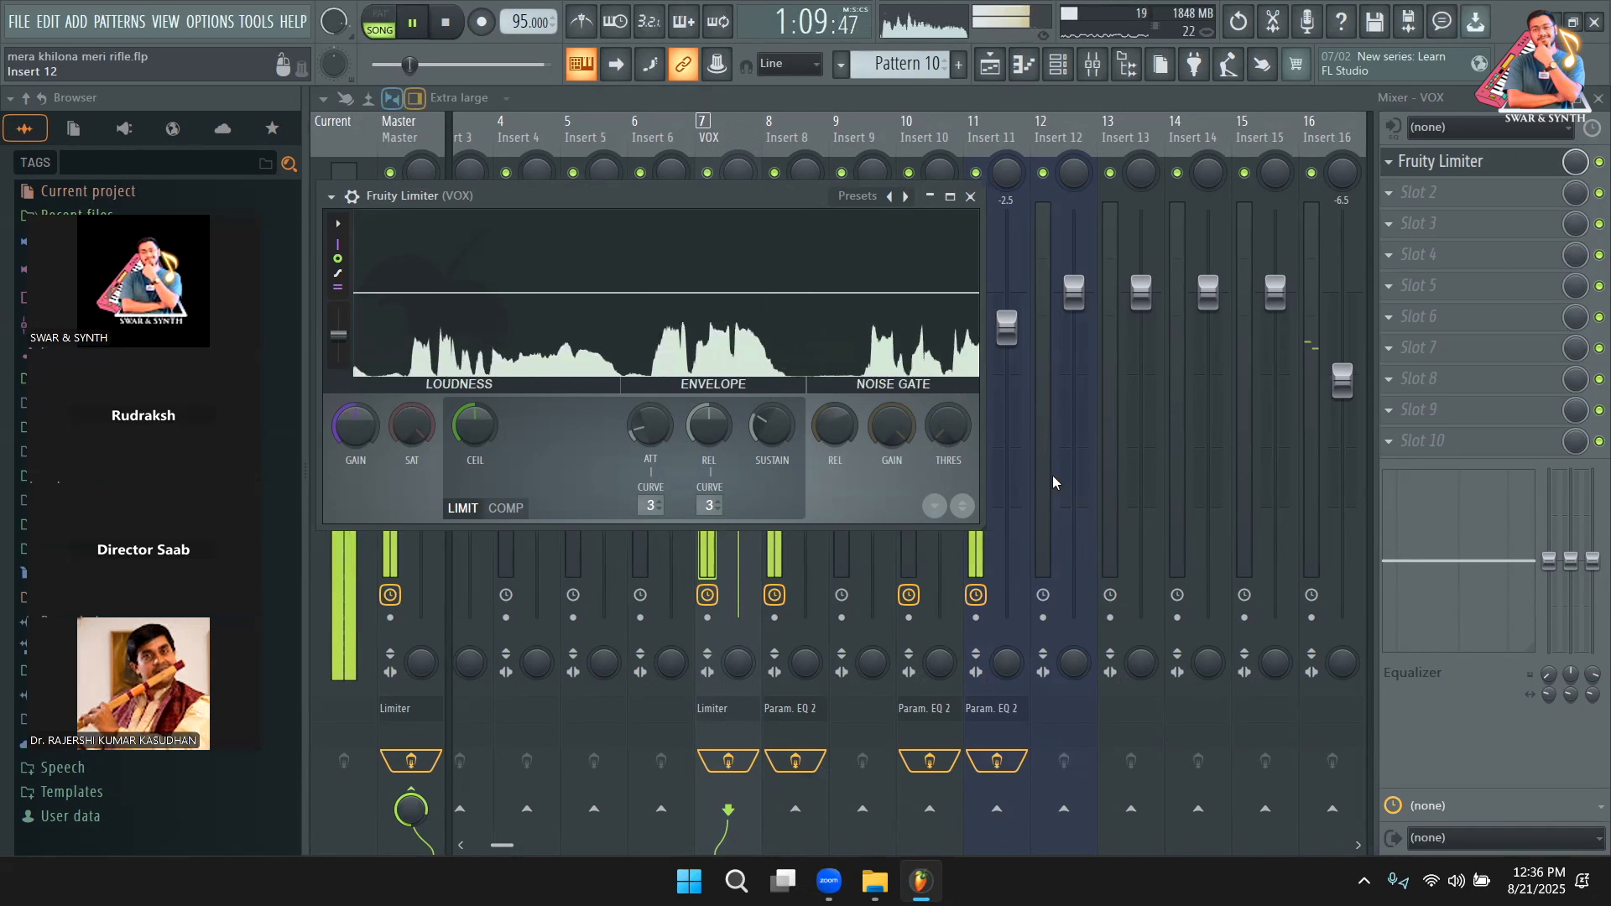
Lower the VOX limiter's ceiling to -5.0 dB, play the section through it and close the plugin.
key("space")
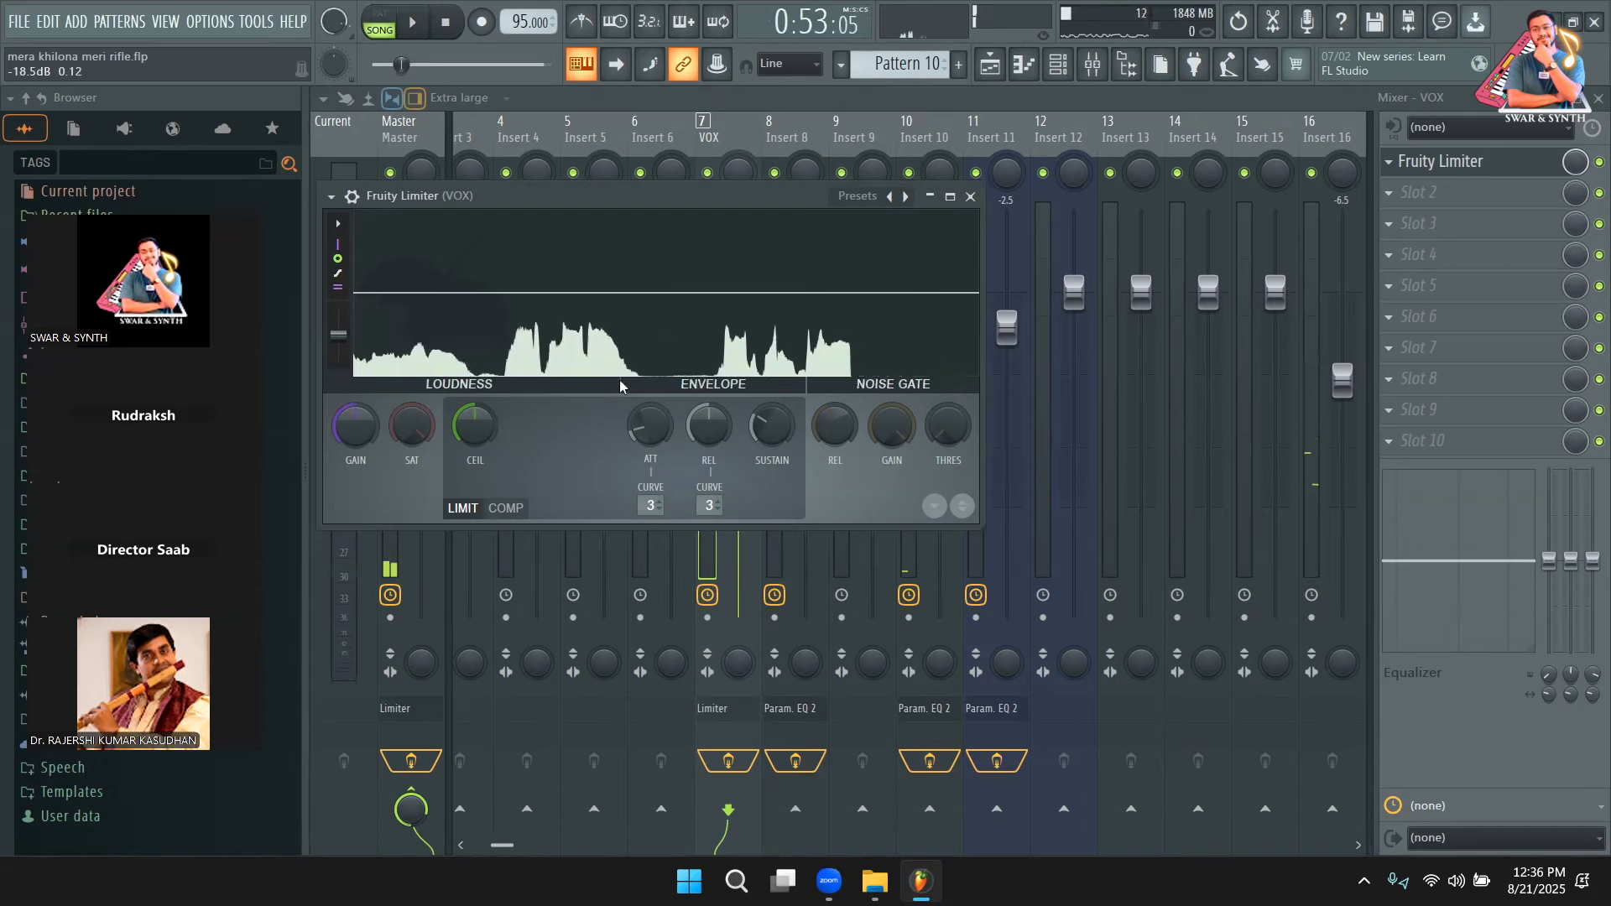
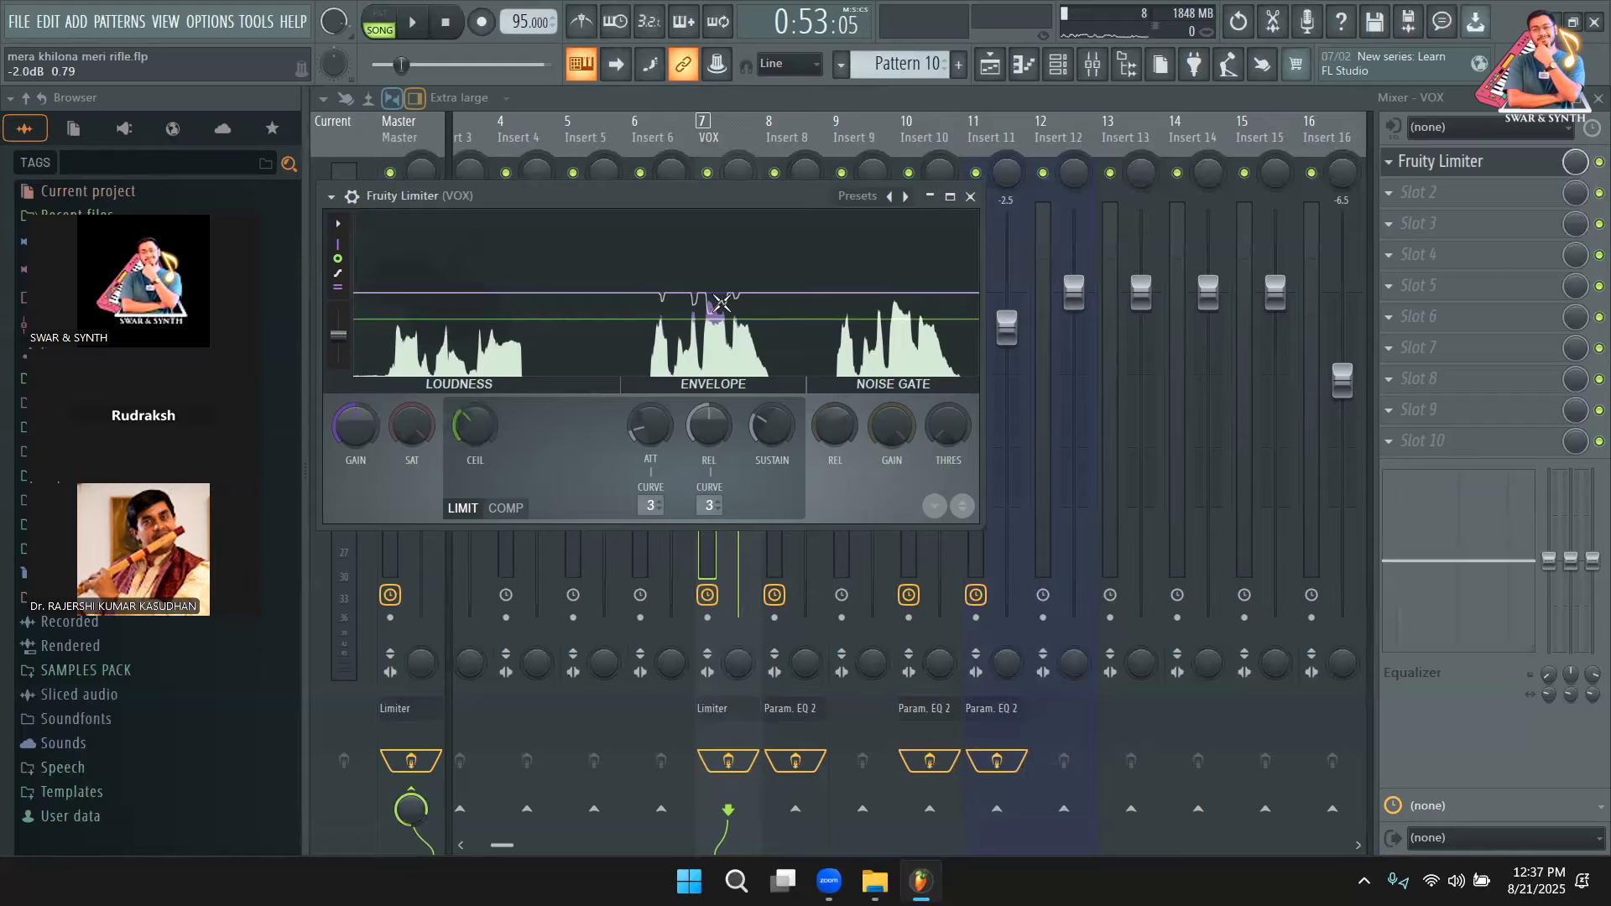
key("space")
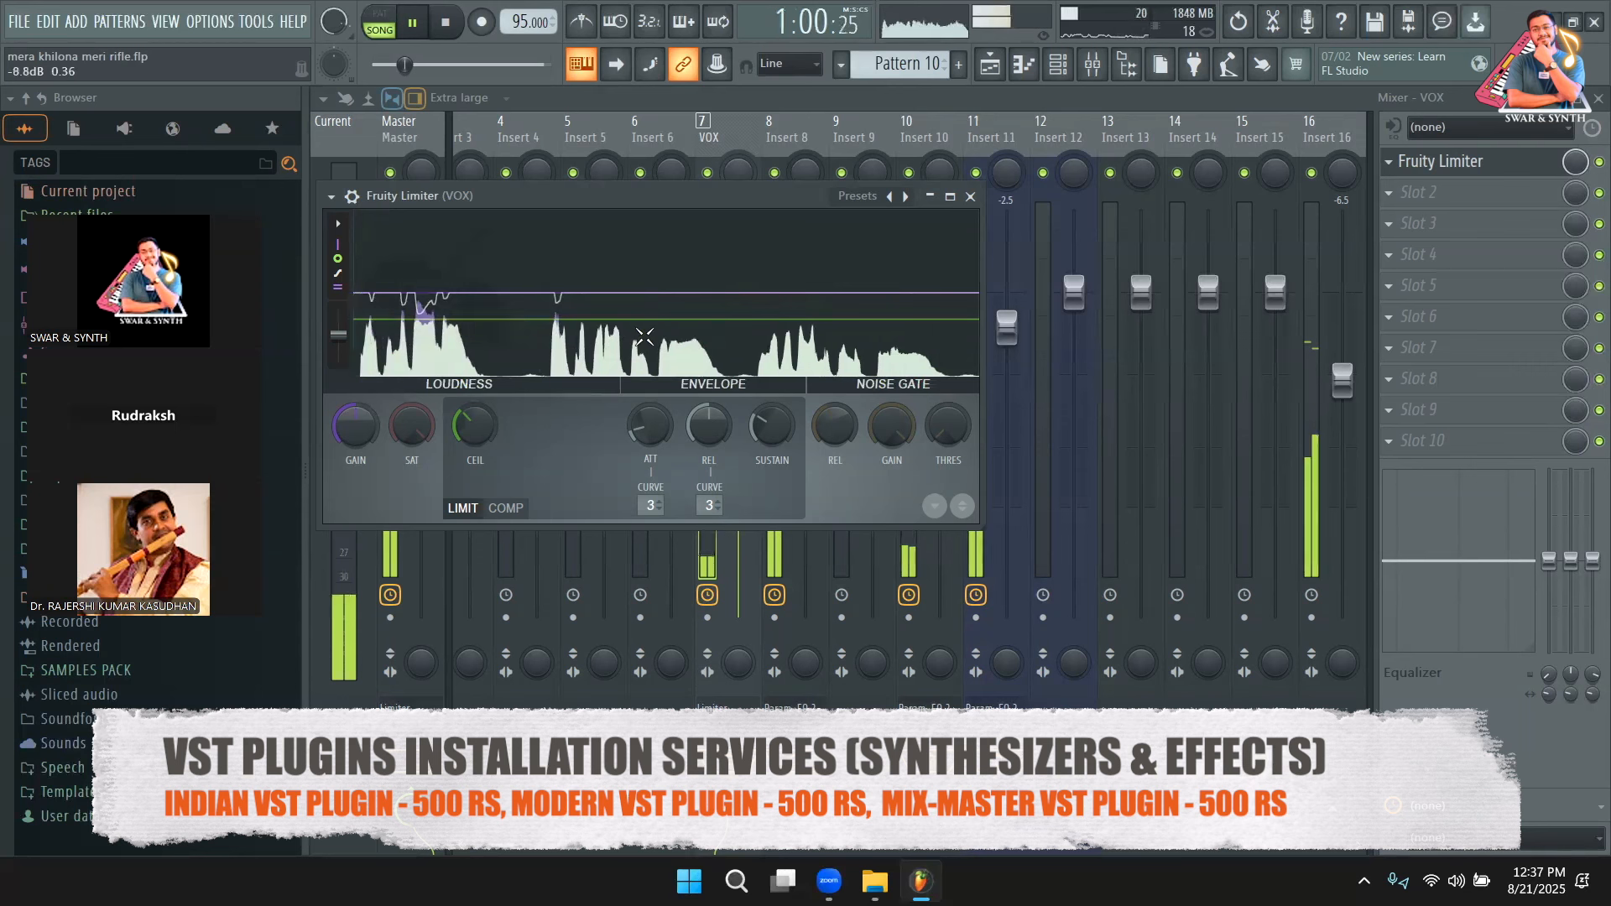
key("space")
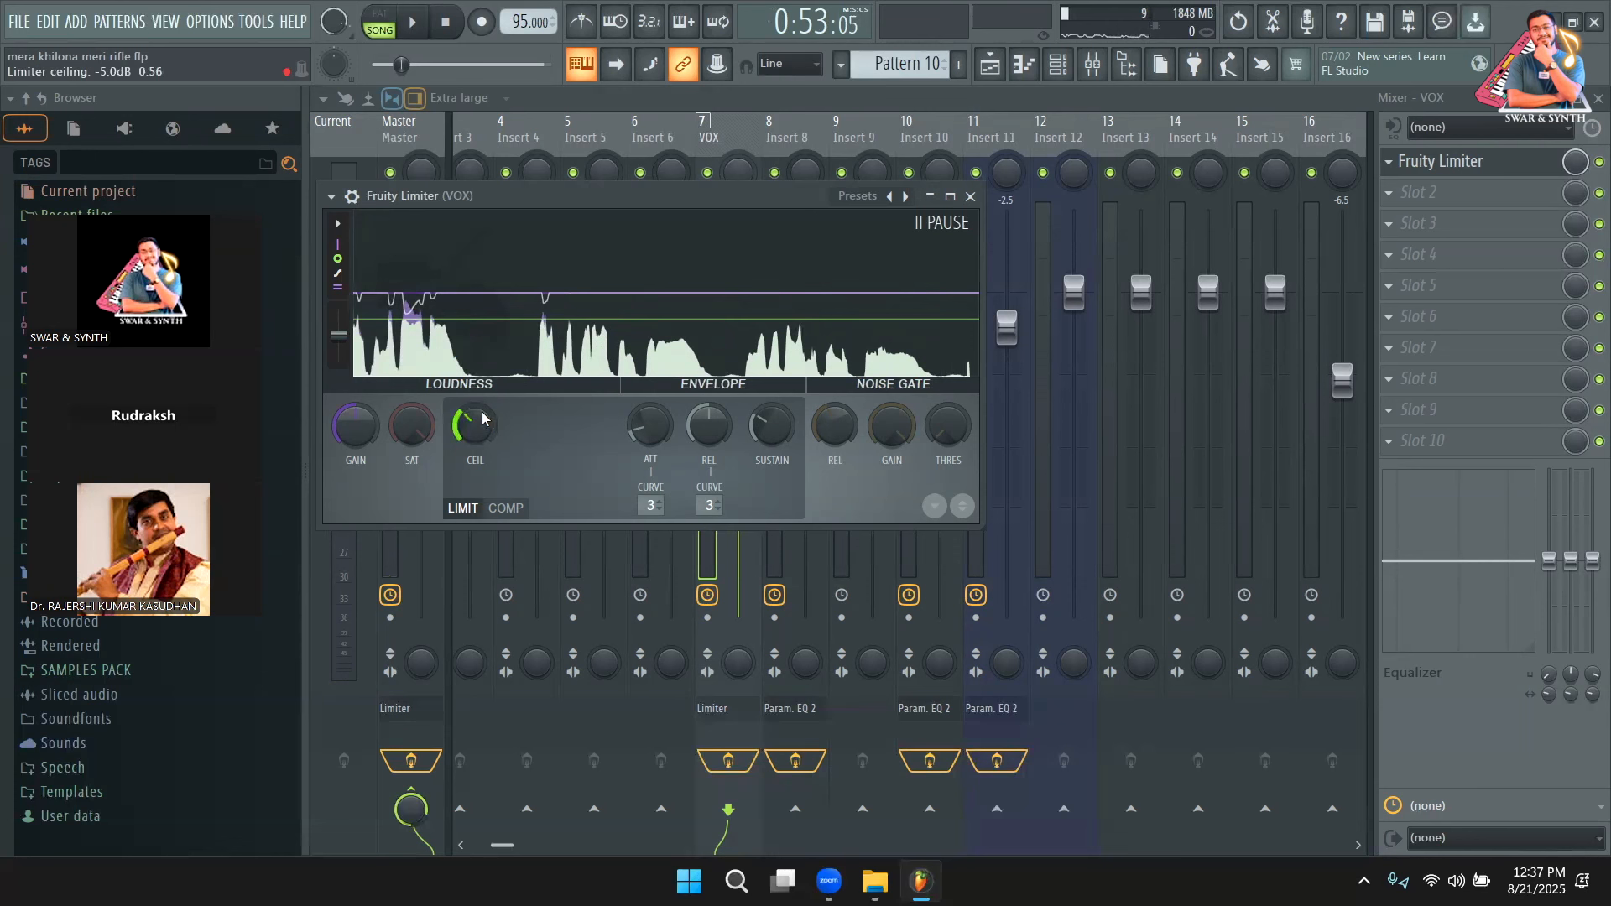
left_click(971, 196)
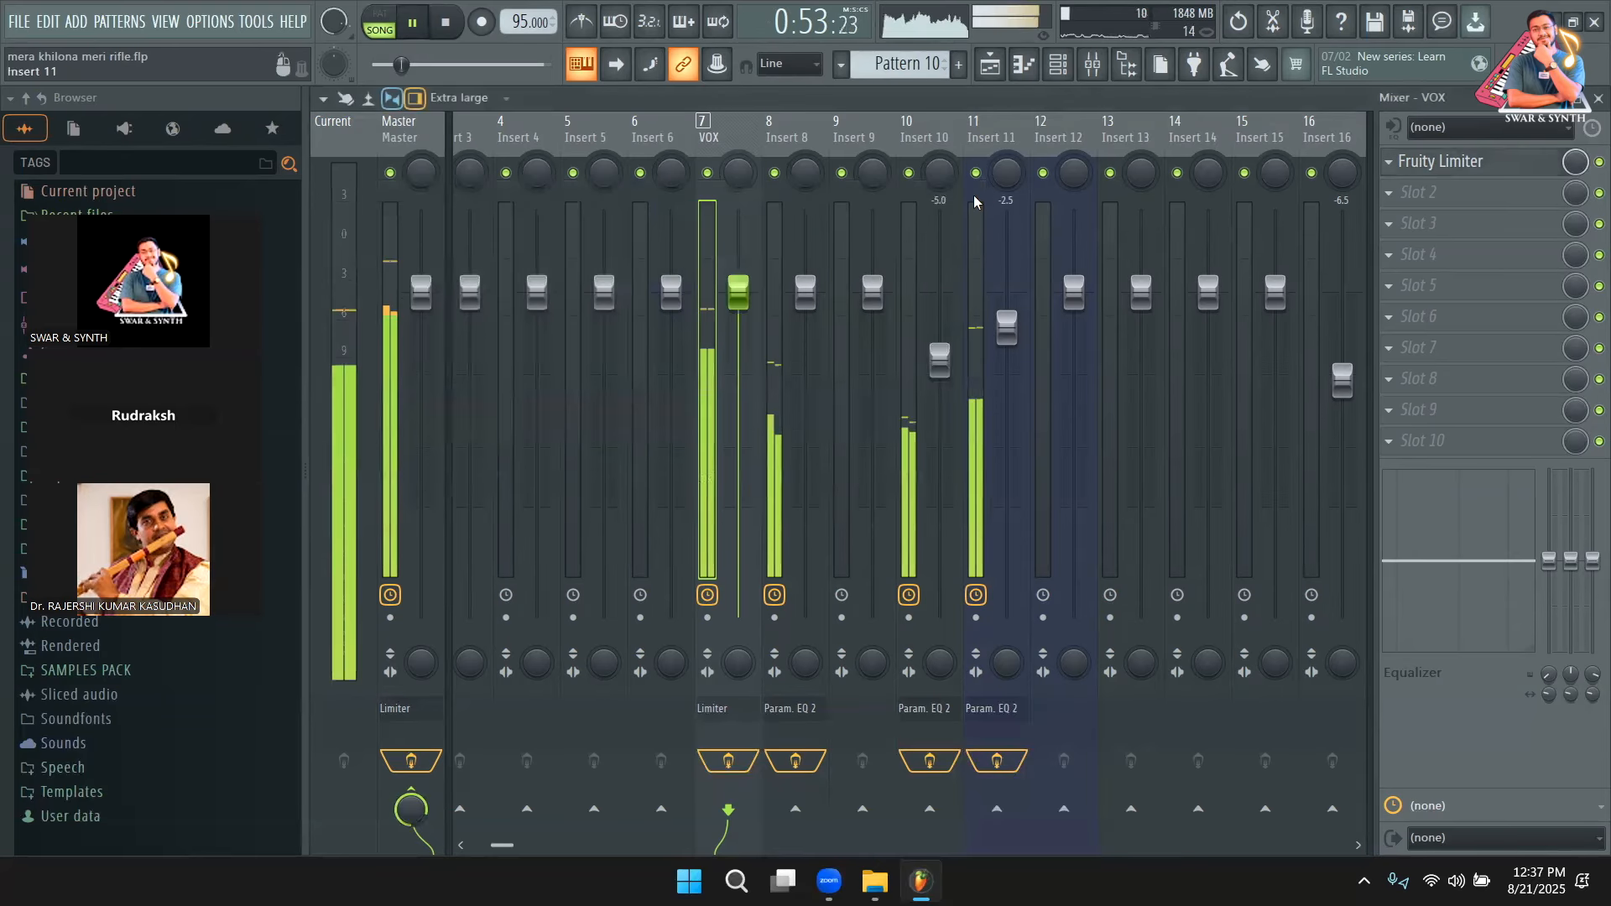
Add FabFilter Pro-C 2 to the VOX insert's second slot.
left_click(1398, 195)
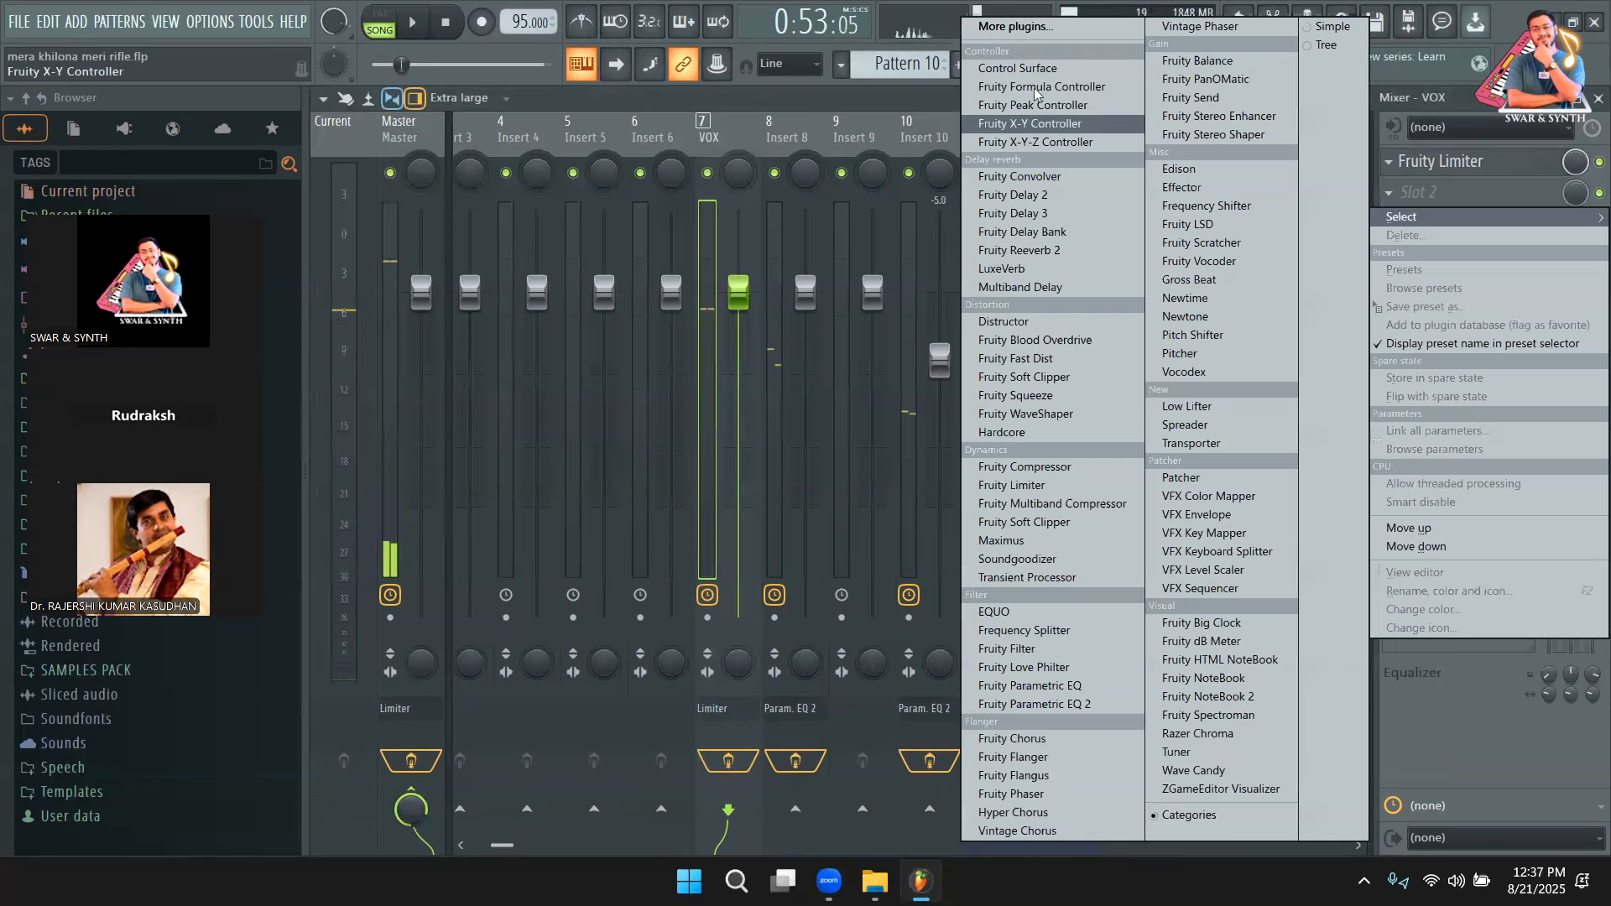
left_click(1059, 32)
type("pr")
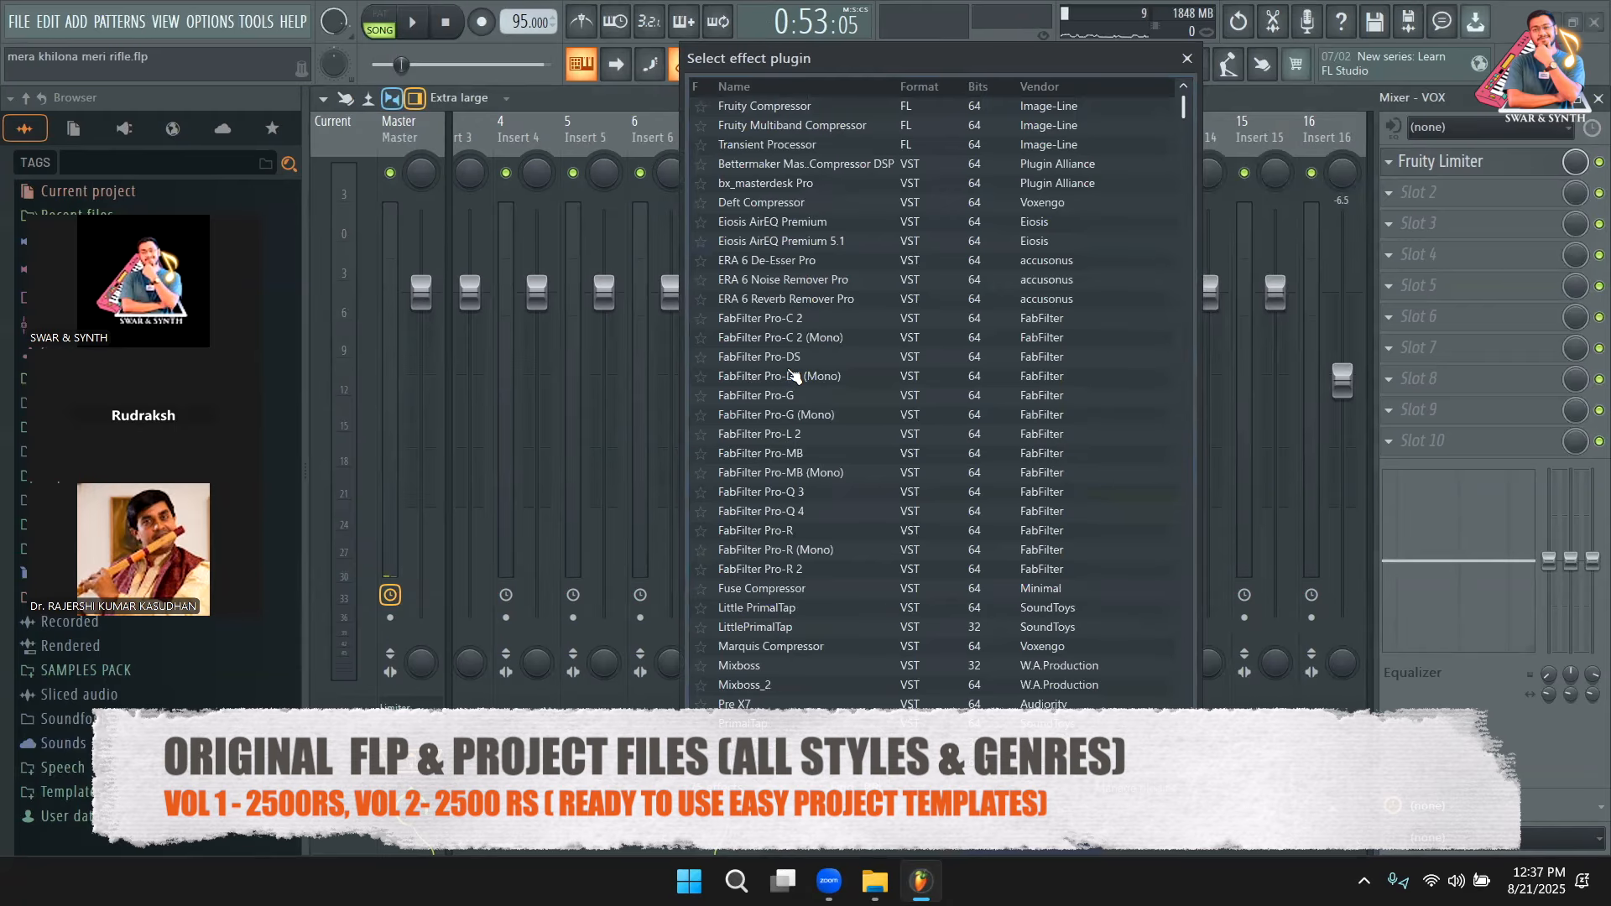
type("o")
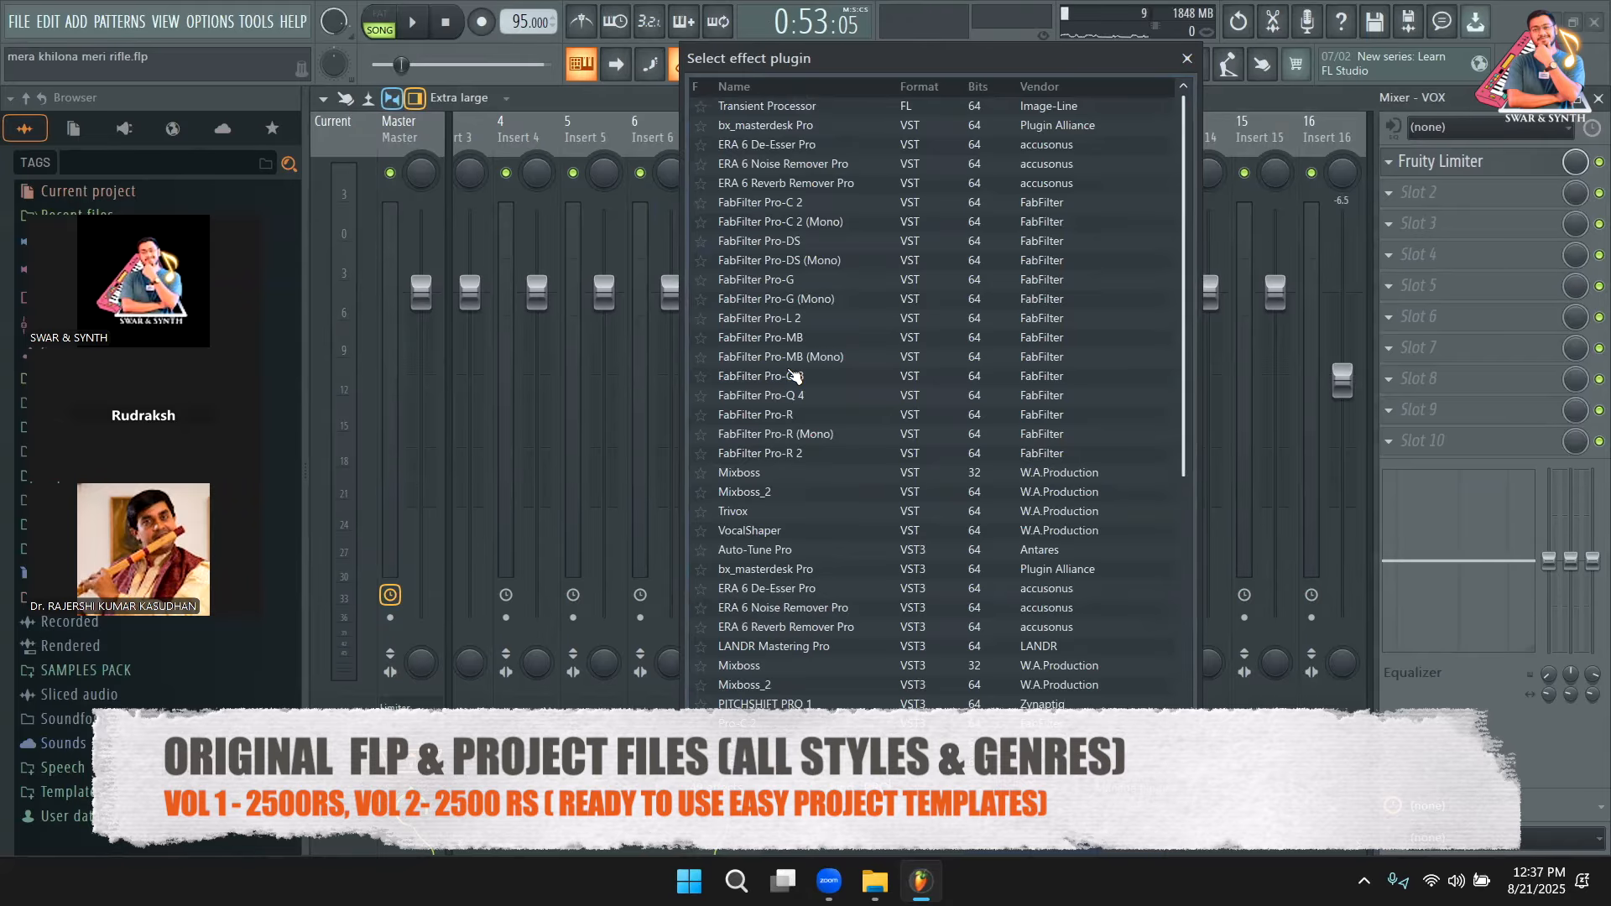
double_click(822, 205)
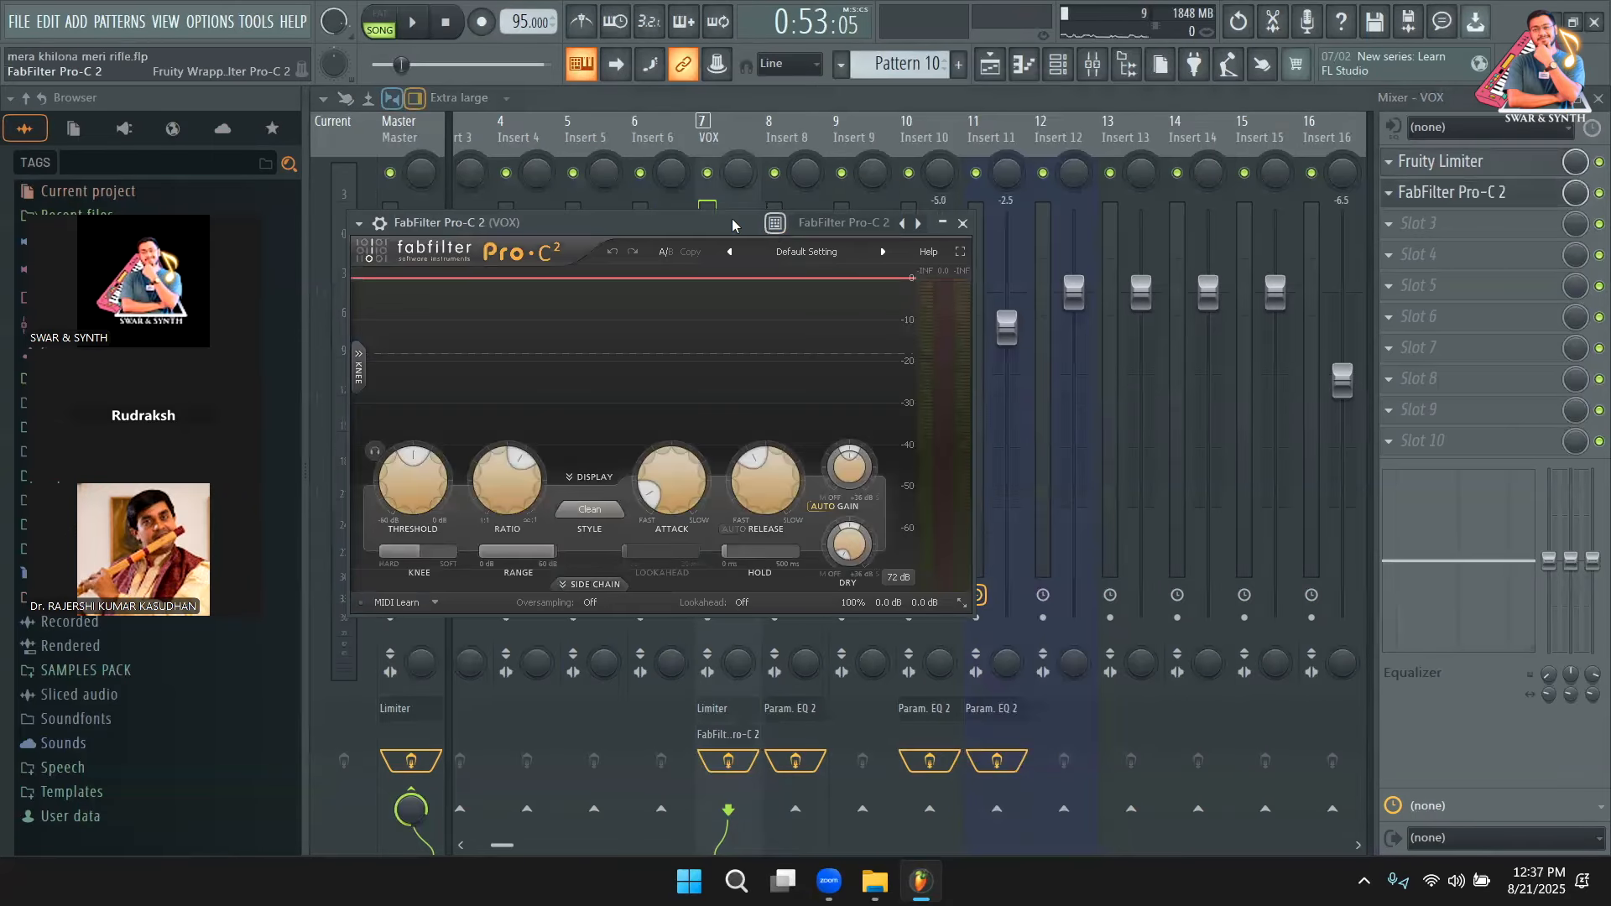
left_click_drag(732, 224, 800, 199)
Play the section to view Pro-C 2's compression of the vocal, then close the compressor and bypass it.
key("space")
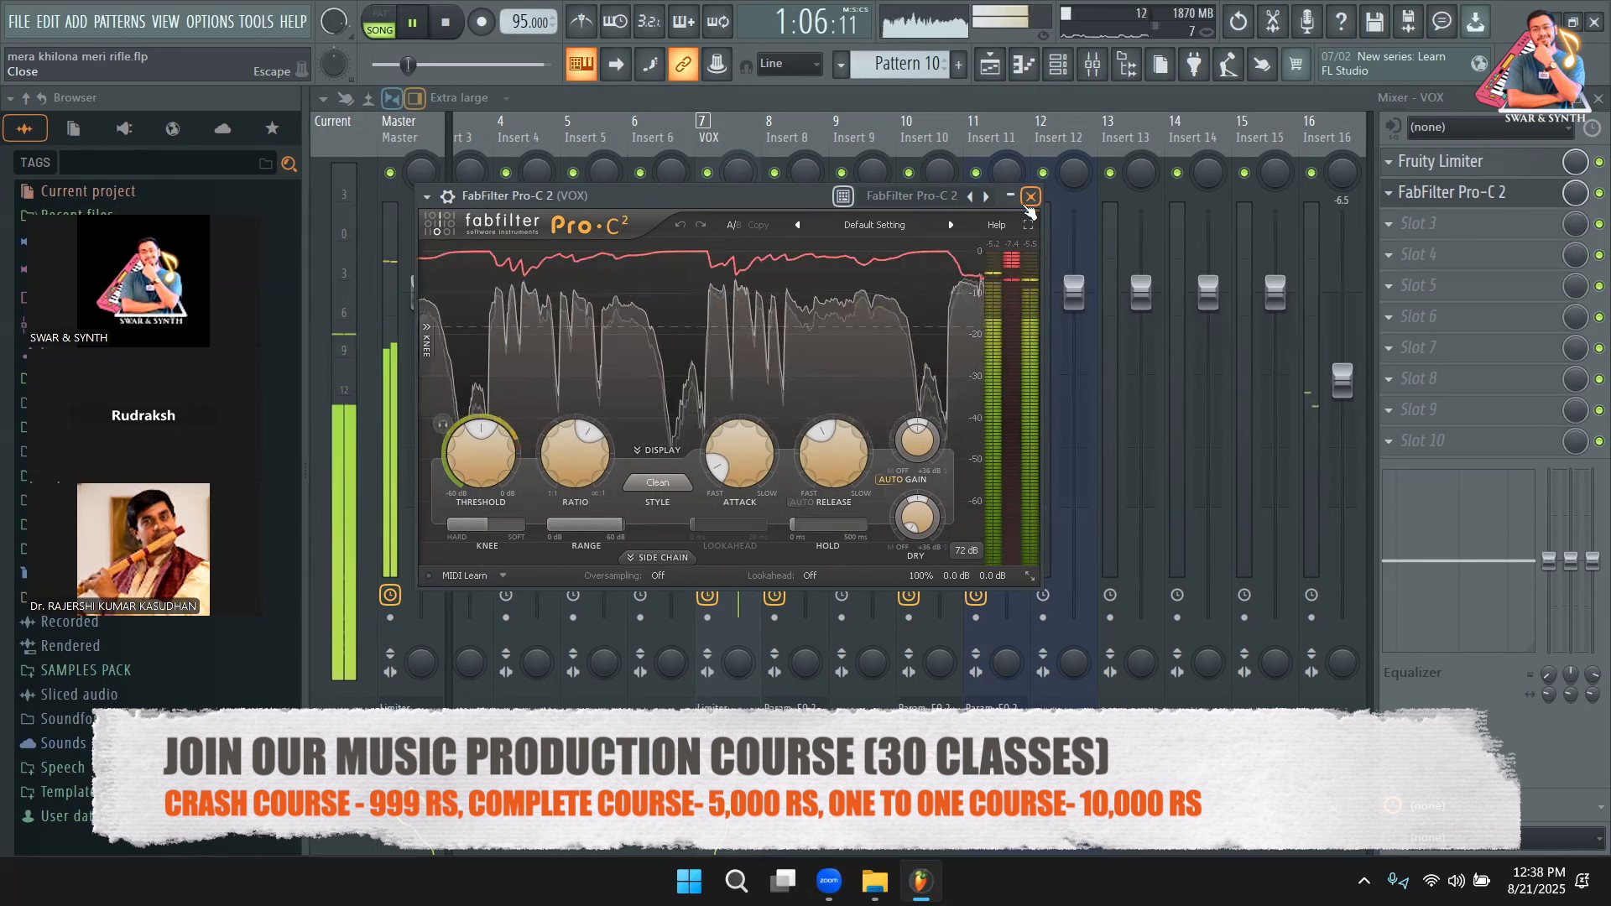
key("space")
left_click(1030, 199)
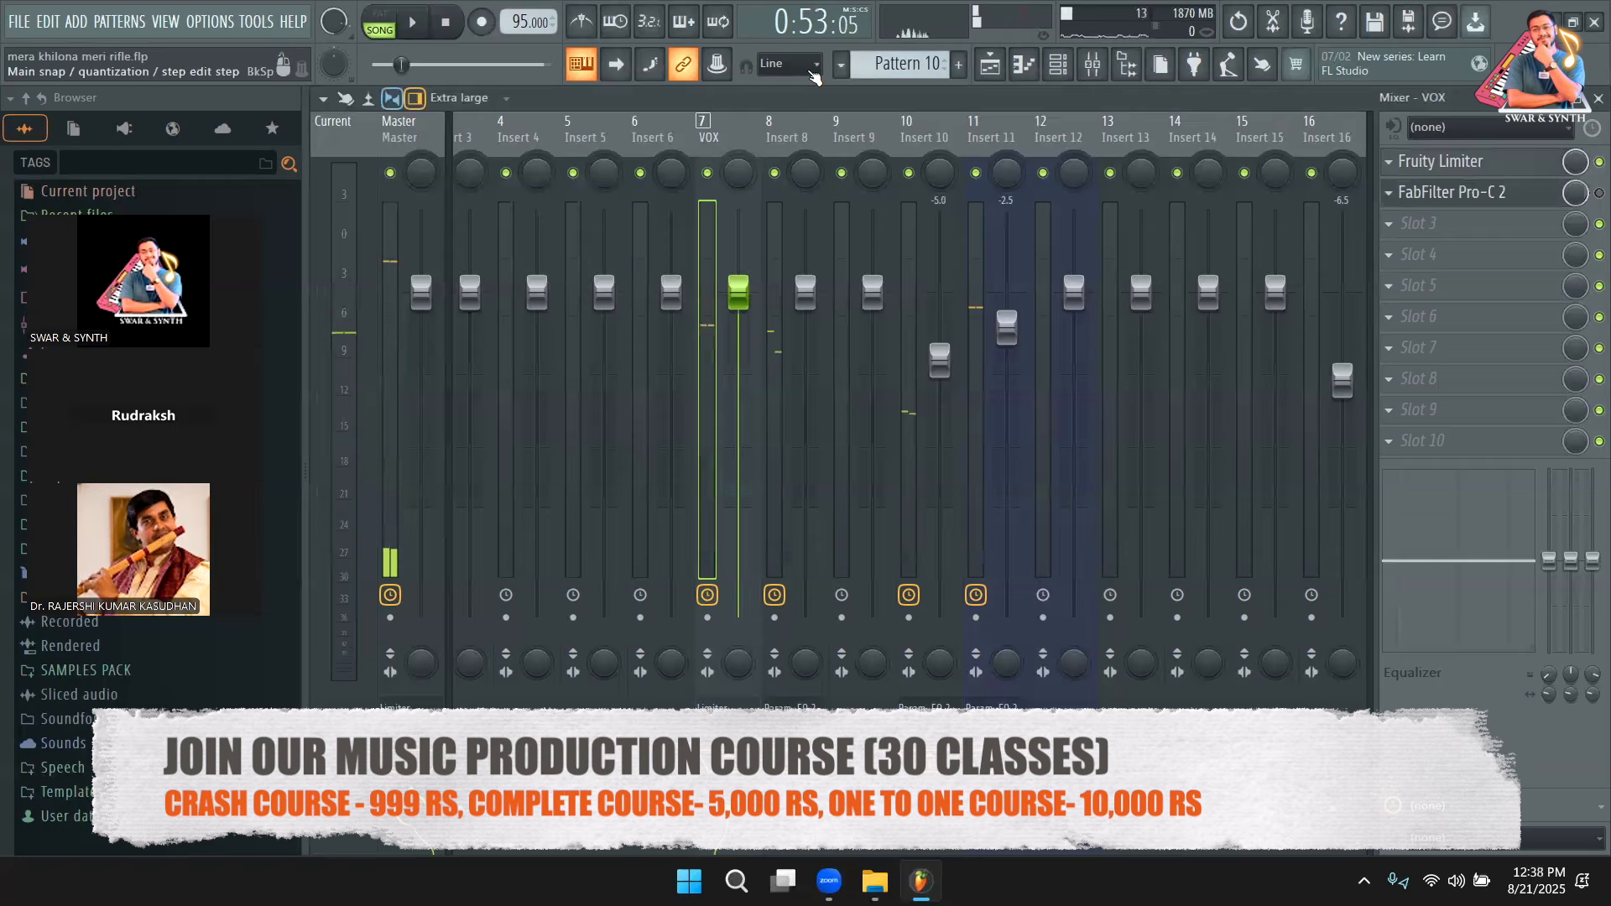
Move the playlist playhead to 0:58 and play from there with Pro-C 2 bypassed, viewing the levels in the mixer.
left_click(991, 64)
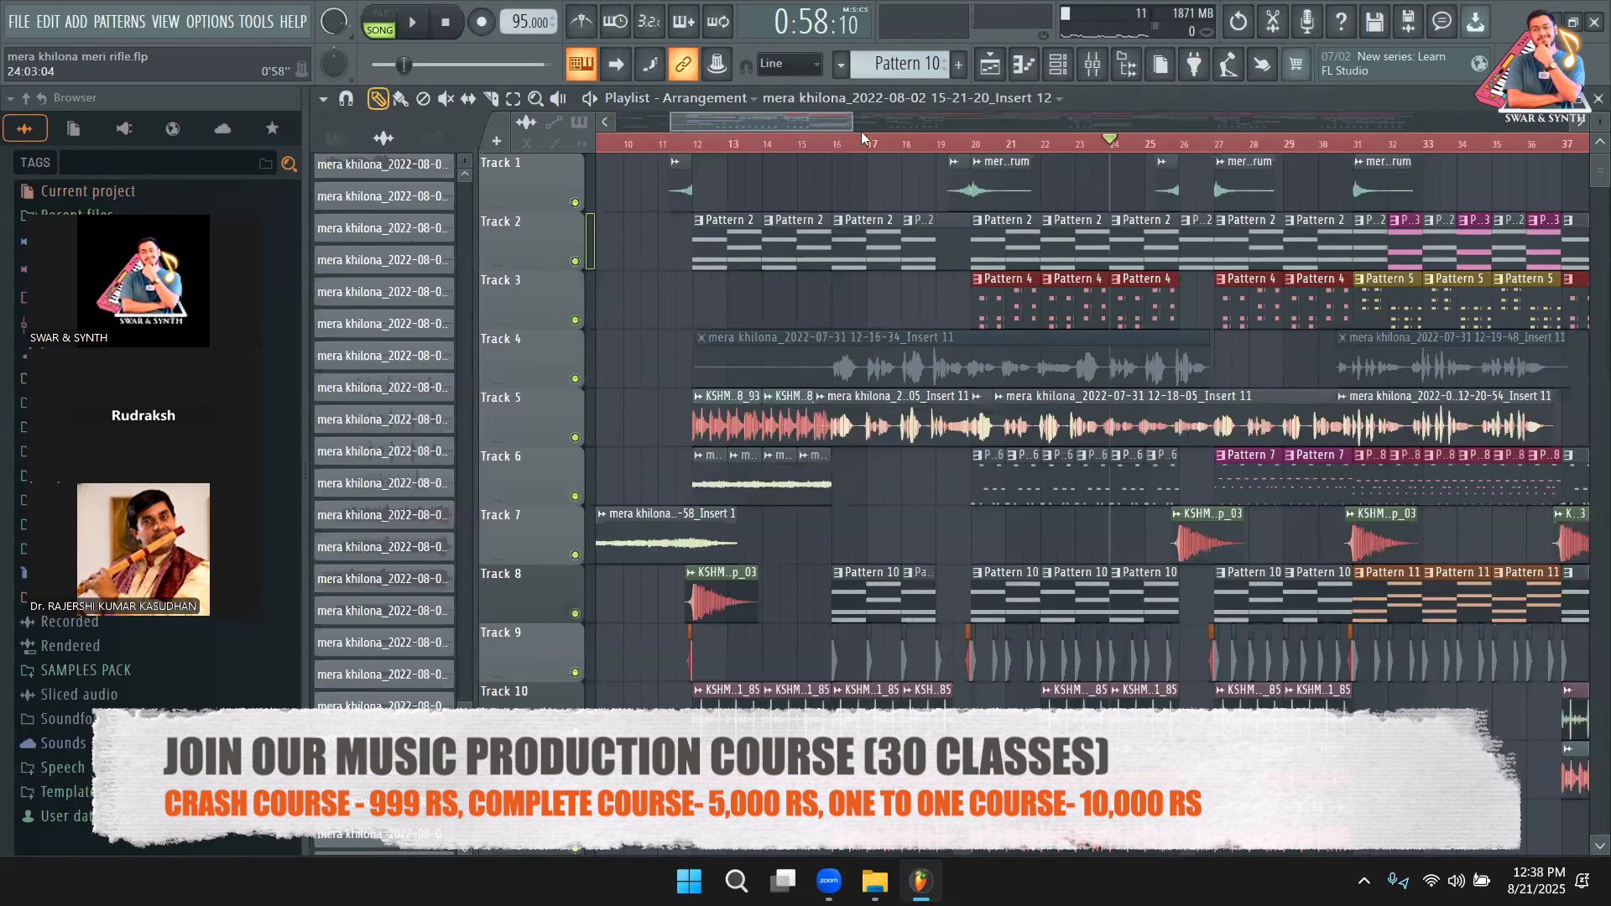
key("space")
mouse_move(854, 123)
left_mouse_down()
mouse_move(797, 117)
mouse_move(824, 119)
left_mouse_up()
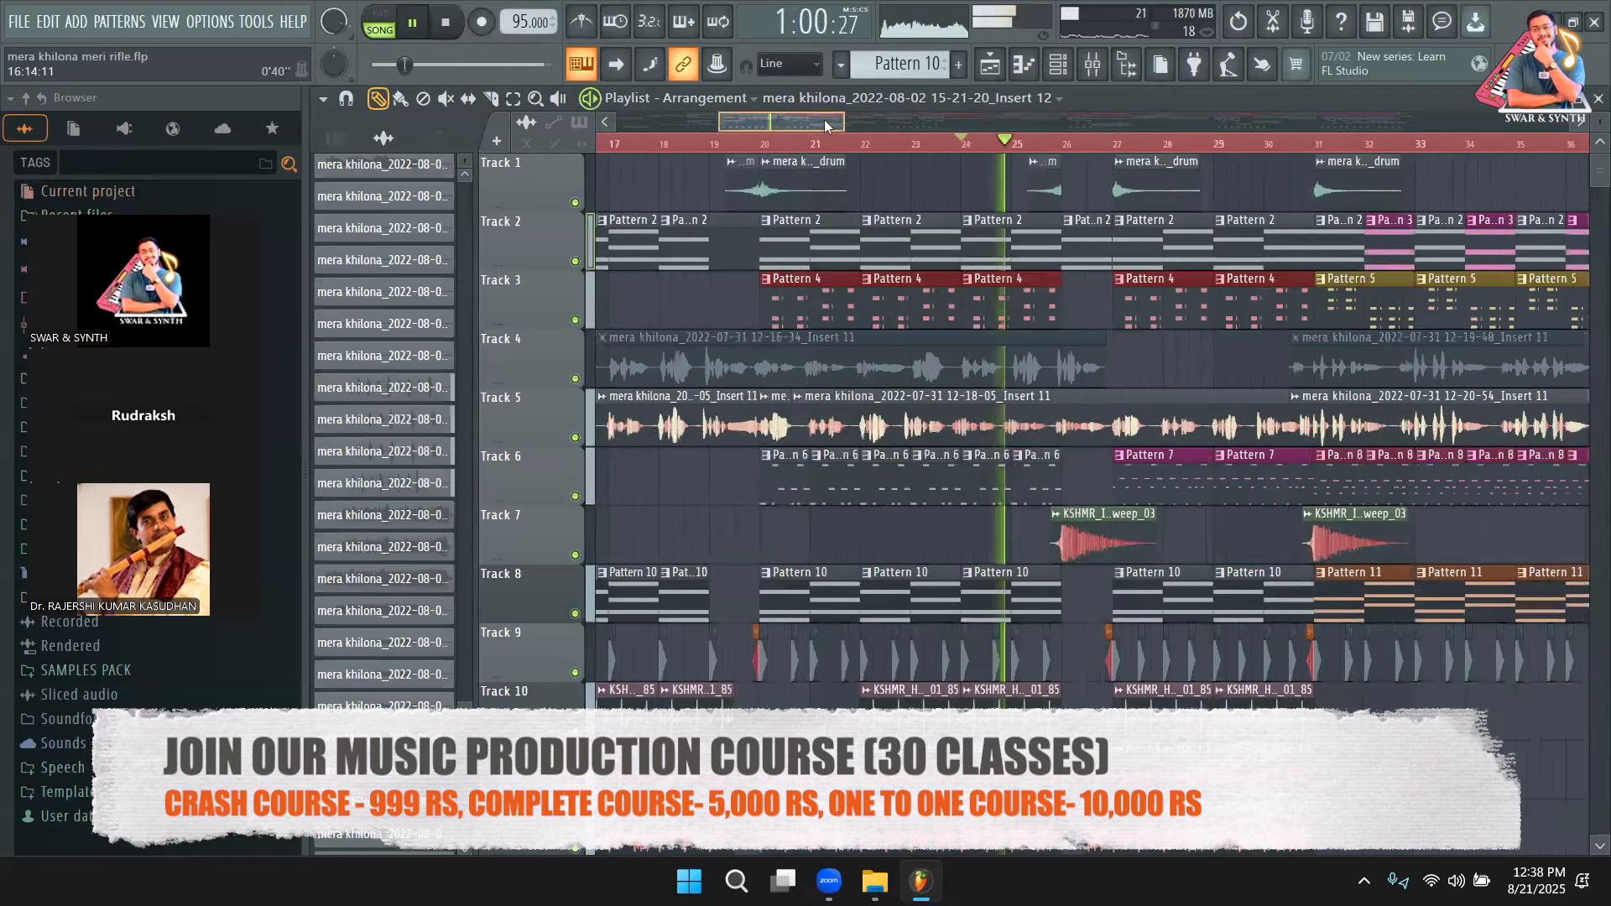
left_click(1093, 63)
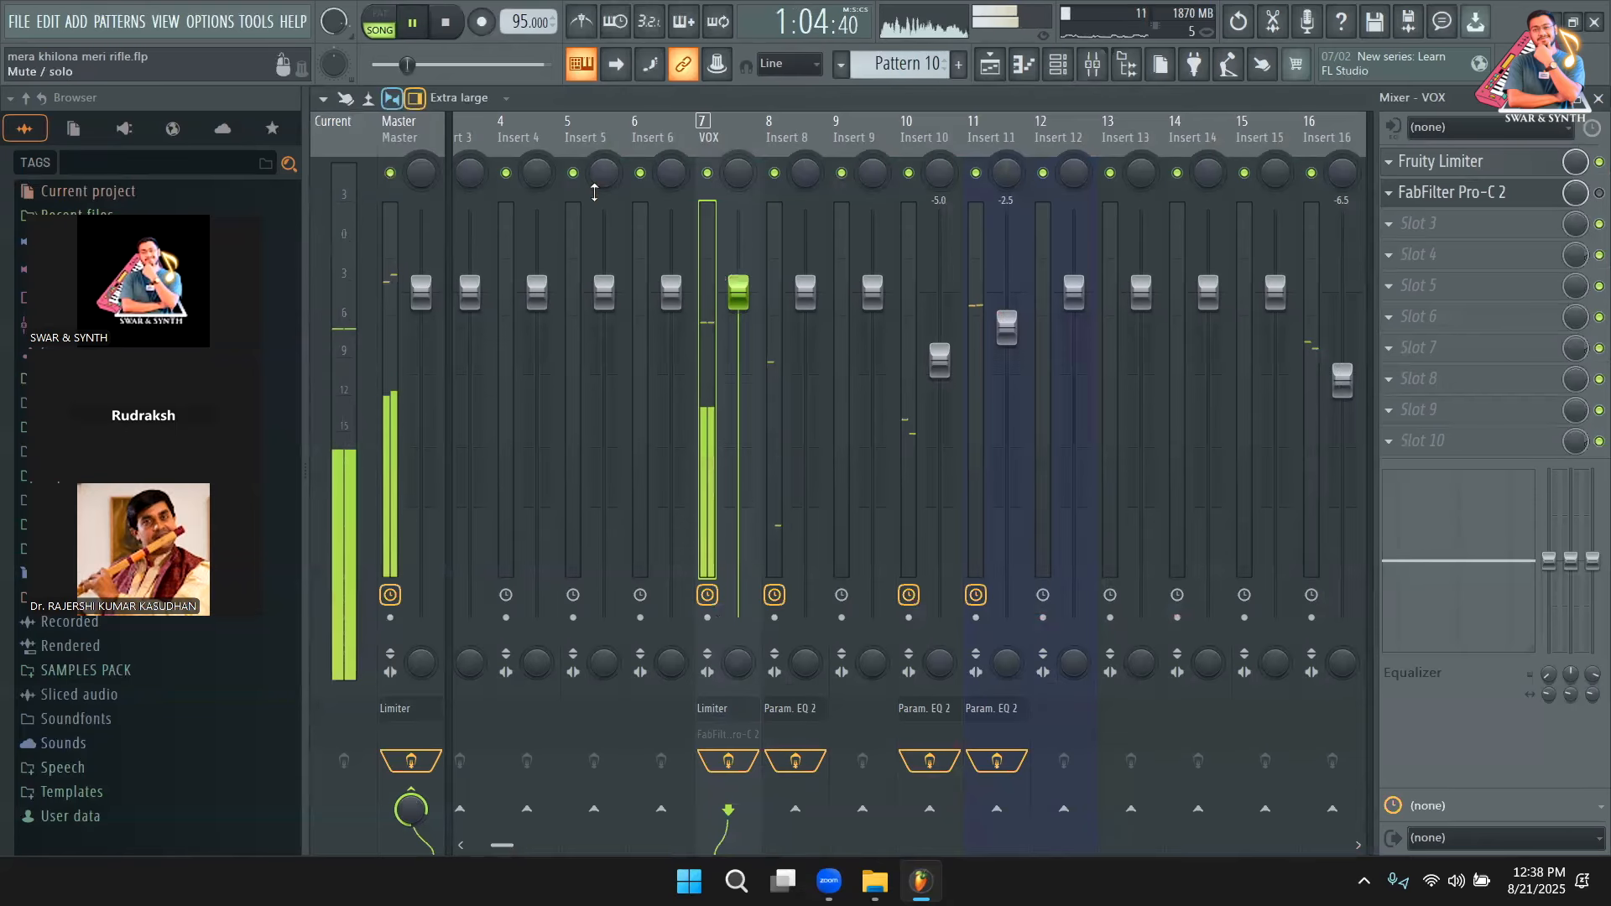
Compare the VOX level with Pro-C 2 enabled and bypassed while replaying the section from 0:58.
key("space")
left_click(1599, 193)
key("space")
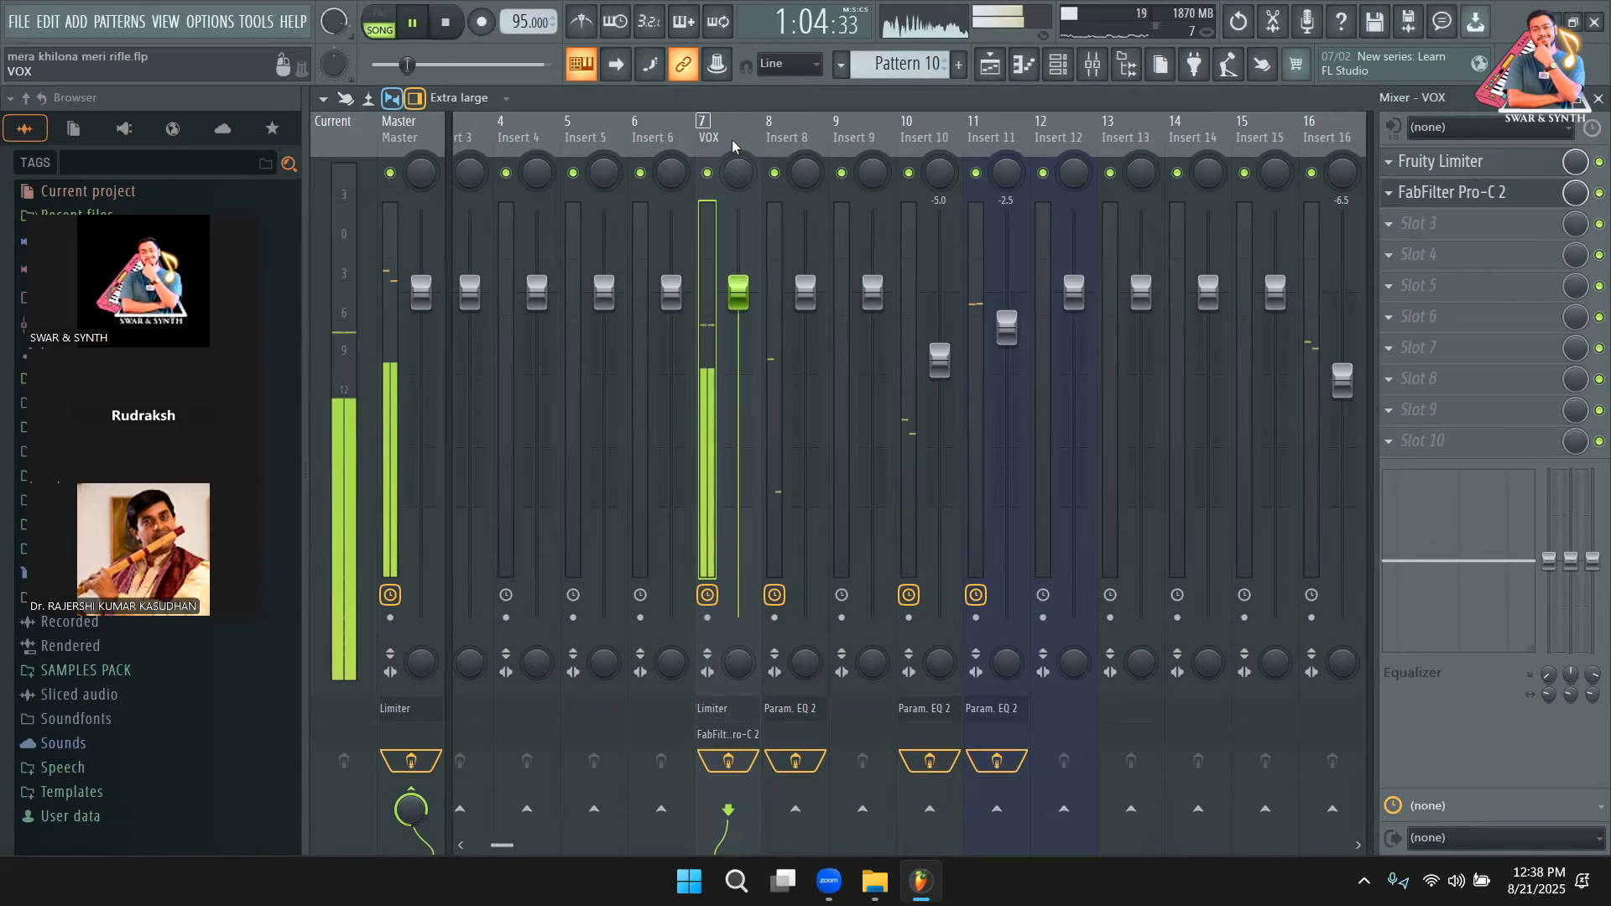
key("space")
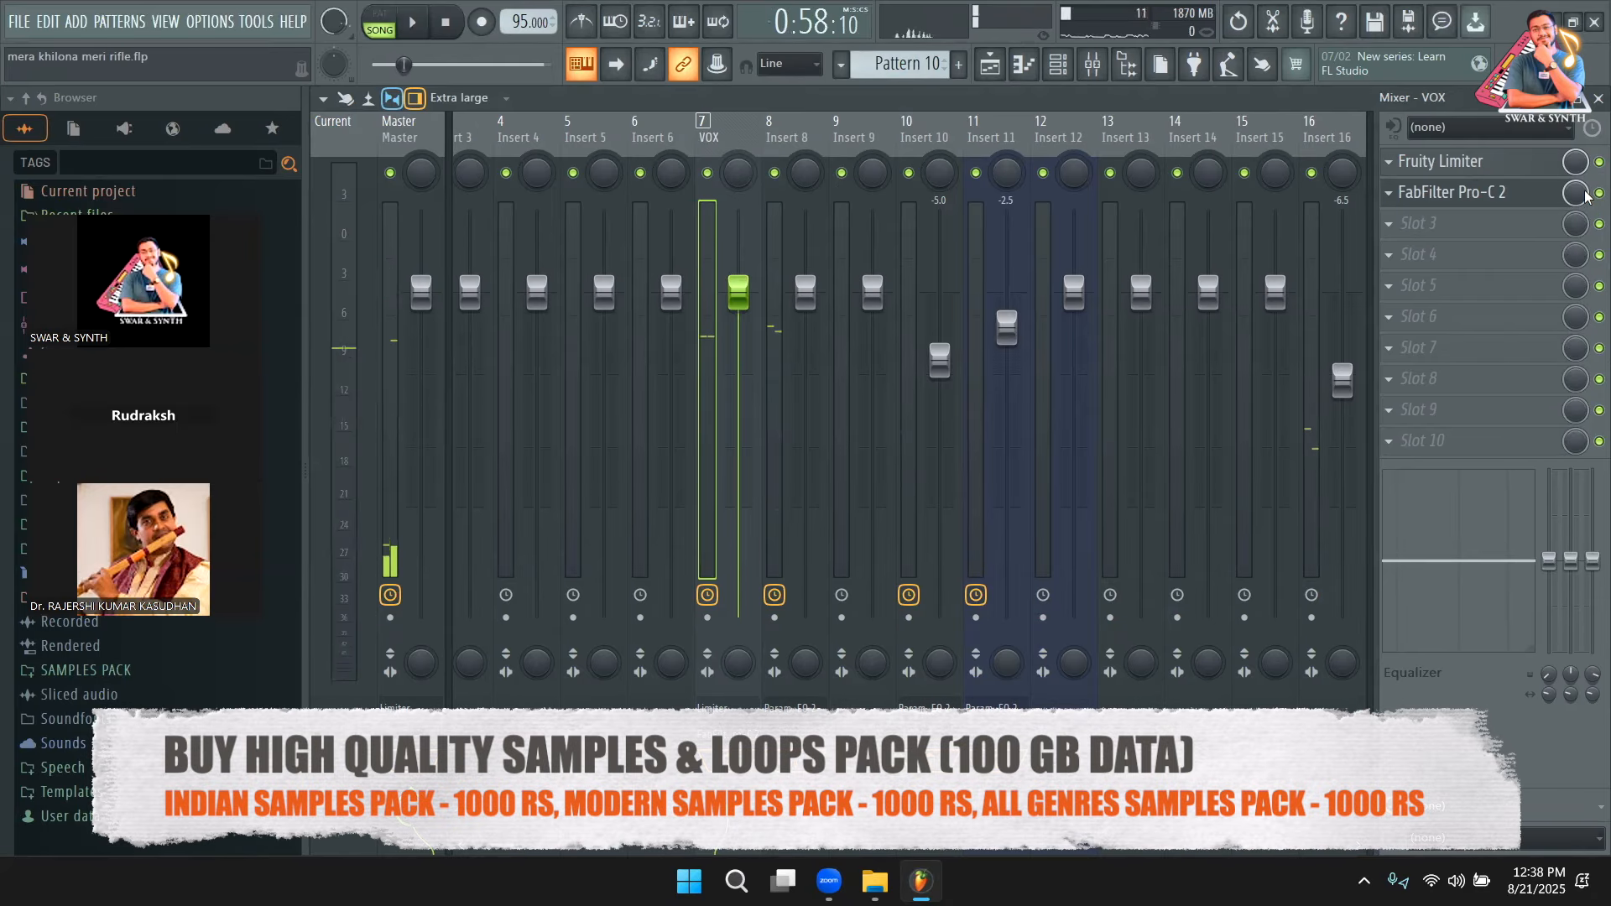
key("space")
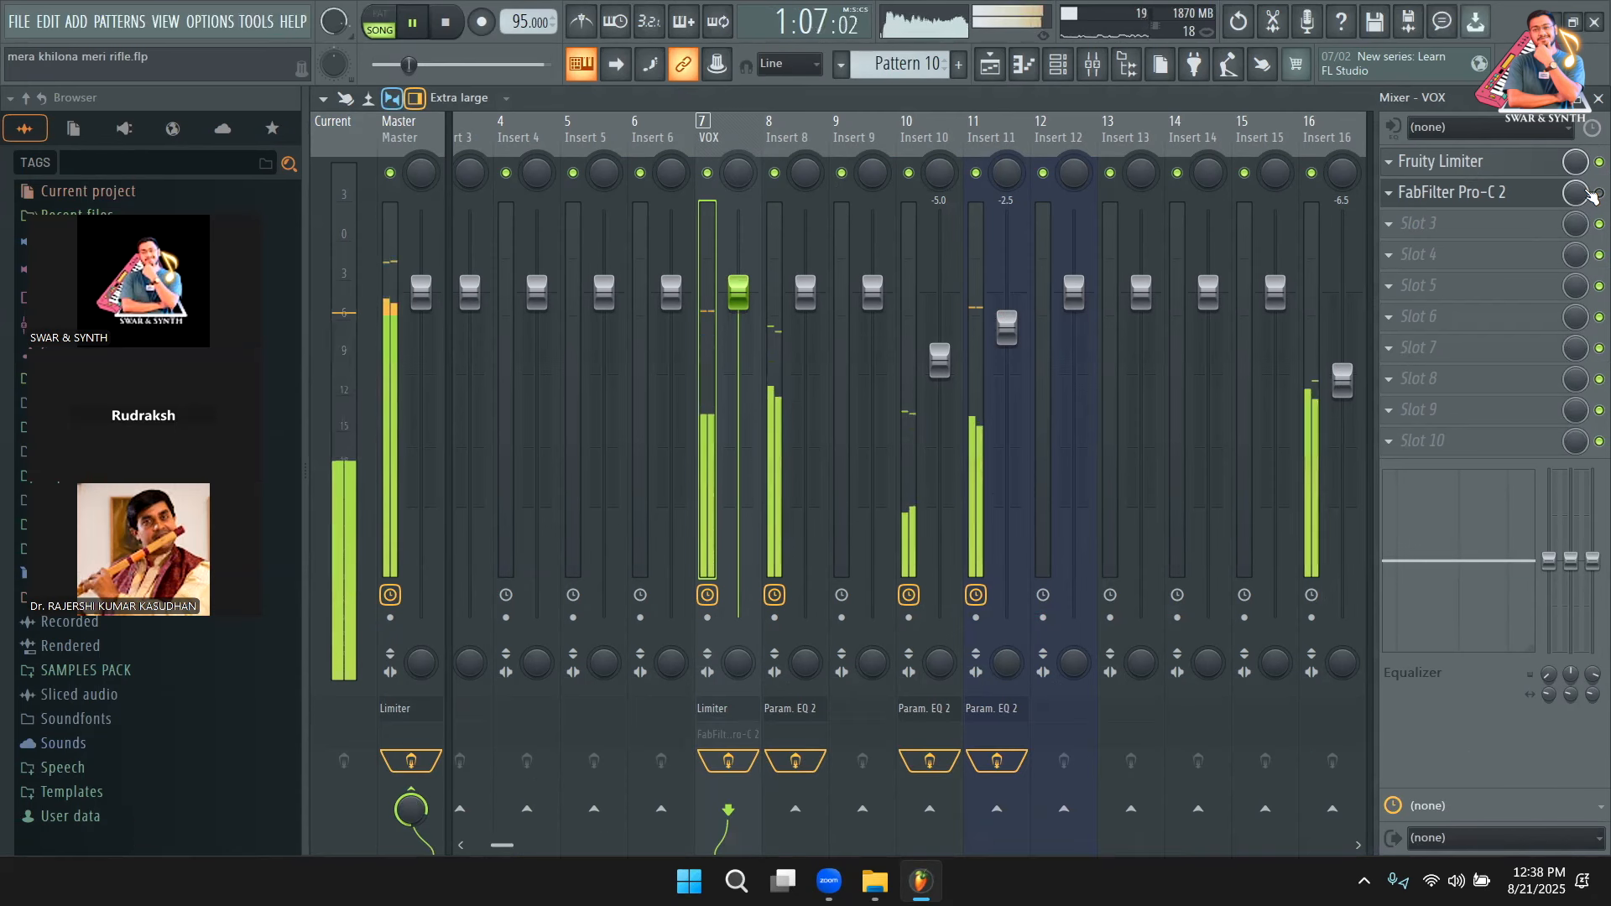
key("space")
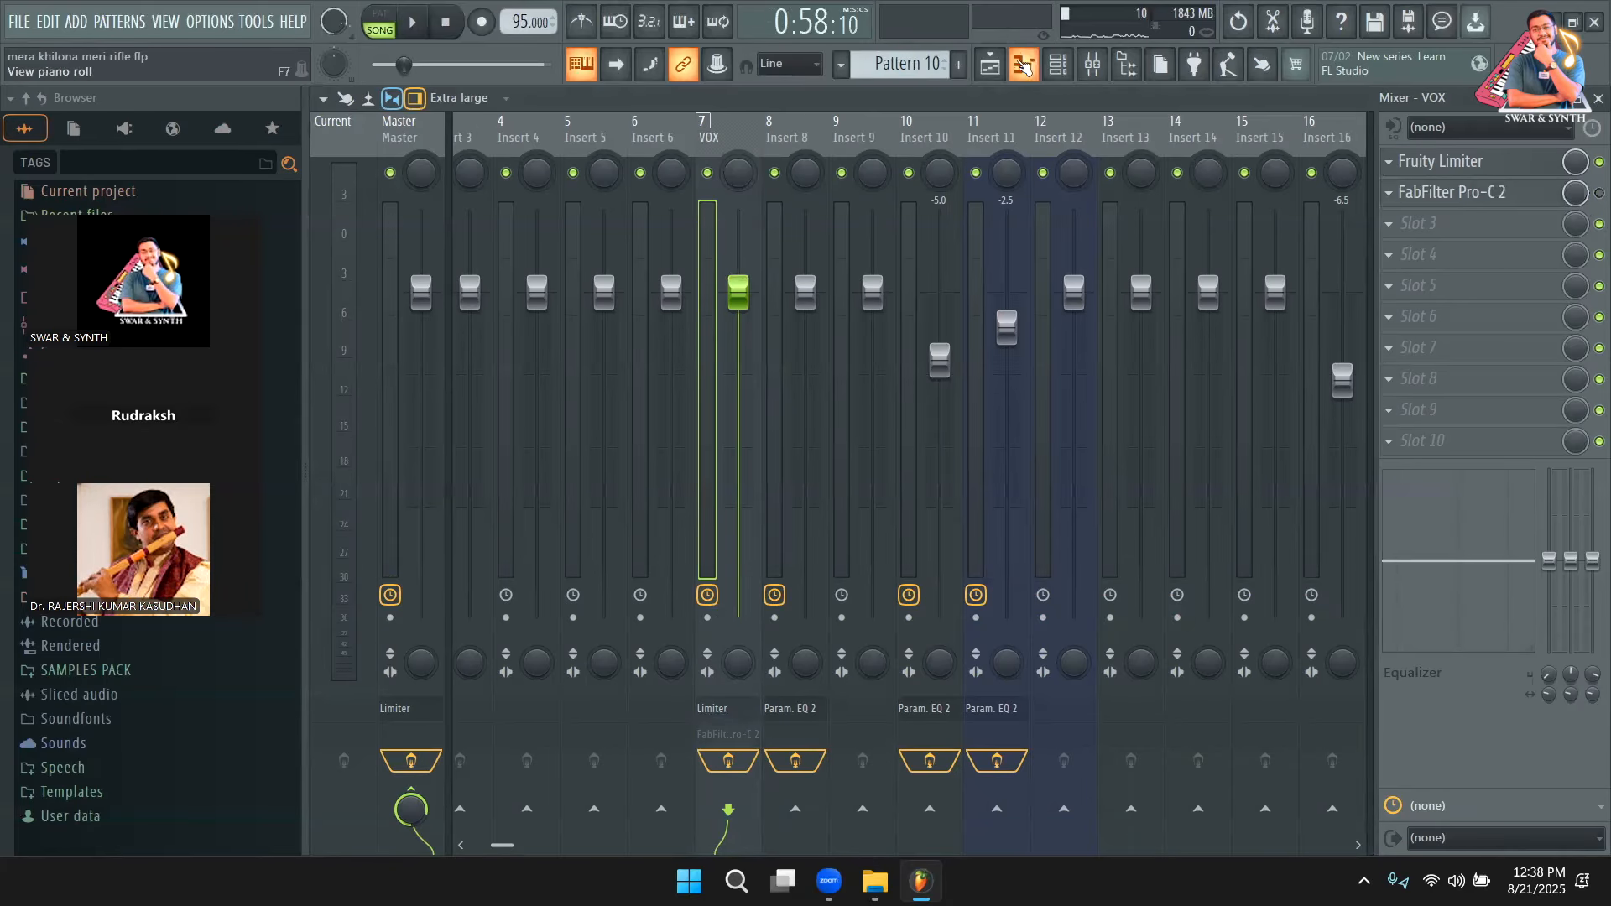
Move the playlist playhead back to 0:53 and watch the mixer levels during playback with Pro-C 2 bypassed.
left_click(990, 65)
key("space")
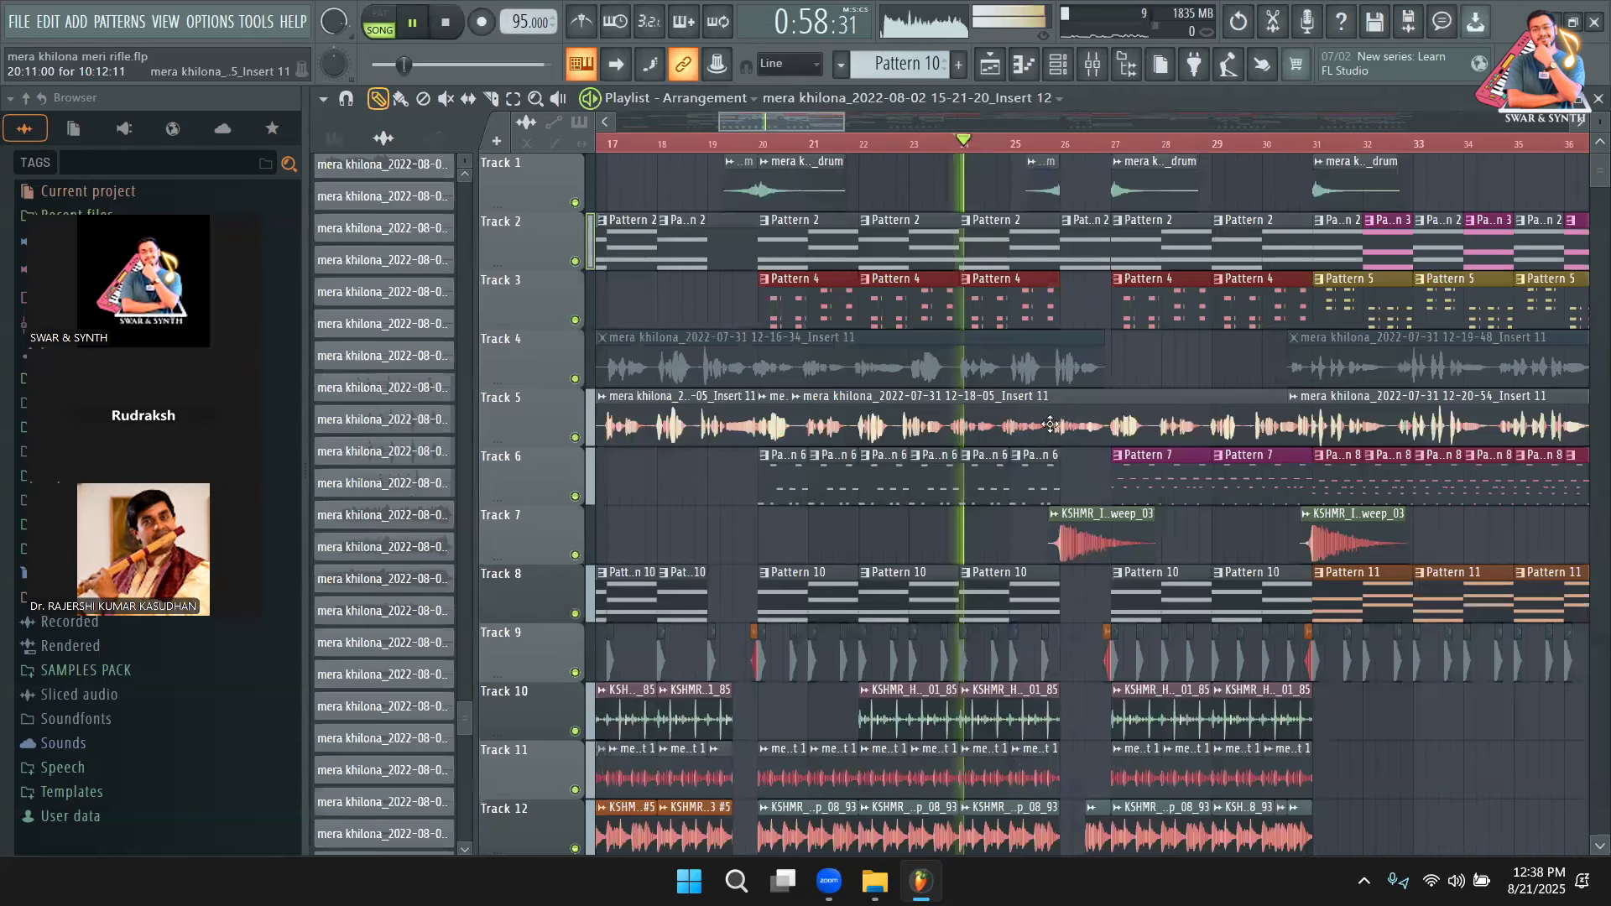
key("space")
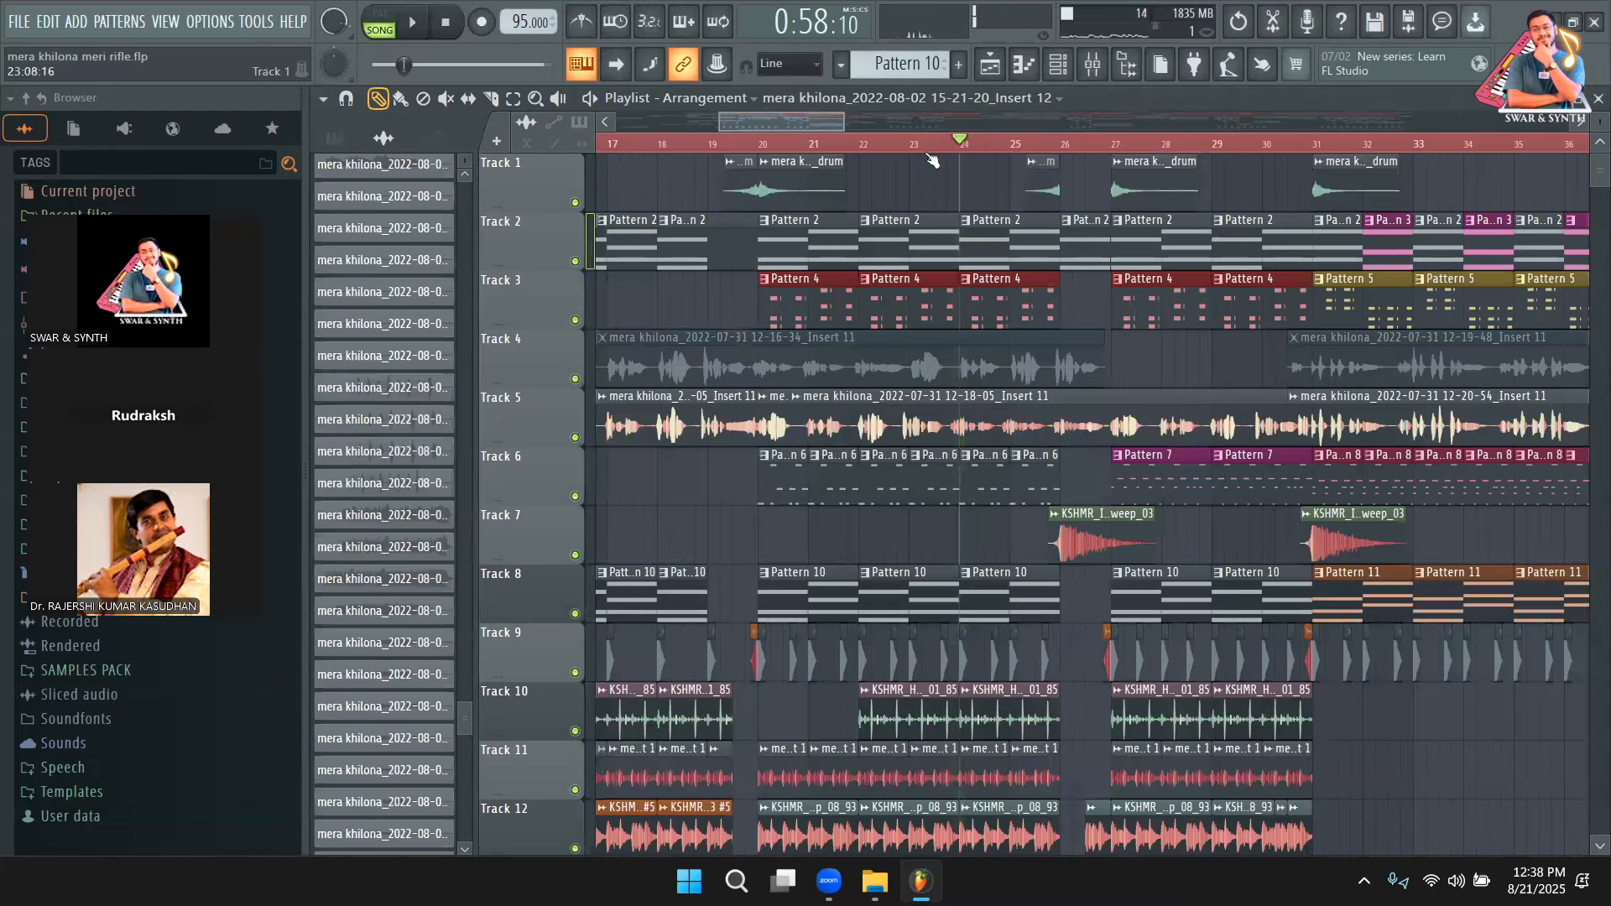
left_click(871, 145)
key("space")
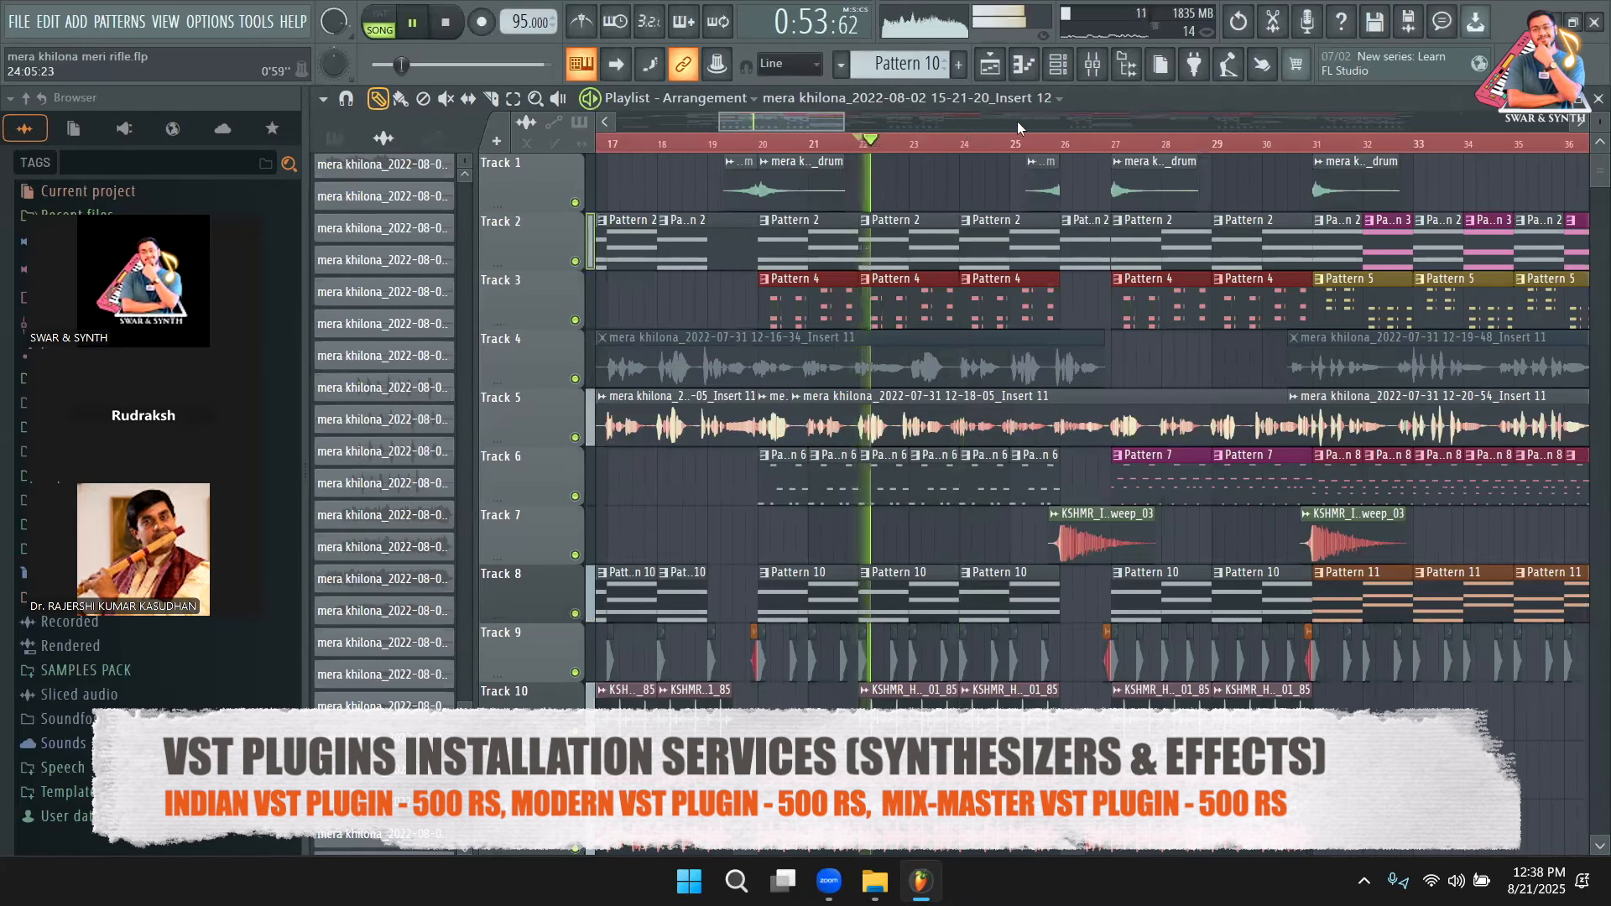
left_click(1091, 67)
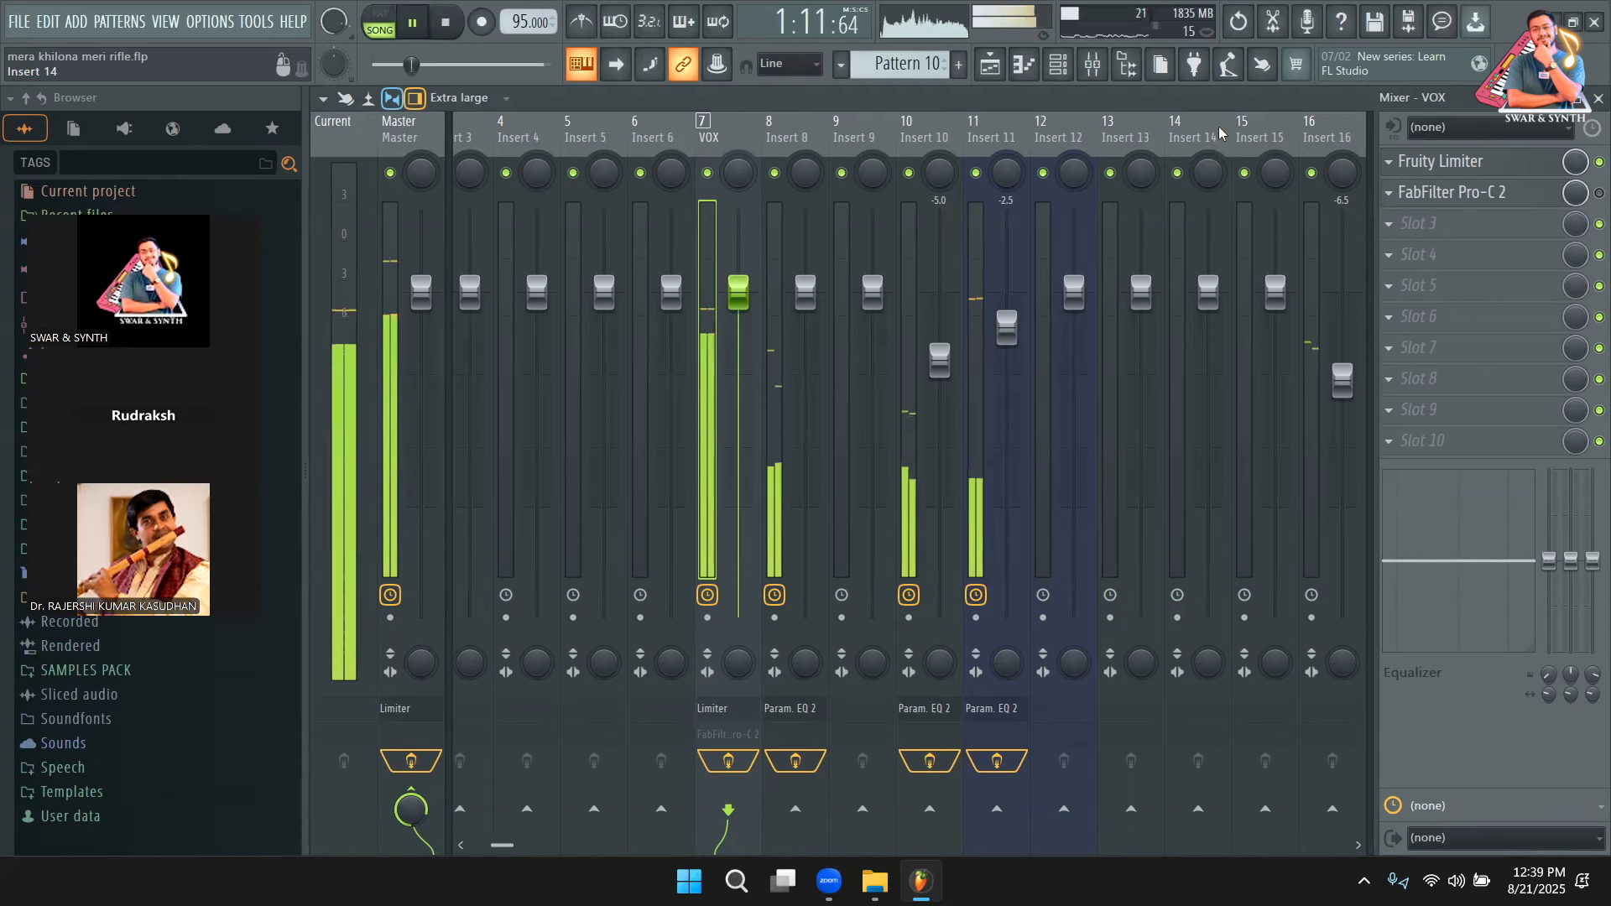
key("space")
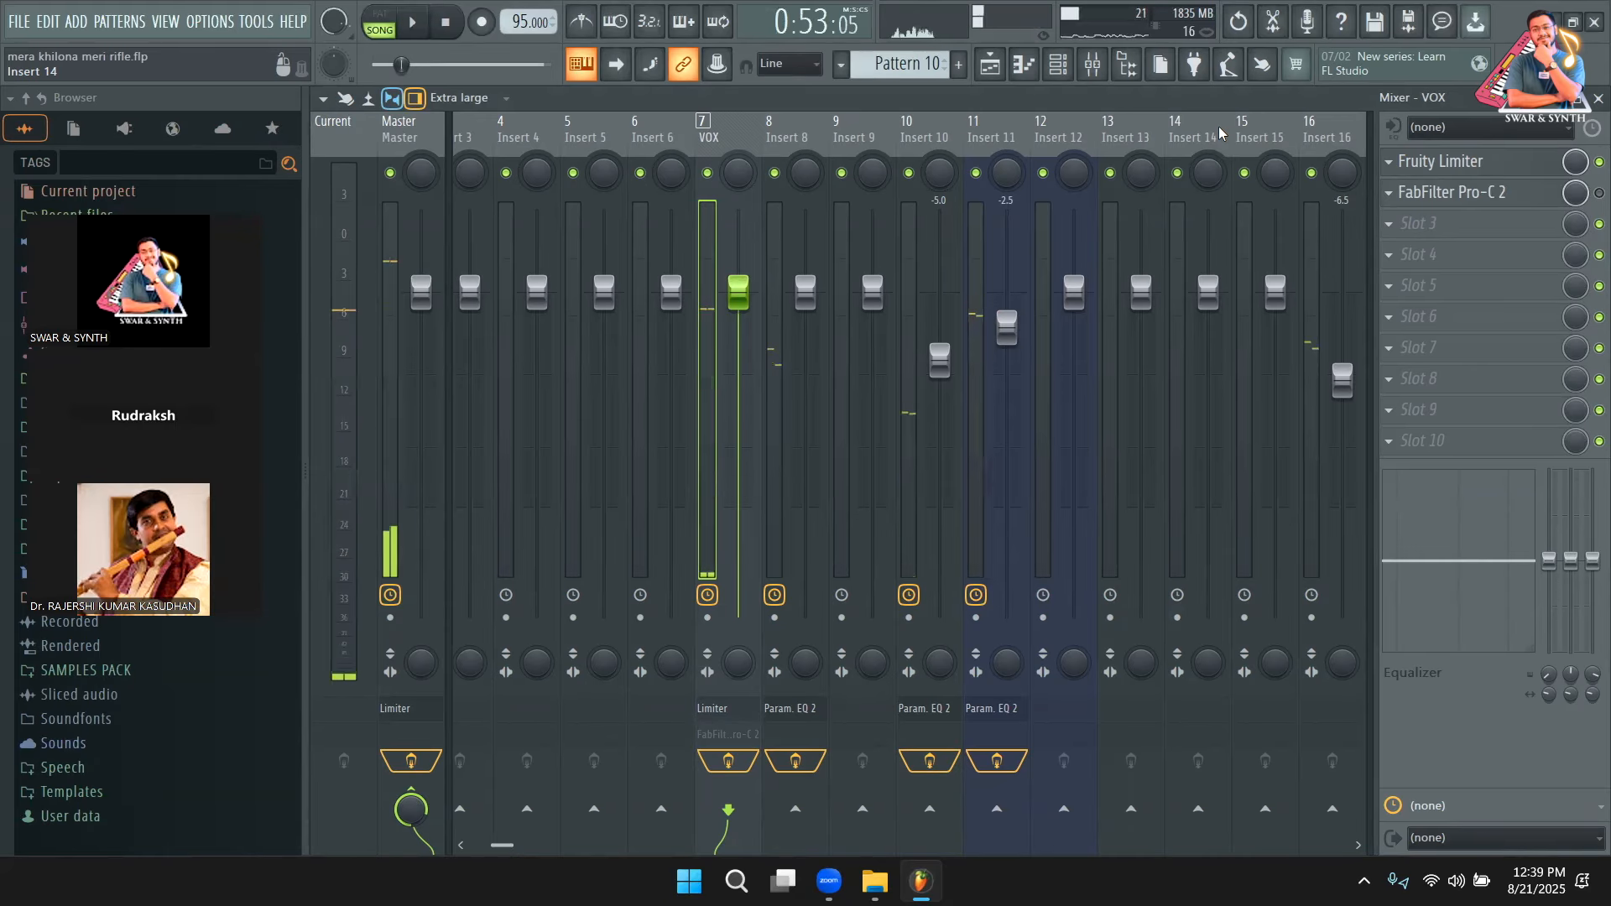
Re-enable Pro-C 2 on VOX, lower its threshold to -23.70 dB and play the section through it.
left_click(1475, 193)
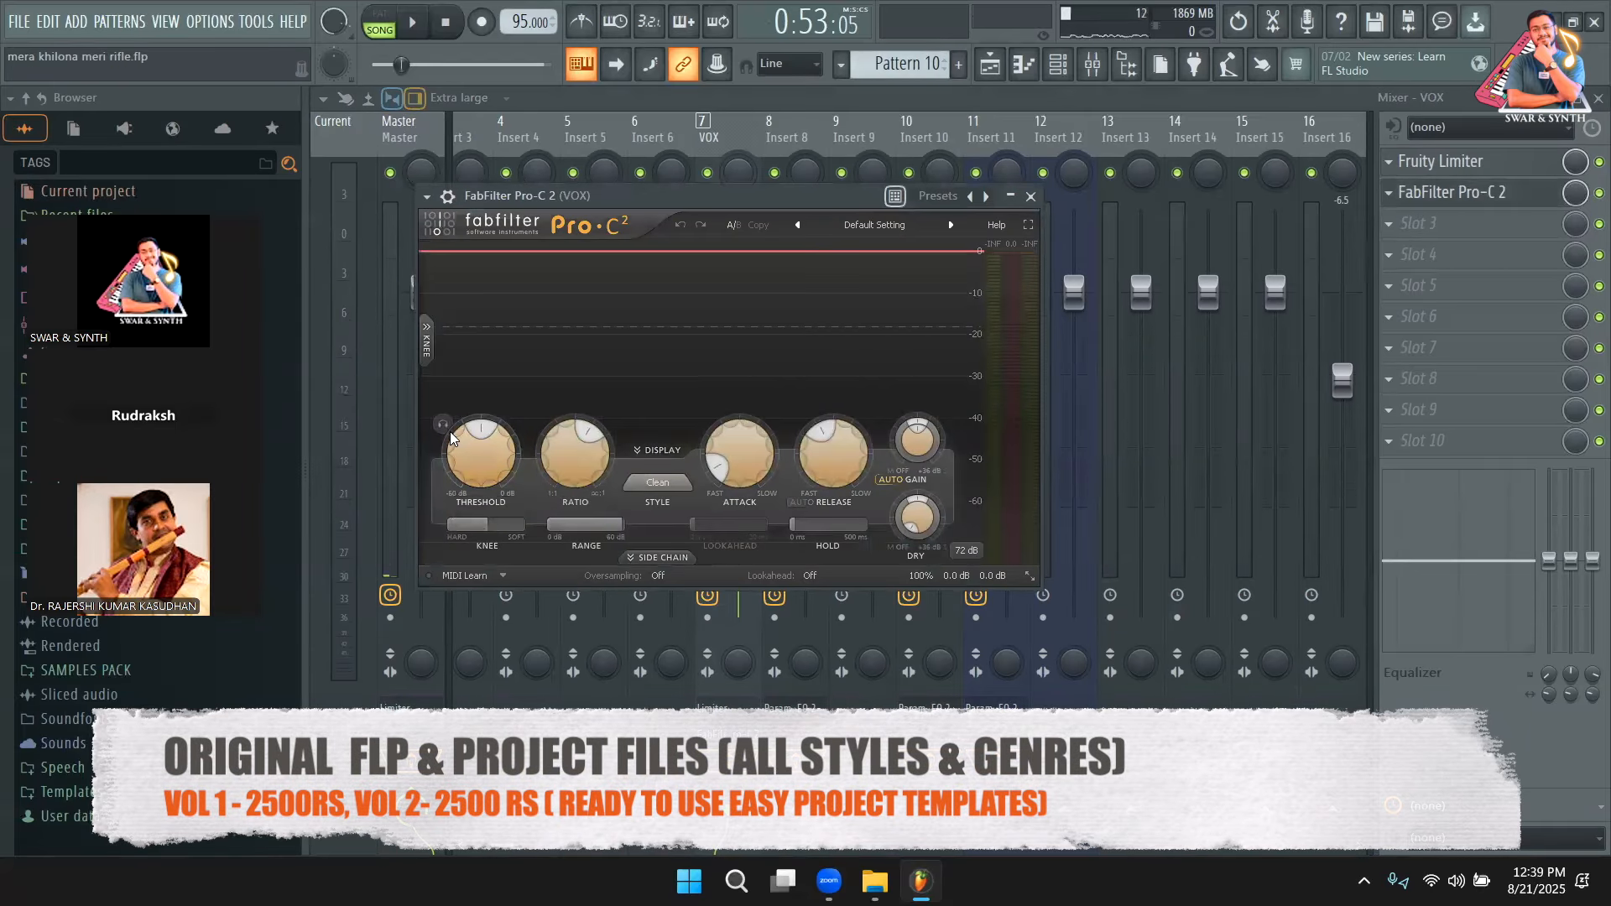
left_click_drag(453, 450, 459, 481)
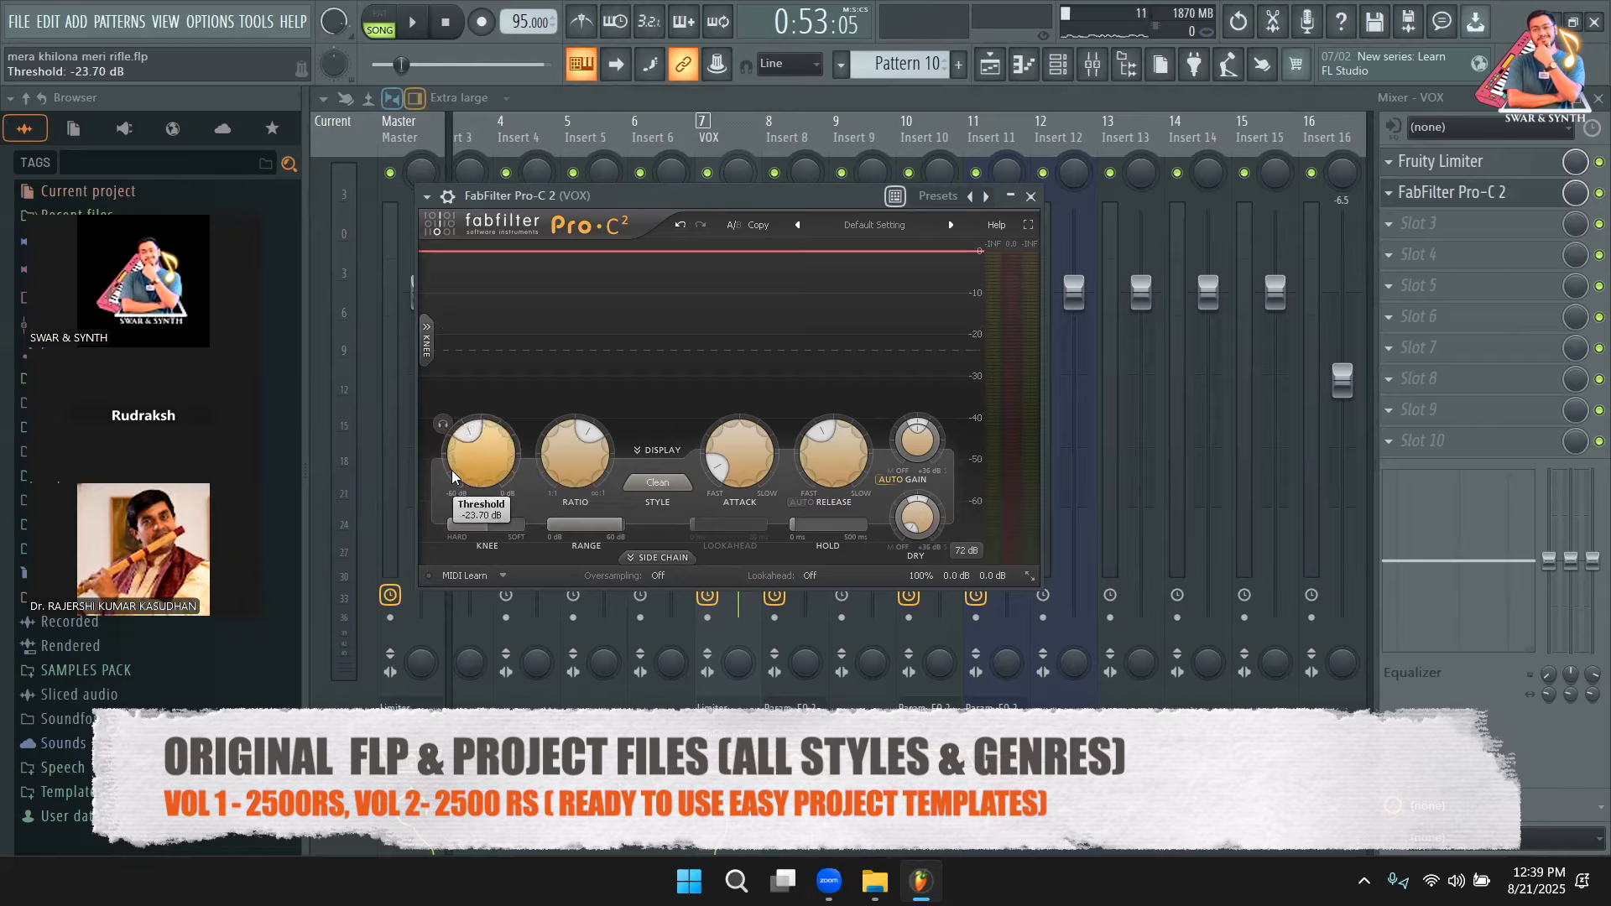
left_click_drag(631, 205, 710, 193)
key("space")
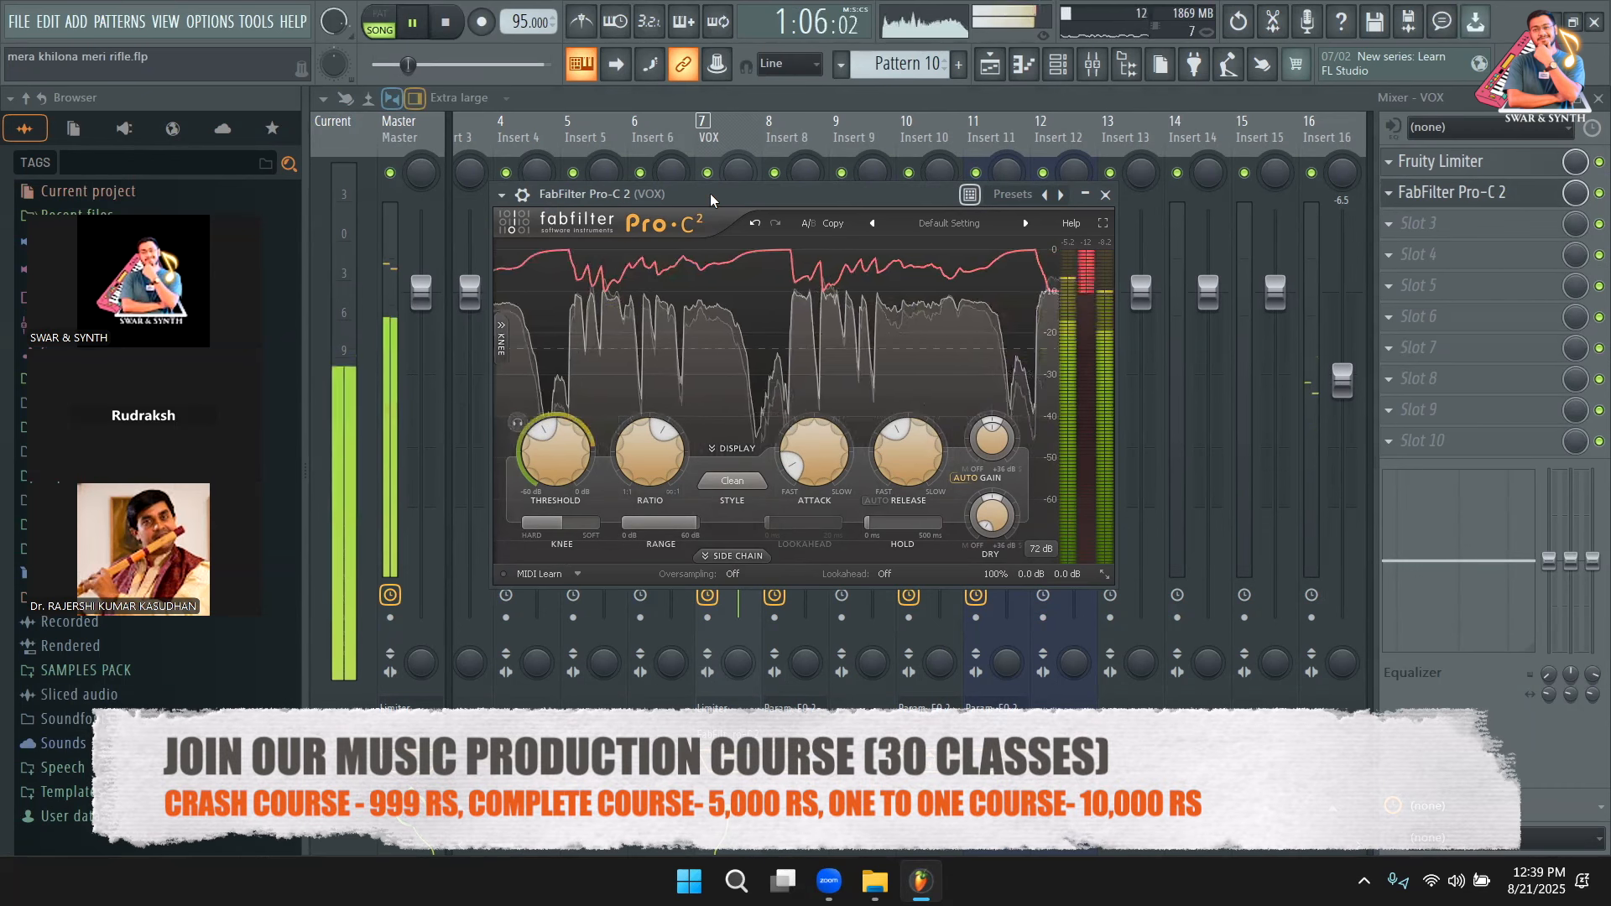
key("space")
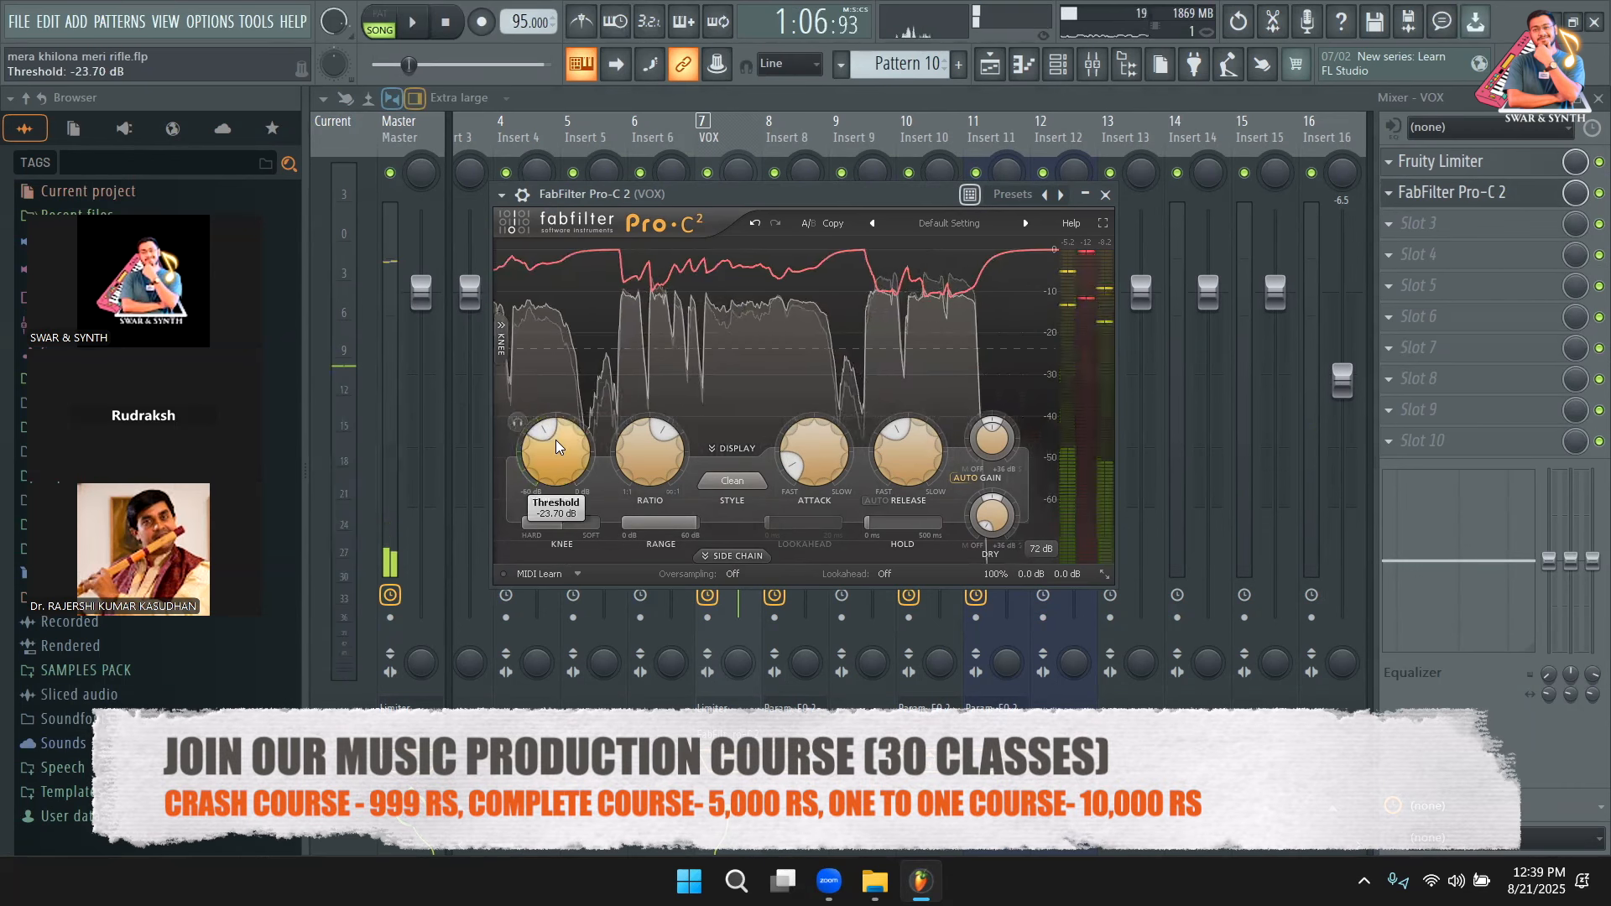
double_click(568, 435)
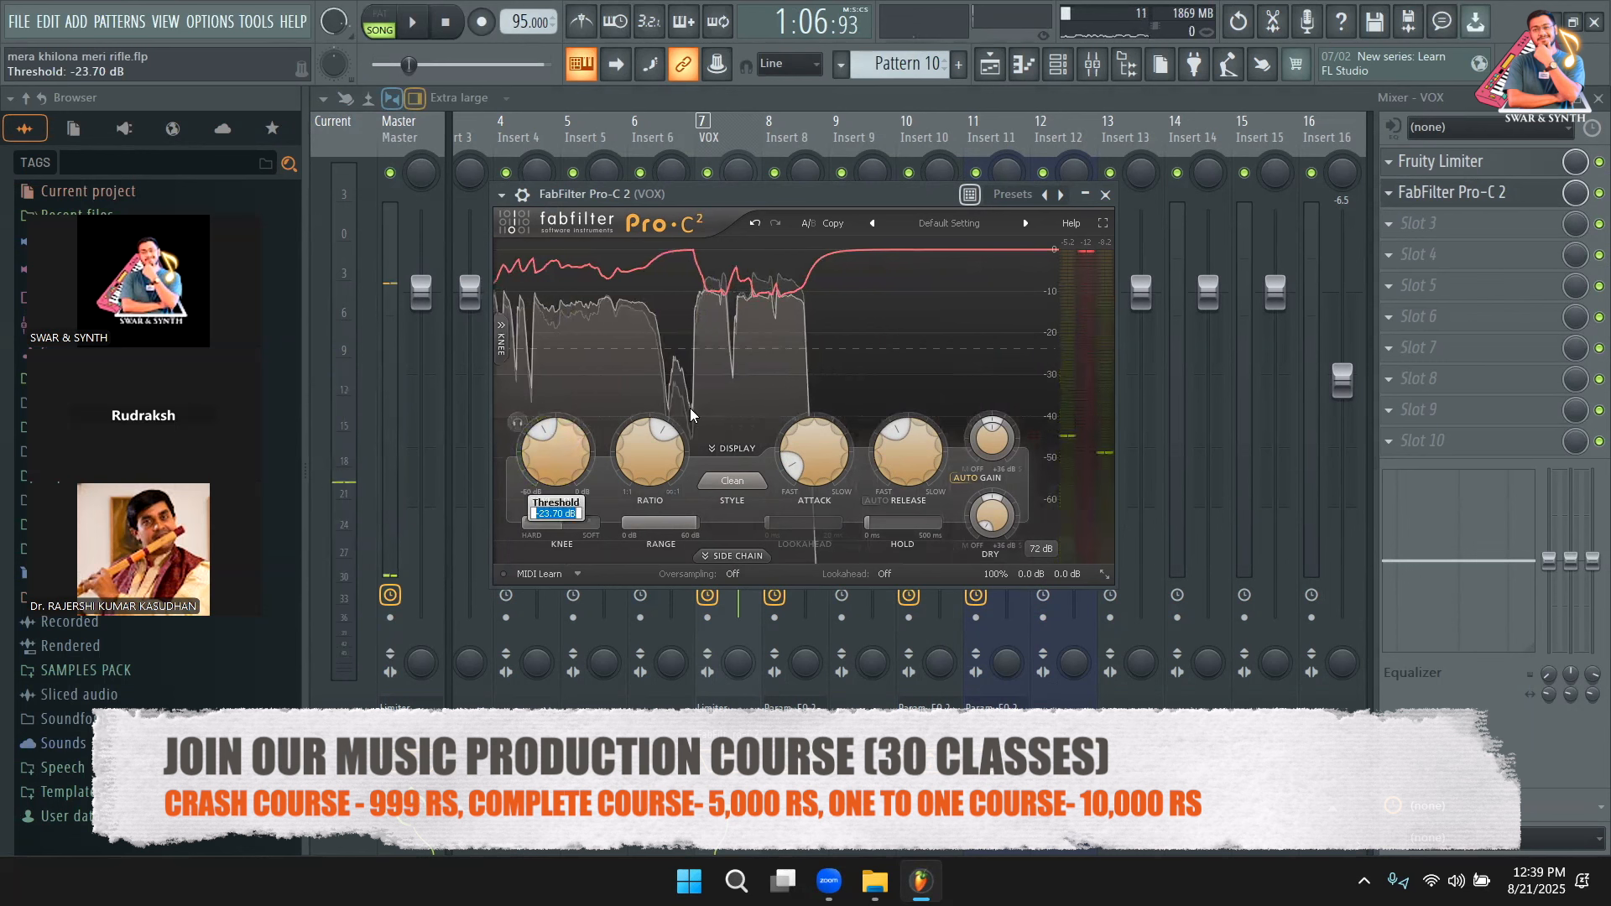
left_click(559, 464)
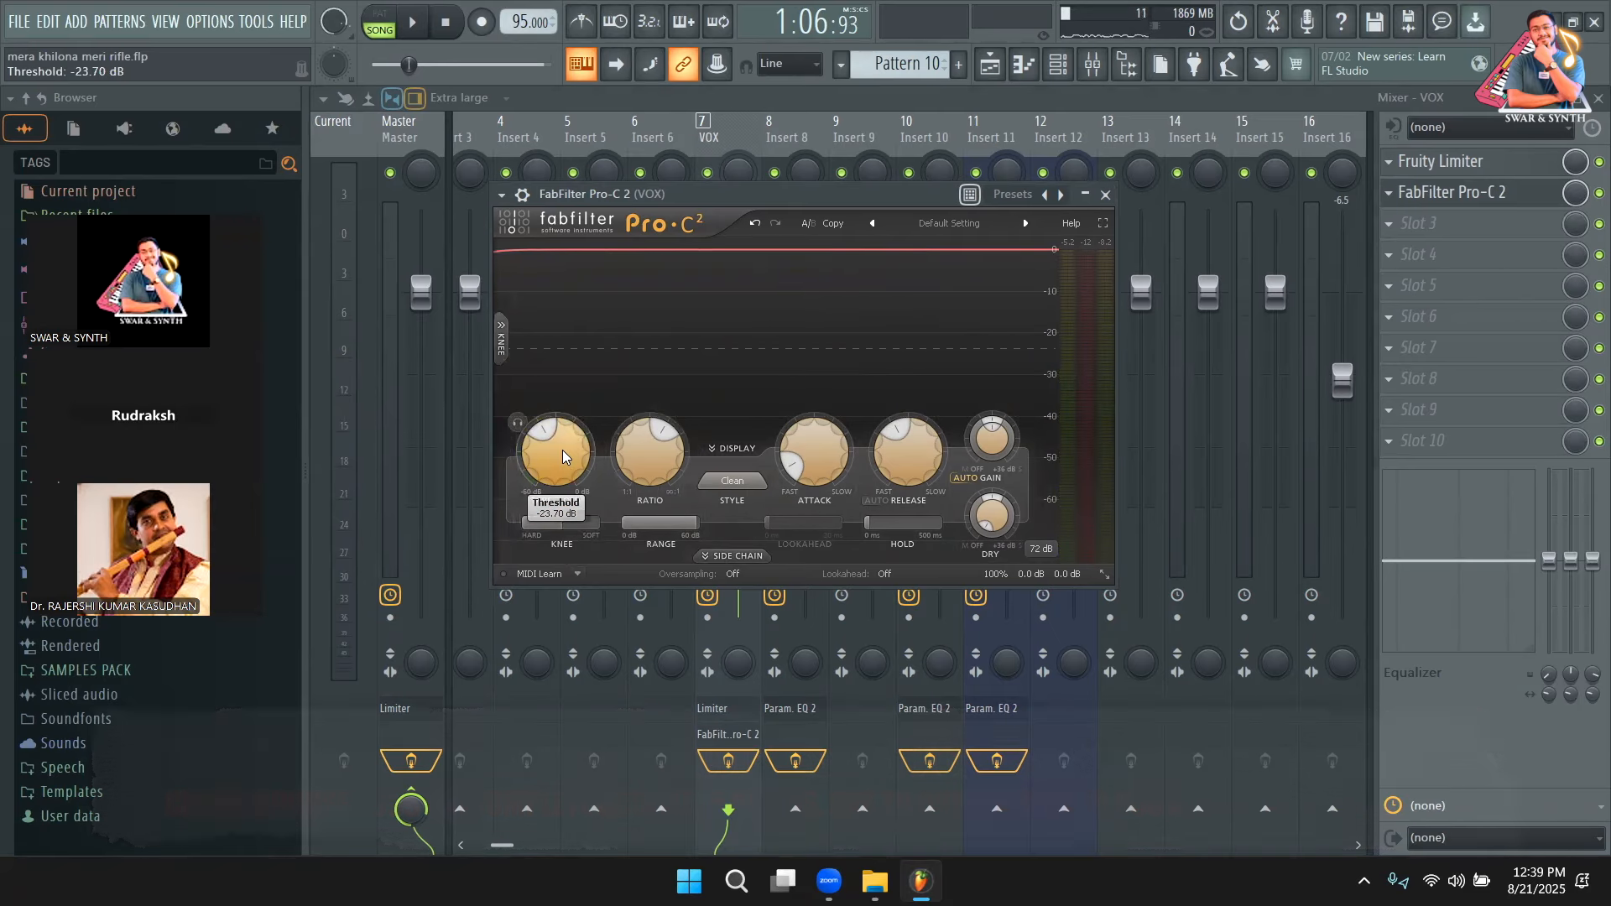
double_click(562, 450)
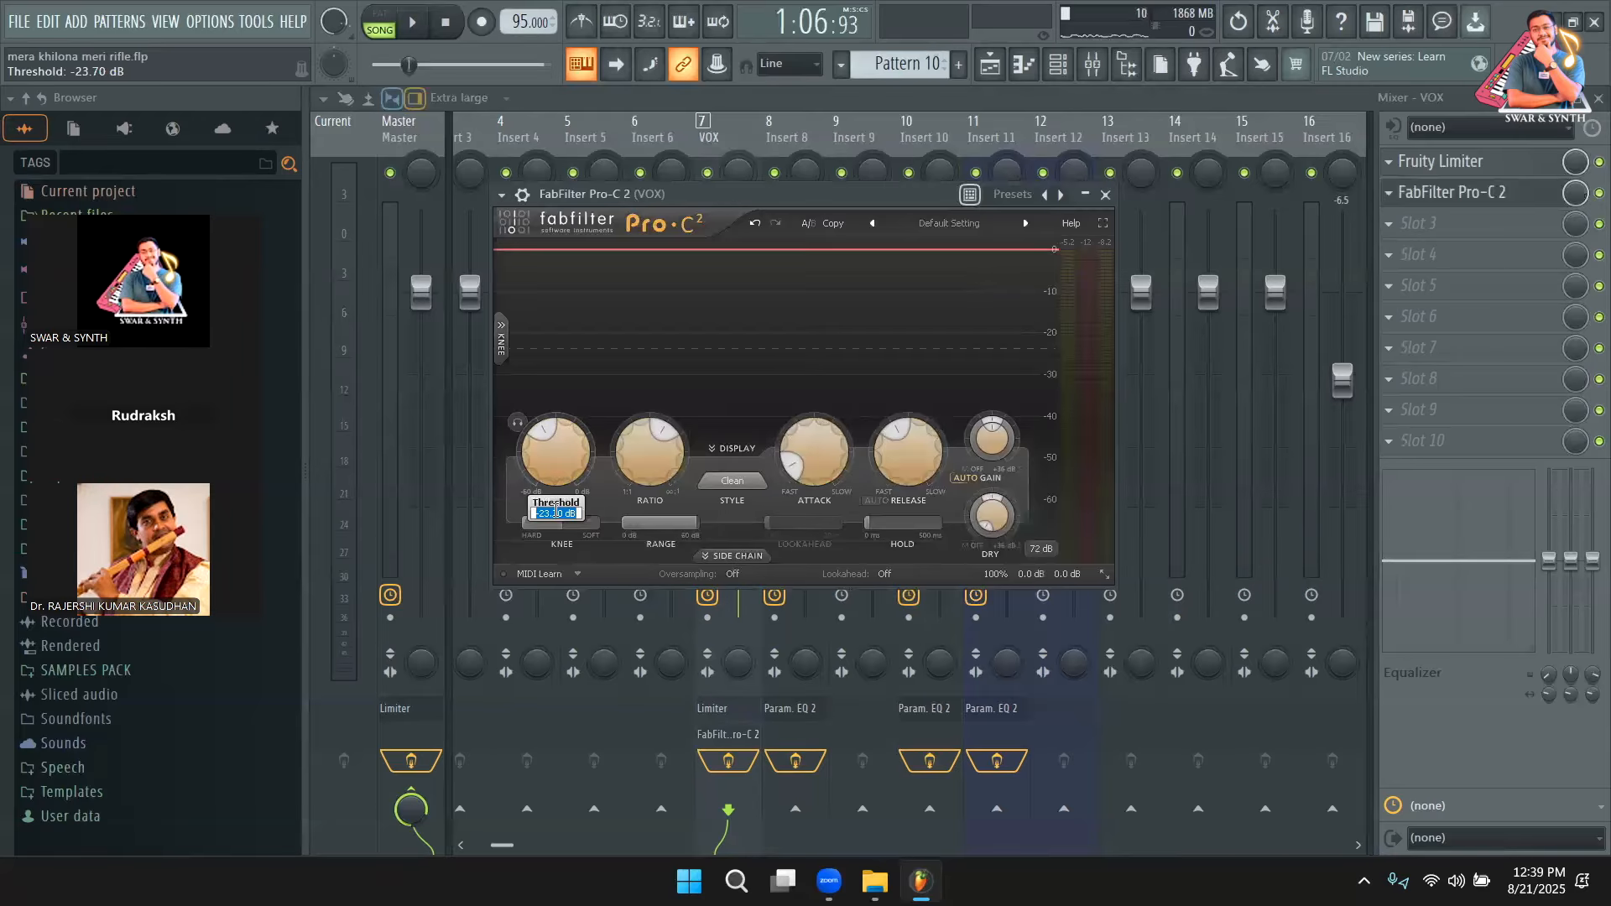
Add Fruity dB meter to the VOX insert's third slot and enlarge its window over the mixer.
left_click(1443, 221)
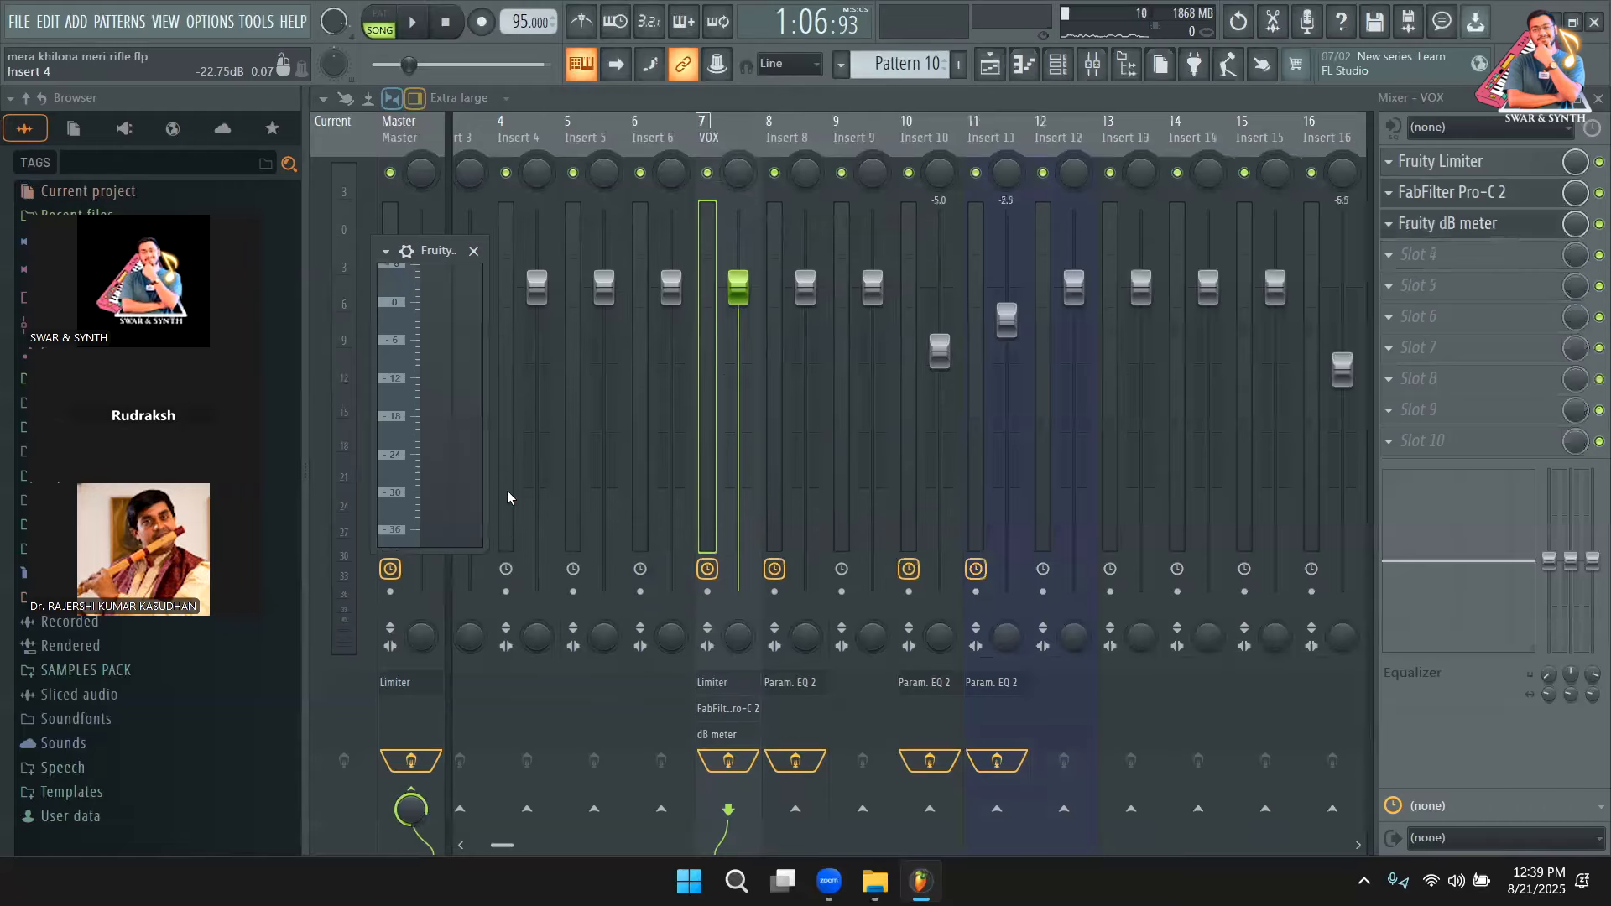
left_click_drag(480, 545, 615, 820)
left_click_drag(526, 251, 510, 156)
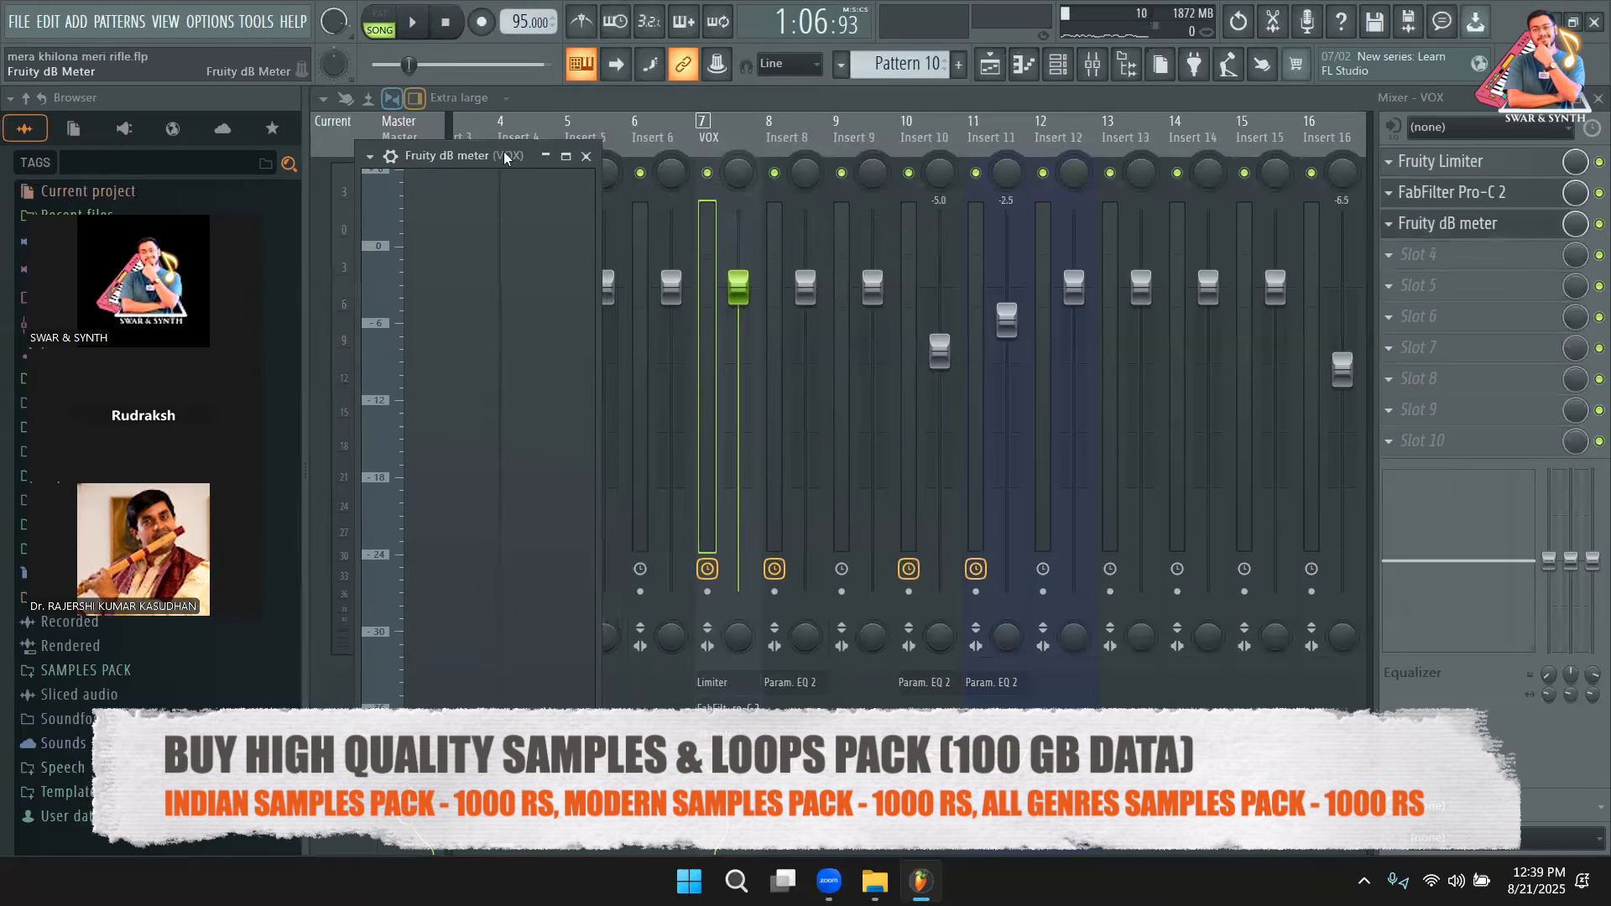
Play the section and read the vocal's peak level on the dB meter.
key("space")
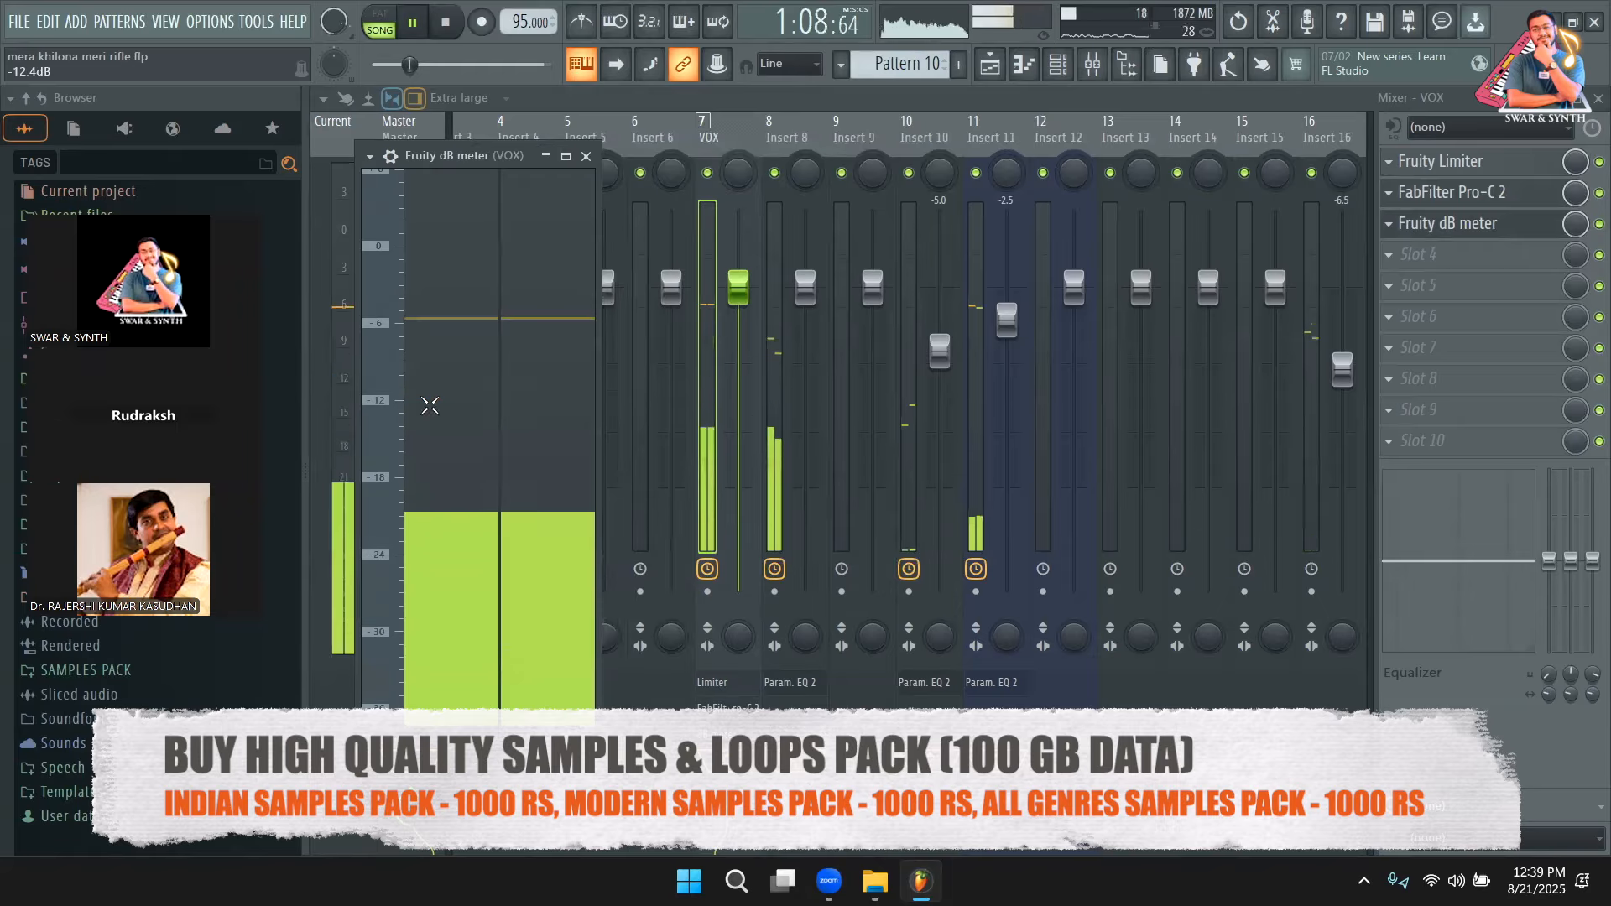
key("space")
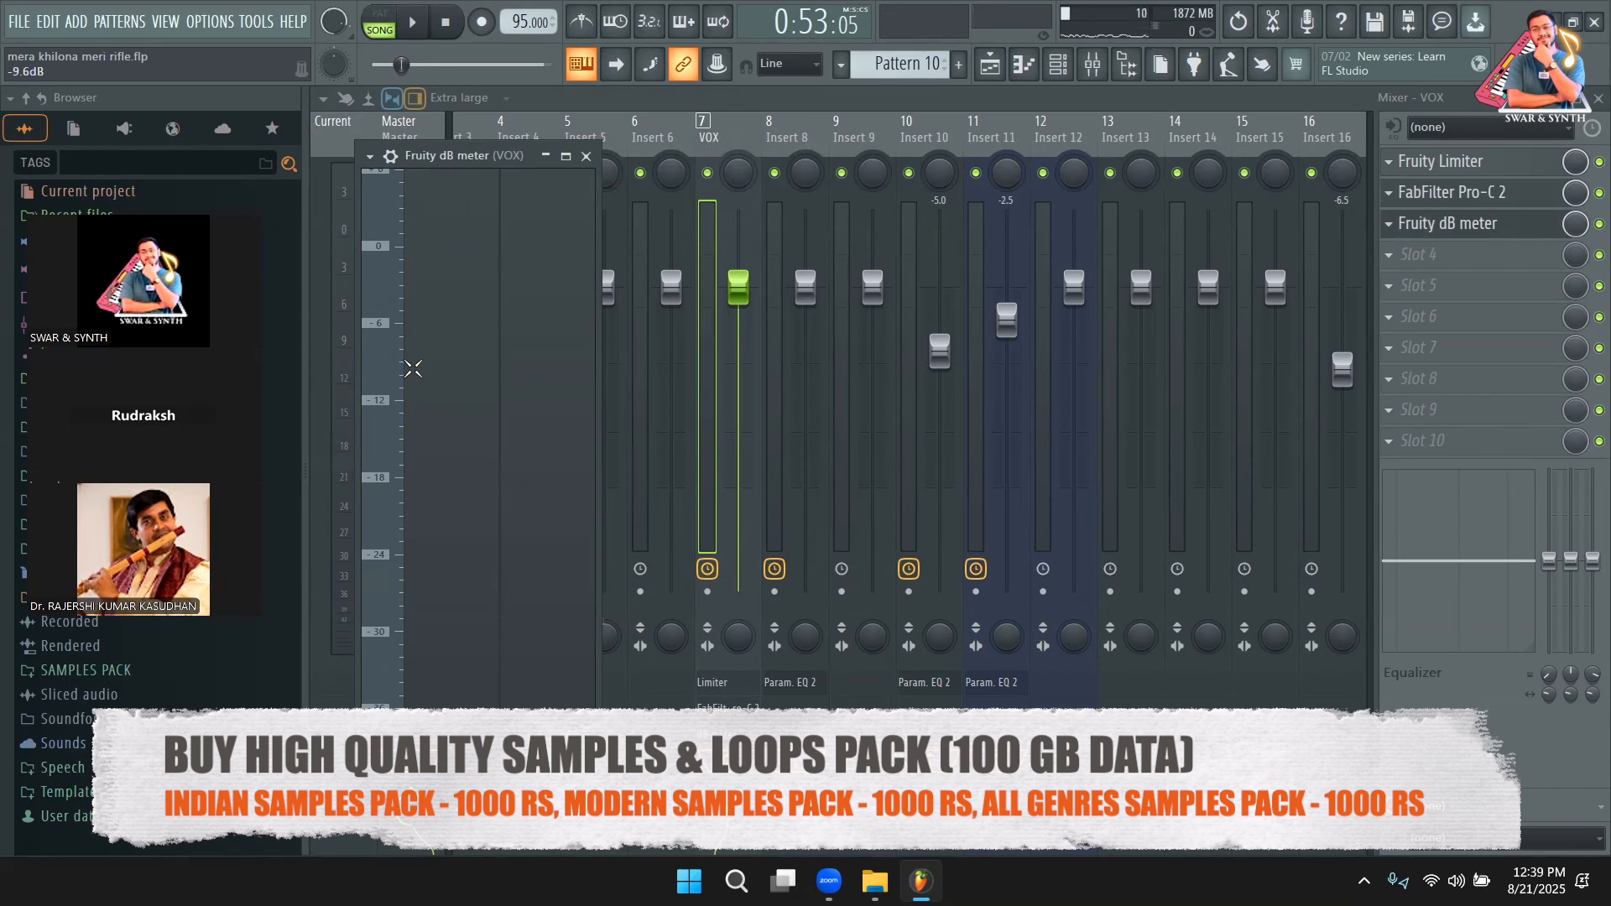
key("space")
key("space")
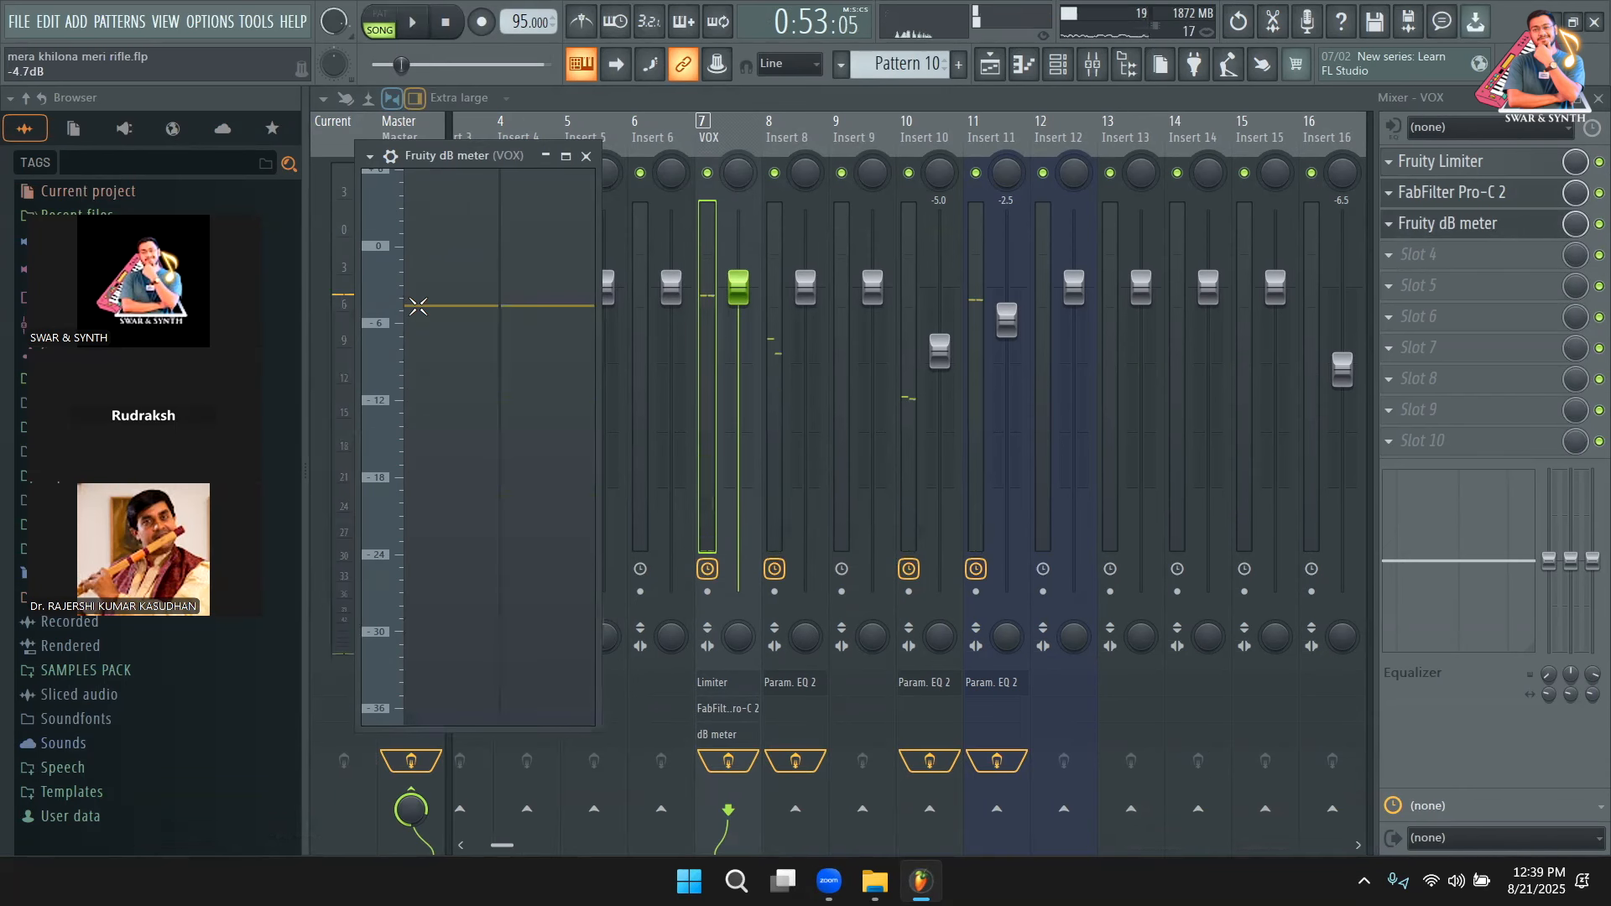
Lower Pro-C 2's threshold on VOX to -24.55 dB and check the vocal level on Fruity dB meter during playback.
key("space")
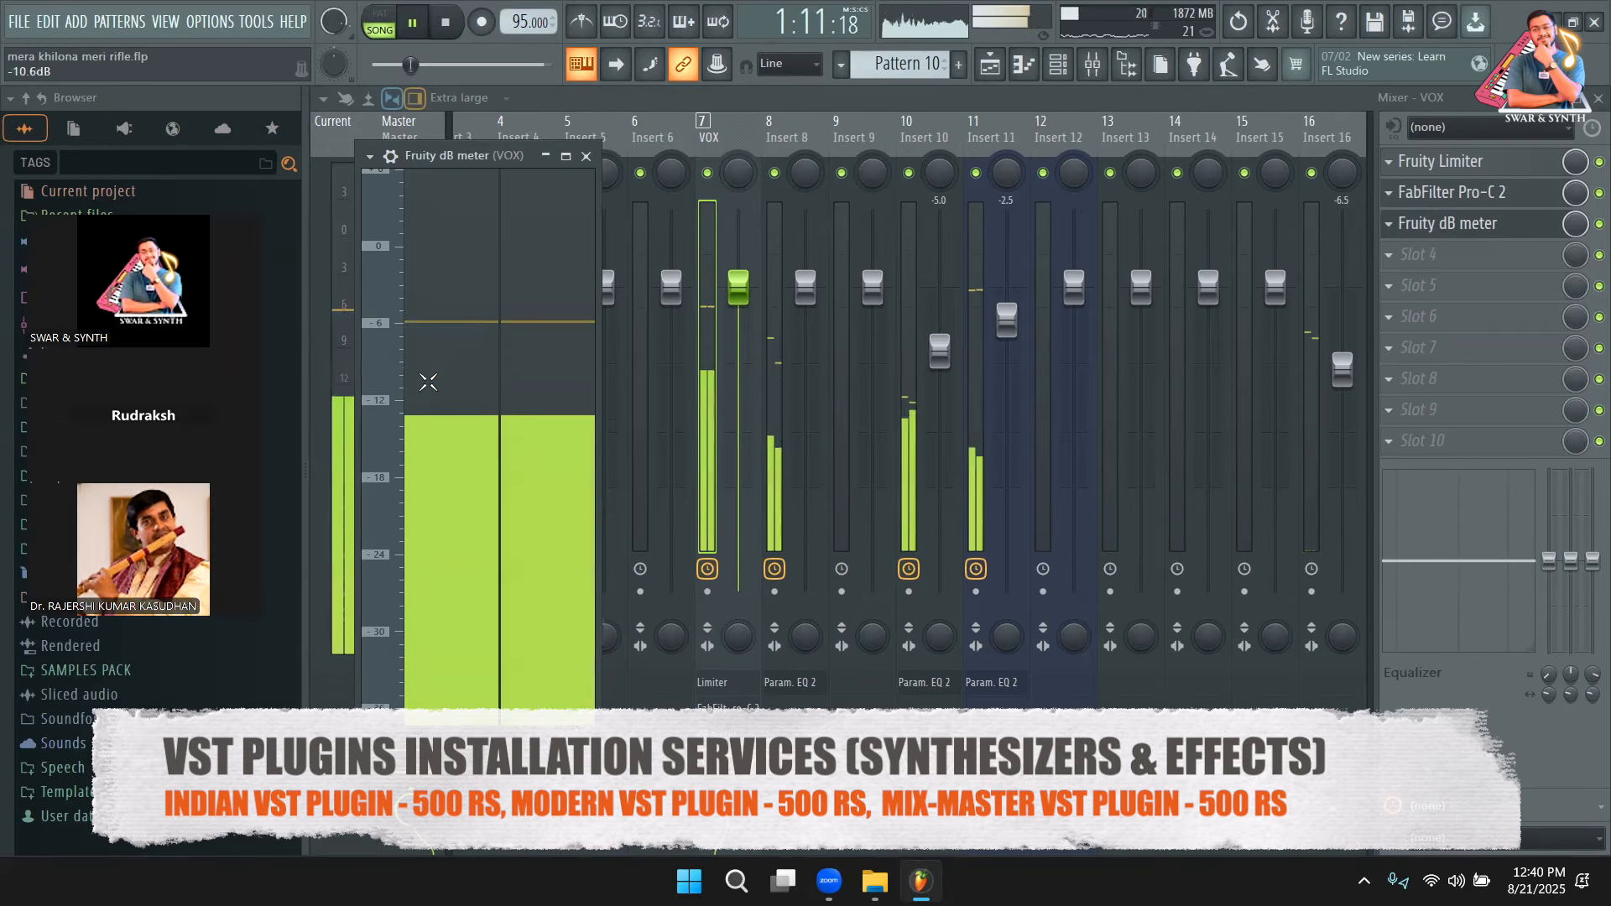
key("space")
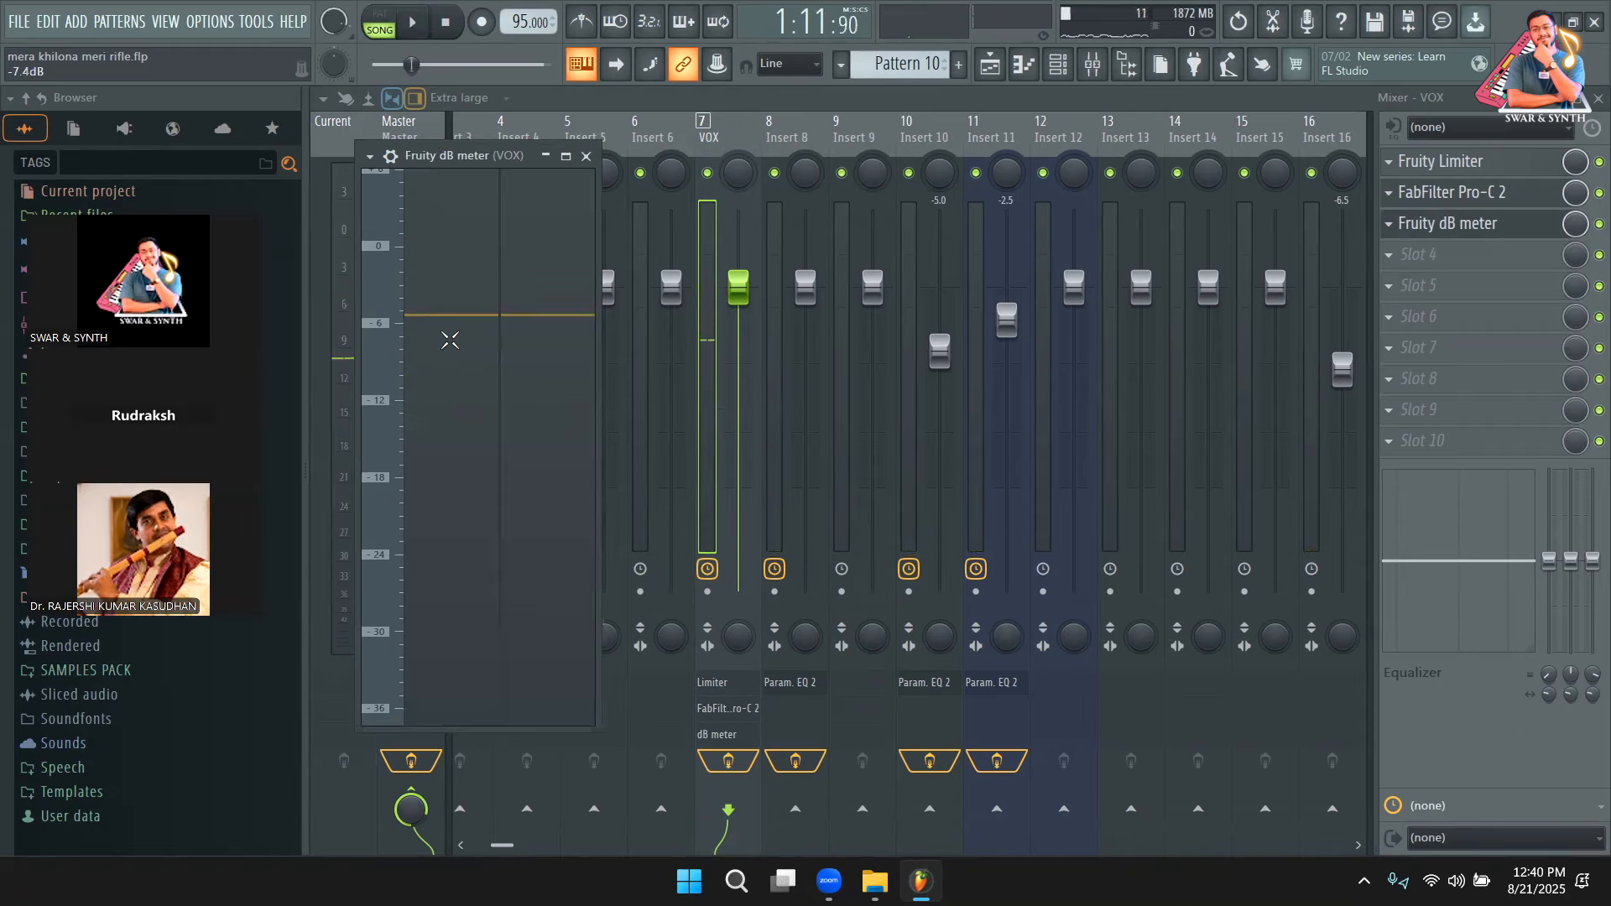
left_click(1544, 193)
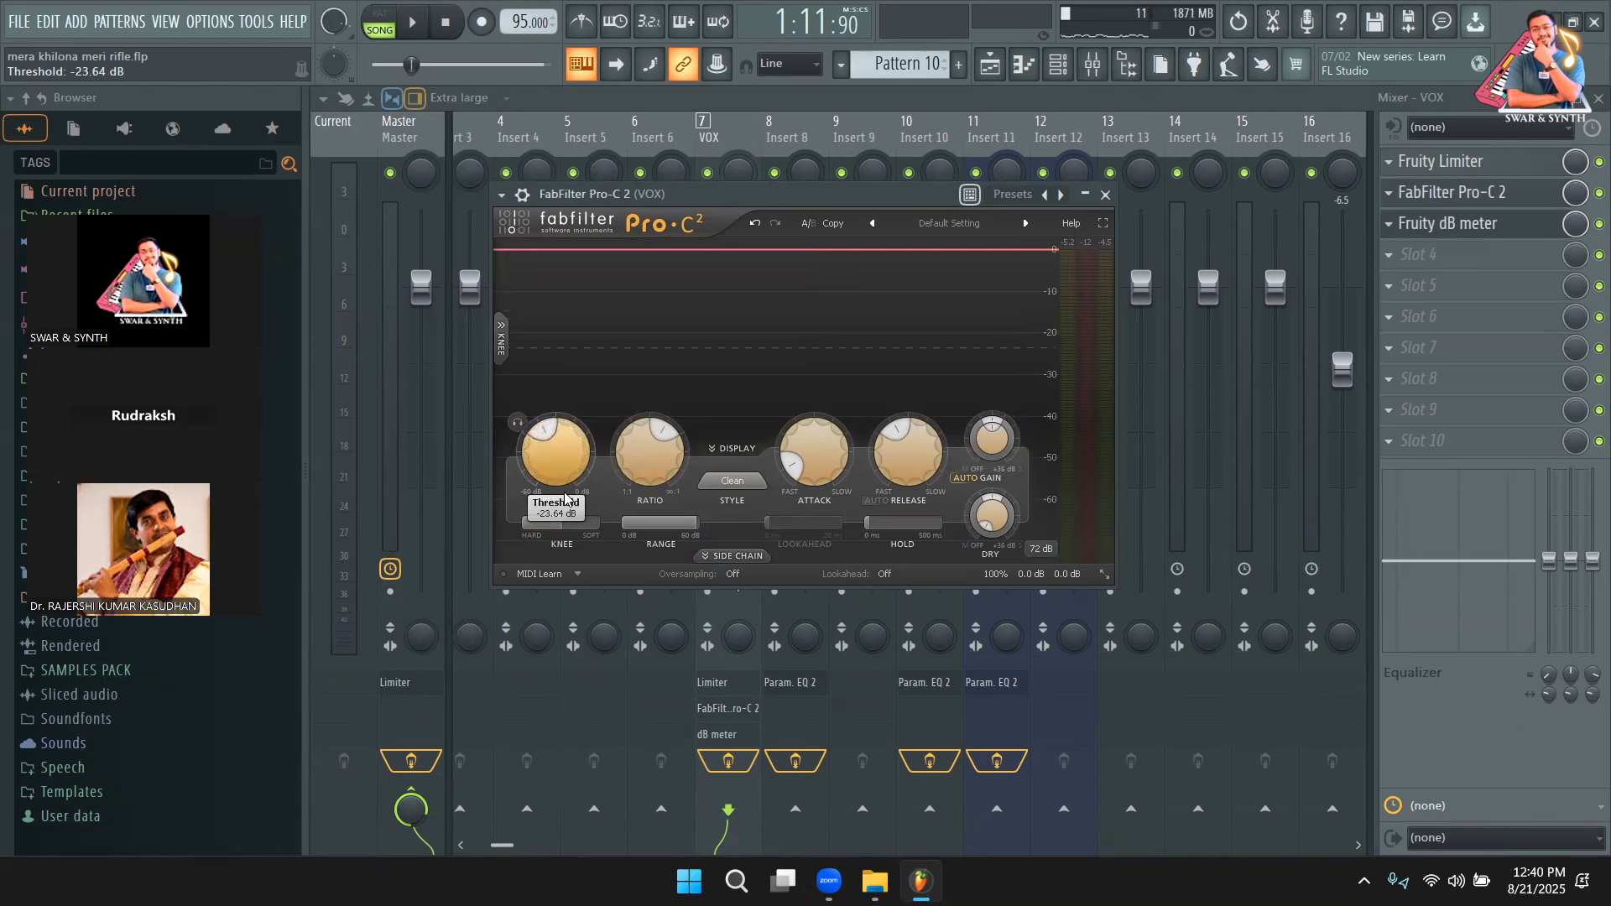
left_click_drag(565, 498, 562, 501)
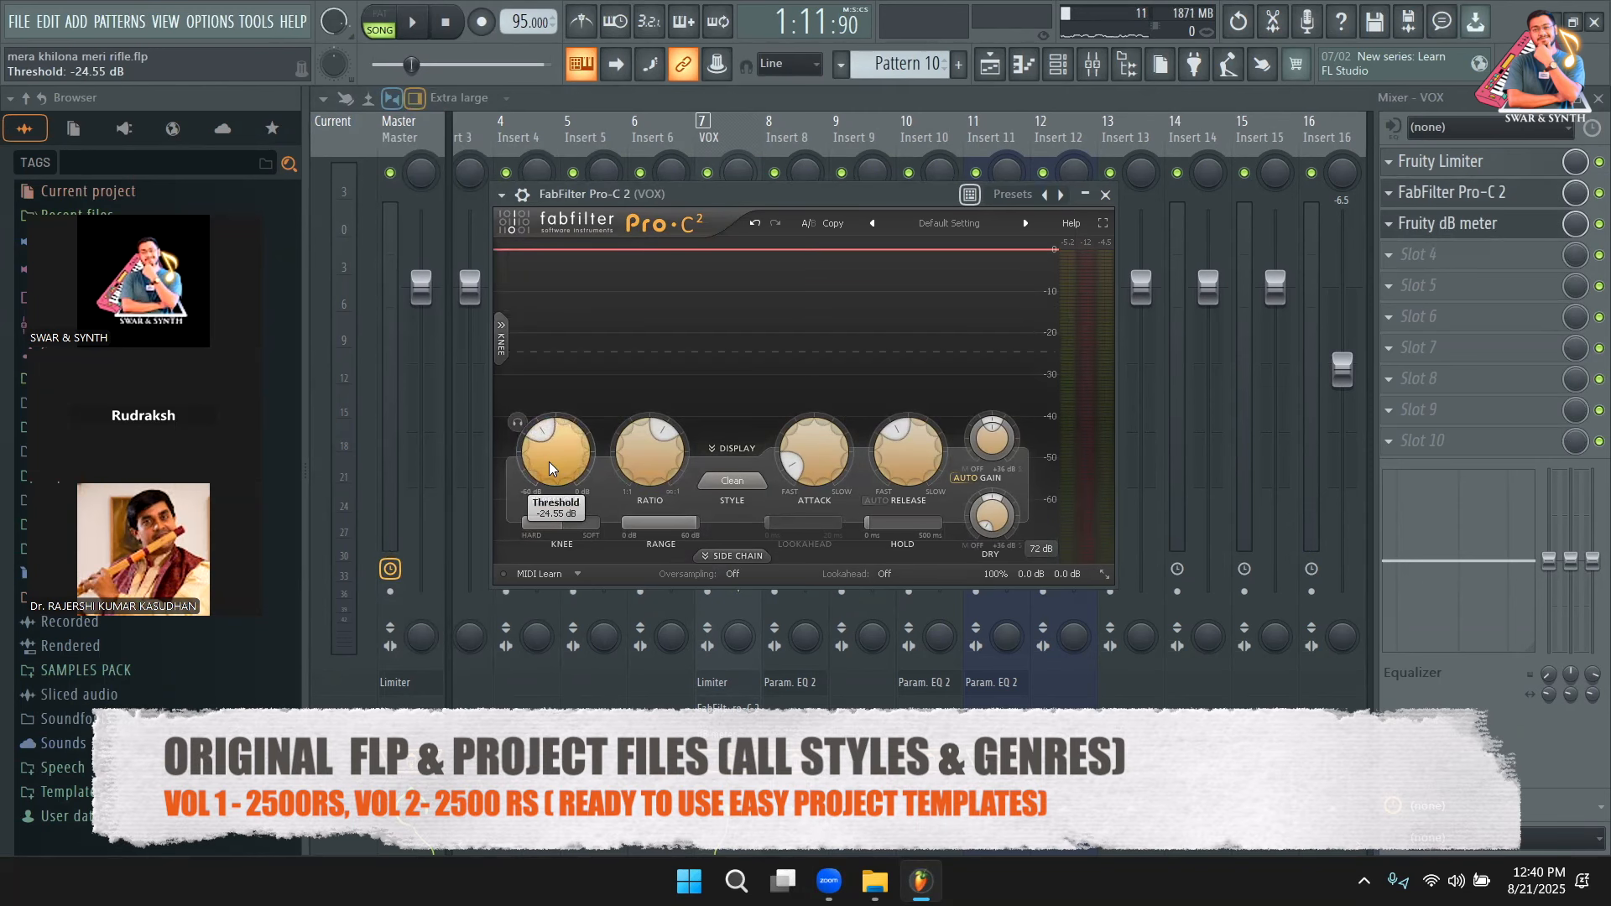
left_click(1542, 234)
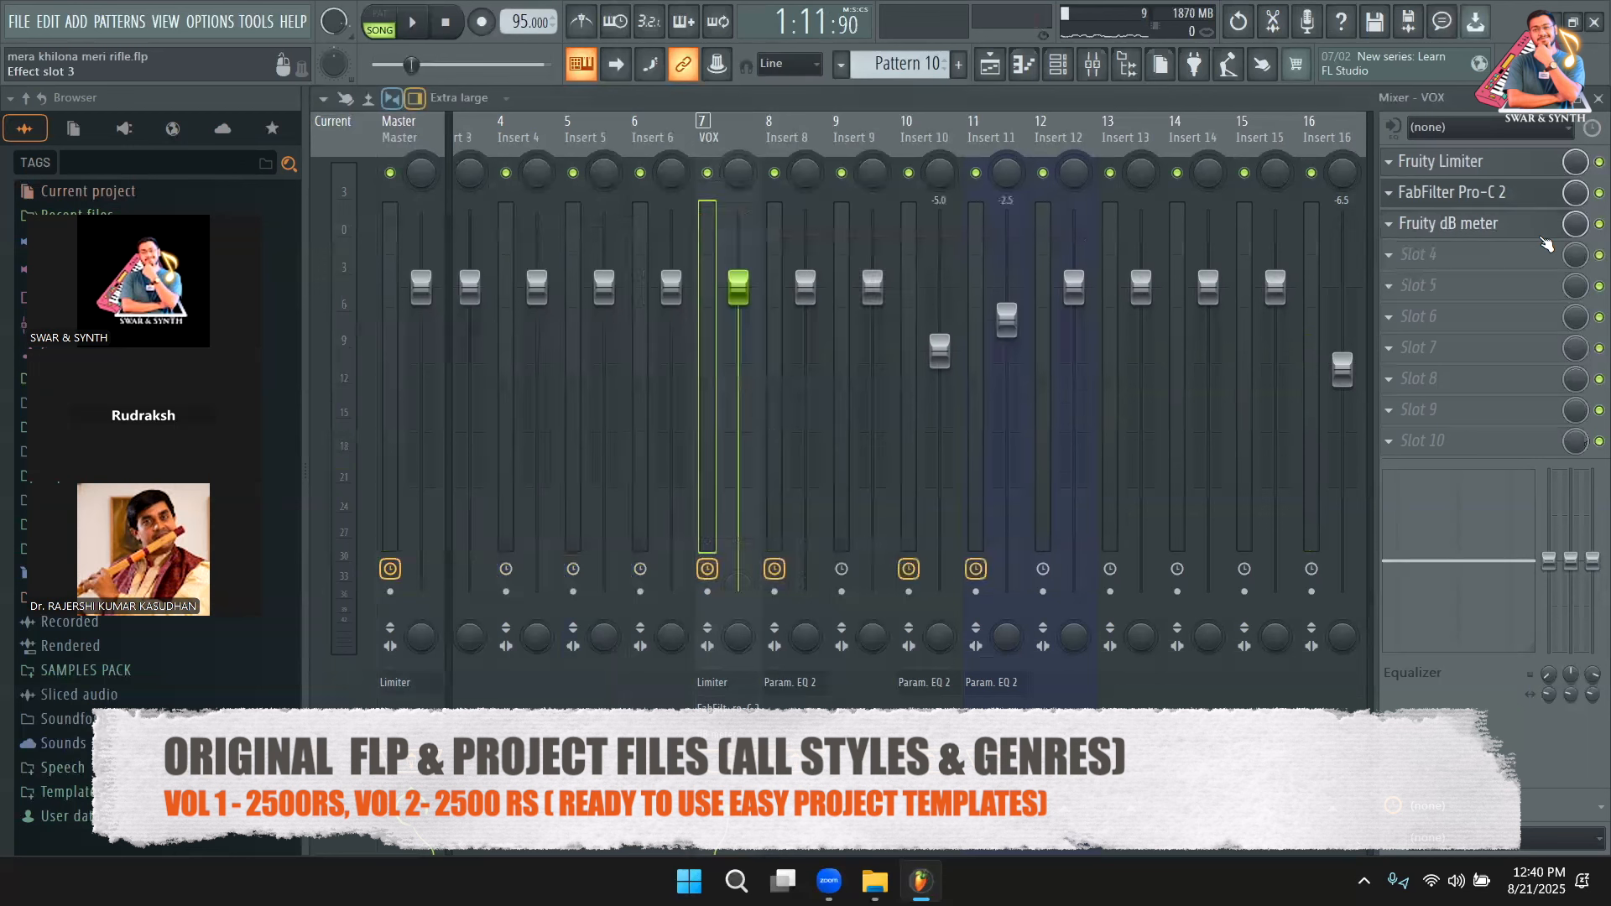
key("space")
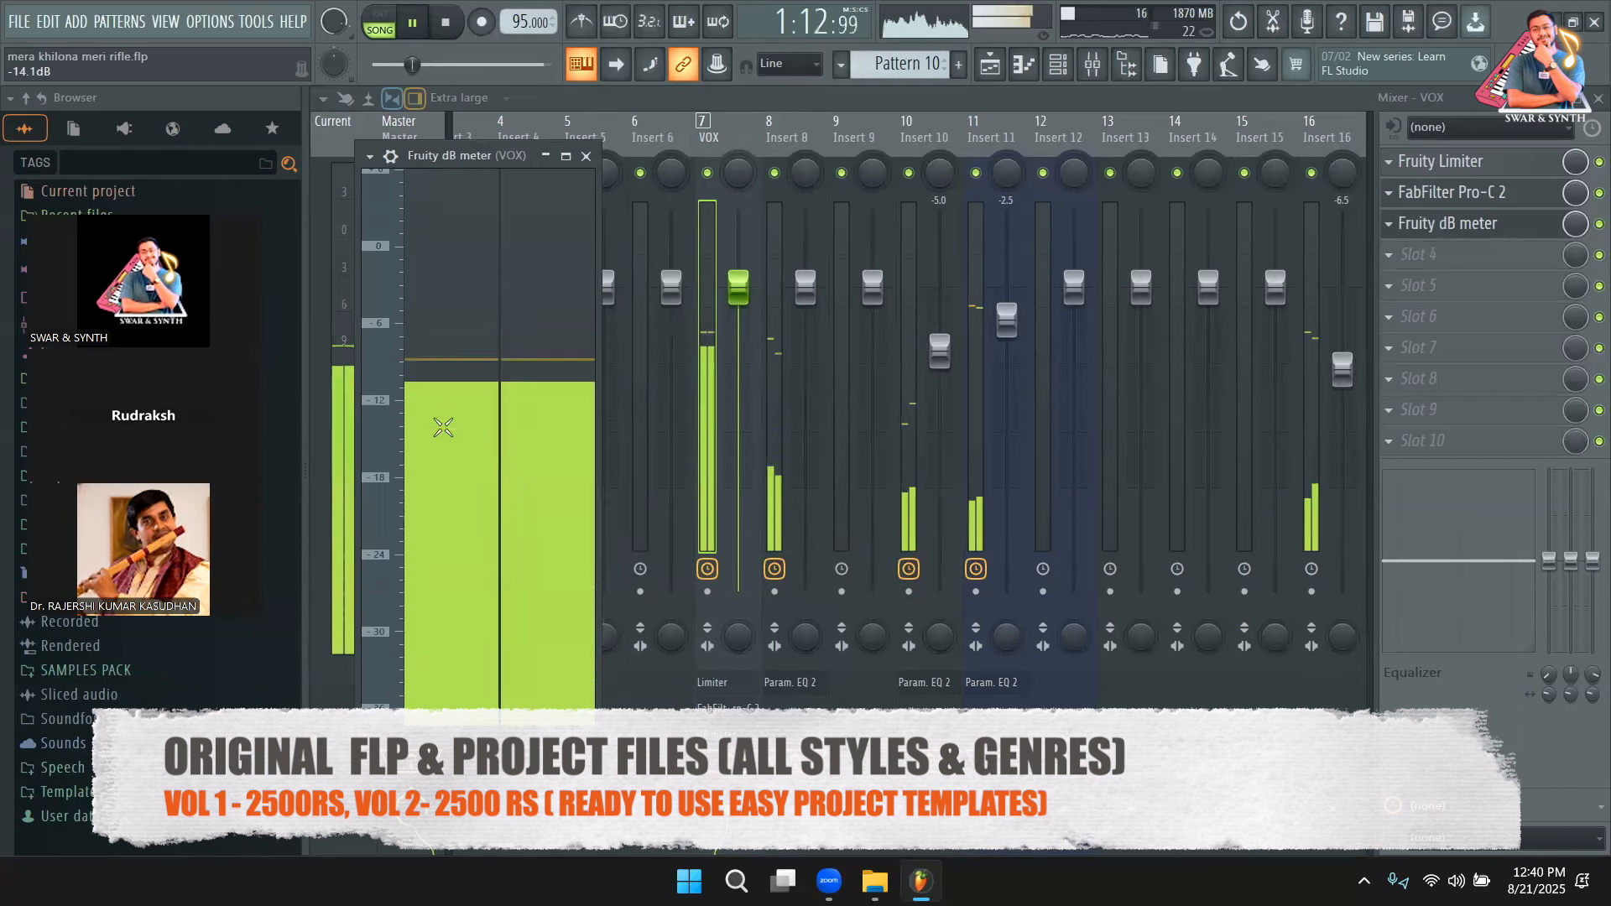
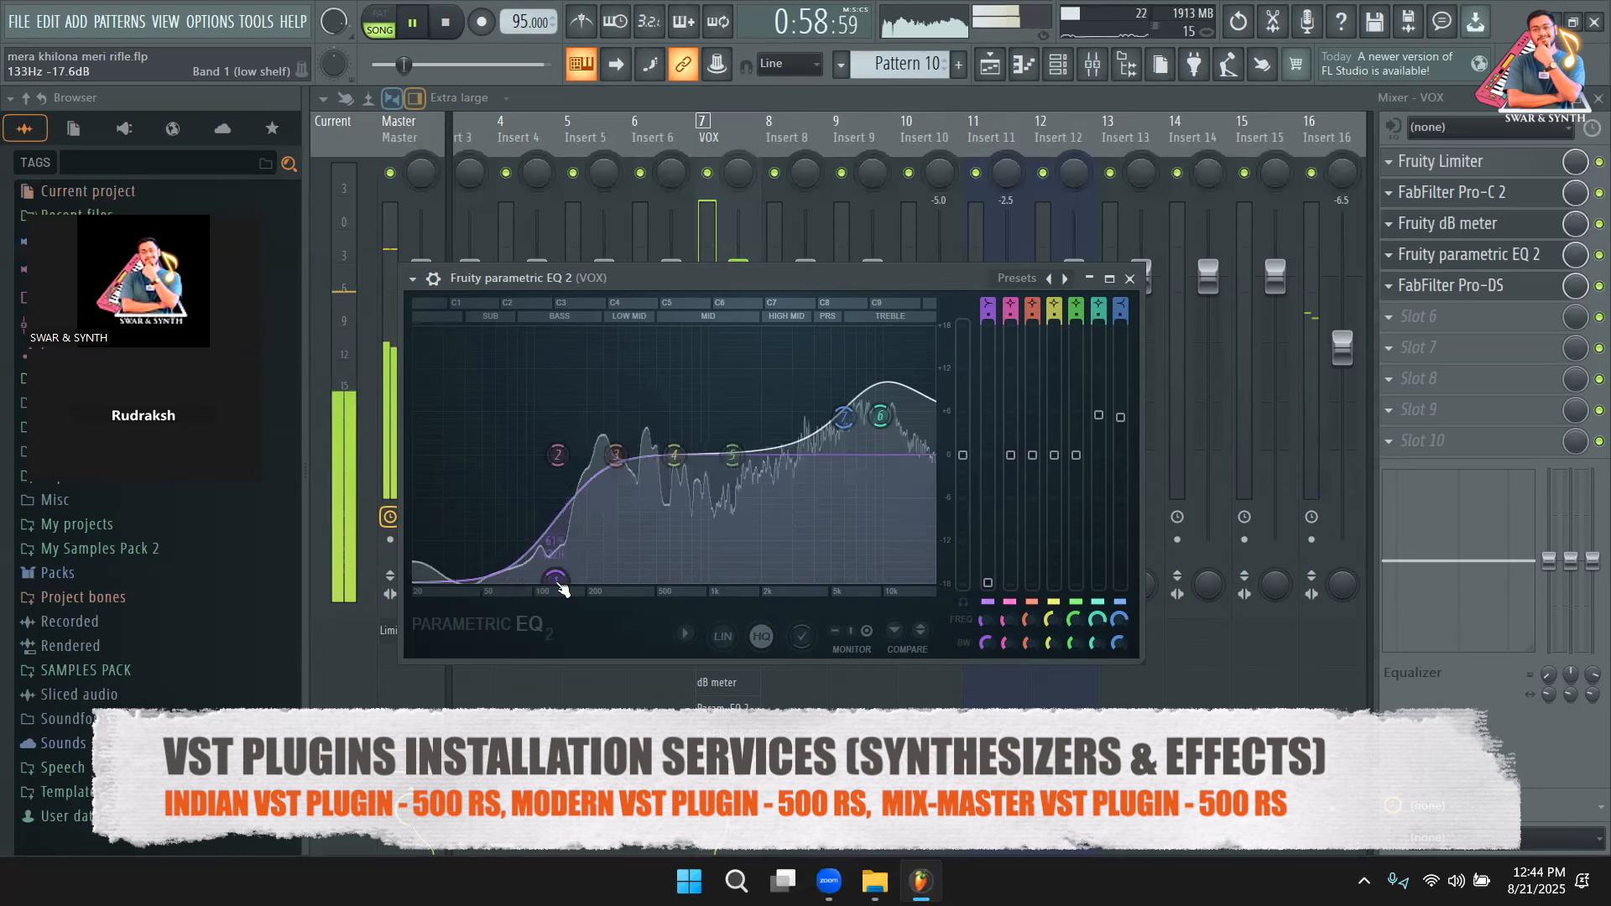
Slightly reduce the treble boost of bands 6 and 7 in VOX's Fruity parametric EQ 2, close it and stop playback.
left_click_drag(887, 422, 890, 429)
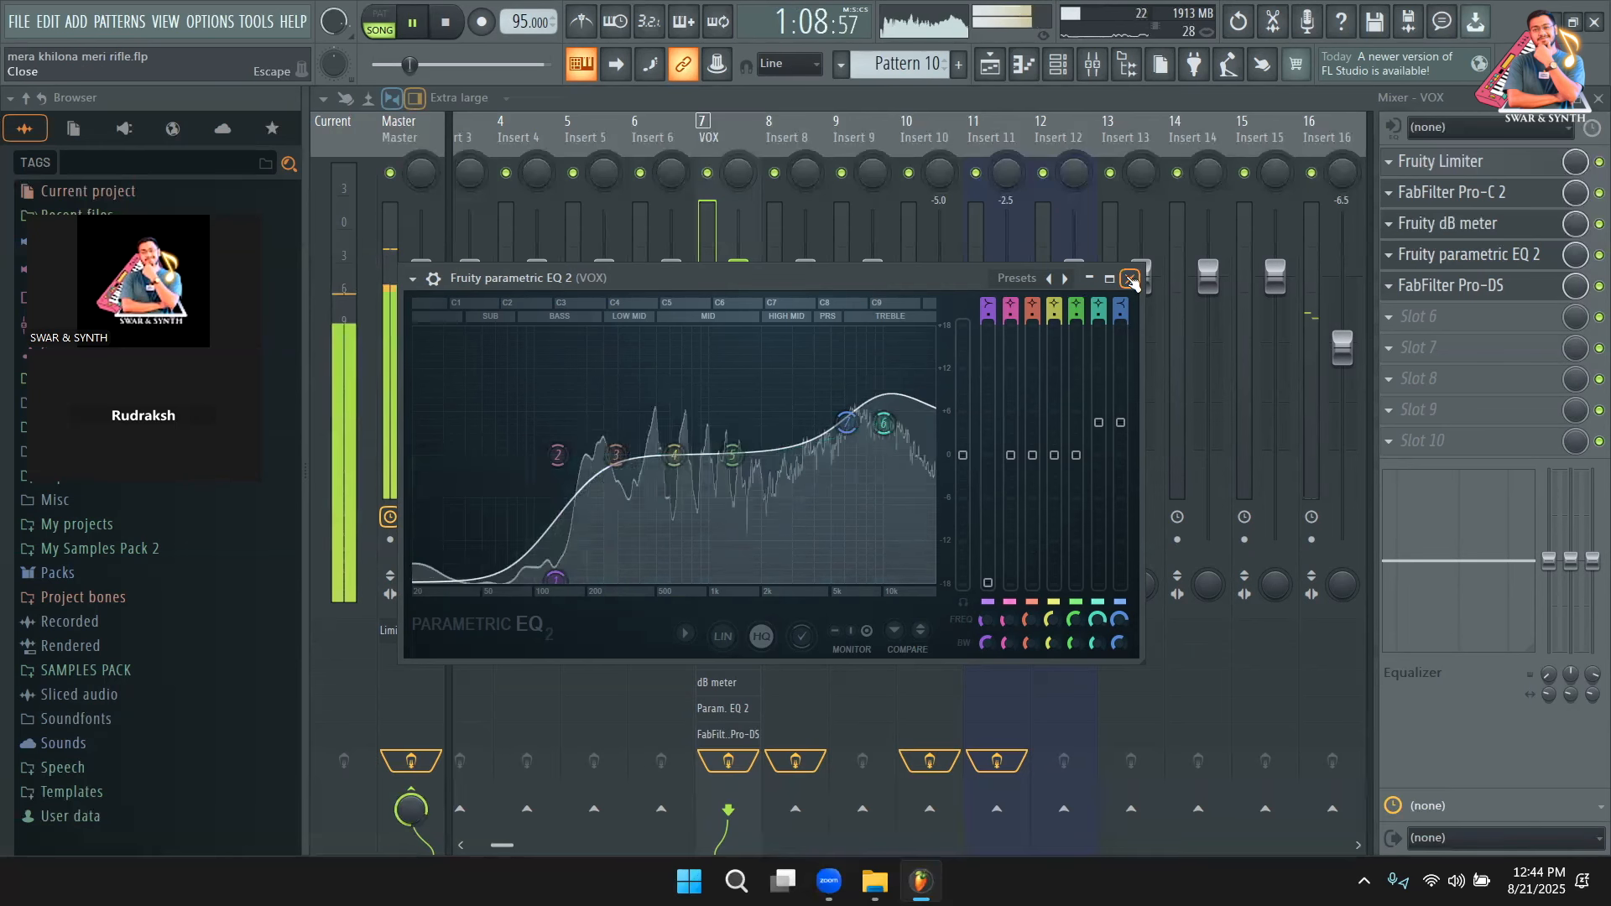
left_click(1133, 277)
key("space")
Play the section with all VOX effects bypassed and re-enable them to compare the processed vocal.
left_click(727, 760)
key("space")
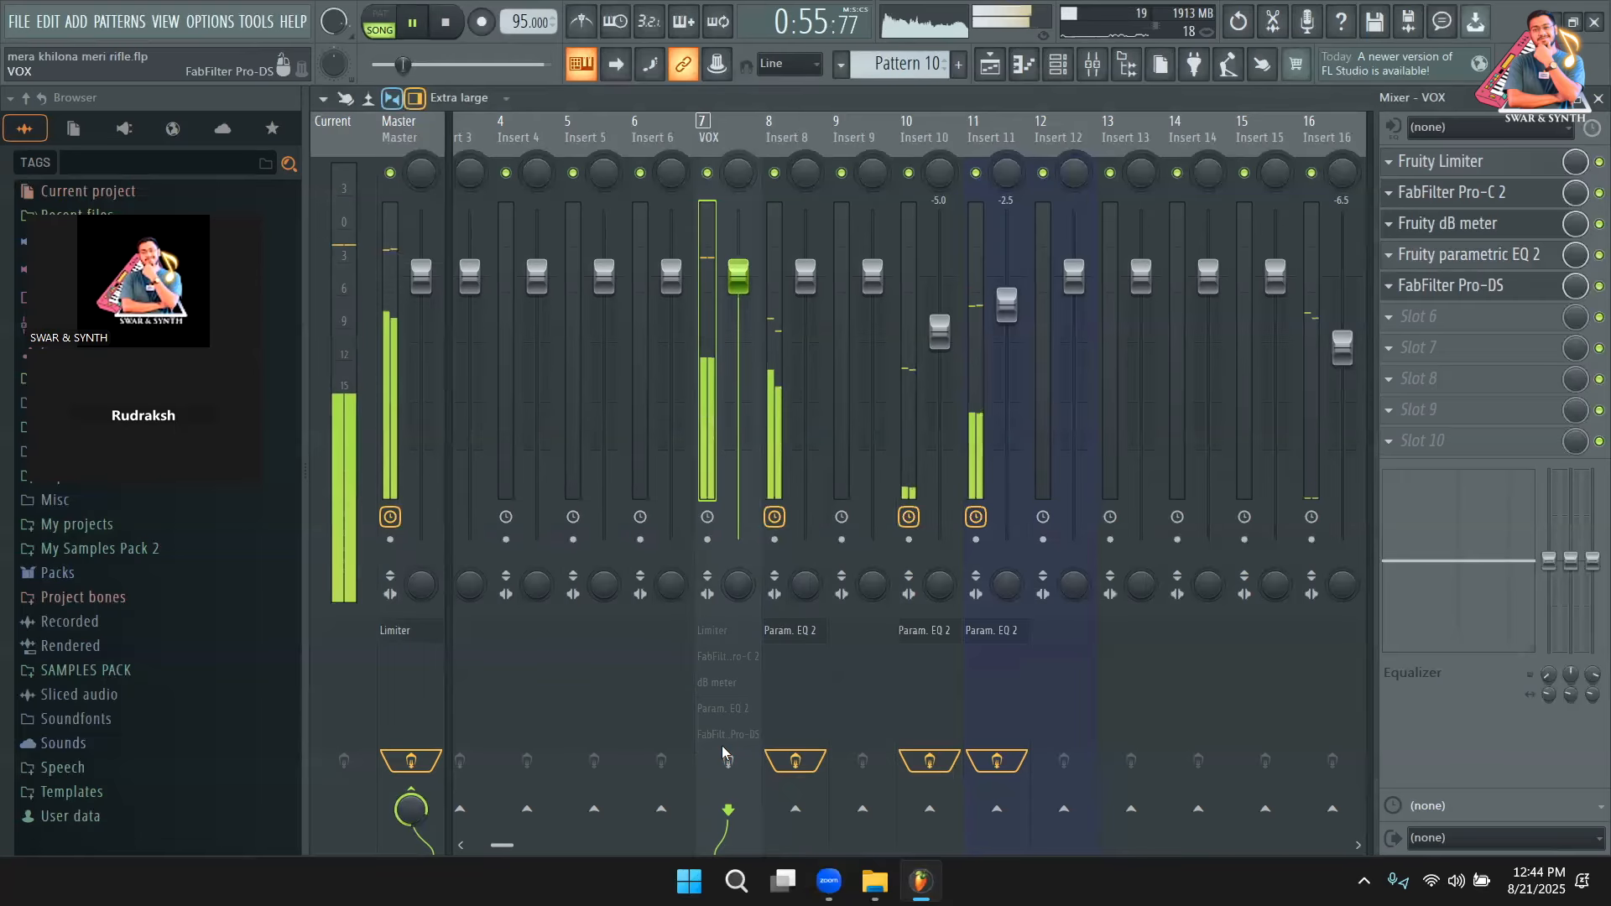
left_click(727, 759)
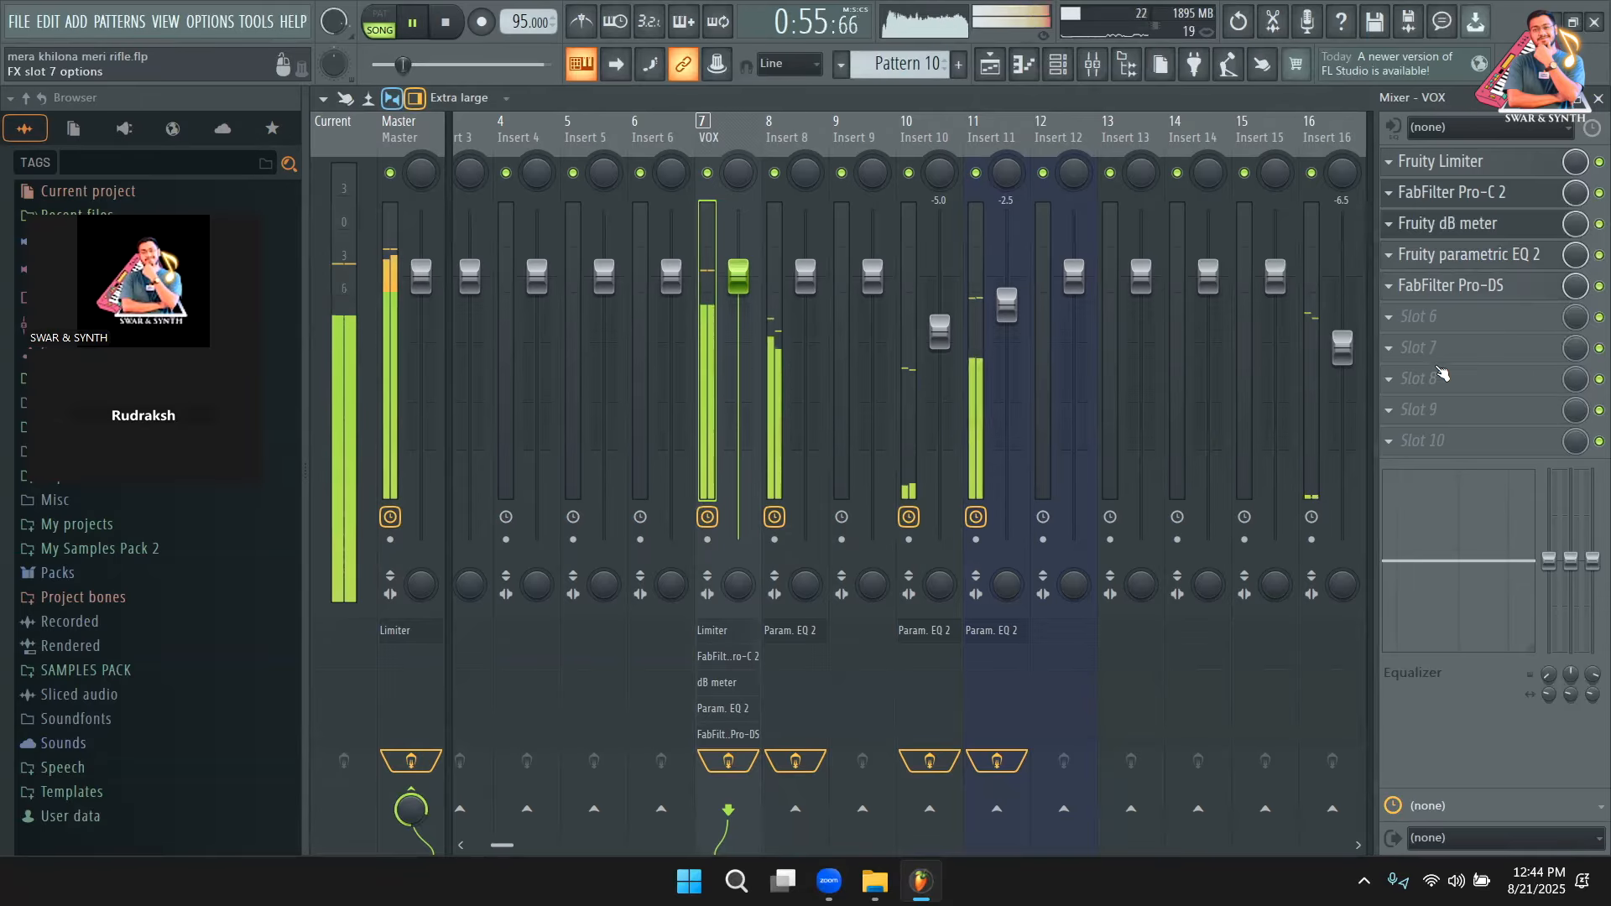
Add Fruity Reeverb 2 to VOX's sixth slot, reduce its wet level below 50% and play the section.
key("space")
left_click(1465, 324)
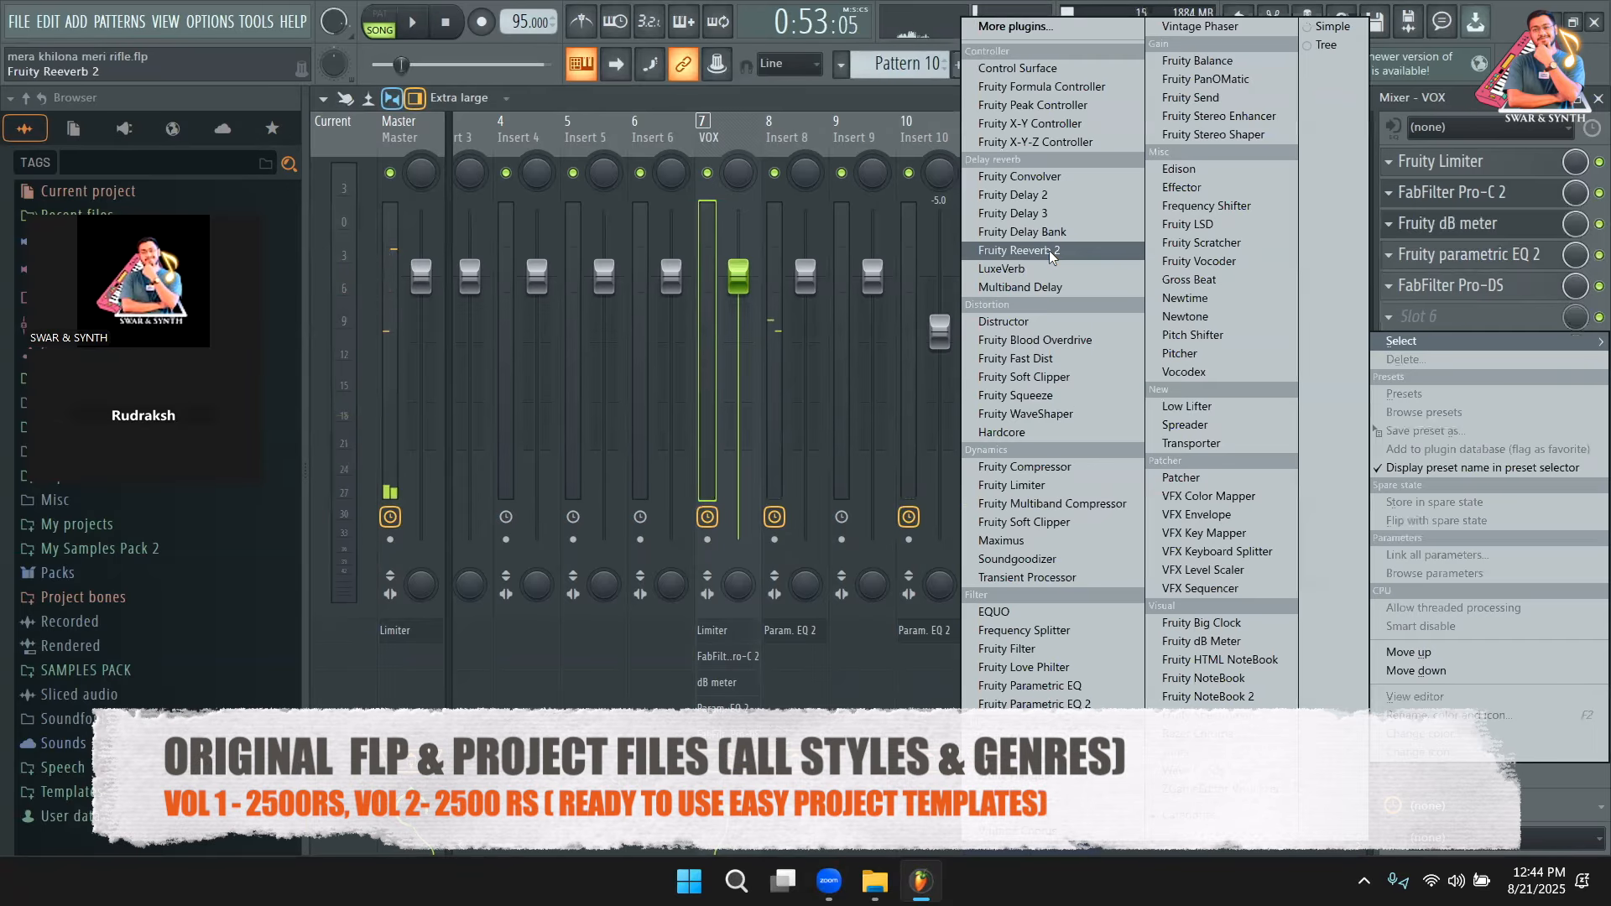
left_click(1050, 252)
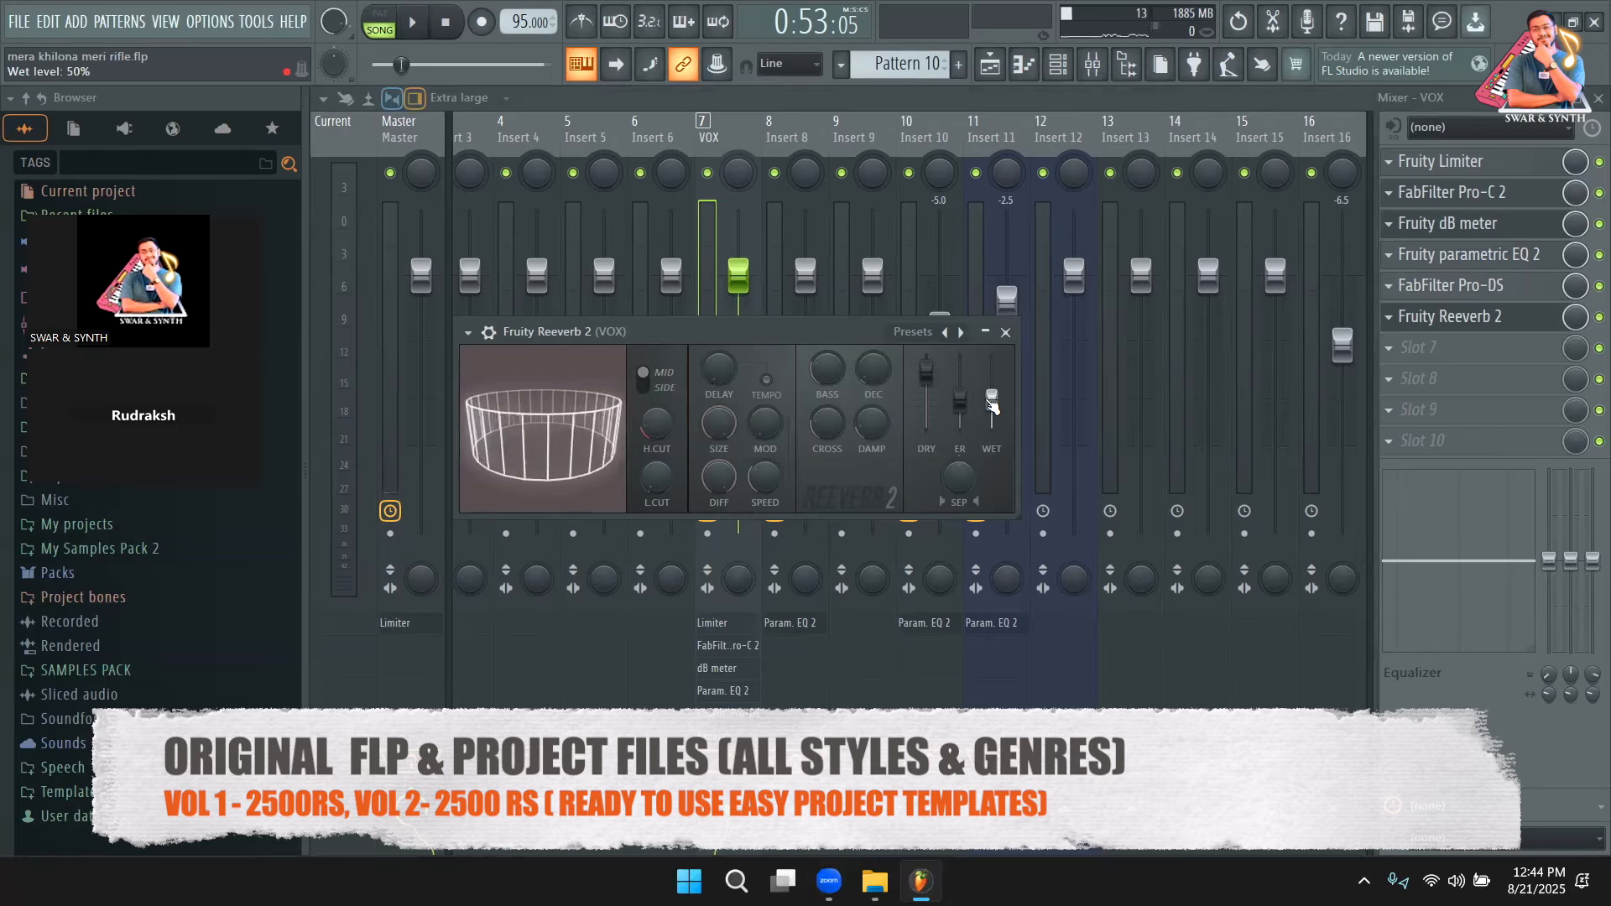
key("space")
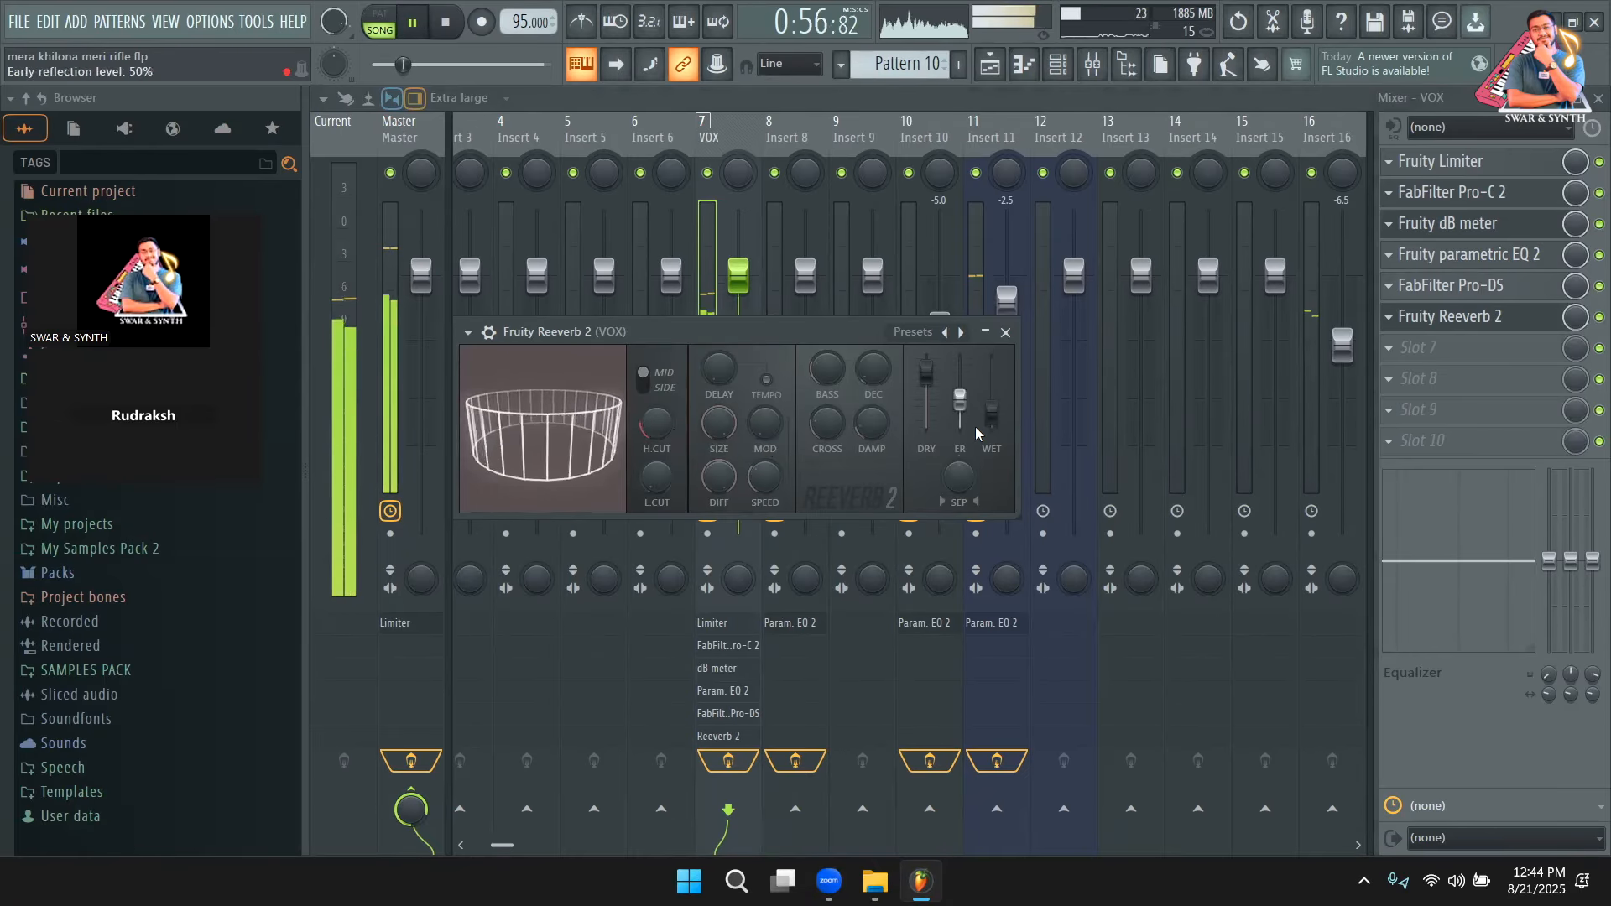
Add Fruity delay 2 to VOX's seventh slot, lower its input volume and feedback cutoff, and shift its time offset to the right.
left_click(1400, 369)
left_click(1007, 232)
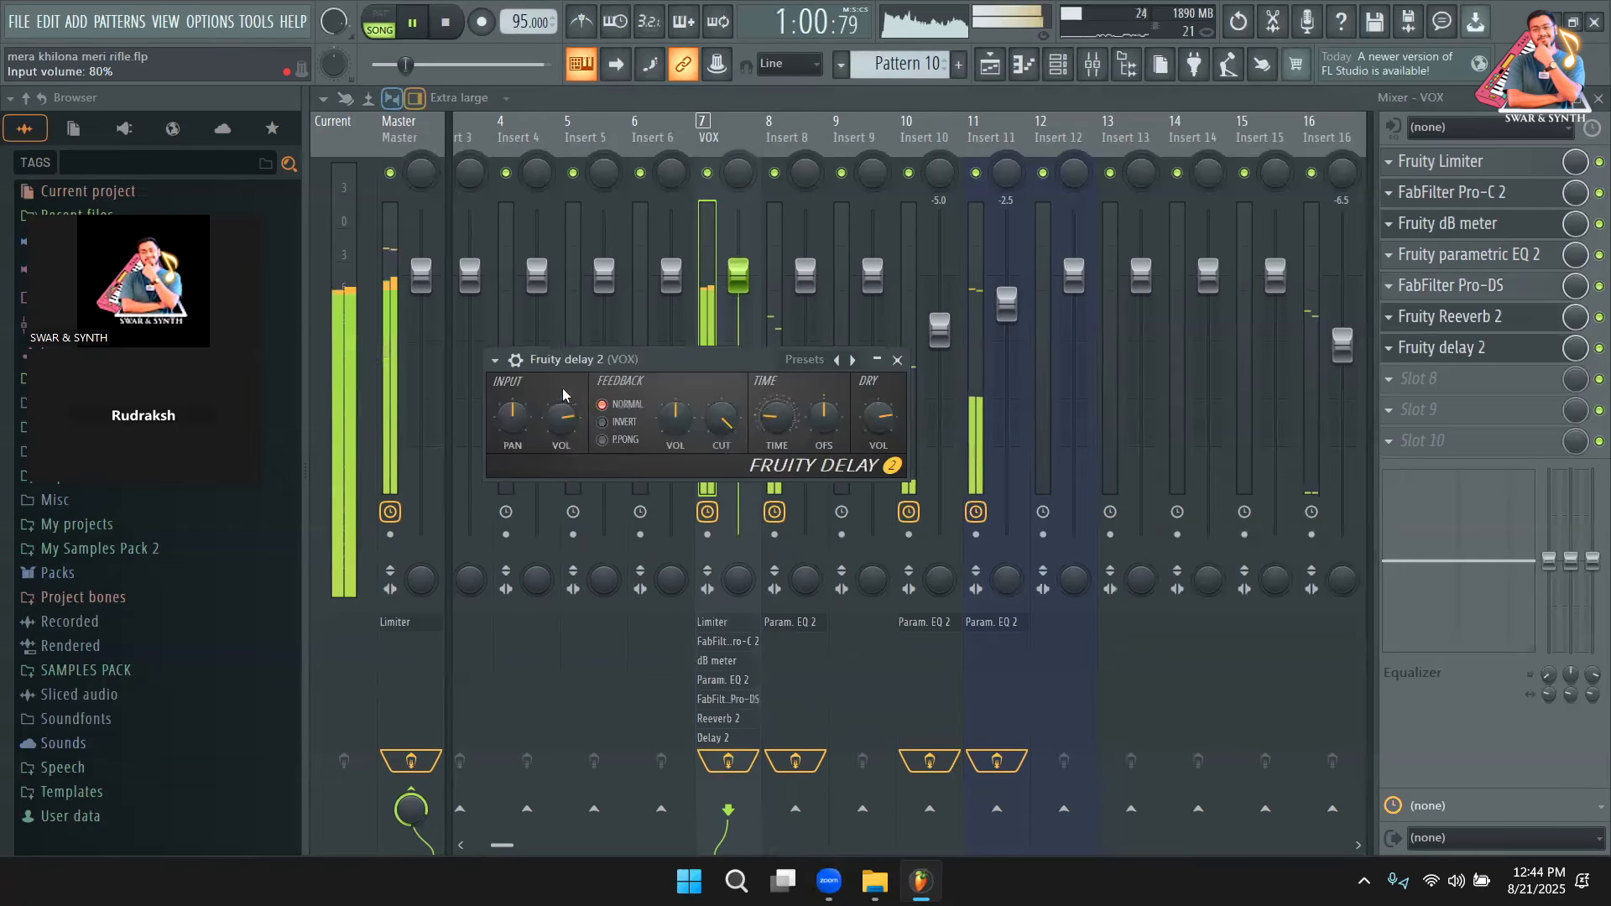
left_click_drag(563, 419, 562, 410)
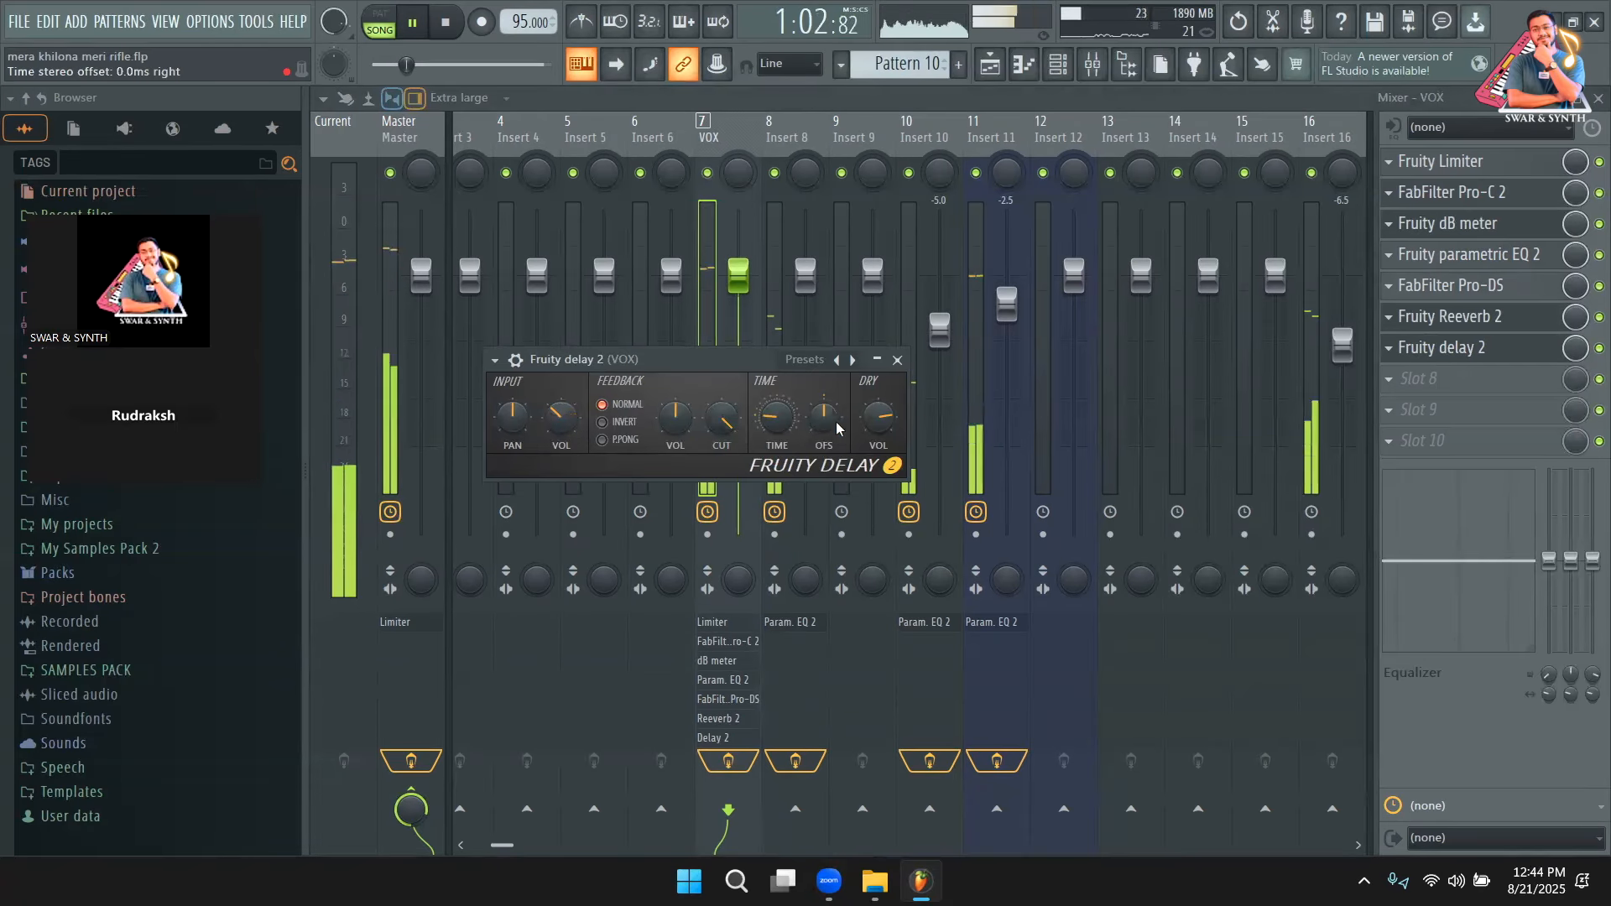
left_click_drag(835, 426, 834, 403)
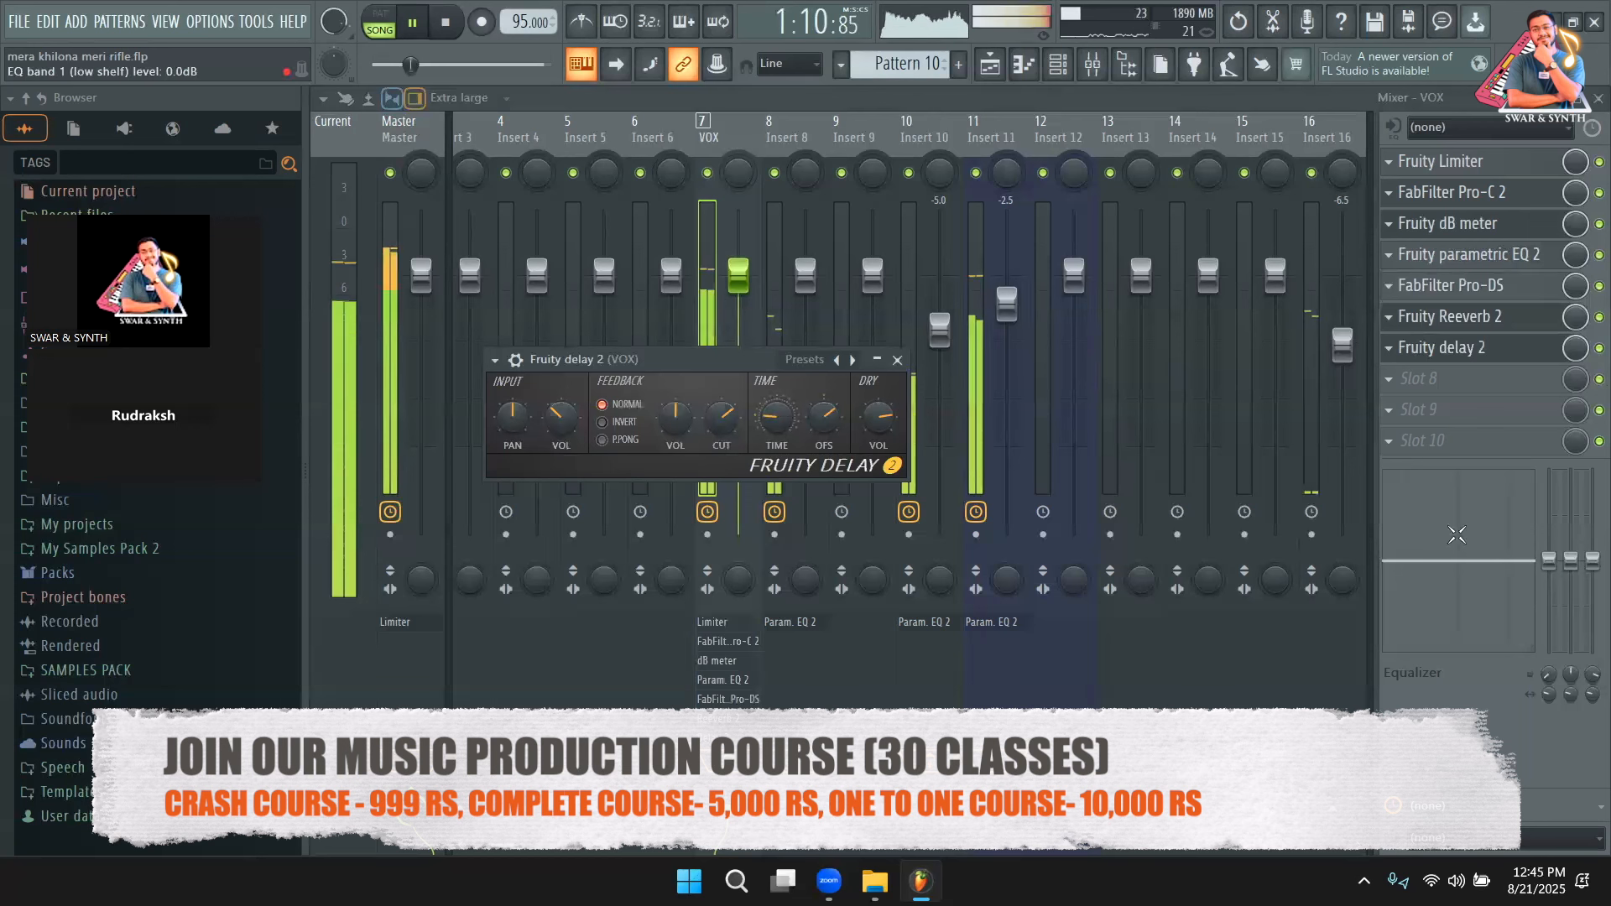
left_click(709, 143)
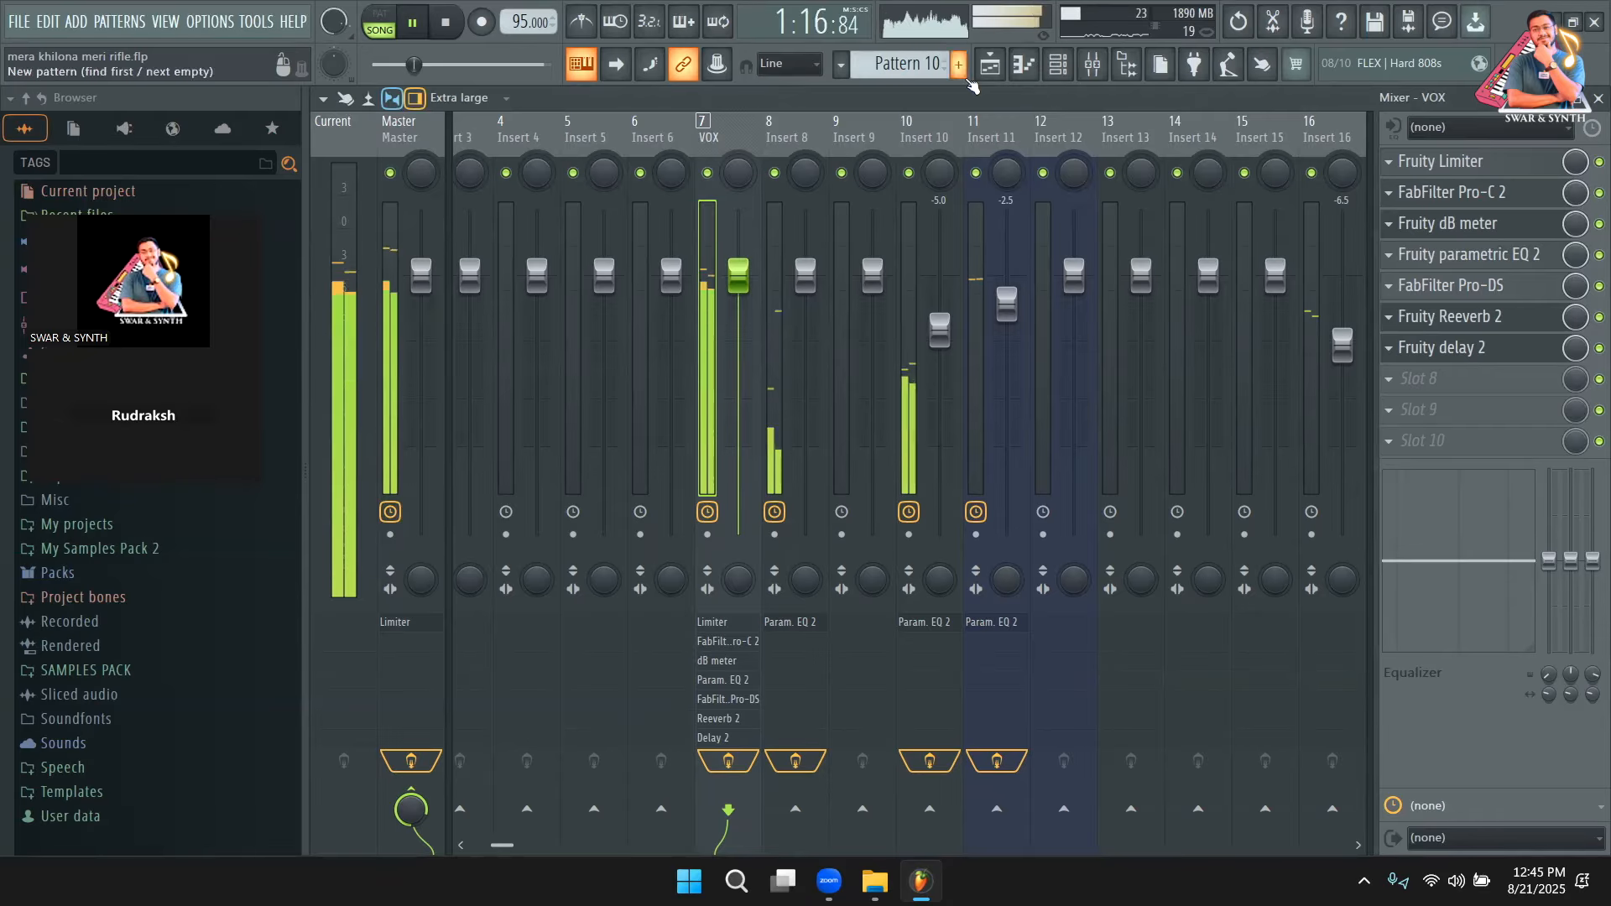
Move the playlist playhead to bar 16, play the song from there and watch the mixer levels.
key("space")
key("F5")
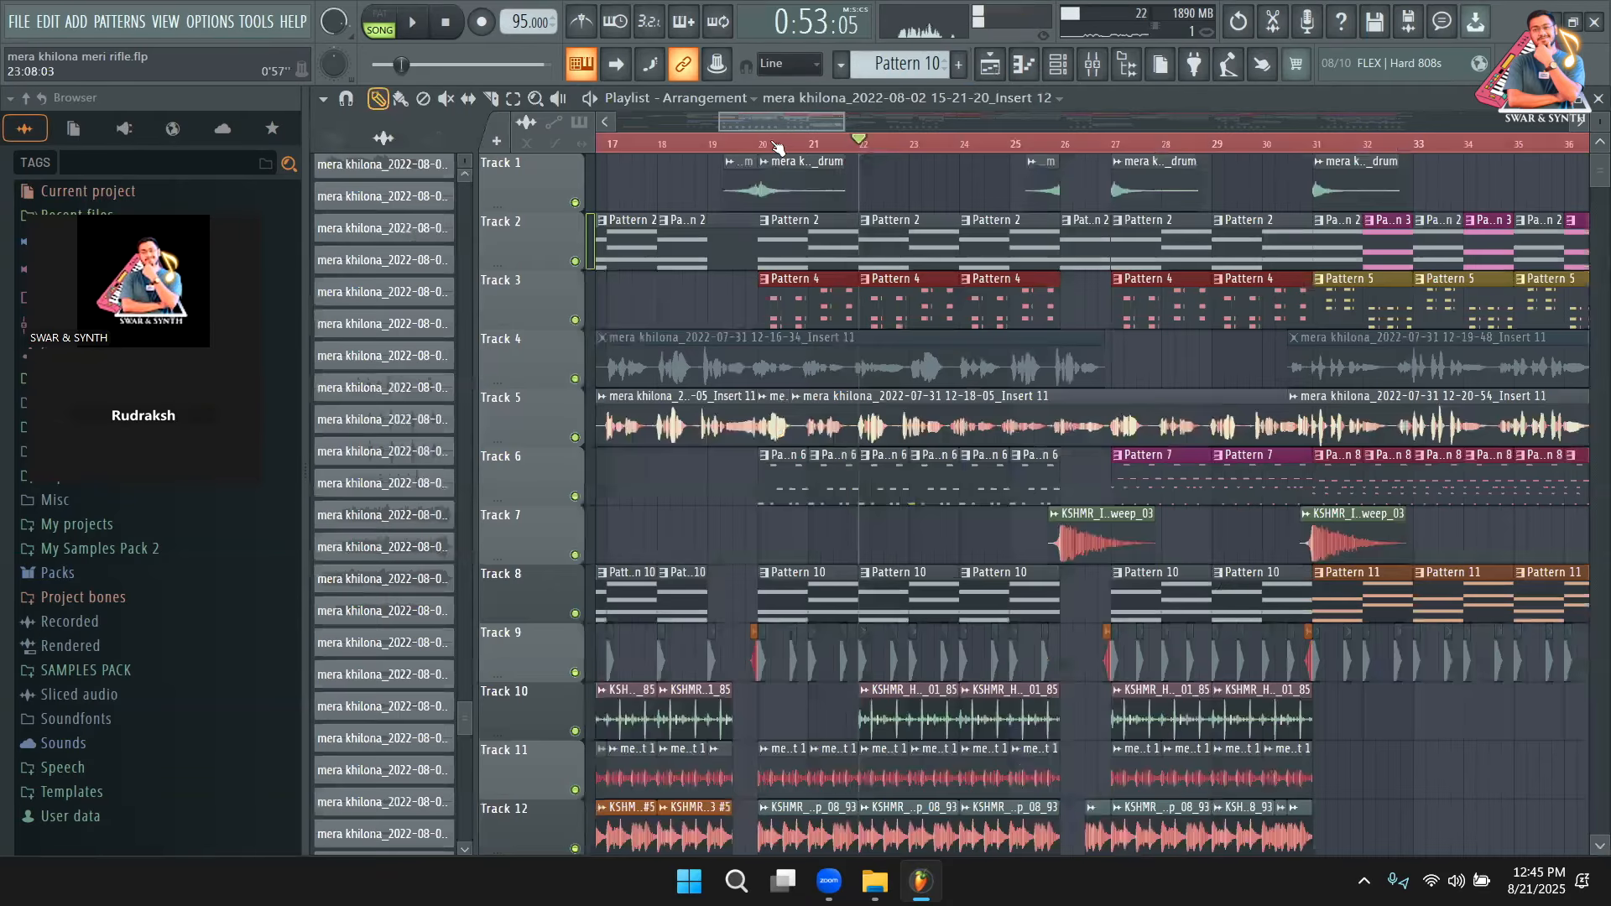
scroll(850, 127, "down", 2)
left_click(881, 157)
key("space")
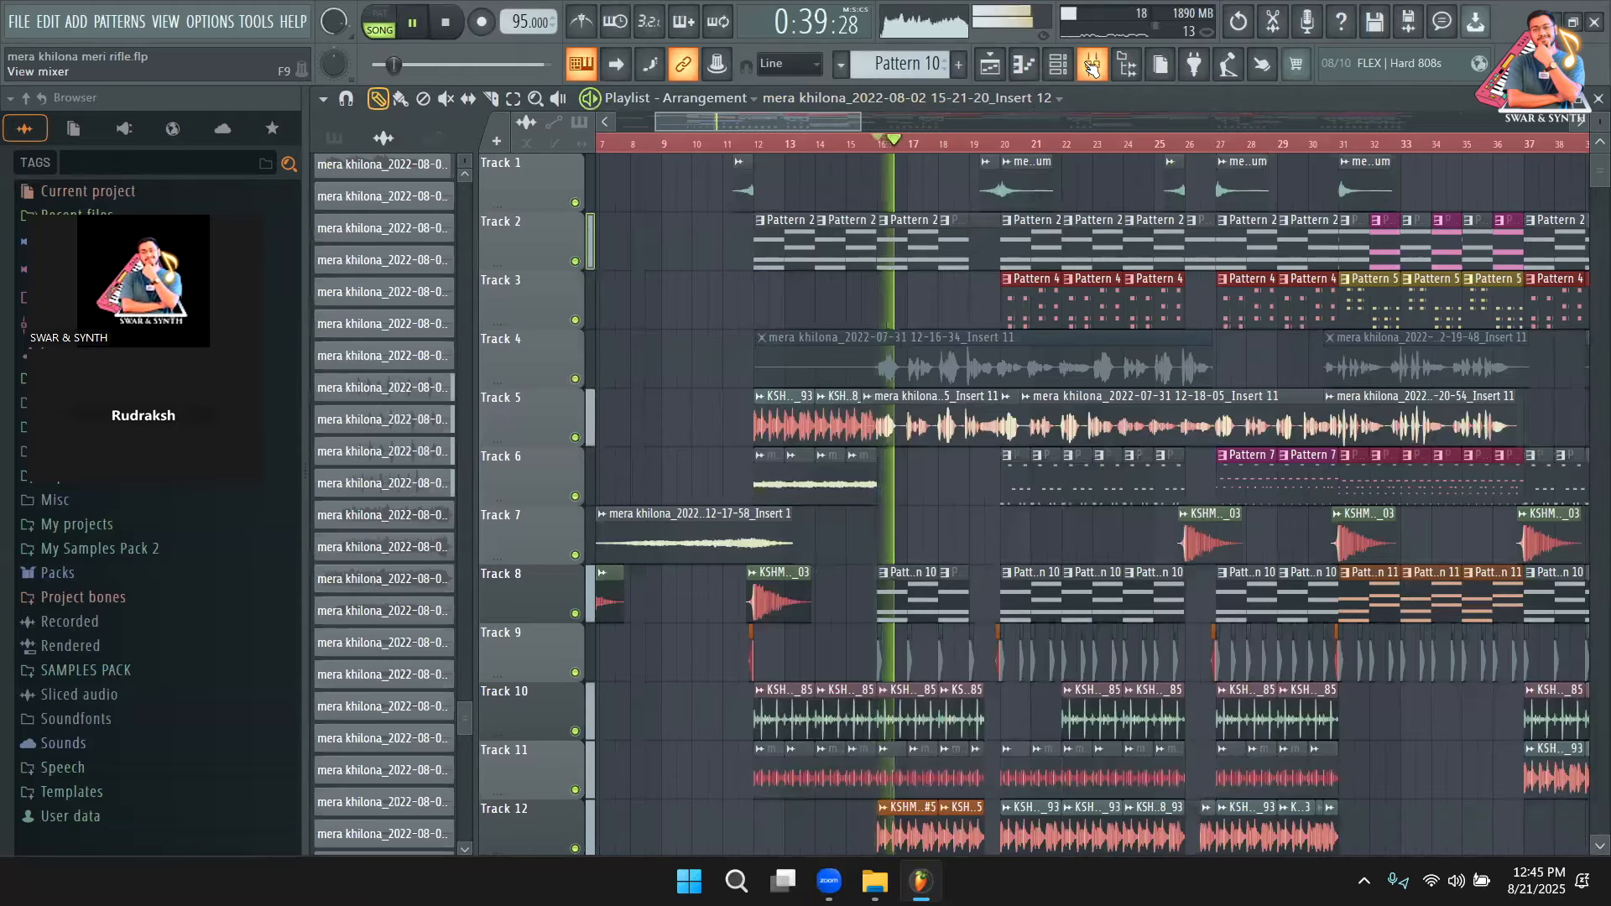
left_click(1092, 66)
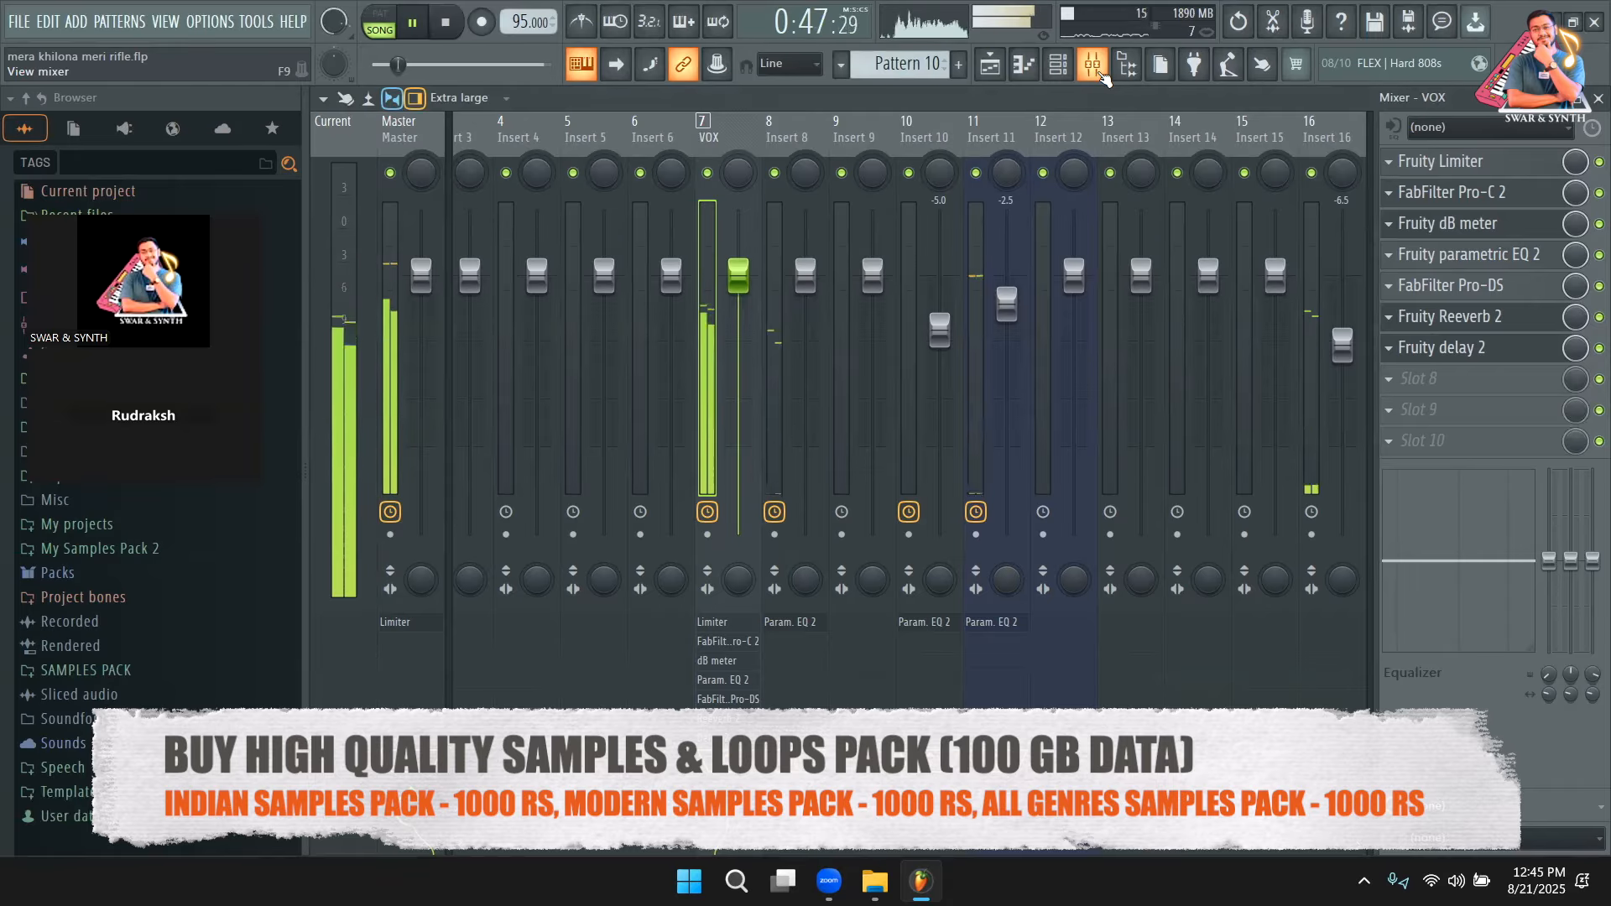
Lower the channel volume of Track 17's audio clip (12-27-32_Insert 2) to 69%, stop playback and close its settings.
left_click(990, 63)
scroll(1005, 397, "down", 9)
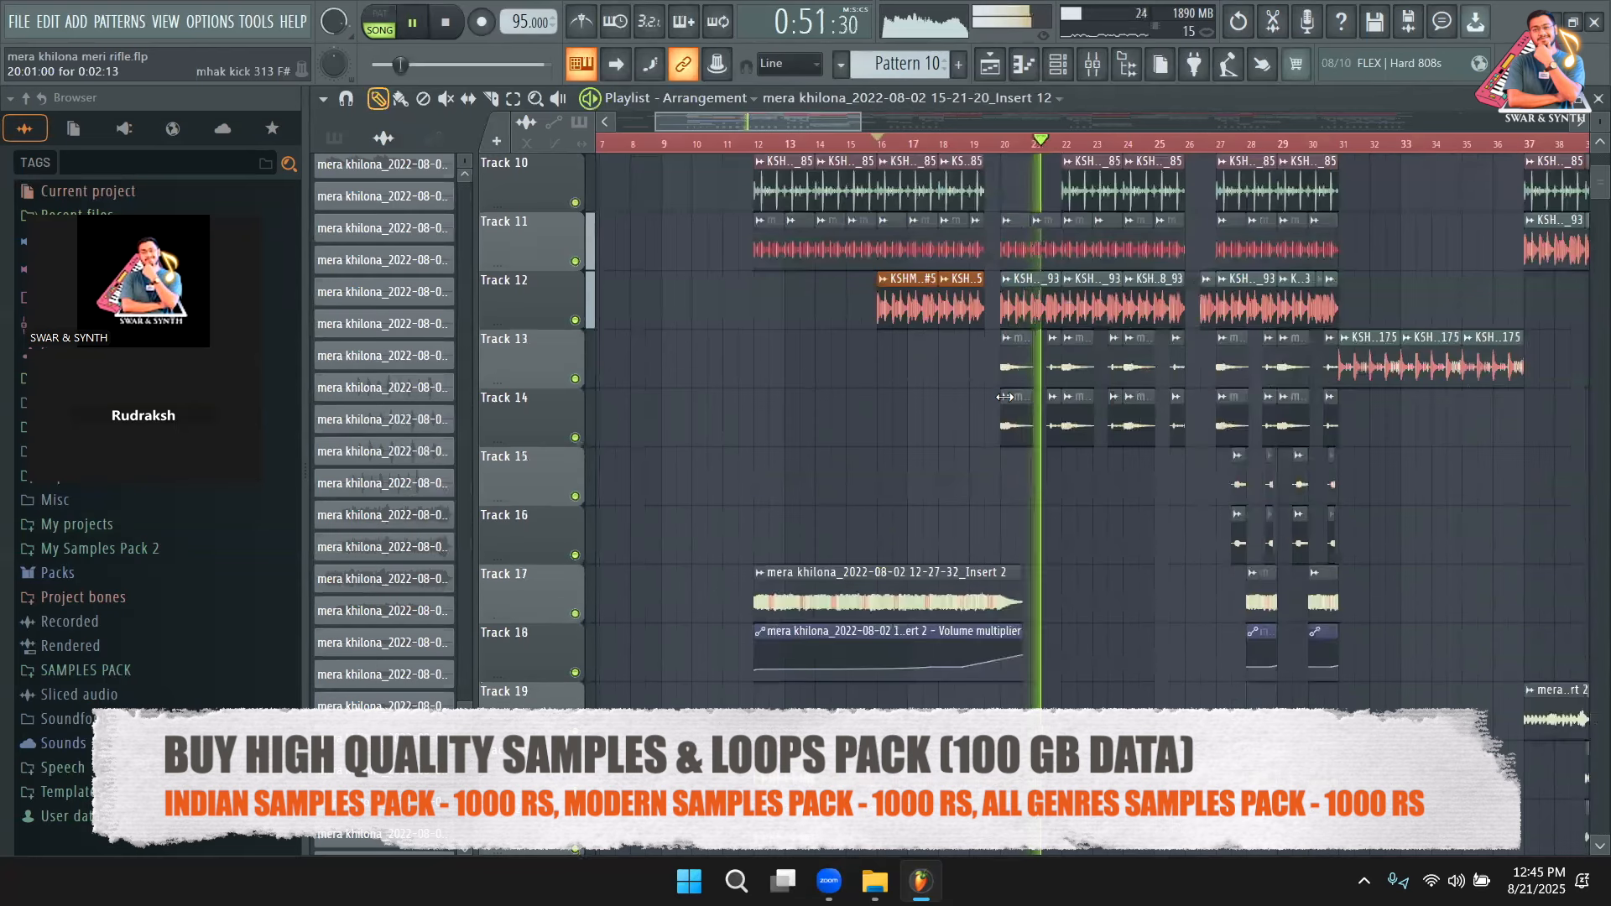
scroll(1005, 397, "down", 1)
double_click(938, 547)
left_click_drag(890, 366, 889, 377)
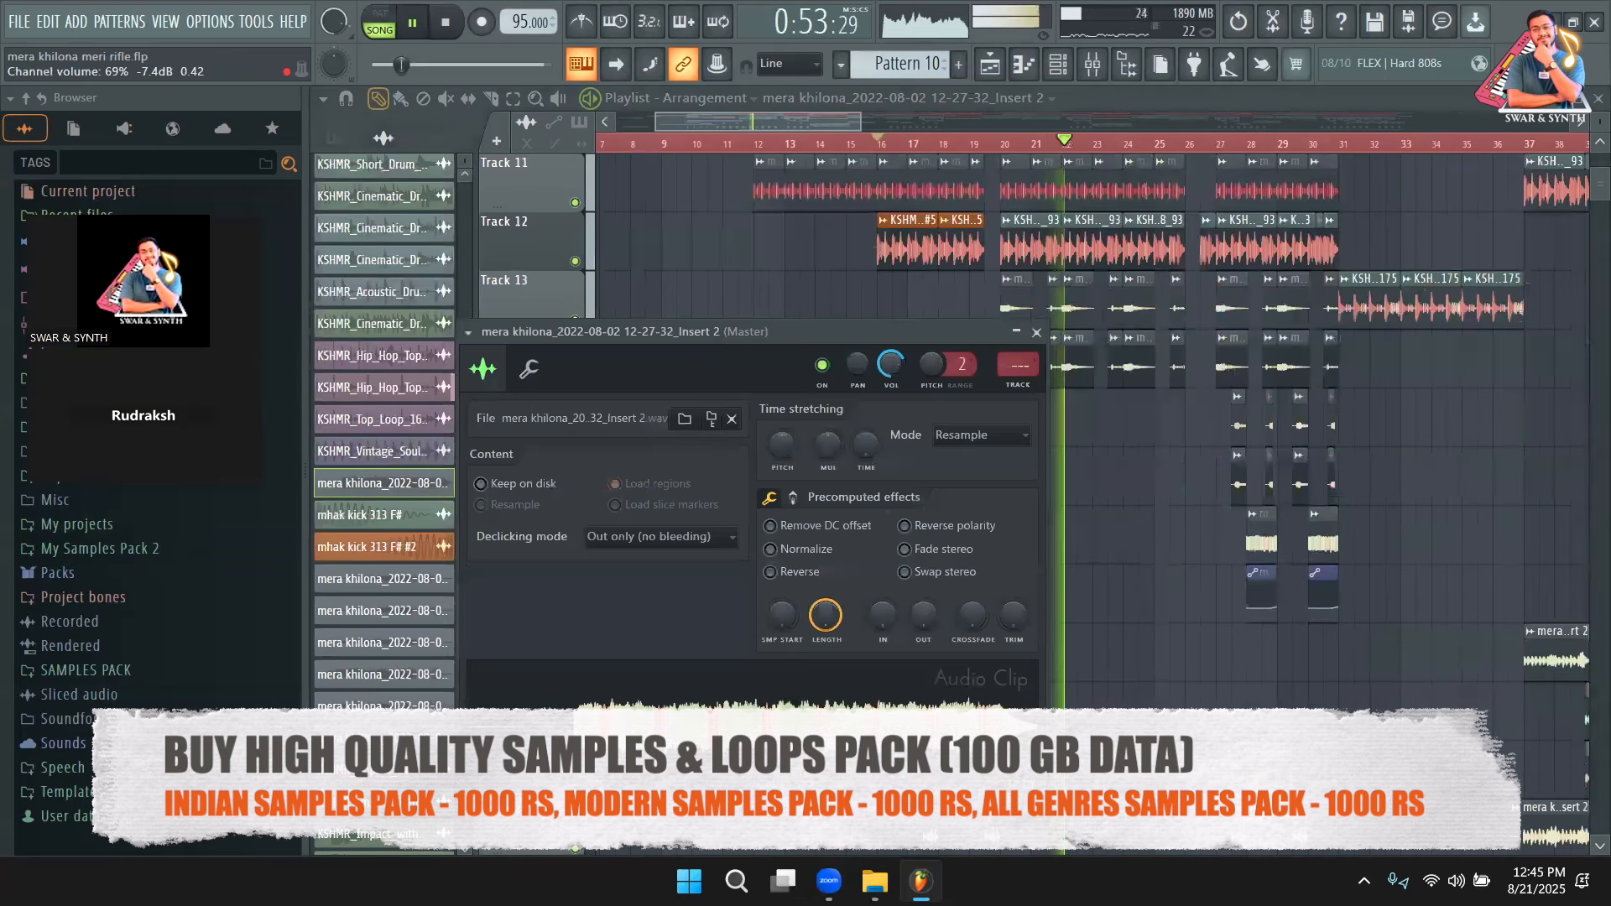
key("space")
key("Escape")
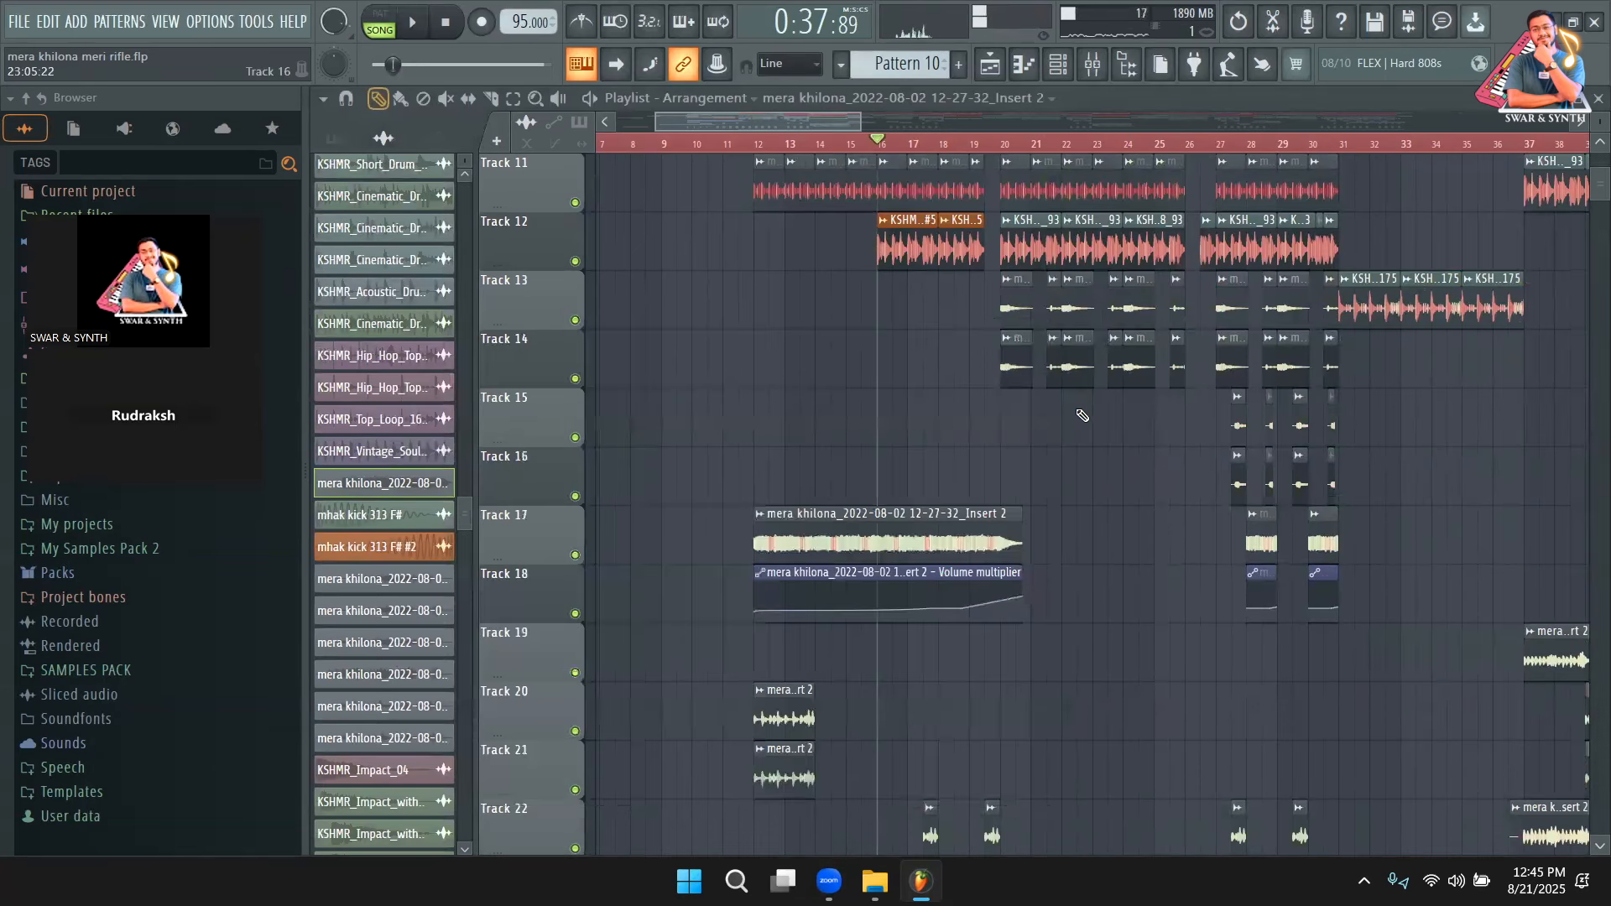
Solo the VOX mixer insert, play the vocal alone and open its Fruity delay 2 settings.
left_click(1092, 65)
left_click(735, 133)
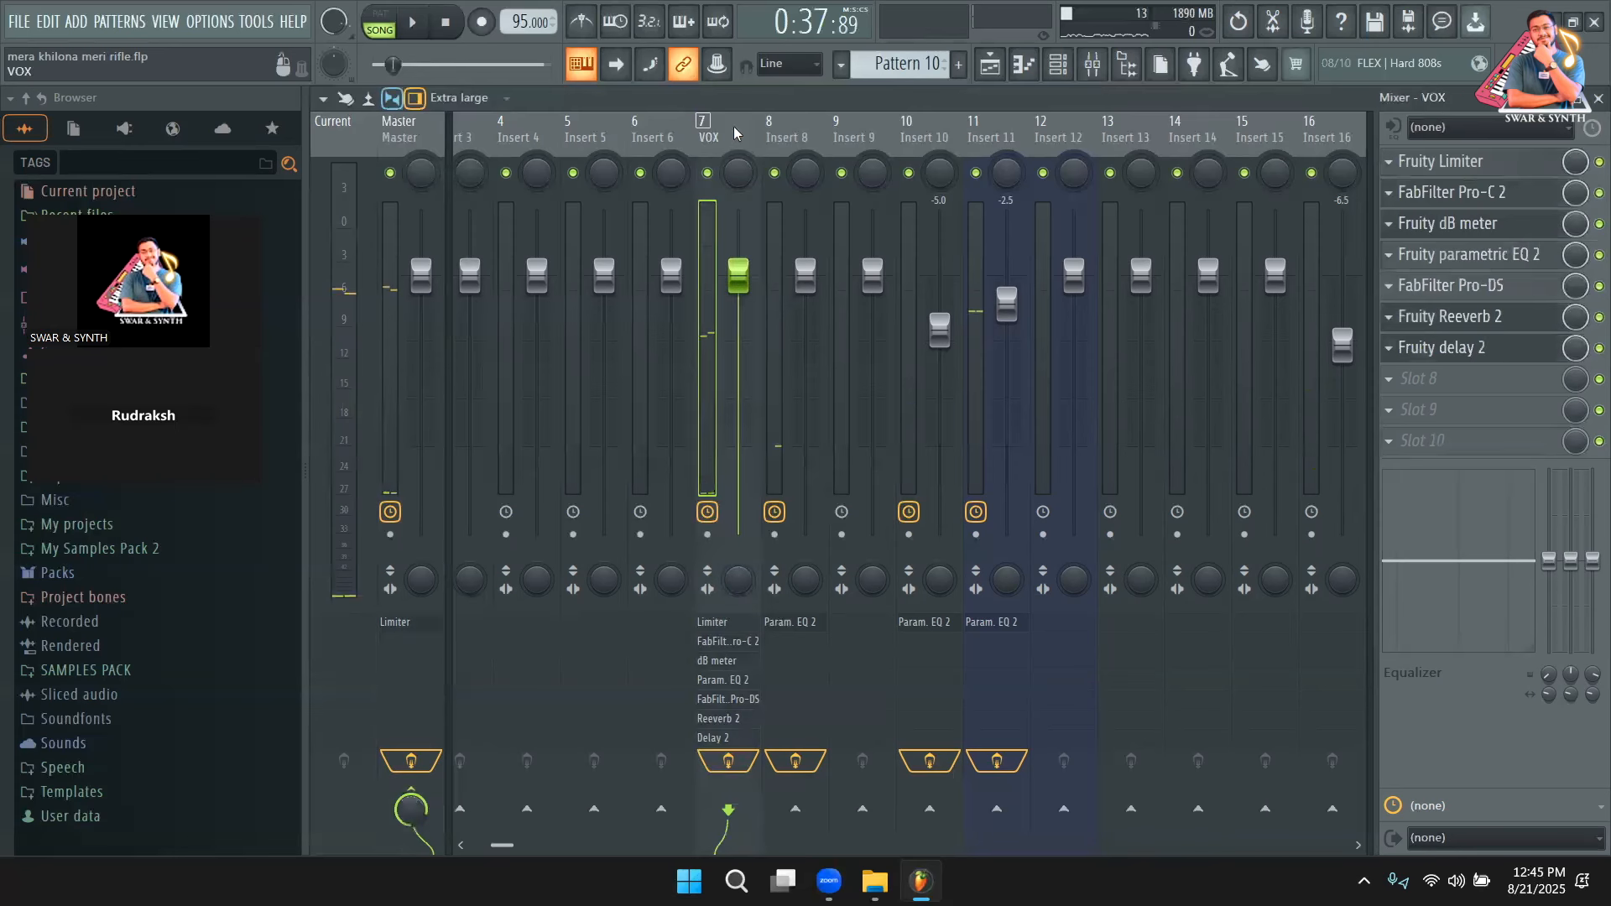
left_click(1470, 347)
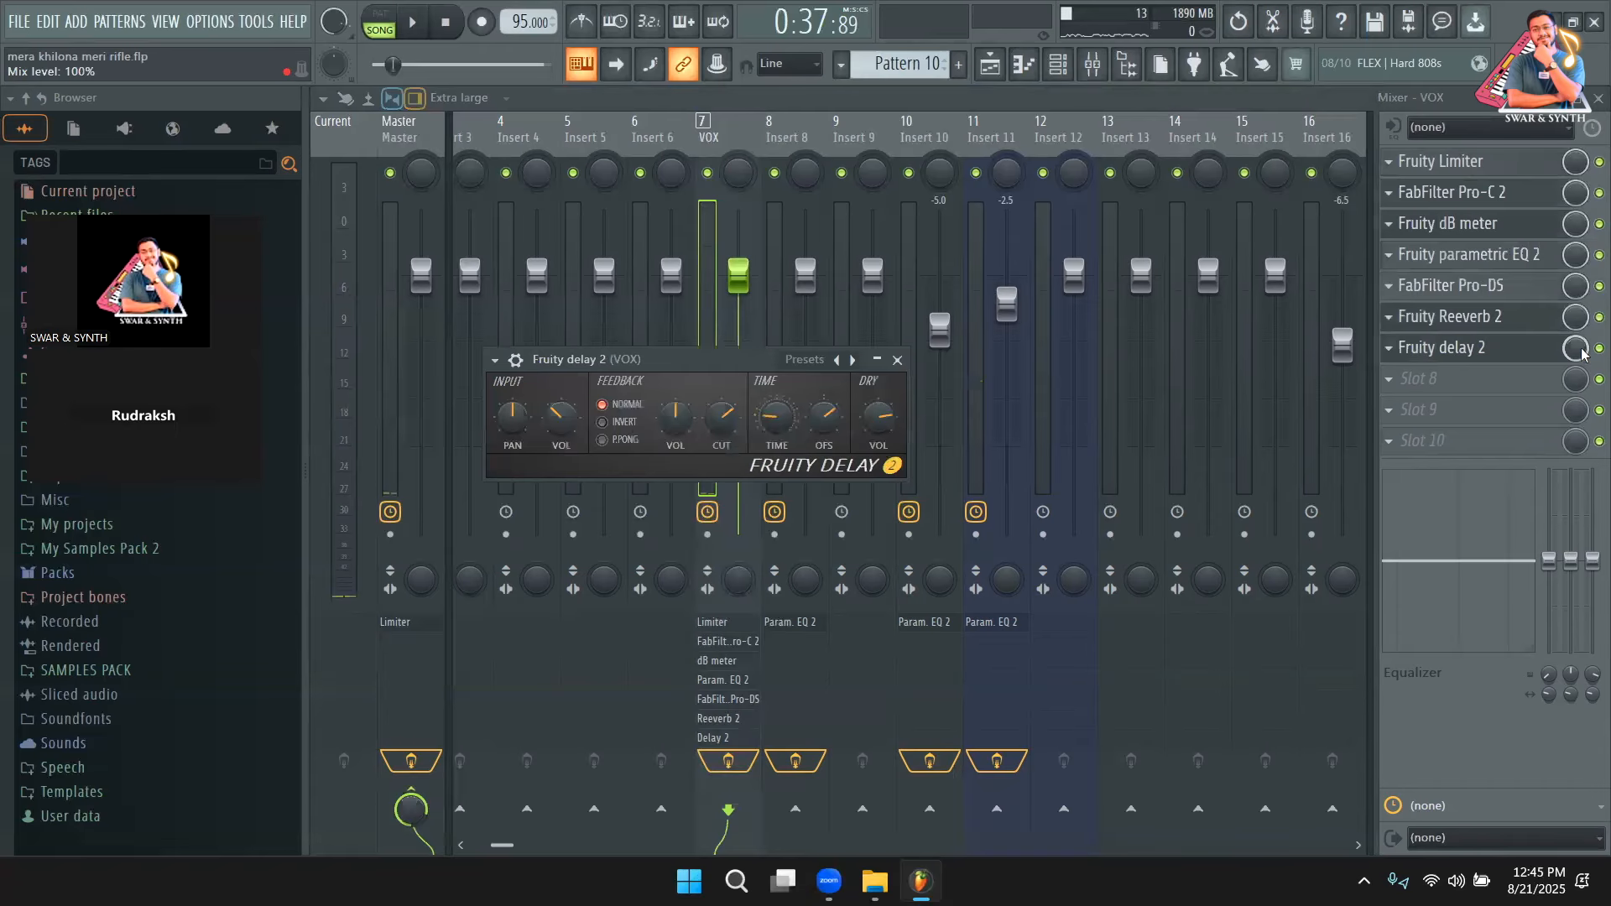
right_click(707, 173)
key("space")
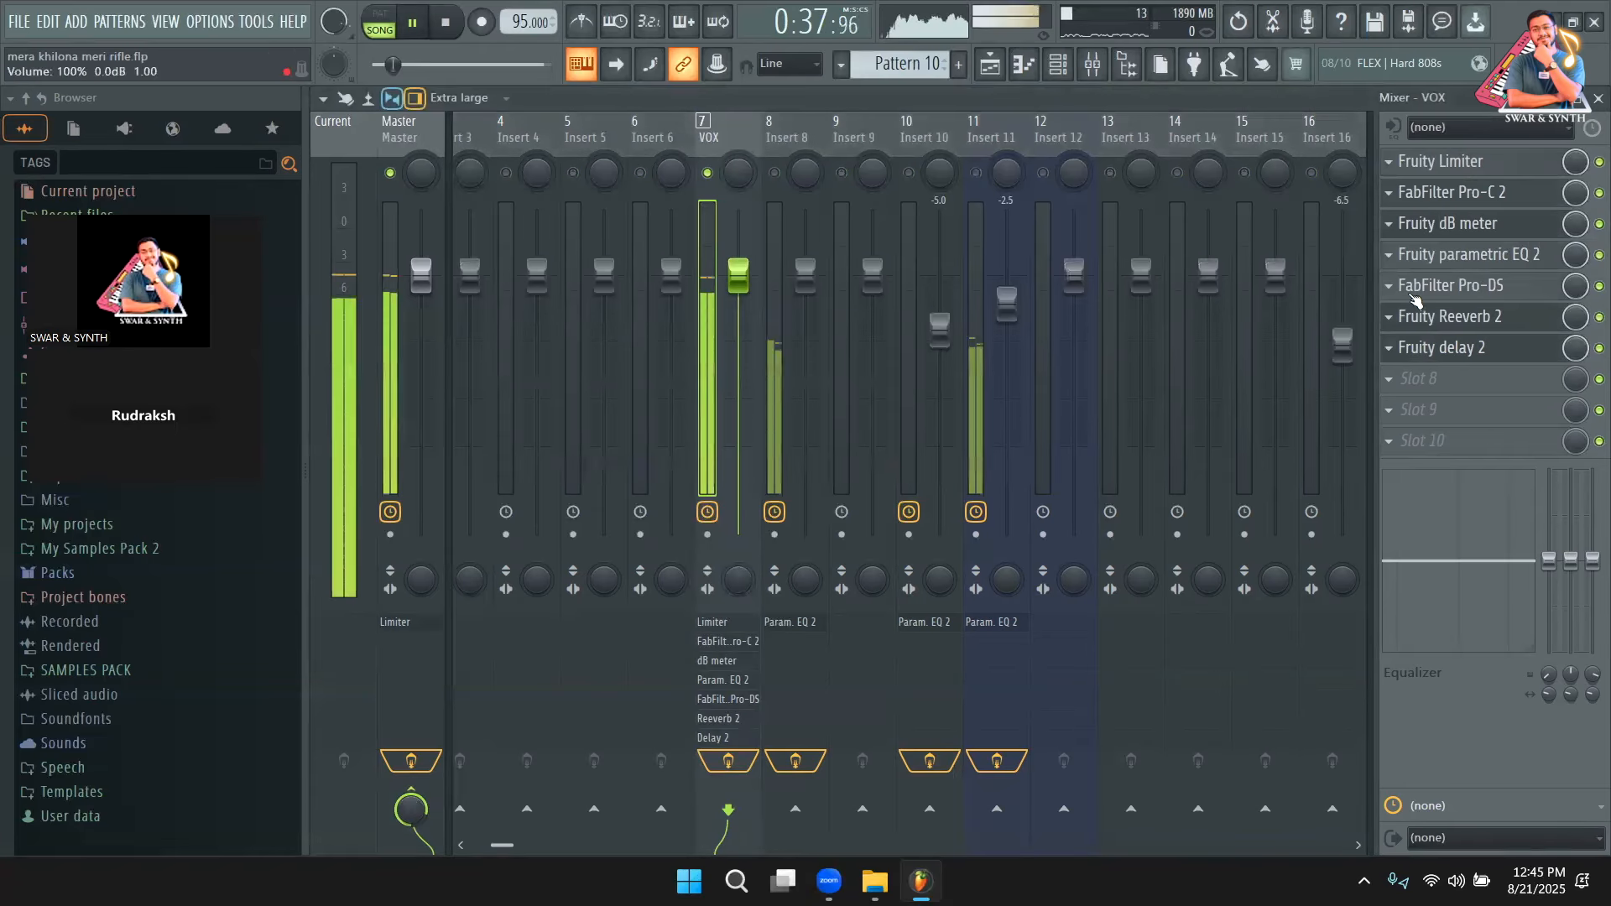
left_click(1490, 347)
key("space")
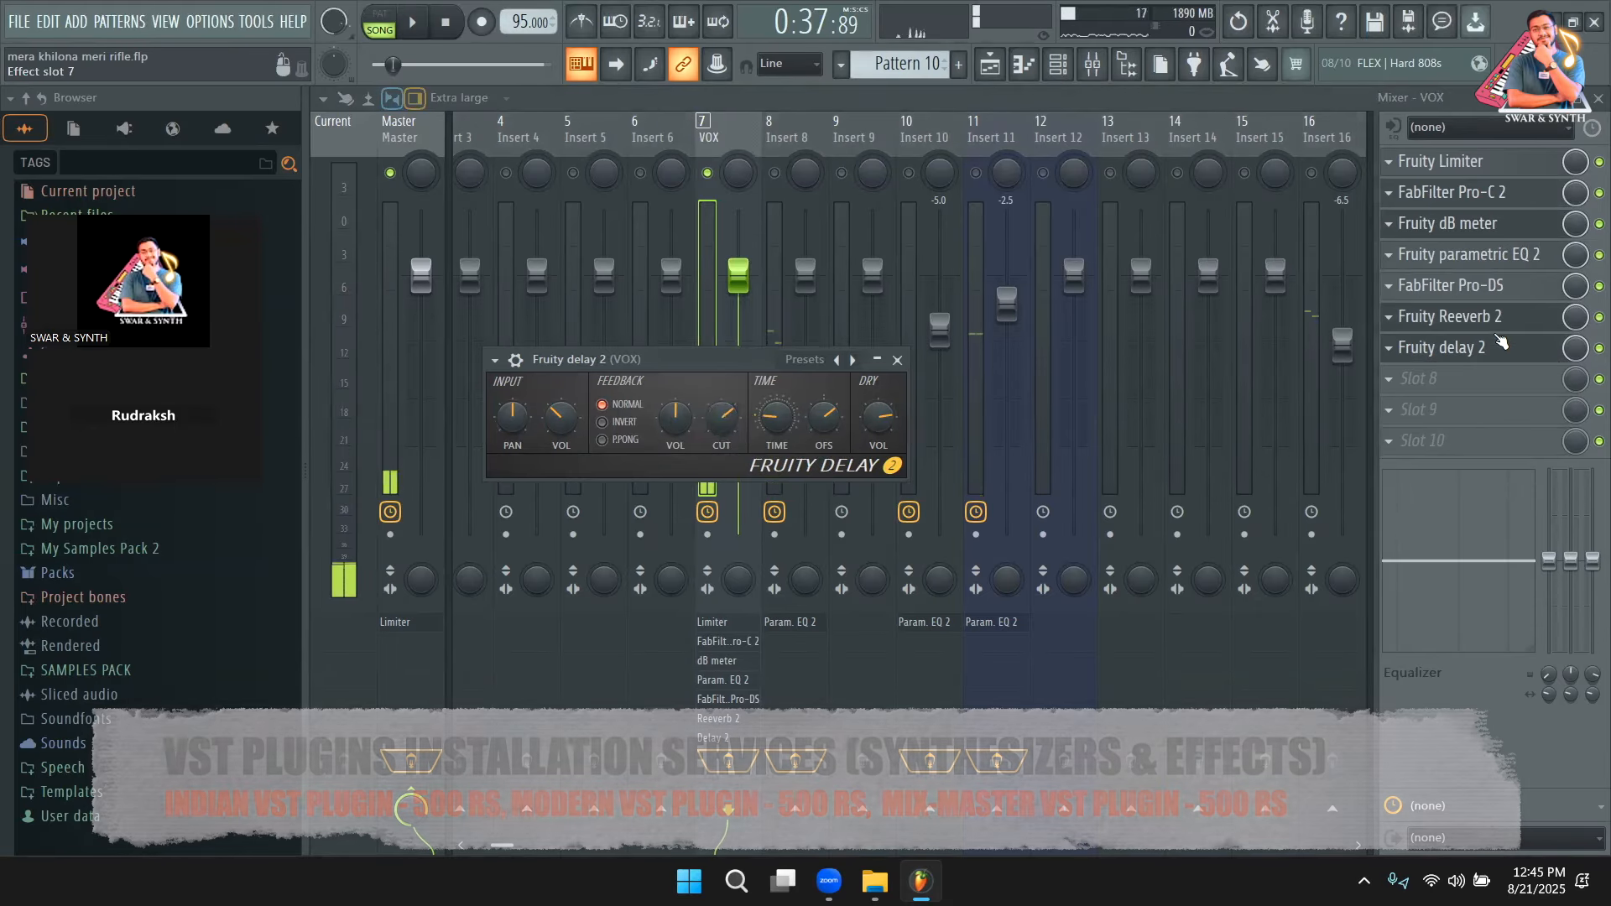
Open Fruity Reeverb 2 on VOX and audition wet levels from 111% down to 31% on the soloed vocal, settling at 68%.
left_click(1491, 321)
left_click(1491, 321)
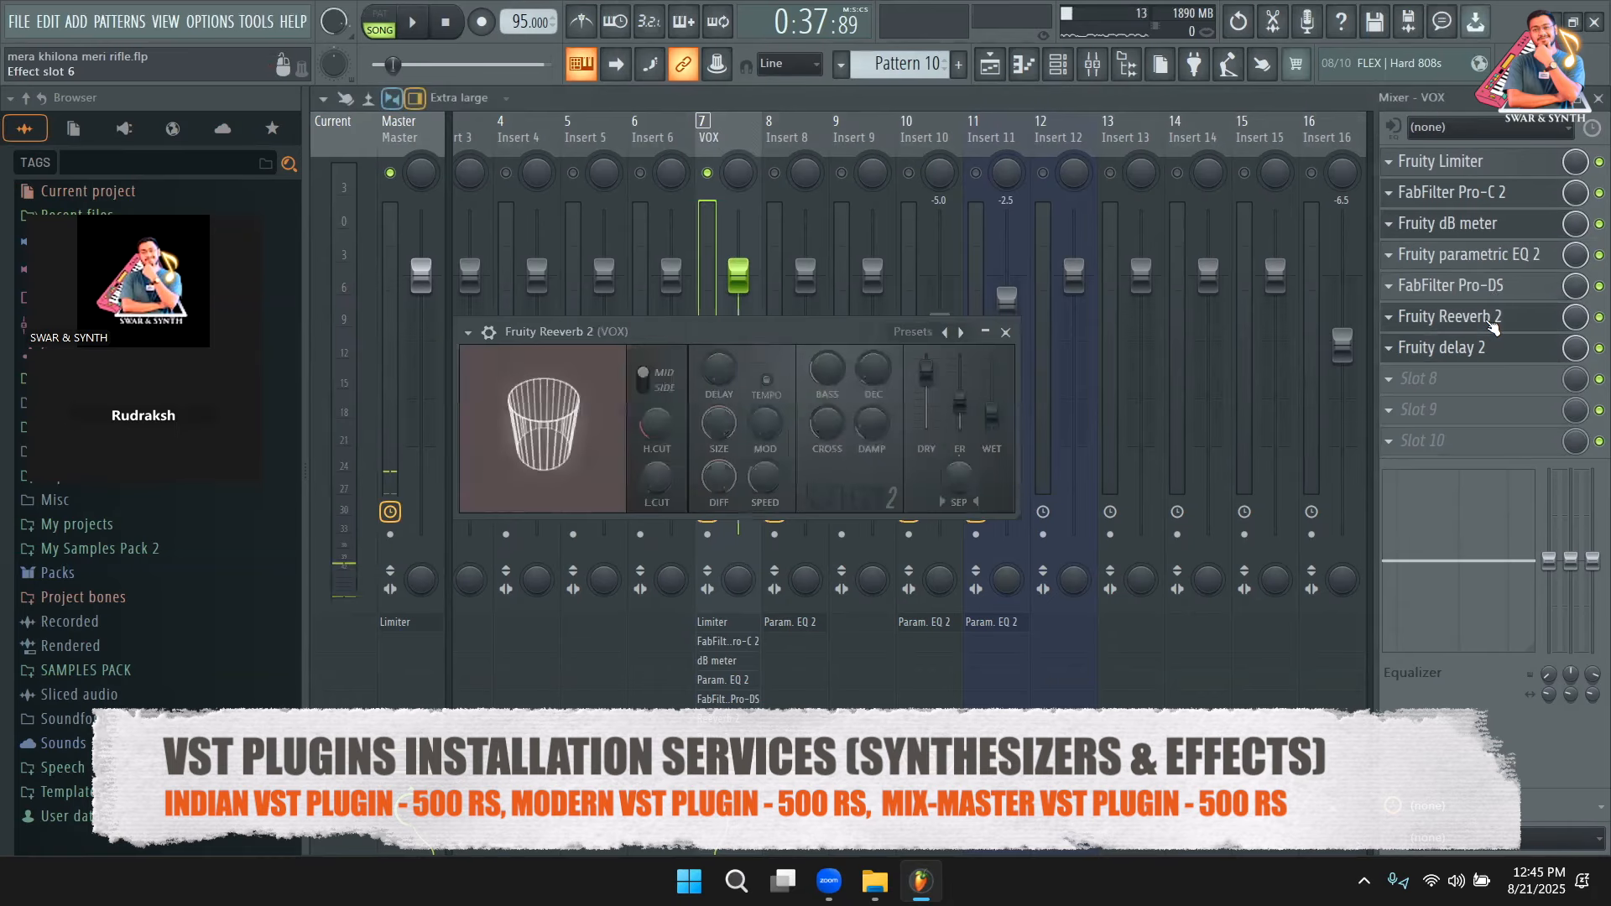
left_click(1491, 321)
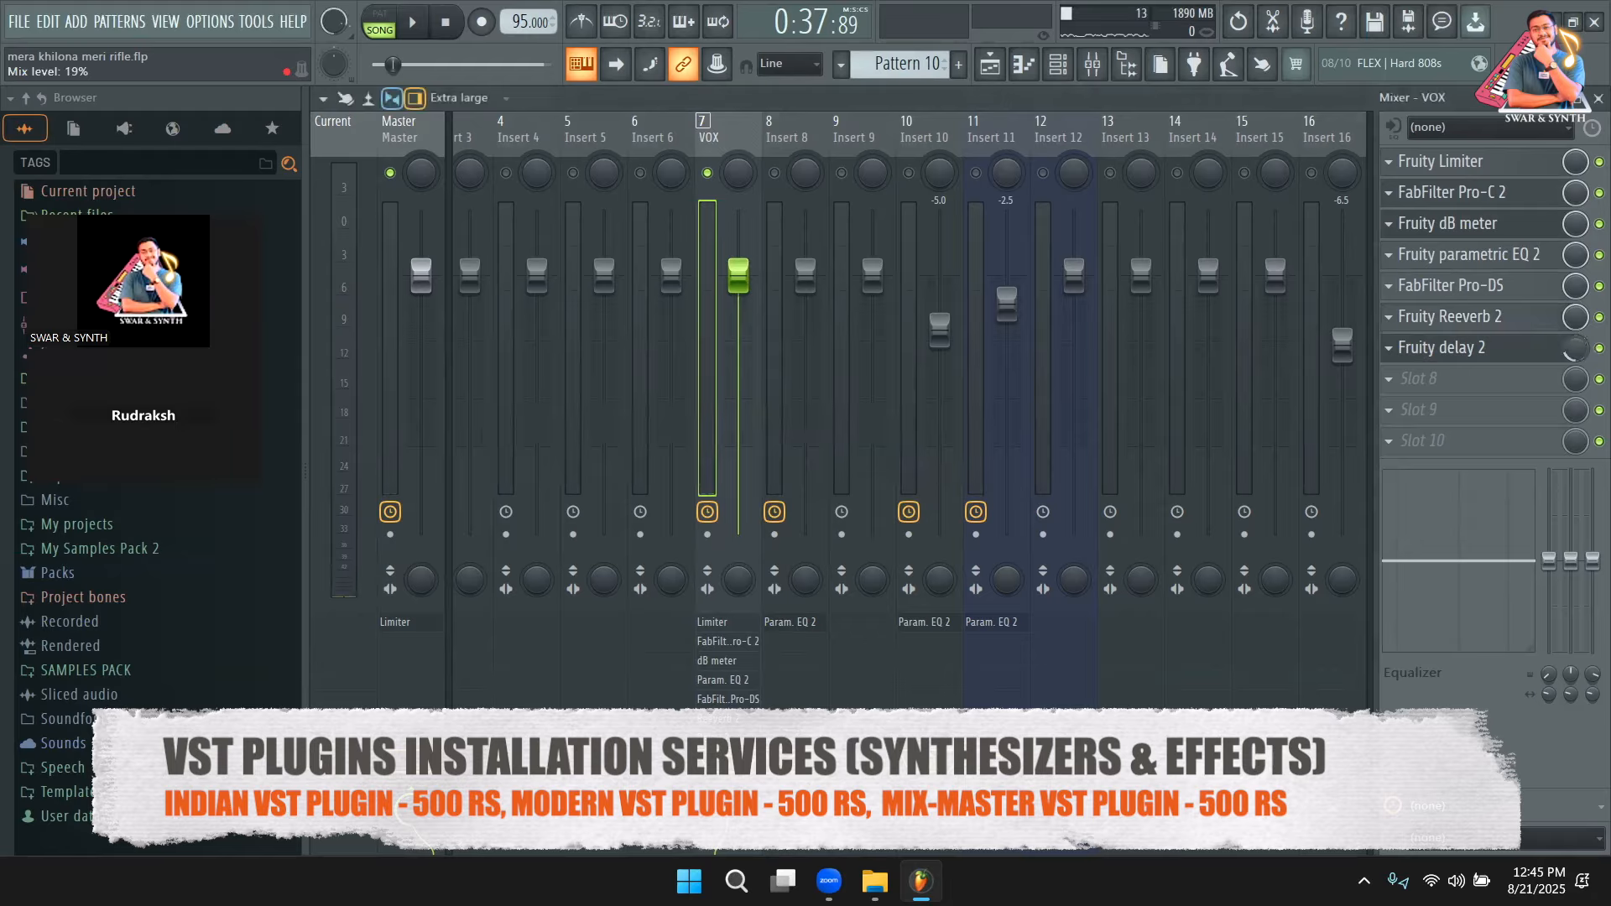
left_click(1523, 323)
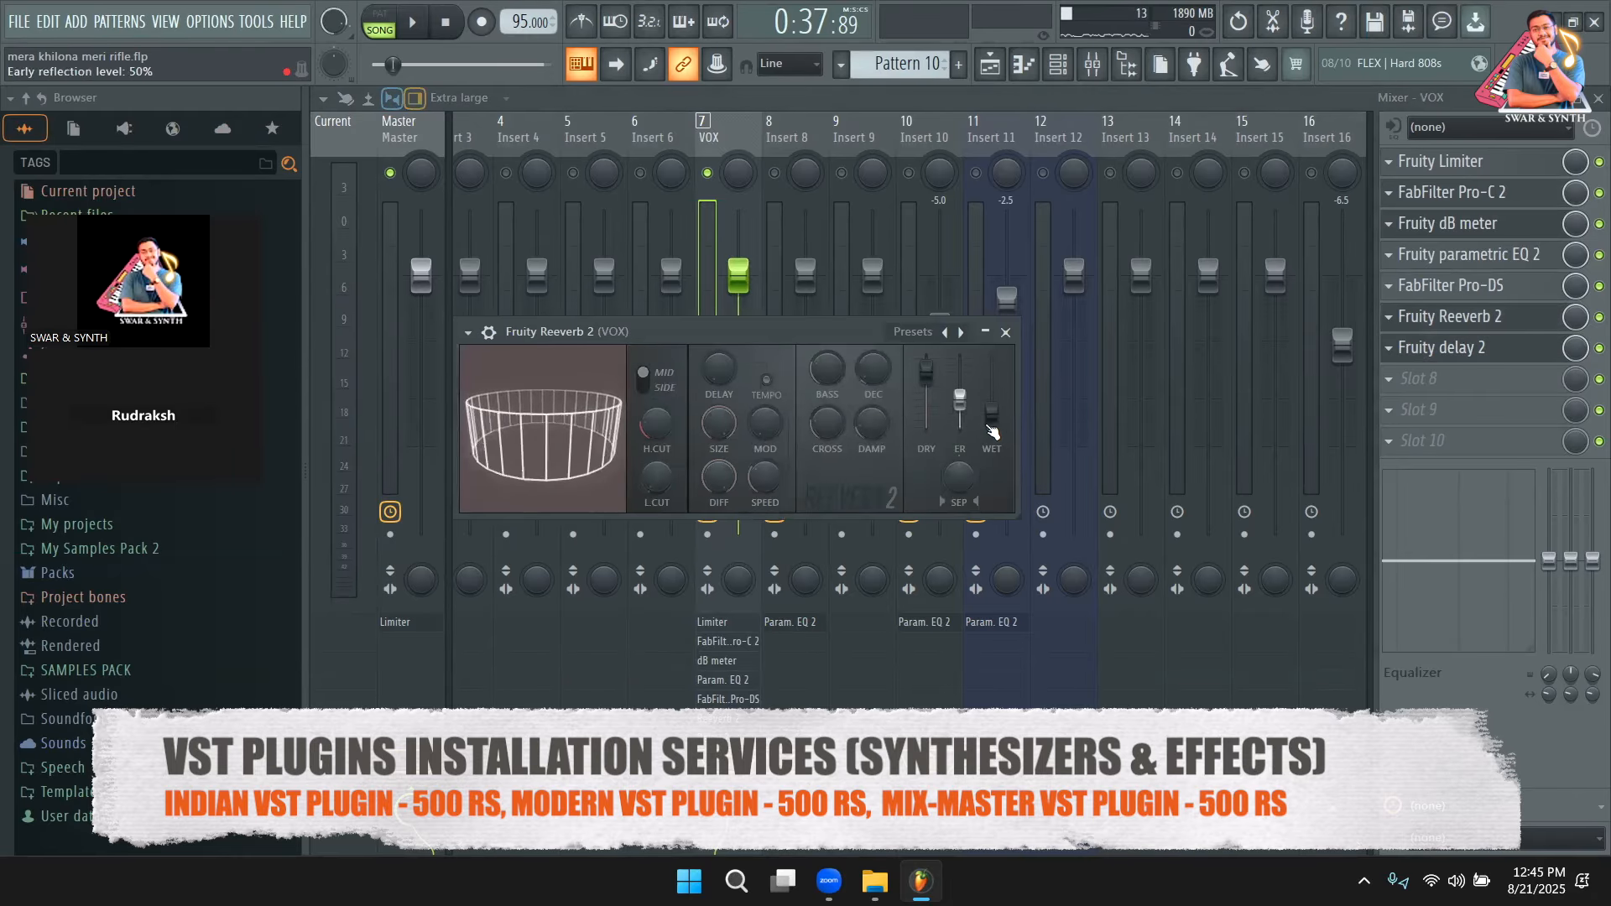
key("space")
left_click_drag(993, 422, 992, 366)
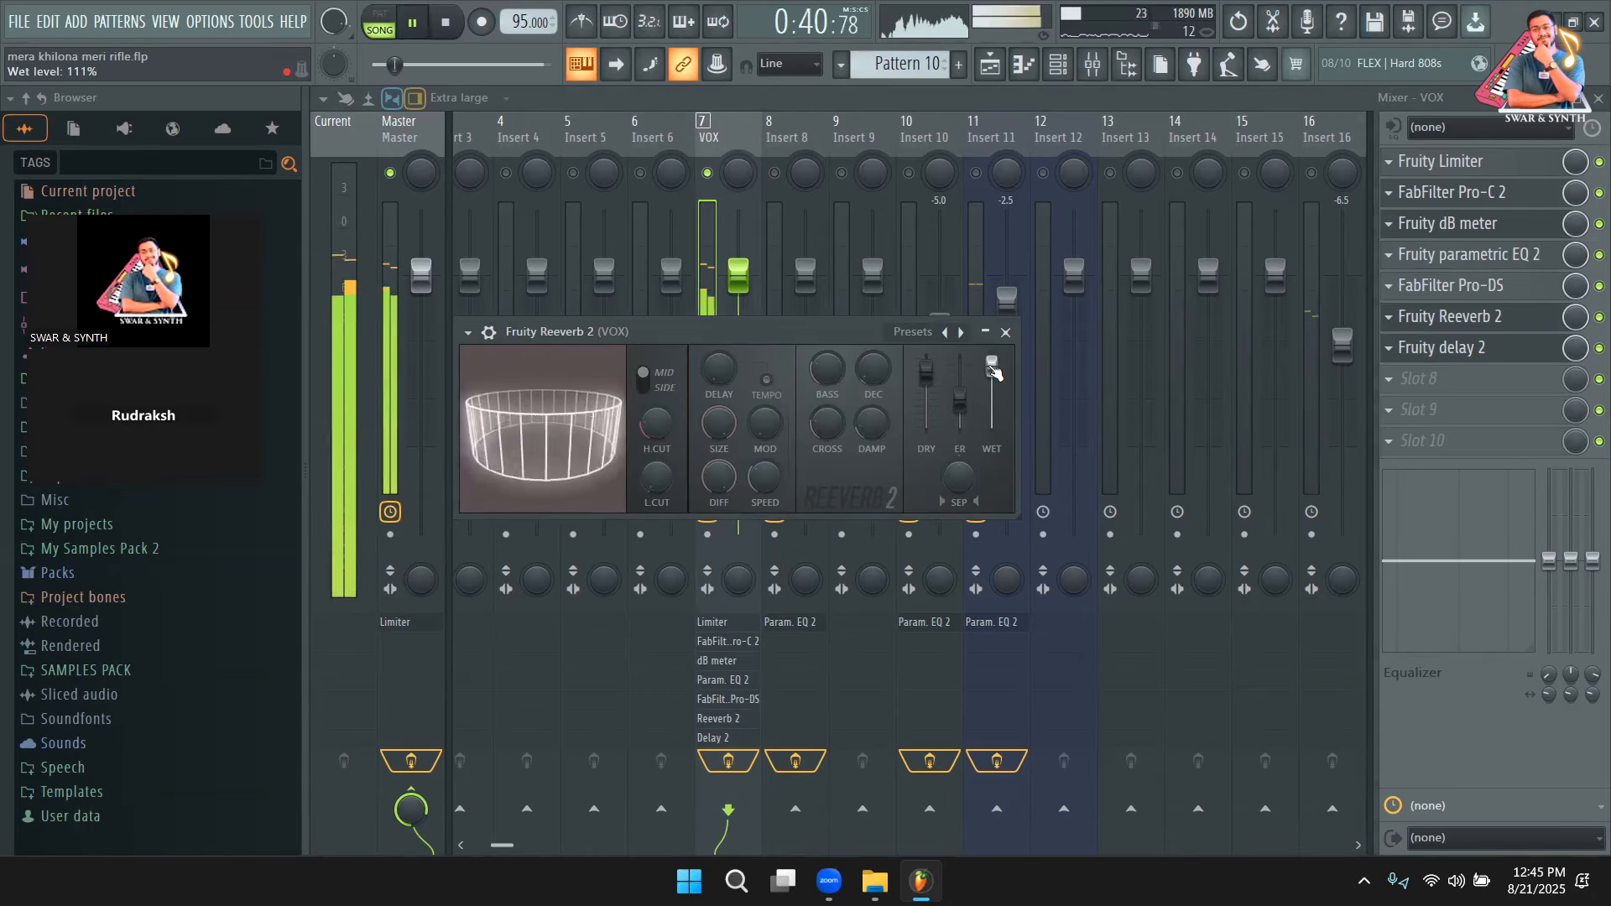
key("space")
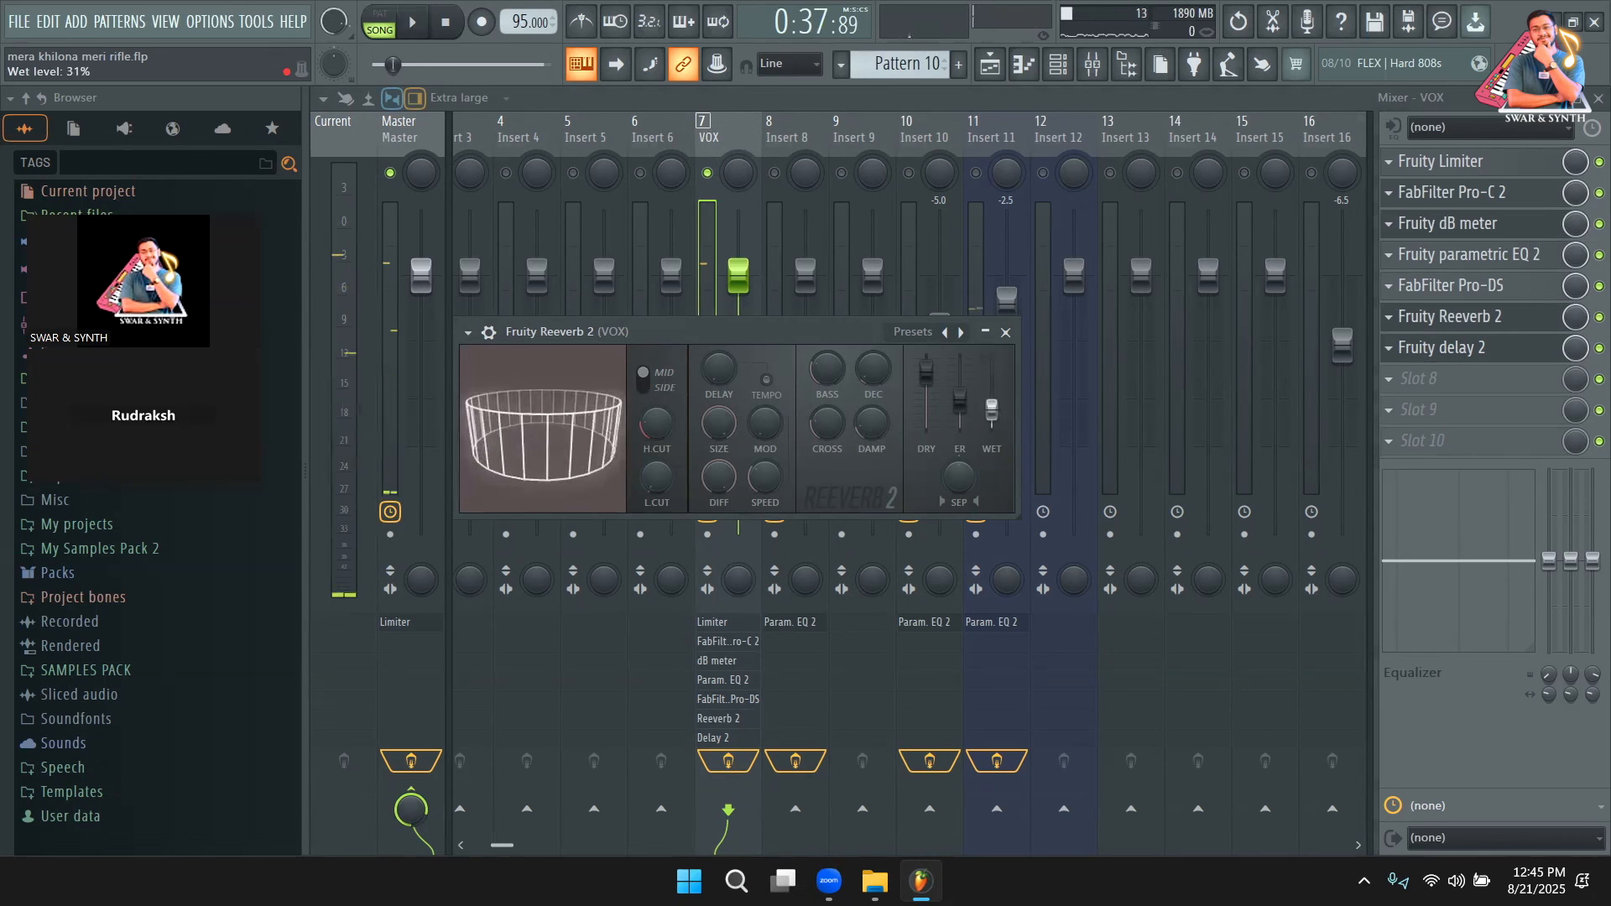
key("space")
left_click_drag(992, 413, 992, 408)
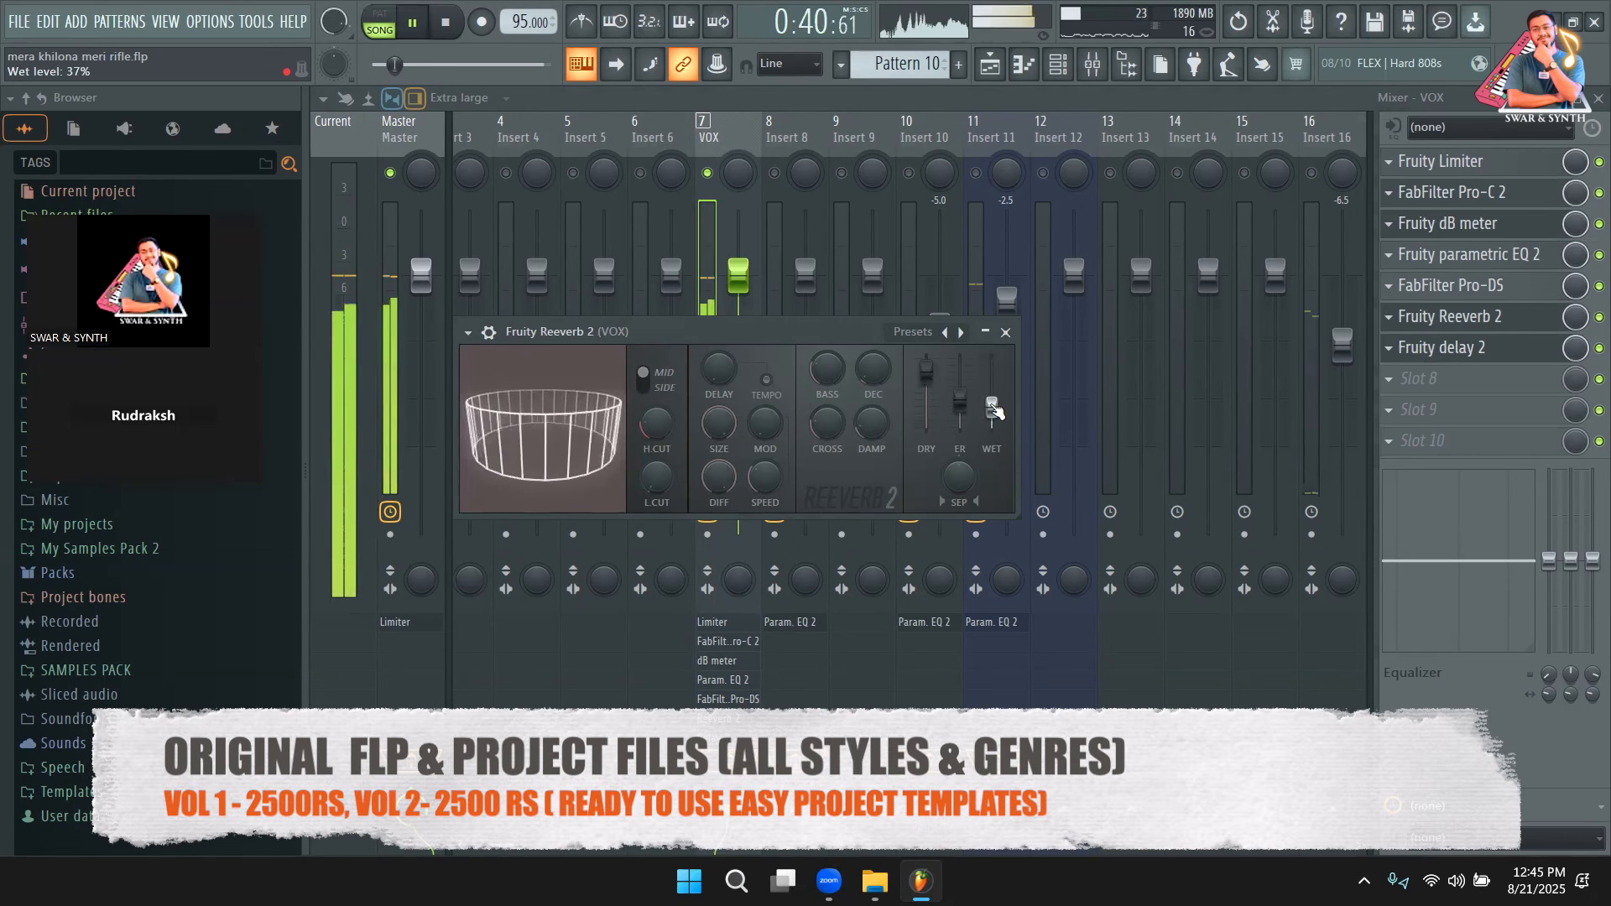
Lower Fruity Reeverb 2's dry level to 5% and play the soloed vocal through it.
key("space")
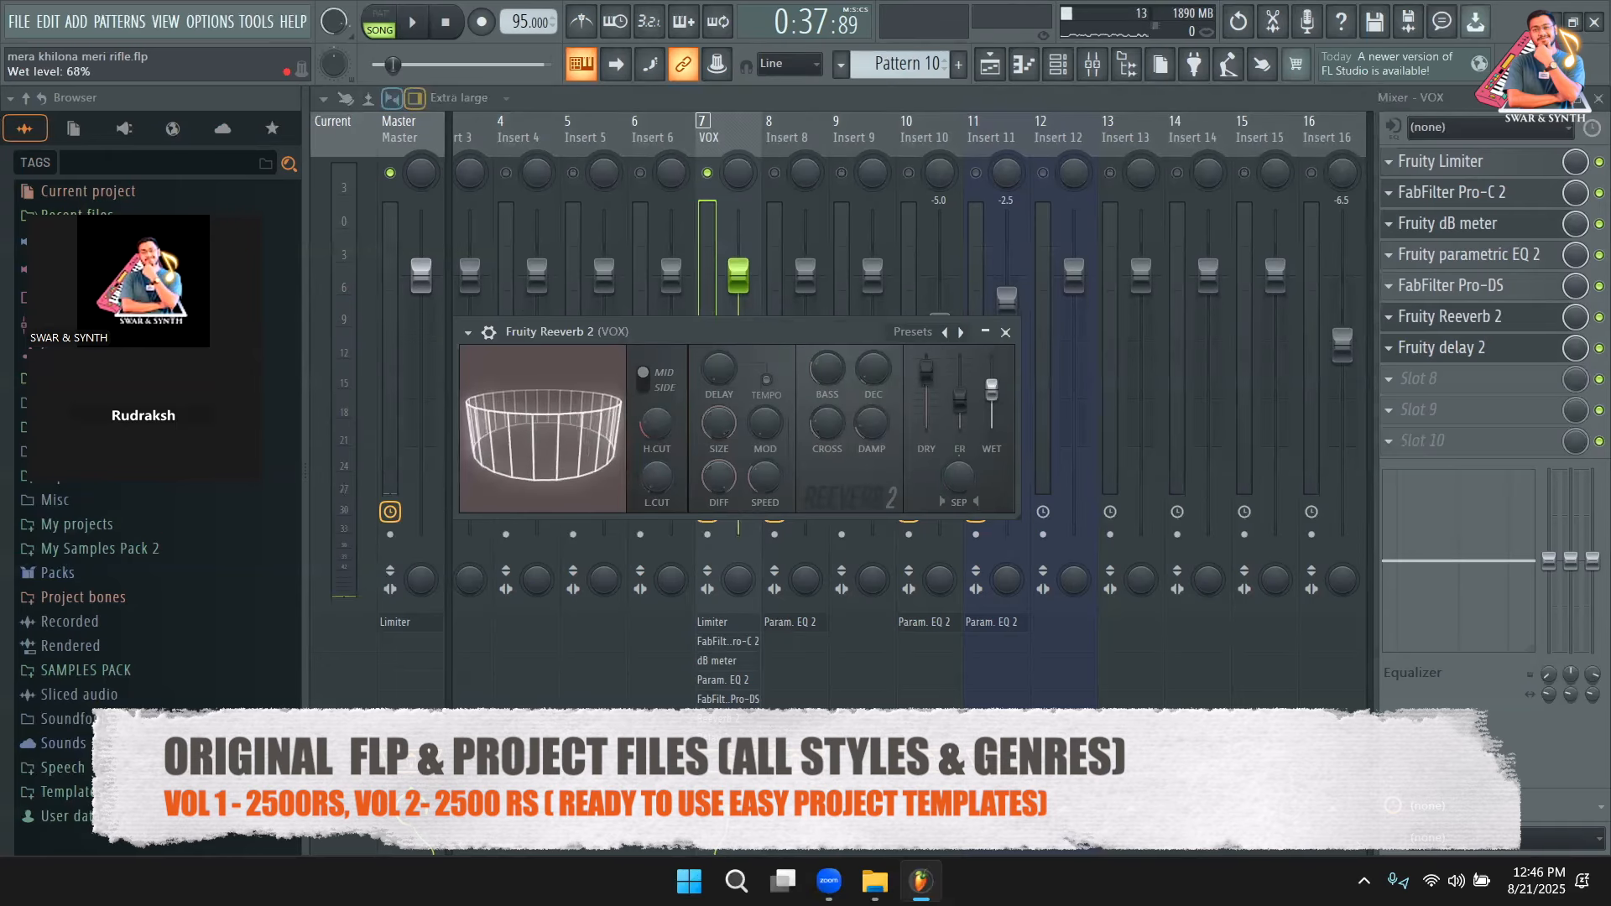
left_click_drag(926, 369, 927, 424)
key("space")
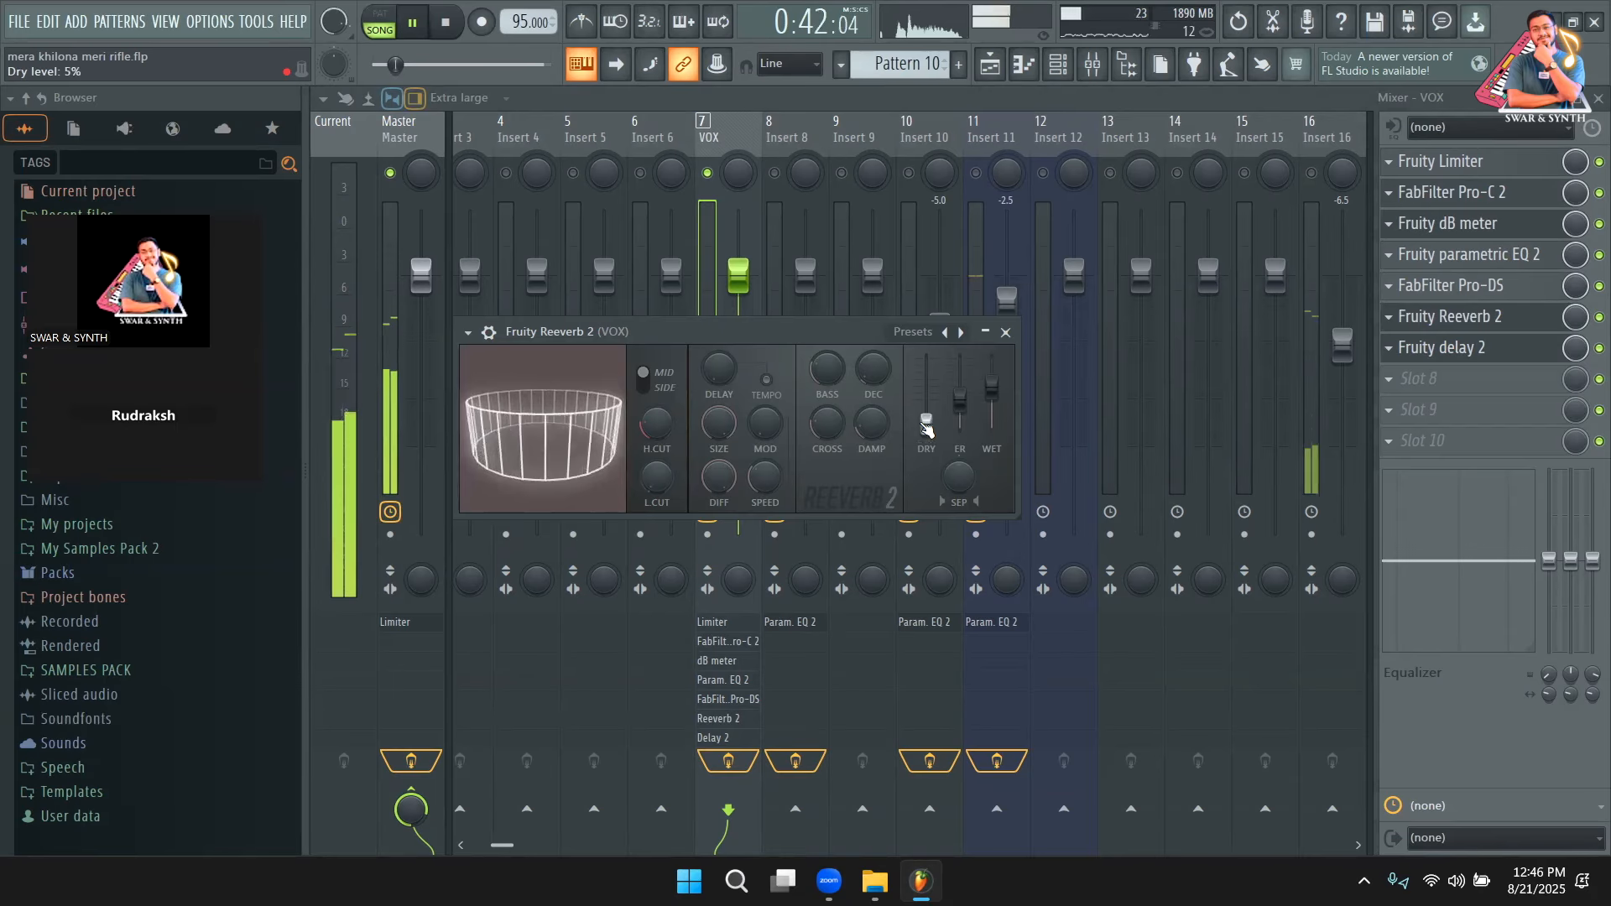
Reset Fruity Reeverb 2's dry level to its default and lower its wet level to 29% while playing the soloed vocal.
key("space")
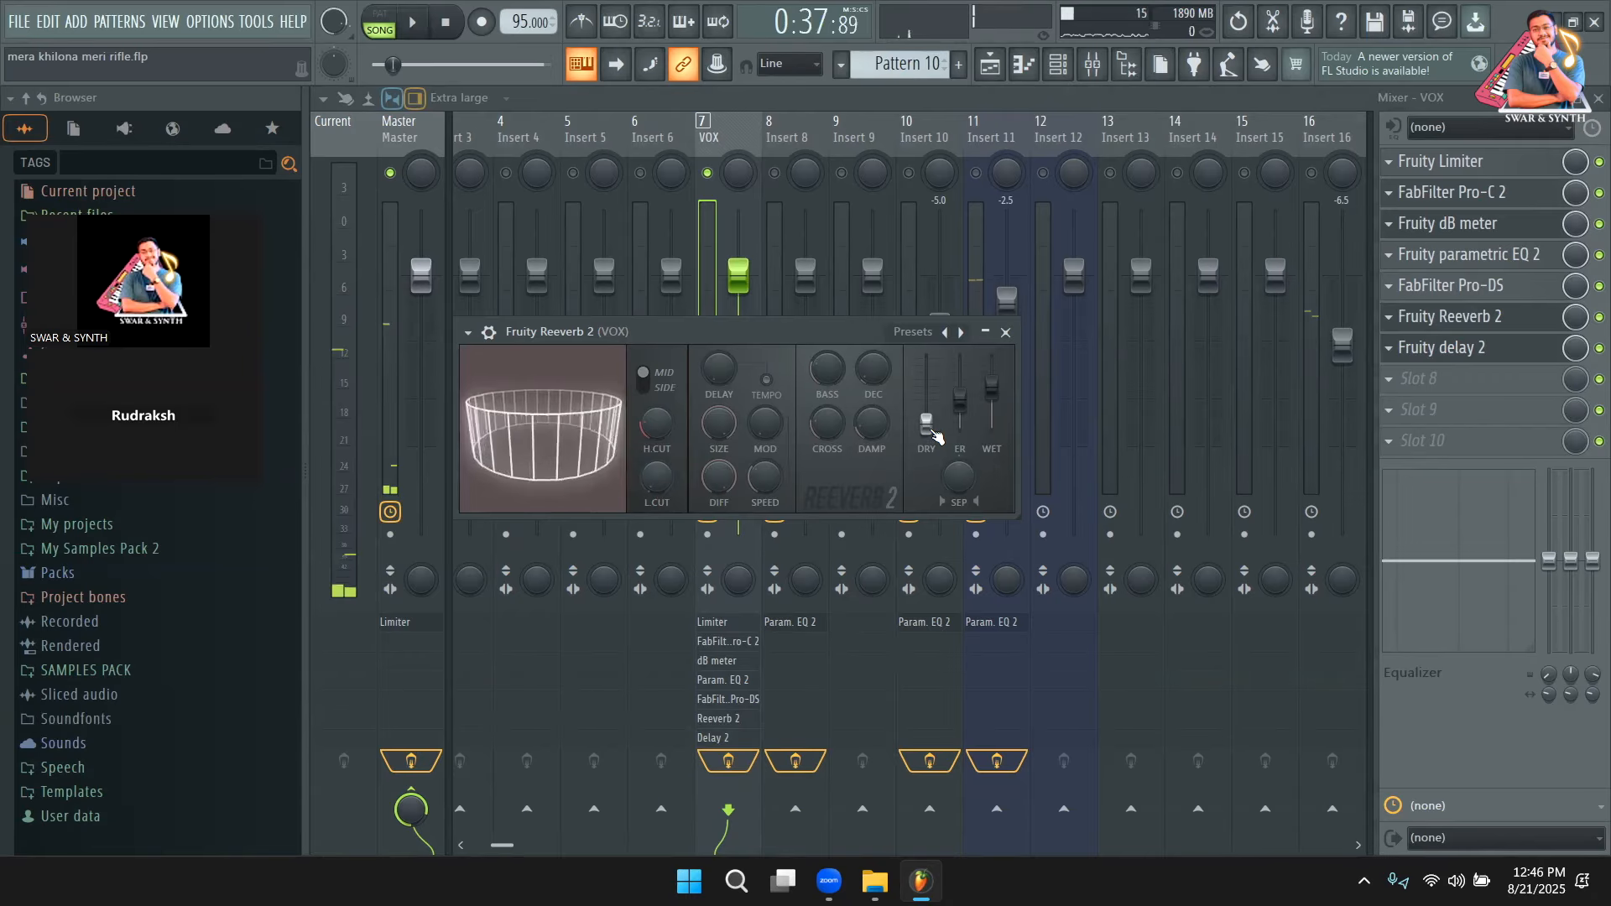
left_click_drag(927, 382, 926, 356)
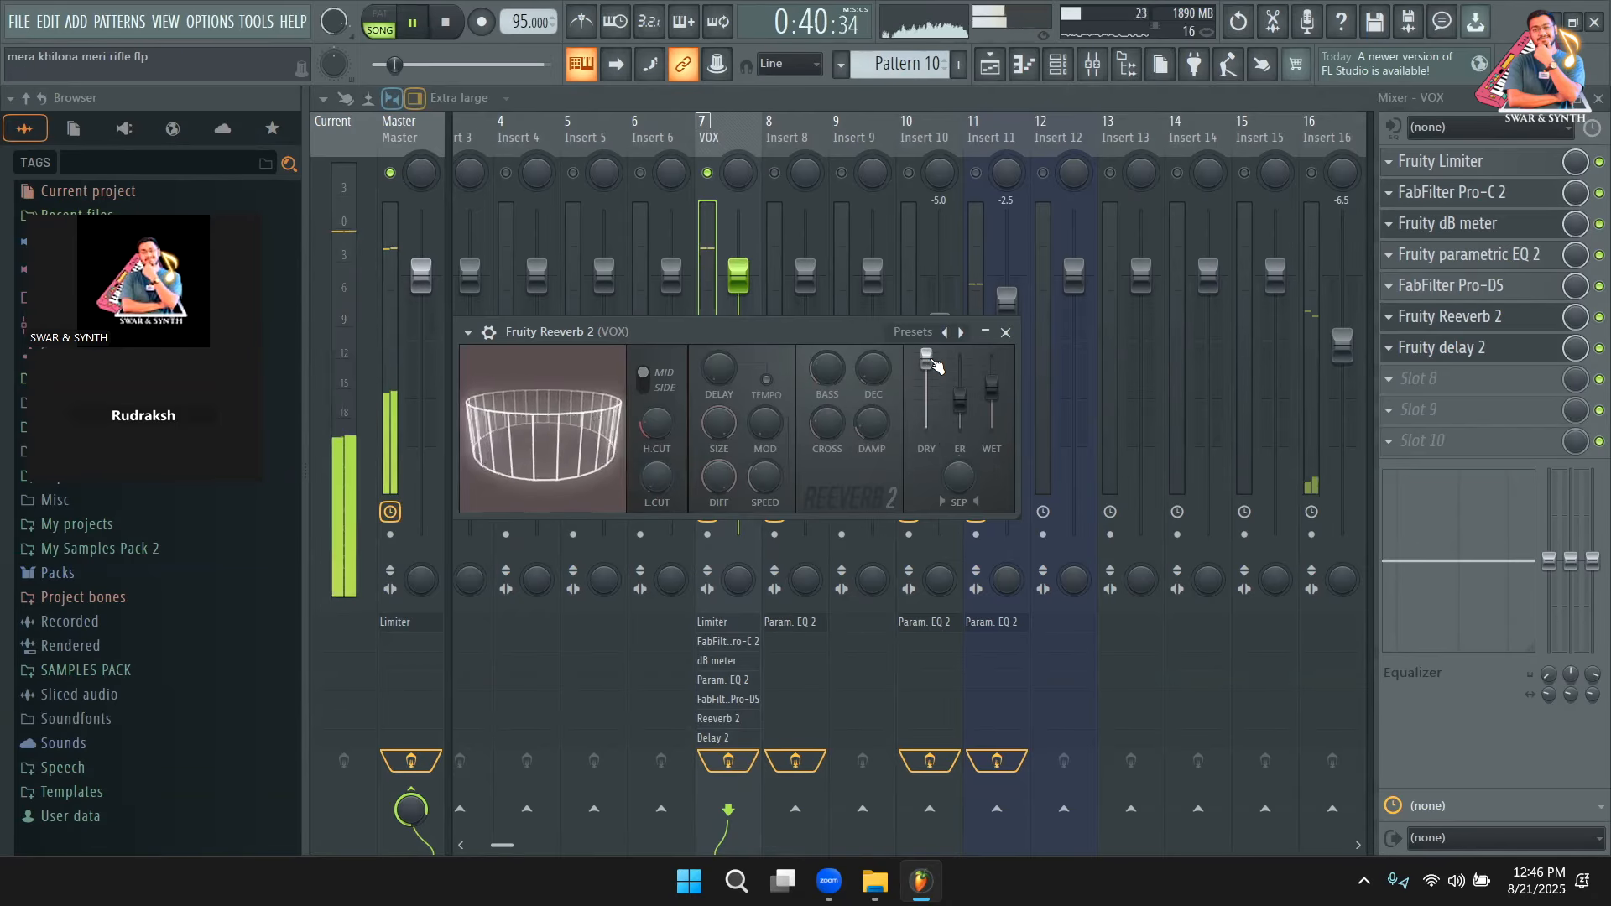
key("space")
right_click(929, 363)
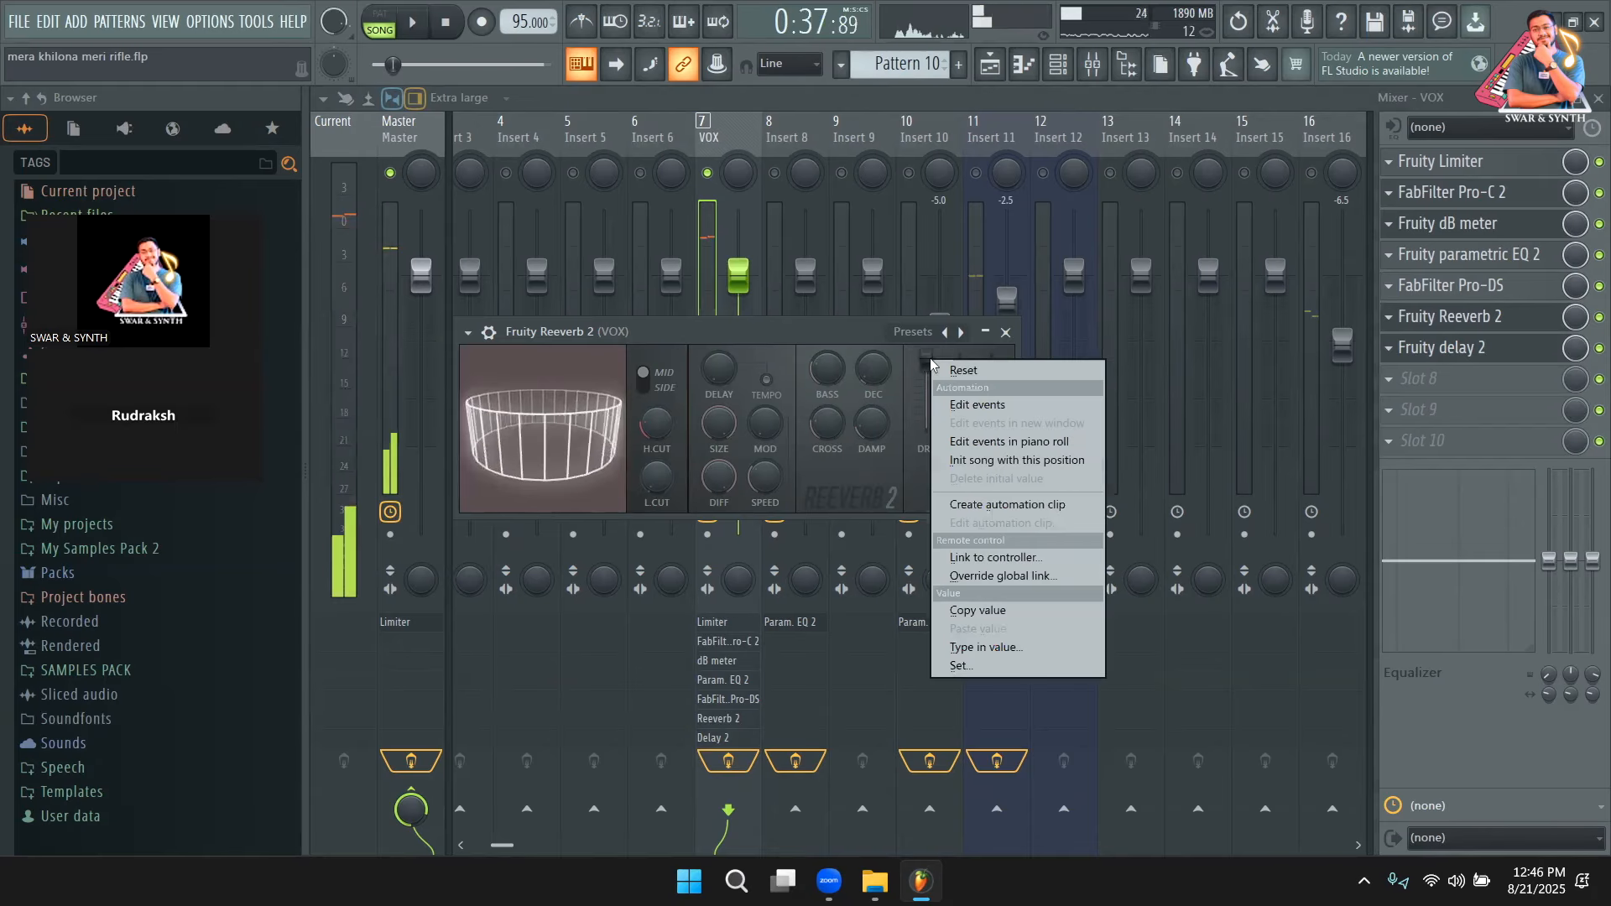
left_click(946, 370)
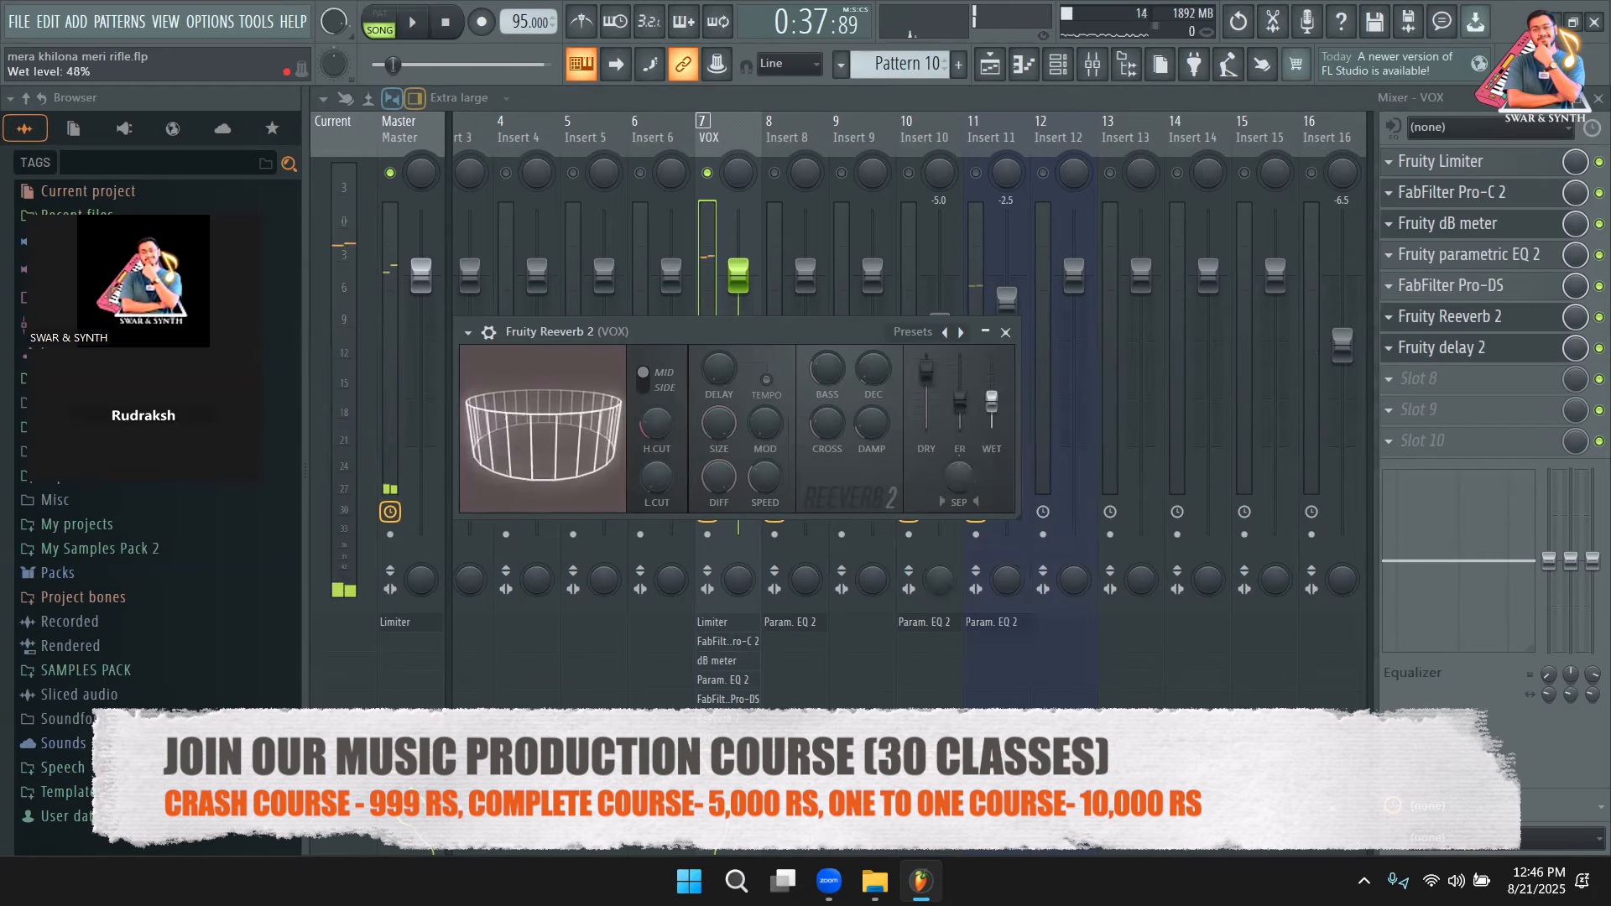
key("space")
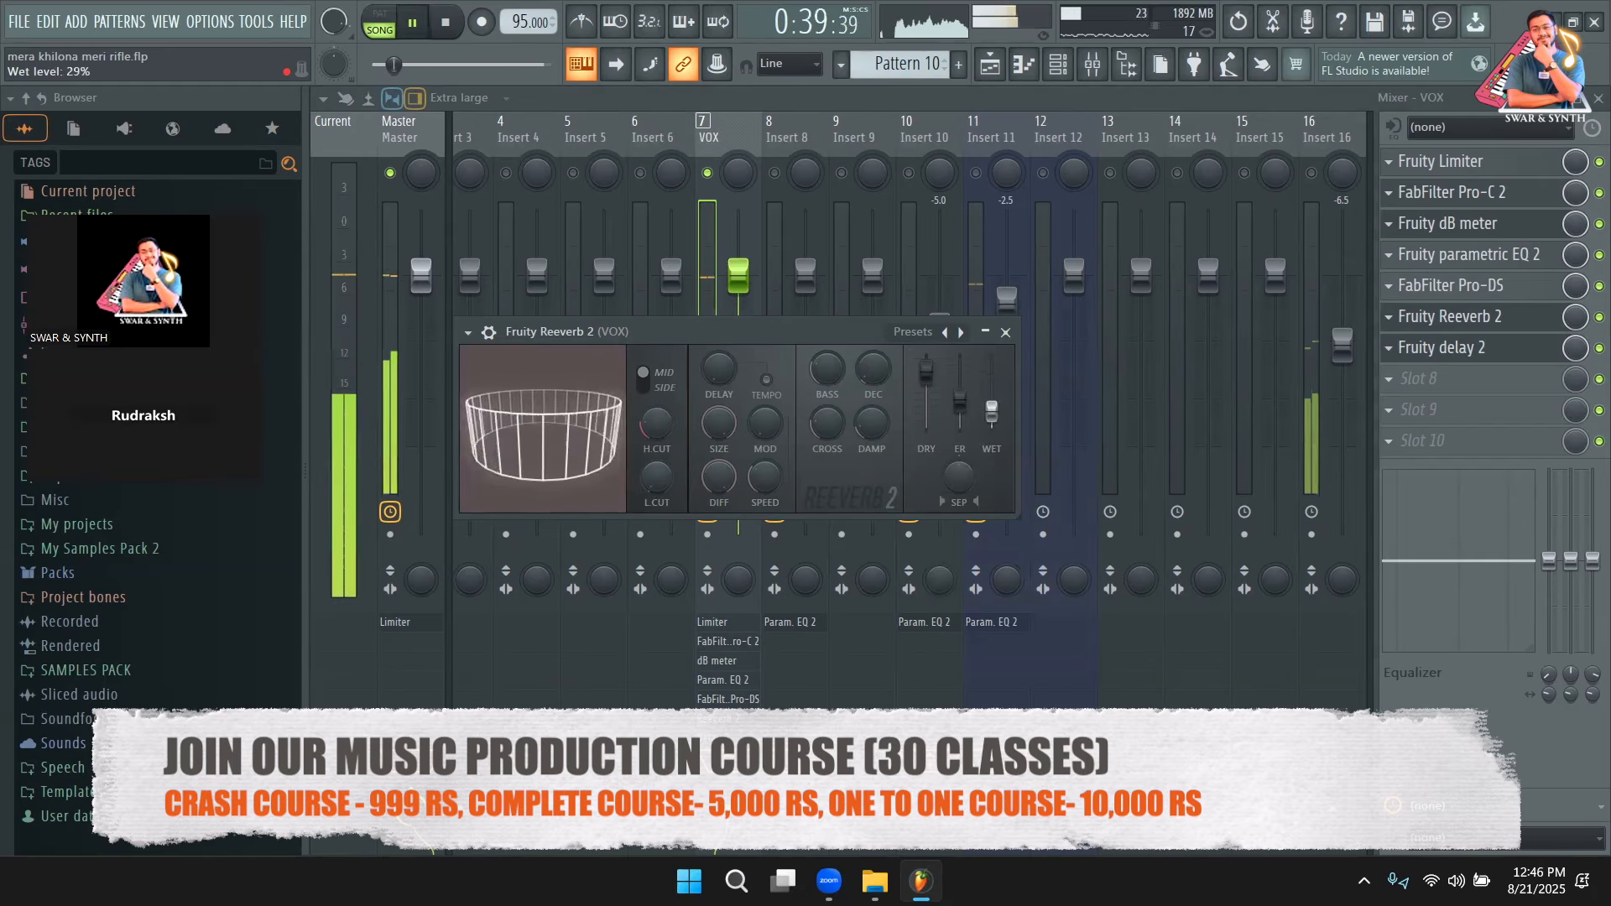
key("space")
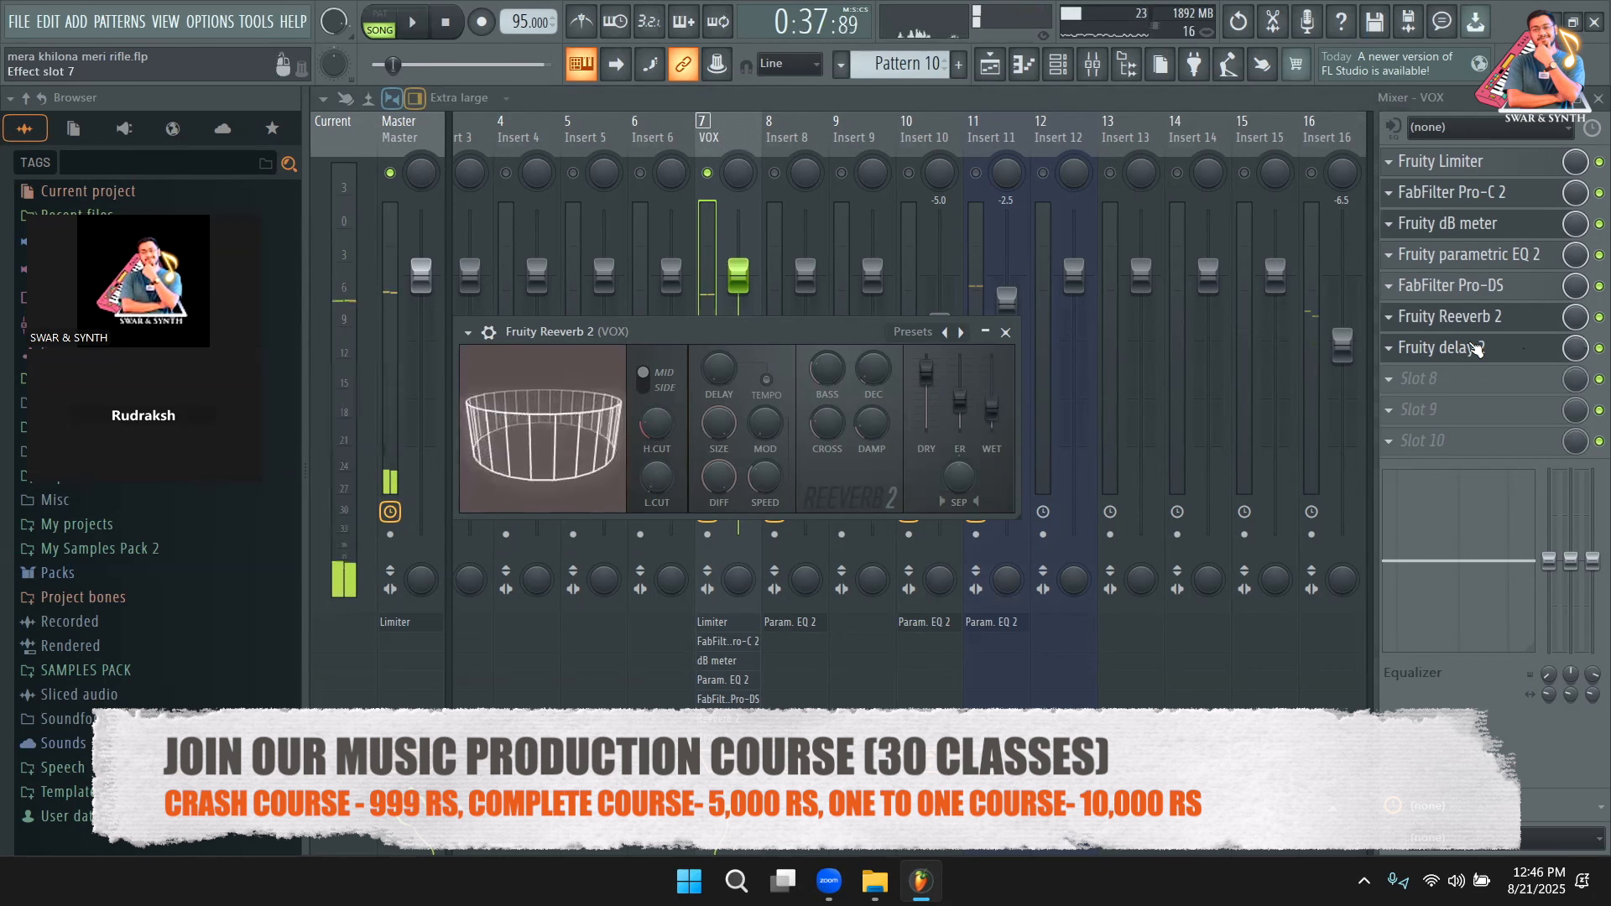
Check Fruity delay 2 on VOX and audition its mix level at 24%, 0% and 49% on the soloed vocal.
left_click(1441, 348)
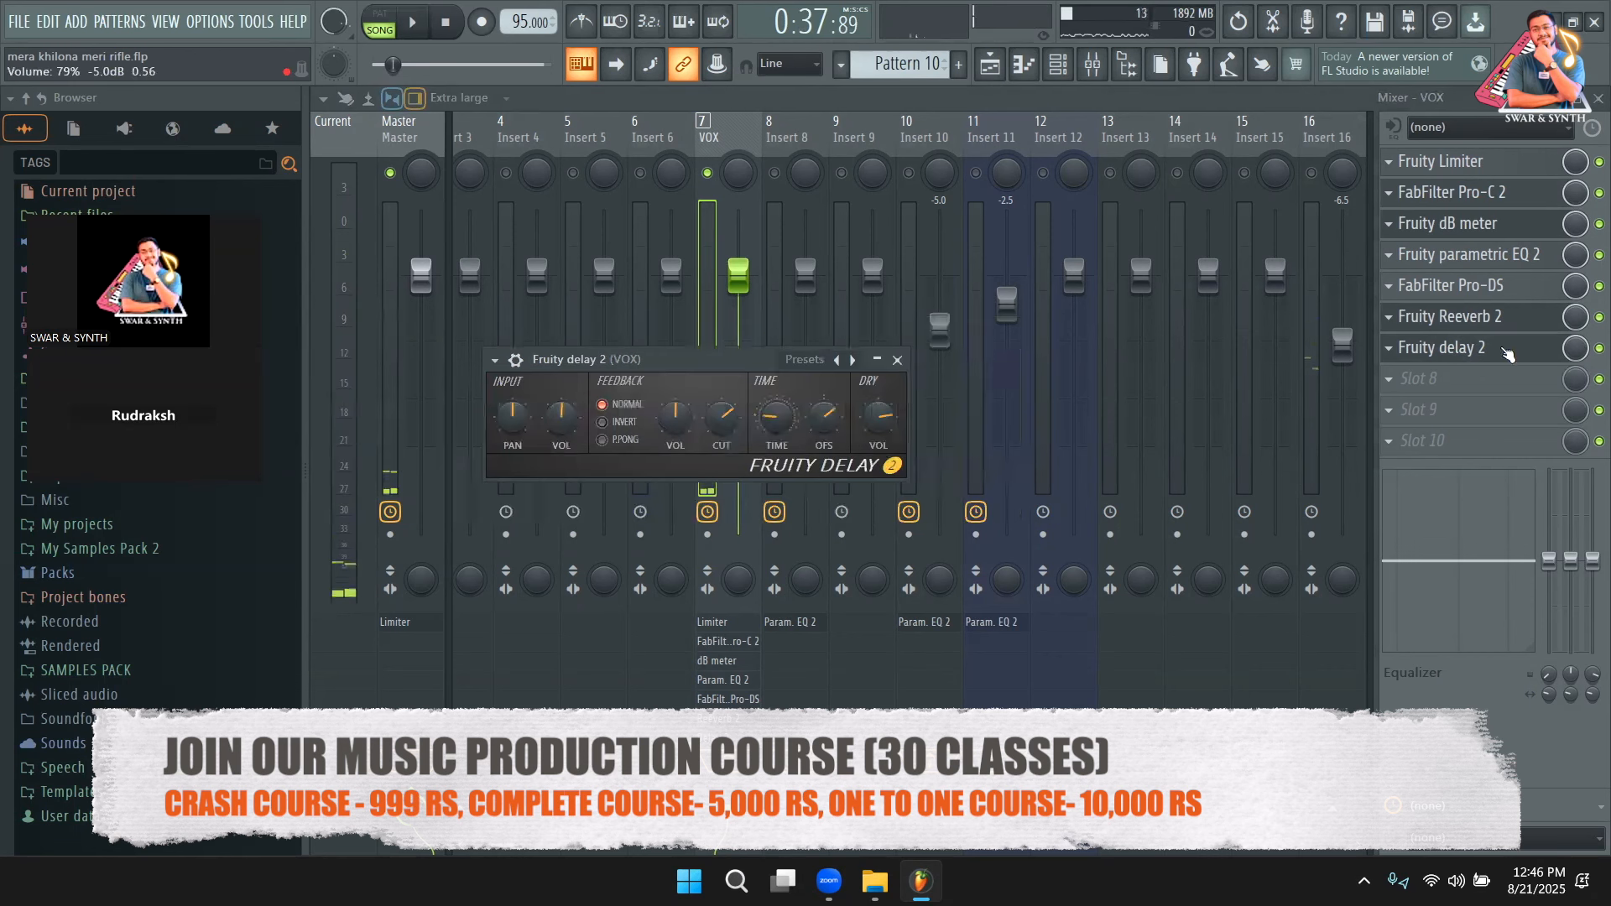
mouse_move(1579, 350)
left_mouse_down()
mouse_move(1580, 395)
mouse_move(1576, 374)
left_mouse_up()
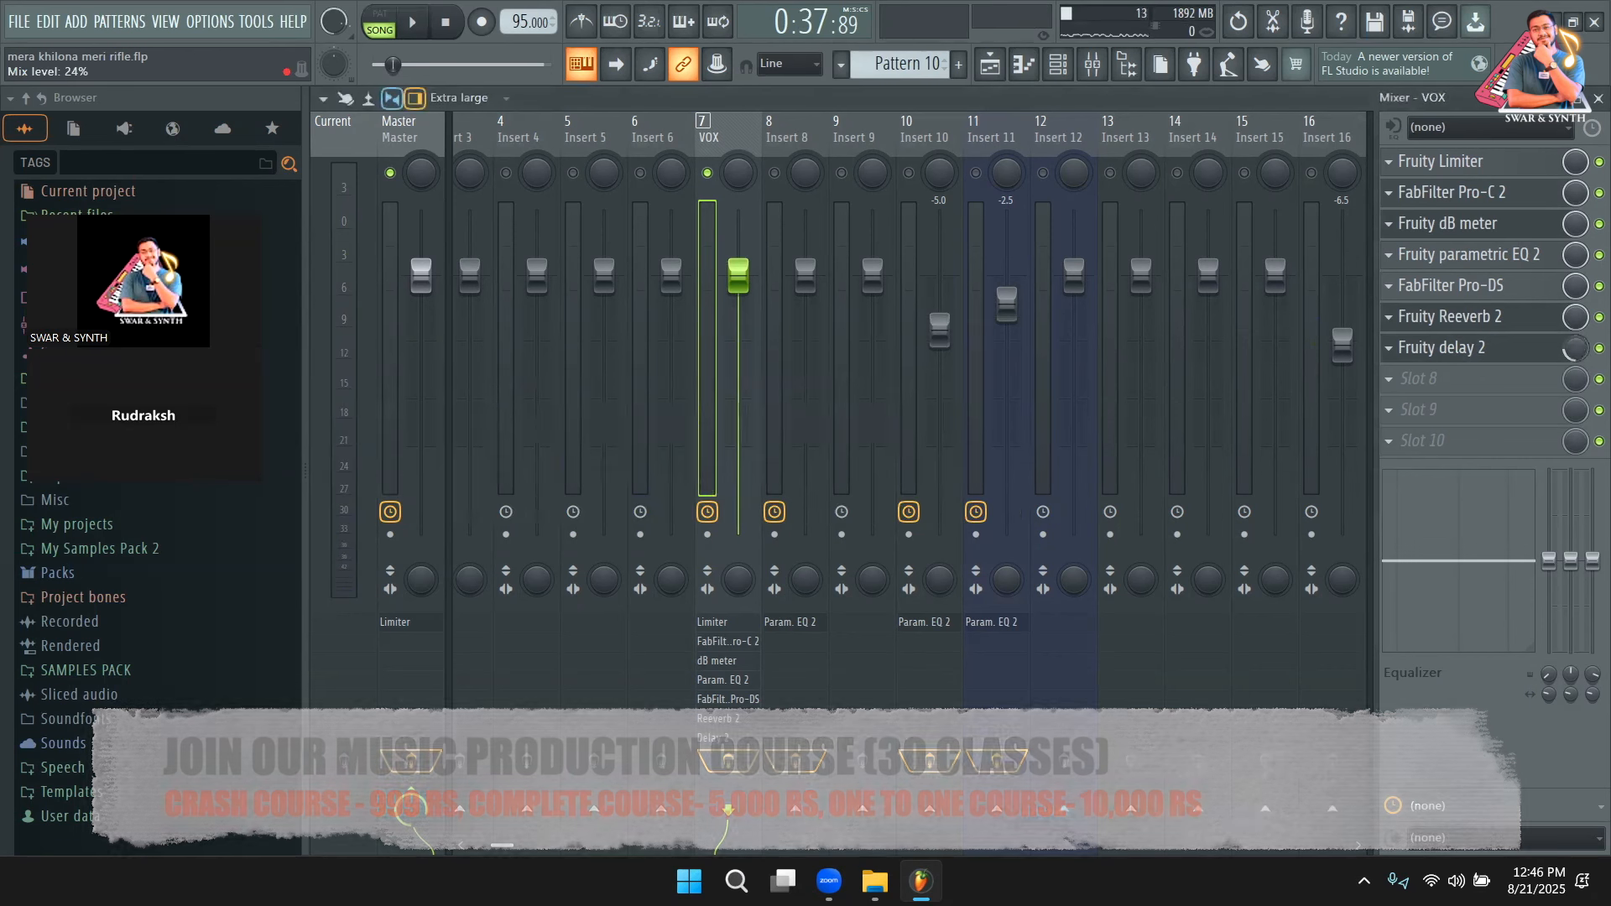
key("space")
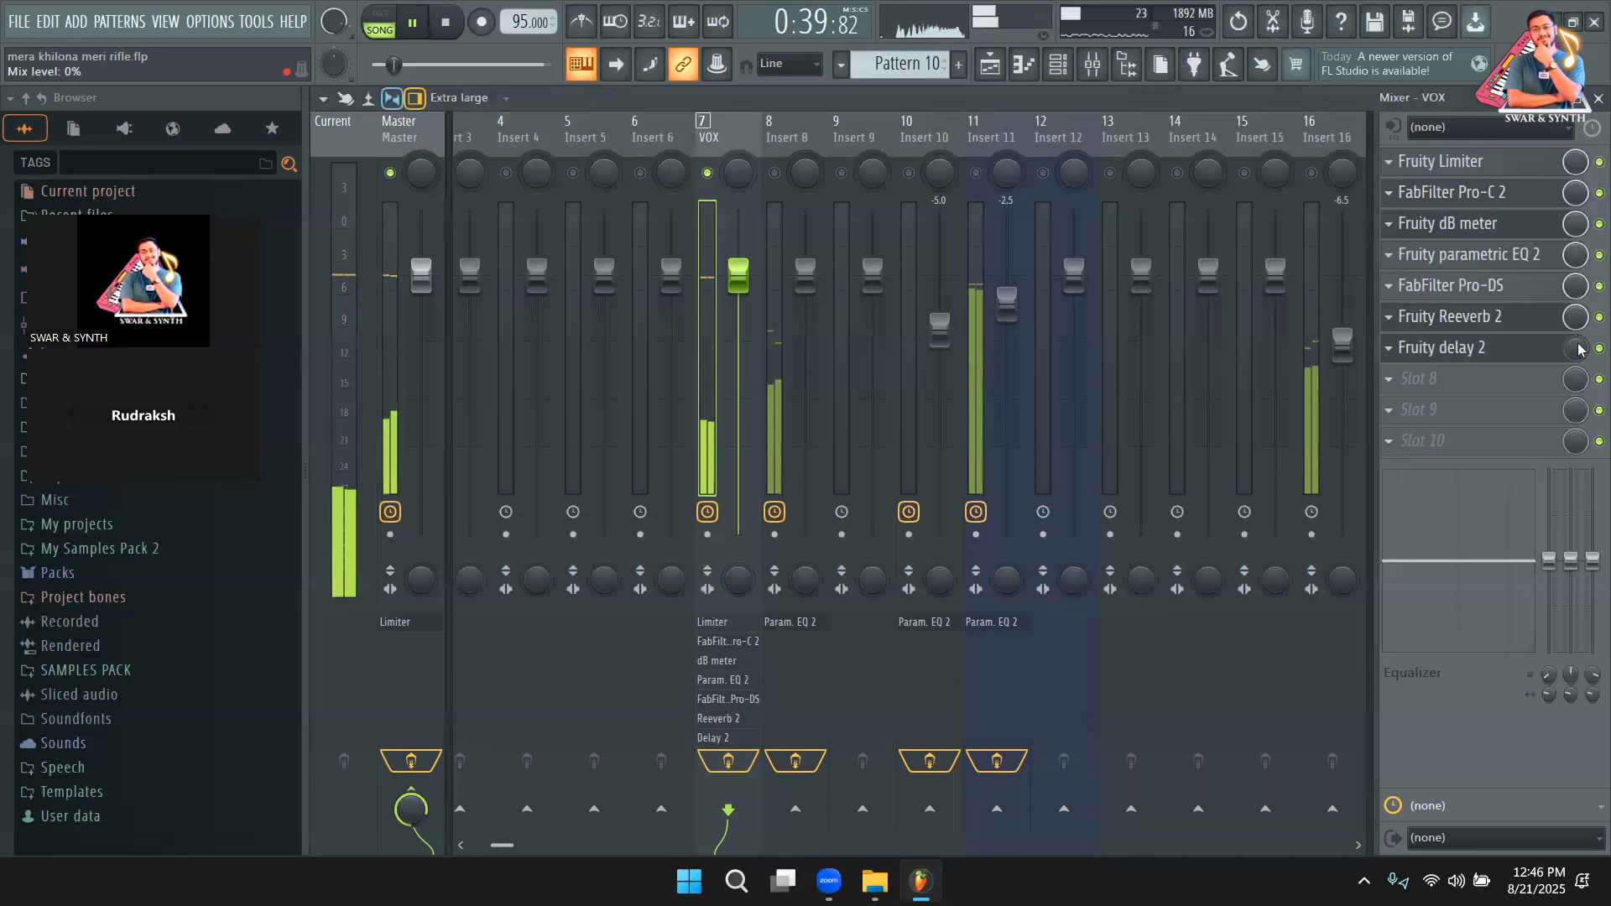
left_click_drag(1576, 348, 1576, 311)
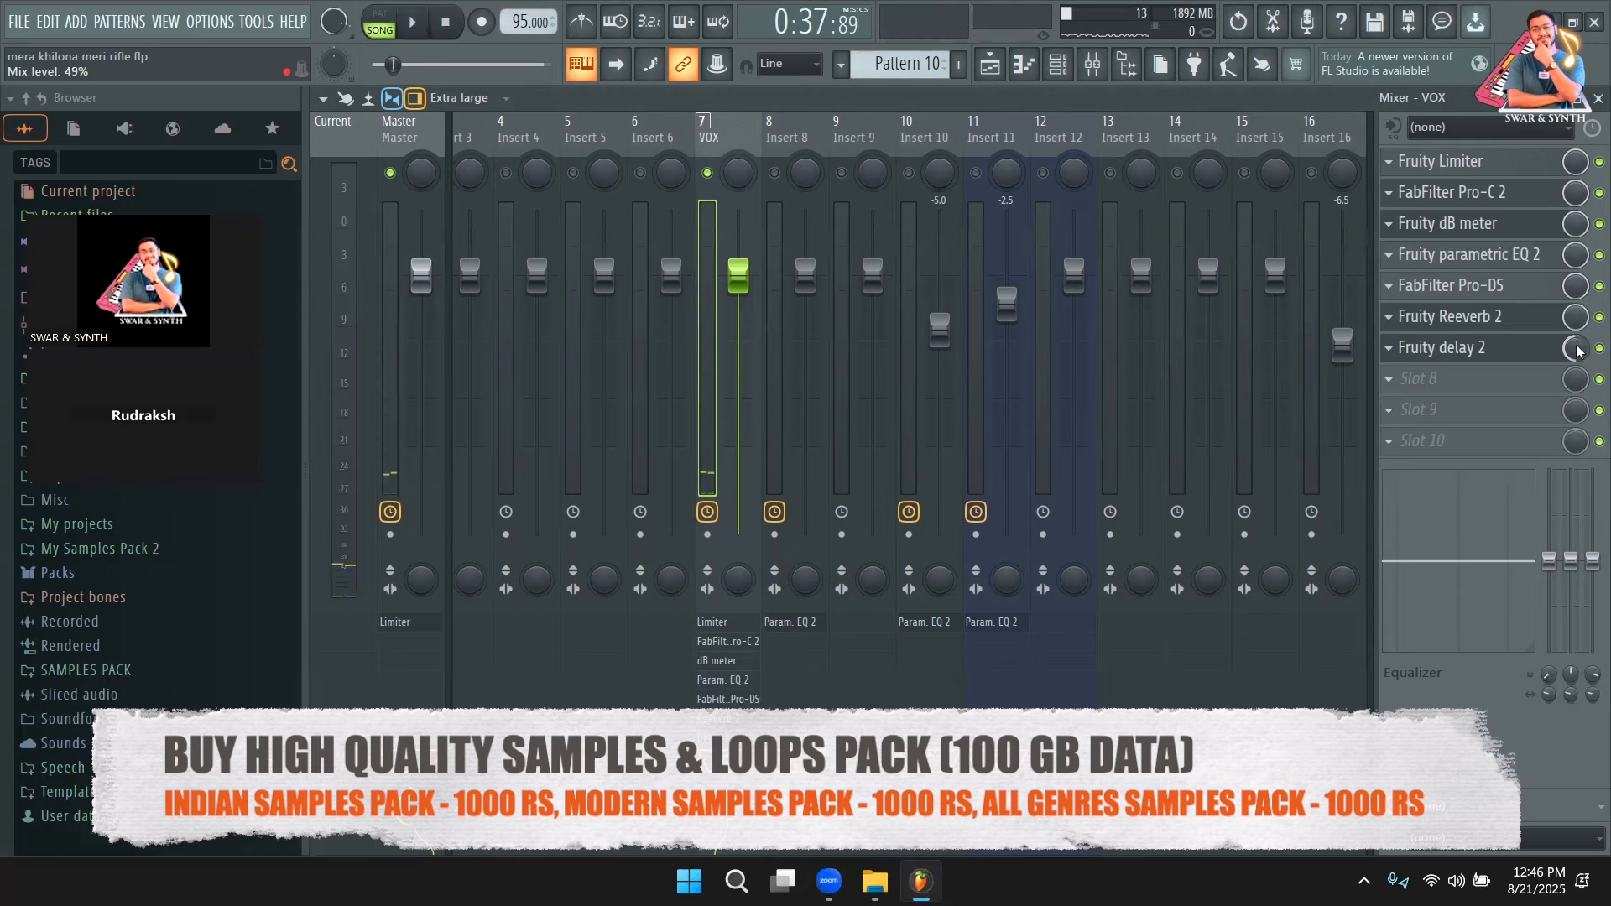
key("space")
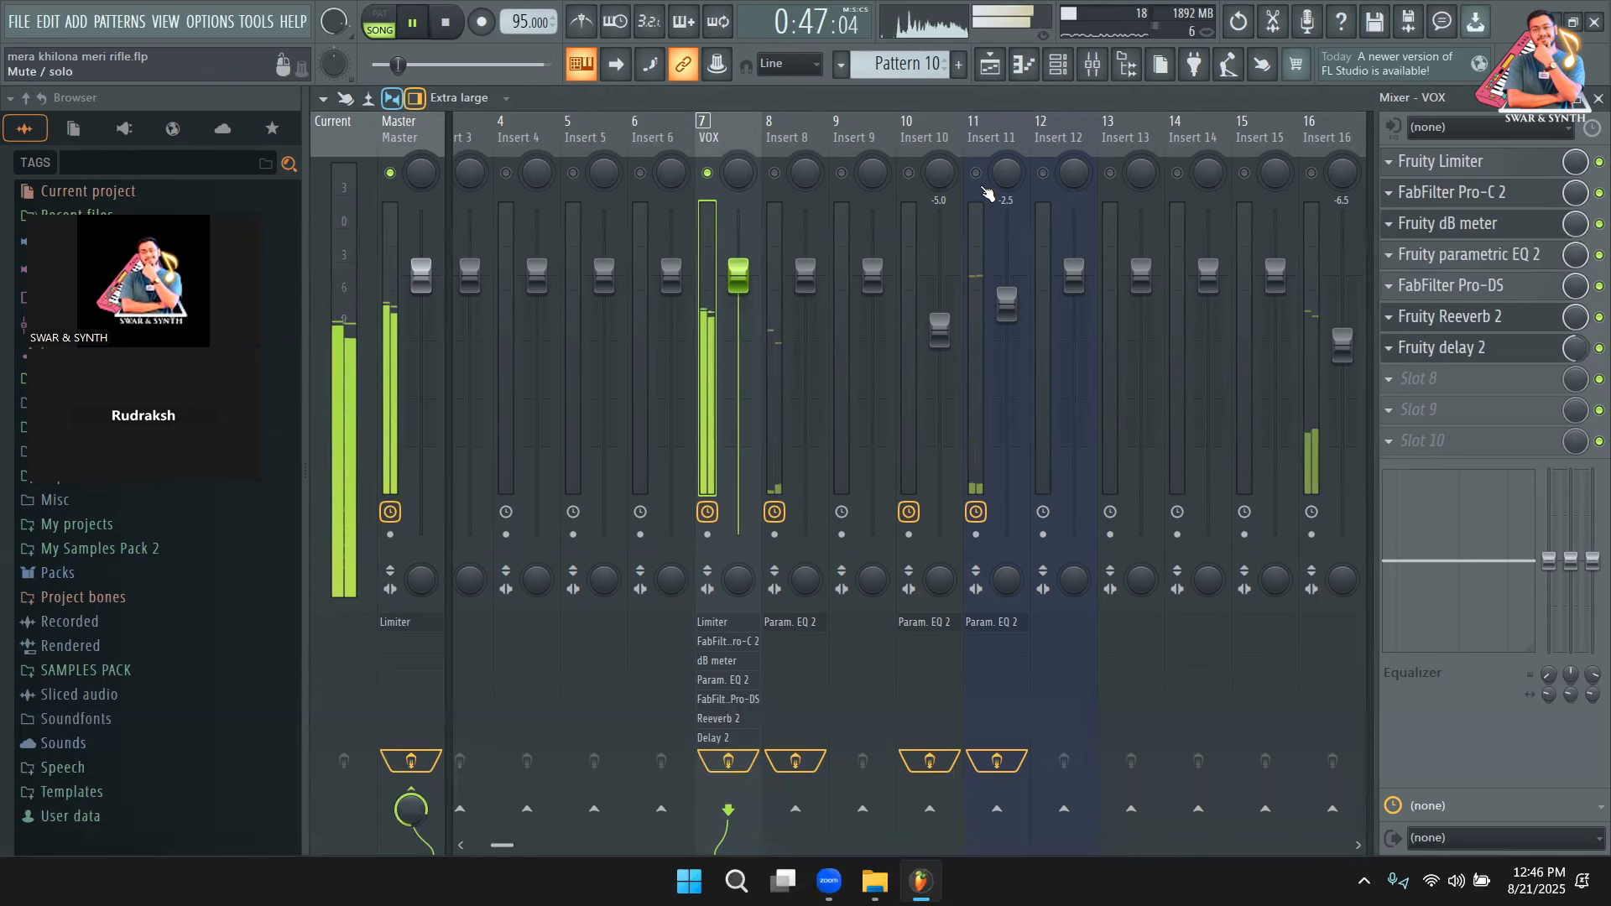
Compare the playing song in the playlist by muting and unmuting Tracks 17 and 18.
left_click(991, 65)
scroll(1033, 374, "down", 2)
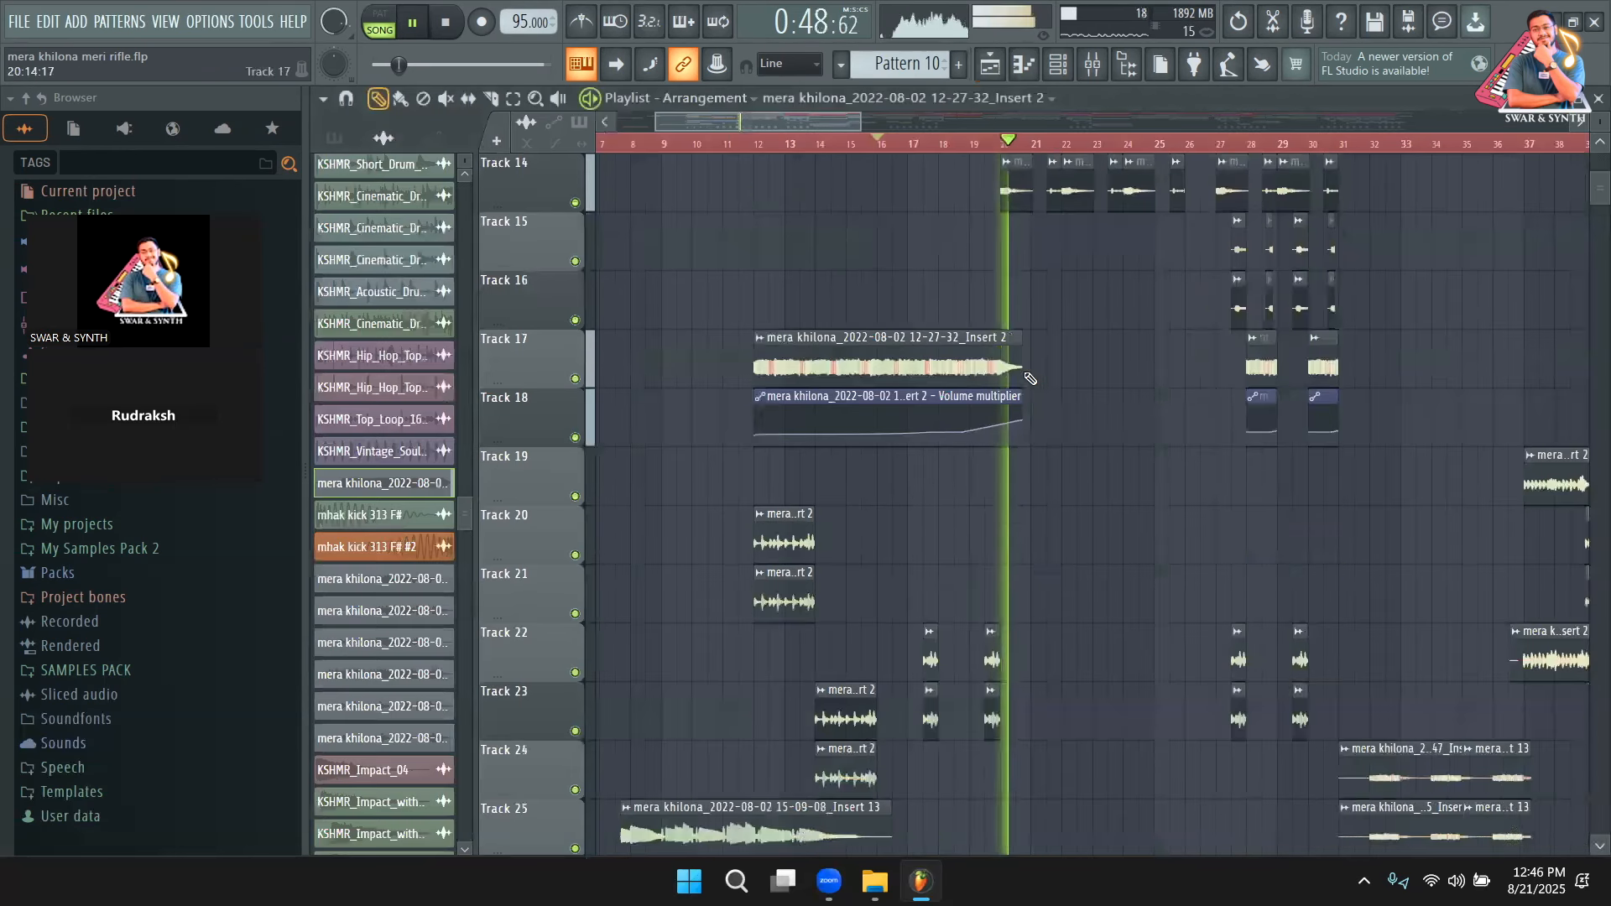
double_click(896, 340)
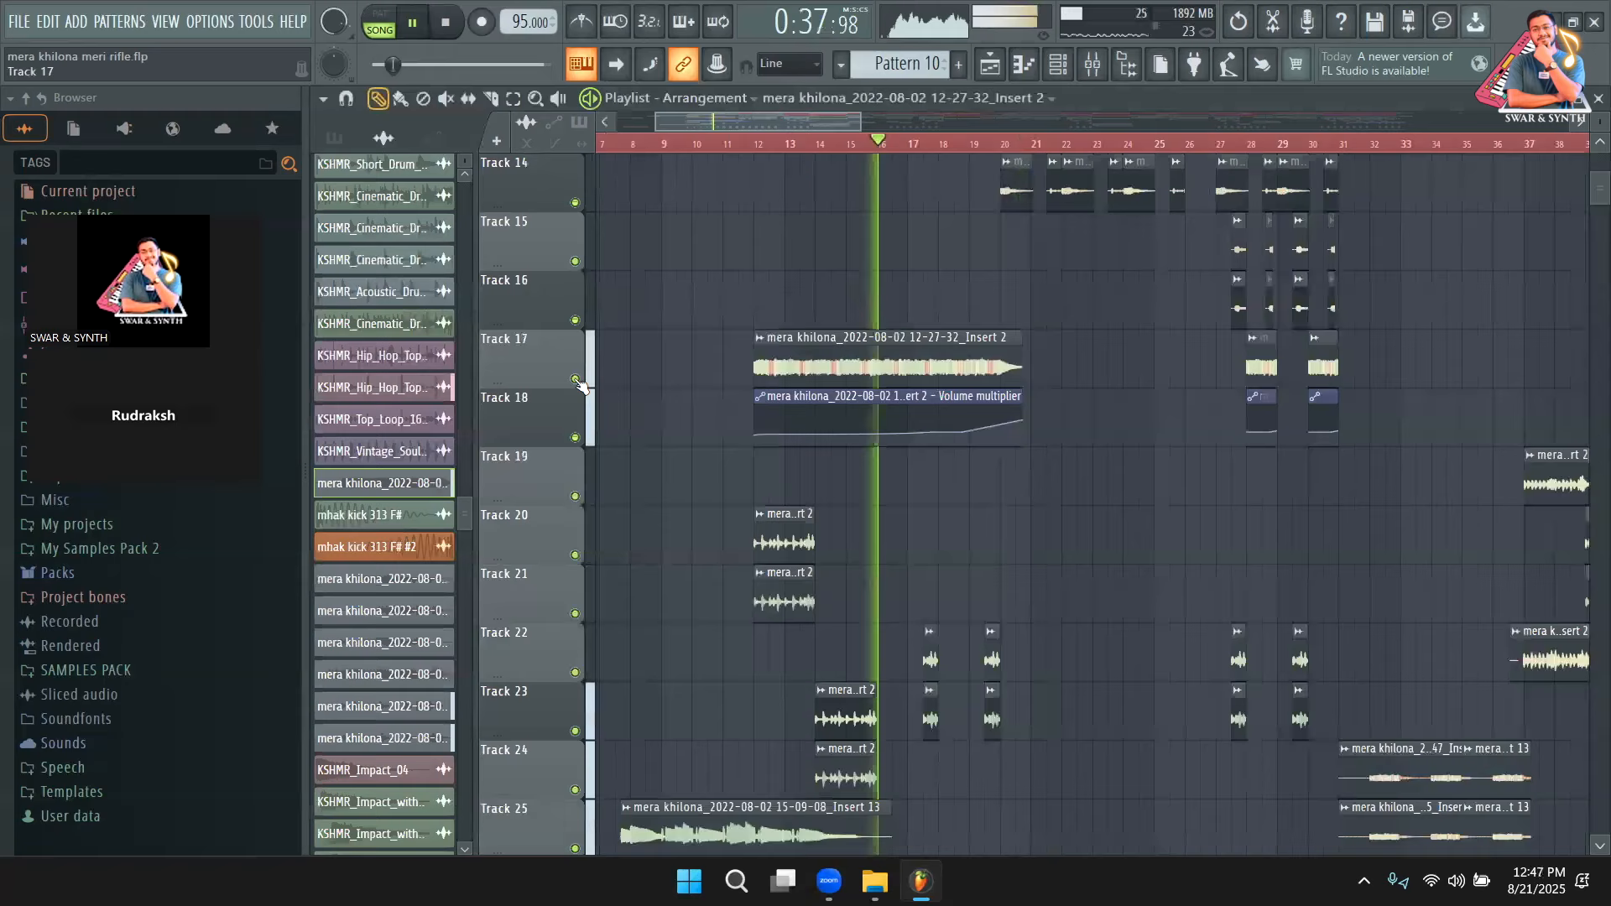
left_click(575, 380)
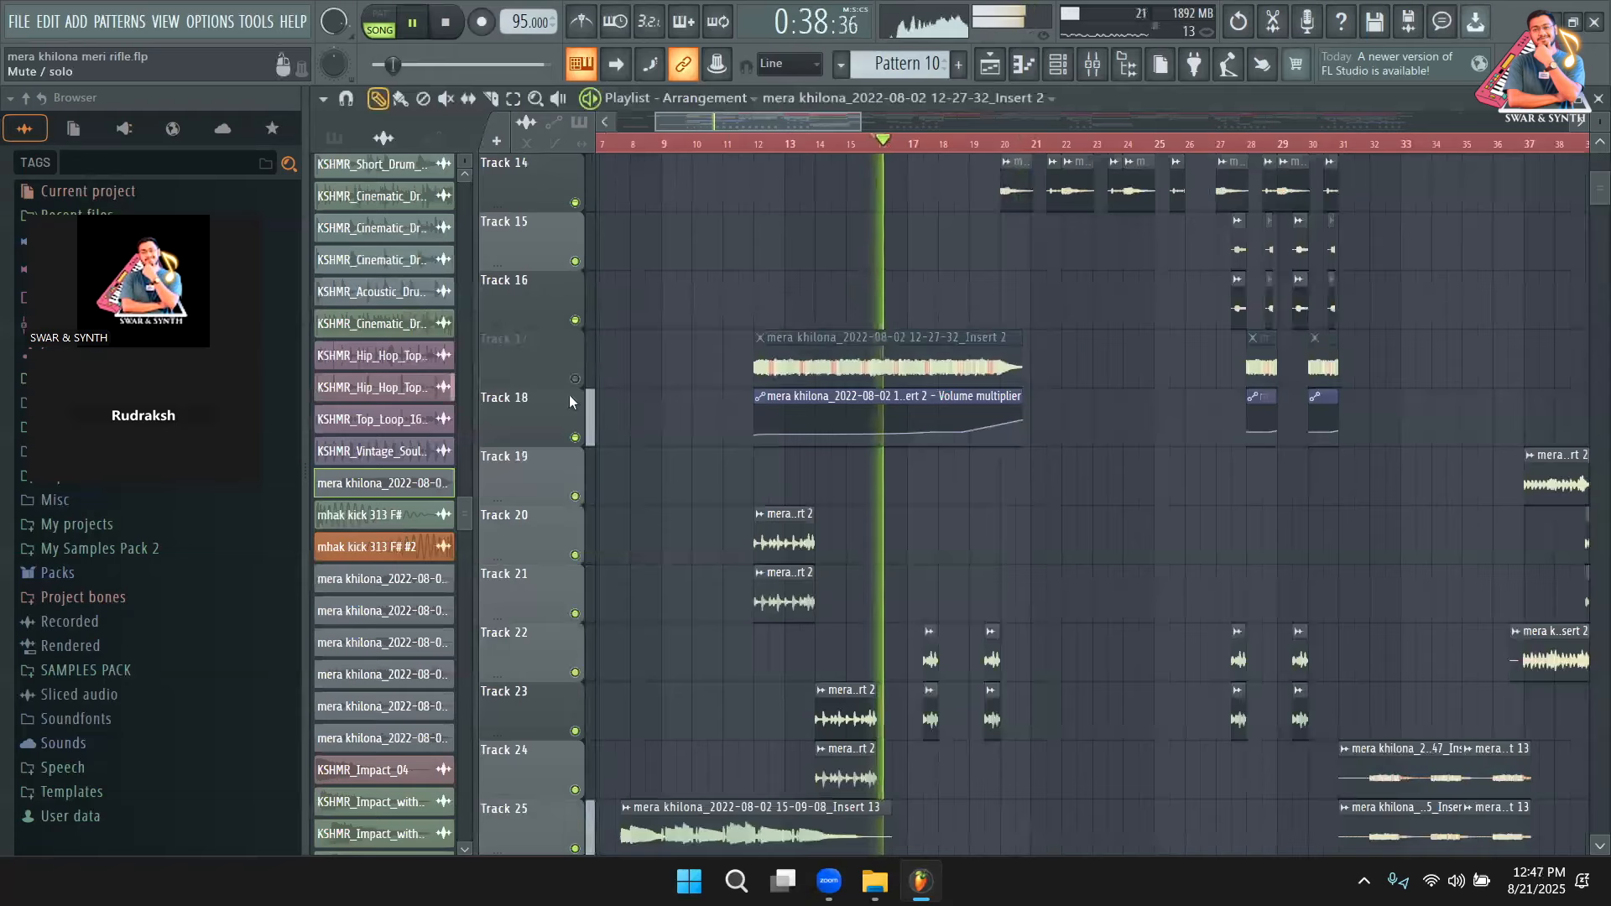
left_click(576, 438)
left_click(576, 379)
left_click(576, 438)
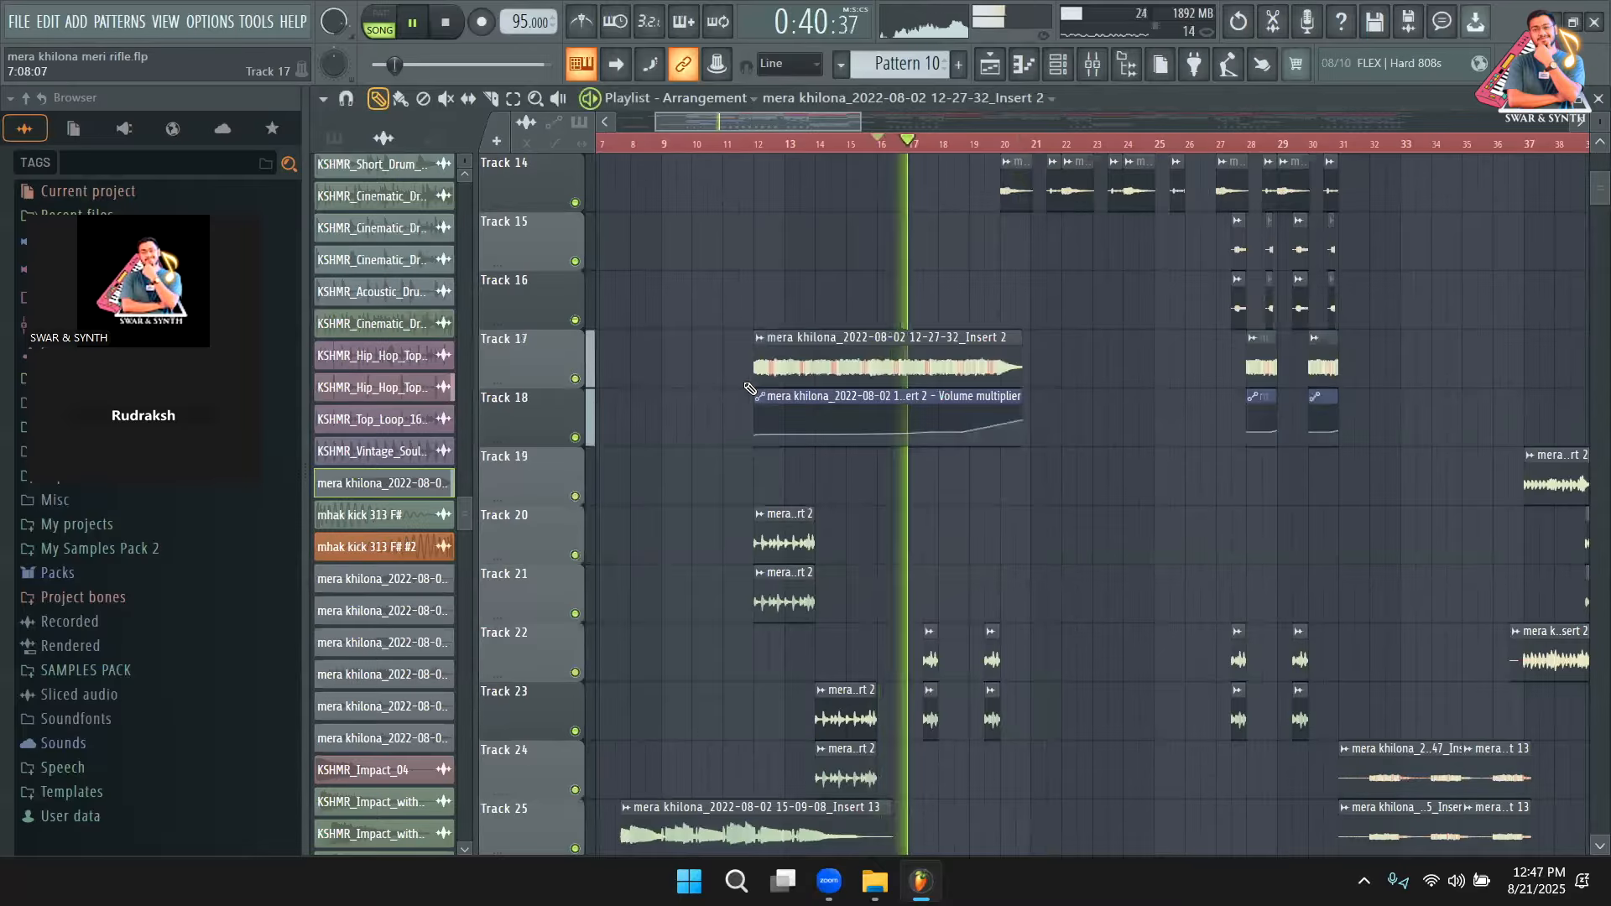
Lower the channel volume of Track 17's audio clip (12-27-32_Insert 2) to 49%, close its settings and stop playback.
double_click(888, 366)
left_click_drag(888, 385, 888, 411)
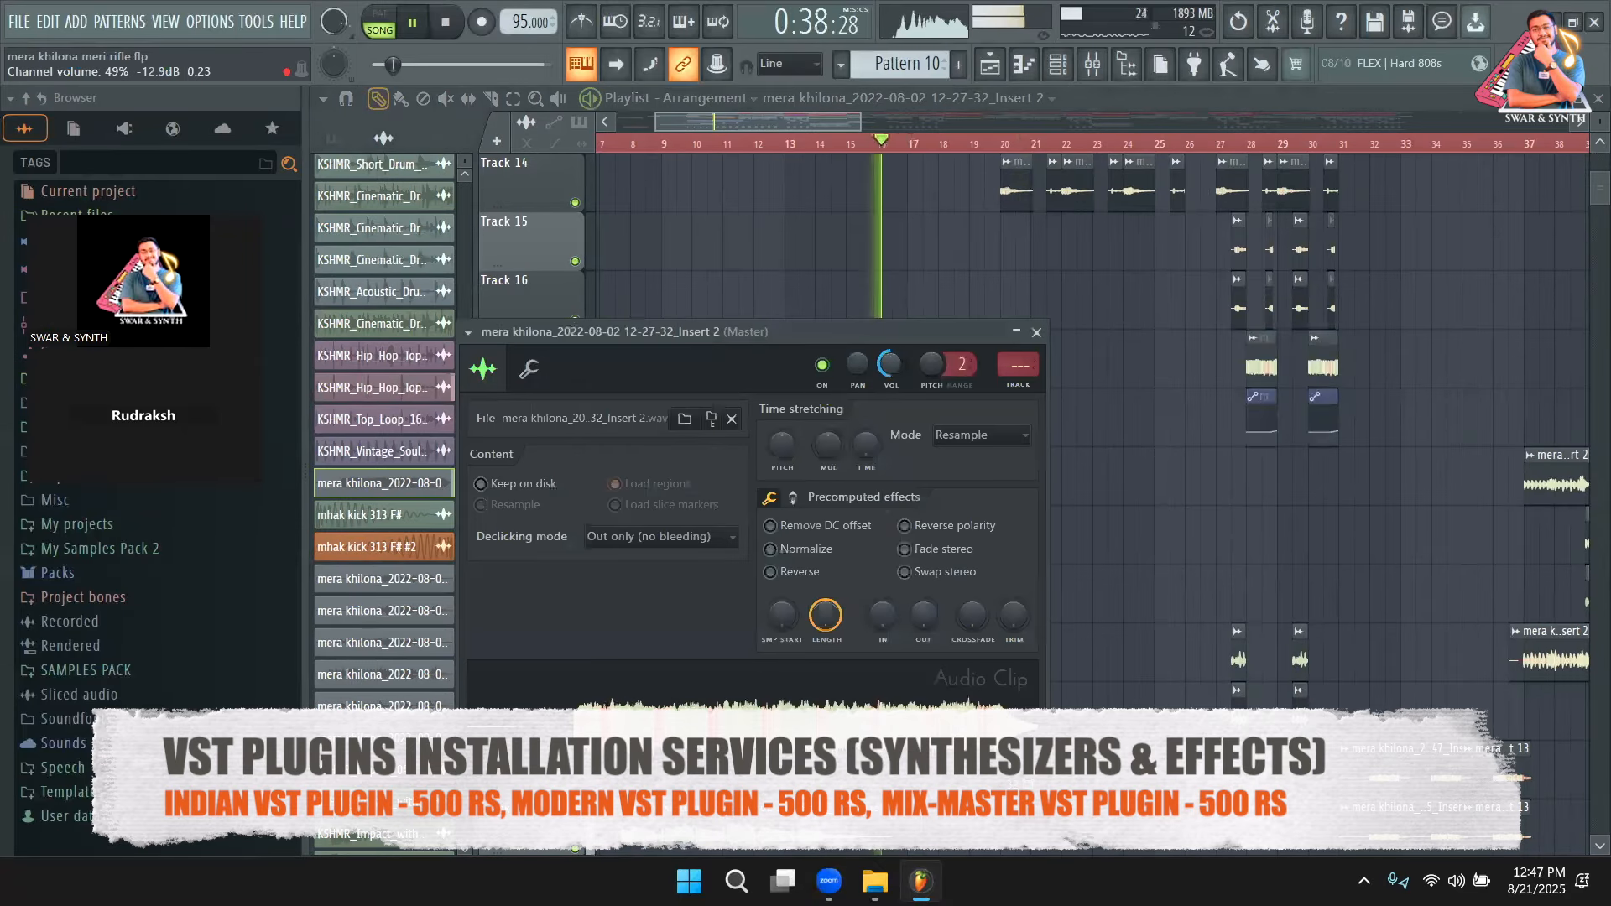
right_click(1101, 429)
key("space")
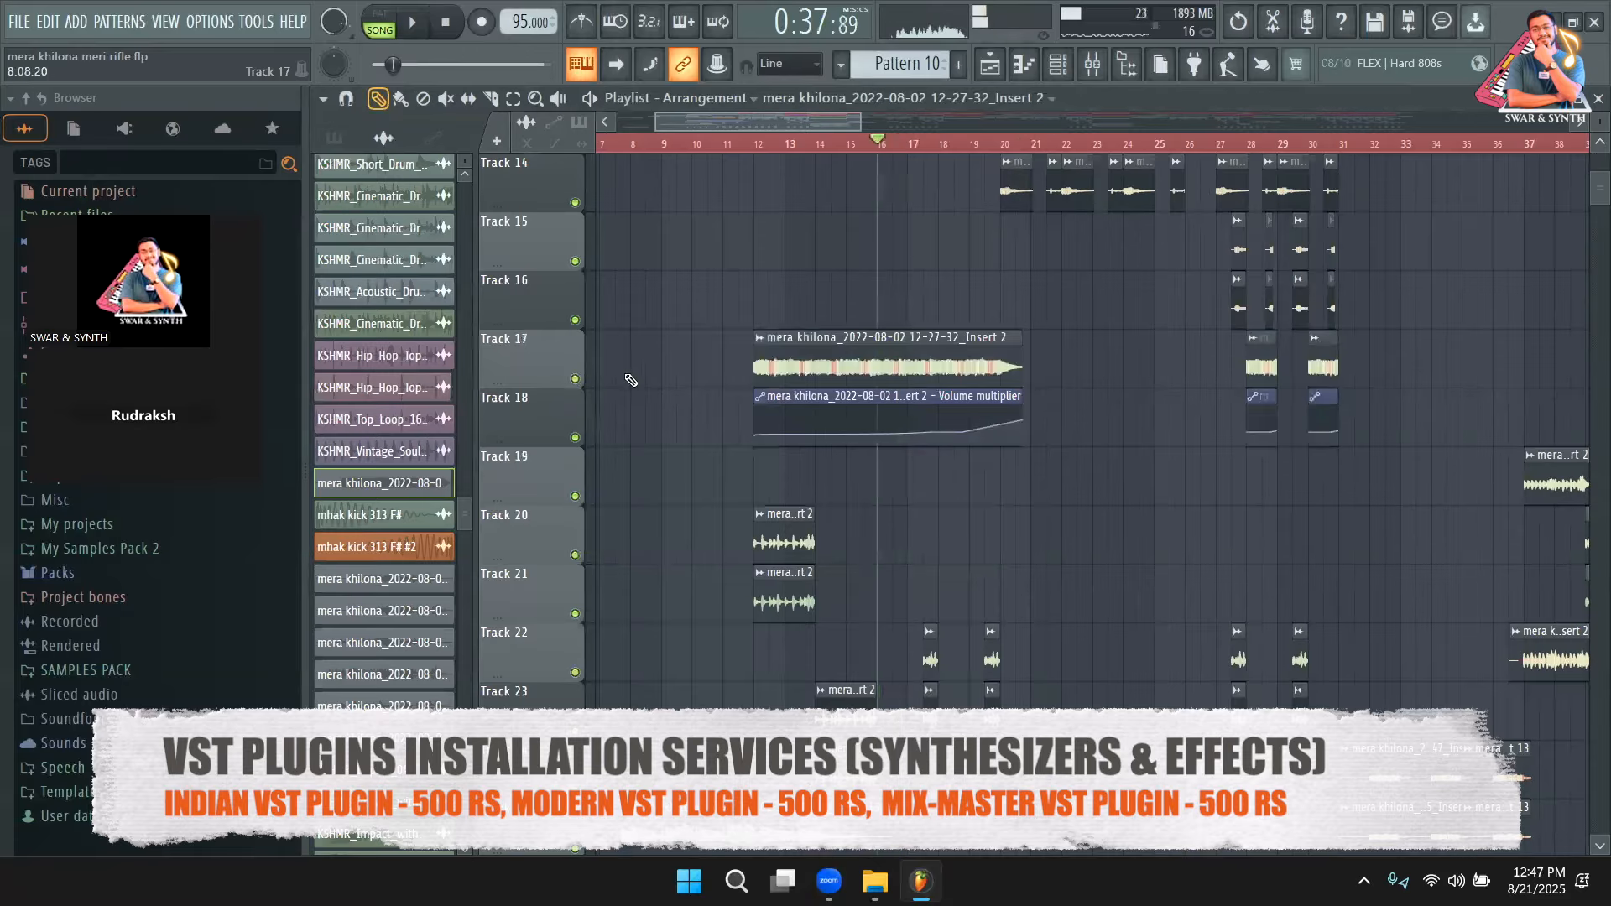
Toggle Track 17's solo on and off, then play the full mix with the VOX mixer insert selected and no longer soloed.
right_click(586, 384)
right_click(576, 380)
right_click(576, 380)
key("space")
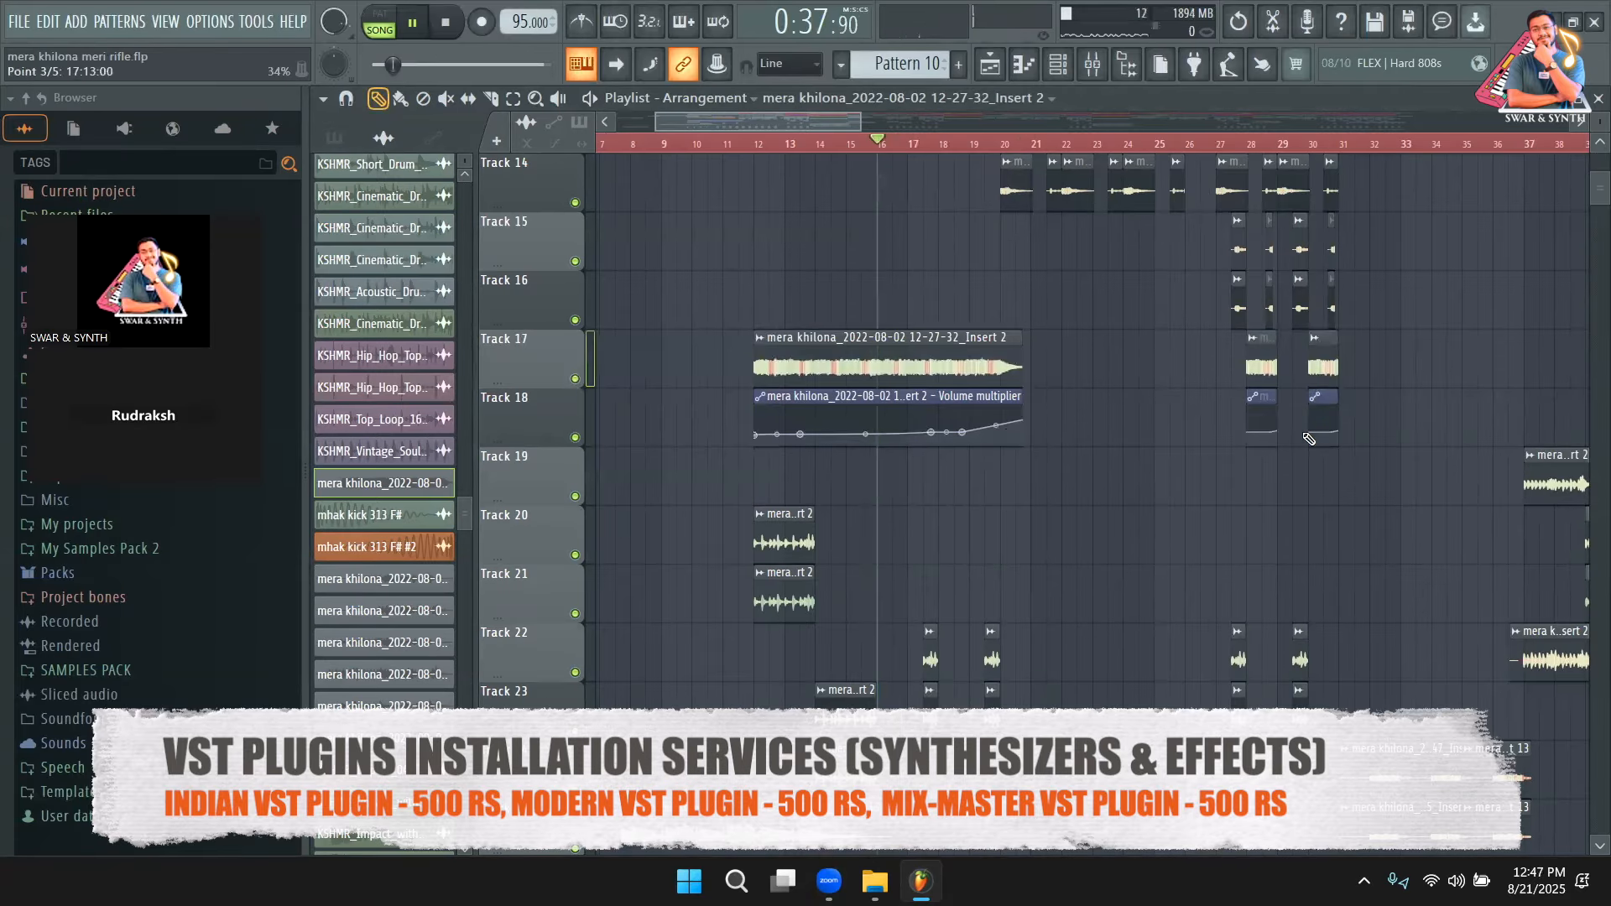
scroll(1132, 454, "up", 4)
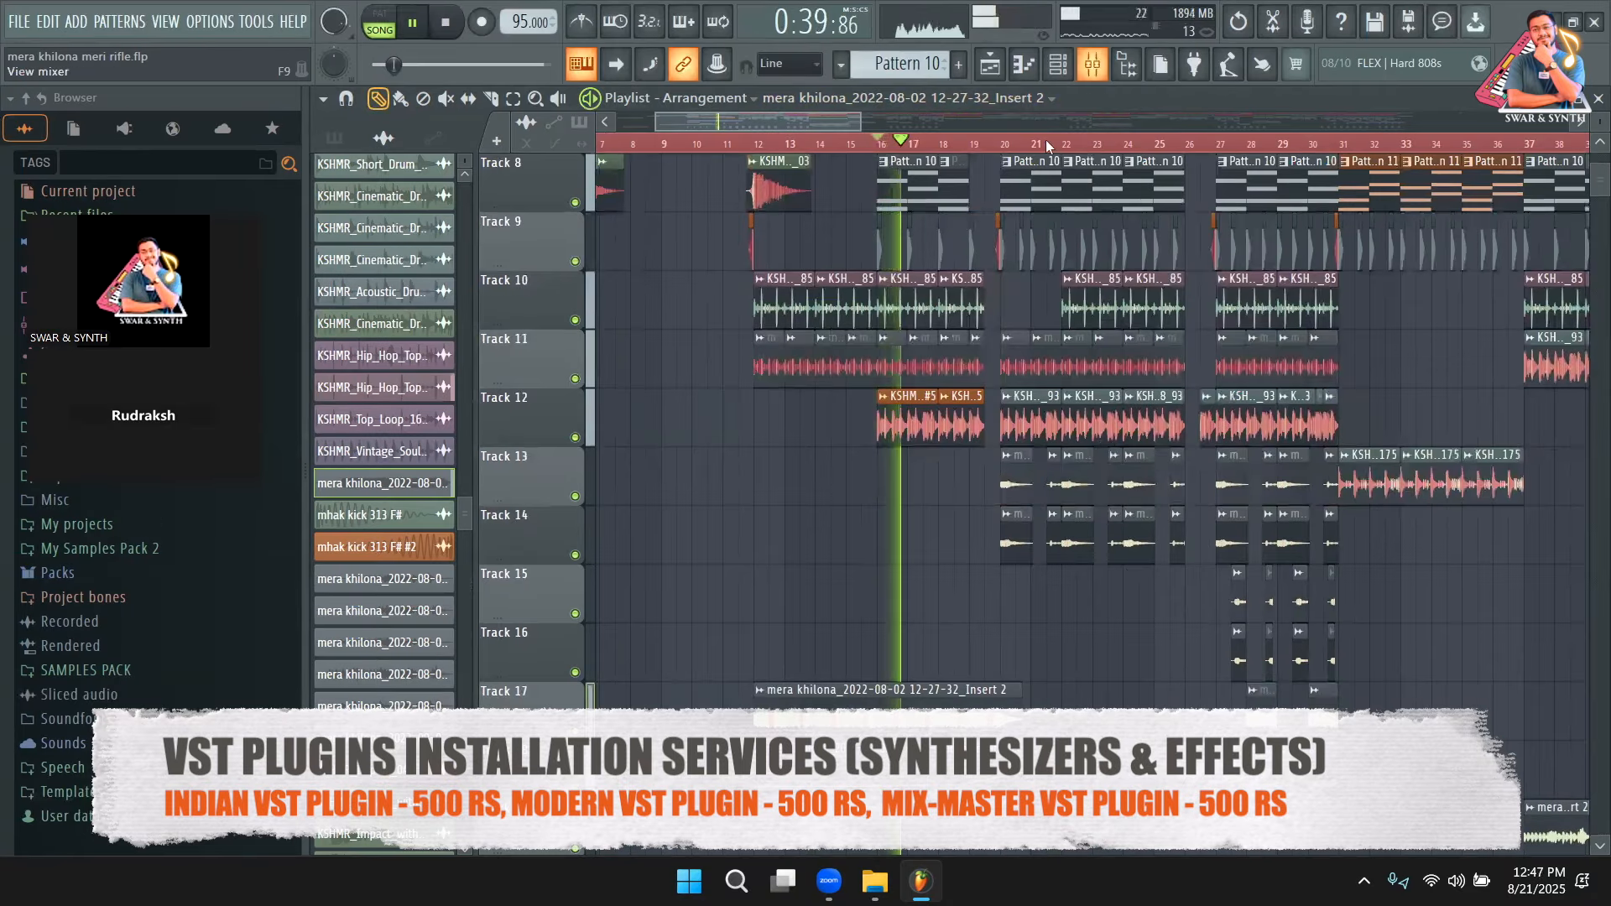
key("F9")
left_click(715, 138)
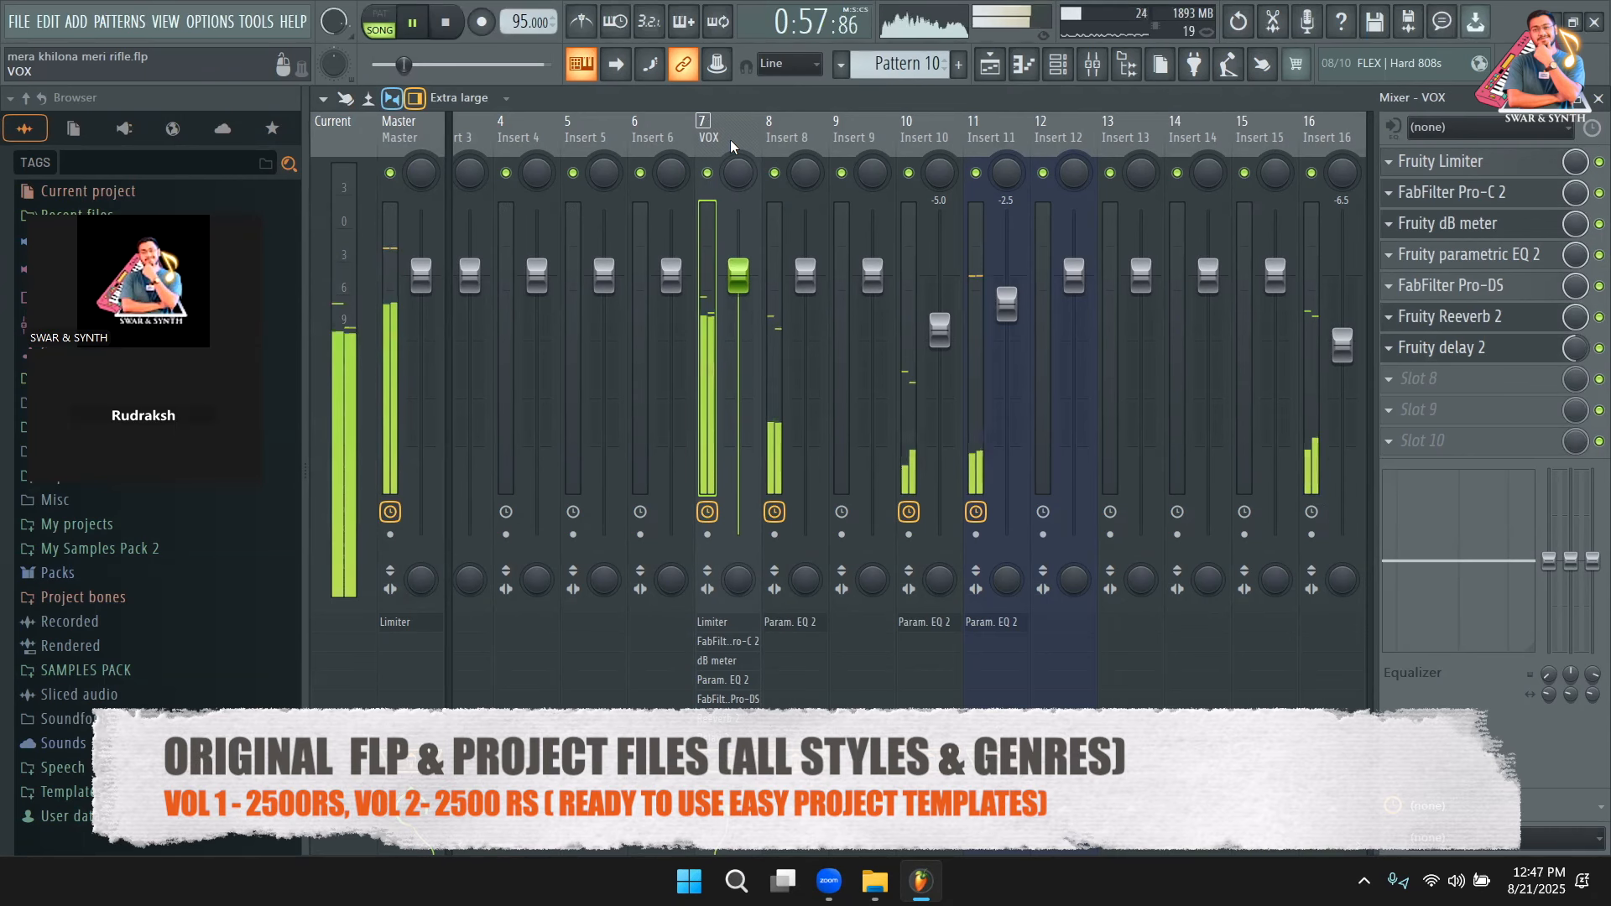
key("space")
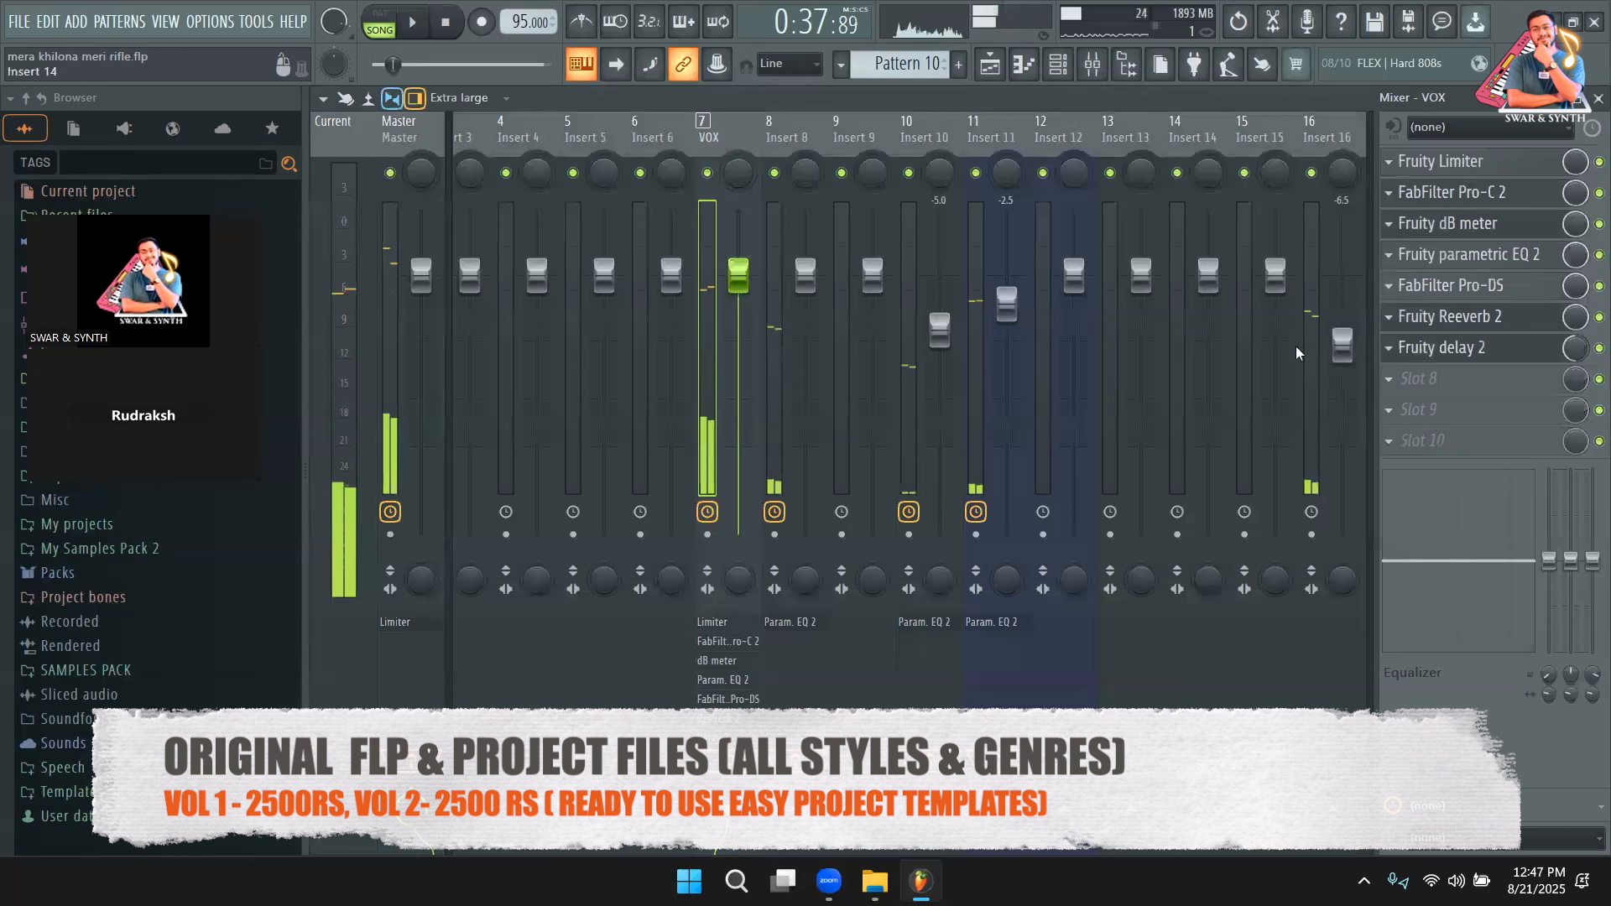
Add the VST3 version of Fresh Air to effect slot 8 of the VOX insert.
left_click(1389, 379)
mouse_move(1401, 404)
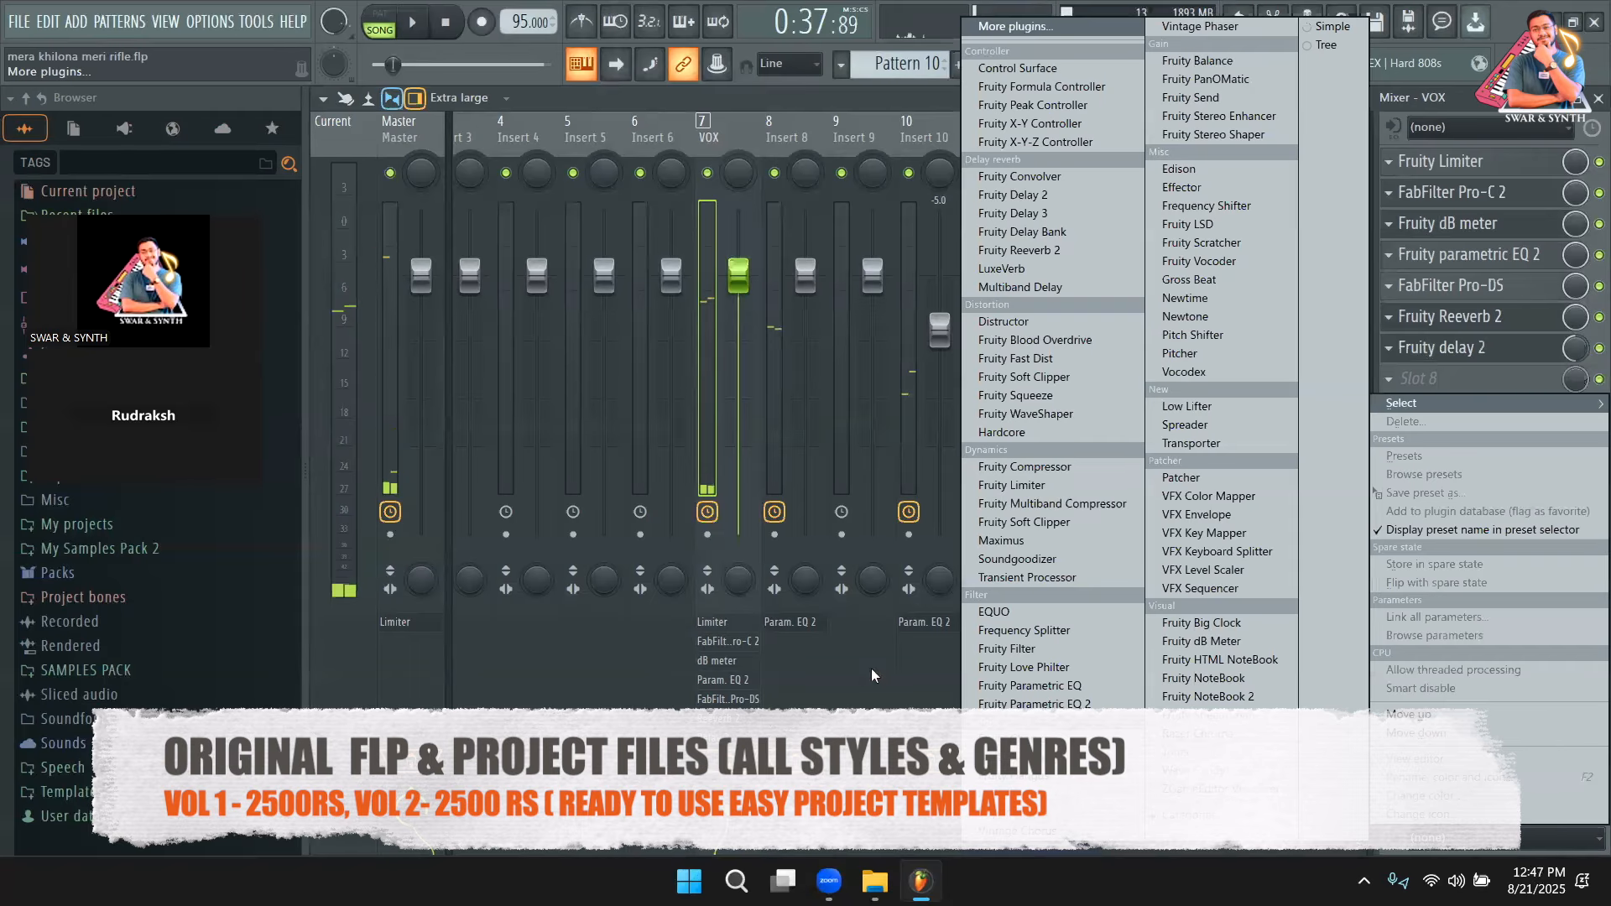
left_click(1022, 28)
type("FRES")
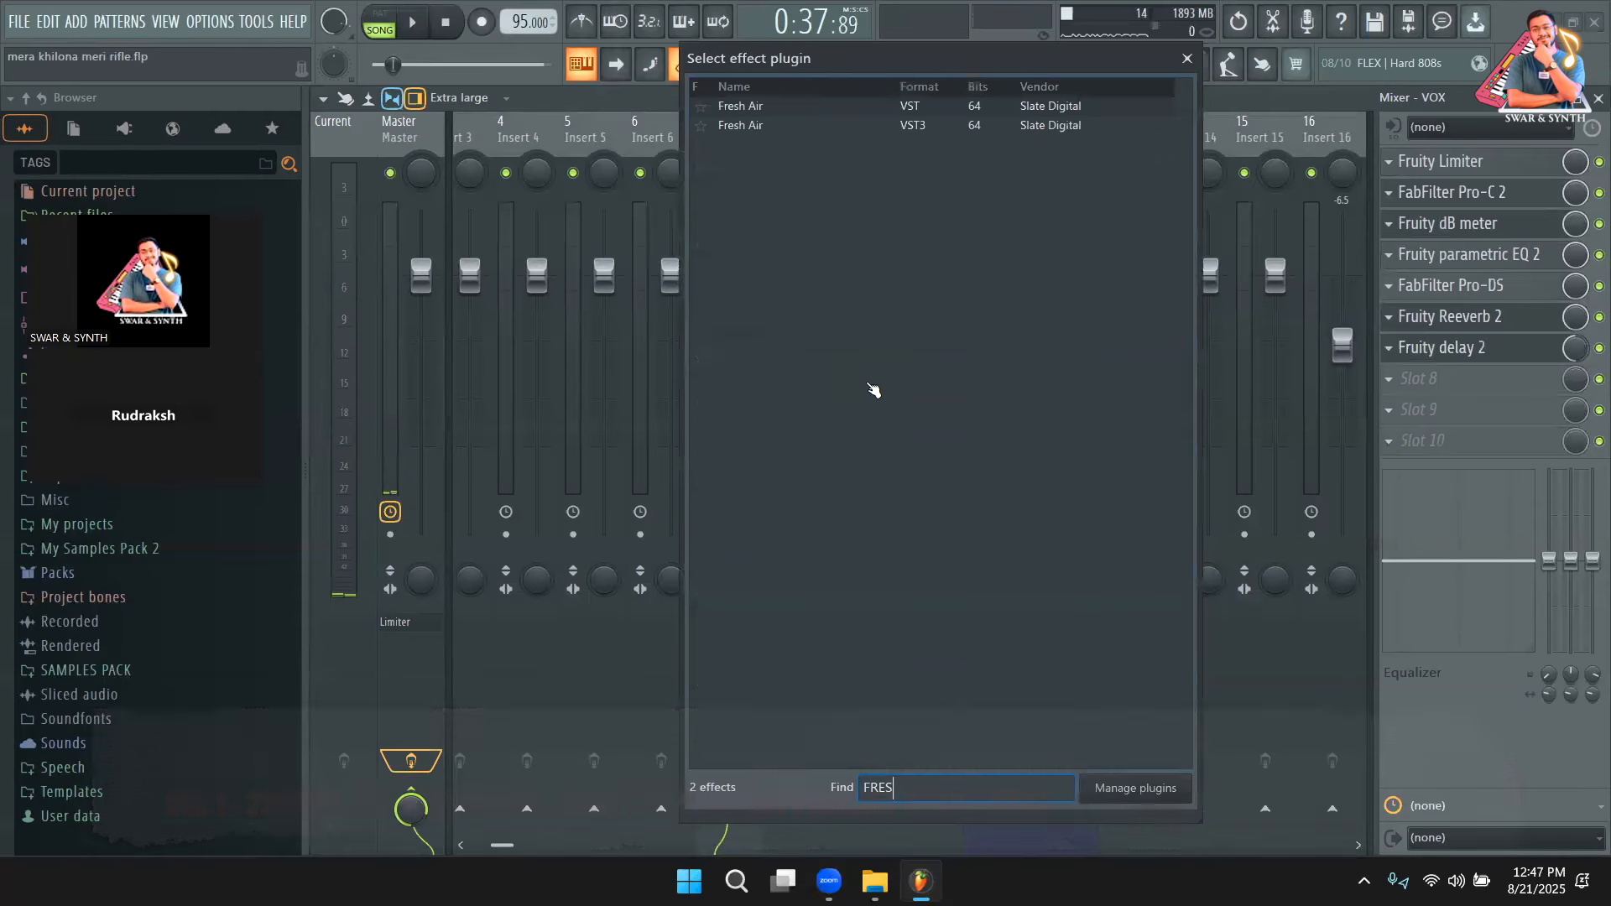
left_click(816, 129)
double_click(819, 130)
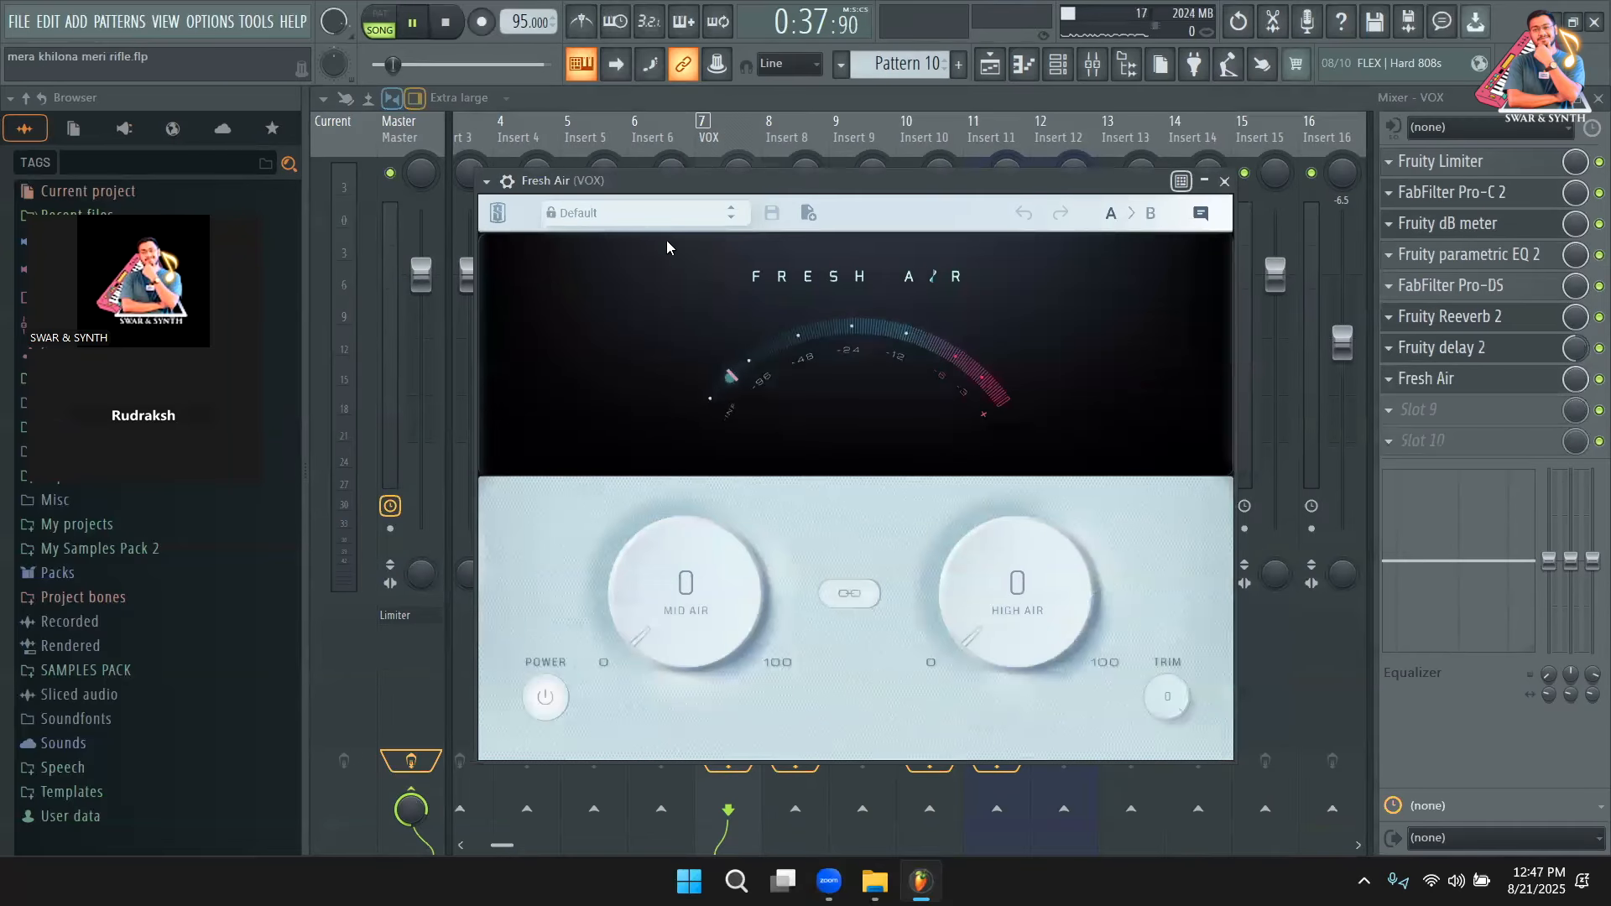
Load Fresh Air's Vocal Bus Presence preset and lower the linked Mid Air to 29% and High Air to 19% during playback.
left_click(651, 217)
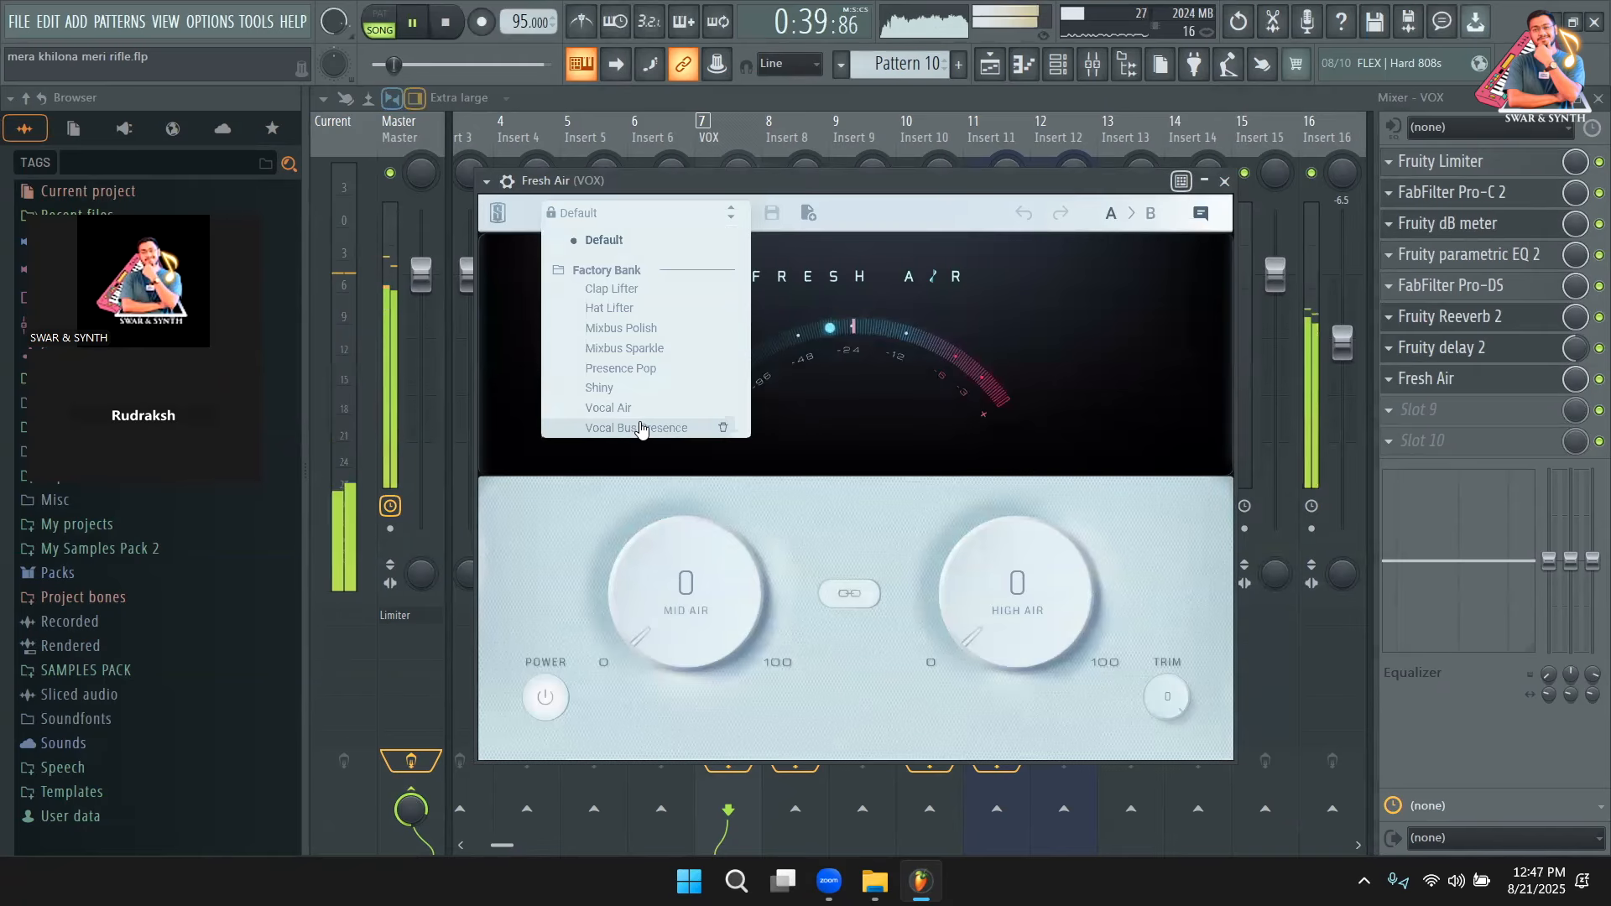
left_click(642, 428)
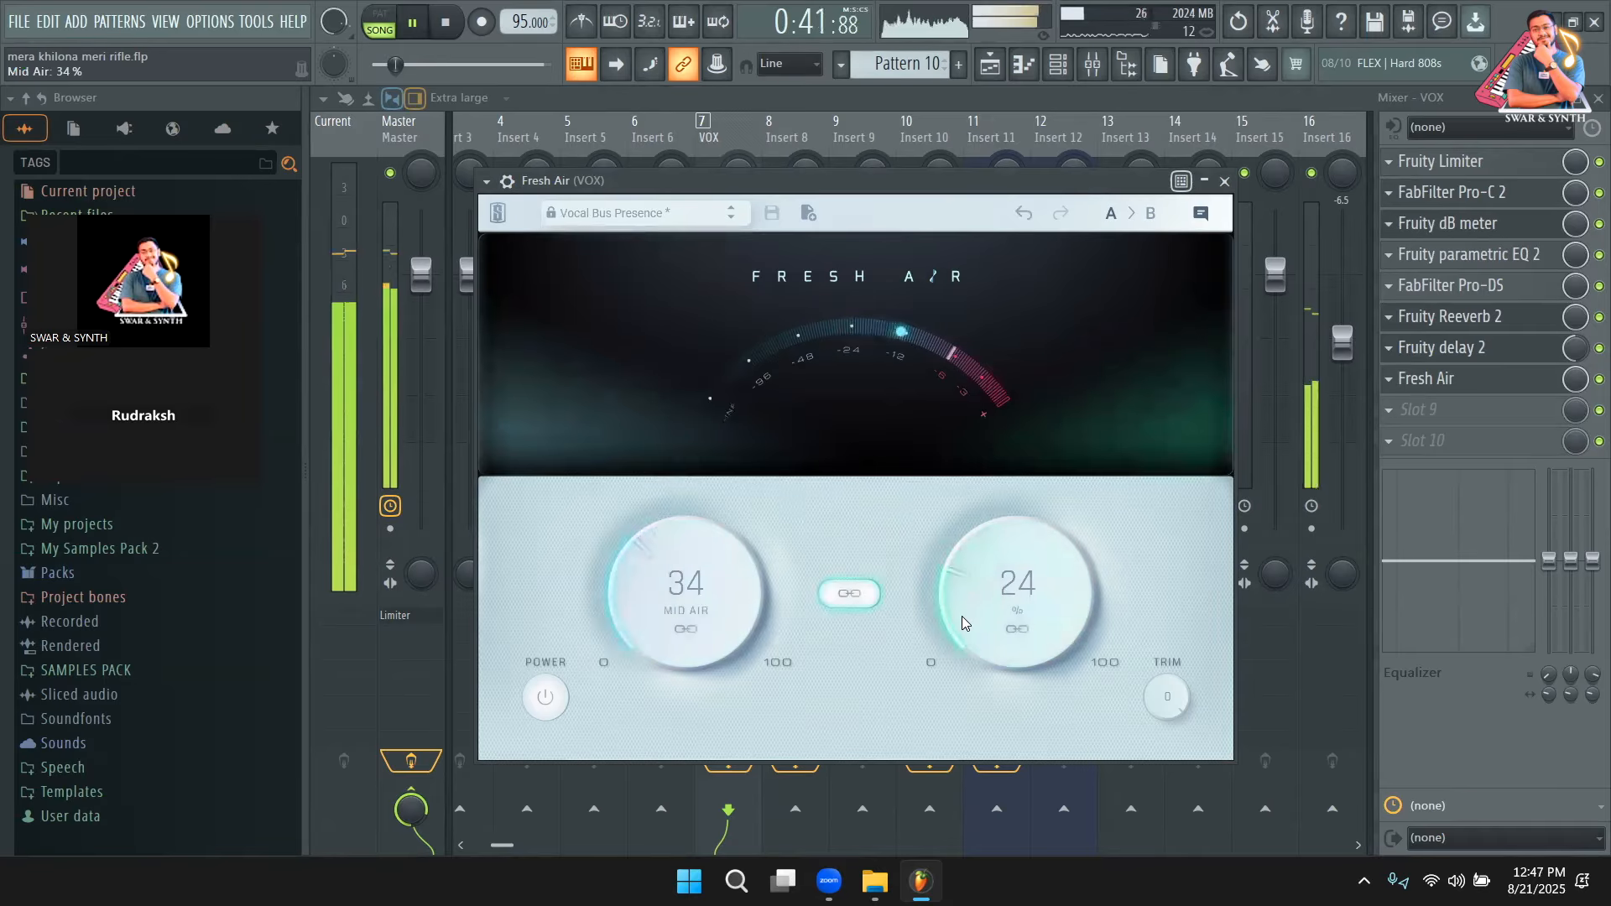
left_click_drag(963, 622, 972, 643)
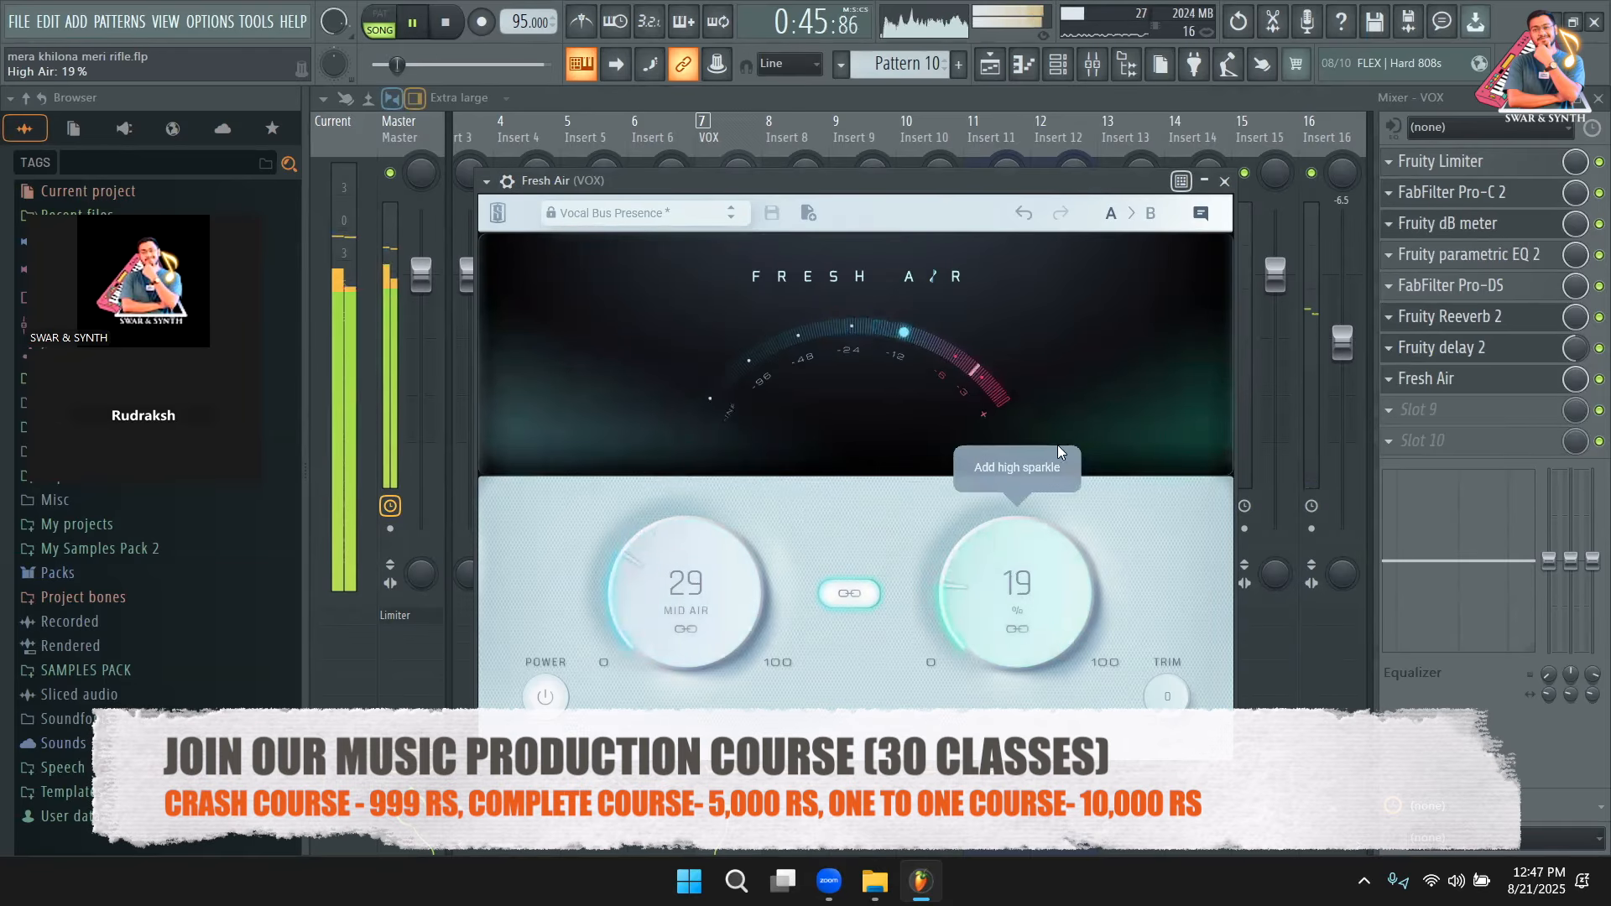
left_click(1225, 183)
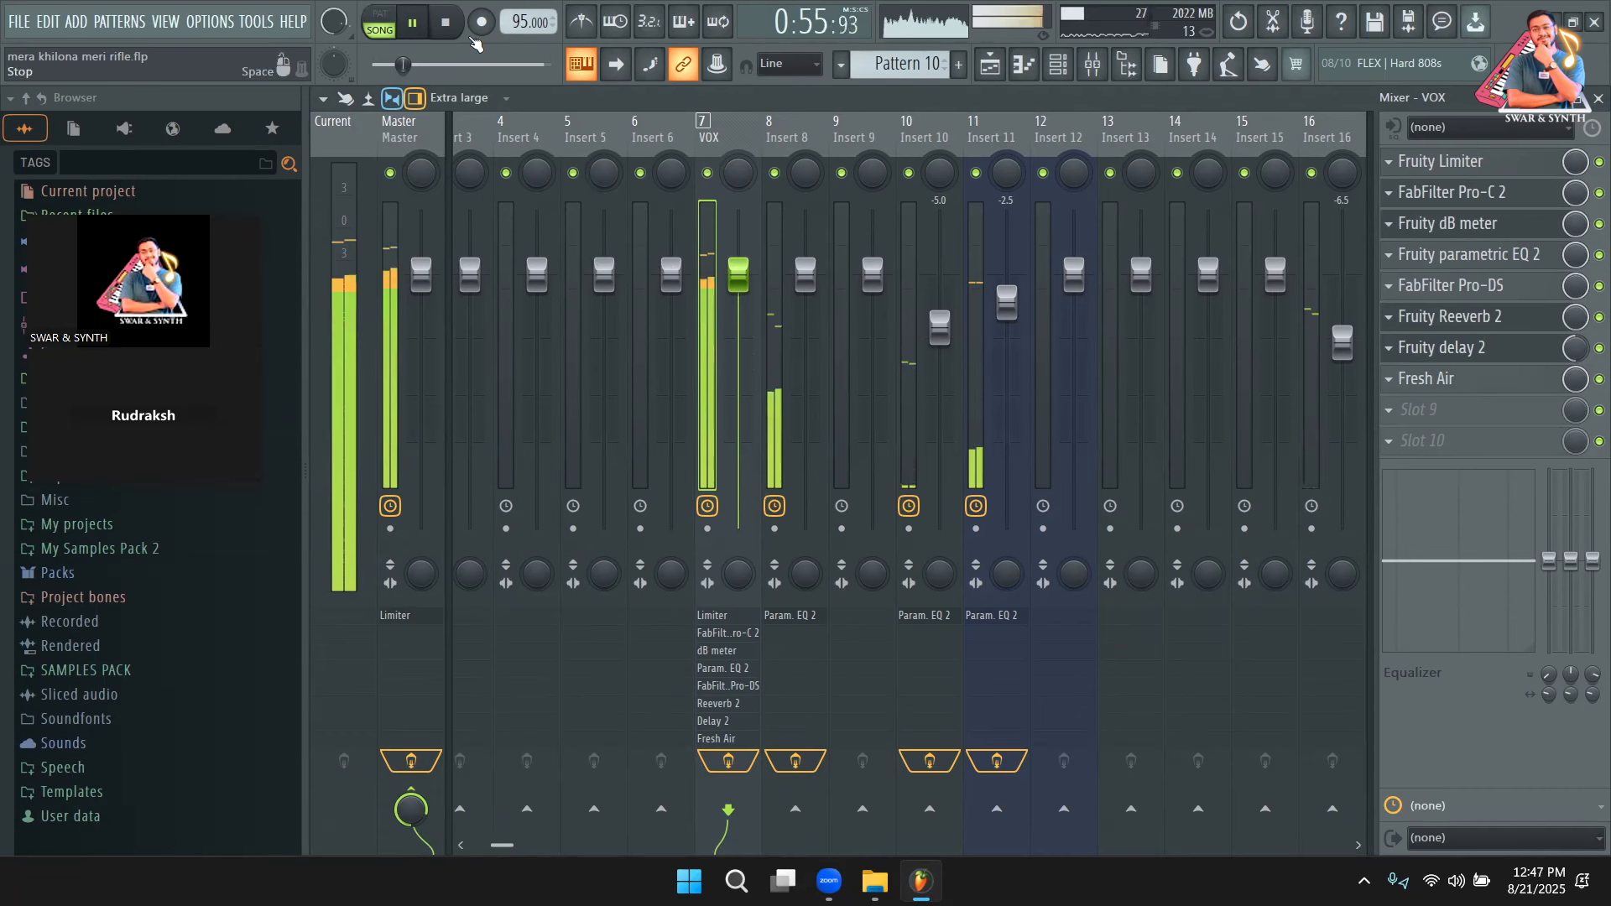
key("space")
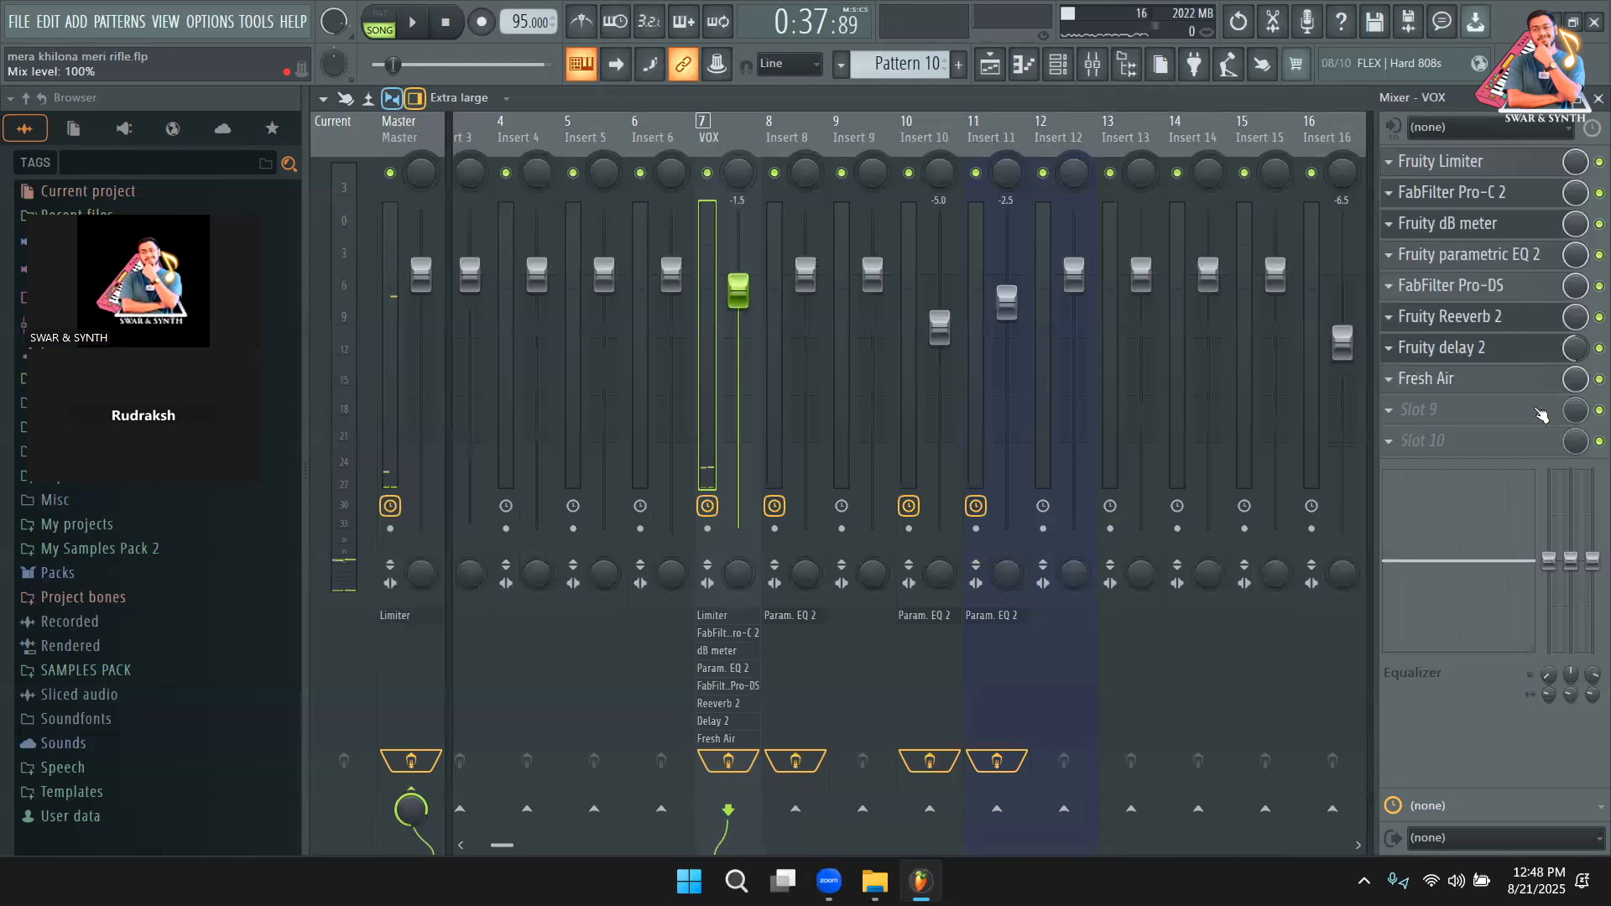
Add the soothe2 plugin to effect slot 9 of the VOX insert.
left_click(1431, 411)
left_click(1020, 29)
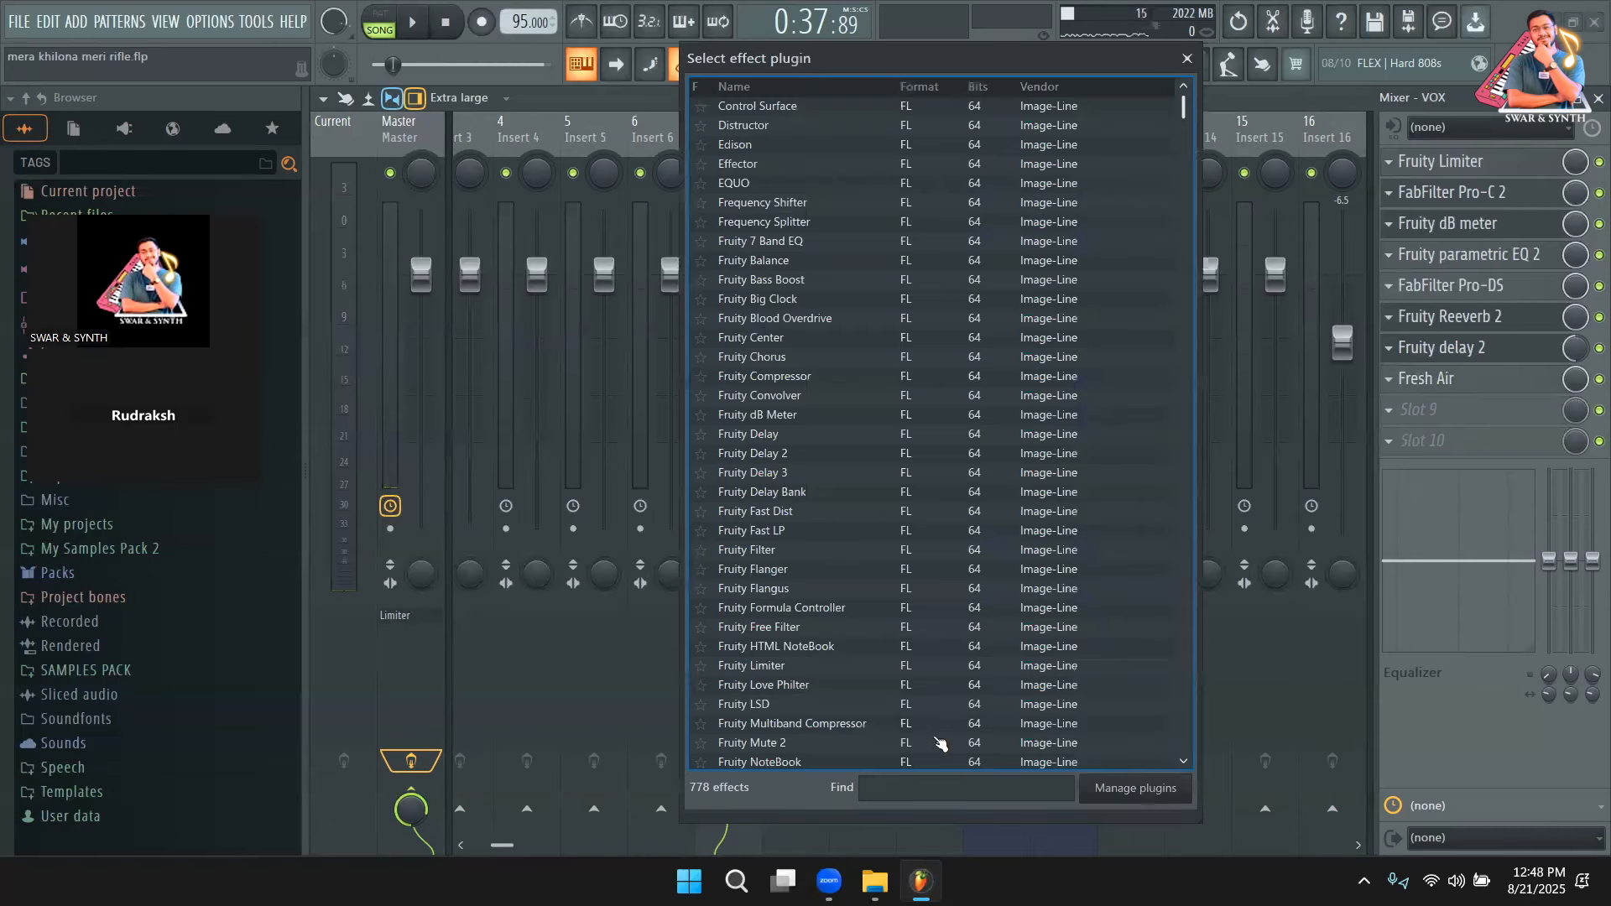
type("SOO")
double_click(806, 125)
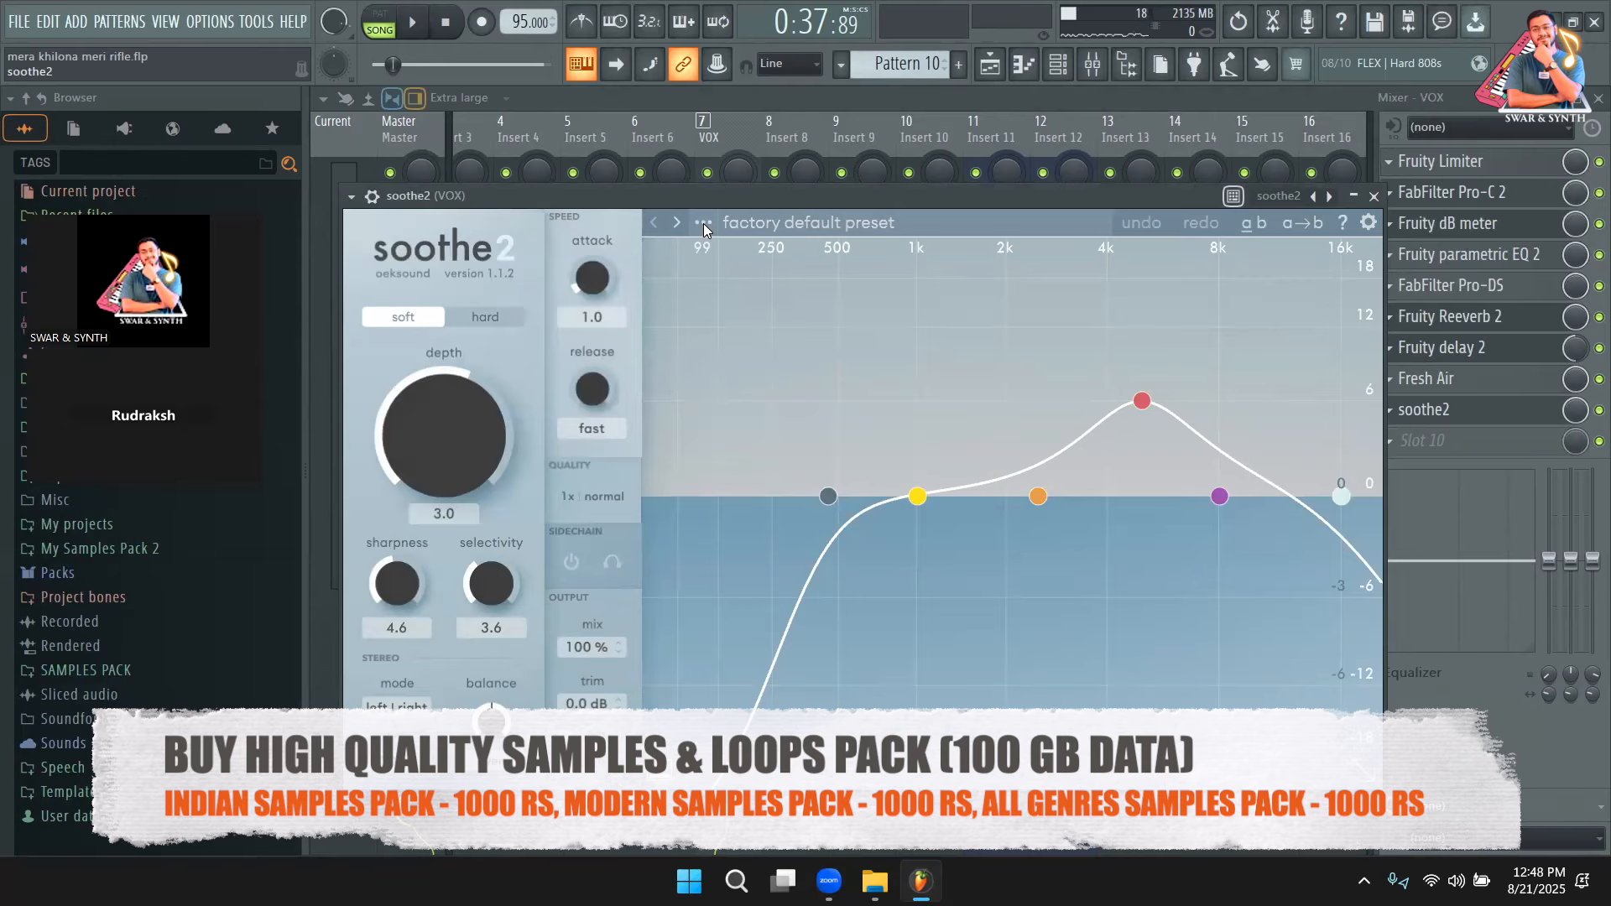
Load the Bluesy vocals factory preset in soothe2.
left_click(703, 223)
scroll(739, 572, "down", 1)
left_click(695, 762)
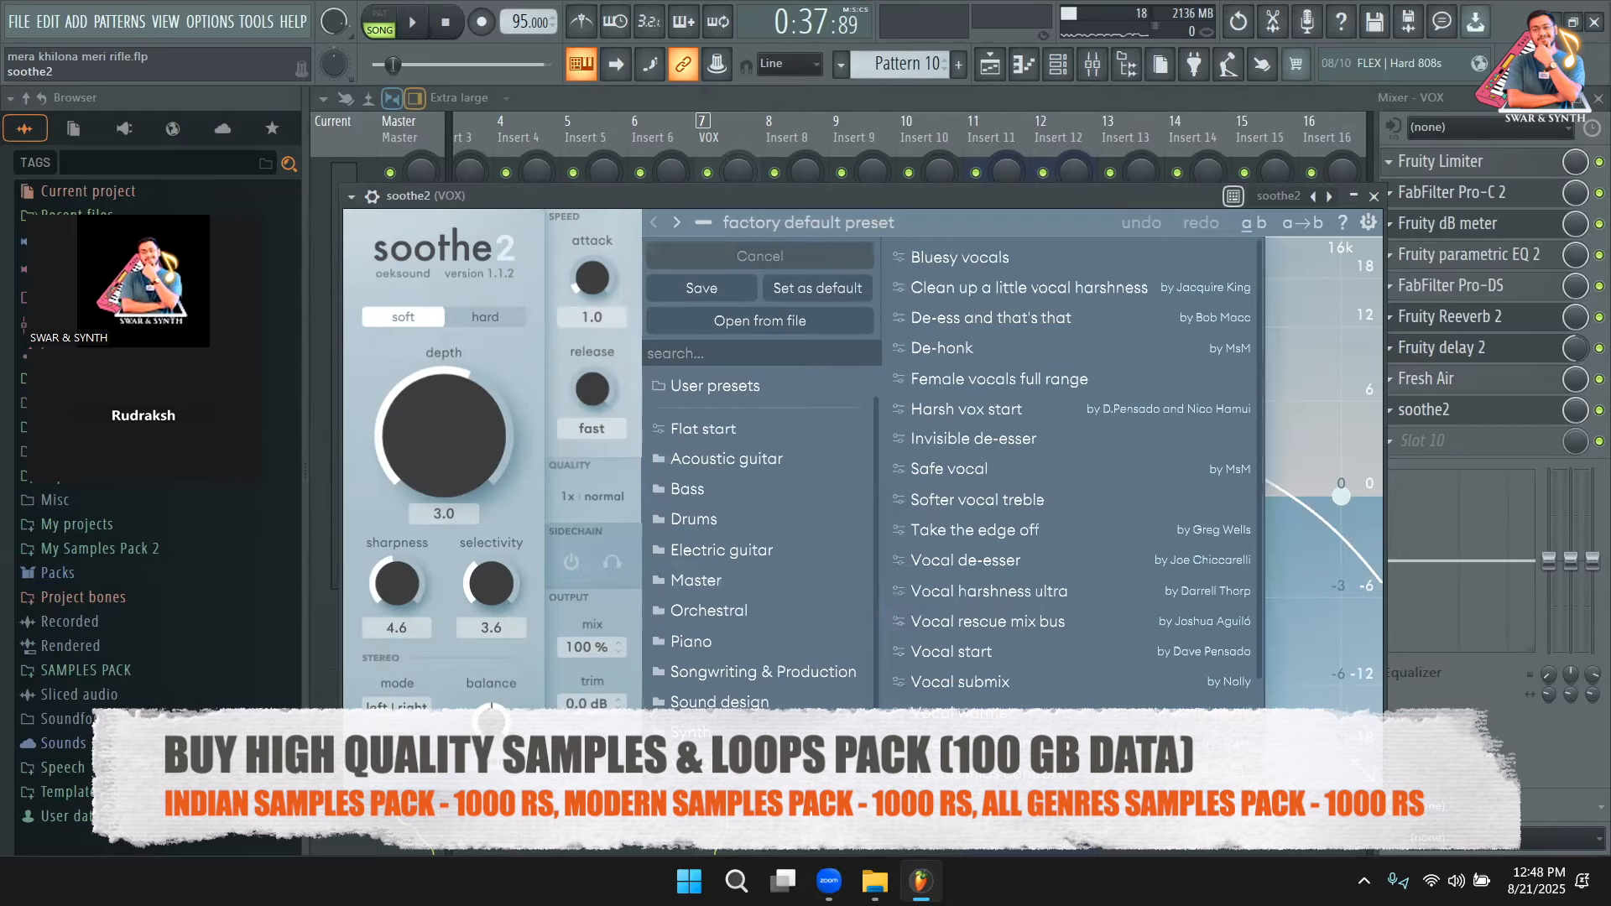
left_click(980, 258)
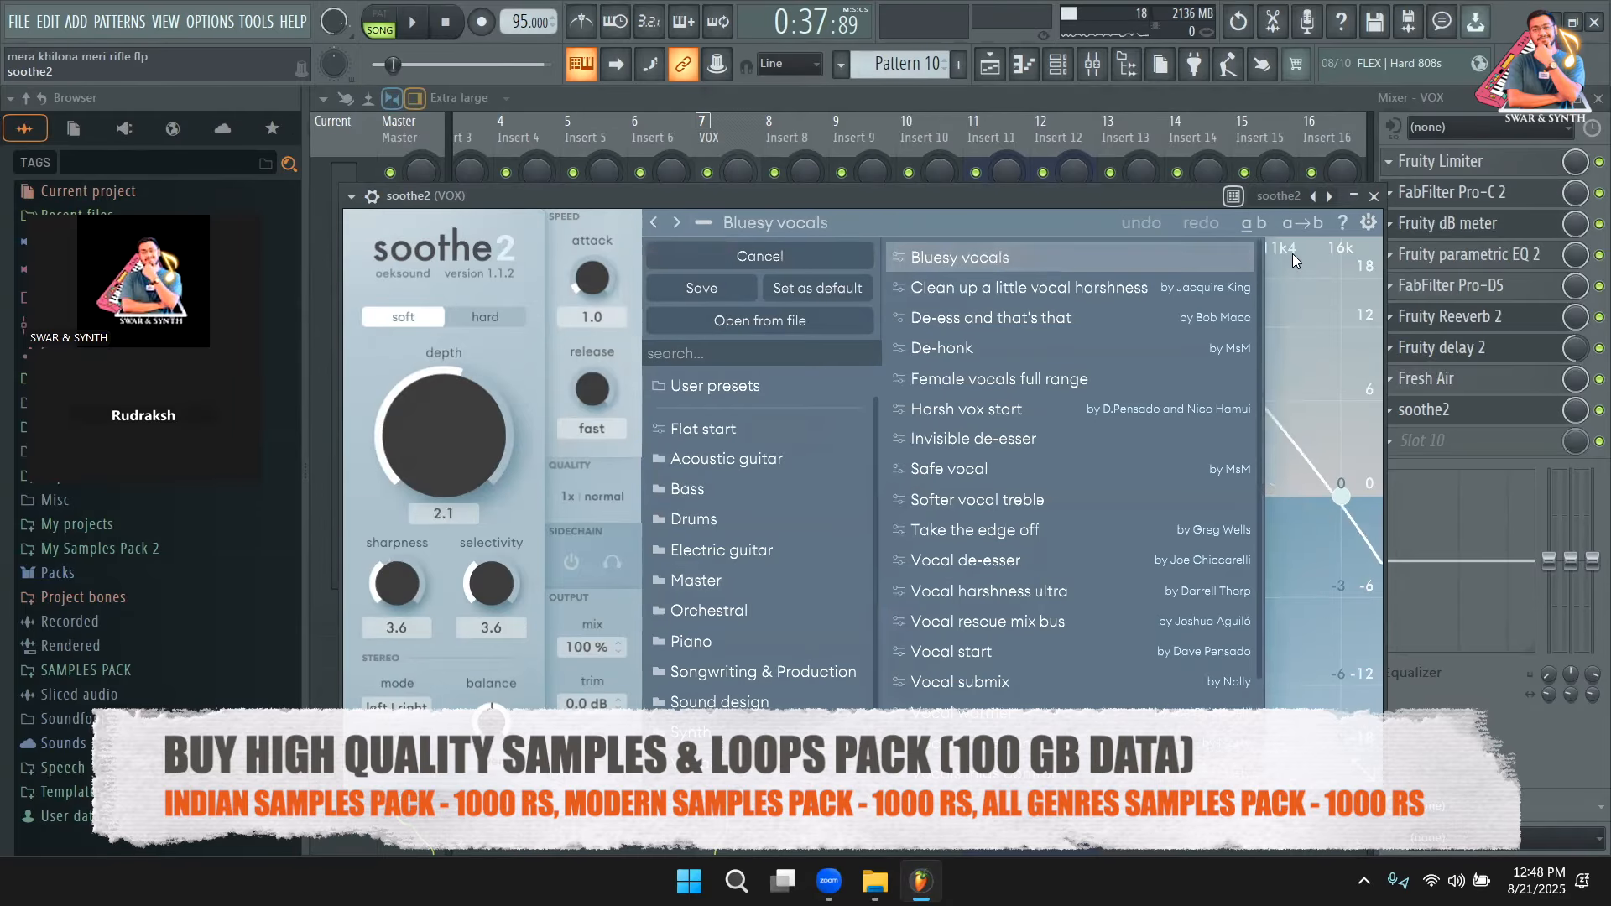
Check FabFilter Pro-DS on the VOX insert and bypass it in the effect chain.
left_click_drag(1030, 192, 887, 196)
left_click(1538, 290)
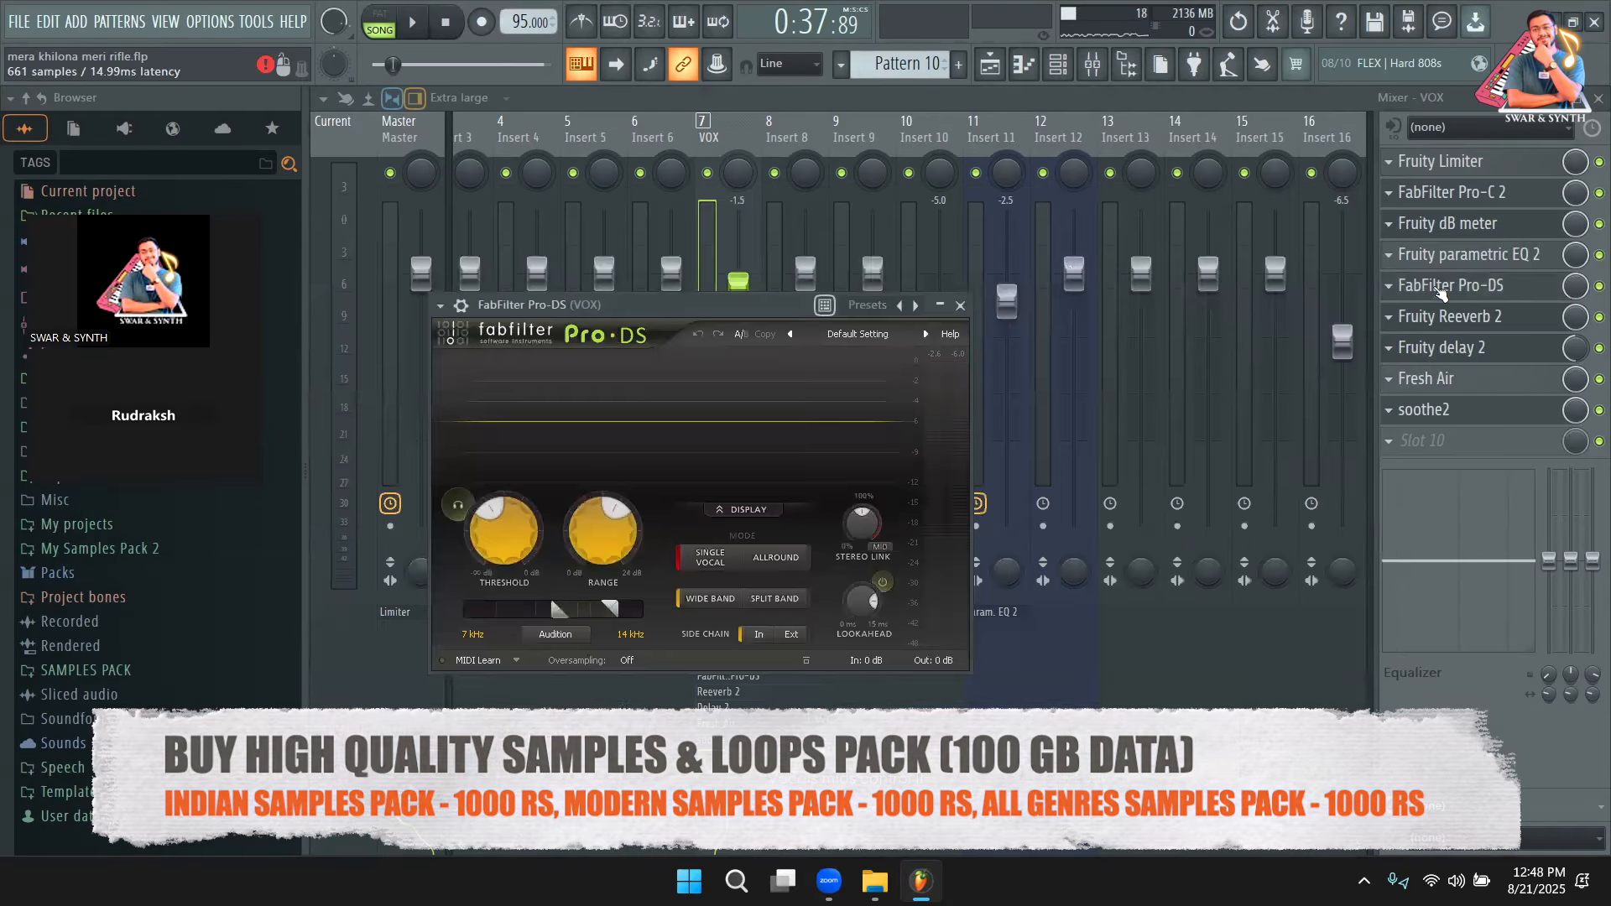
left_click(1597, 287)
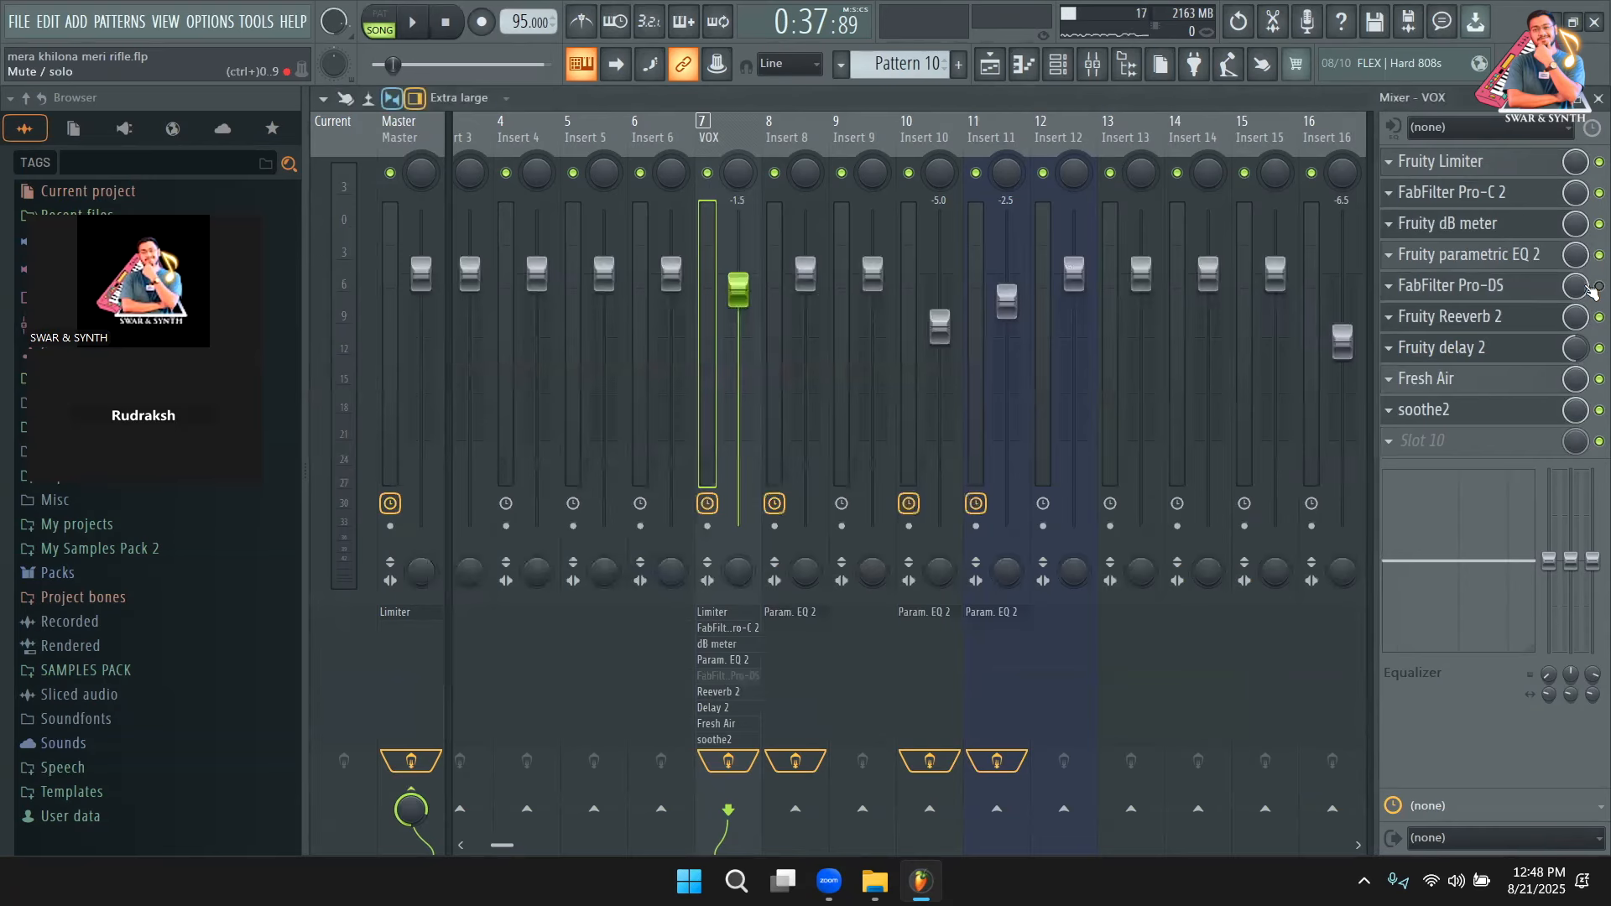
Listen to the song with FabFilter Pro-DS bypassed and move playback in the playlist to bar 23, near 0:58.
key("space")
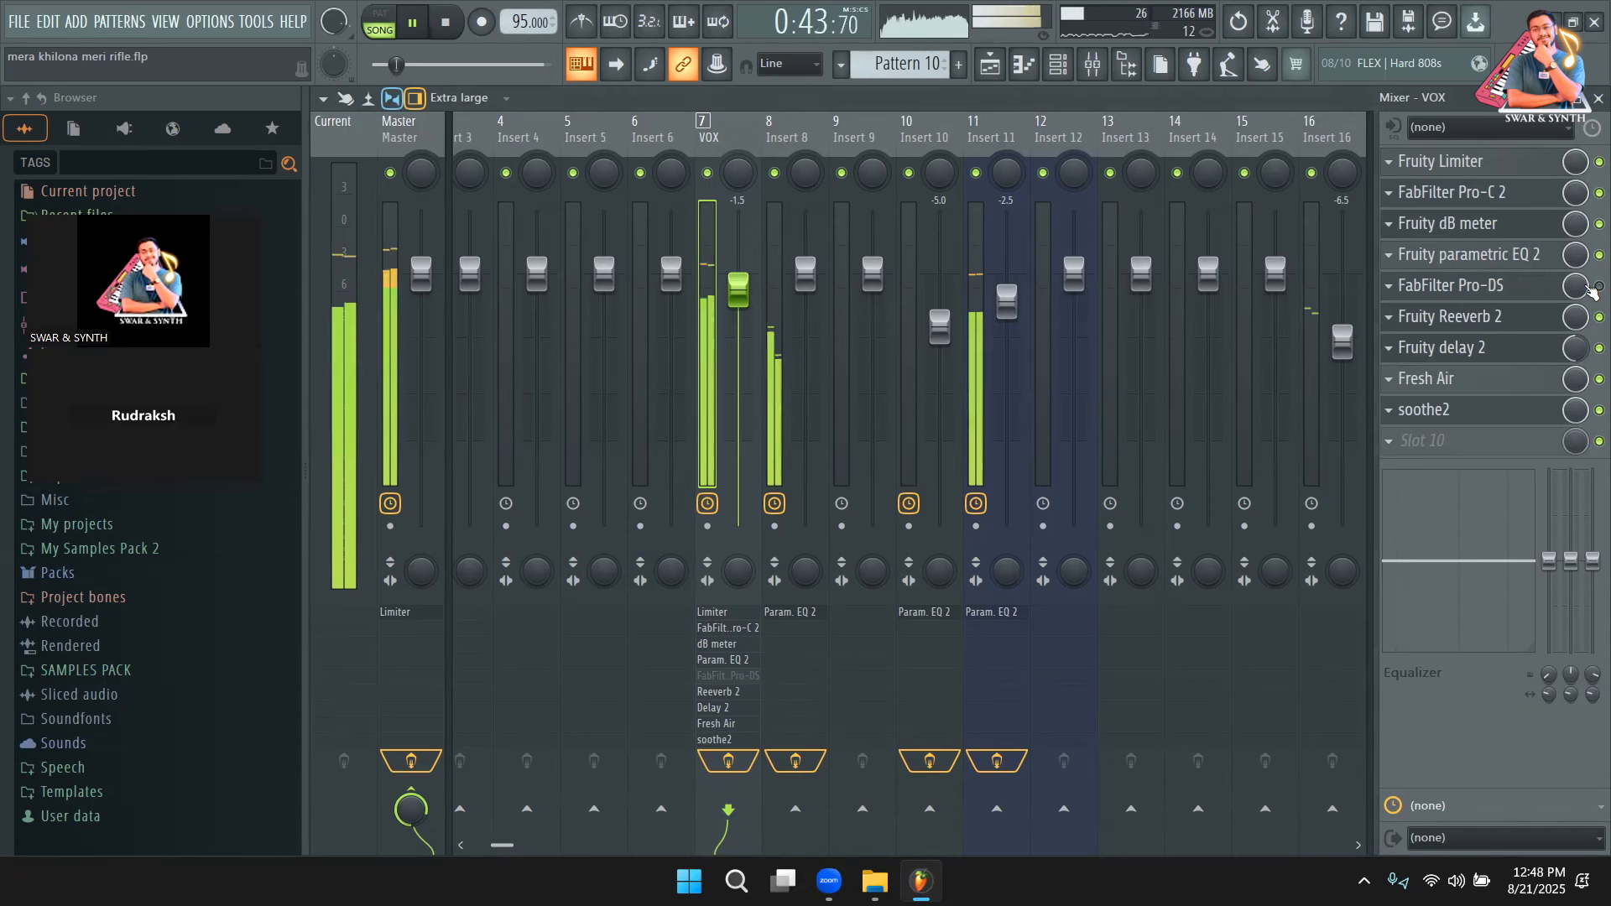
key("space")
key("F5")
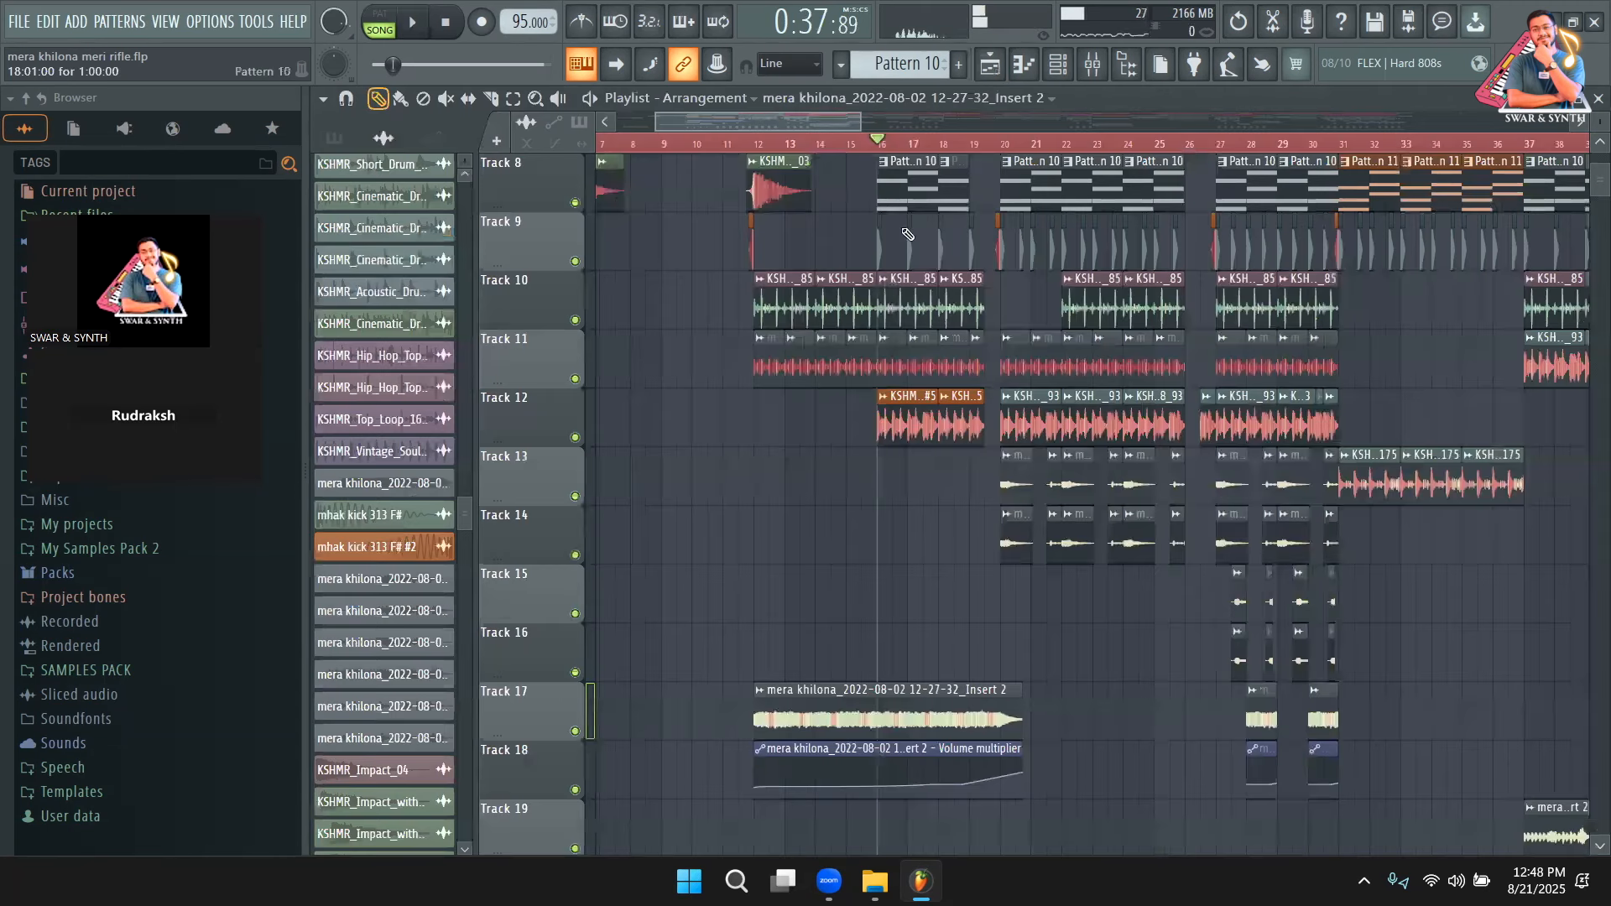
scroll(856, 277, "up", 4)
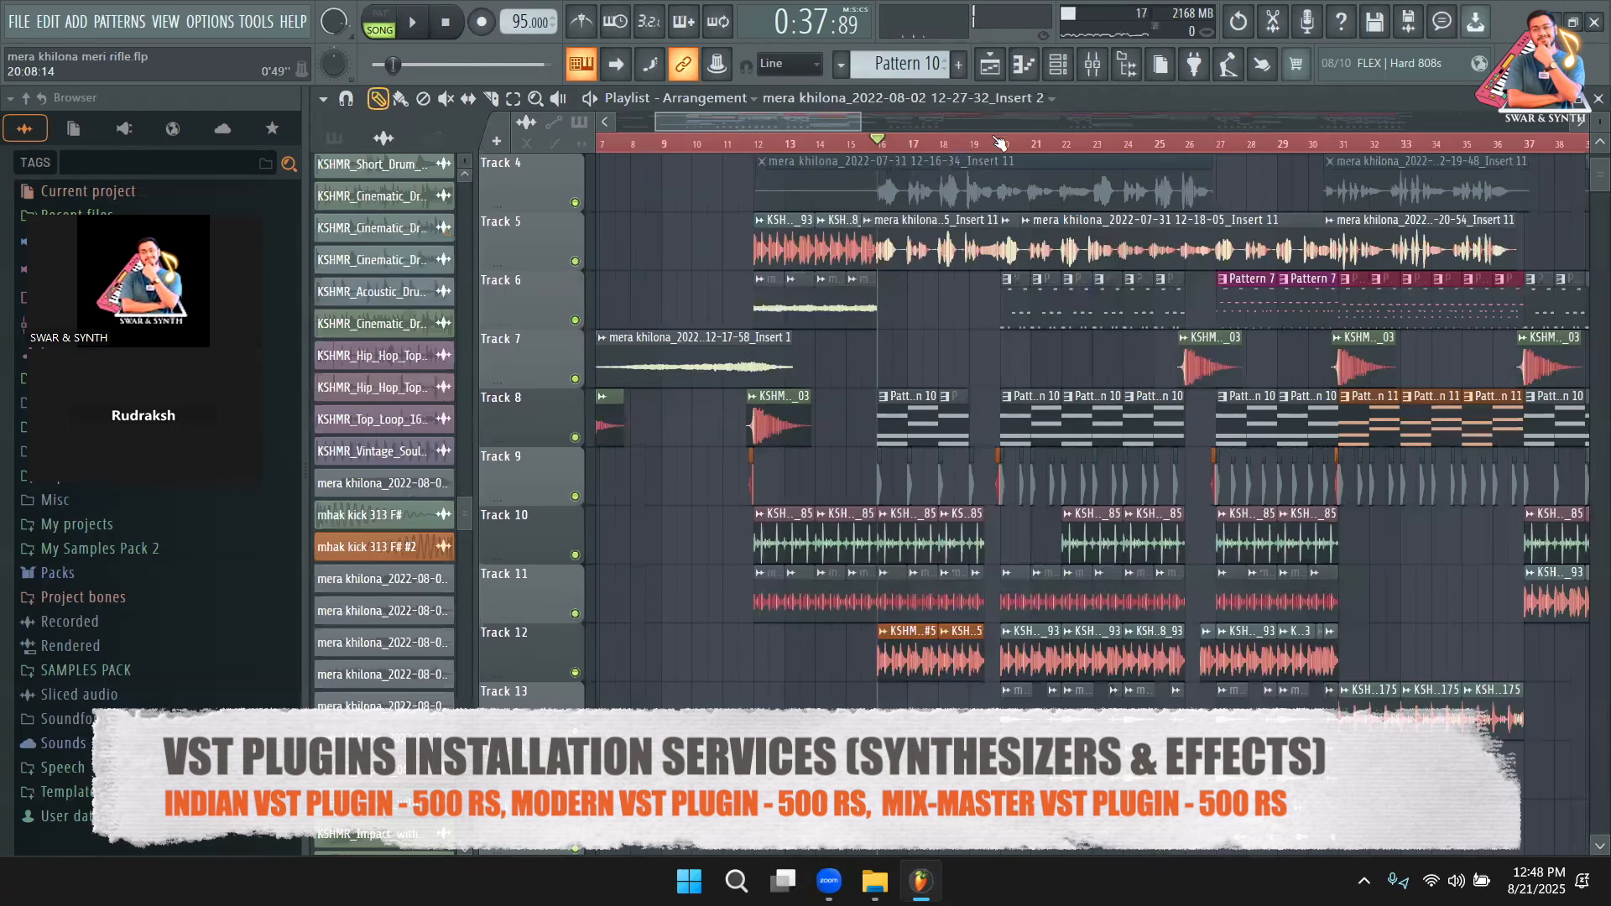
left_click(1004, 142)
key("space")
left_click(1062, 143)
left_click(1094, 142)
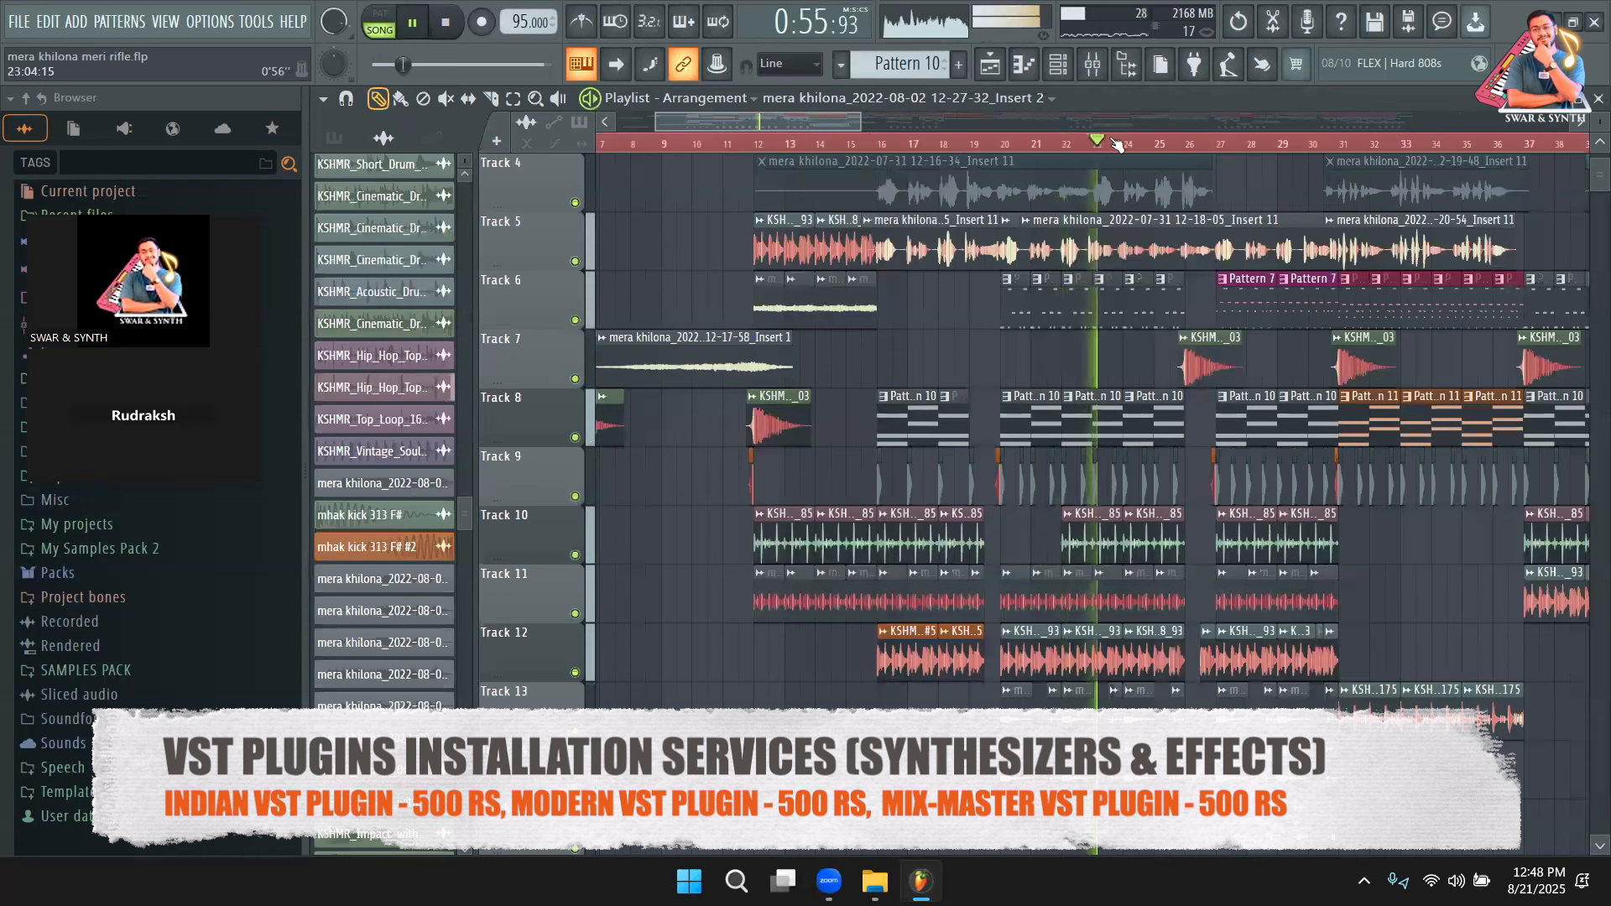
left_click(1116, 142)
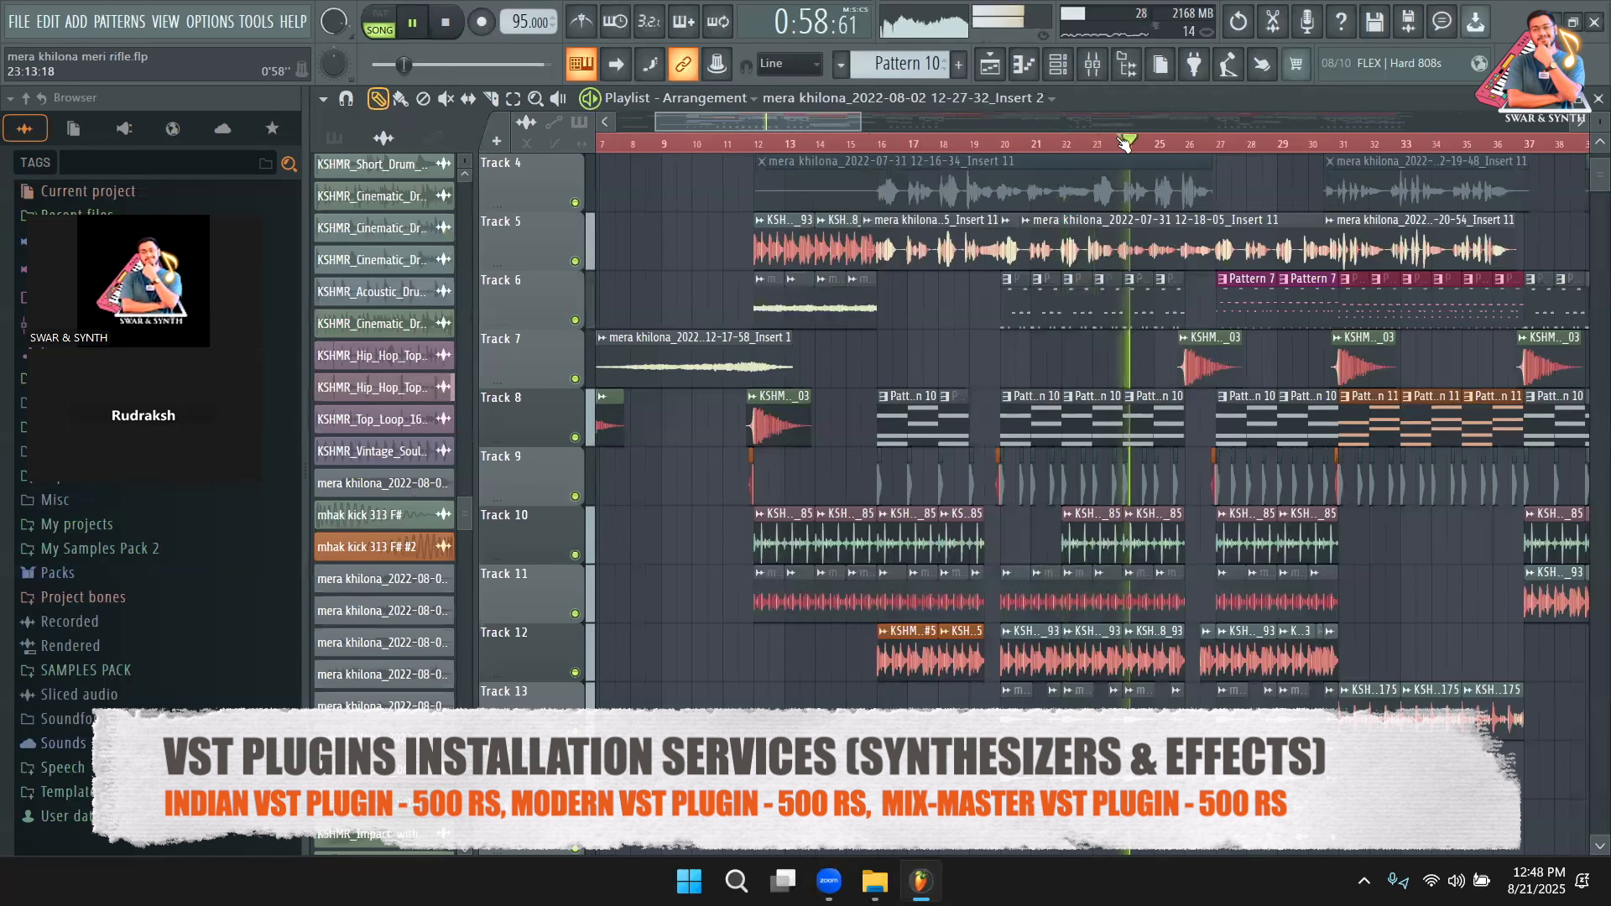
Return to the mixer, re-enable FabFilter Pro-DS on the VOX insert, and replay the passage to compare the vocal.
left_click(1104, 78)
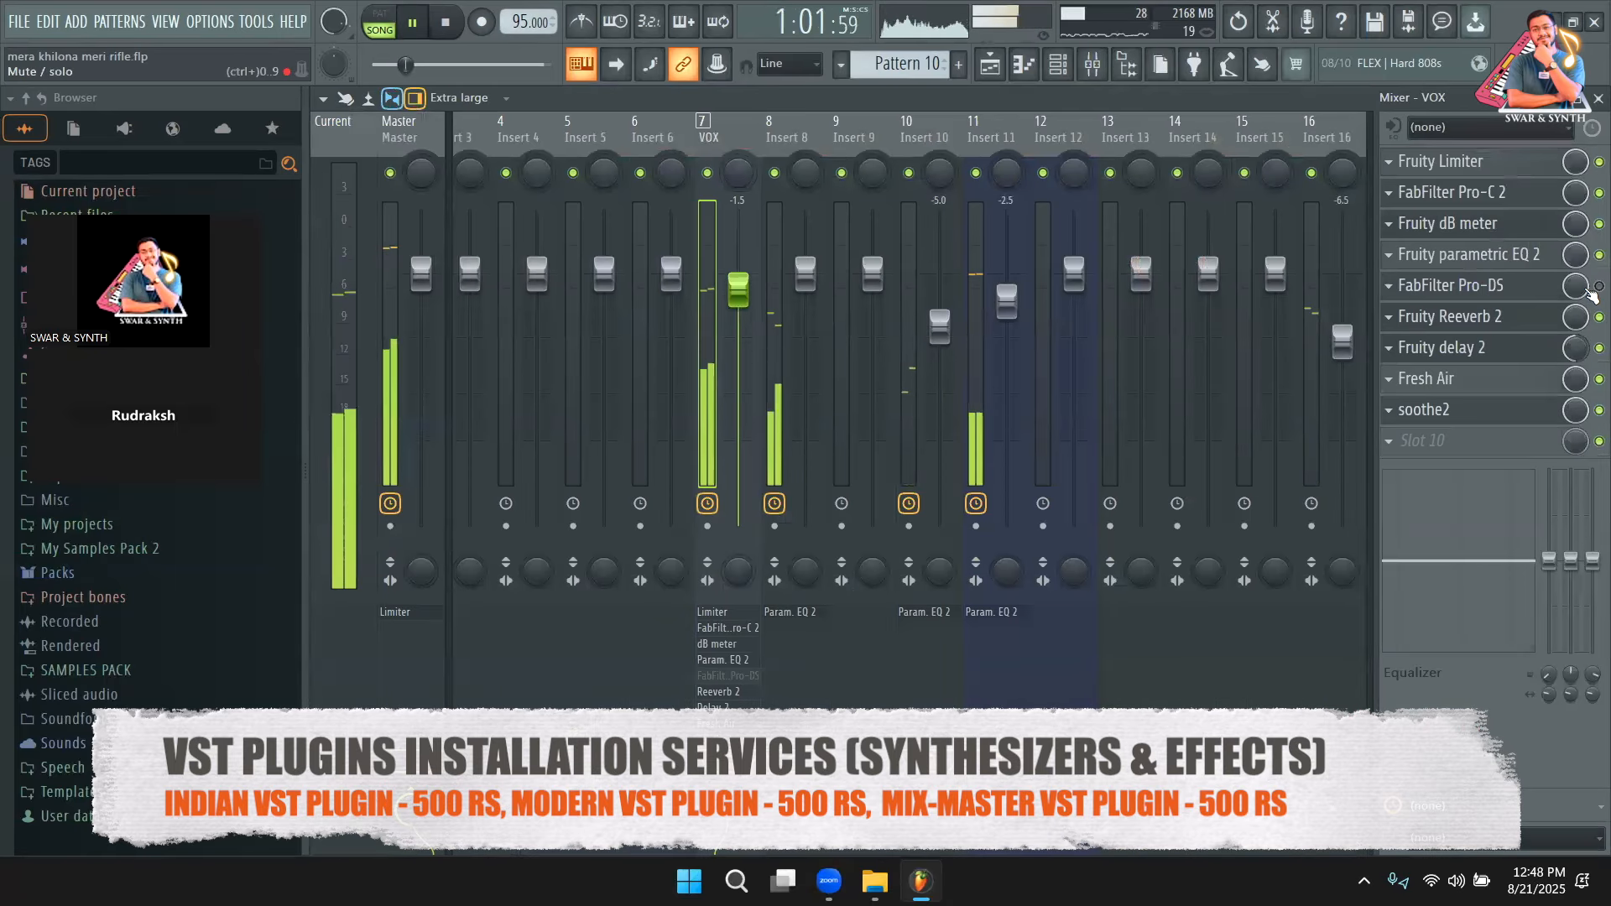
key("space")
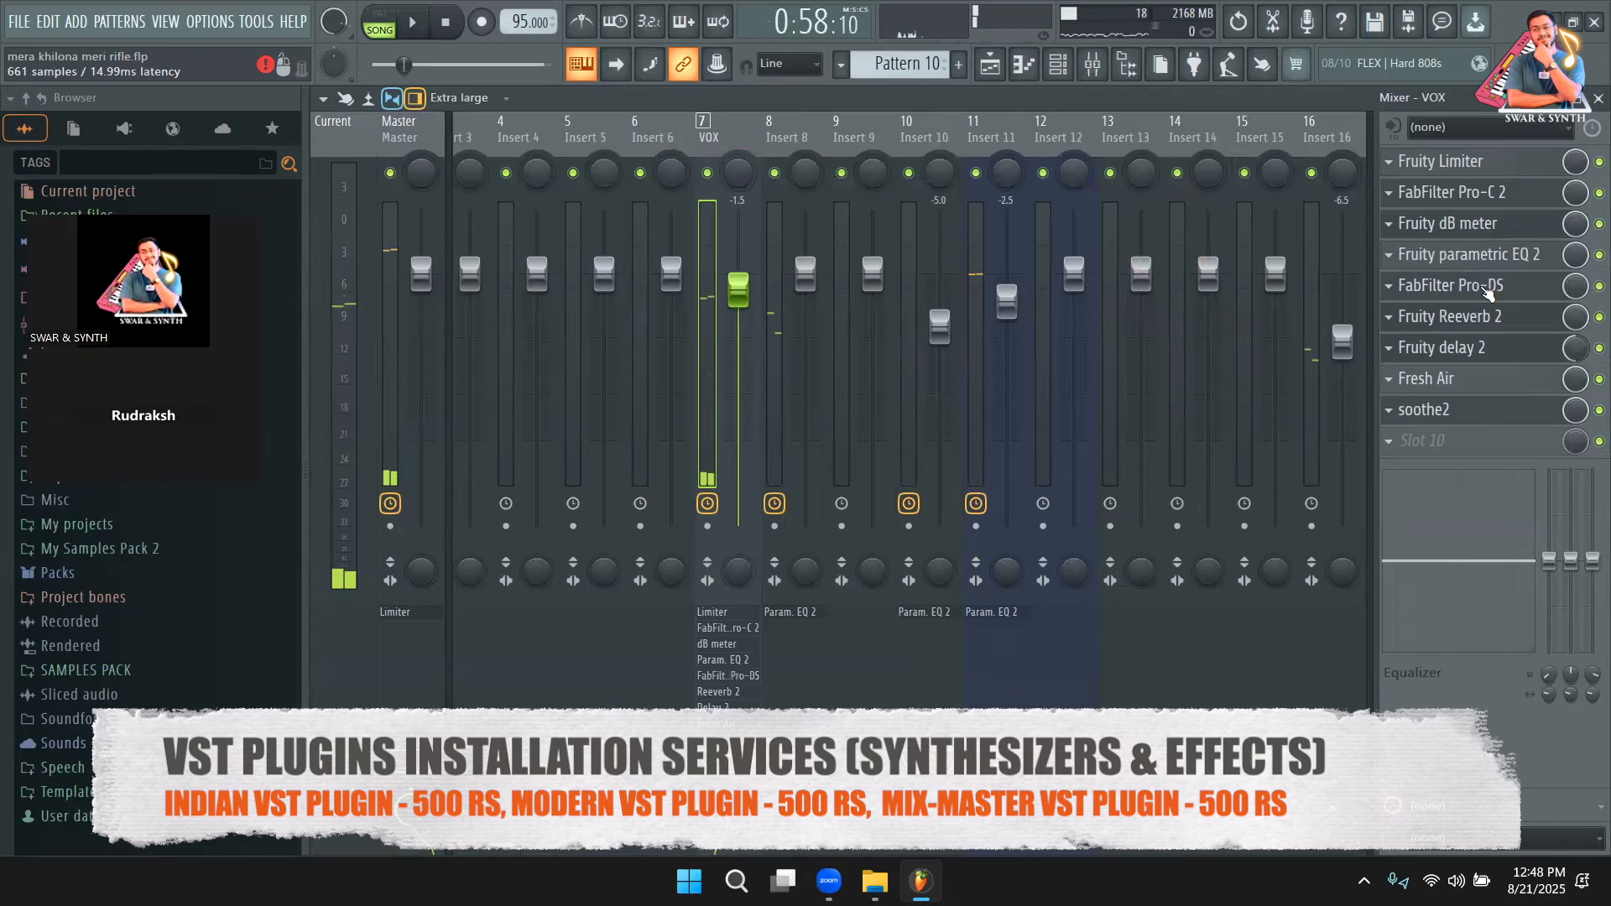
key("space")
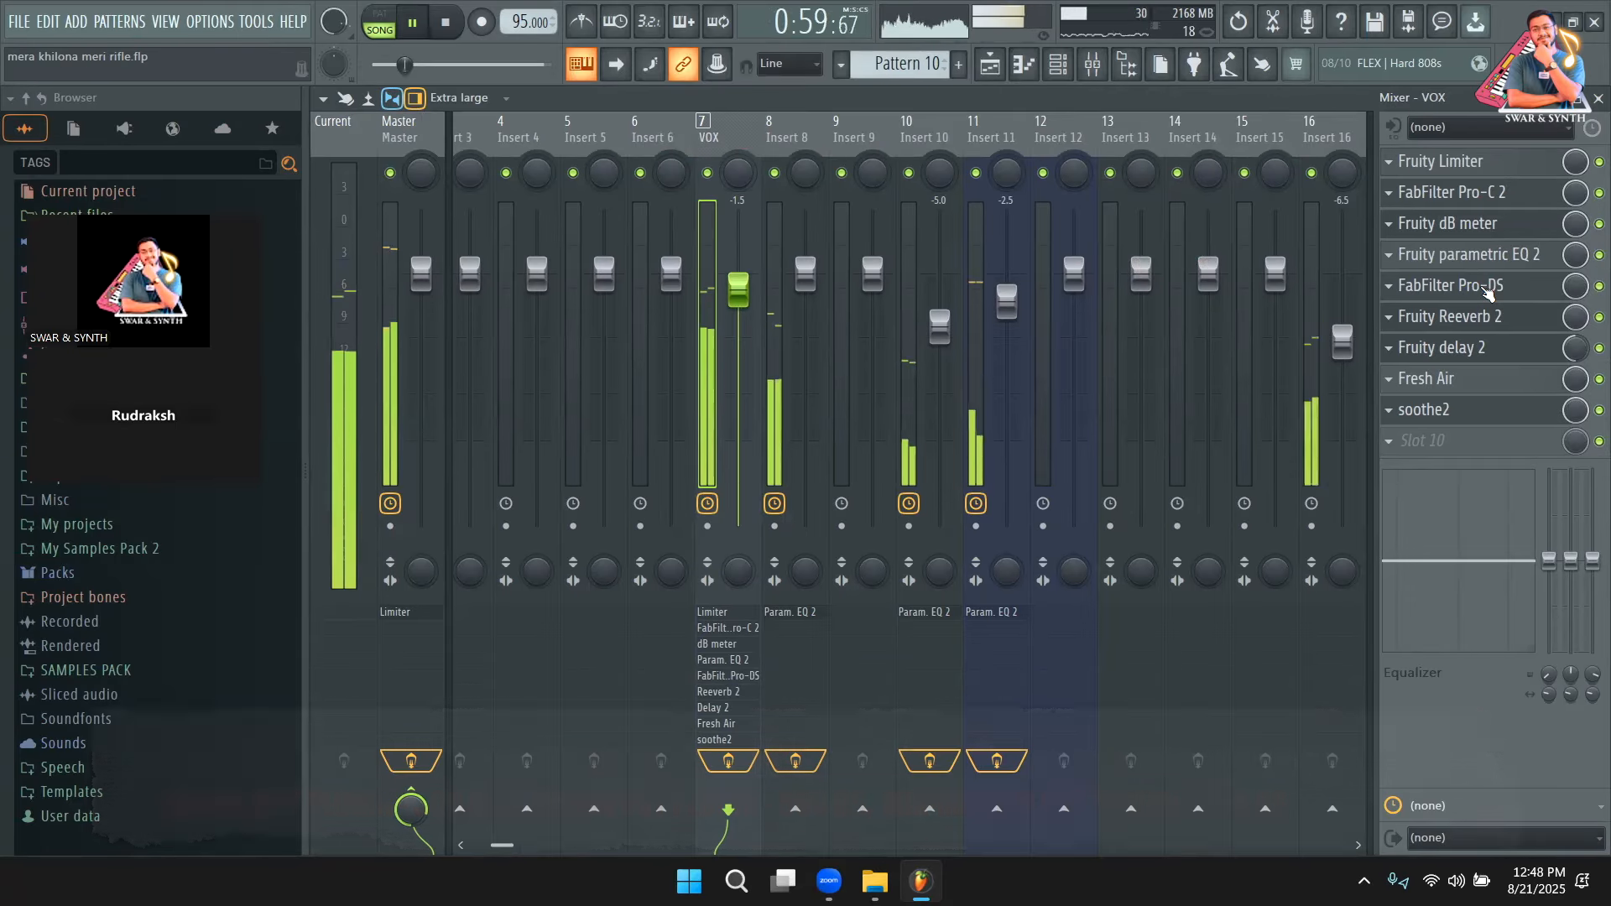
key("space")
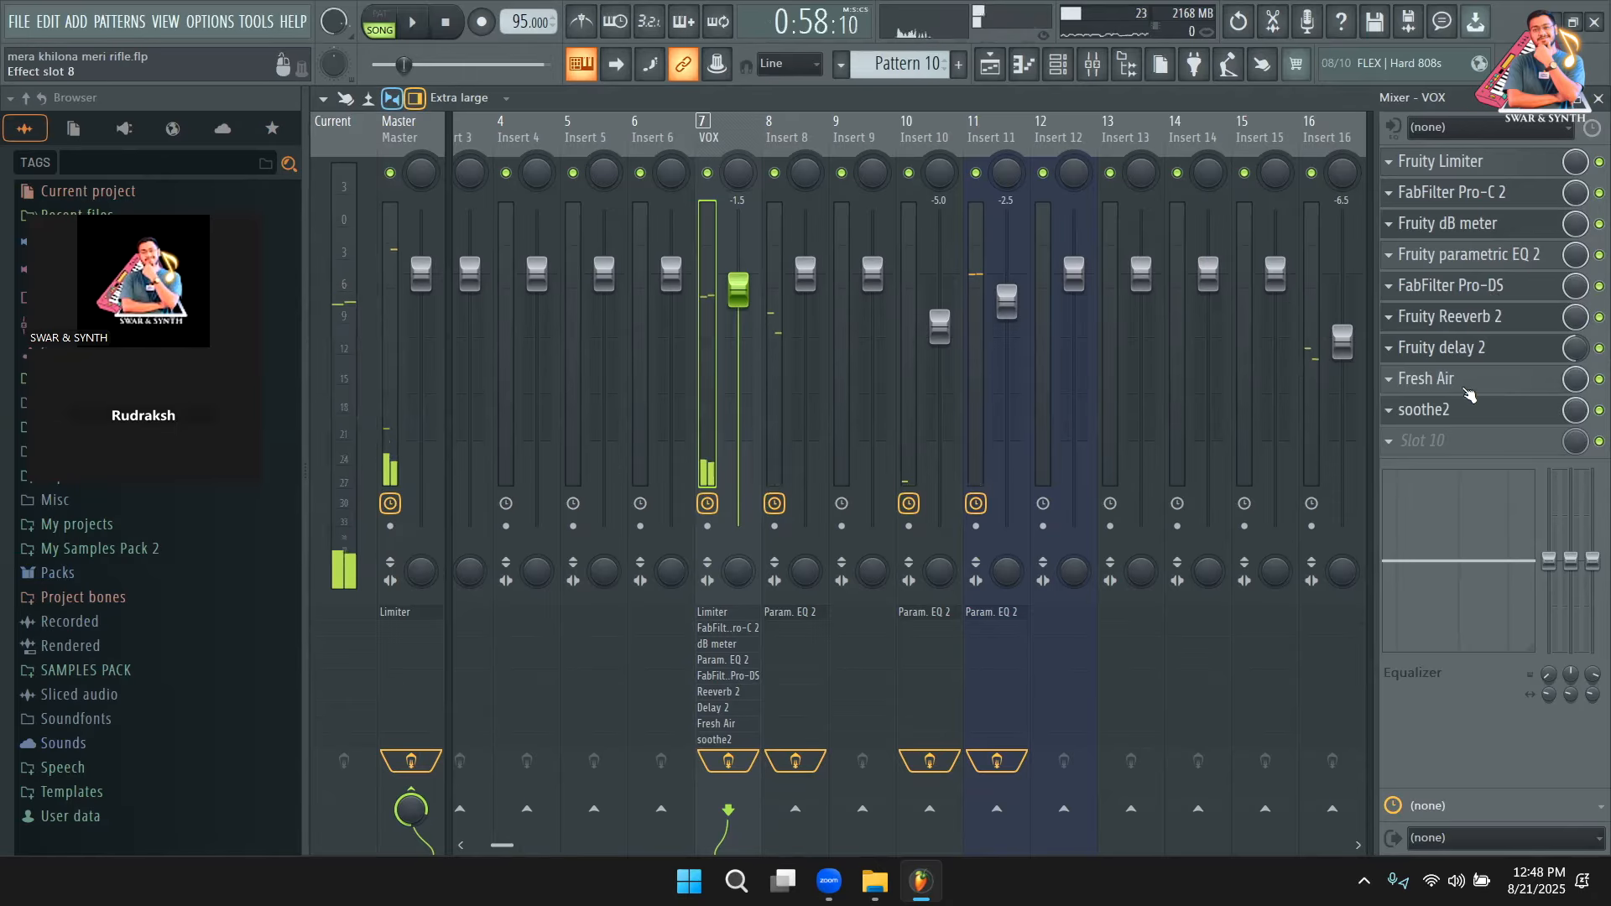
Load the Clean up a little vocal harshness preset from soothe2's Vocals presets and start playback.
left_click(1456, 410)
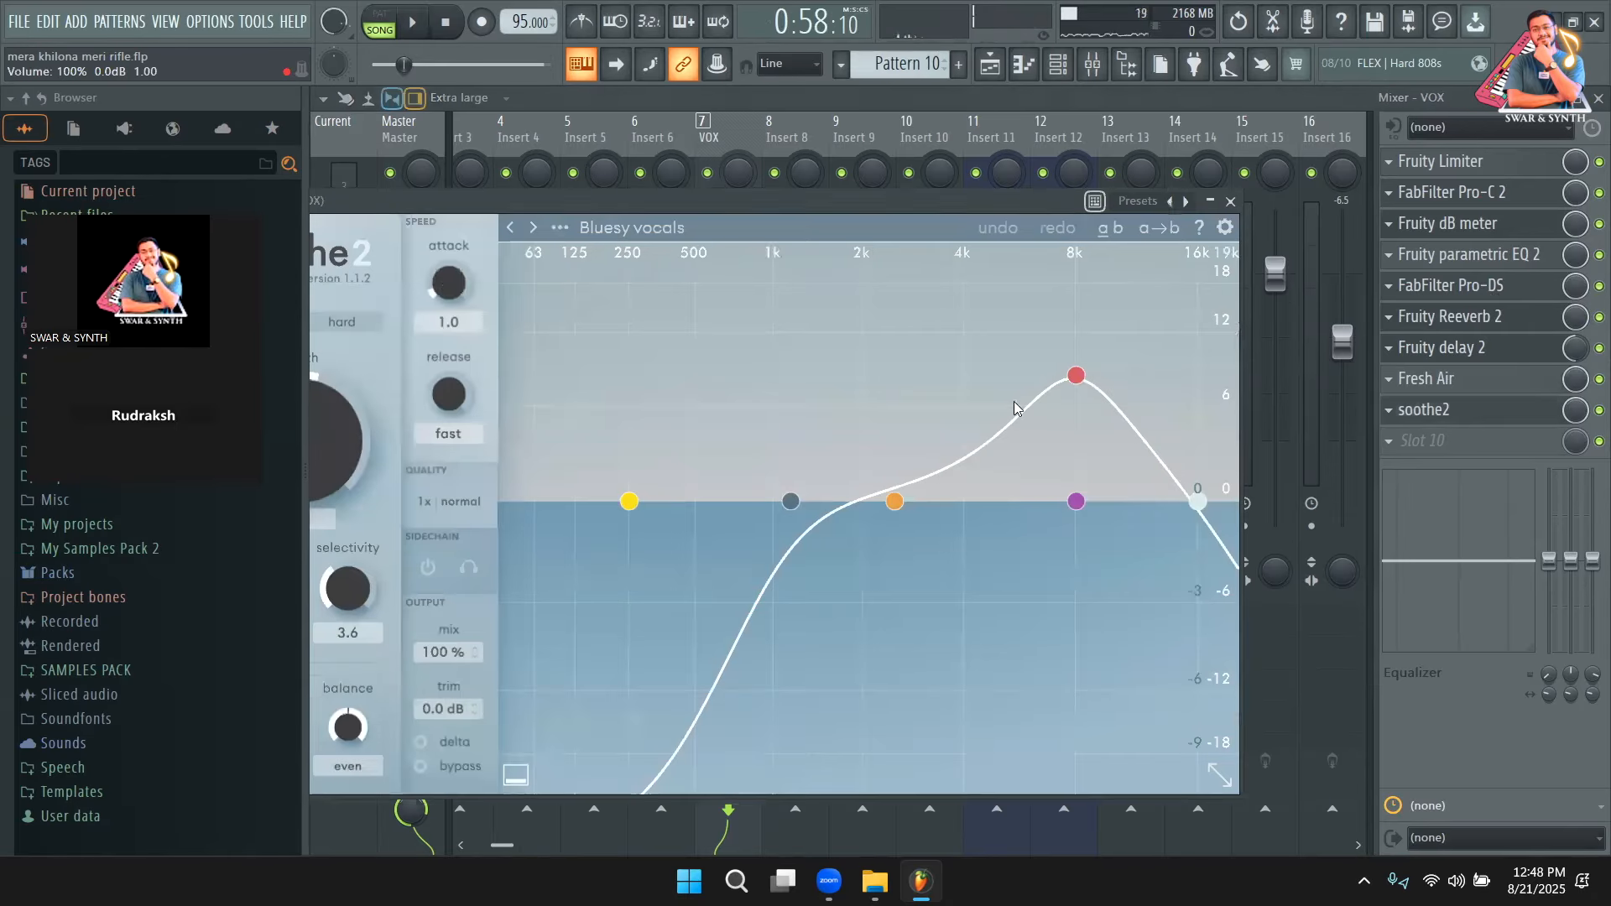
left_click(624, 227)
scroll(617, 537, "down", 1)
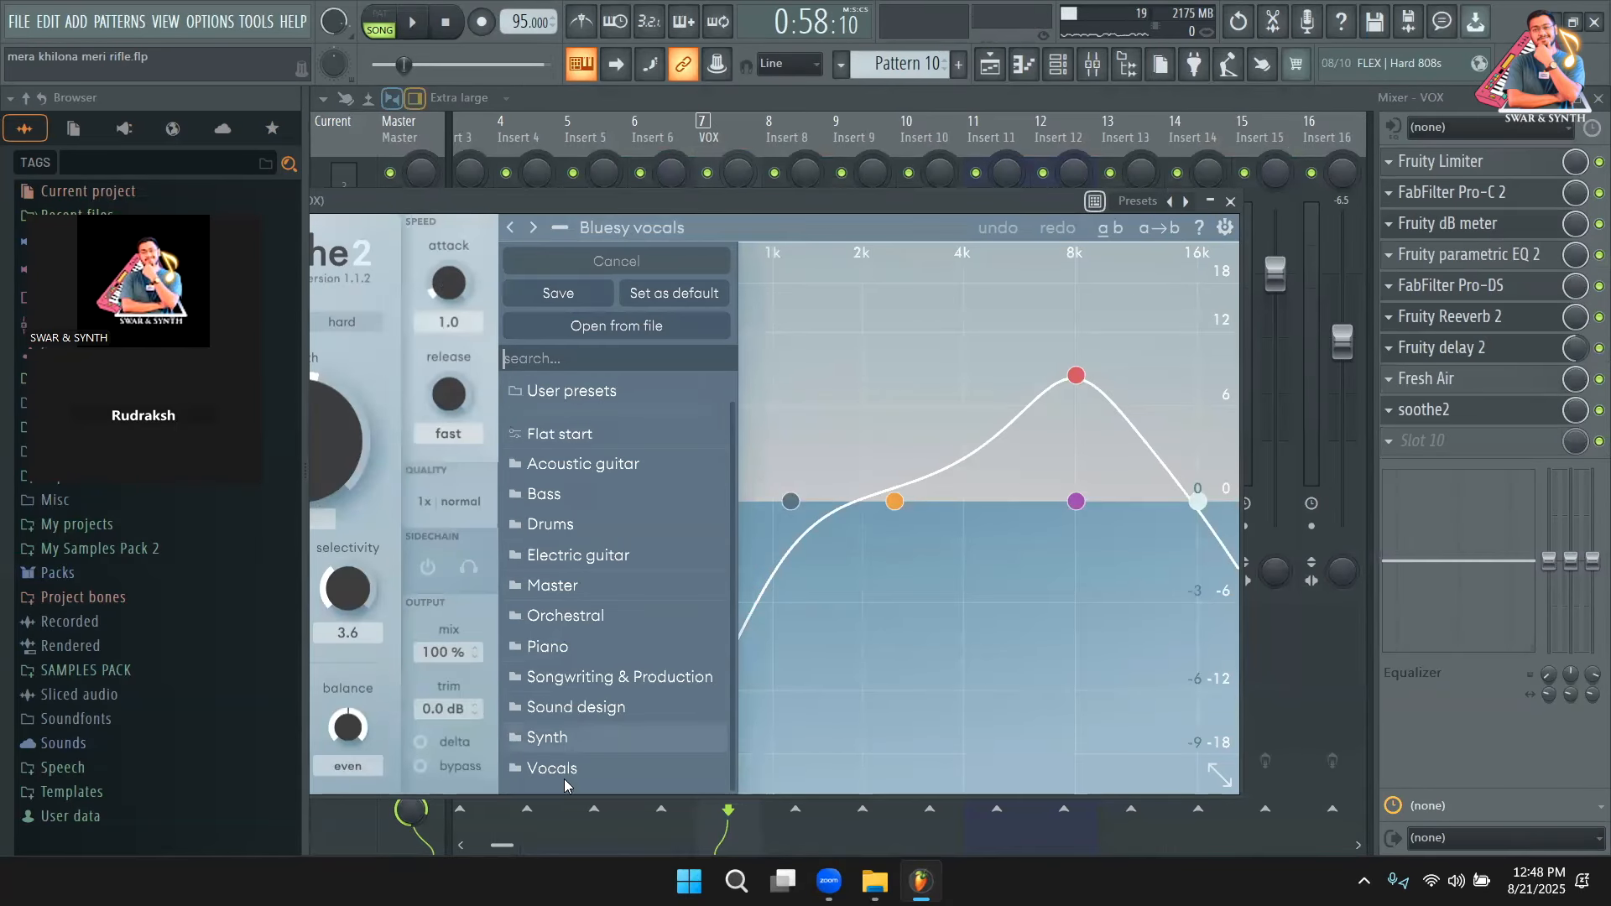
left_click(604, 768)
left_click(881, 294)
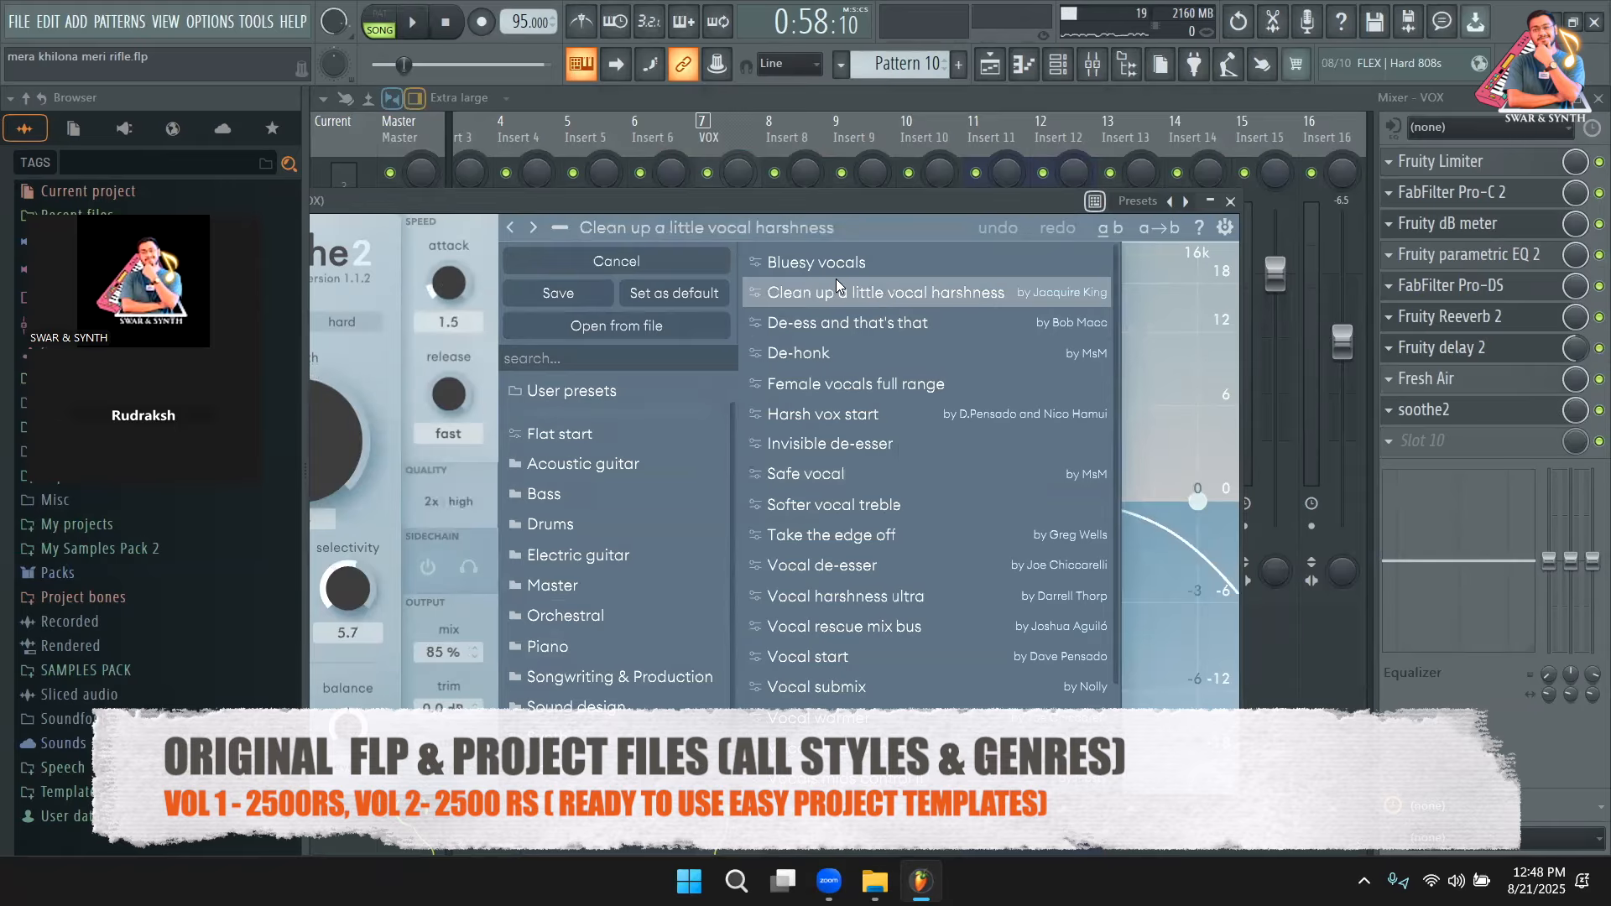
left_click(411, 32)
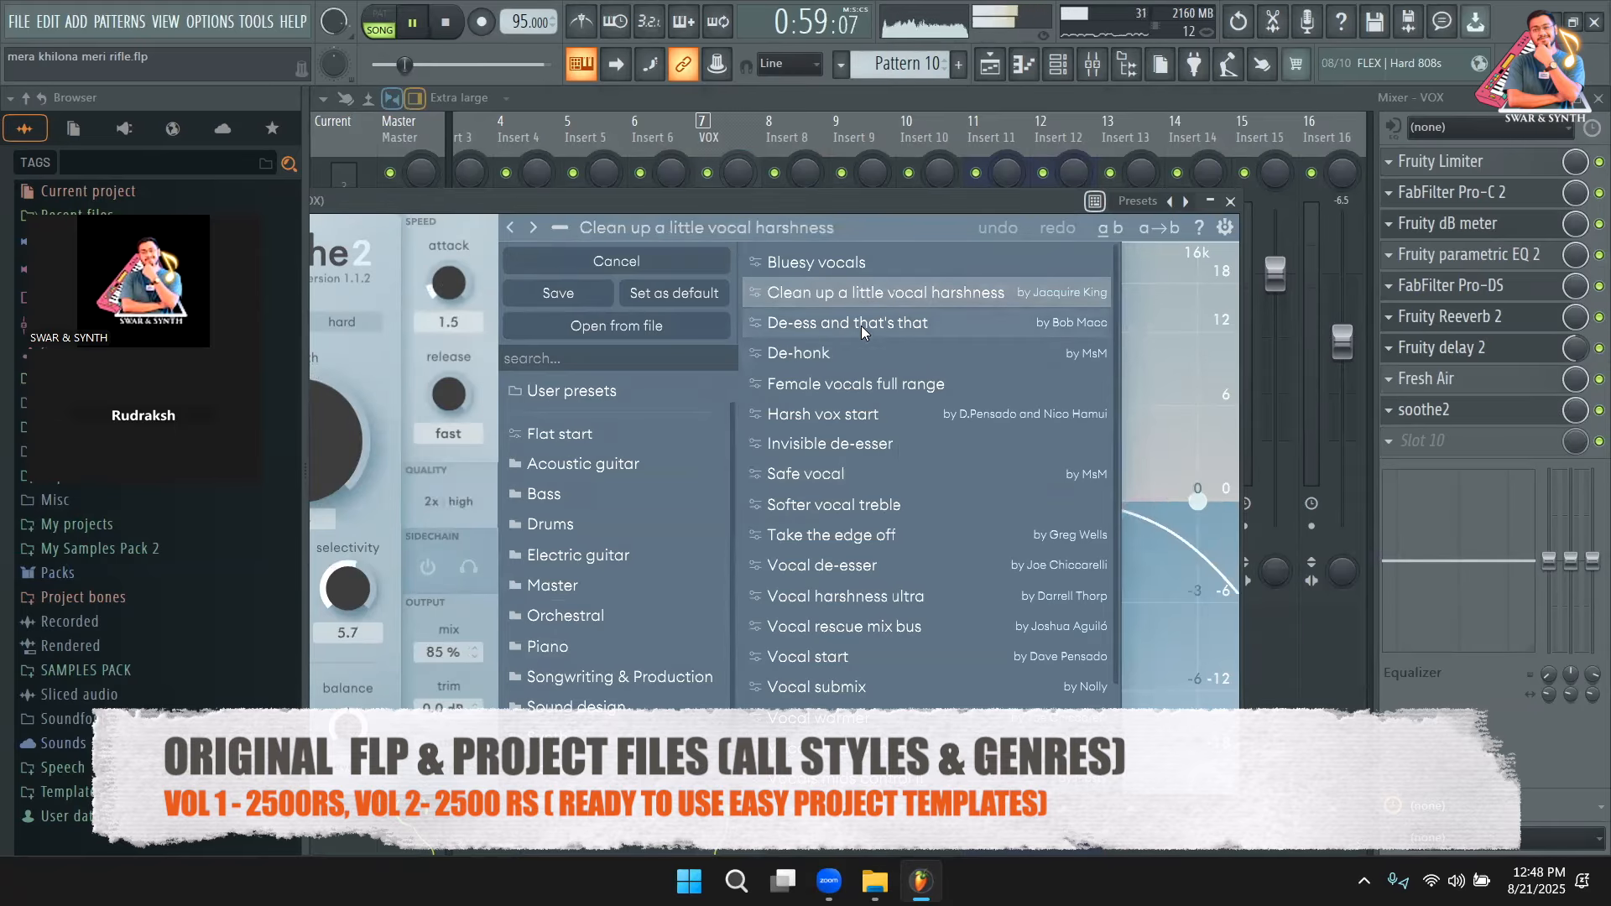
Audition soothe2's vocal presets during playback, from De-ess and that's that through Invisible de-esser, Safe vocal and Softer vocal treble to Vocal de-esser.
left_click(861, 326)
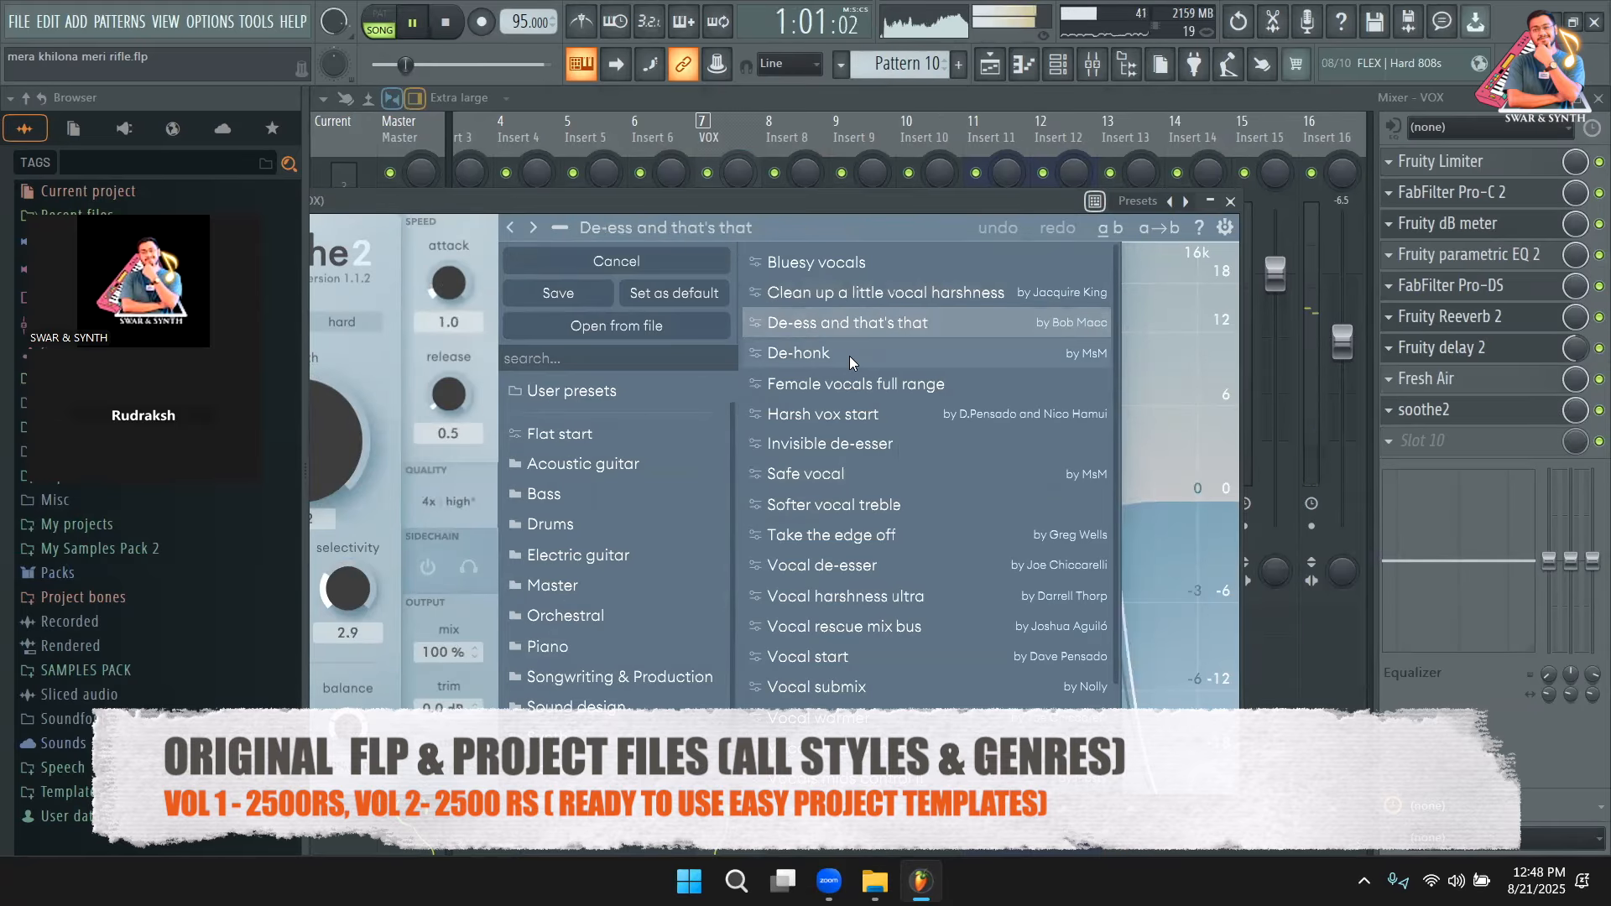
left_click(849, 356)
left_click(847, 383)
scroll(849, 361, "down", 2)
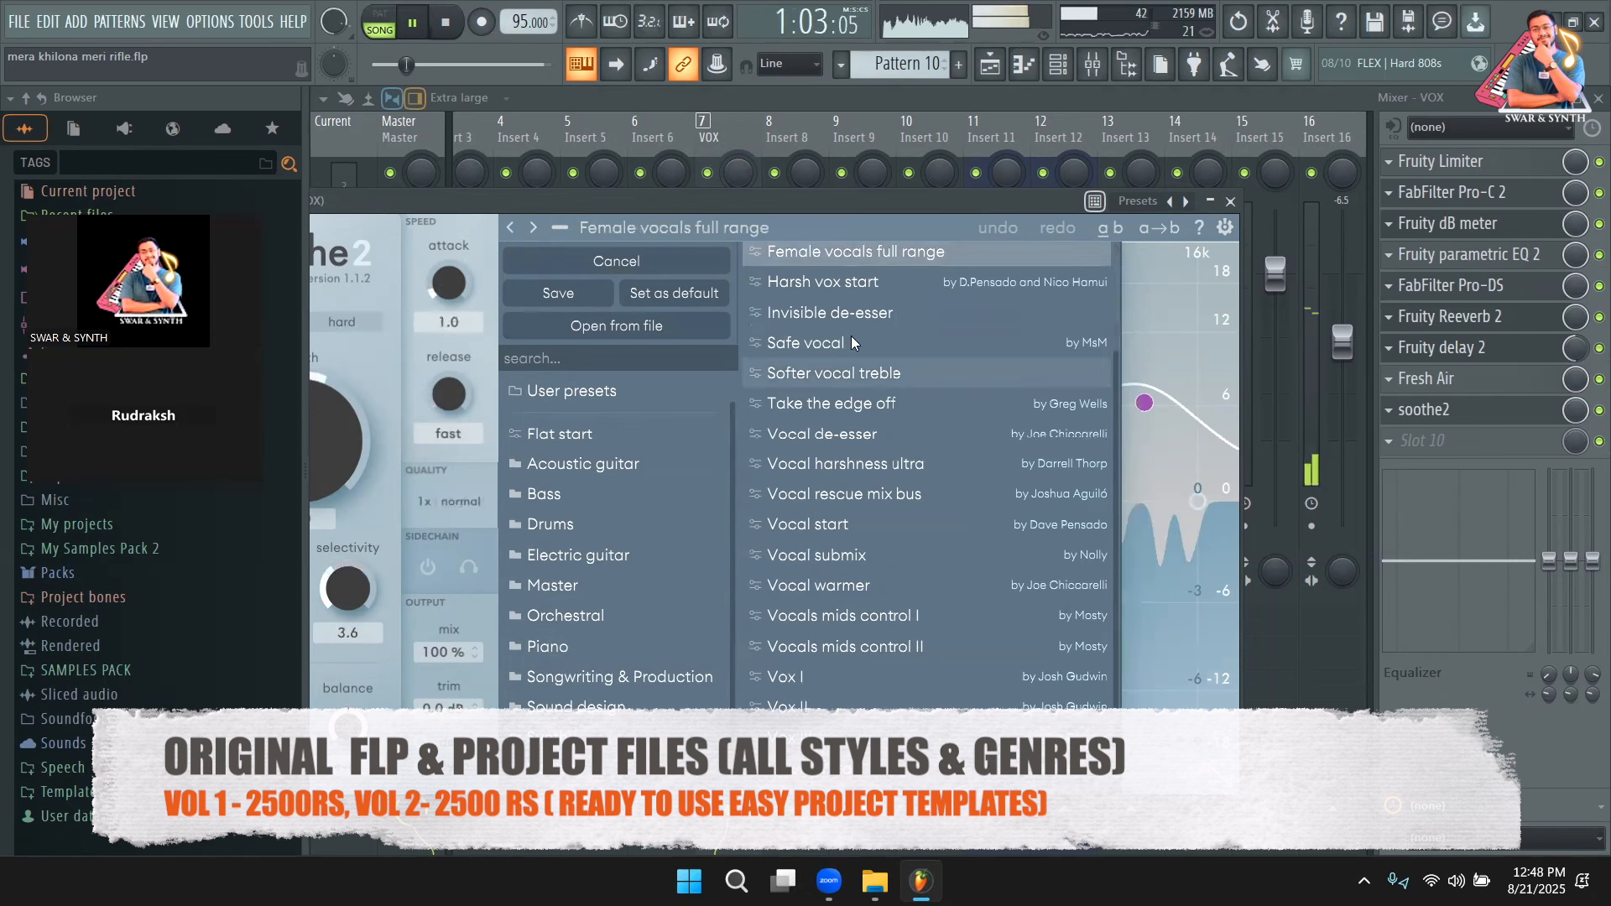
left_click(849, 305)
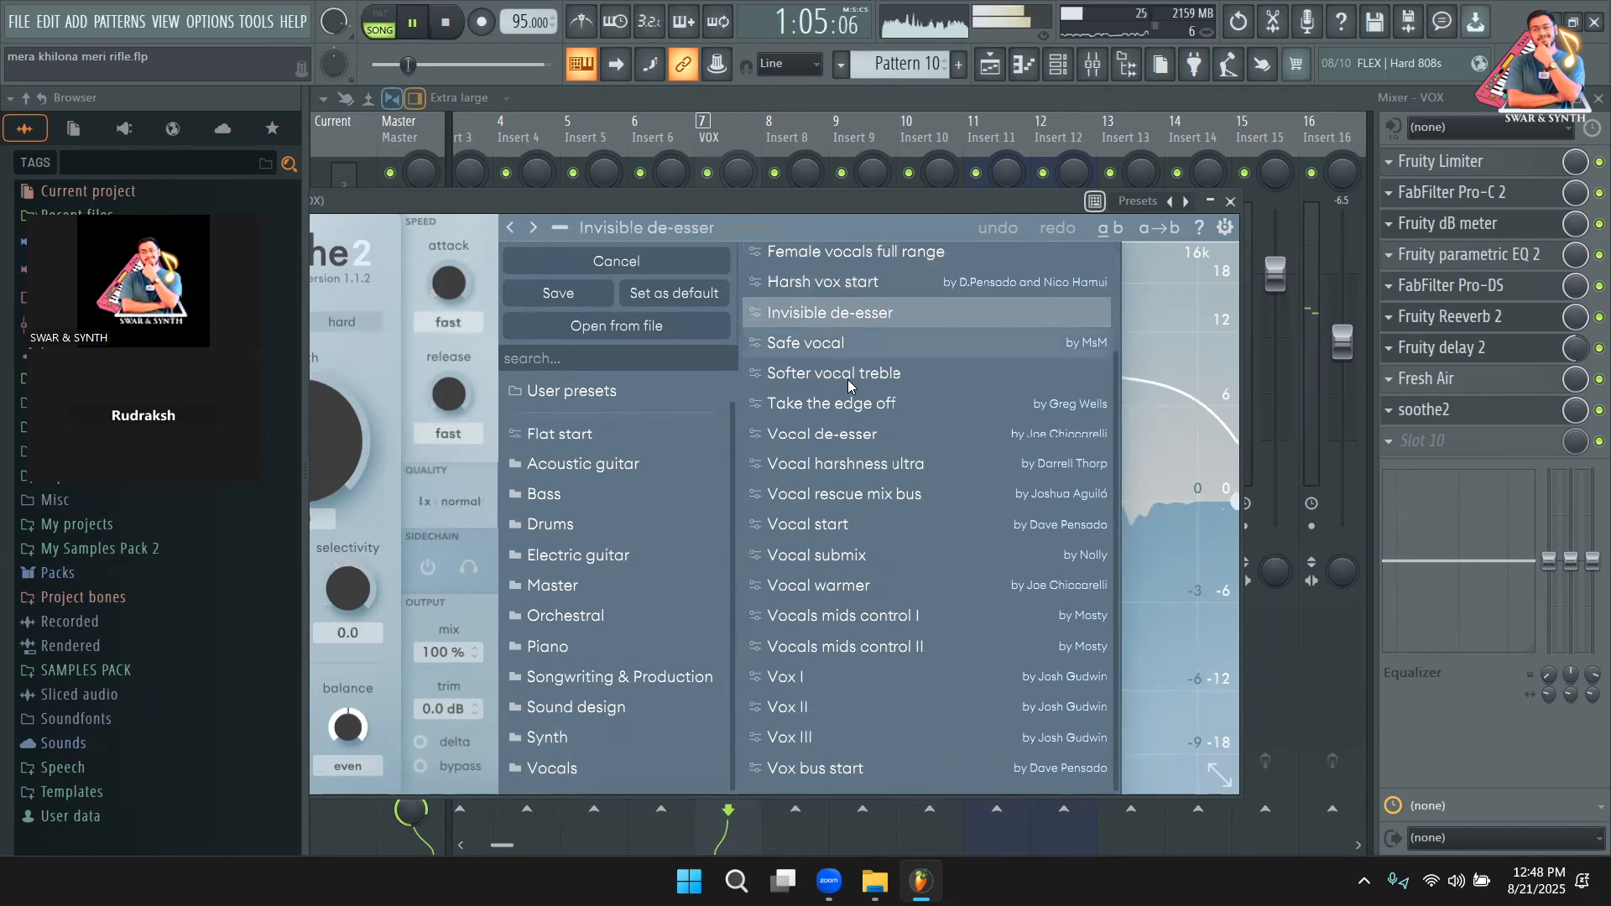
left_click(831, 341)
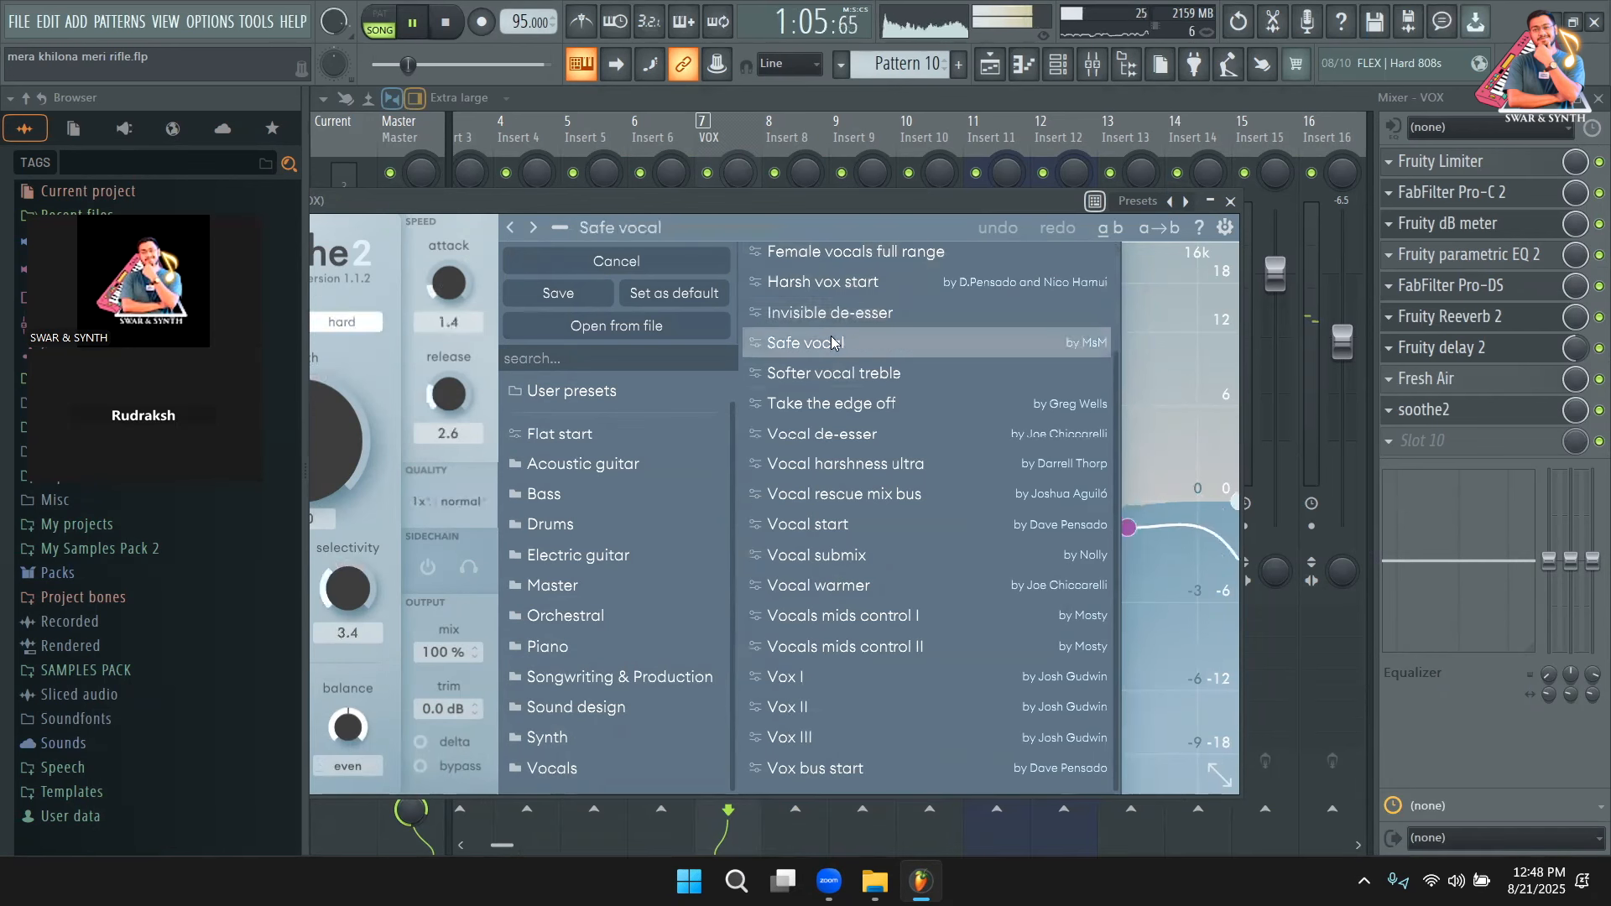
left_click(835, 385)
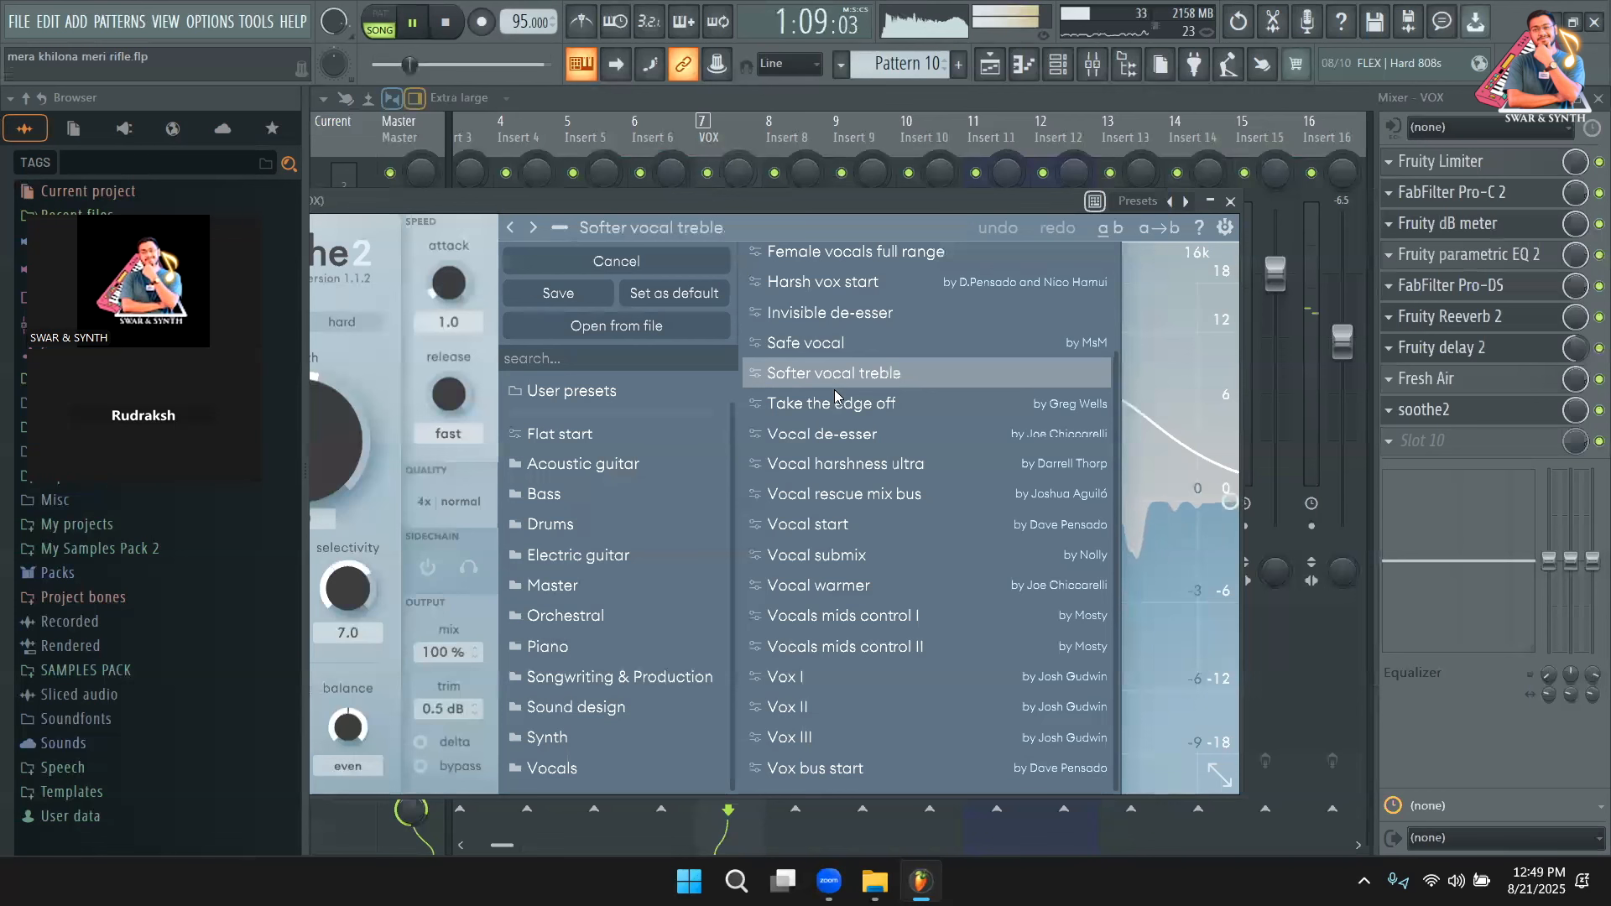
left_click(835, 404)
left_click(836, 436)
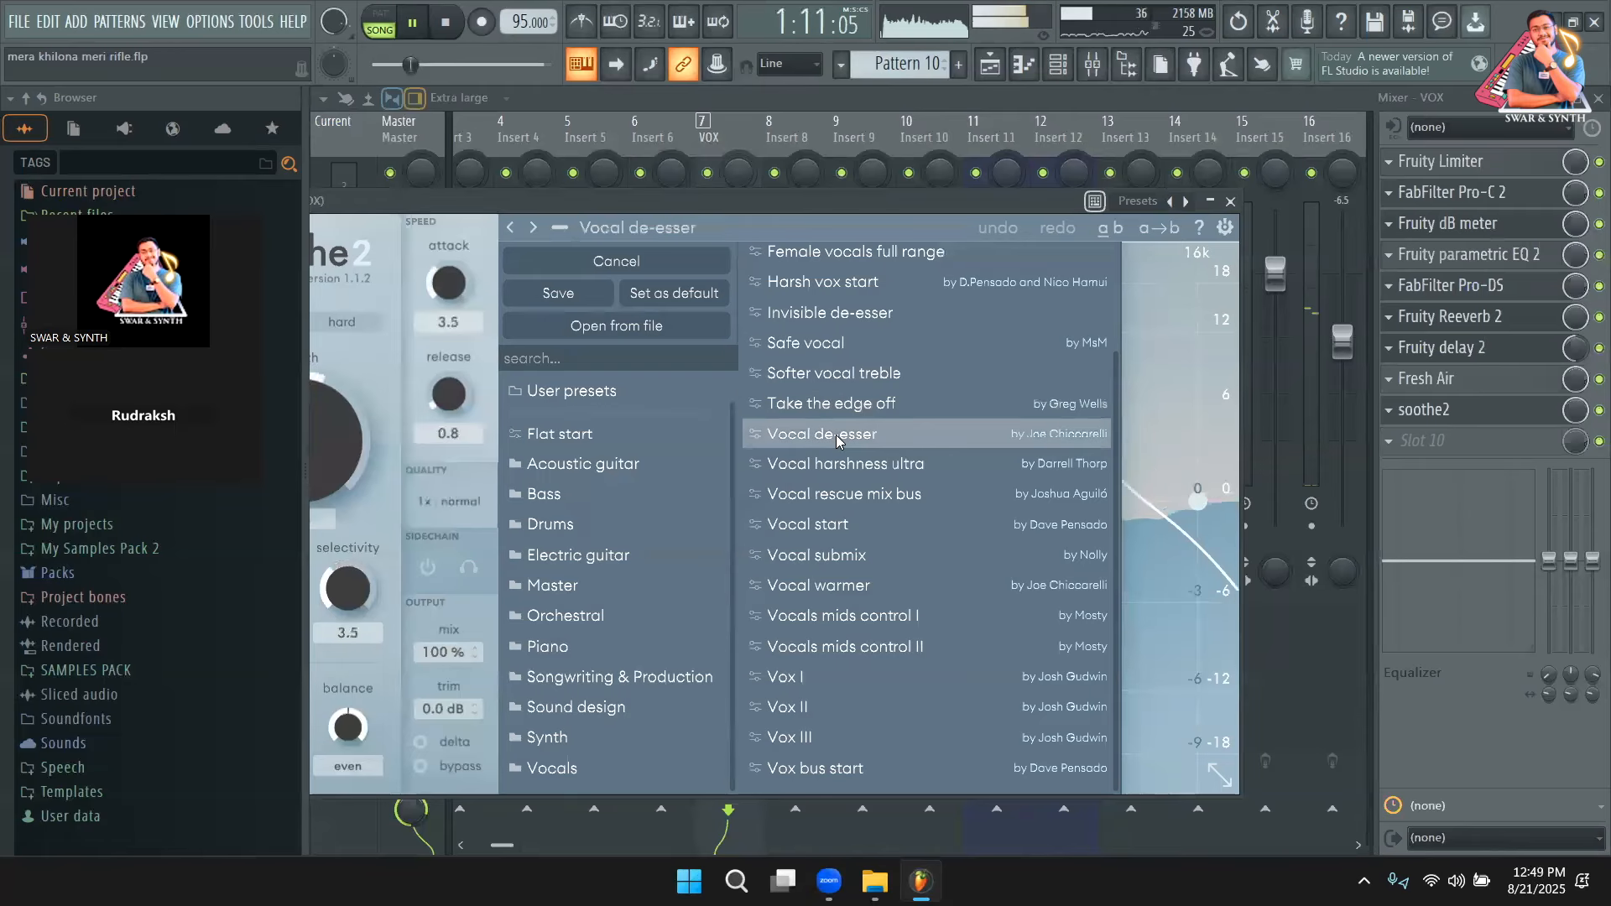
Try soothe2's Vox bus start preset, and replace it with the Vox I preset while replaying the passage.
left_click(826, 769)
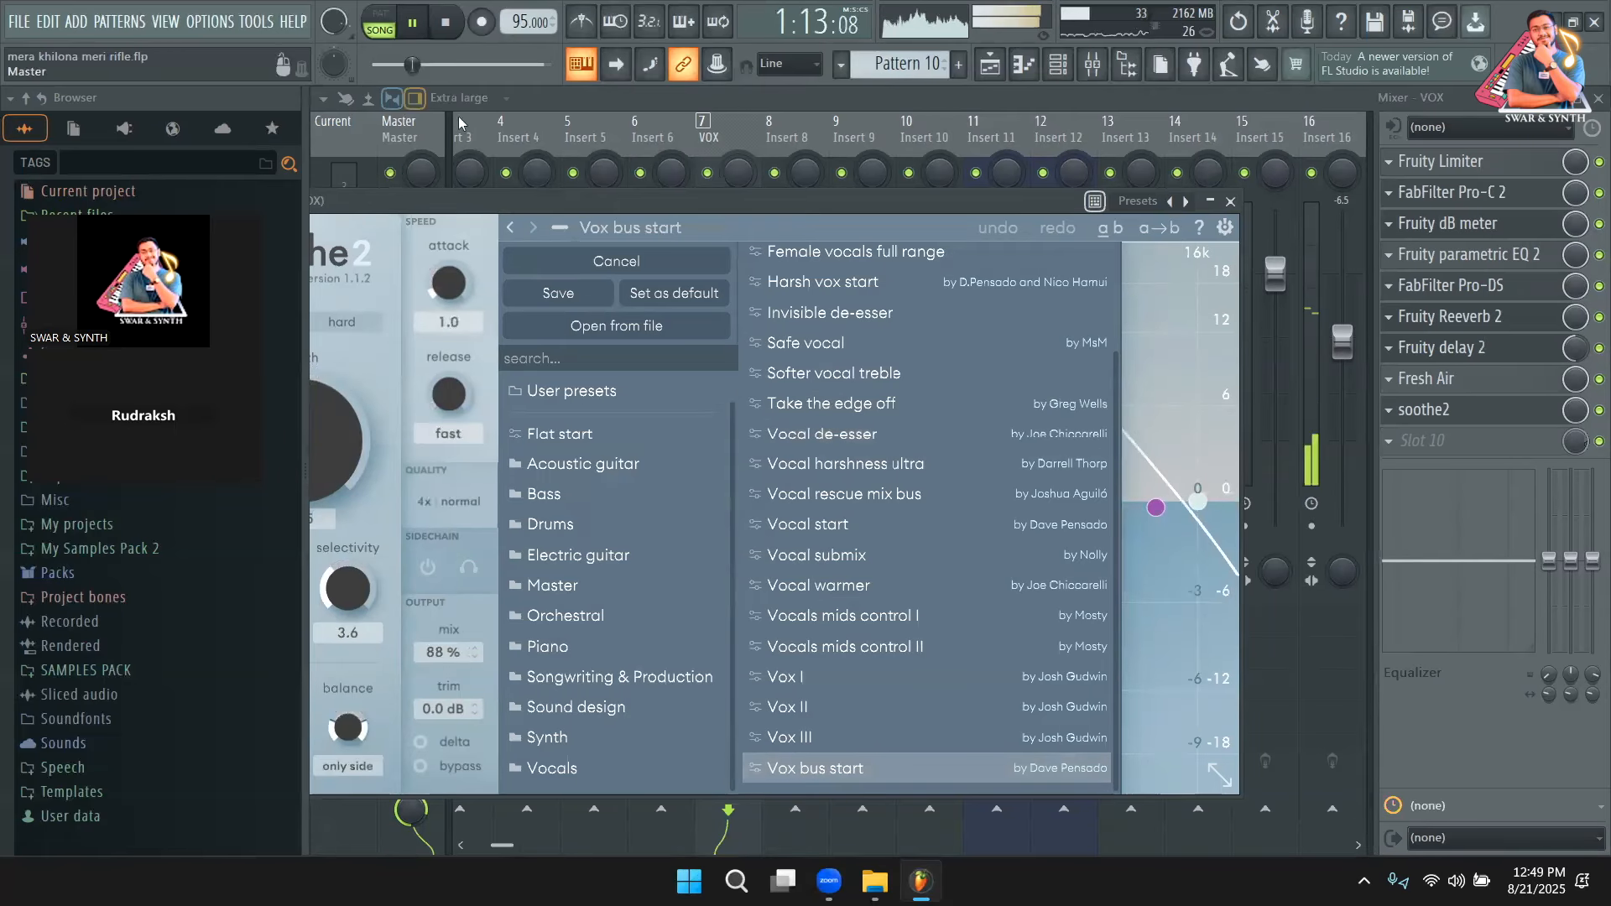
left_click(412, 21)
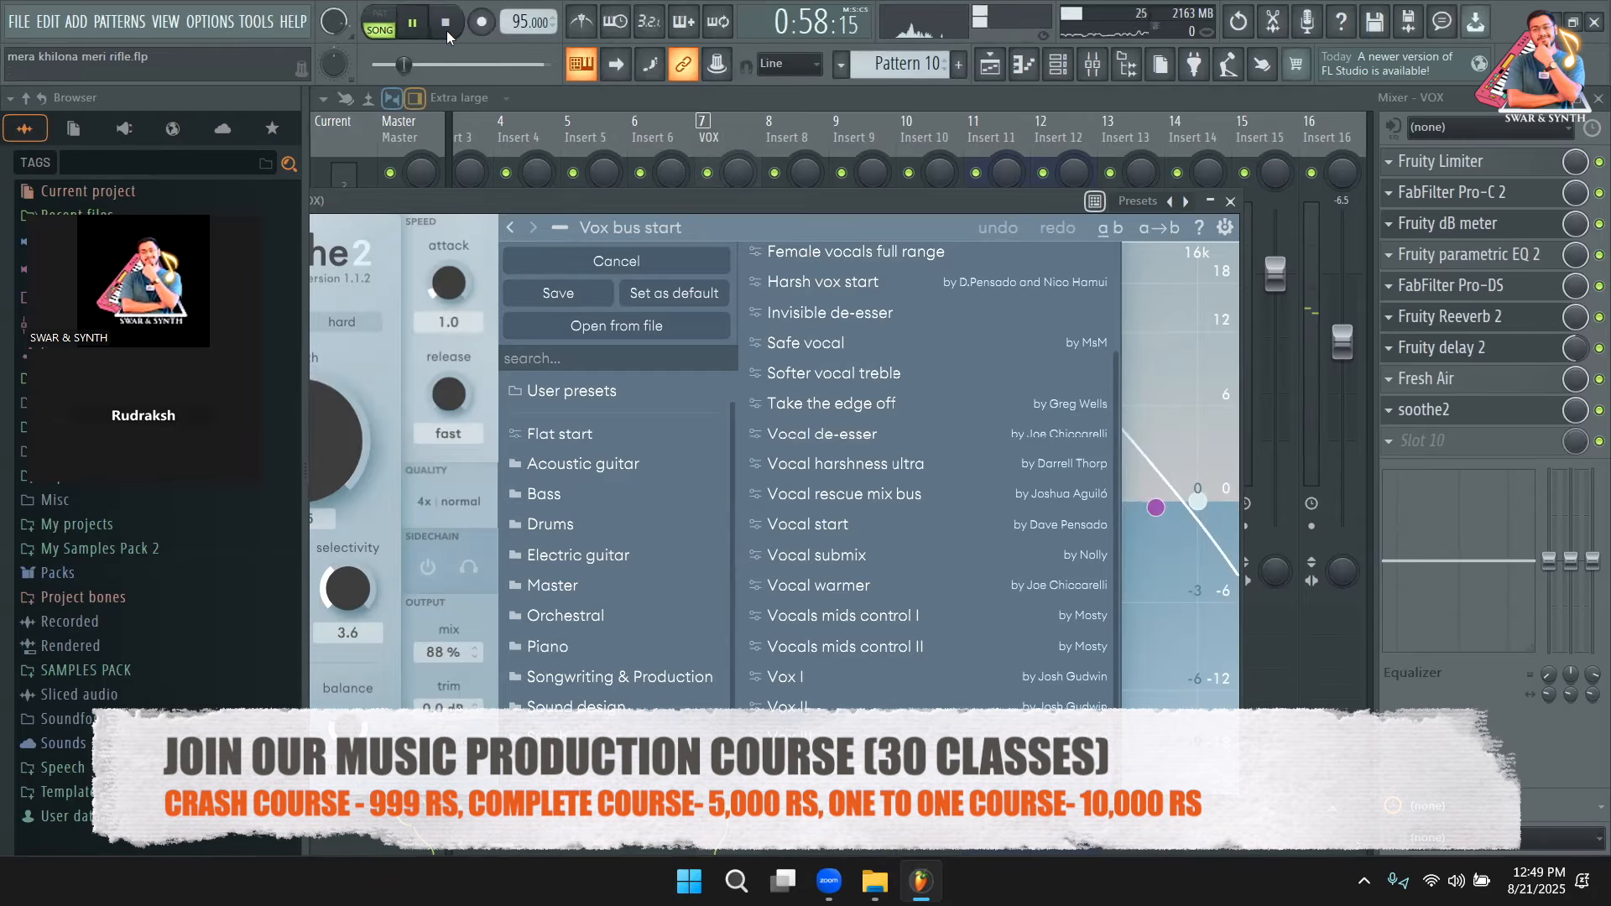
left_click(825, 679)
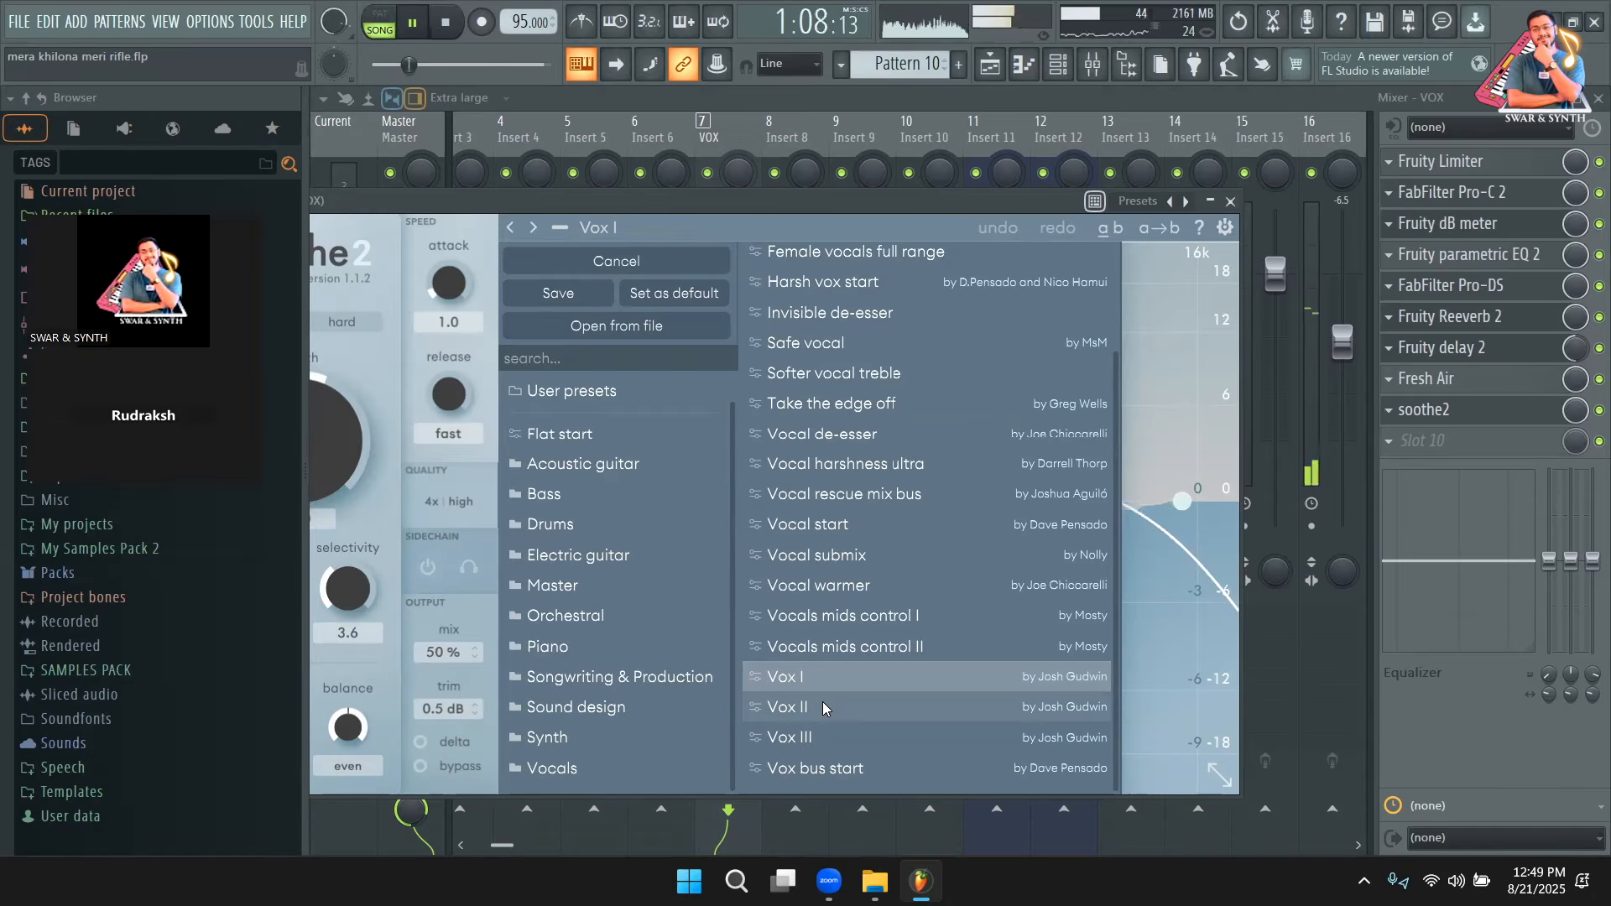
Toggle soothe2 on the VOX insert and replay the passage with it bypassed to compare the vocal.
left_click(1595, 411)
left_click(1595, 411)
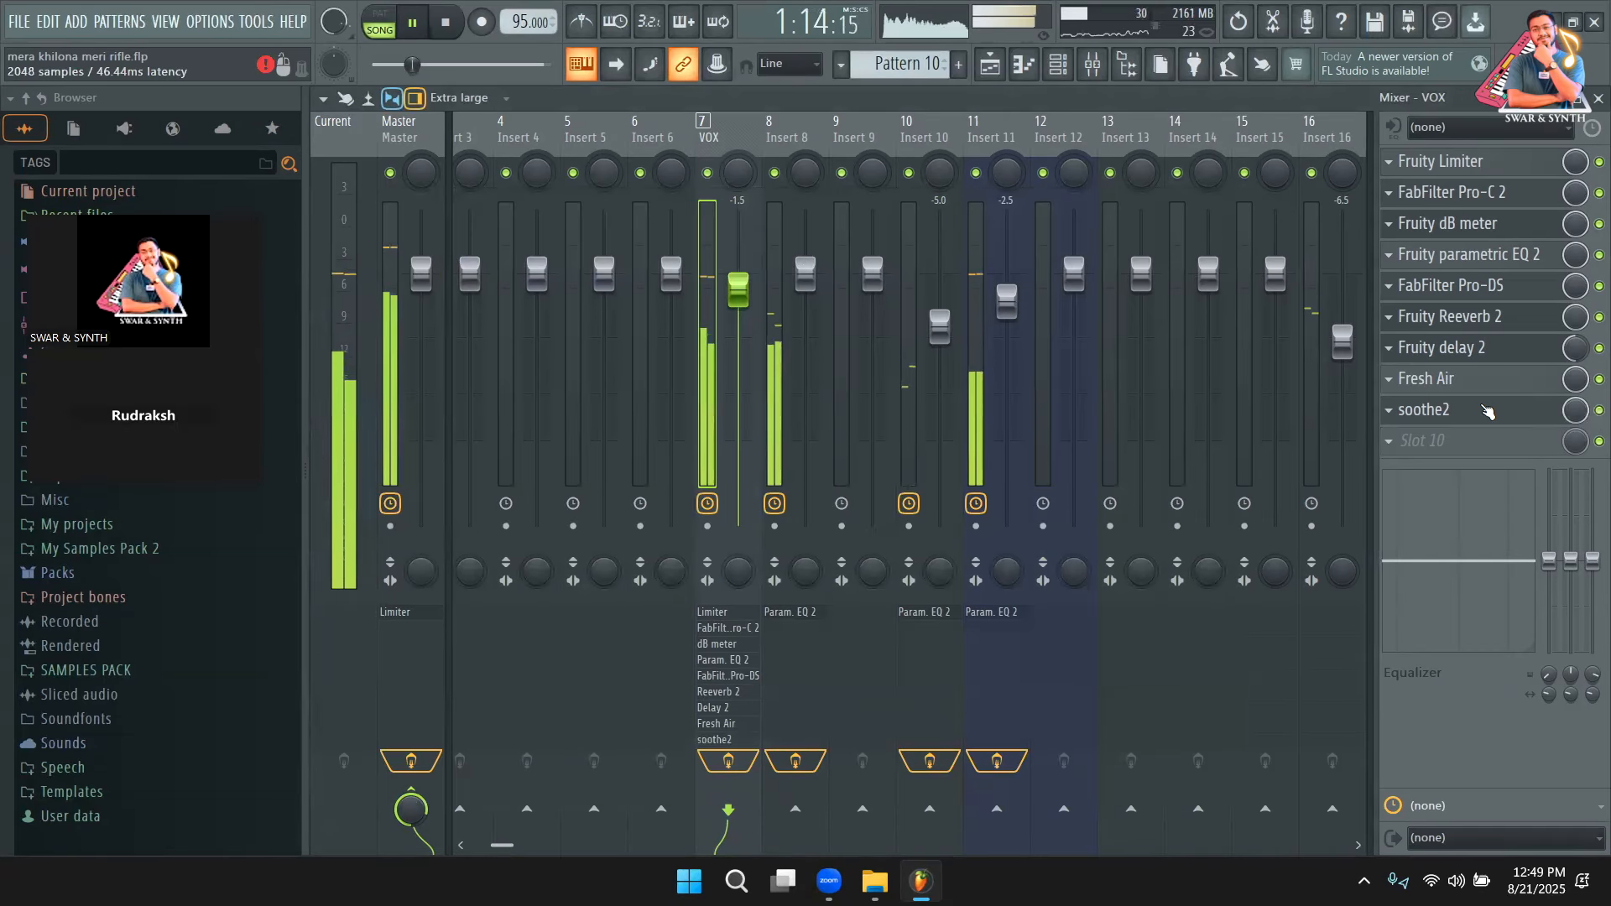
key("space")
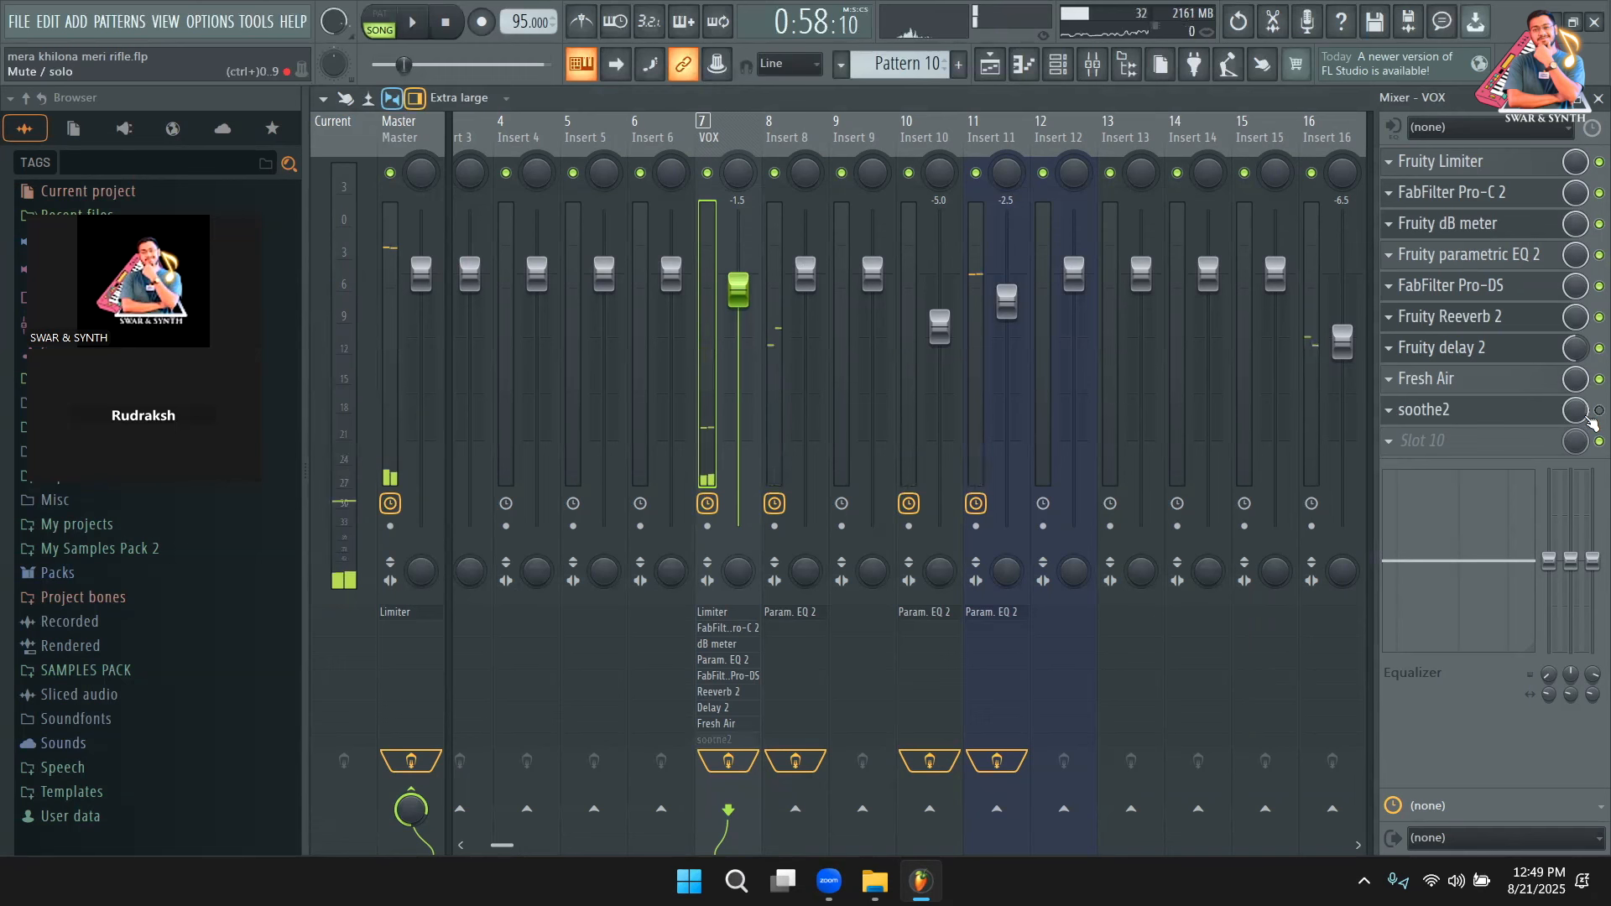
key("space")
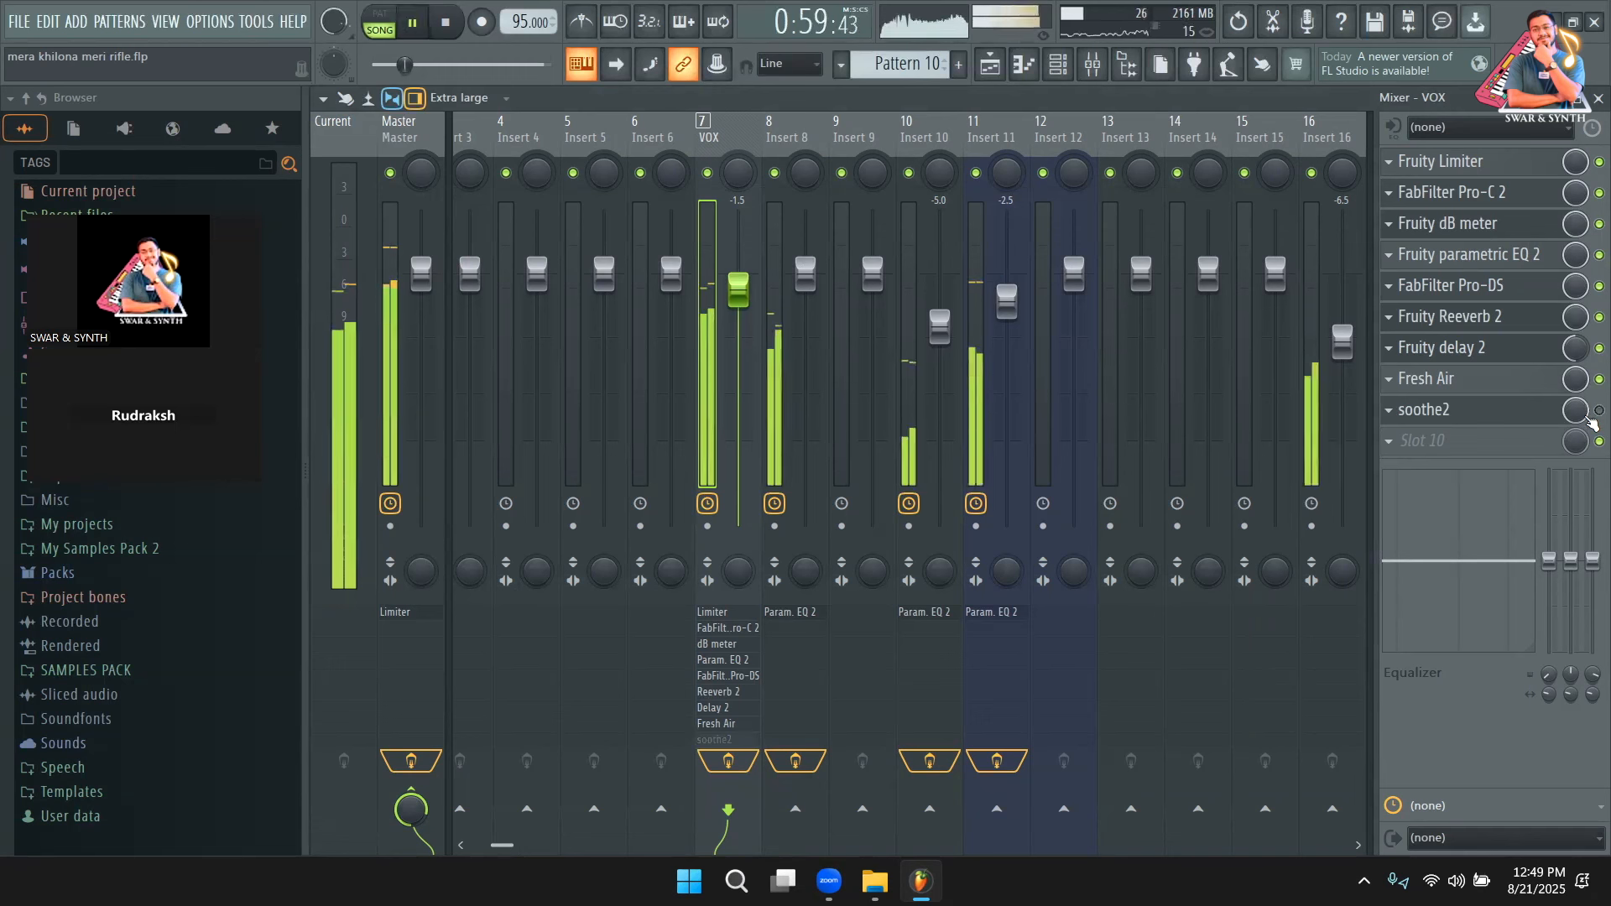